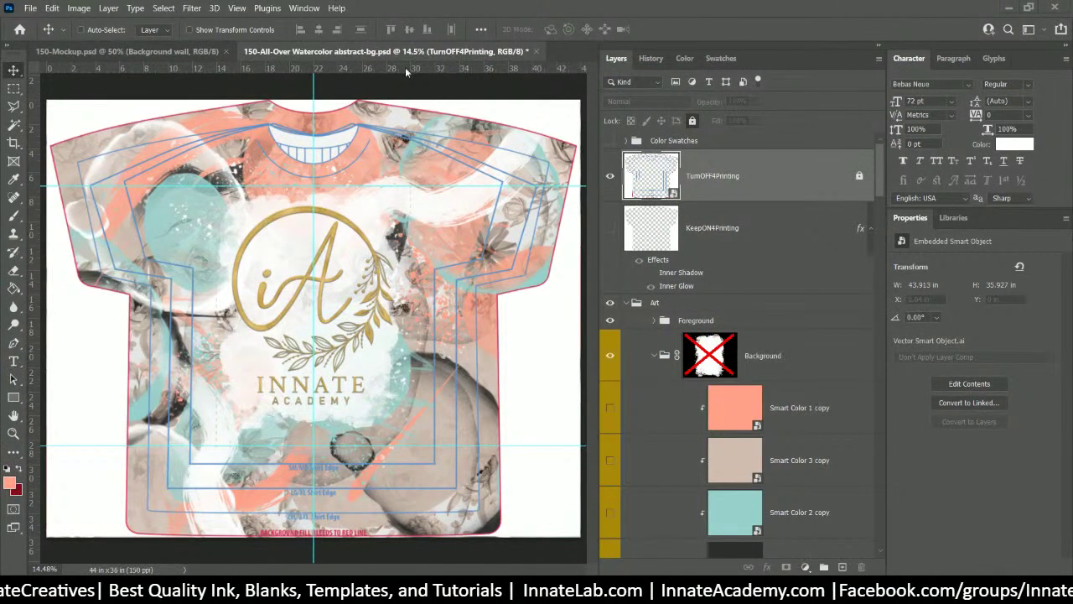
Step: Compare the 150-Mockup.psd document with the all-over watercolor shirt template
{"action": "left_click", "coordinate": [198, 53]}
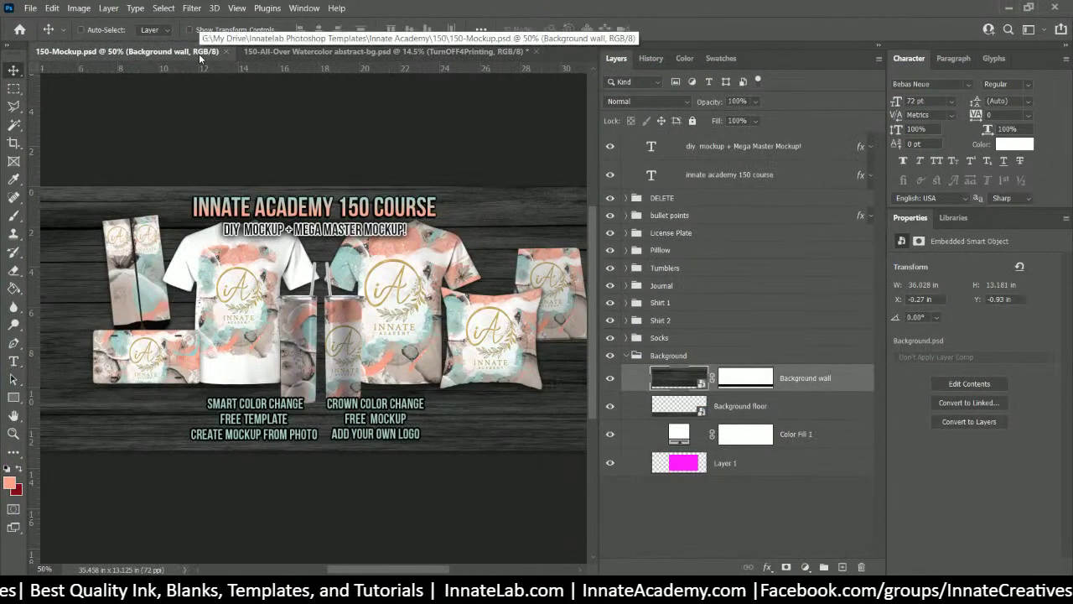
{"action": "left_click", "coordinate": [313, 52]}
{"action": "left_click", "coordinate": [66, 50]}
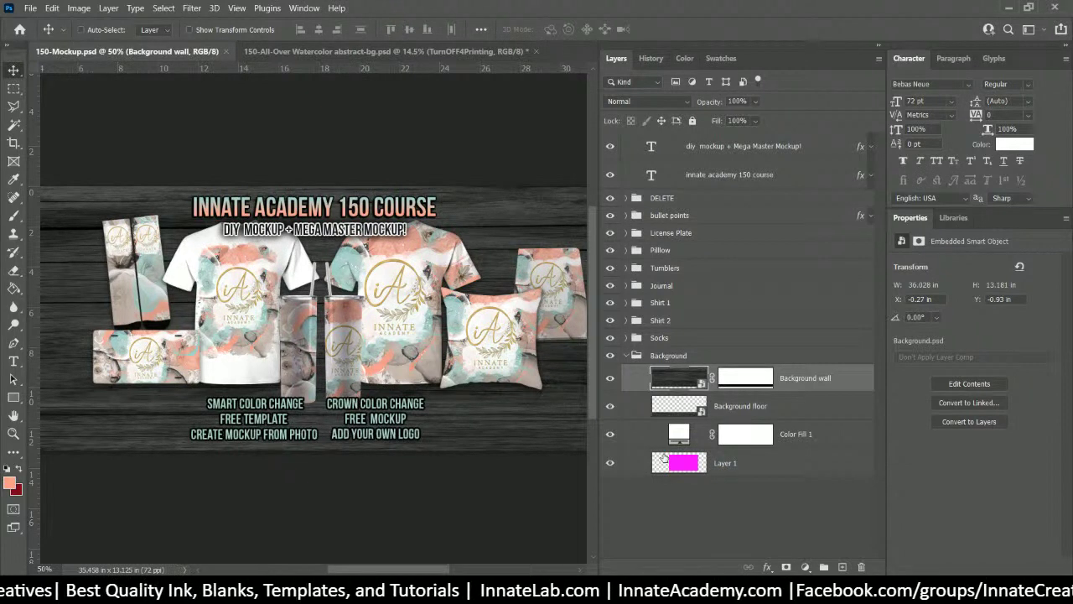
{"action": "left_click", "coordinate": [246, 52]}
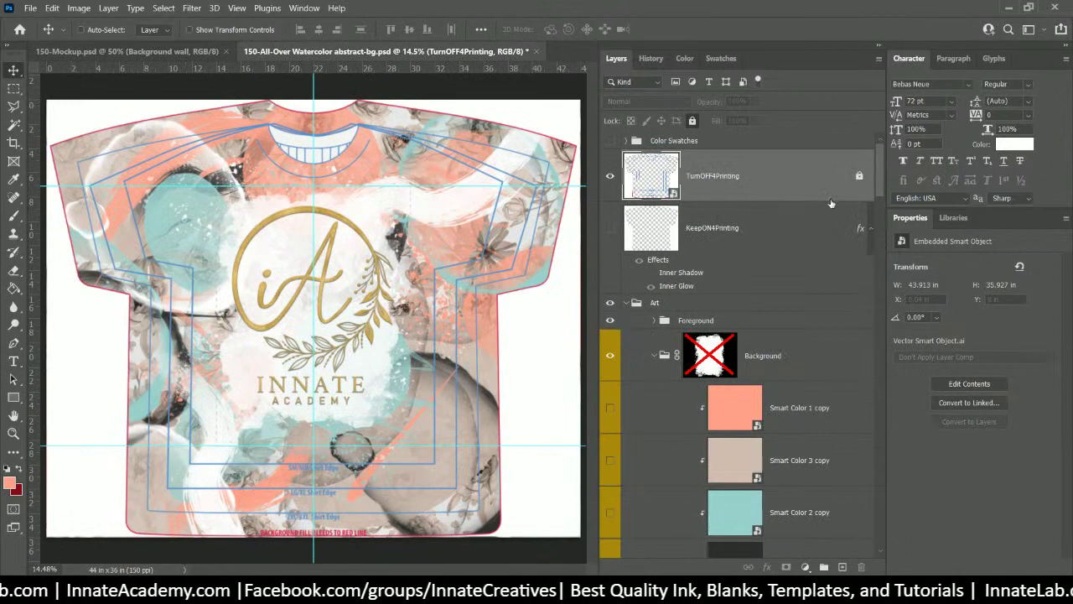
Step: Select the Background group in the shirt template's layer stack and collapse it
{"action": "left_click", "coordinate": [815, 228]}
{"action": "left_click", "coordinate": [763, 356]}
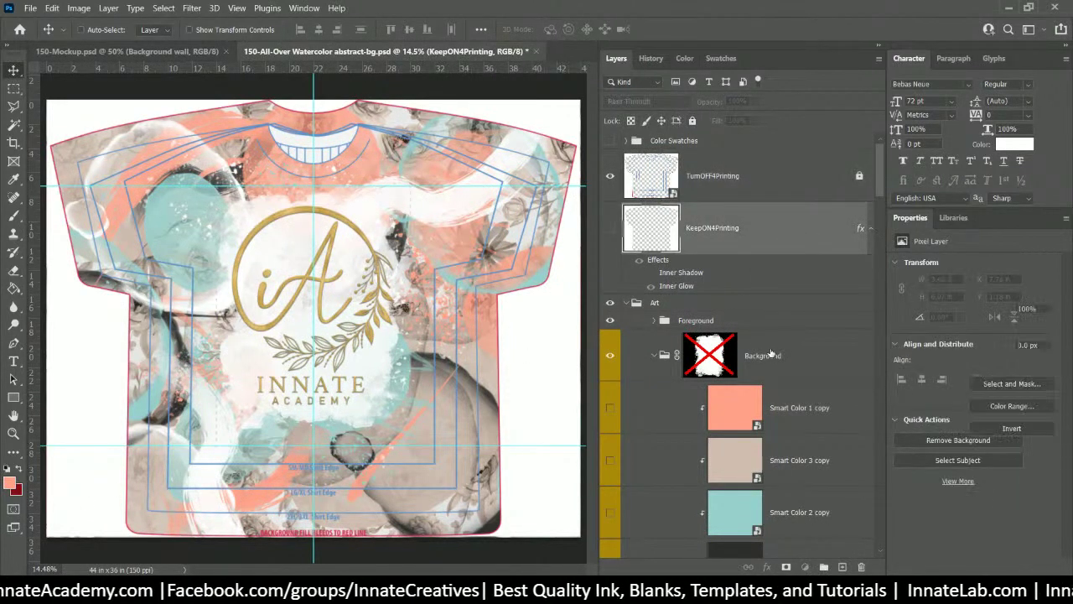
{"action": "left_click", "coordinate": [656, 355]}
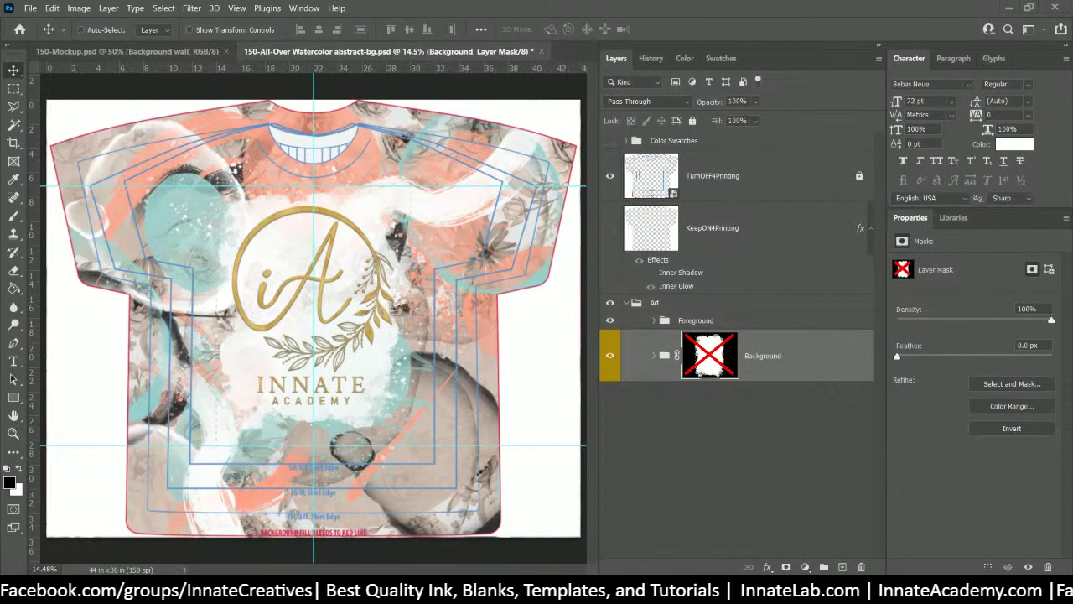
Step: Review the finished product mockup again and select the Foreground group in the shirt template
{"action": "left_click", "coordinate": [180, 52]}
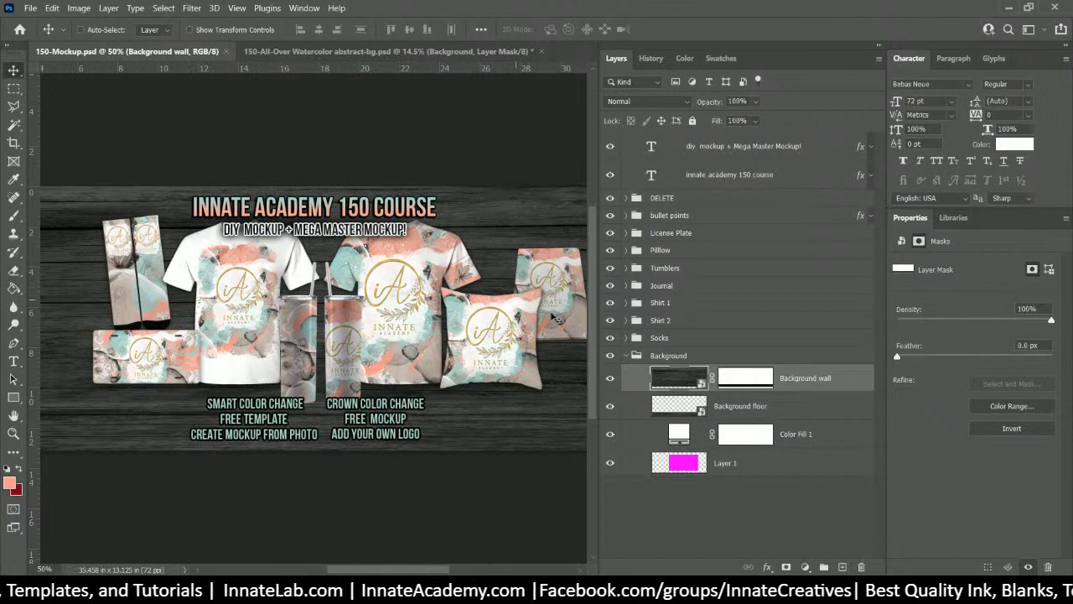
{"action": "left_click", "coordinate": [356, 52]}
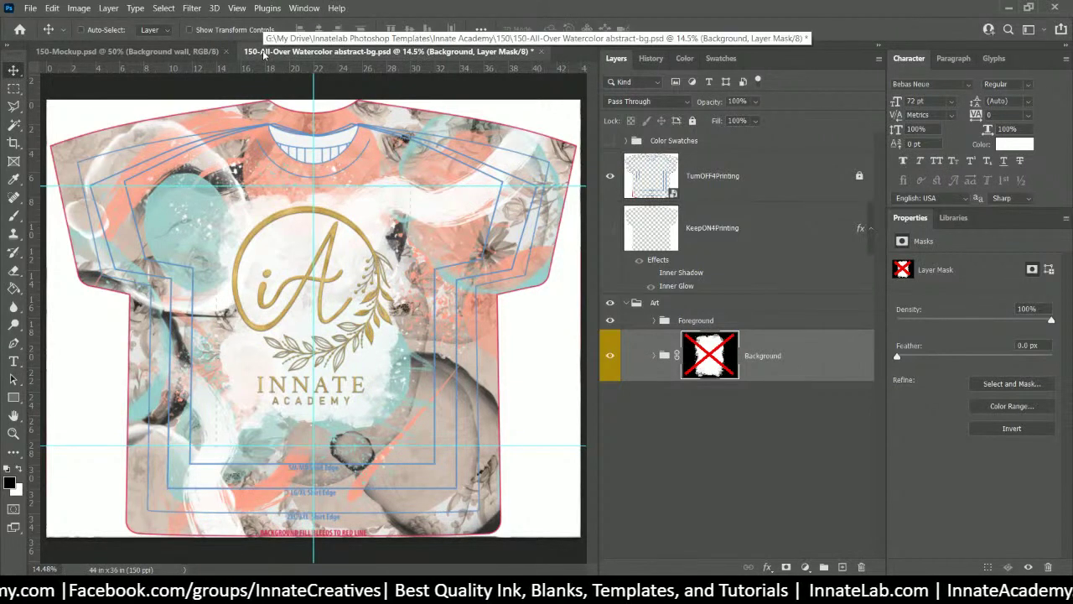
{"action": "left_click", "coordinate": [699, 323]}
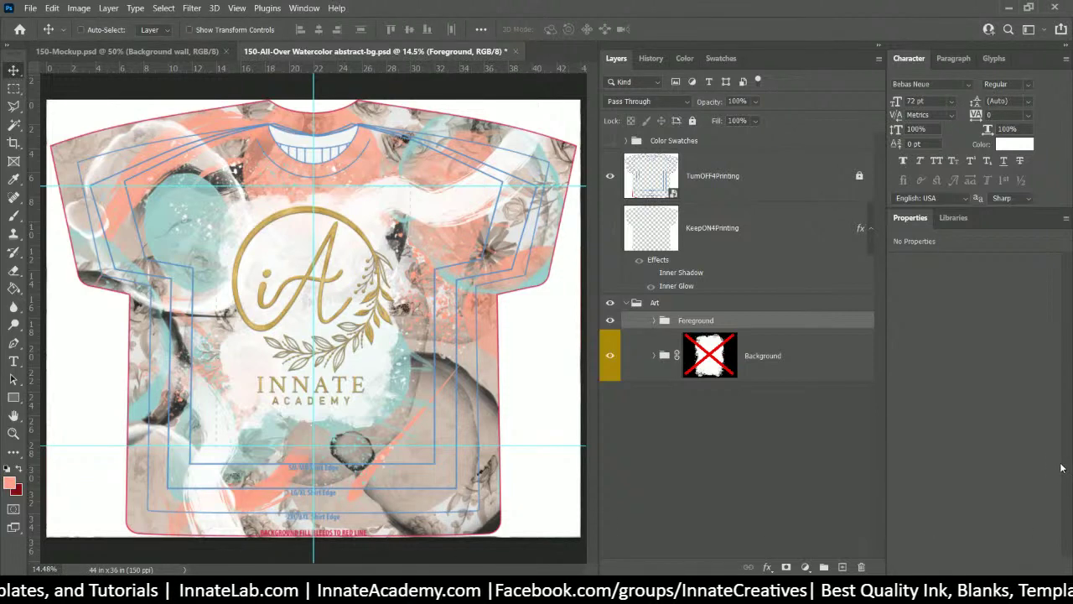
{"action": "left_click", "coordinate": [109, 50]}
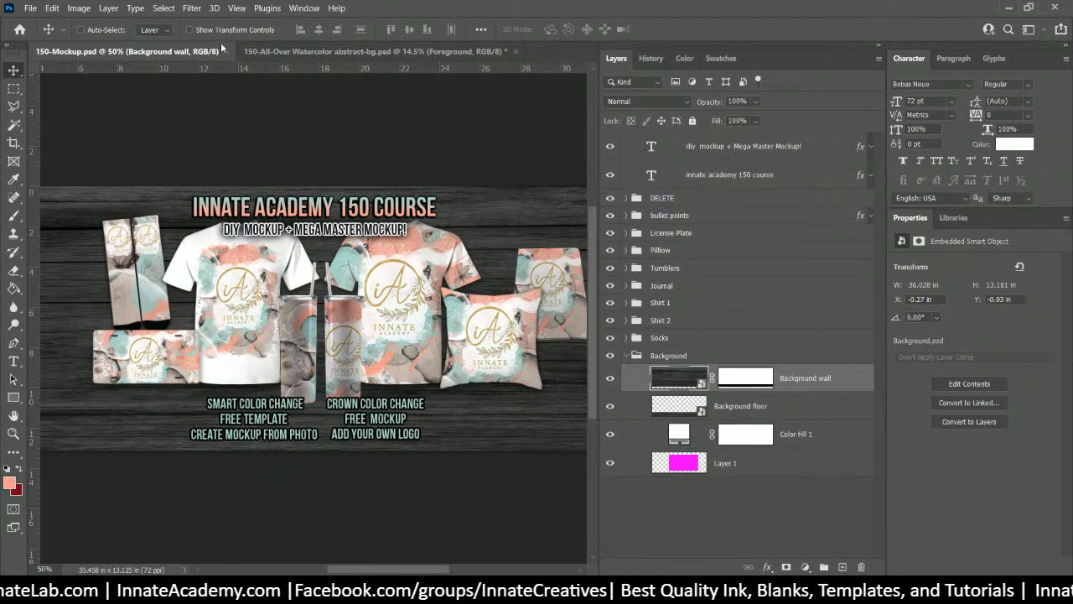
{"action": "left_click", "coordinate": [315, 54]}
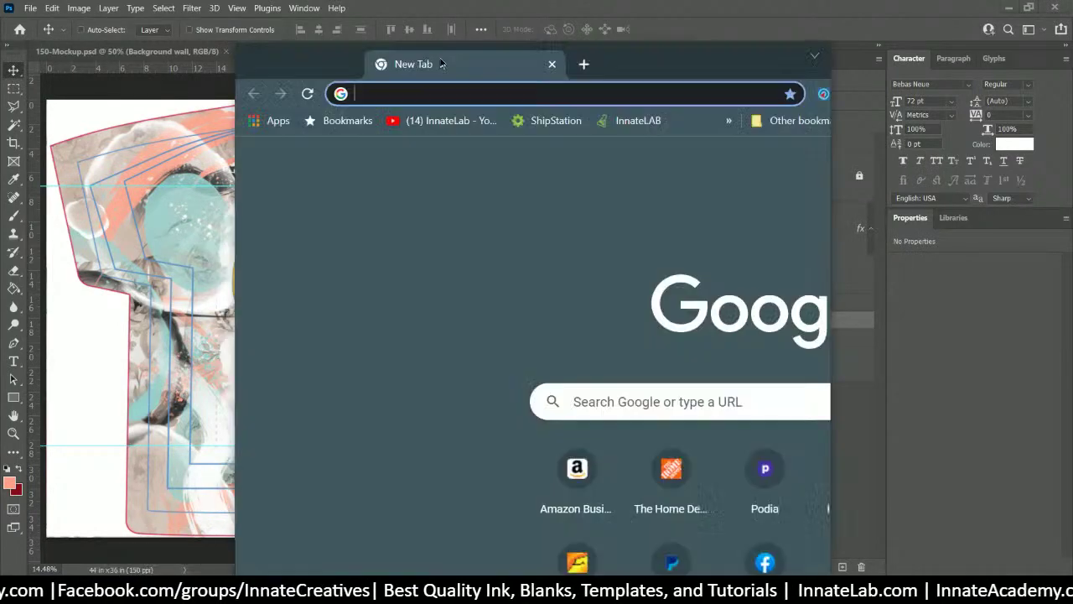
Step: Switch to Chrome, maximize its window, and search Google Images for "carebears"
{"action": "left_click_drag", "start_coordinate": [441, 64], "coordinate": [437, 2]}
{"action": "left_click", "coordinate": [432, 36]}
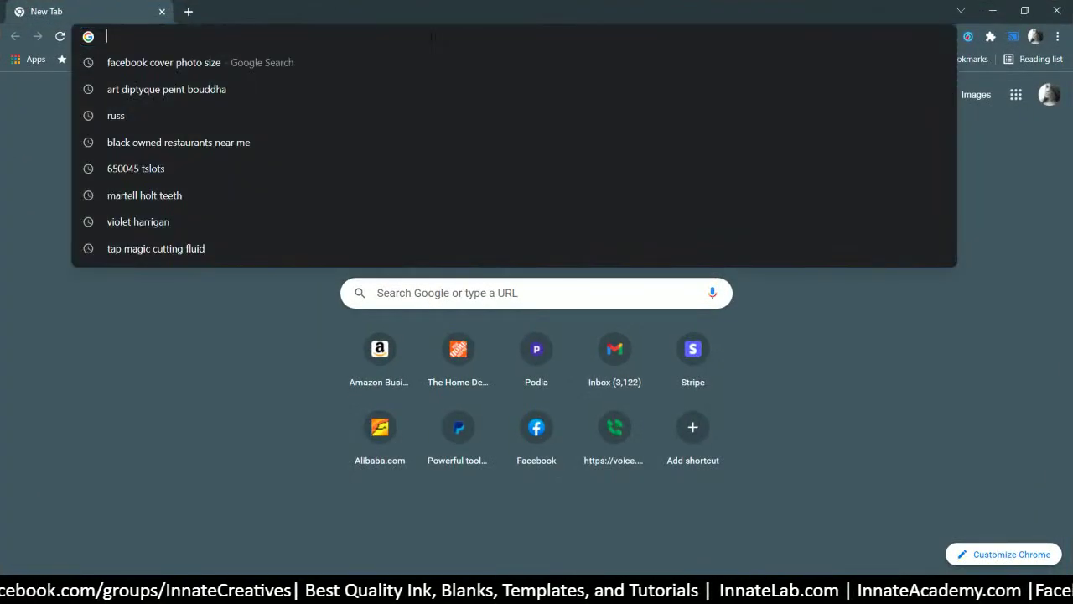
{"action": "type", "text": "carte"}
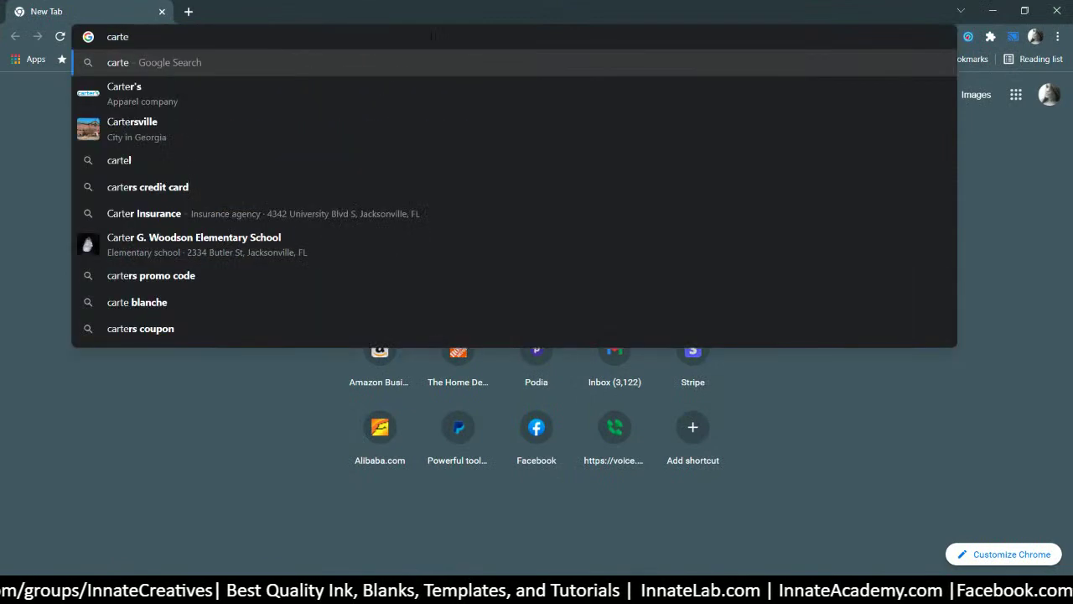
{"action": "key", "text": "BackSpace"}
{"action": "key", "text": "BackSpace"}
{"action": "type", "text": "ebears"}
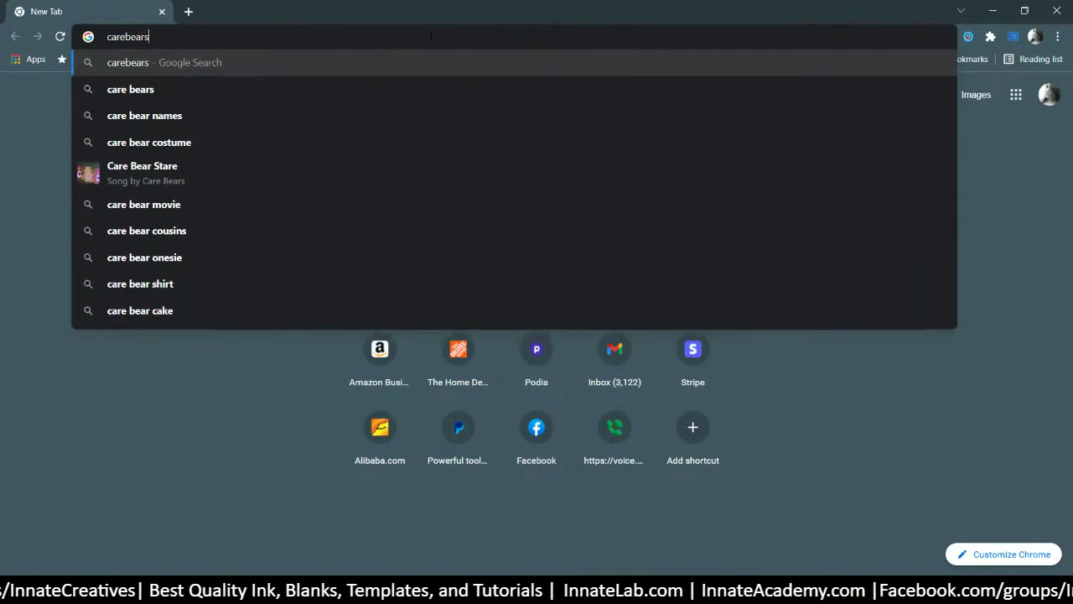
{"action": "key", "text": "Return"}
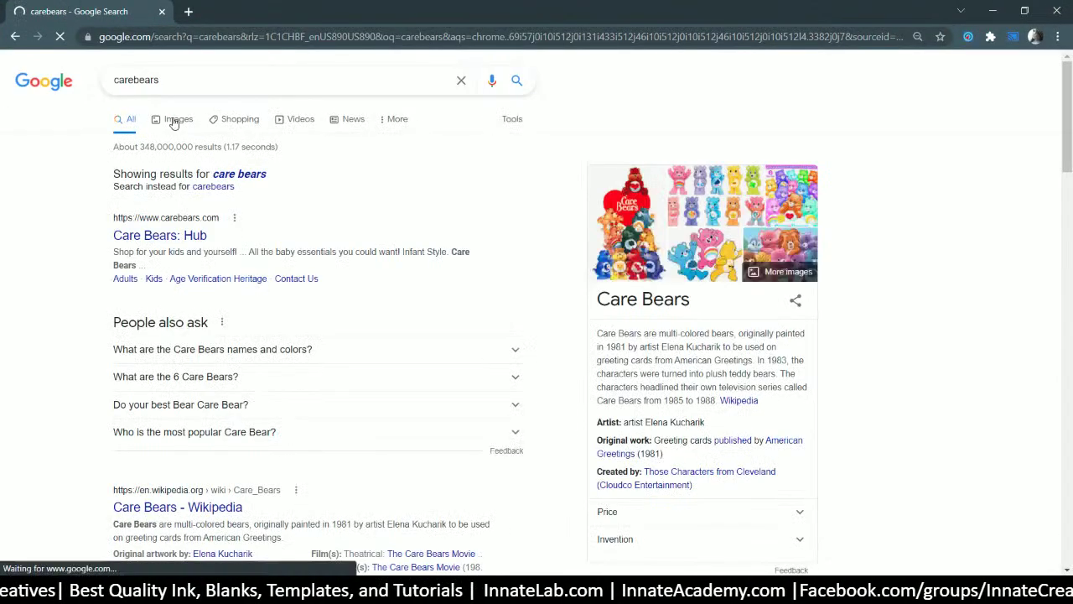
{"action": "left_click", "coordinate": [165, 126]}
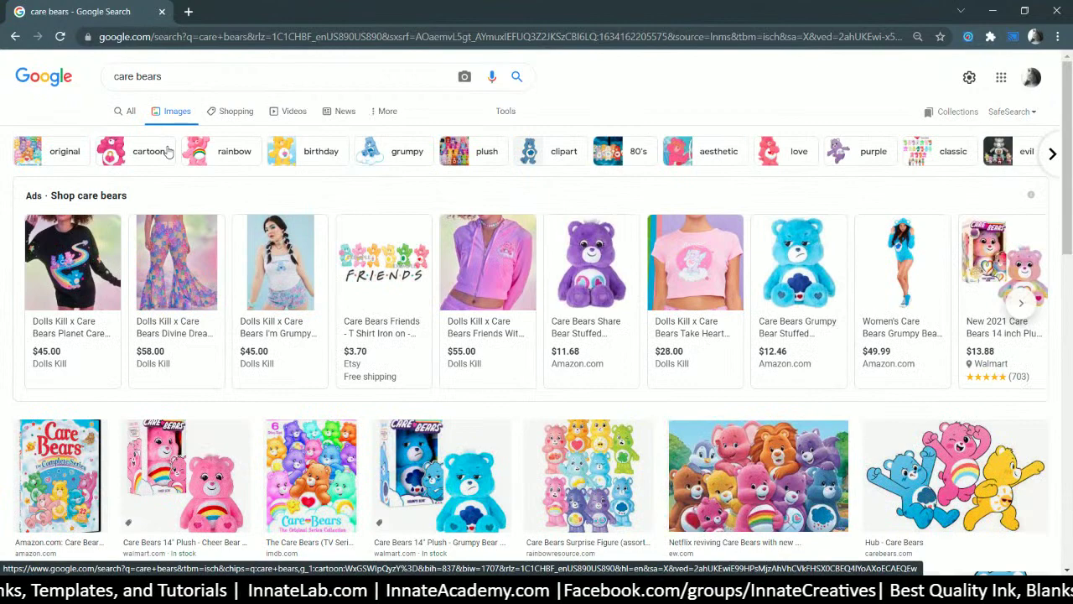
Step: Browse the Care Bears image results for a colorful group picture
{"action": "scroll", "coordinate": [168, 153], "scroll_direction": "down", "scroll_amount": 1}
{"action": "scroll", "coordinate": [168, 161], "scroll_direction": "down", "scroll_amount": 1}
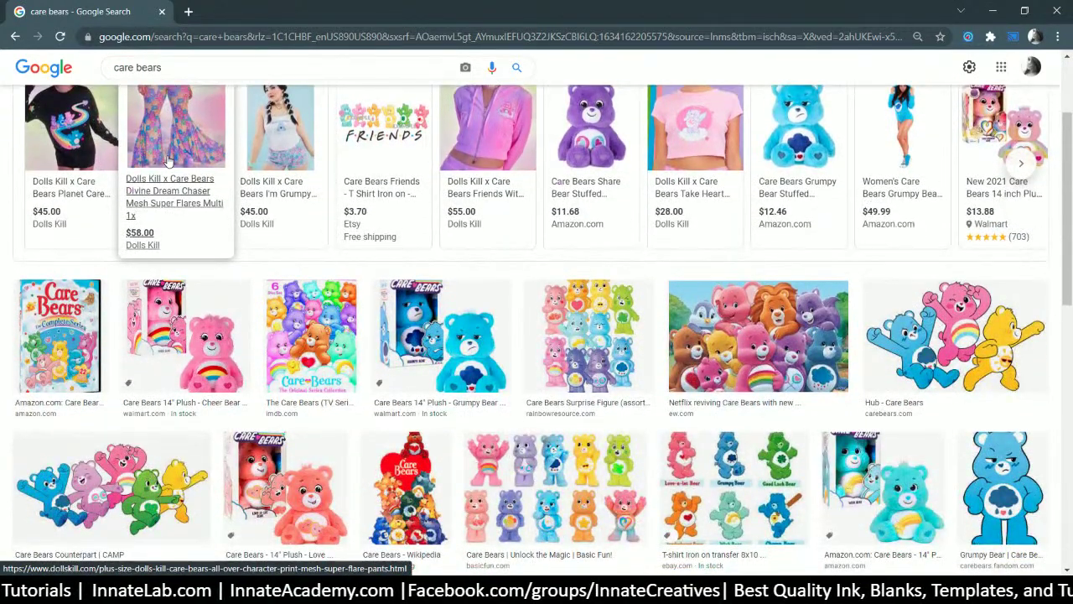
{"action": "scroll", "coordinate": [168, 161], "scroll_direction": "down", "scroll_amount": 2}
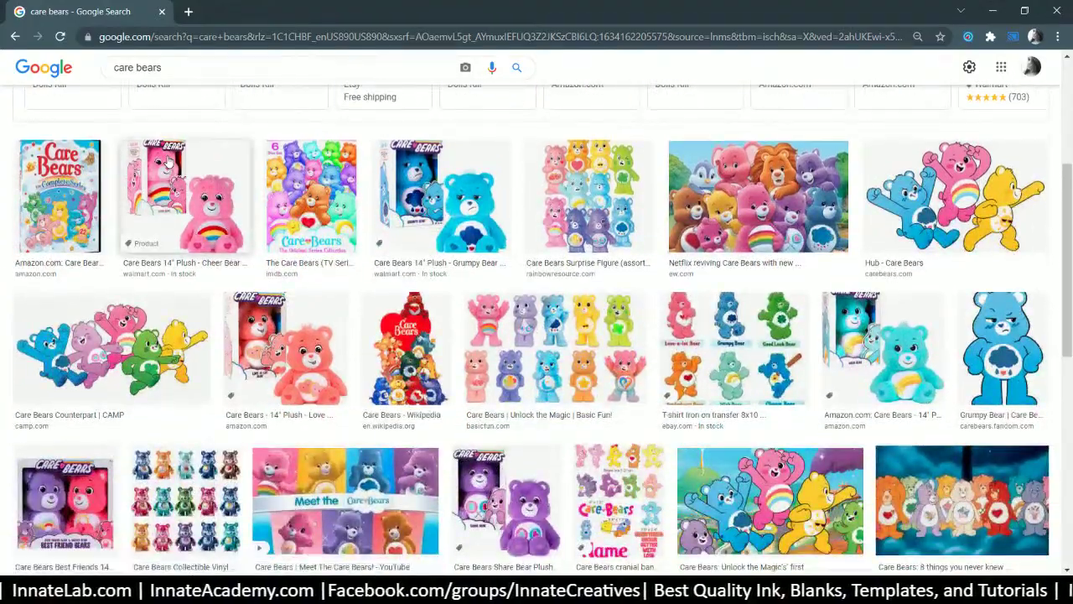
{"action": "scroll", "coordinate": [168, 161], "scroll_direction": "down", "scroll_amount": 2}
{"action": "scroll", "coordinate": [168, 161], "scroll_direction": "down", "scroll_amount": 5}
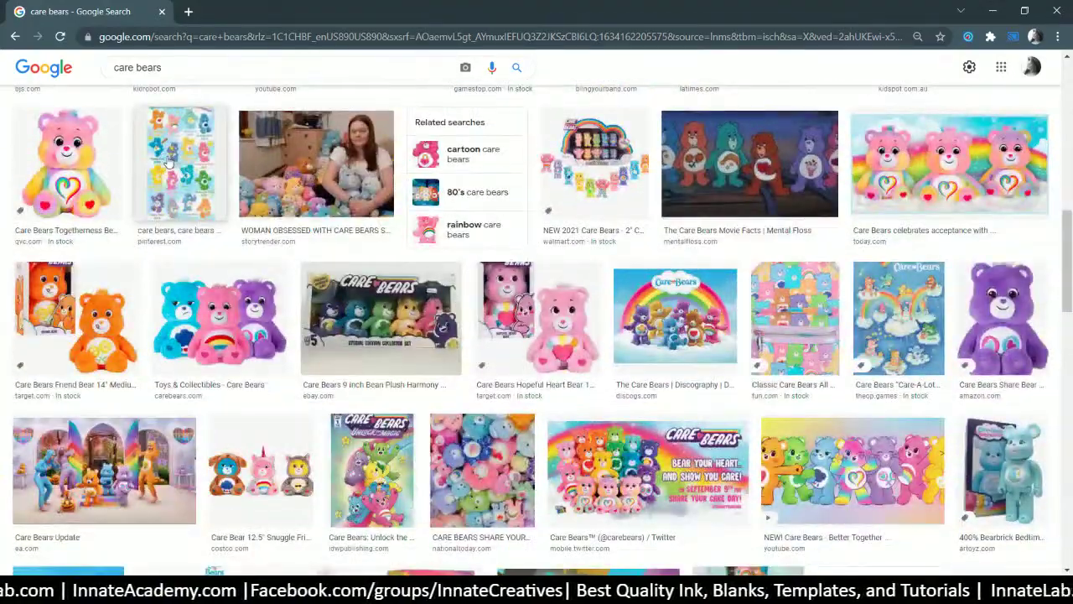
{"action": "scroll", "coordinate": [168, 161], "scroll_direction": "up", "scroll_amount": 7}
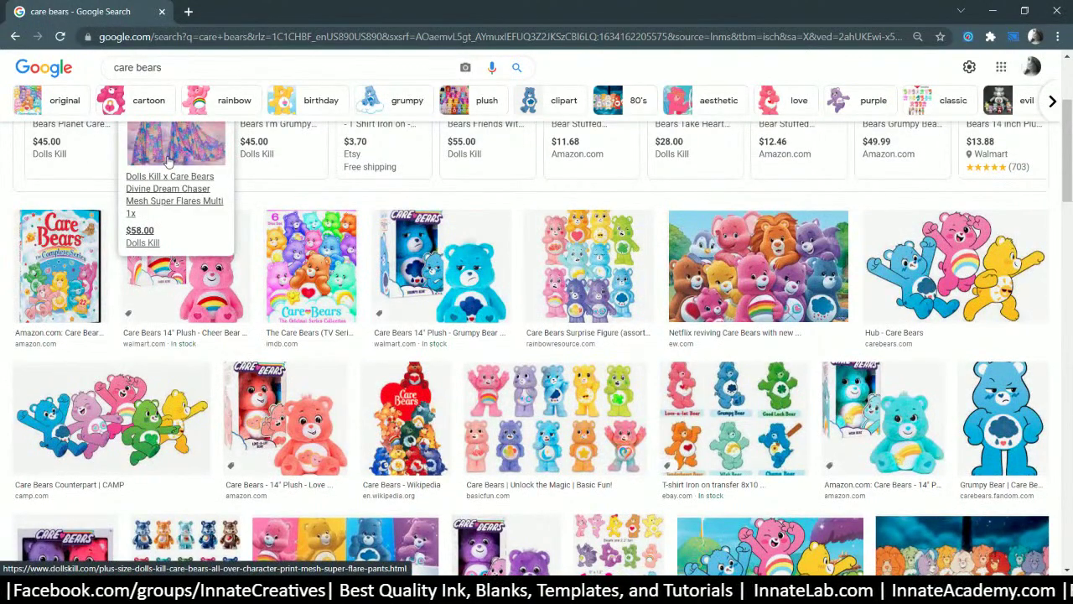
{"action": "scroll", "coordinate": [168, 161], "scroll_direction": "down", "scroll_amount": 1}
{"action": "scroll", "coordinate": [167, 161], "scroll_direction": "up", "scroll_amount": 1}
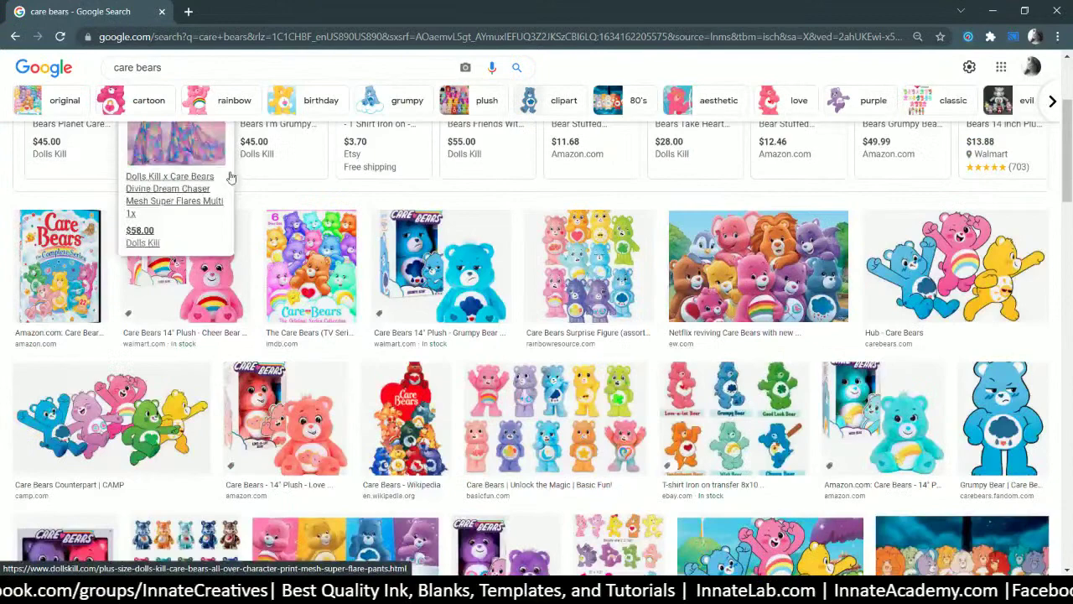
Step: Open the Entertainment Weekly Care Bears group picture on its own in a new browser tab
{"action": "left_click", "coordinate": [713, 260]}
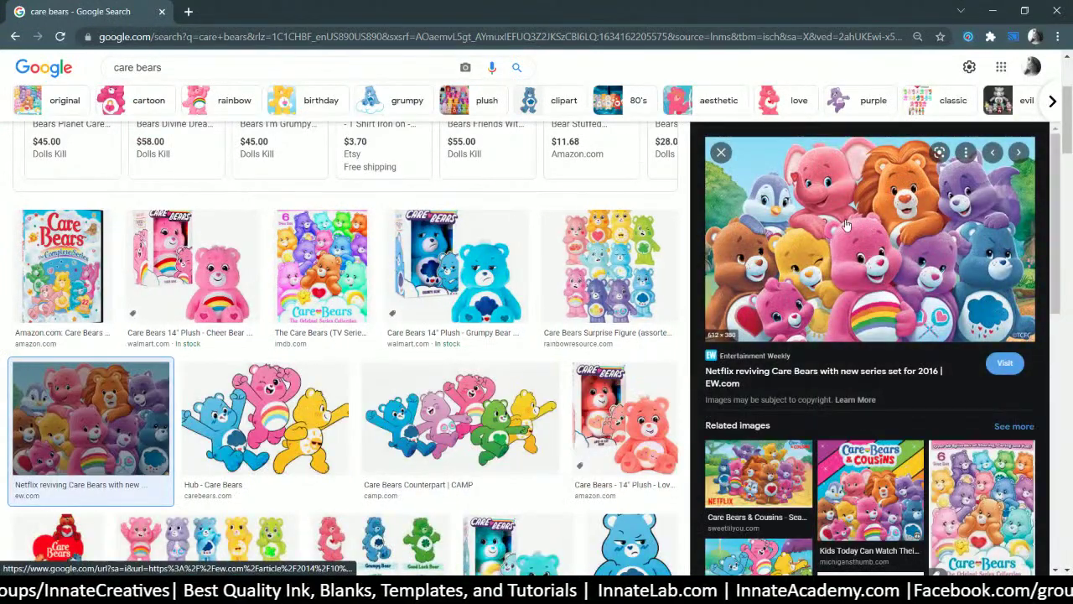
{"action": "right_click", "coordinate": [847, 224]}
{"action": "left_click", "coordinate": [889, 367]}
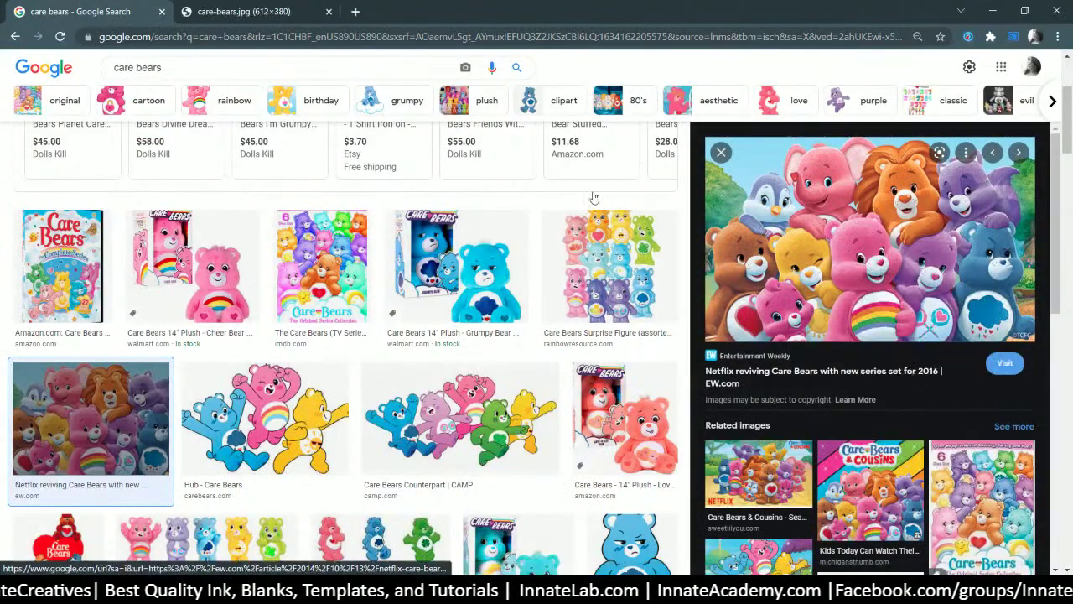
{"action": "left_click", "coordinate": [243, 11]}
Step: Save the picture as care-bears.jpg in the misc folder inside the 150 folder
{"action": "right_click", "coordinate": [545, 262]}
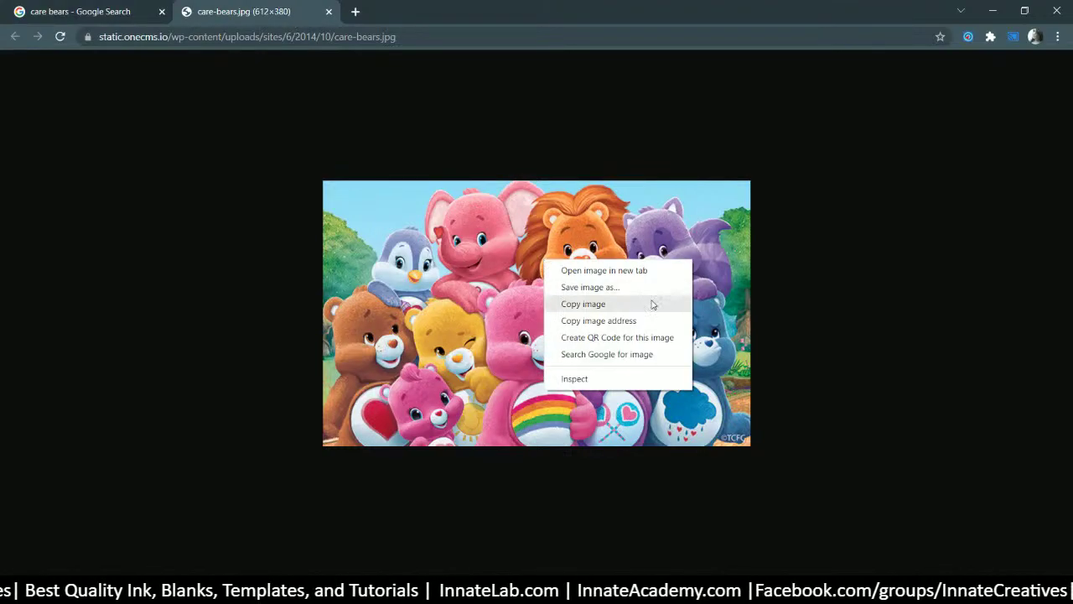
{"action": "left_click", "coordinate": [650, 287]}
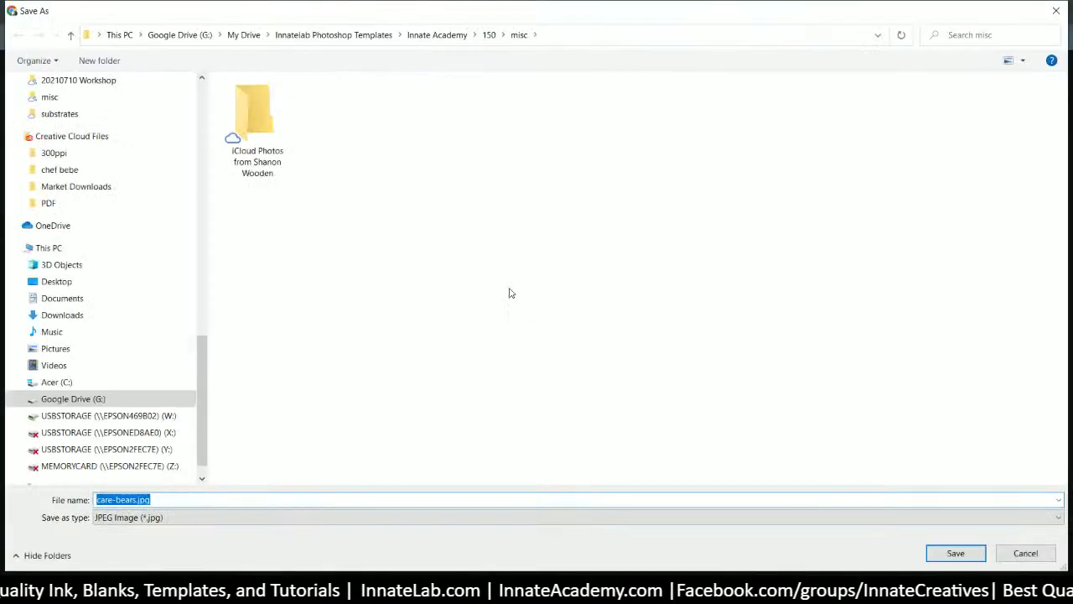
{"action": "left_click", "coordinate": [490, 34]}
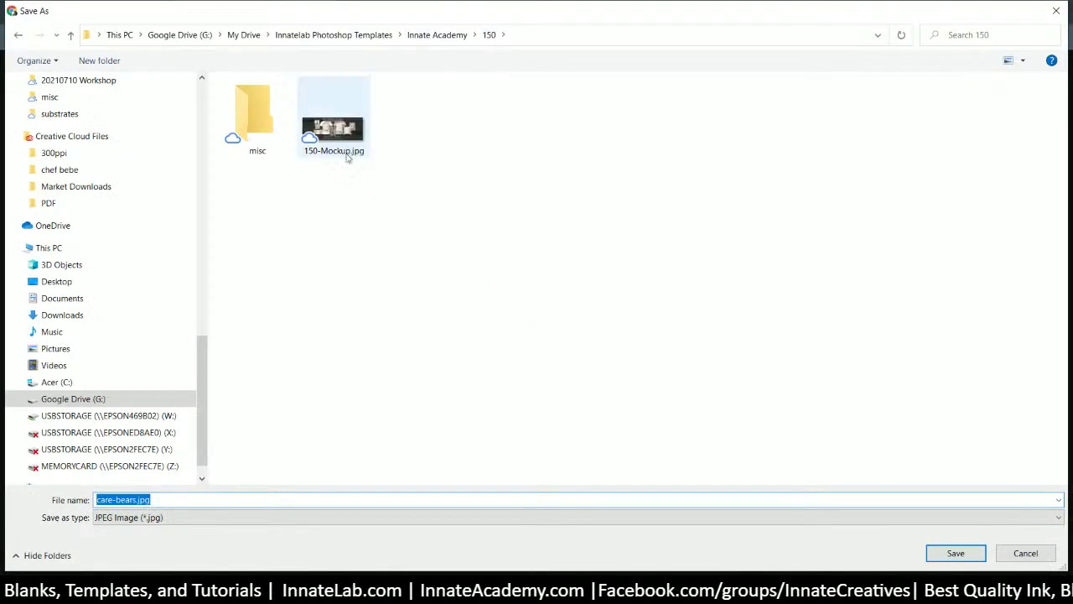
{"action": "double_click", "coordinate": [248, 105]}
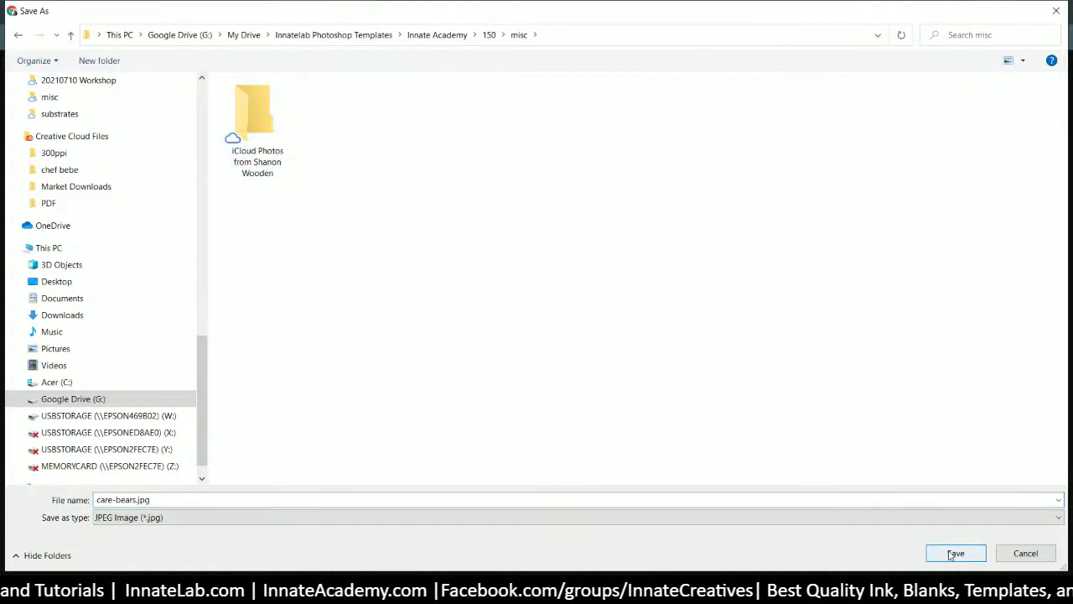
{"action": "left_click", "coordinate": [955, 553]}
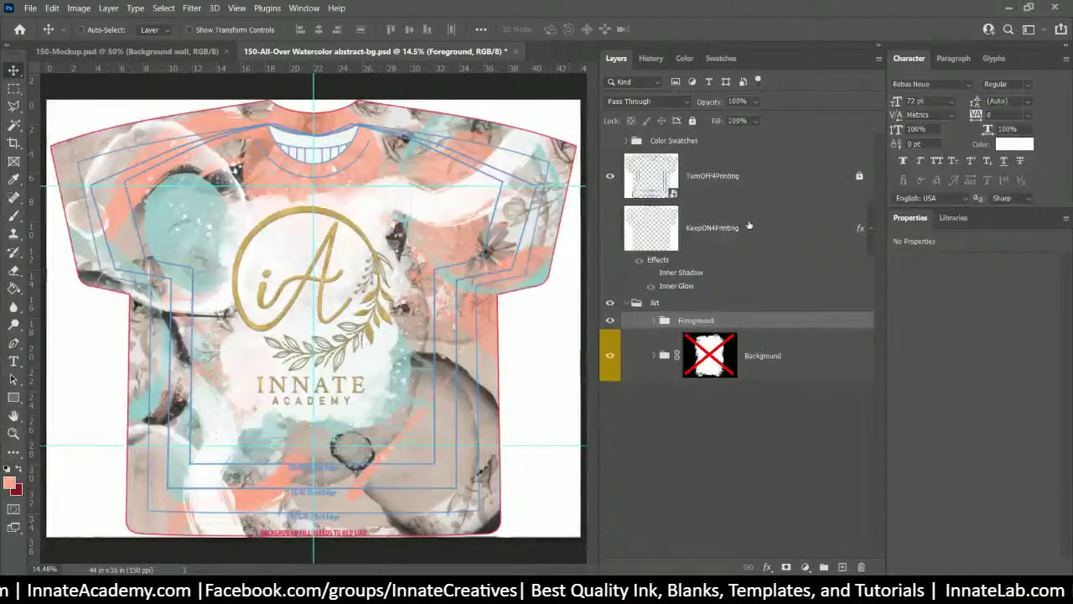
Step: Show the Color Swatches group and place care-bears.jpg from Chrome over the shirt's lower front in Photoshop, about 24.2 by 15 in
{"action": "left_click", "coordinate": [610, 140]}
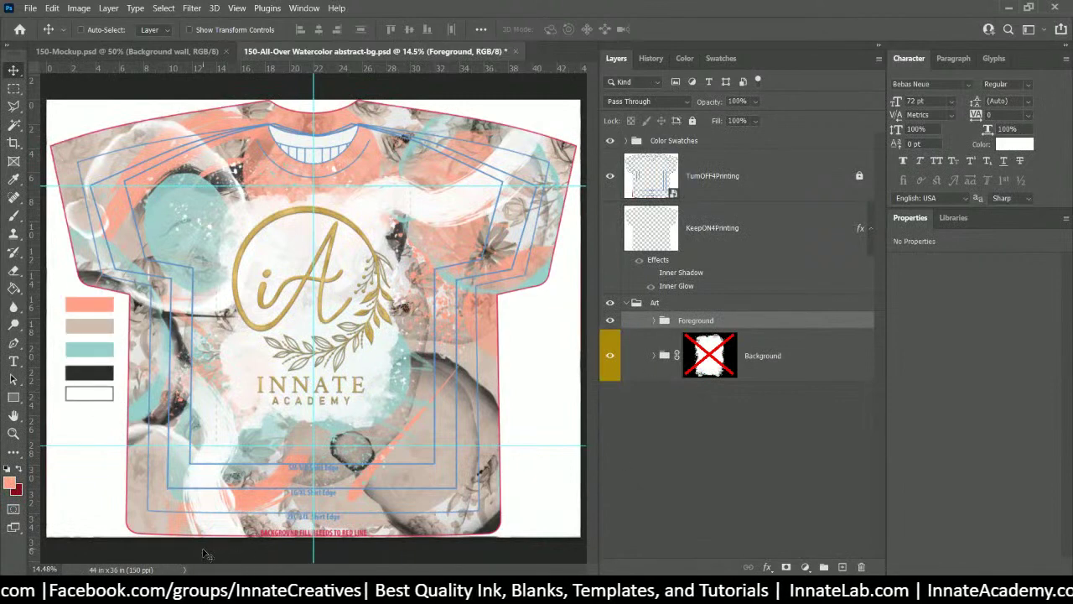
{"action": "mouse_move", "coordinate": [533, 590]}
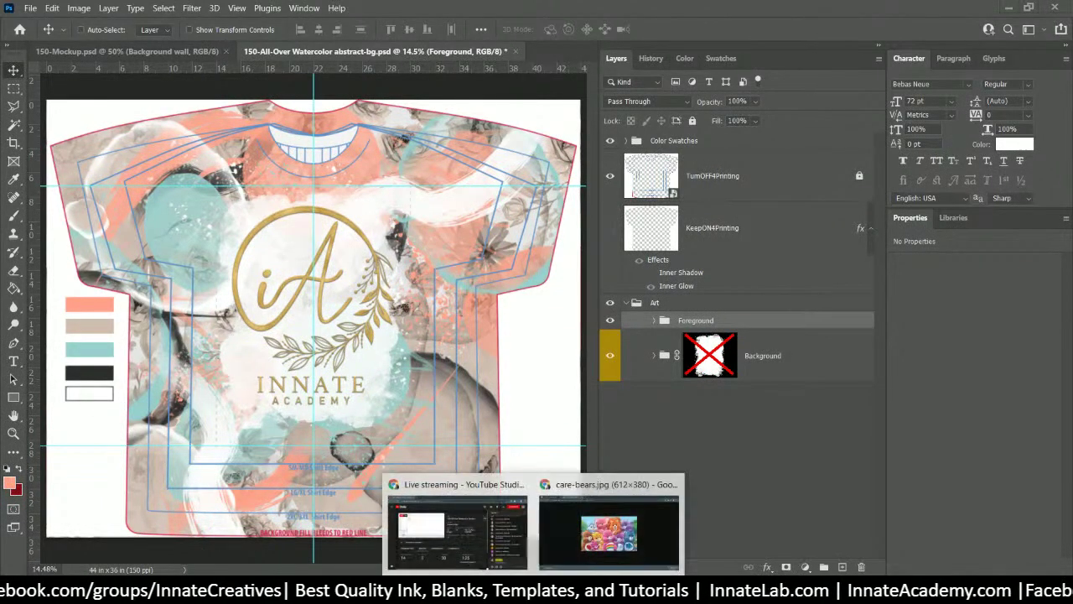
{"action": "left_click", "coordinate": [609, 530]}
{"action": "left_click_drag", "start_coordinate": [100, 556], "coordinate": [405, 435]}
{"action": "left_click_drag", "start_coordinate": [335, 339], "coordinate": [125, 509]}
{"action": "left_click_drag", "start_coordinate": [157, 461], "coordinate": [392, 379]}
{"action": "left_click_drag", "start_coordinate": [273, 419], "coordinate": [369, 417]}
{"action": "key", "text": "Return"}
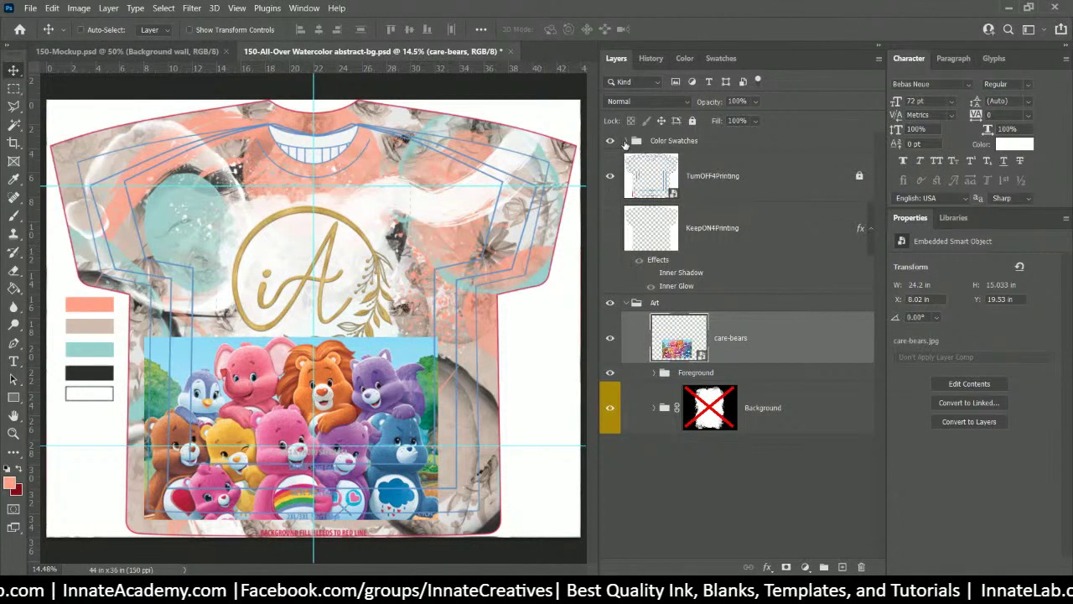
Step: Expand the Color Swatches group, open the contents of the Smart Color 1 smart object, and return to the shirt template
{"action": "left_click", "coordinate": [626, 141]}
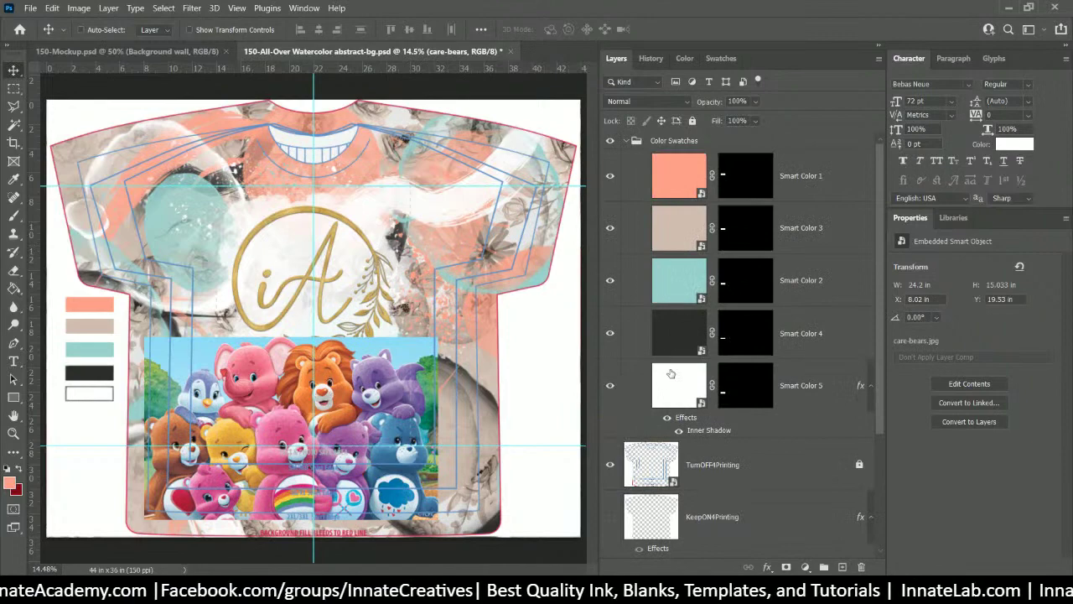
{"action": "scroll", "coordinate": [671, 366], "scroll_direction": "down", "scroll_amount": 3}
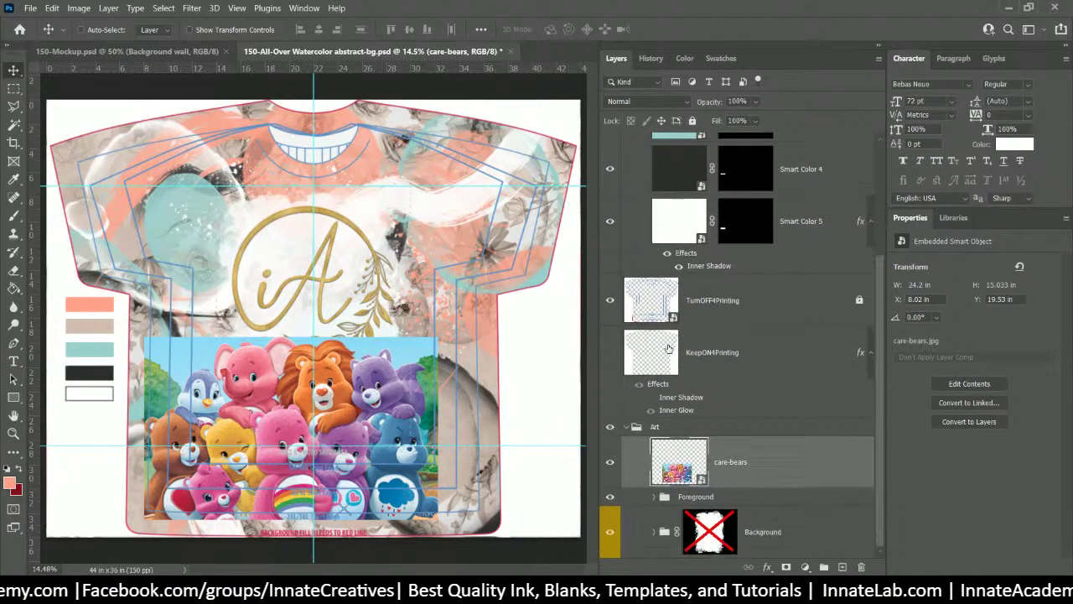
{"action": "scroll", "coordinate": [662, 369], "scroll_direction": "up", "scroll_amount": 3}
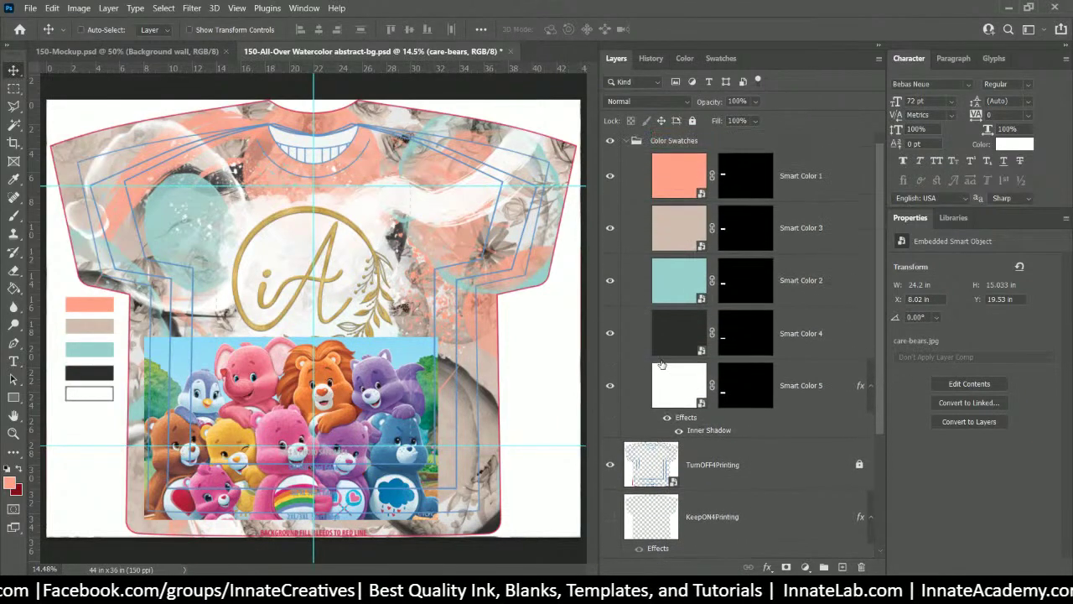
{"action": "double_click", "coordinate": [679, 178]}
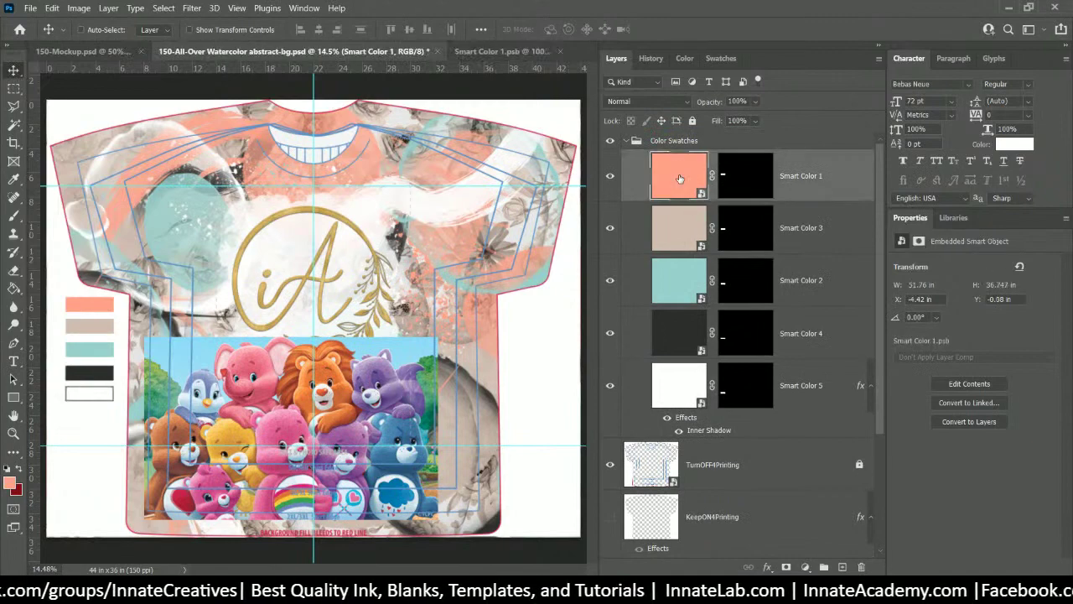
{"action": "left_click", "coordinate": [336, 51]}
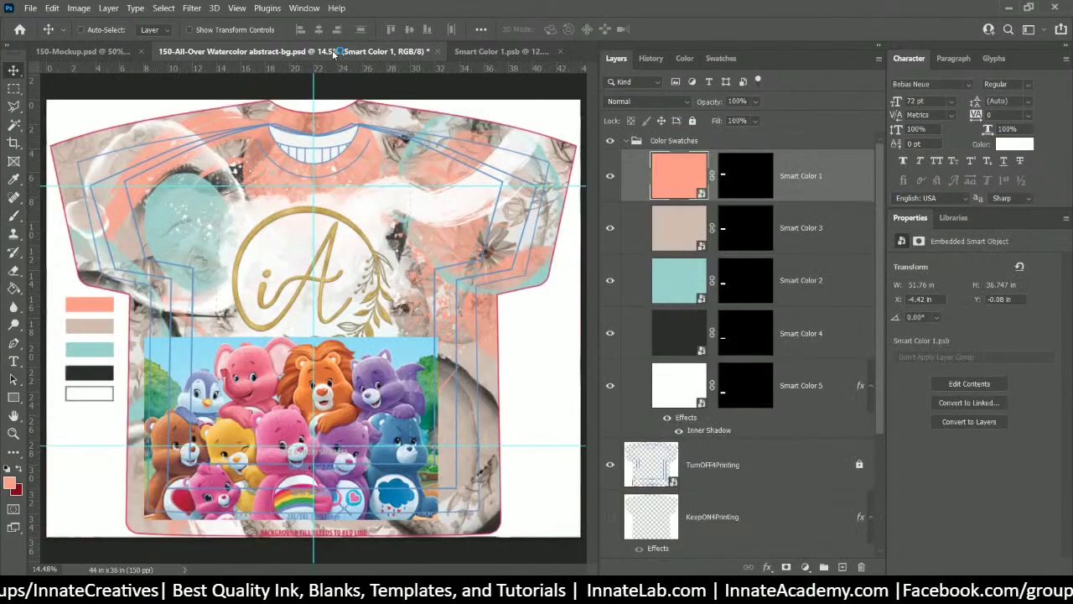
Step: Close the Smart Color 1 document and sample the front pink bear's fur as the foreground color with the Eyedropper
{"action": "left_click", "coordinate": [500, 52]}
{"action": "left_click", "coordinate": [559, 52]}
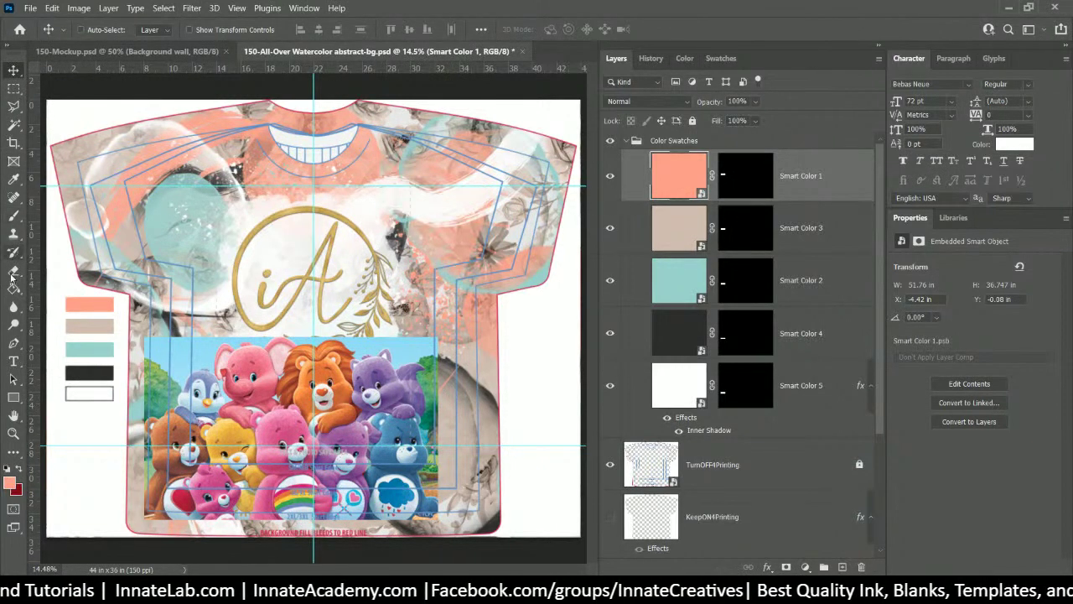
{"action": "left_click", "coordinate": [14, 179]}
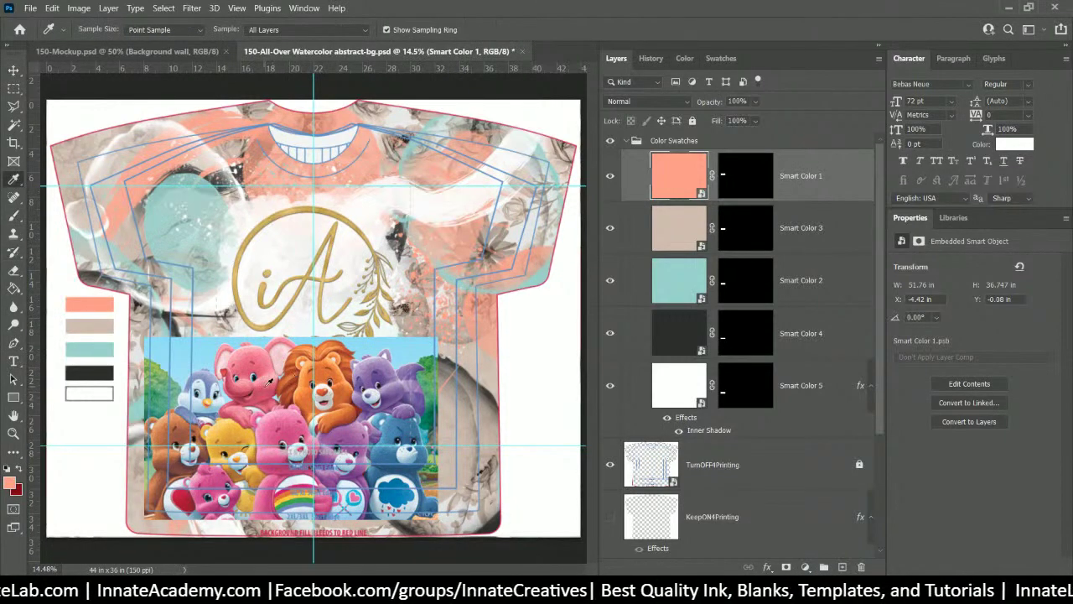
{"action": "left_click", "coordinate": [268, 431]}
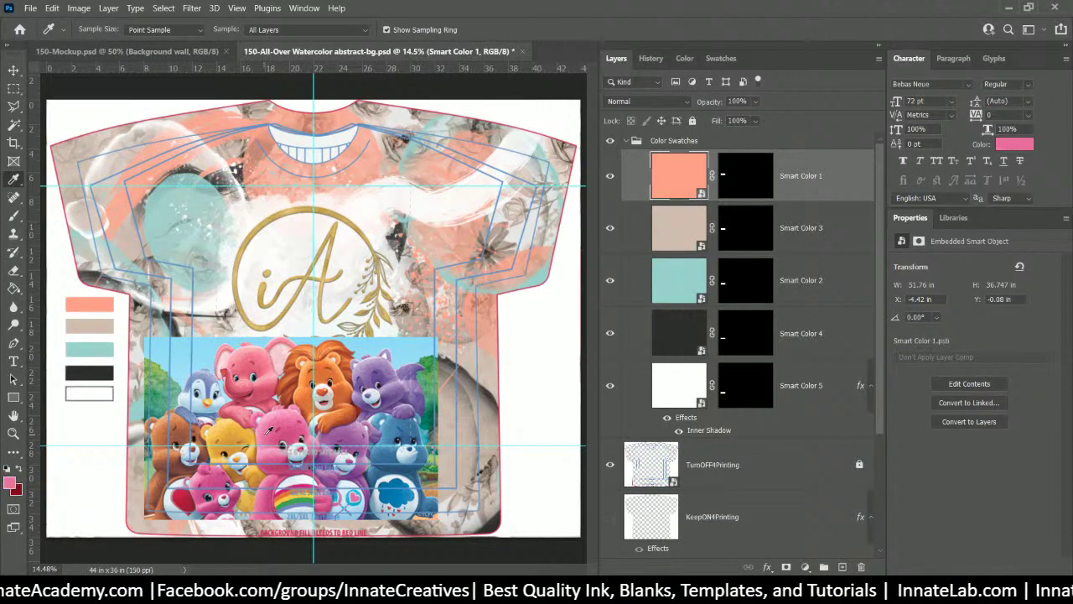
Step: Save the sampled pink e46ea1 as a swatch named "Care Bear- Pink", also adding it to the current library
{"action": "left_click", "coordinate": [11, 483]}
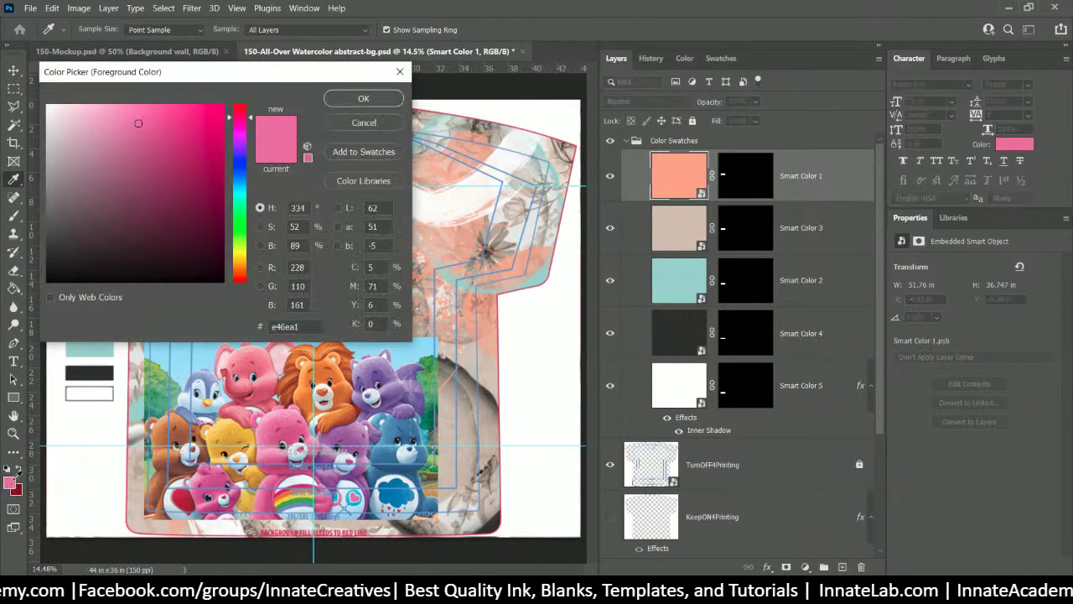
{"action": "left_click", "coordinate": [361, 153]}
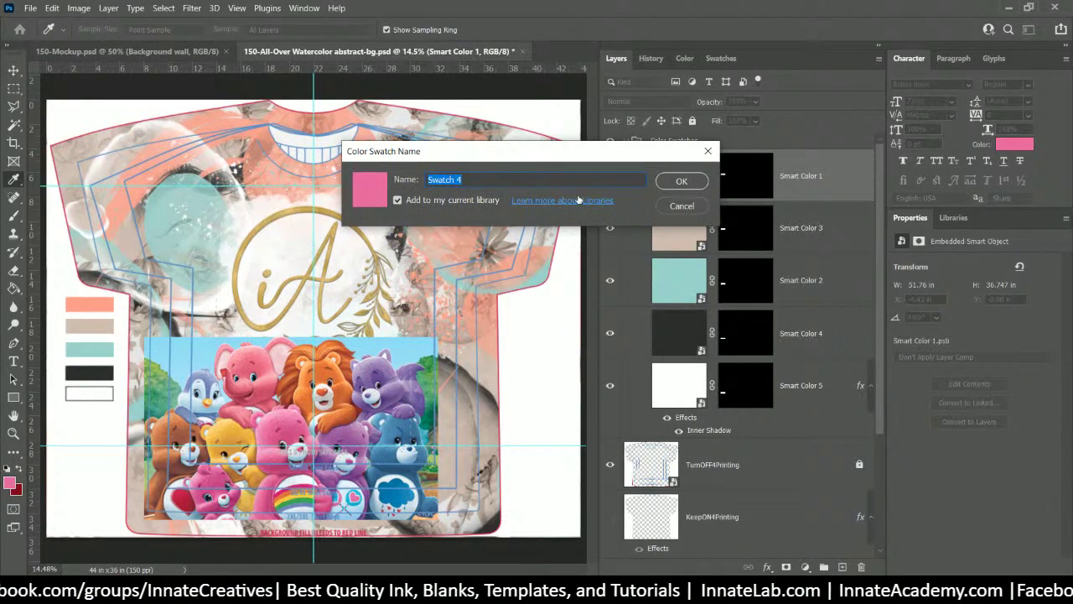
{"action": "type", "text": "care"}
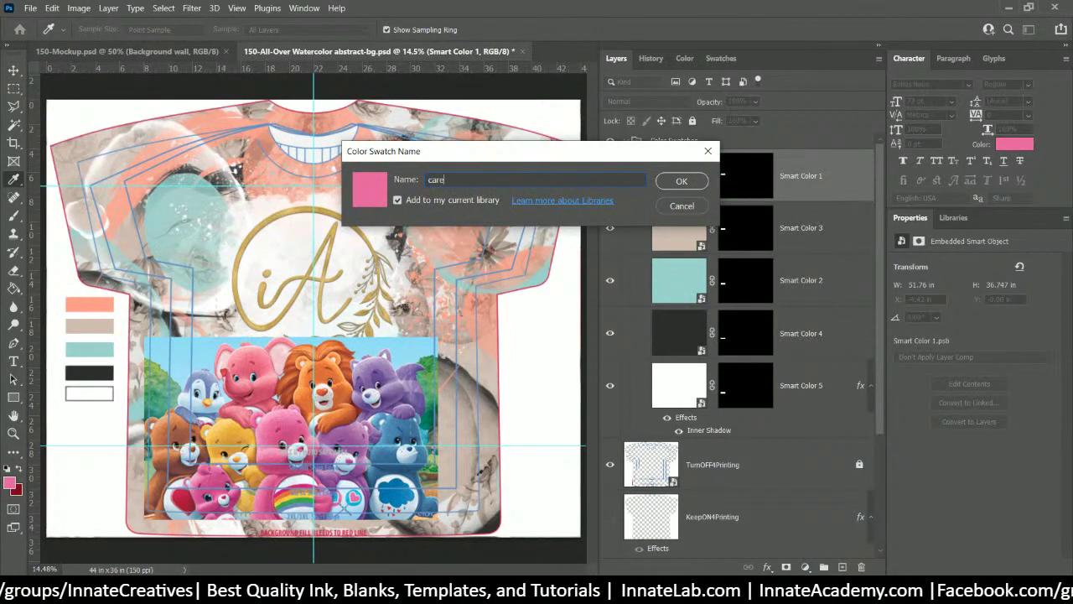
{"action": "key", "text": "BackSpace"}
{"action": "key", "text": "BackSpace"}
{"action": "key", "text": "BackSpace"}
{"action": "key", "text": "BackSpace"}
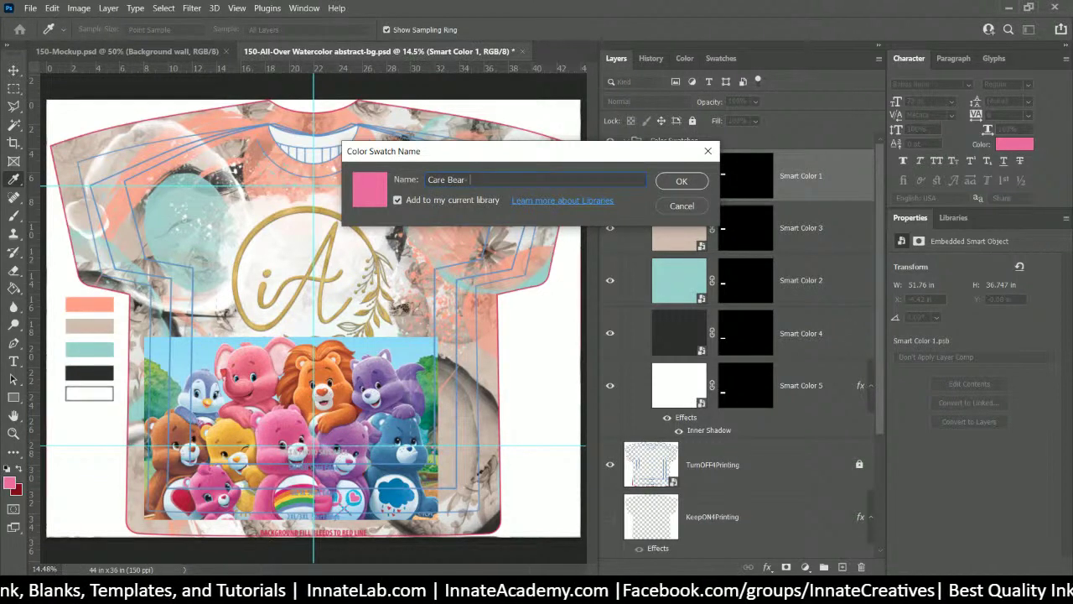
{"action": "type", "text": "ink"}
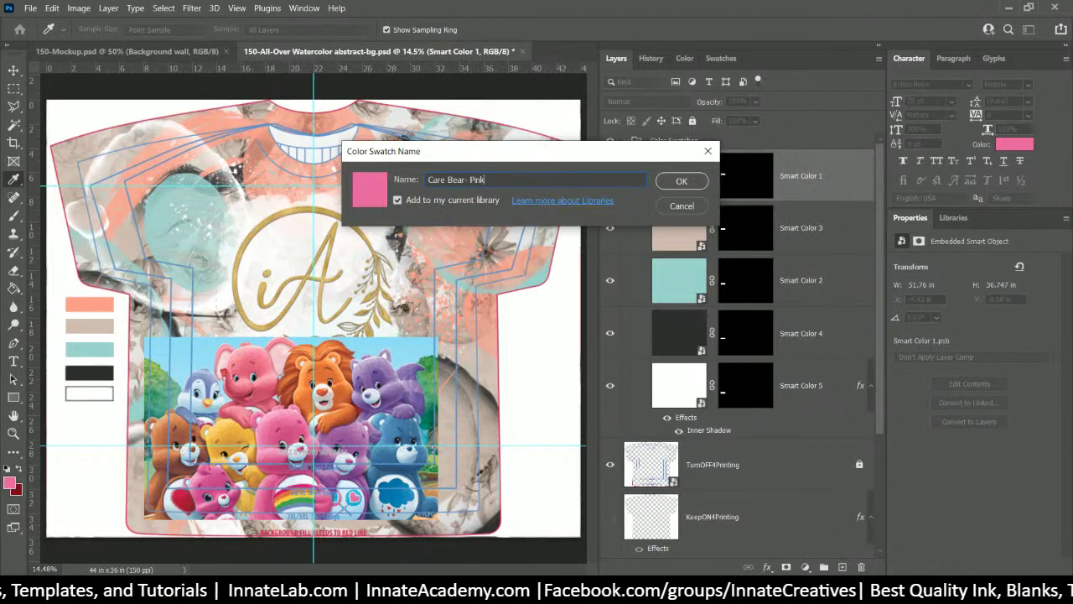
{"action": "key", "text": "ctrl+a"}
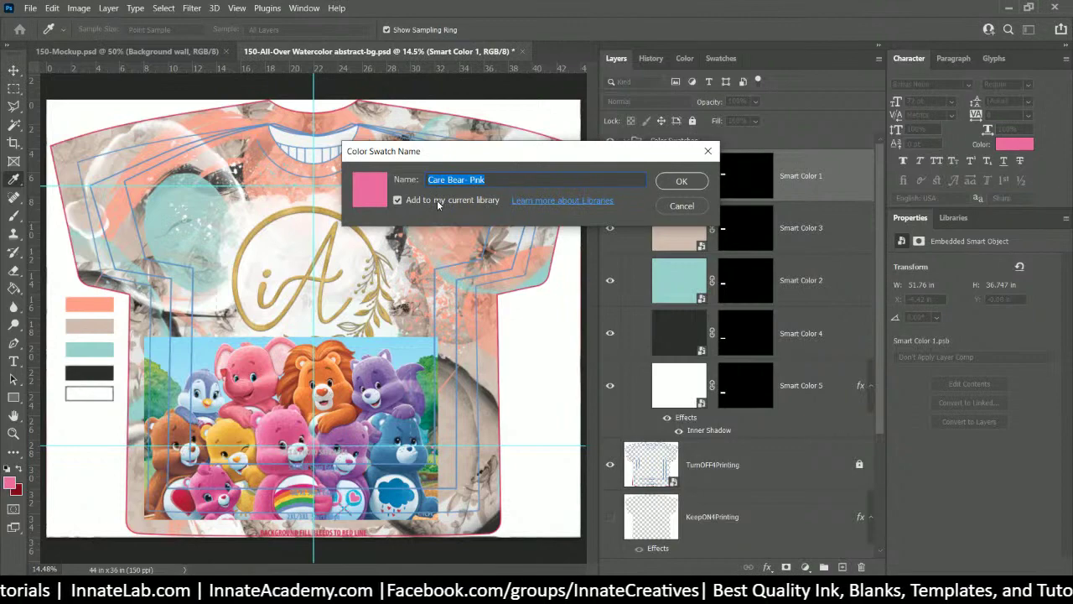
{"action": "left_click", "coordinate": [680, 181]}
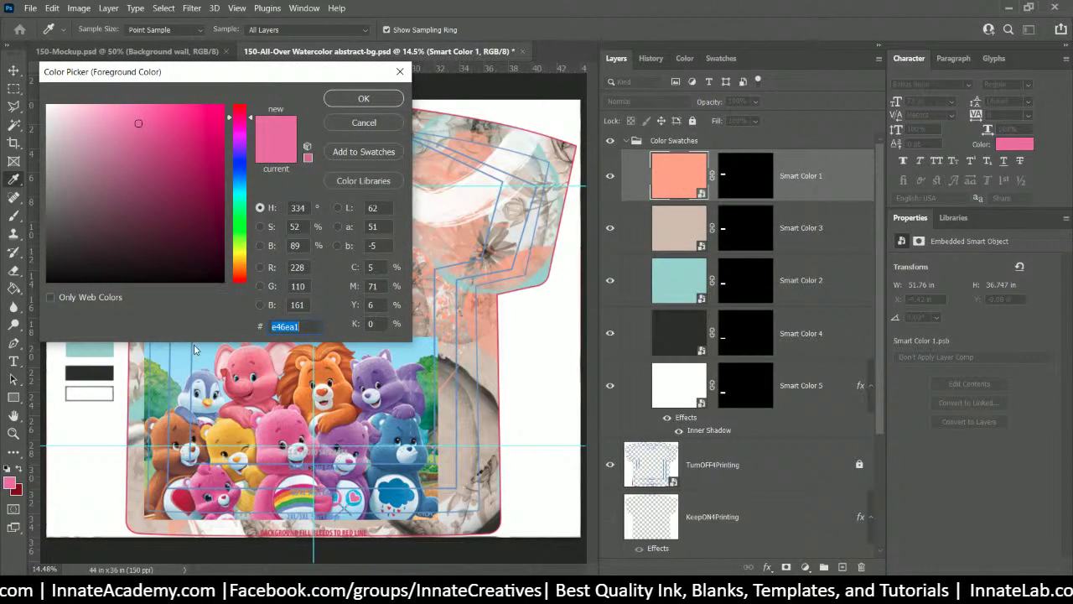
Step: Sample the light purple 9f84ba from the upper purple character and save it as a swatch named "Care Bear- Purple"
{"action": "left_click", "coordinate": [352, 430]}
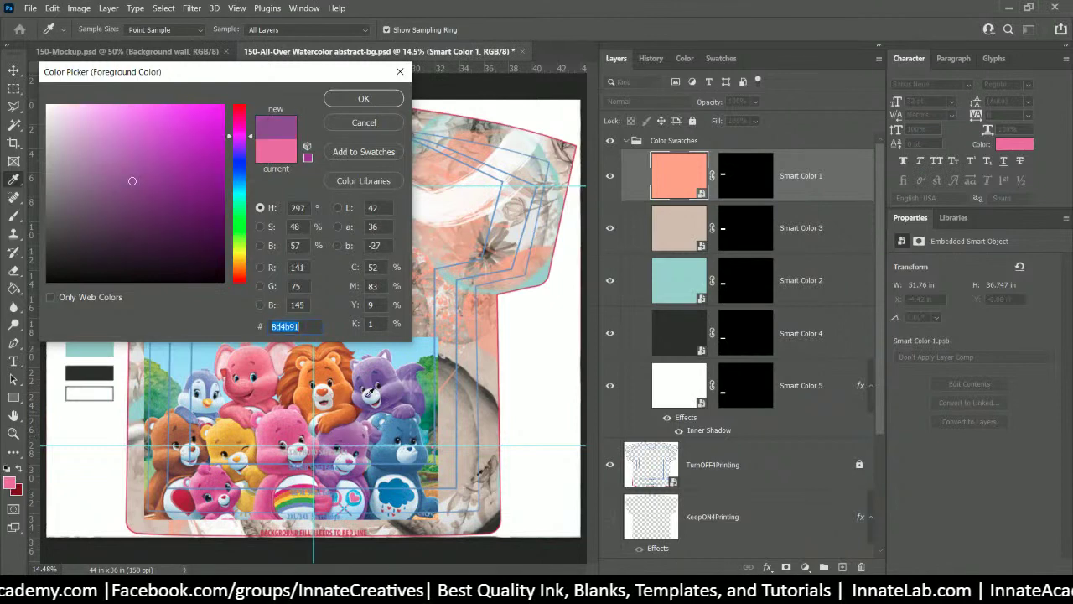
{"action": "left_click", "coordinate": [380, 358]}
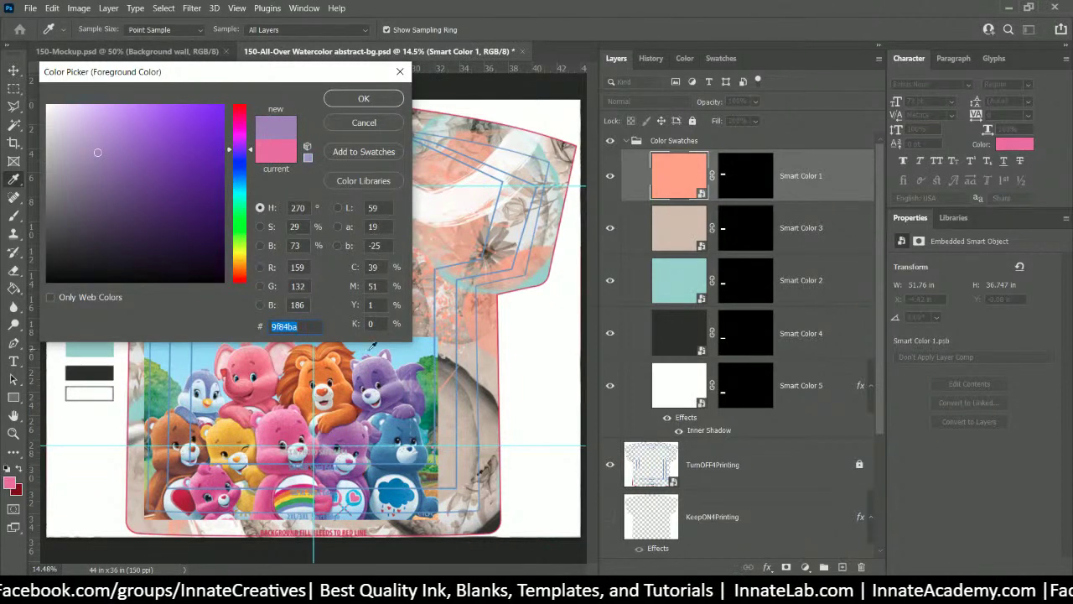
{"action": "left_click", "coordinate": [365, 153]}
{"action": "type", "text": "Care Bear- Pnk"}
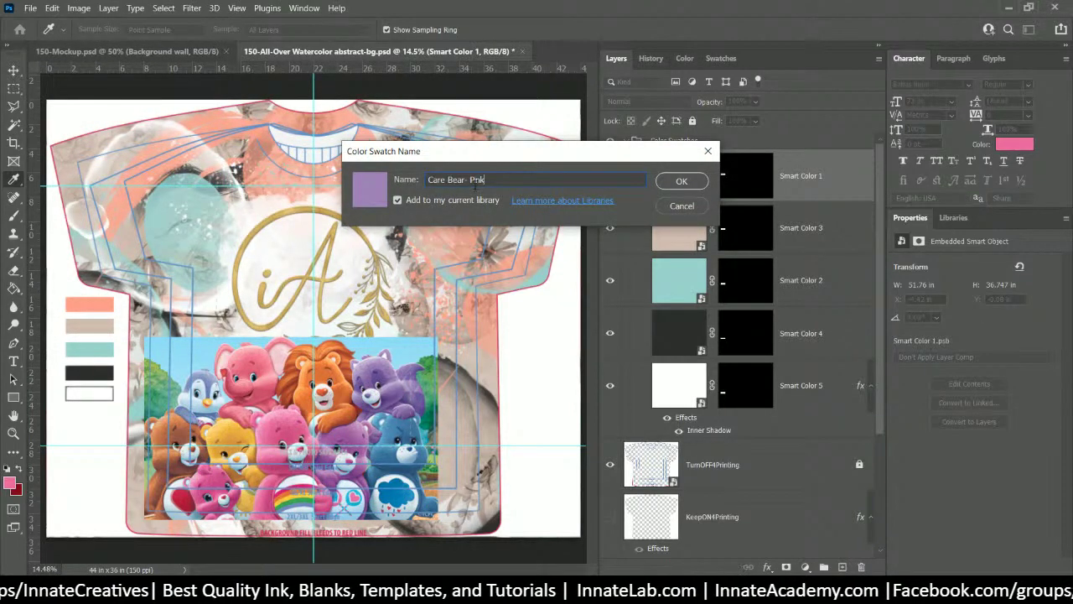
{"action": "key", "text": "ctrl+shift+Left"}
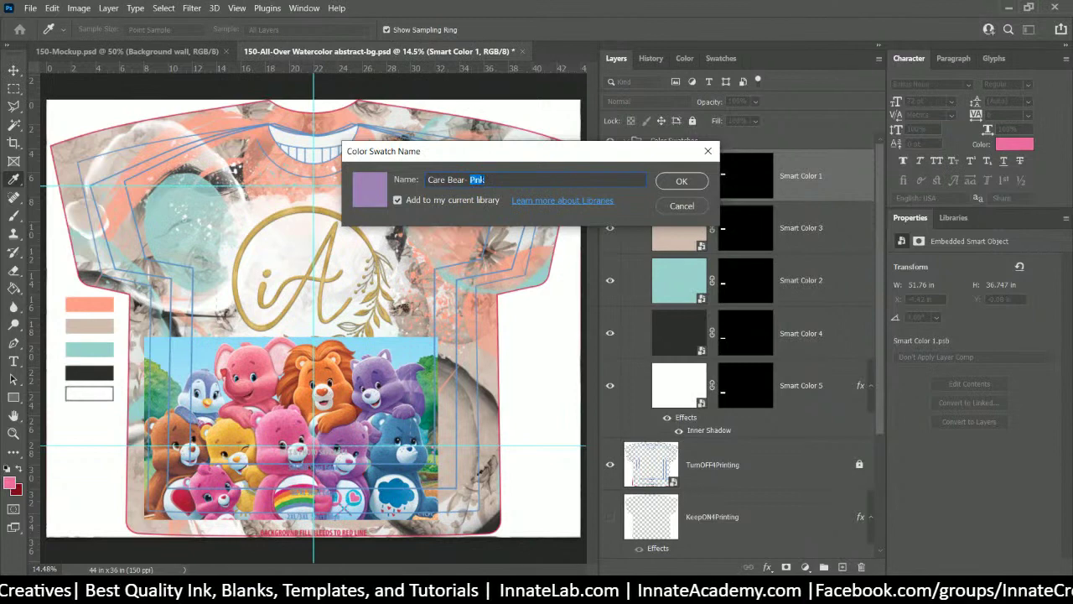
{"action": "type", "text": "Purple"}
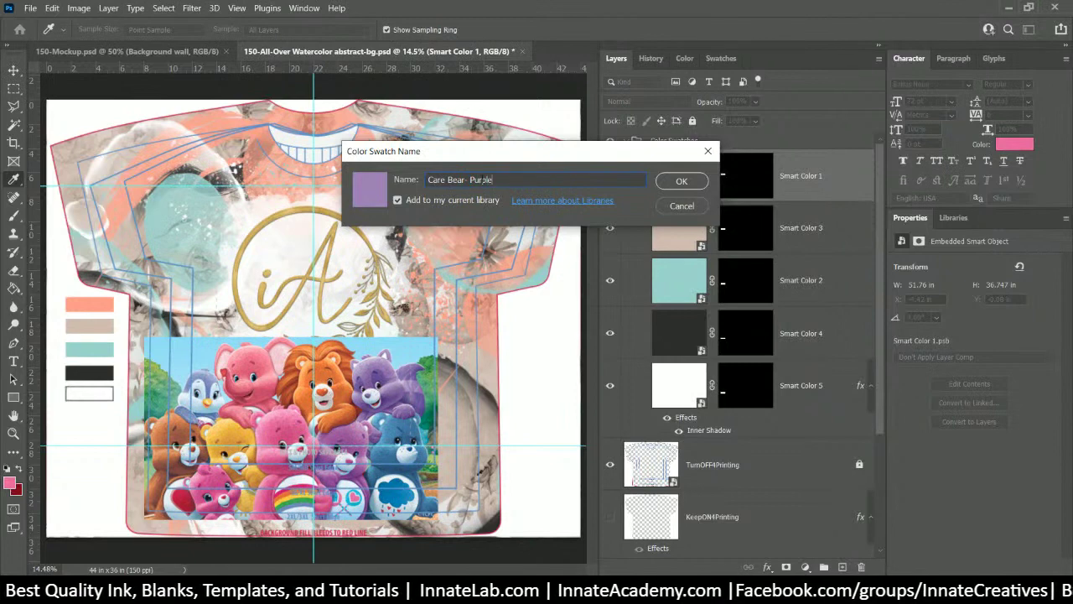
{"action": "key", "text": "shift+Home"}
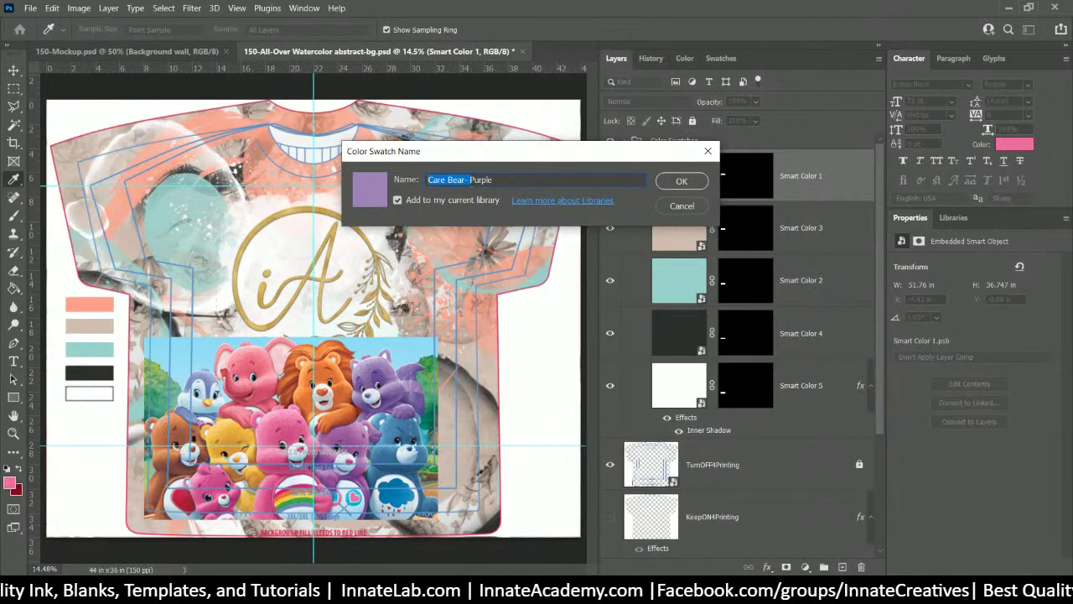
{"action": "left_click", "coordinate": [683, 183]}
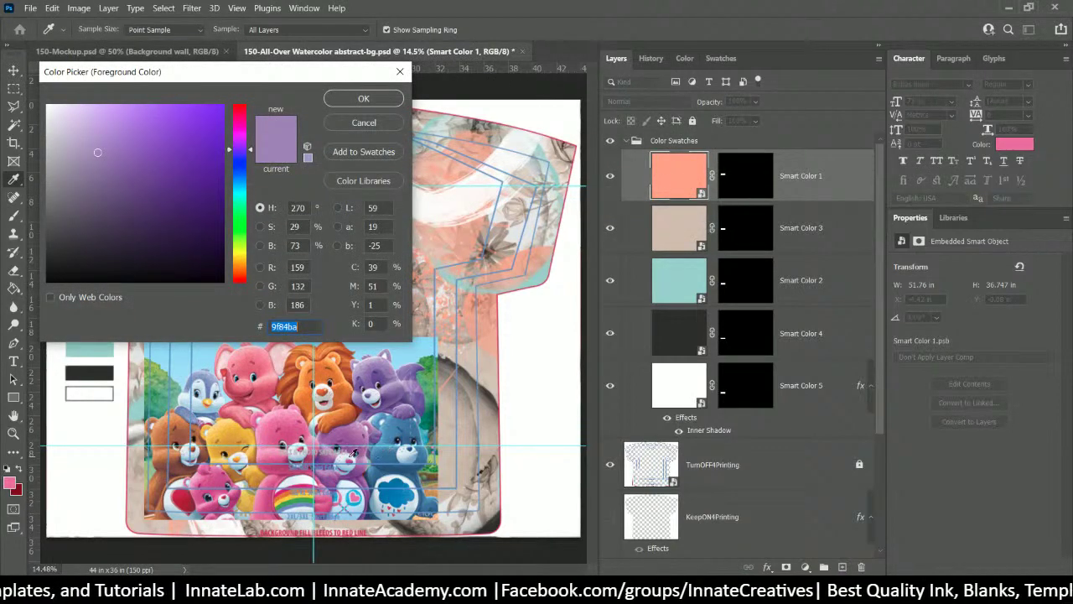
Step: Sample the yellow f0c158 from the yellow bear and save it as a swatch named "Care Bear- Yellow"
{"action": "left_click", "coordinate": [235, 432]}
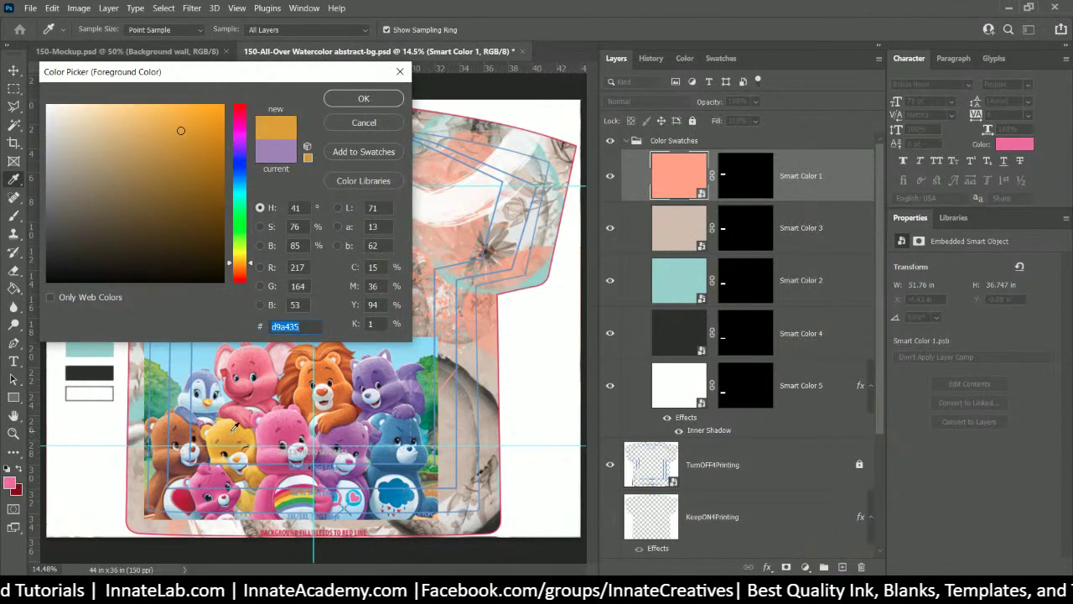
{"action": "left_click_drag", "start_coordinate": [235, 432], "coordinate": [219, 429]}
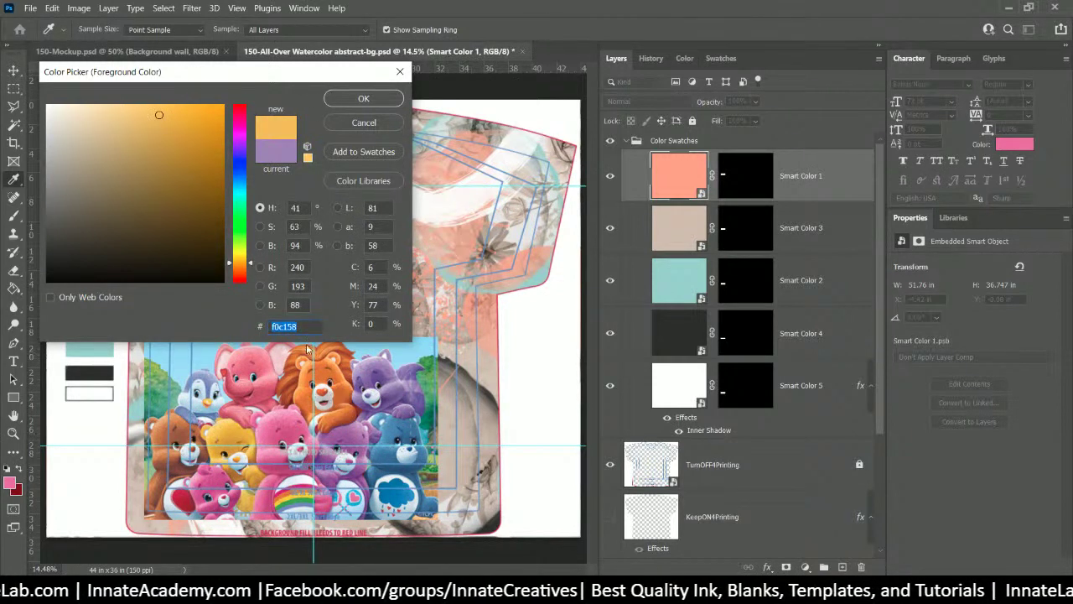
{"action": "left_click", "coordinate": [370, 153]}
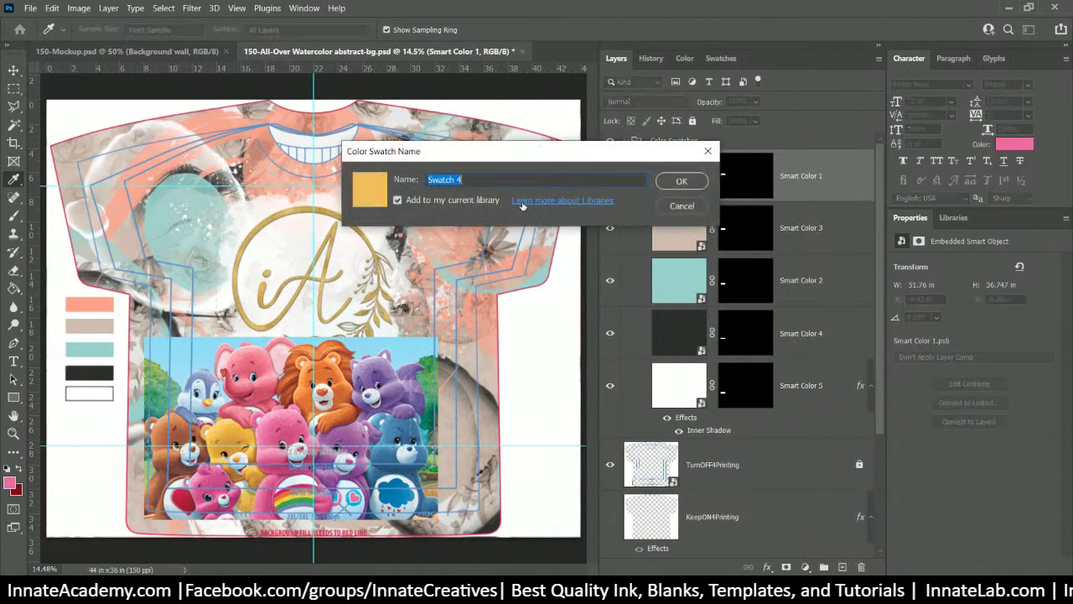
{"action": "type", "text": "Care Bear "}
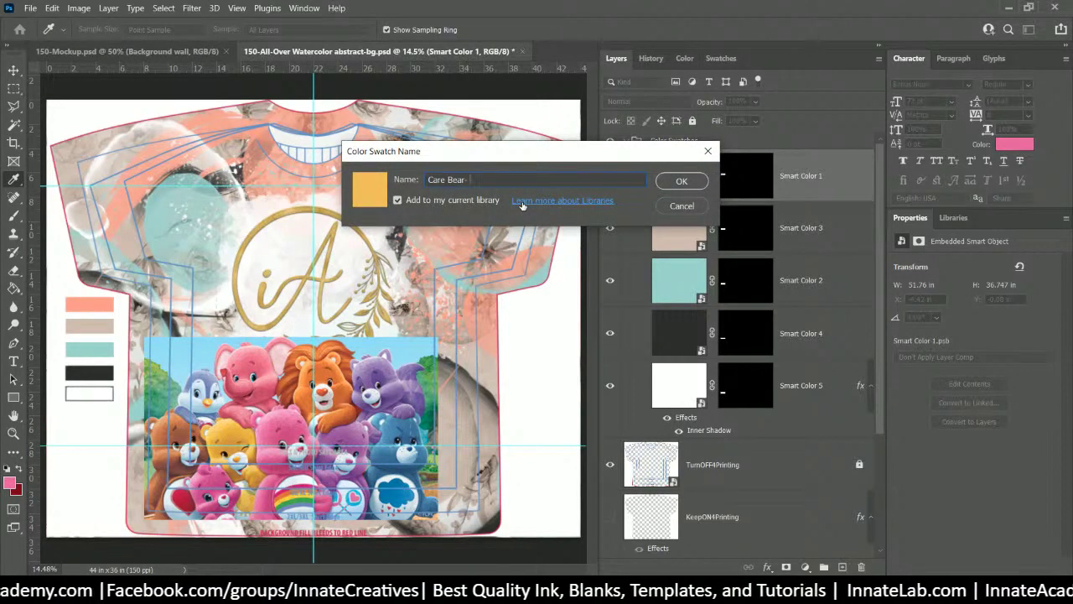
{"action": "type", "text": "Yell"}
{"action": "key", "text": "Return"}
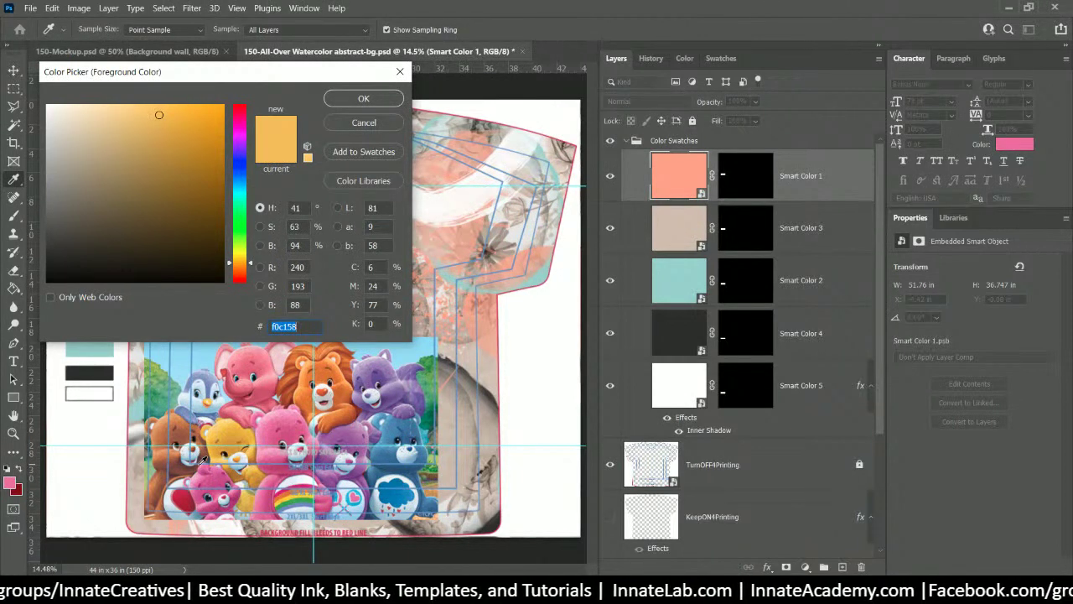
Step: Sample the blue 5b8bb9 from the blue bear as the foreground color and save it as a swatch named "Care Bear- Blue"
{"action": "left_click", "coordinate": [390, 426]}
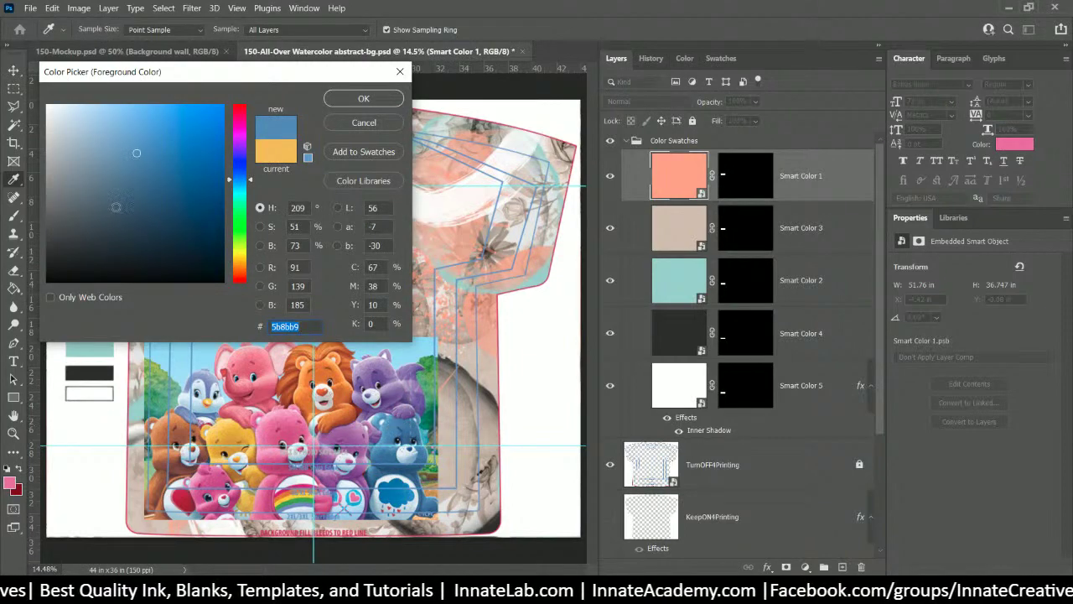
{"action": "left_click", "coordinate": [363, 99]}
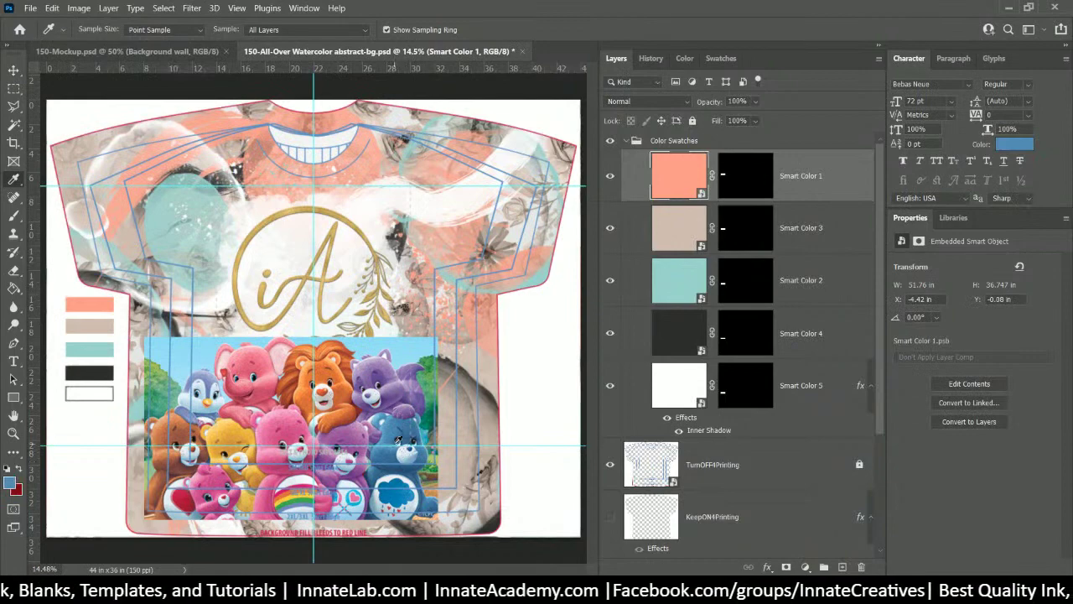
{"action": "left_click", "coordinate": [10, 482]}
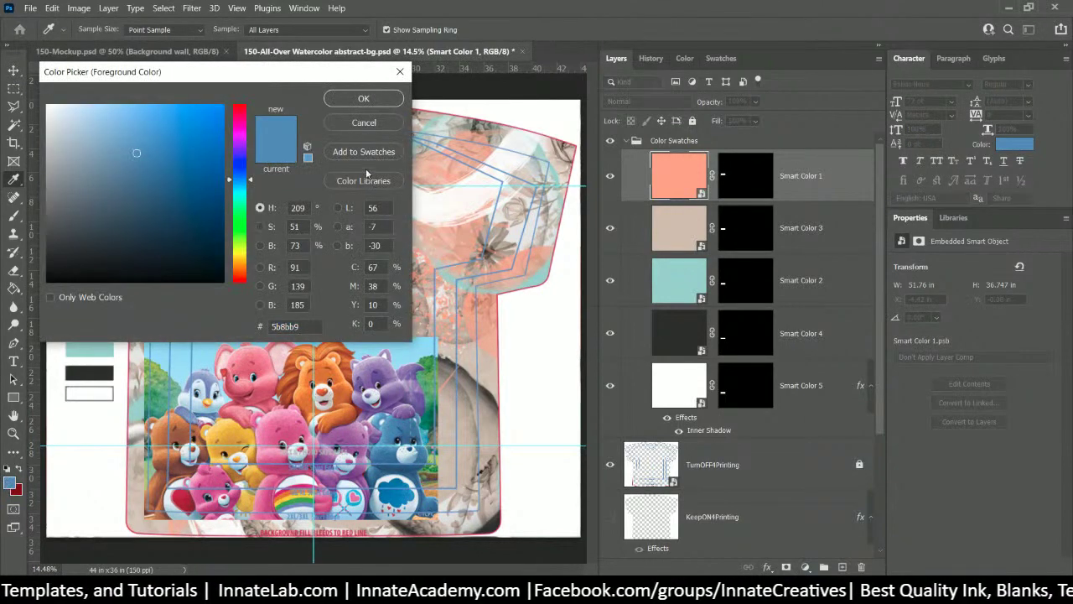
{"action": "left_click", "coordinate": [366, 153]}
{"action": "type", "text": "Care Bear-"}
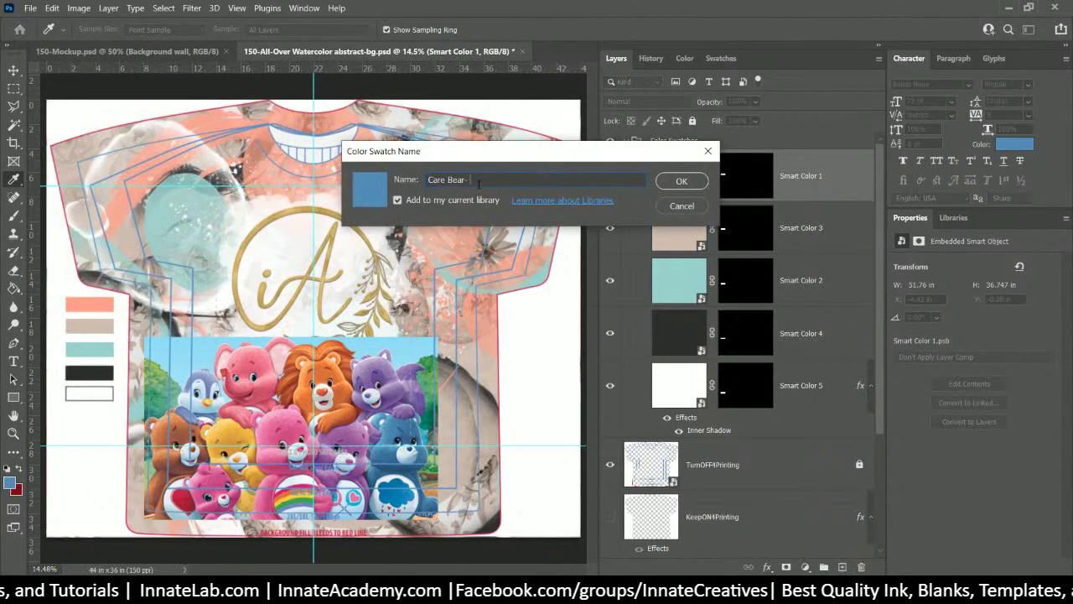
{"action": "type", "text": " Blue"}
{"action": "key", "text": "Return"}
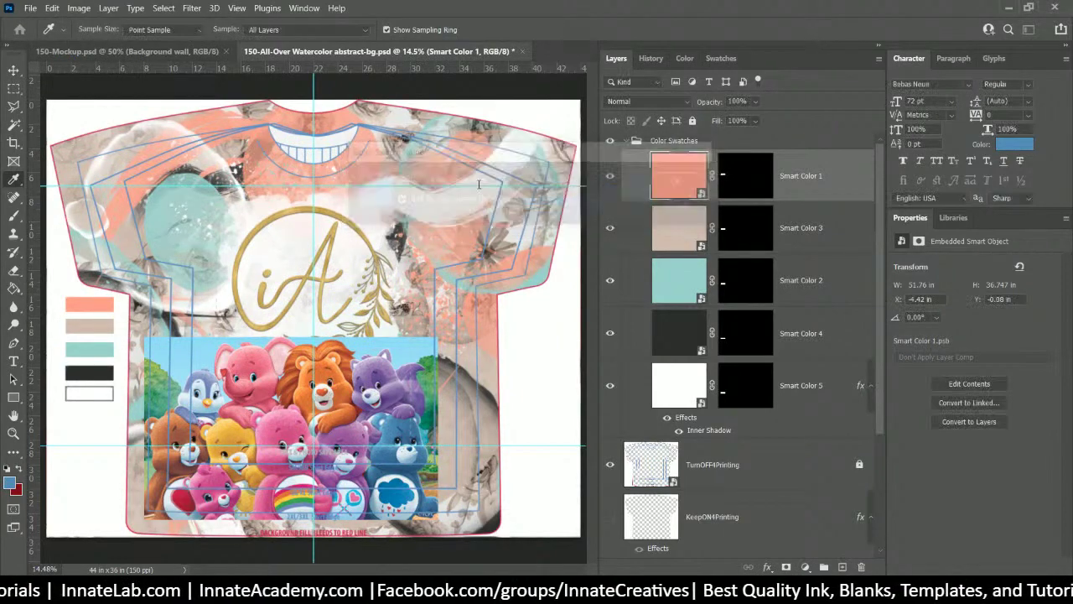
{"action": "left_click", "coordinate": [370, 131]}
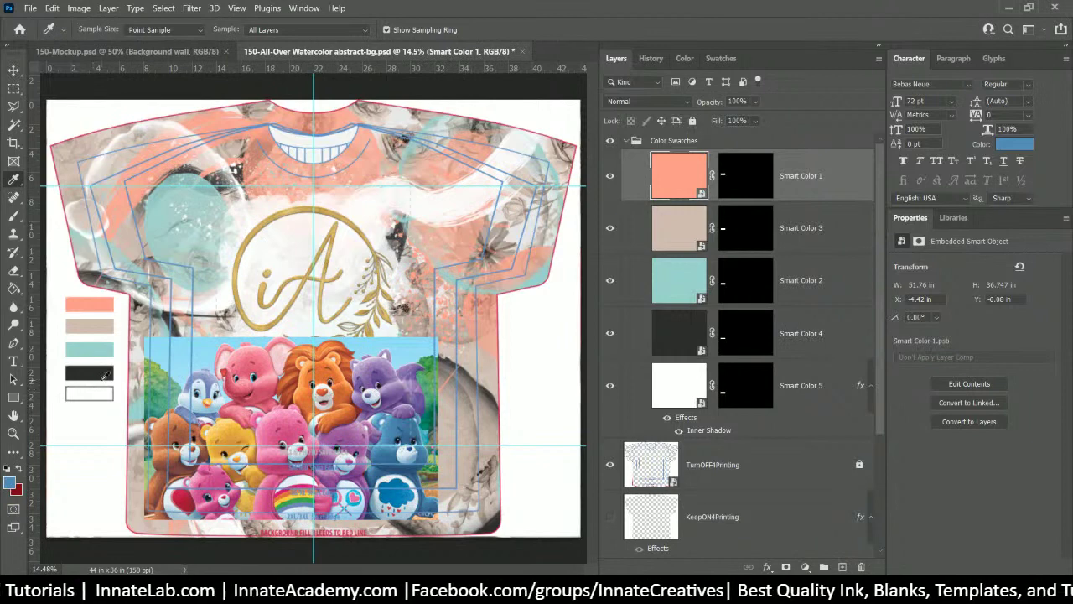
Step: Open the contents of the Smart Color 1 smart object and duplicate its solid color fill layer
{"action": "double_click", "coordinate": [686, 174]}
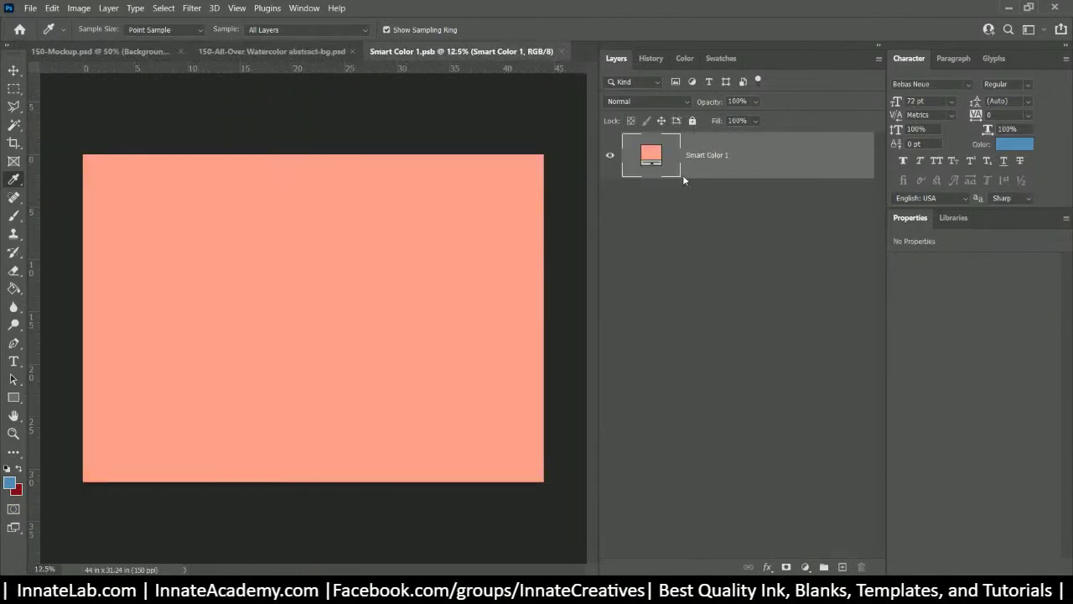
{"action": "double_click", "coordinate": [649, 156]}
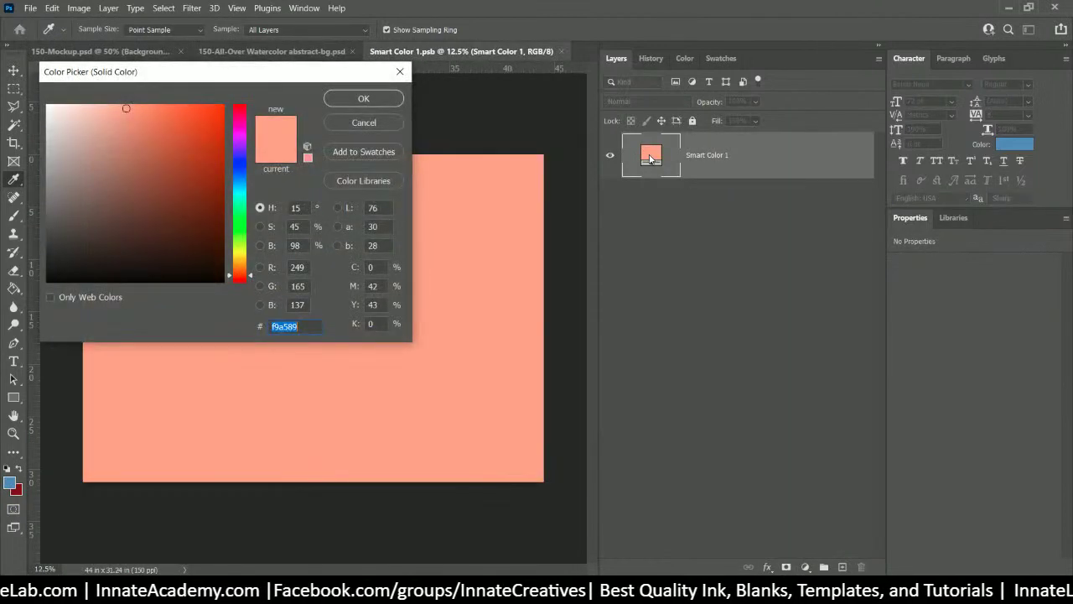
{"action": "left_click", "coordinate": [389, 124]}
{"action": "right_click", "coordinate": [785, 164]}
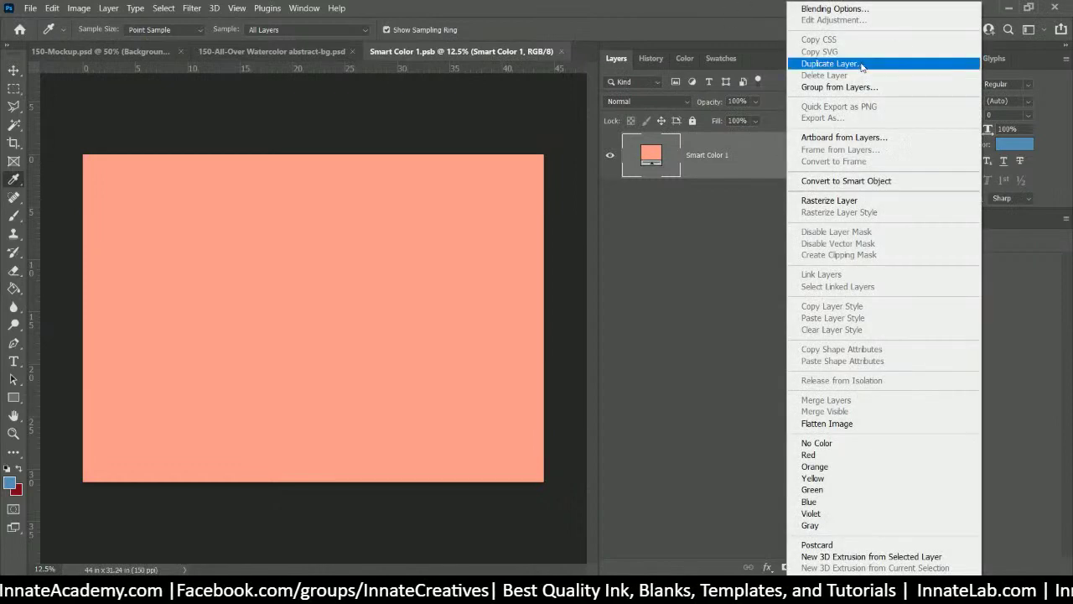
{"action": "left_click", "coordinate": [861, 65]}
{"action": "key", "text": "Return"}
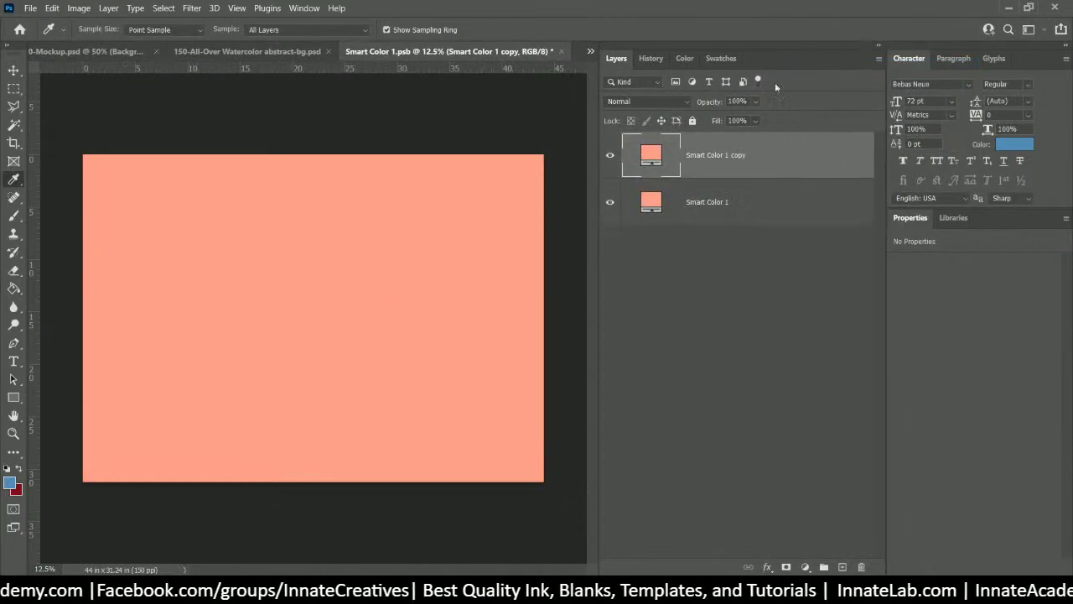
Step: Open the fill color of the duplicated Smart Color 1 layer for editing and bring up the saved swatches
{"action": "double_click", "coordinate": [652, 154]}
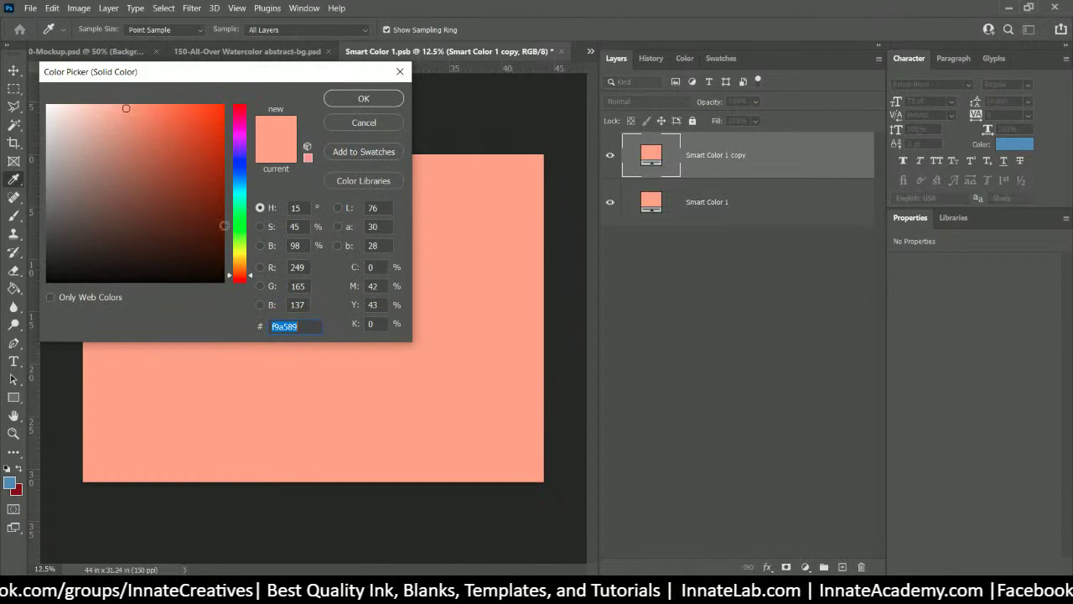
{"action": "left_click", "coordinate": [723, 59]}
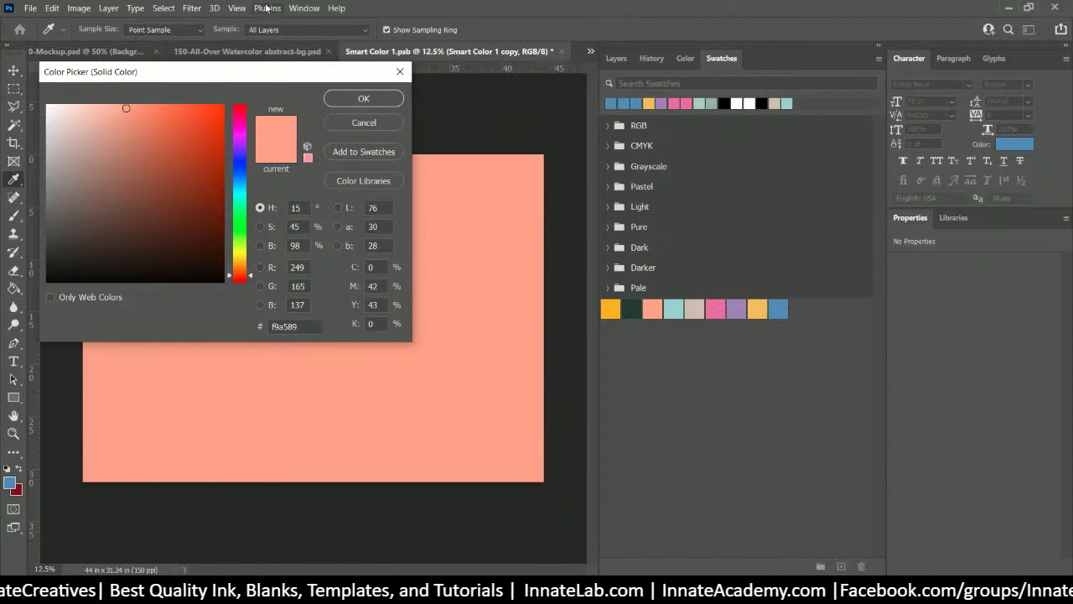
Step: Hide the Swatches panel and show it again
{"action": "left_click", "coordinate": [302, 8]}
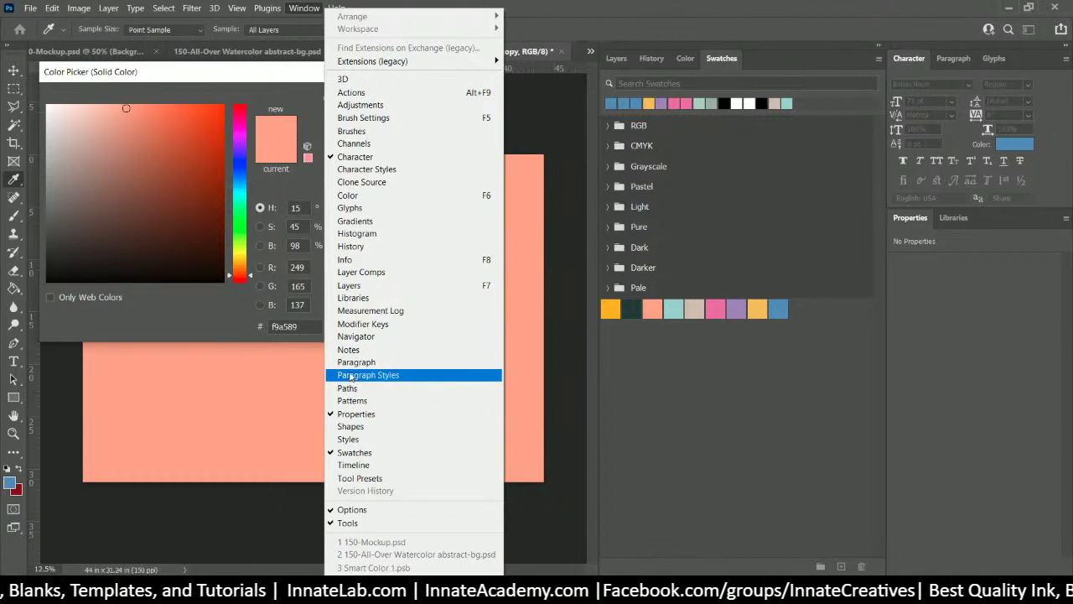
{"action": "left_click", "coordinate": [354, 454]}
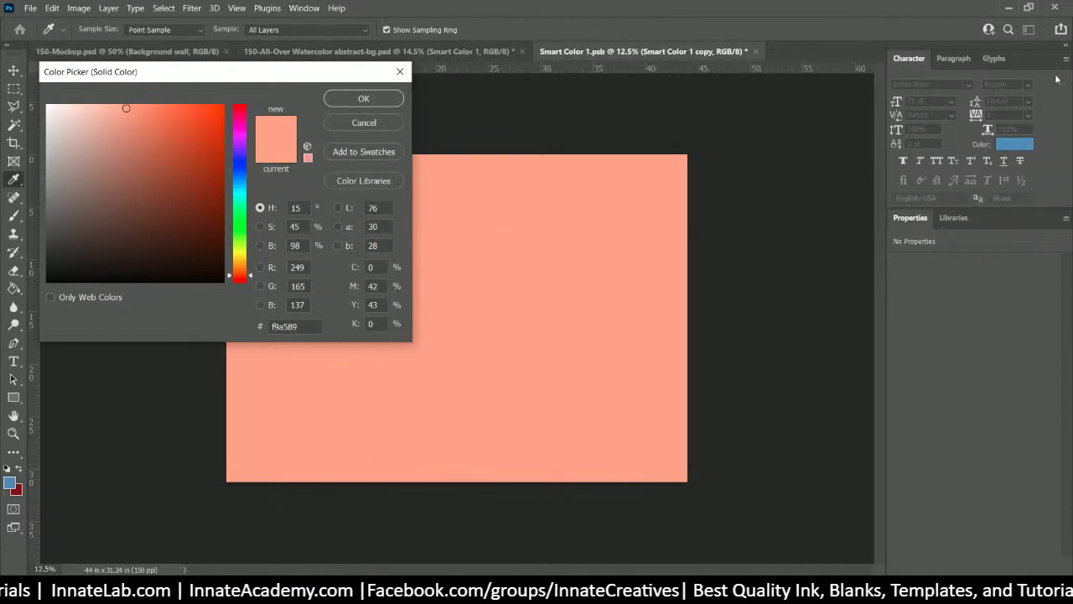
{"action": "left_click", "coordinate": [304, 8]}
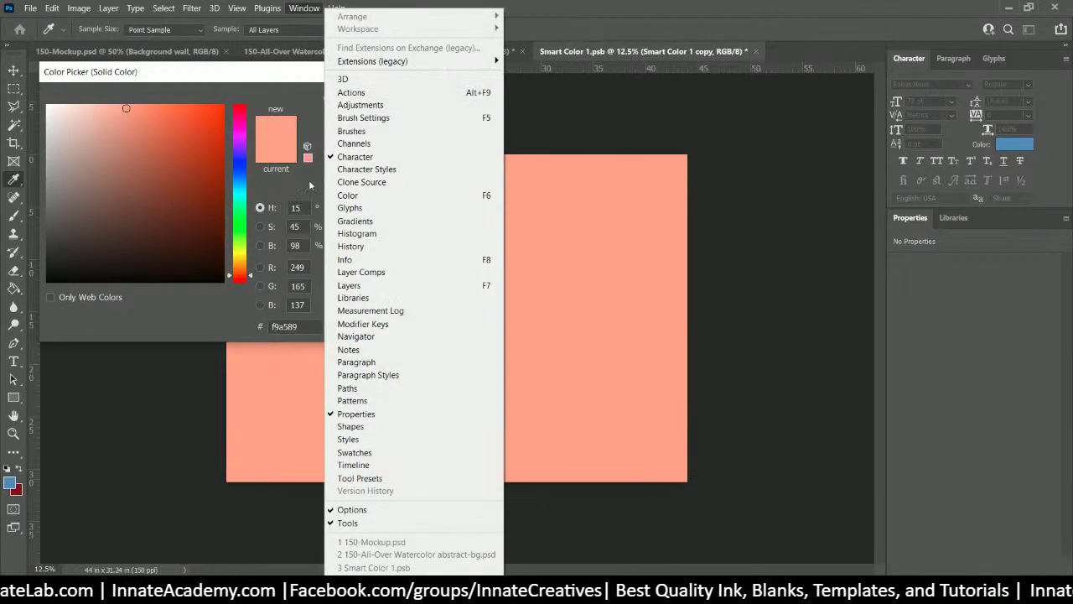
{"action": "left_click", "coordinate": [354, 452]}
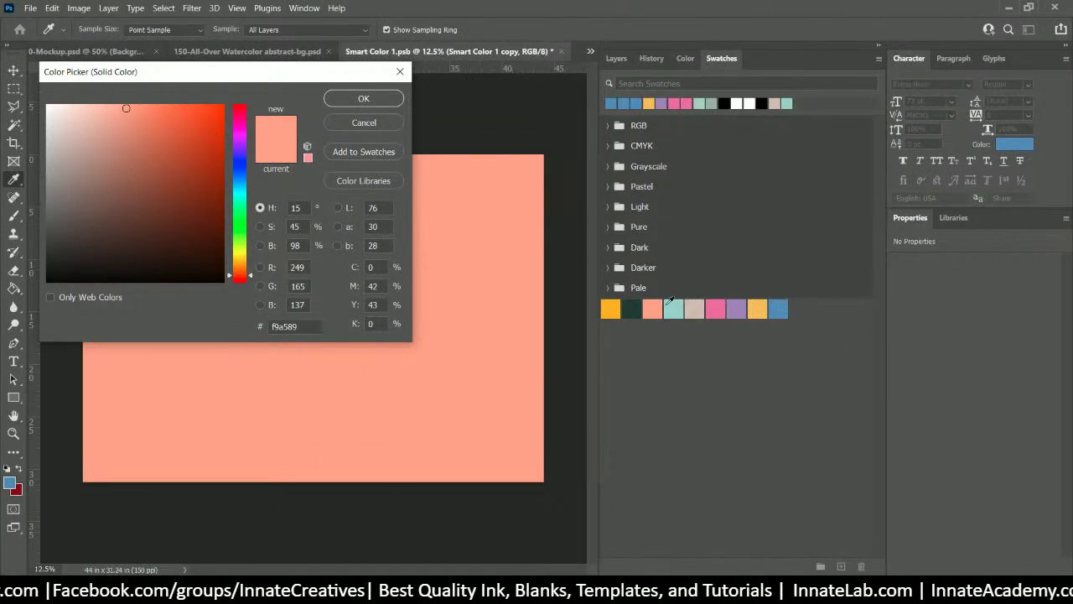
Step: Set the duplicated fill to the saved pink swatch e46ea1, then save and close the Smart Color 1 contents
{"action": "left_click", "coordinate": [715, 308]}
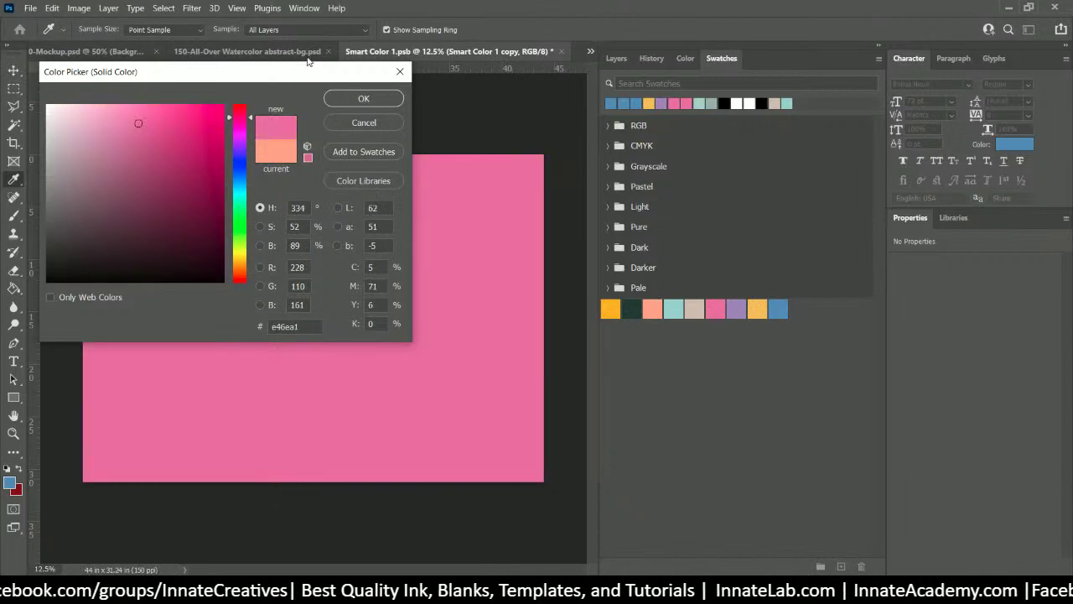
{"action": "left_click", "coordinate": [338, 100]}
{"action": "left_click", "coordinate": [561, 51]}
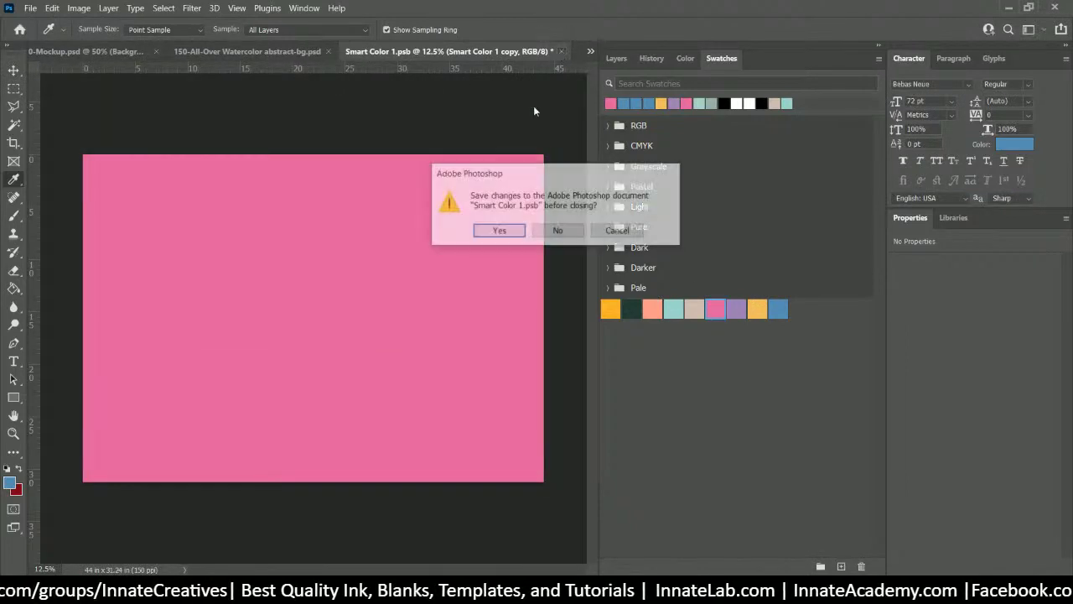
{"action": "left_click", "coordinate": [494, 230]}
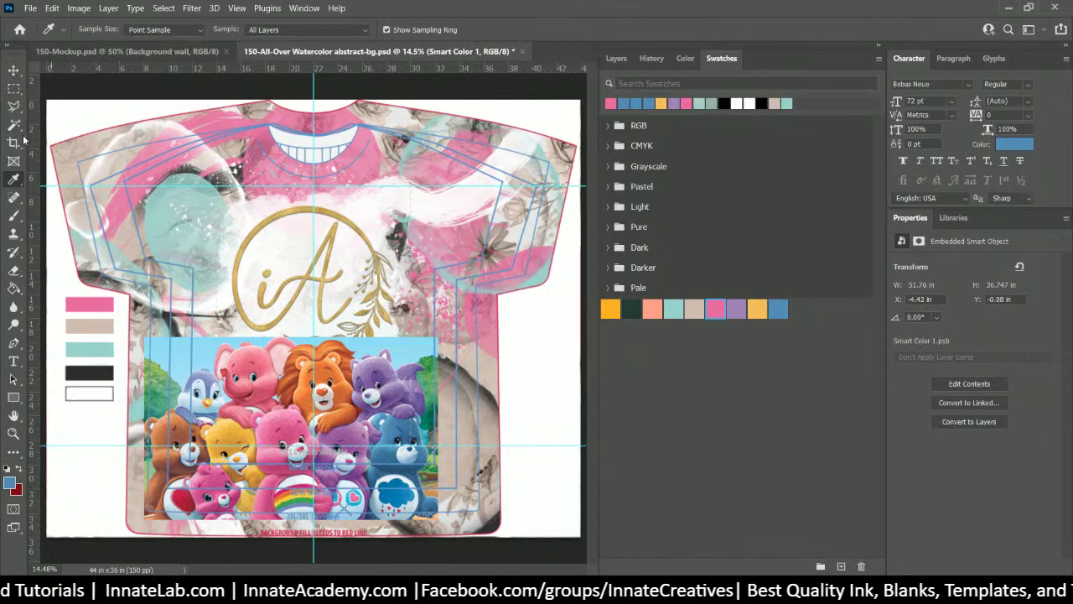
Step: Select the beige Smart Color 3 swatch with the Move tool, open its smart object contents and duplicate the fill layer
{"action": "left_click", "coordinate": [14, 70]}
{"action": "right_click", "coordinate": [119, 336]}
{"action": "left_click", "coordinate": [126, 345]}
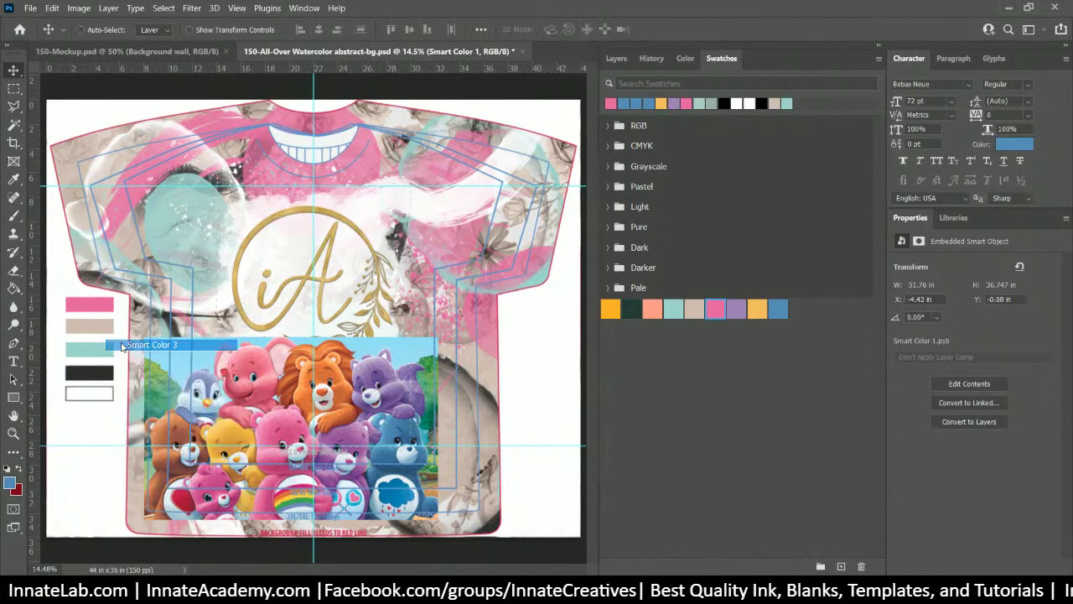
{"action": "left_click", "coordinate": [622, 61]}
{"action": "double_click", "coordinate": [686, 233]}
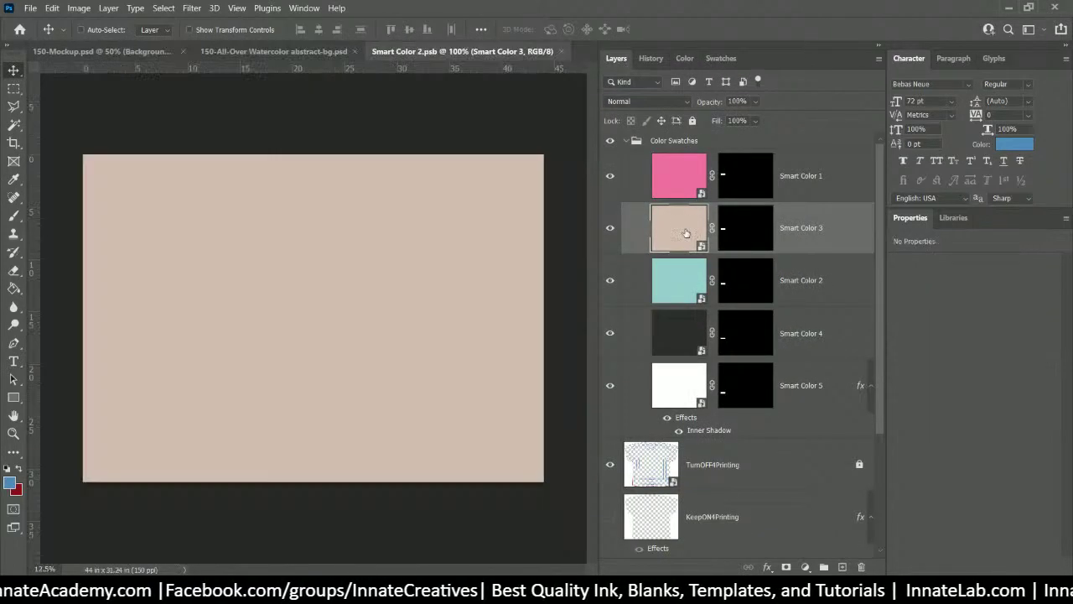
{"action": "right_click", "coordinate": [760, 150]}
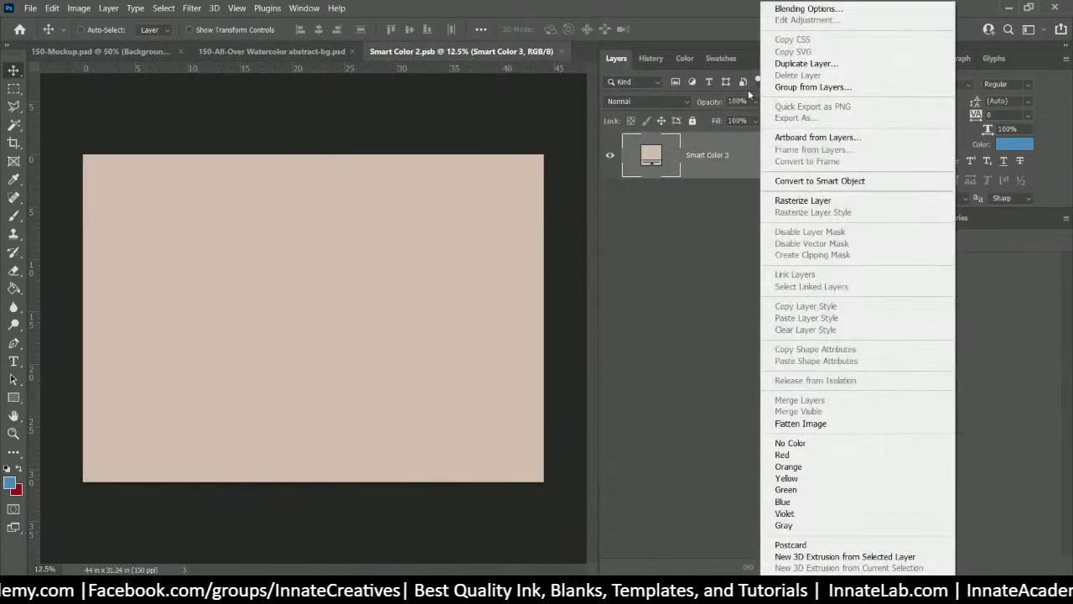
{"action": "left_click", "coordinate": [825, 64]}
{"action": "key", "text": "Return"}
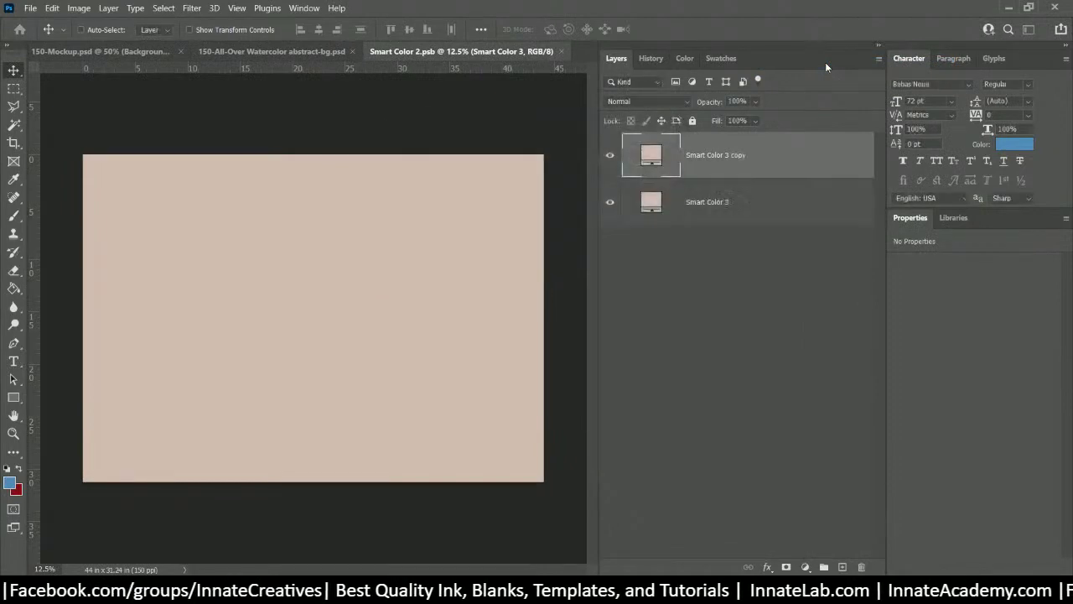
Step: Recolor the Smart Color 3 copy with the saved Care Bear purple swatch, then save and close the smart object
{"action": "double_click", "coordinate": [669, 148]}
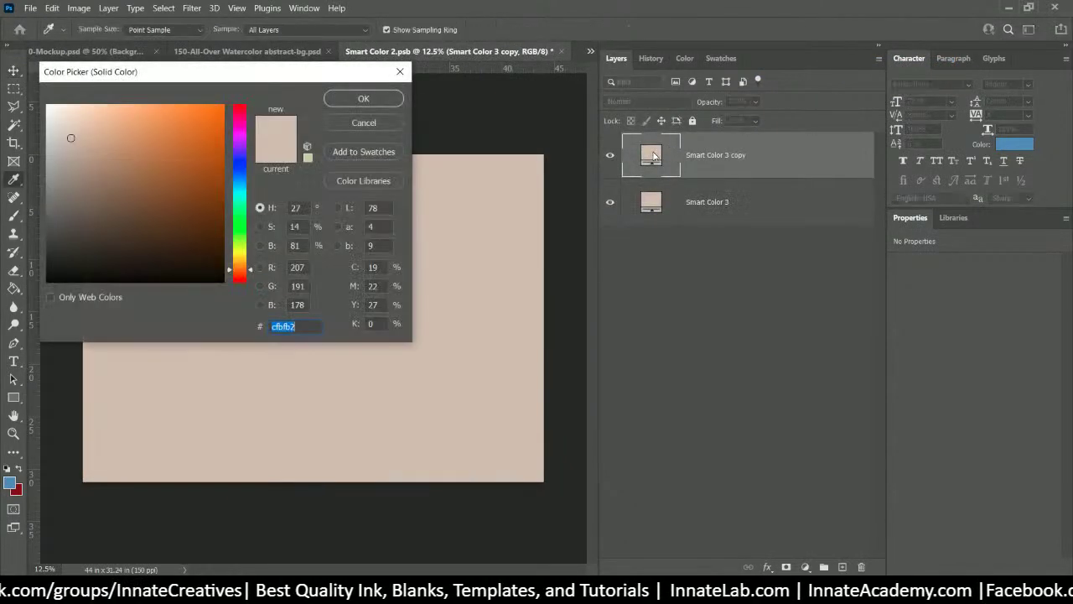
{"action": "left_click", "coordinate": [723, 59]}
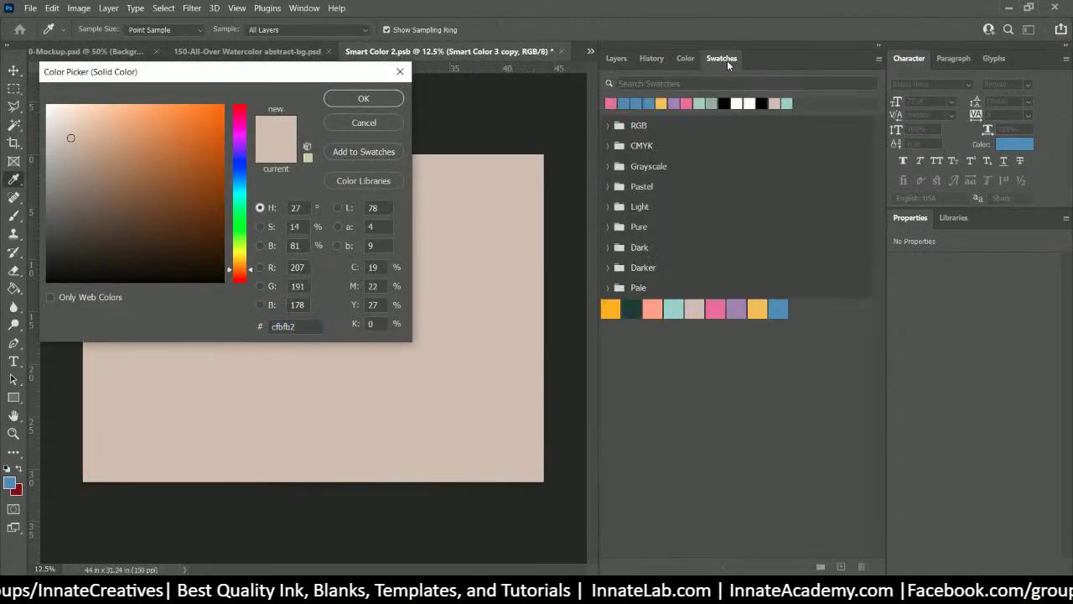
{"action": "left_click", "coordinate": [733, 310]}
{"action": "left_click", "coordinate": [364, 98]}
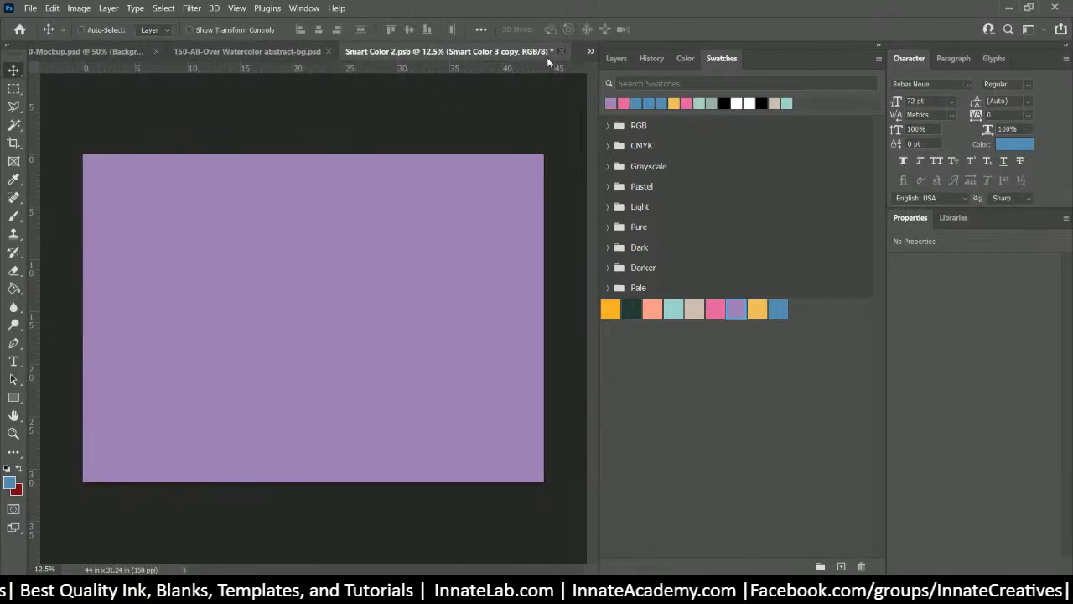
{"action": "left_click", "coordinate": [561, 51]}
{"action": "left_click", "coordinate": [498, 230]}
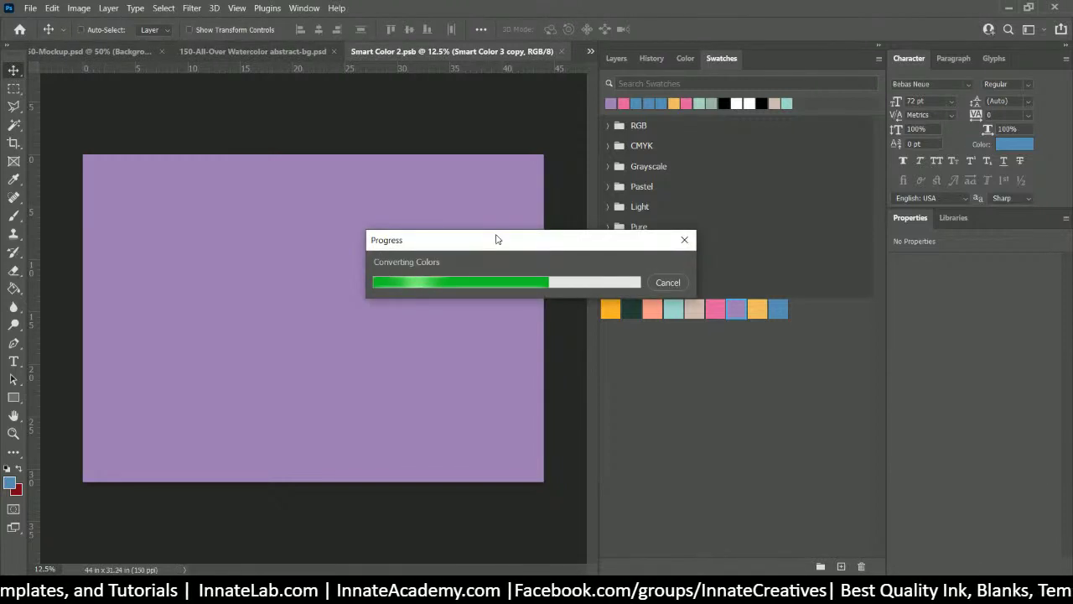
{"action": "key", "text": "ctrl+w"}
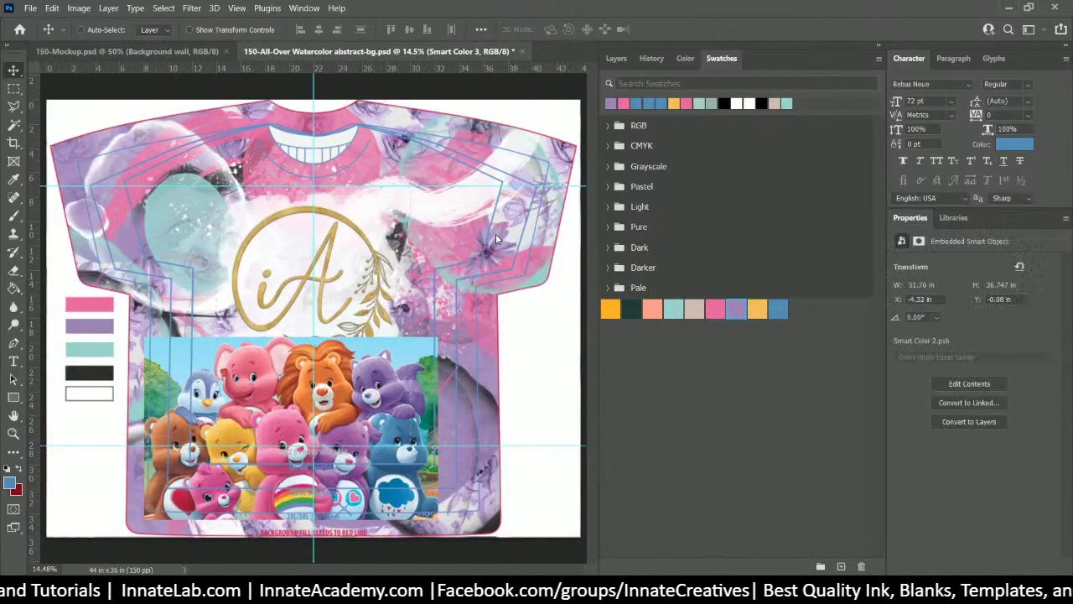
Step: Select the teal Smart Color 2 swatch, open its smart object contents and duplicate the fill layer
{"action": "right_click", "coordinate": [101, 355]}
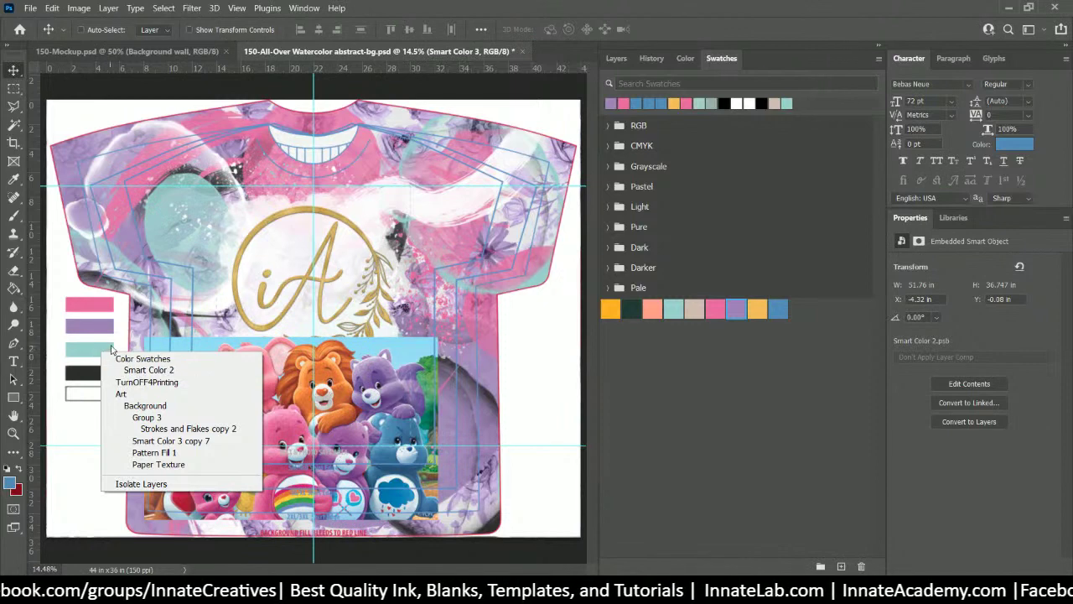
{"action": "left_click", "coordinate": [119, 370]}
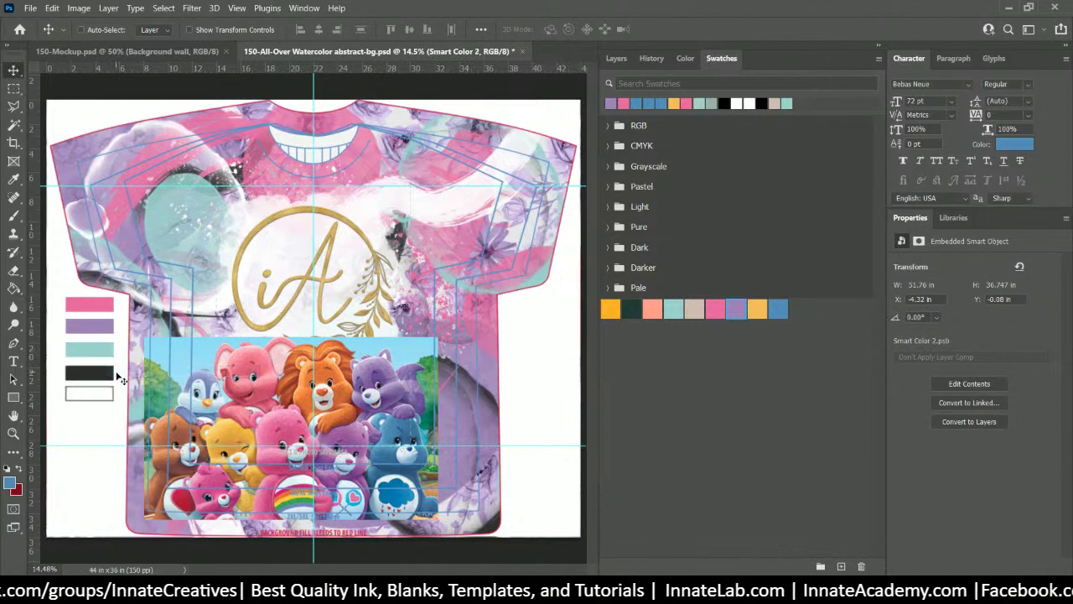
{"action": "left_click", "coordinate": [615, 59]}
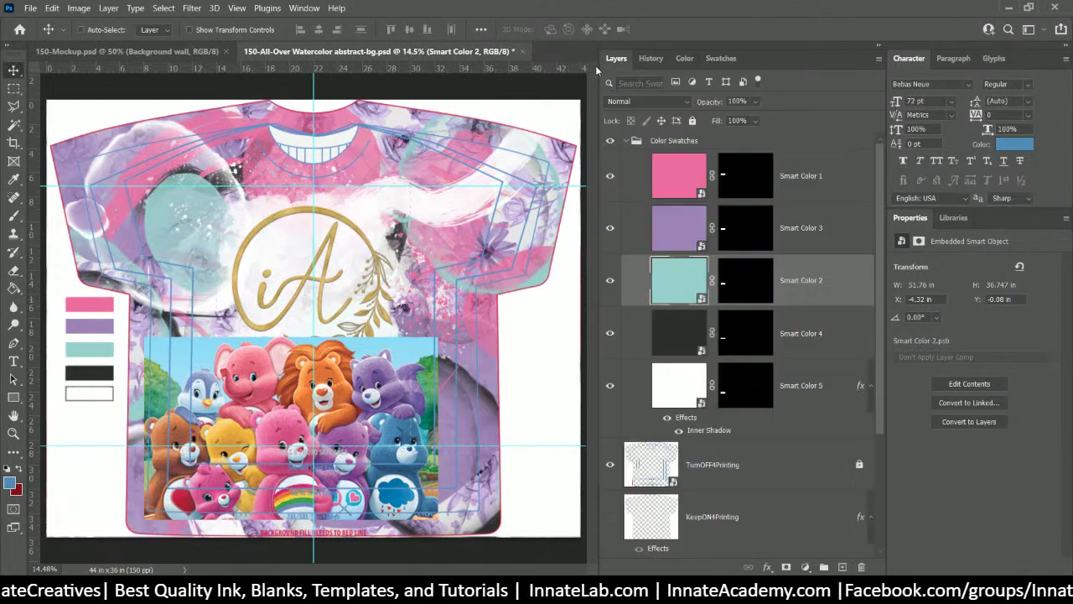
{"action": "double_click", "coordinate": [675, 285]}
{"action": "right_click", "coordinate": [746, 161]}
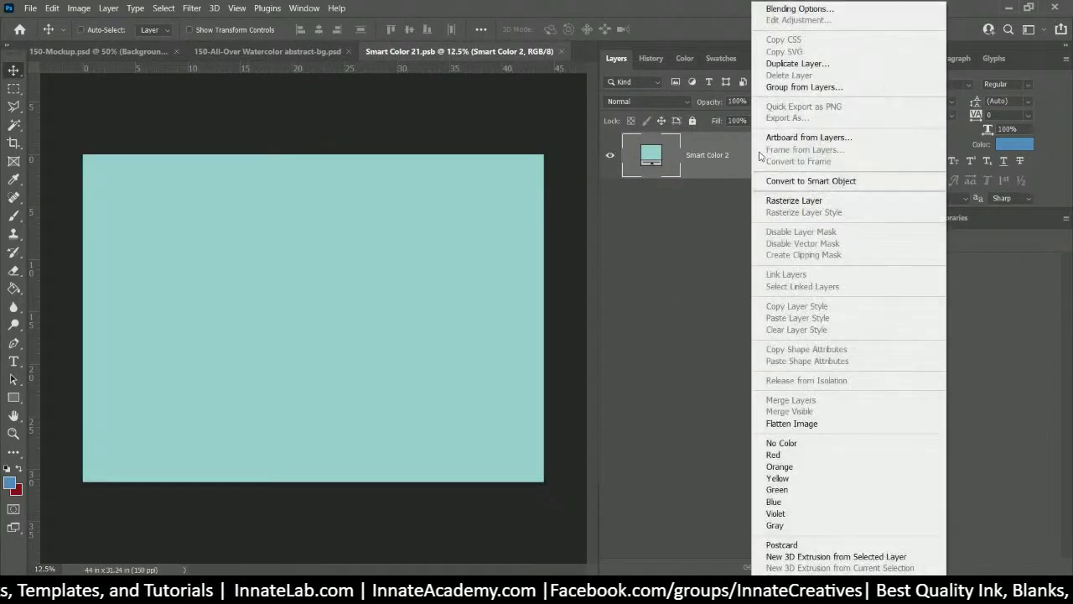
{"action": "left_click", "coordinate": [836, 64]}
{"action": "key", "text": "Return"}
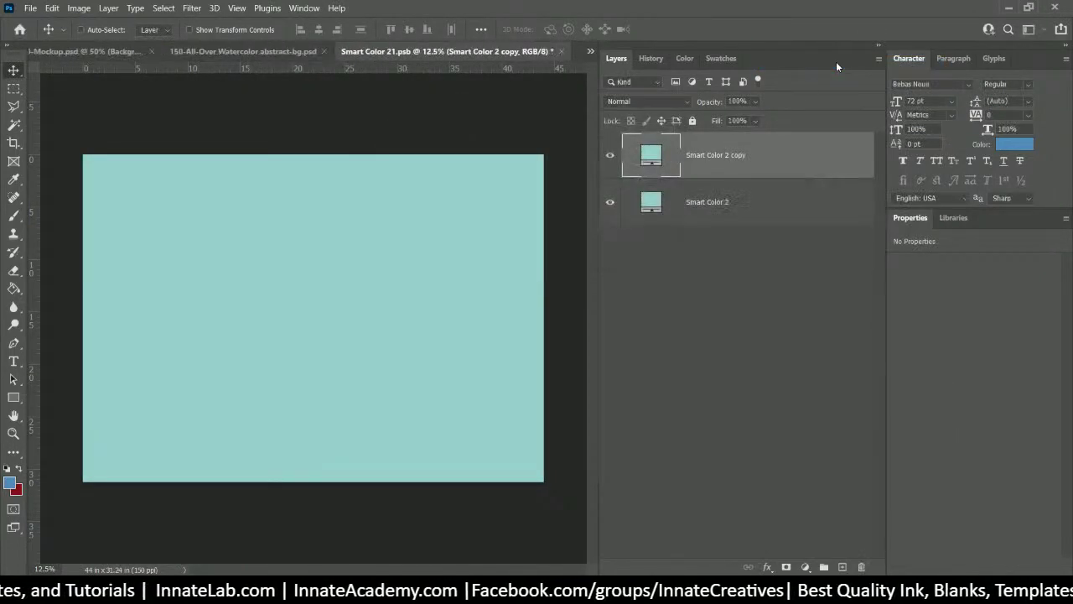
Step: Recolor the Smart Color 2 copy with the saved Care Bear yellow f0c158, then save and close the smart object
{"action": "double_click", "coordinate": [652, 157]}
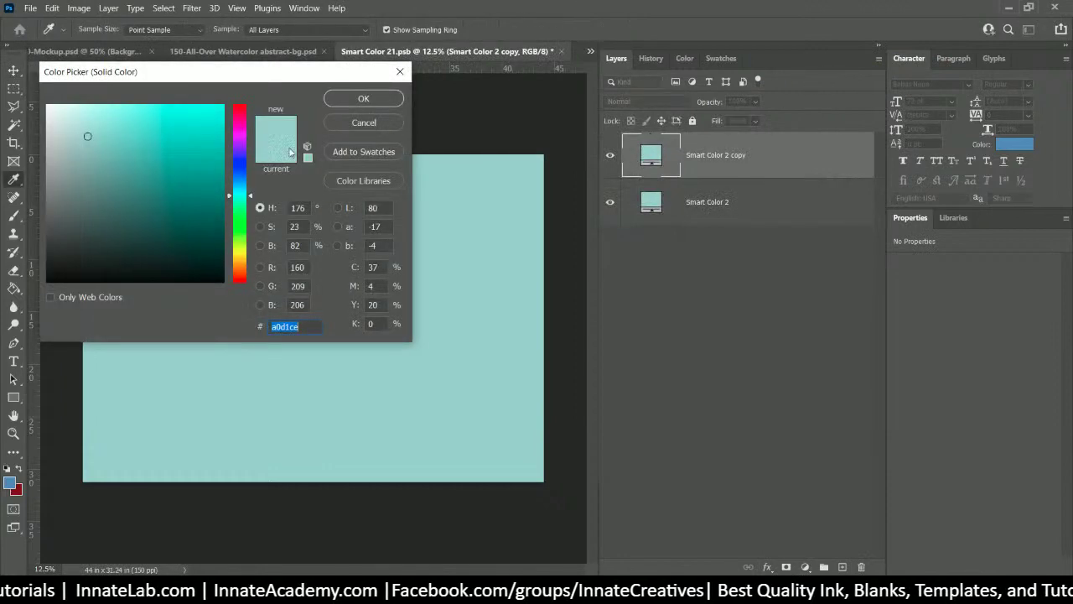
{"action": "left_click", "coordinate": [722, 60]}
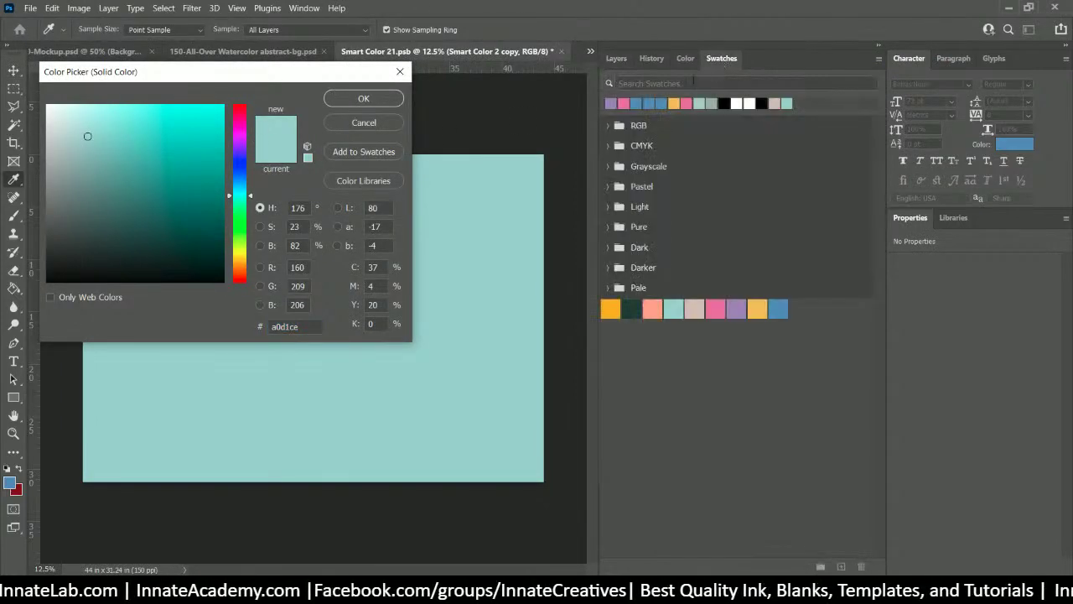
{"action": "left_click", "coordinate": [759, 309]}
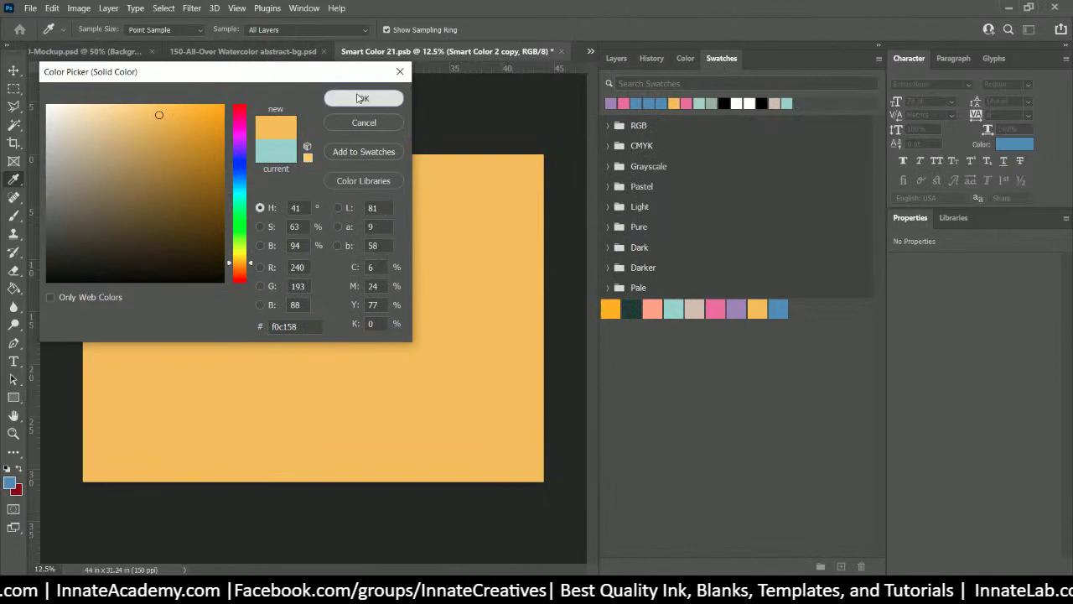
{"action": "left_click", "coordinate": [390, 99]}
{"action": "left_click", "coordinate": [562, 52]}
{"action": "left_click", "coordinate": [494, 230]}
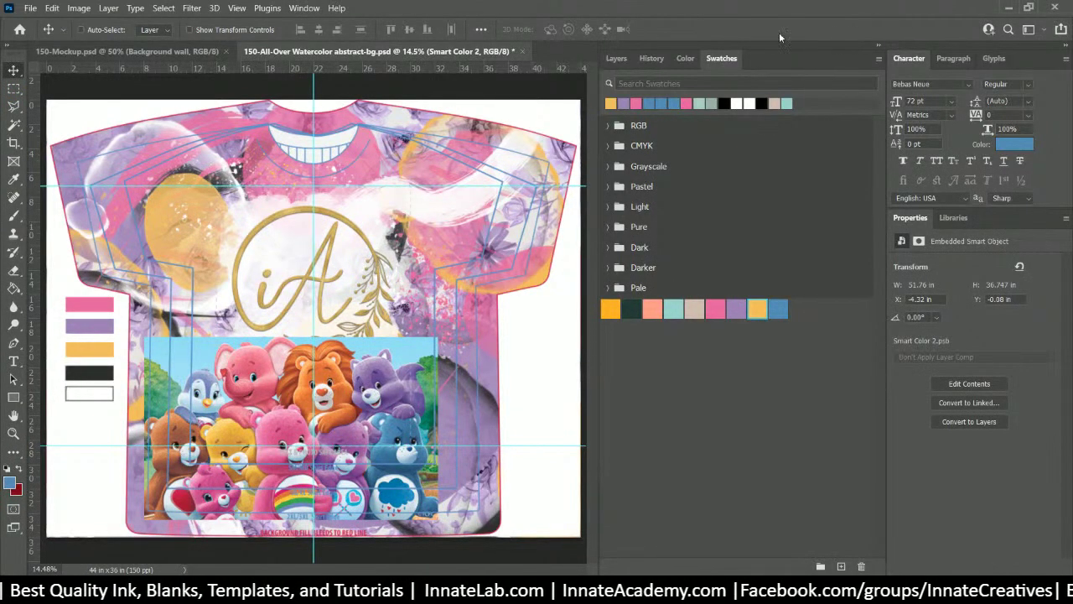
Step: Open the contents of the dark Smart Color 4 smart object and delete its hidden tan fill layer
{"action": "left_click", "coordinate": [602, 60]}
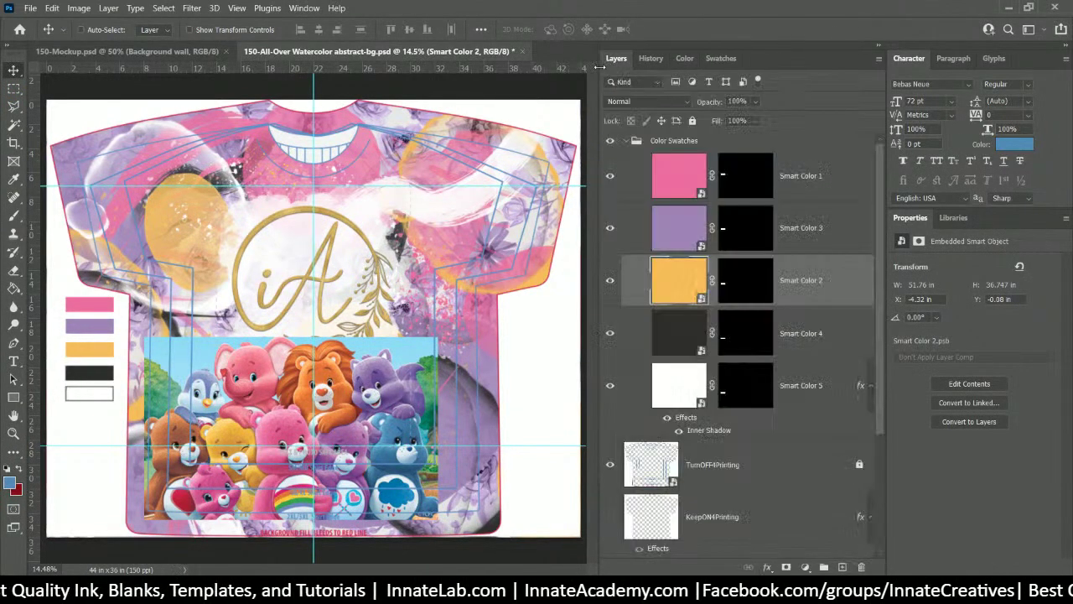
{"action": "left_click", "coordinate": [675, 339]}
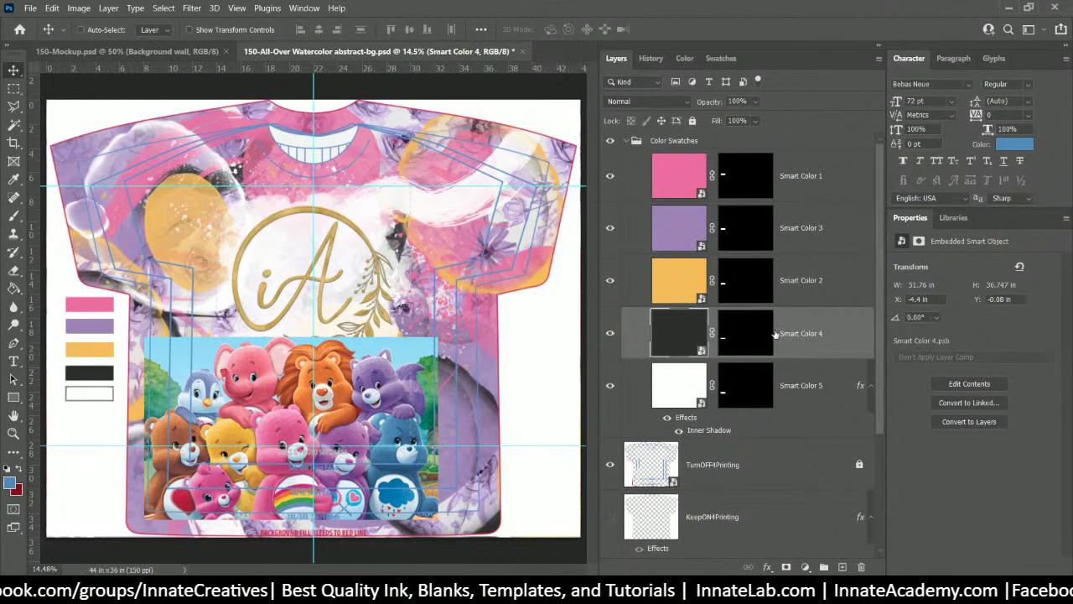
{"action": "double_click", "coordinate": [675, 333]}
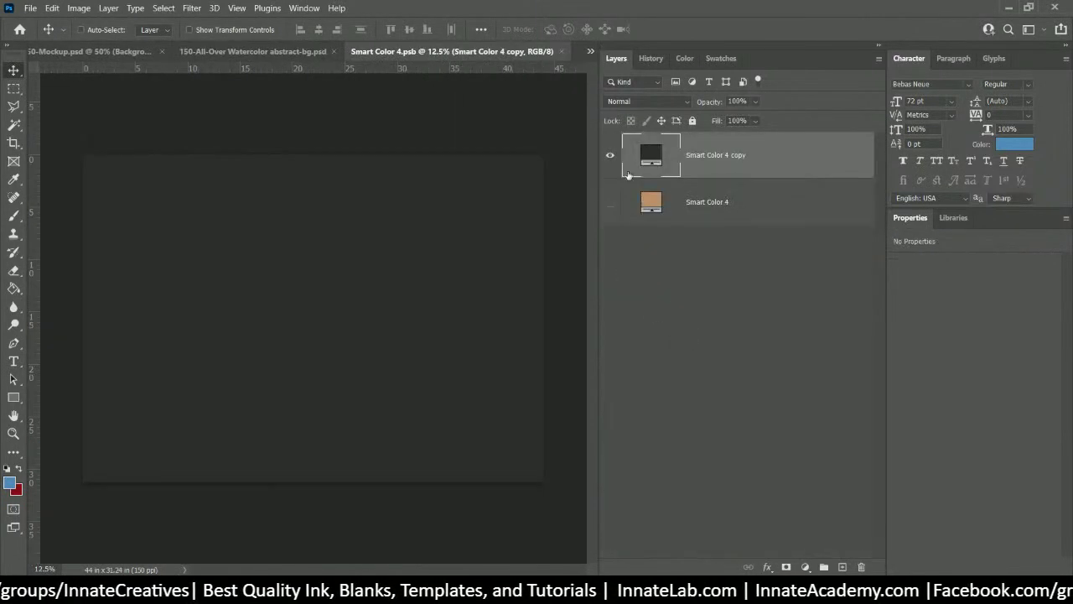
{"action": "left_click", "coordinate": [735, 220]}
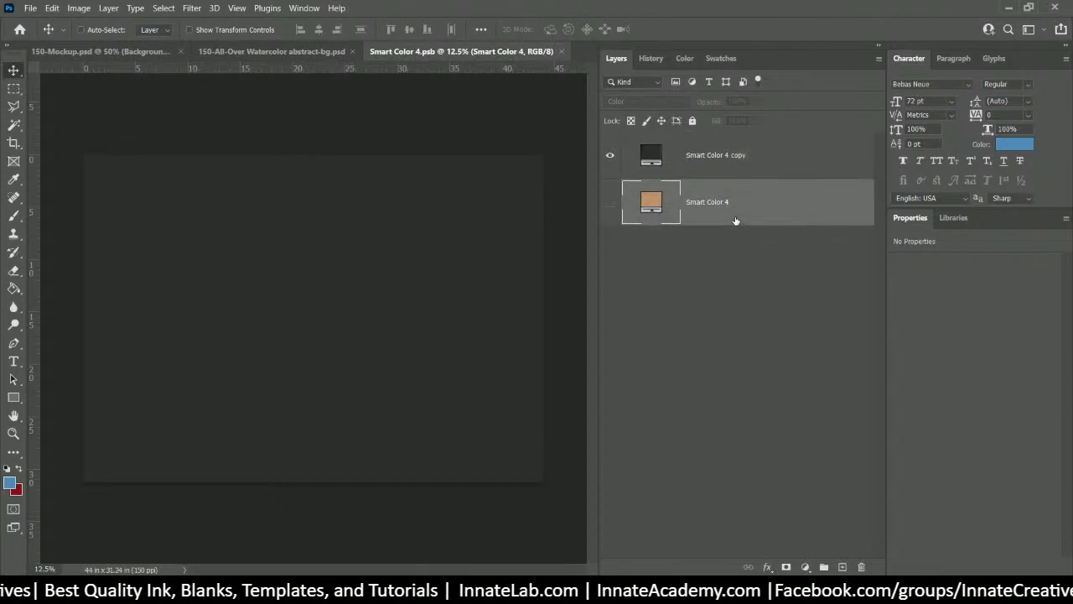
{"action": "key", "text": "Delete"}
Step: Duplicate the dark Smart Color 4 copy fill layer inside the Smart Color 4 smart object
{"action": "right_click", "coordinate": [741, 170]}
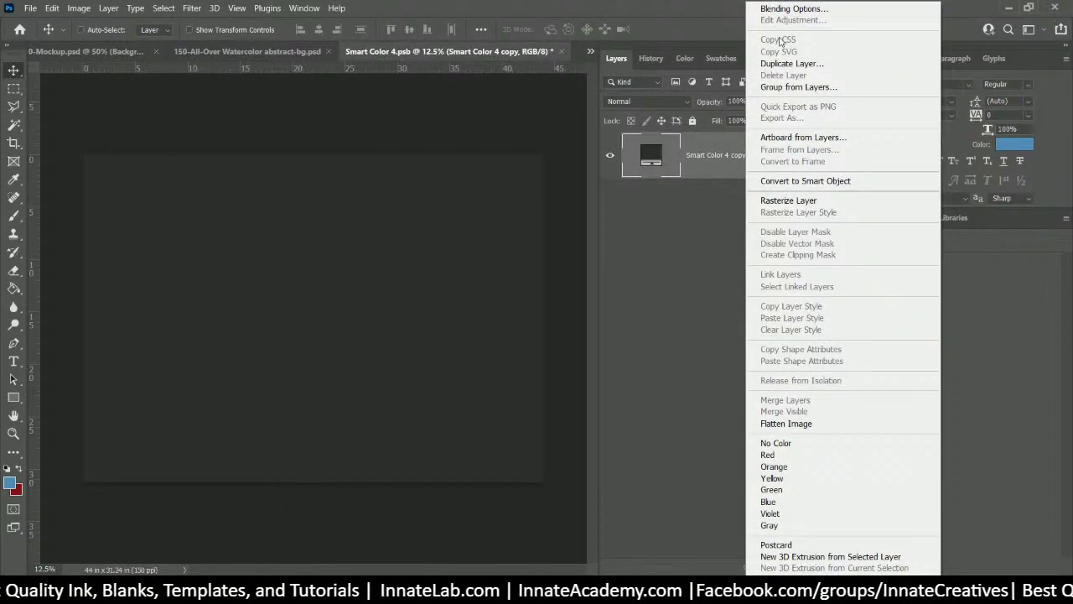
{"action": "left_click", "coordinate": [790, 64]}
{"action": "left_click", "coordinate": [657, 152]}
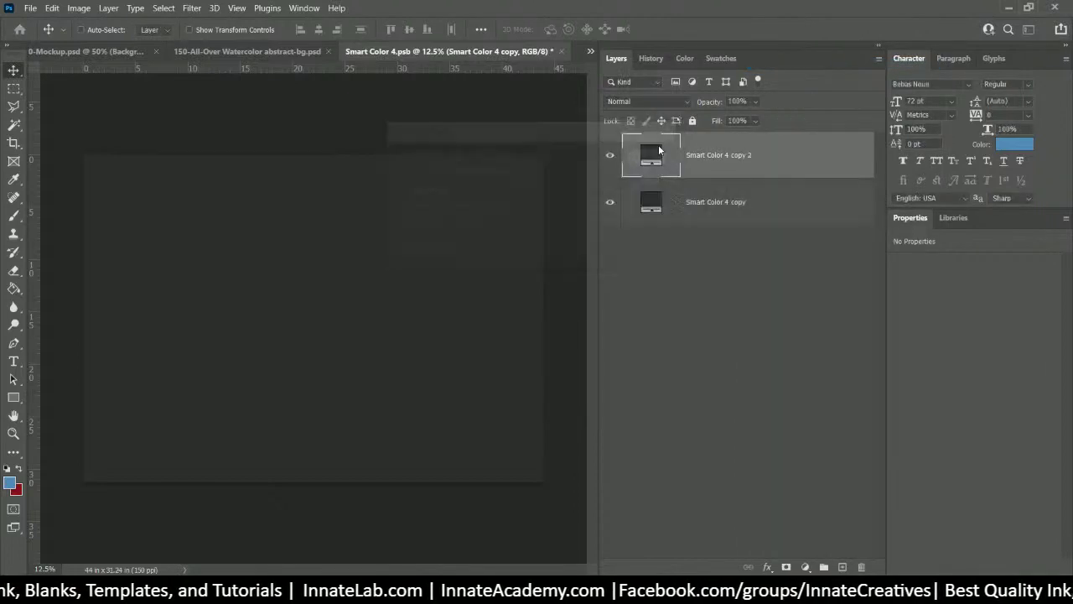
Step: Recolor the duplicated Smart Color 4 fill with the saved Care Bear blue swatch, then save and close the smart object
{"action": "double_click", "coordinate": [647, 156]}
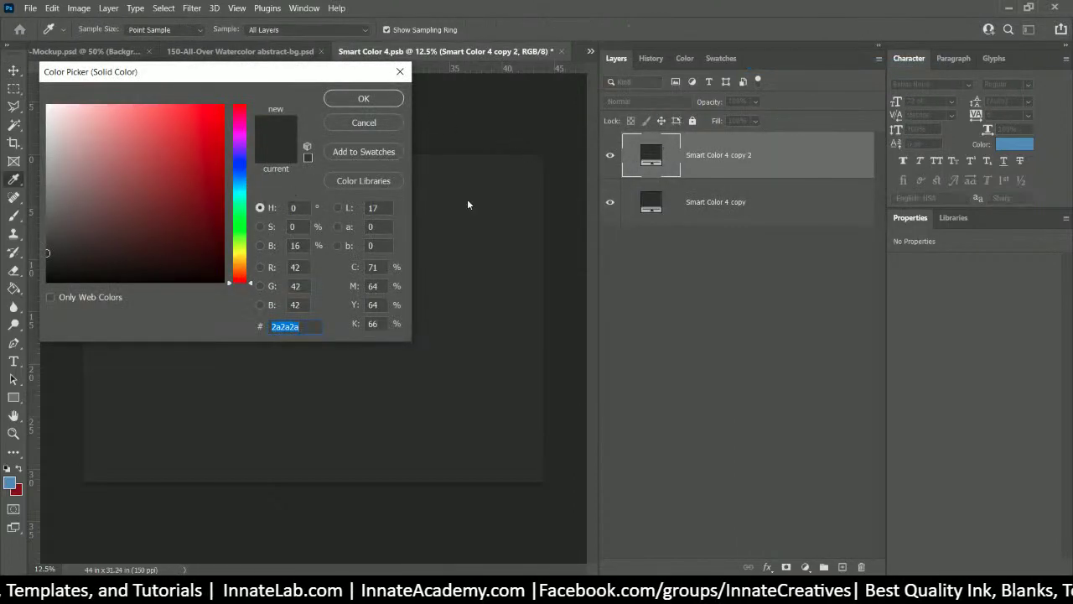
{"action": "left_click", "coordinate": [712, 59]}
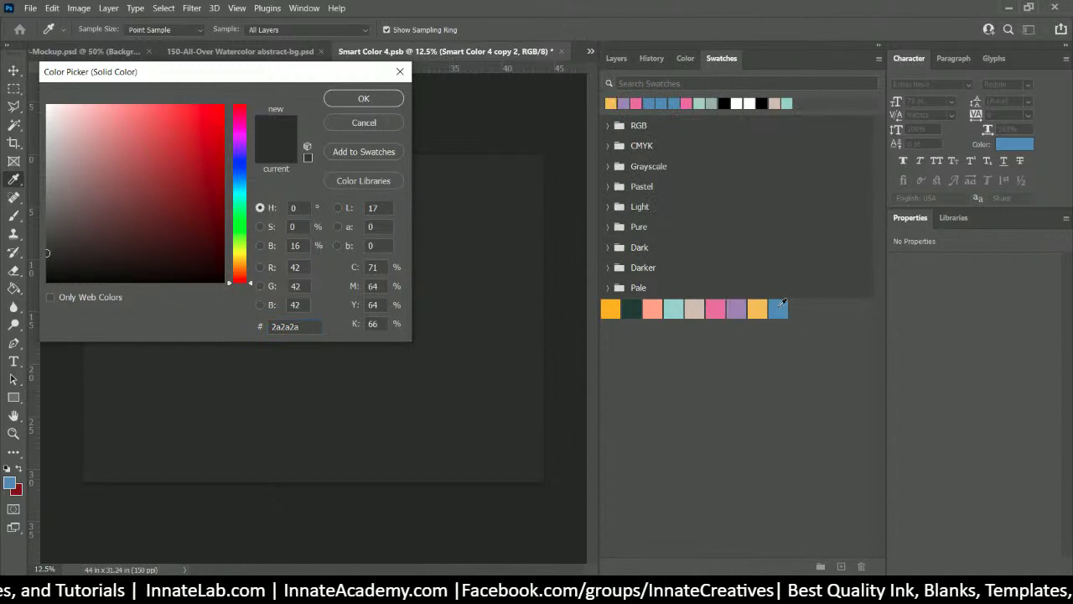
{"action": "left_click", "coordinate": [779, 310]}
{"action": "left_click", "coordinate": [382, 102]}
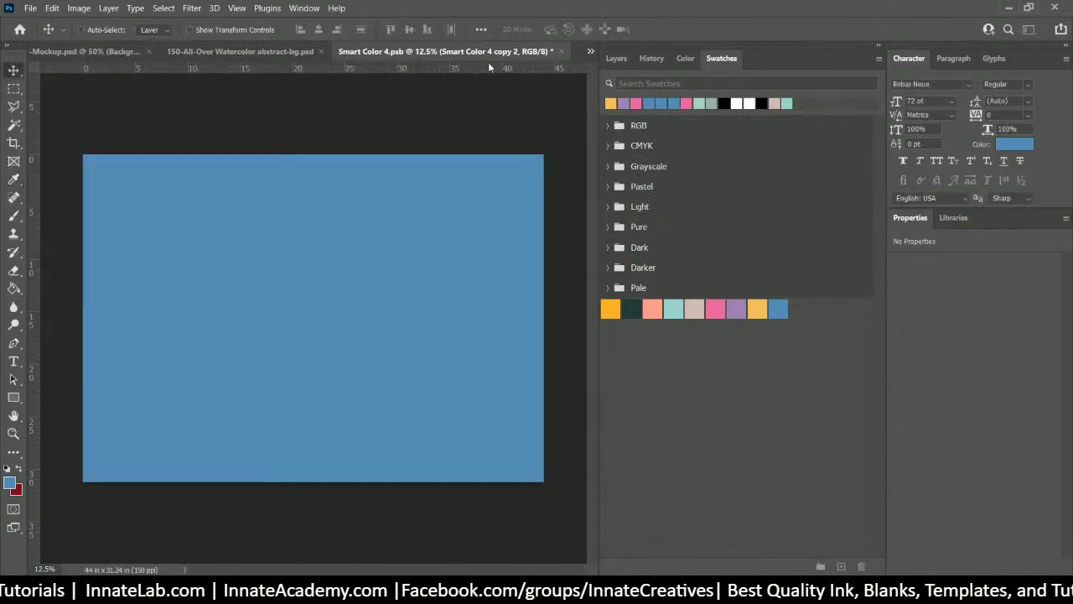
{"action": "left_click", "coordinate": [561, 52]}
{"action": "left_click", "coordinate": [512, 231]}
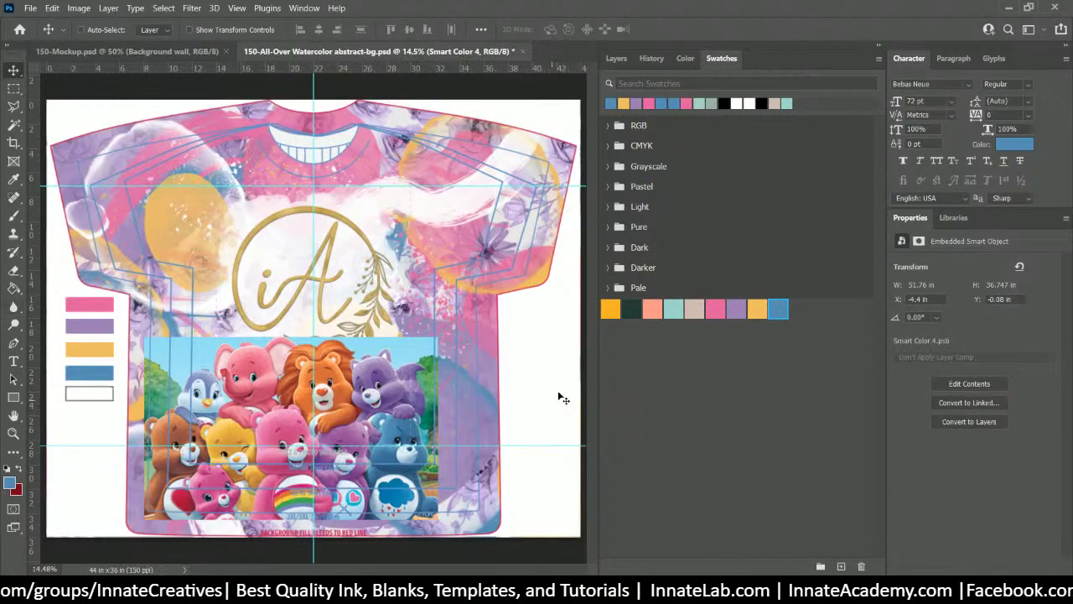
Step: Expand the Background group inside the Art group and look through its smart color copies and element layers
{"action": "left_click", "coordinate": [617, 59]}
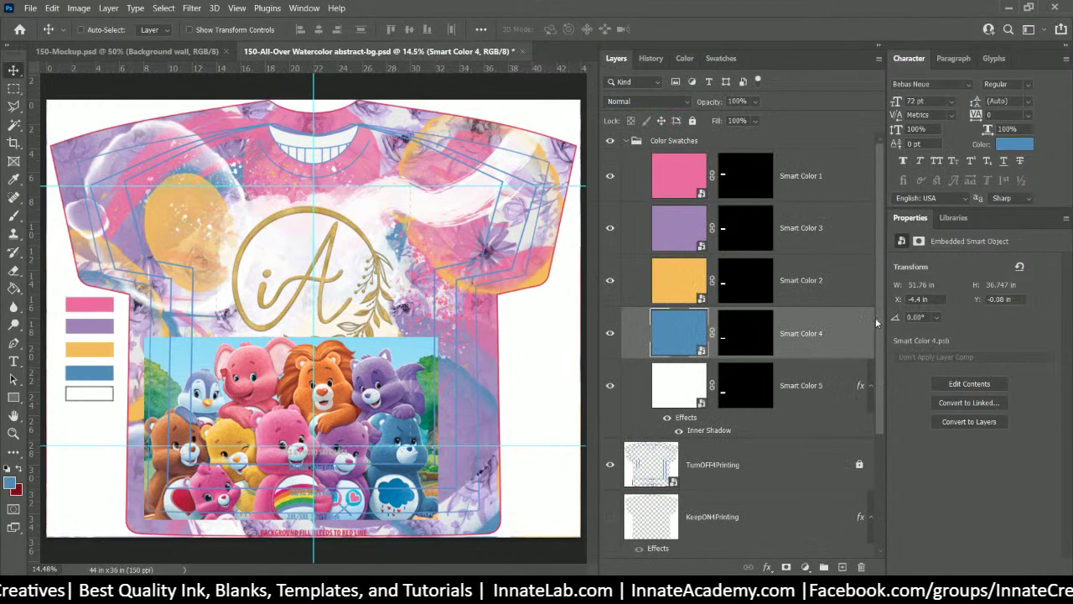
{"action": "scroll", "coordinate": [877, 323], "scroll_direction": "down", "scroll_amount": 3}
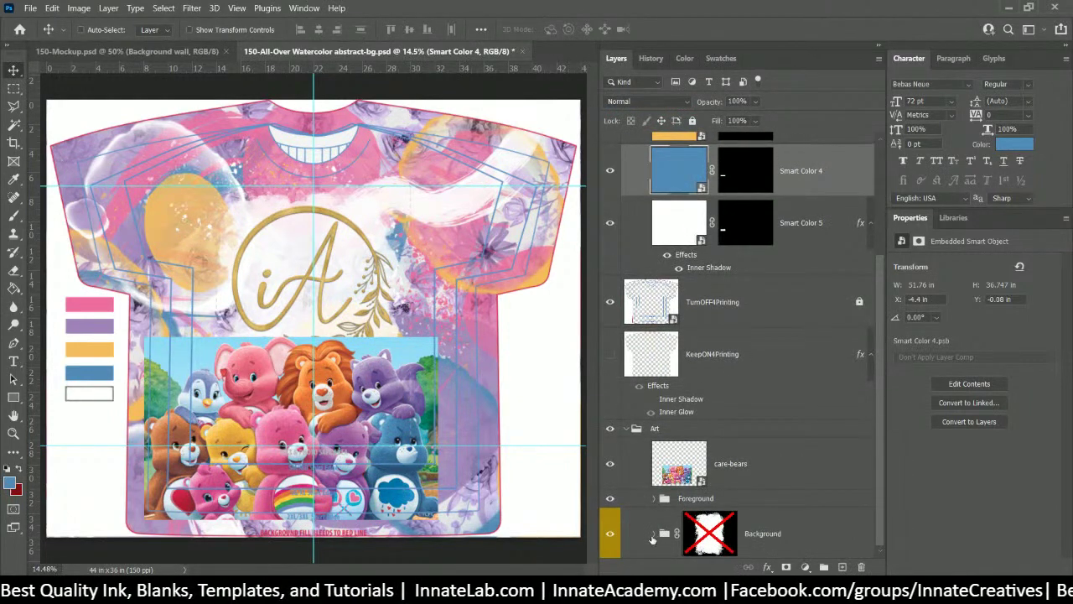
{"action": "left_click", "coordinate": [653, 534]}
{"action": "scroll", "coordinate": [656, 532], "scroll_direction": "down", "scroll_amount": 10}
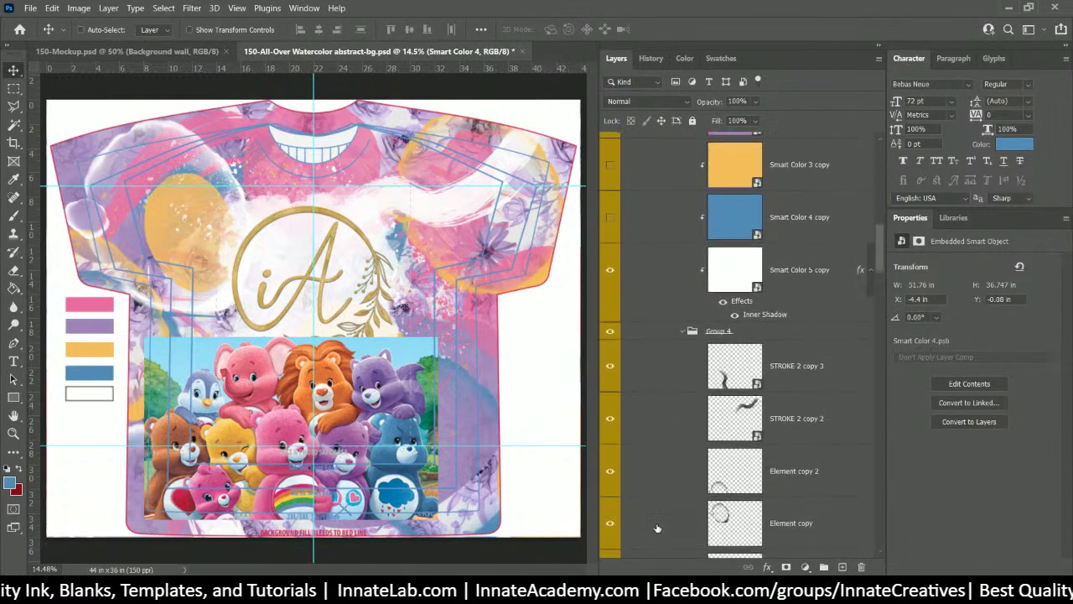
{"action": "scroll", "coordinate": [658, 528], "scroll_direction": "up", "scroll_amount": 5}
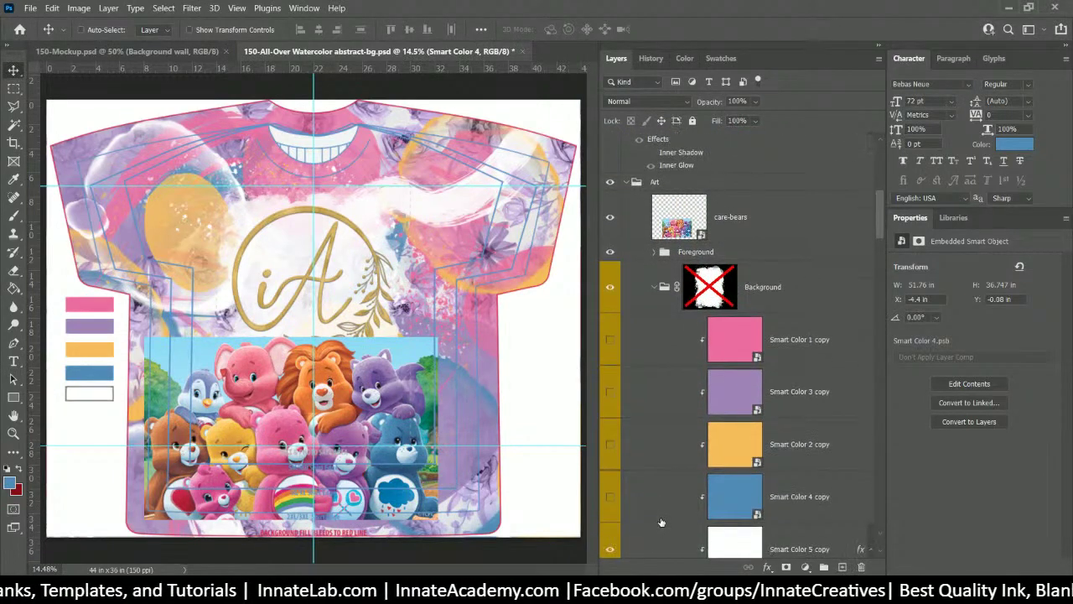
{"action": "scroll", "coordinate": [660, 522], "scroll_direction": "down", "scroll_amount": 10}
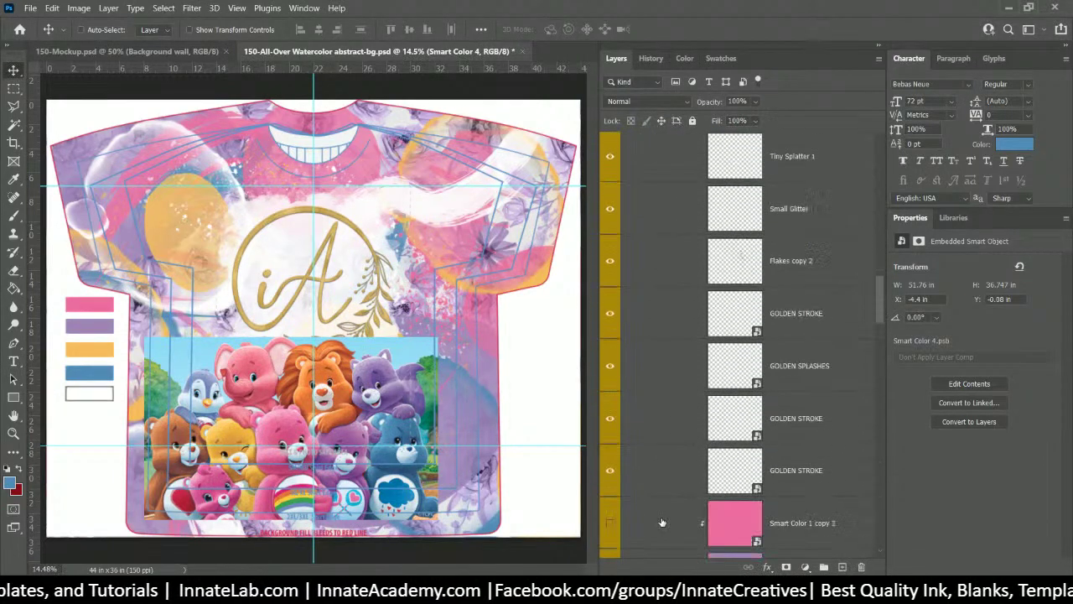
{"action": "scroll", "coordinate": [661, 522], "scroll_direction": "down", "scroll_amount": 4}
{"action": "scroll", "coordinate": [671, 503], "scroll_direction": "up", "scroll_amount": 10}
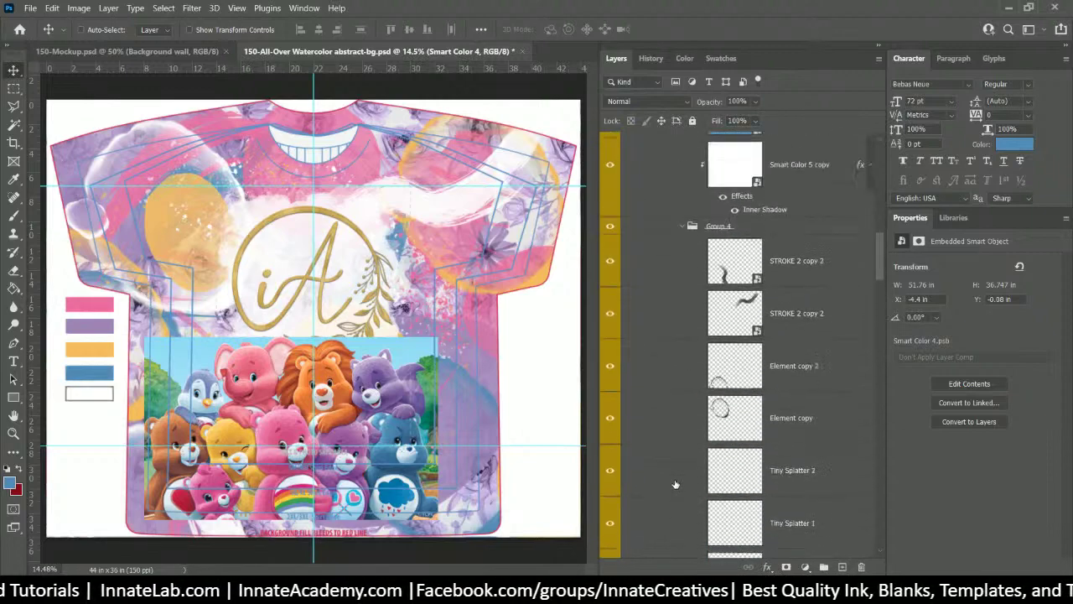
{"action": "scroll", "coordinate": [676, 485], "scroll_direction": "up", "scroll_amount": 2}
Step: Collapse the element groups inside the Background group, including Group 4 and Group 3, and review the layers down to Paper Texture
{"action": "left_click", "coordinate": [683, 313]}
{"action": "scroll", "coordinate": [671, 402], "scroll_direction": "down", "scroll_amount": 8}
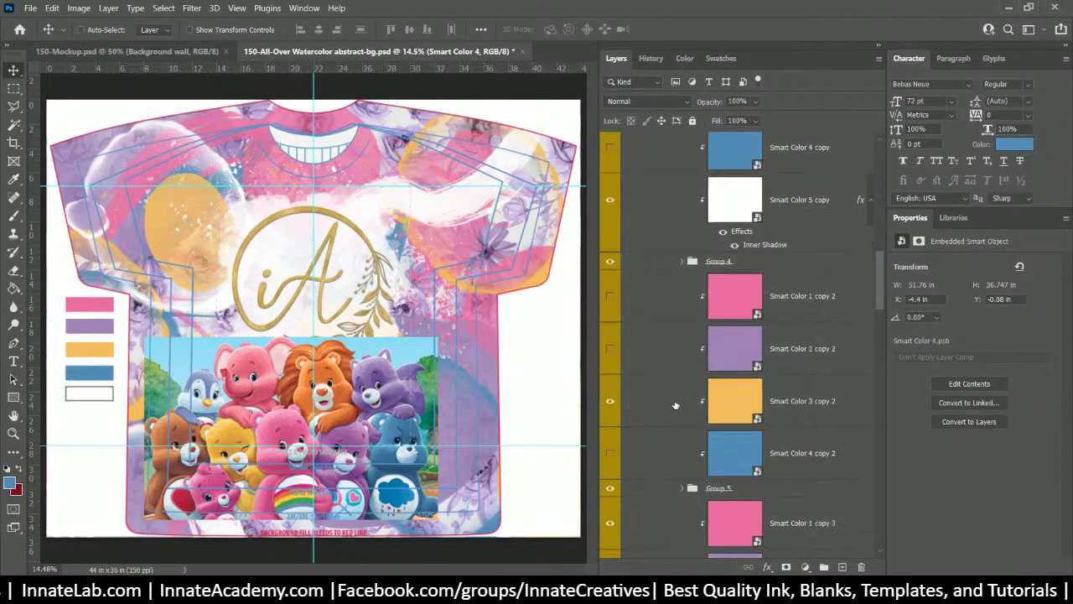
{"action": "scroll", "coordinate": [670, 377], "scroll_direction": "down", "scroll_amount": 3}
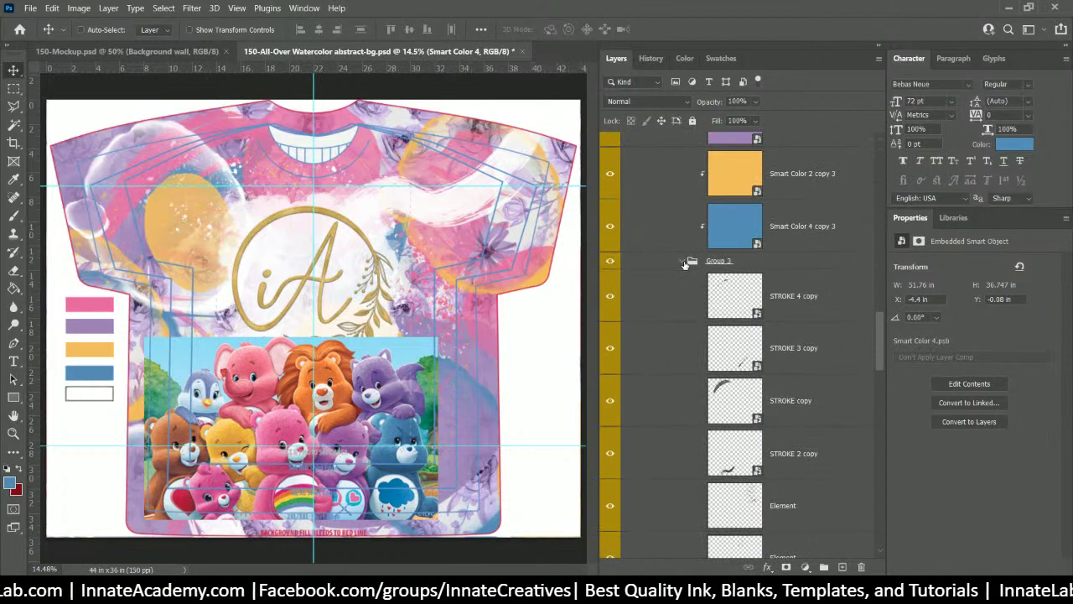
{"action": "left_click", "coordinate": [685, 263]}
{"action": "scroll", "coordinate": [684, 378], "scroll_direction": "down", "scroll_amount": 4}
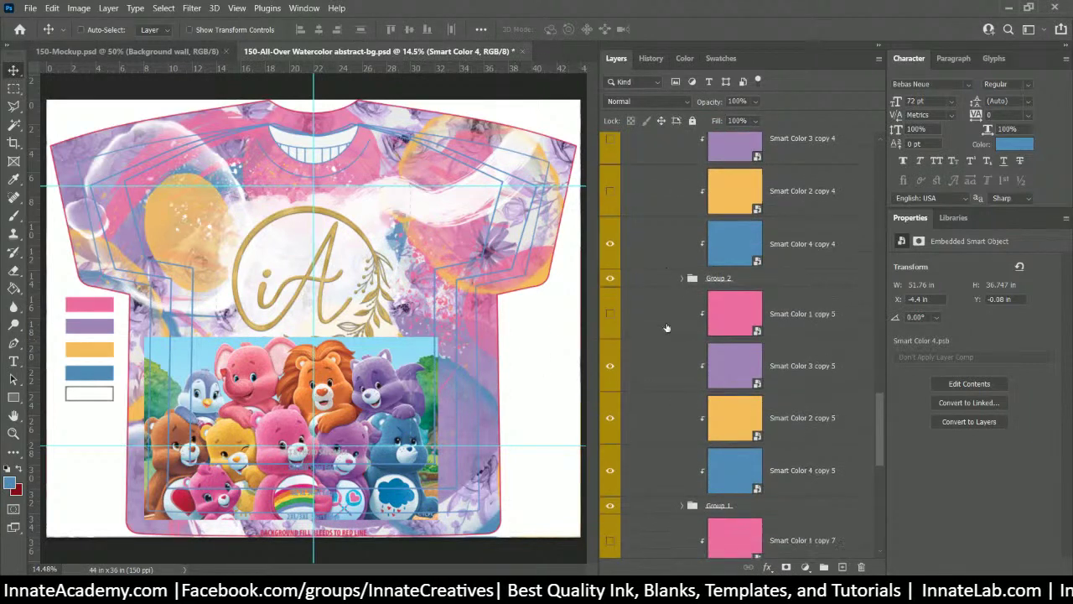
{"action": "scroll", "coordinate": [667, 327], "scroll_direction": "down", "scroll_amount": 6}
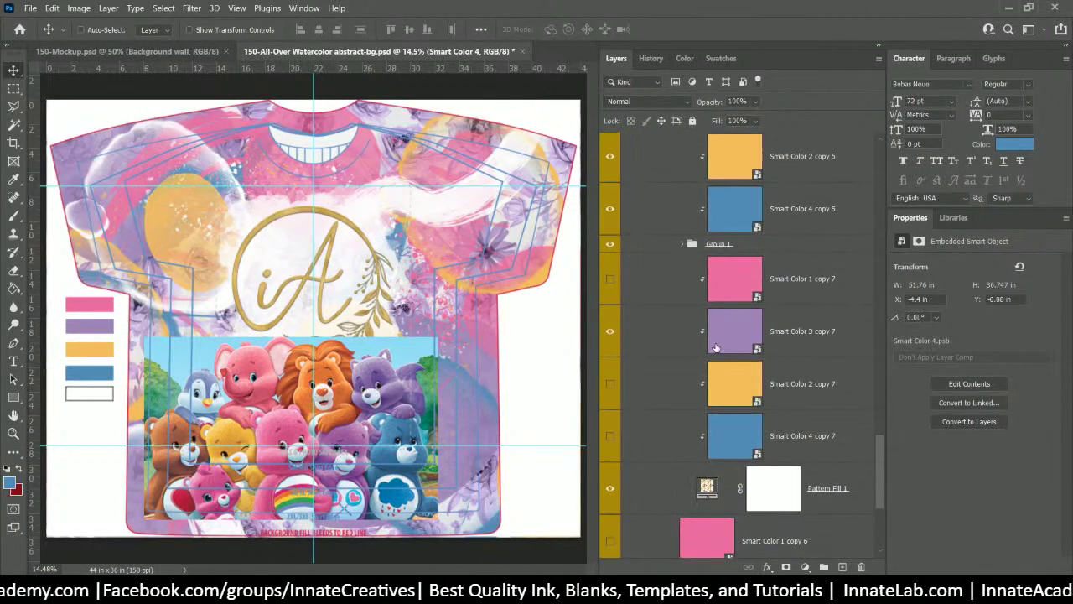
{"action": "scroll", "coordinate": [681, 374], "scroll_direction": "down", "scroll_amount": 5}
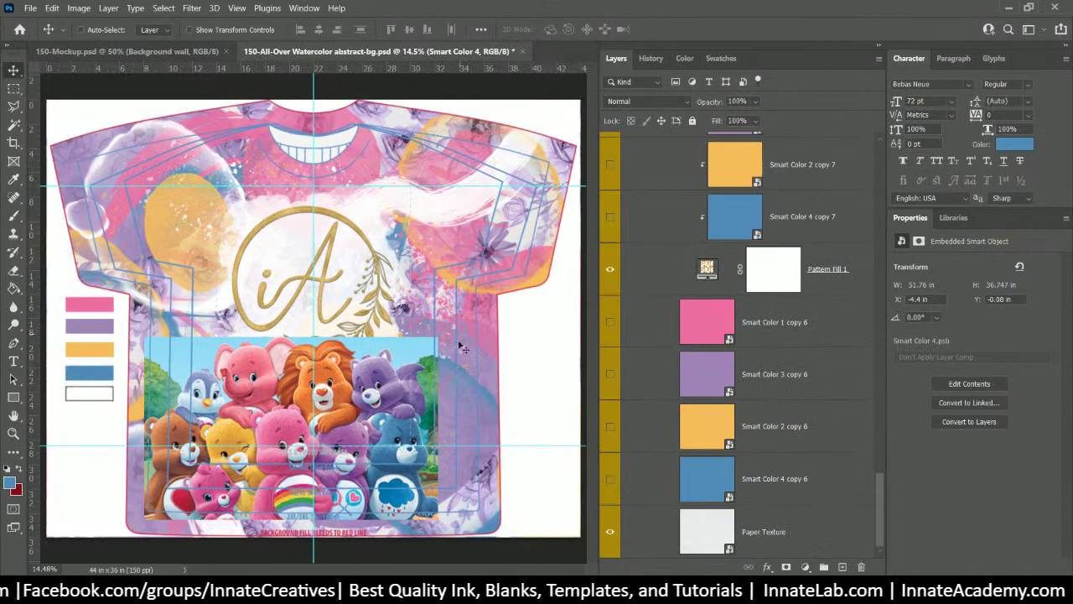
Step: Browse the available patterns in the Pattern Fill 1 settings, then cancel the dialog
{"action": "left_click", "coordinate": [796, 324]}
{"action": "left_click", "coordinate": [683, 271]}
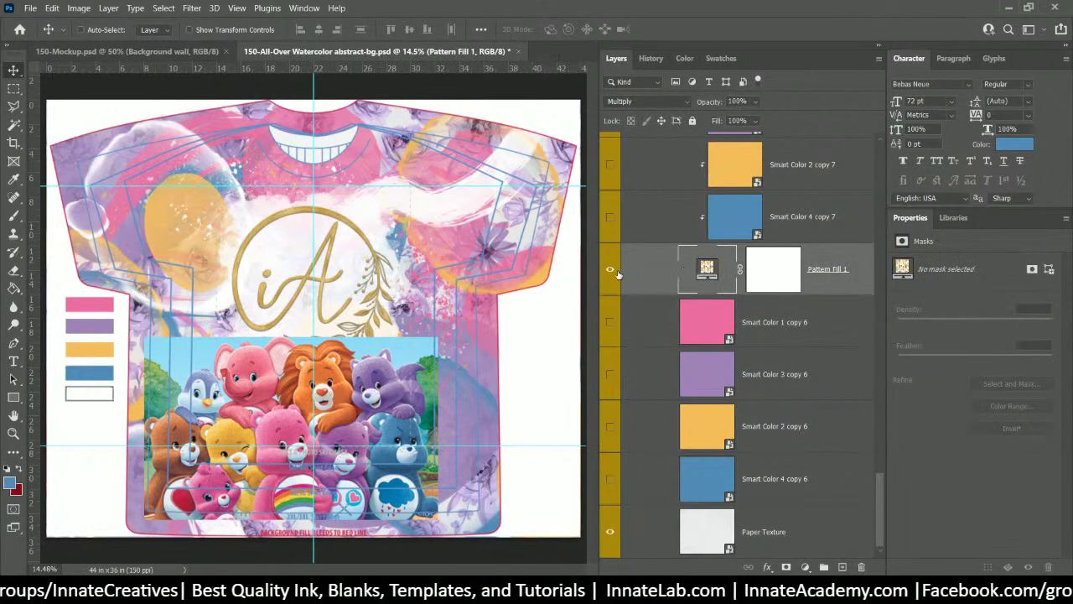
{"action": "double_click", "coordinate": [707, 268]}
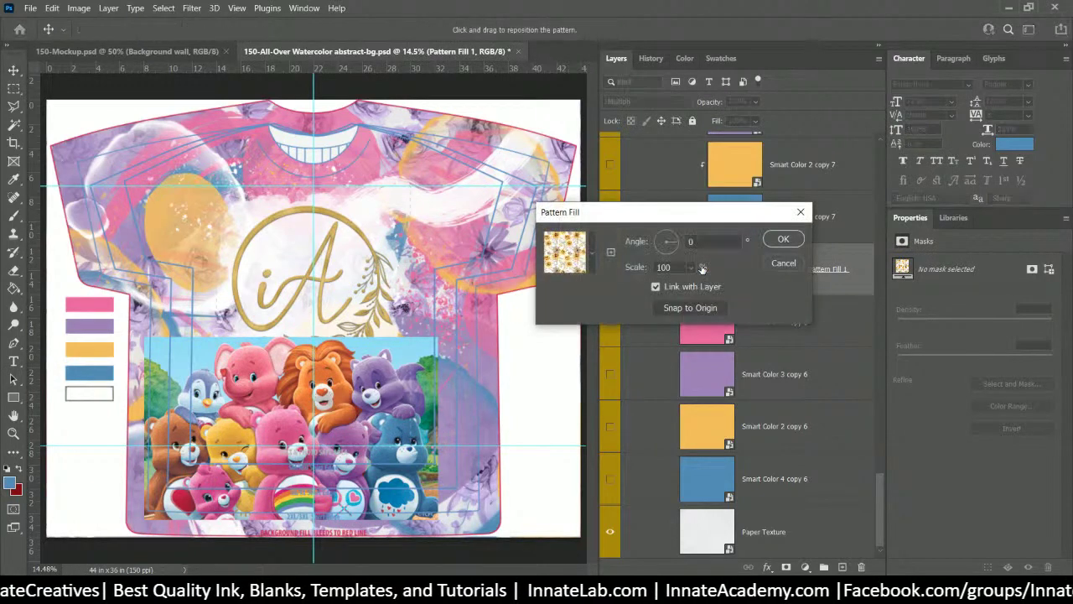
{"action": "left_click", "coordinate": [593, 254]}
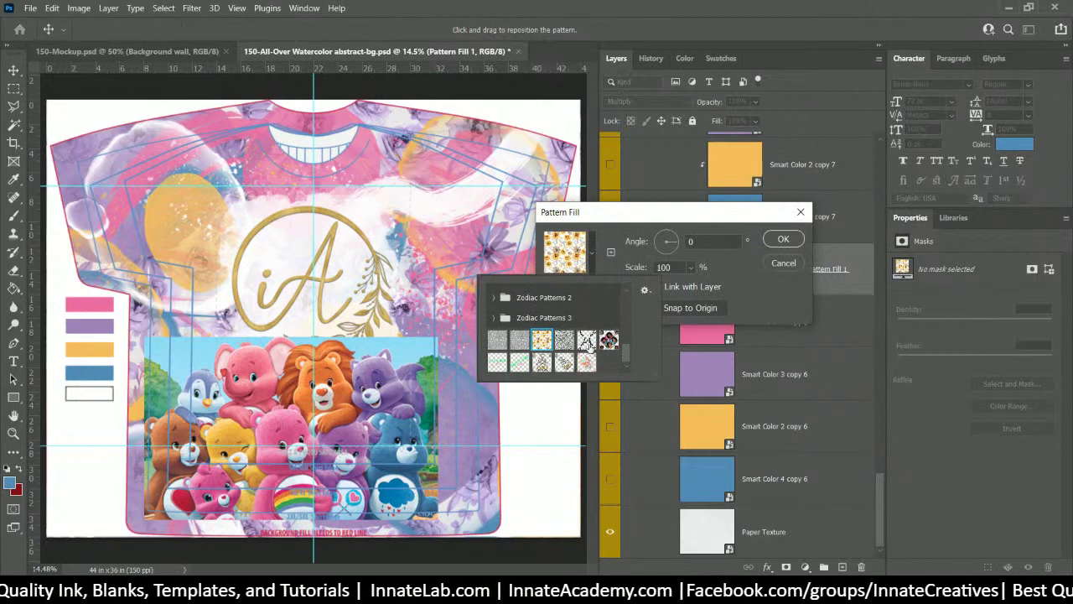
{"action": "left_click", "coordinate": [620, 222]}
{"action": "left_click", "coordinate": [799, 266]}
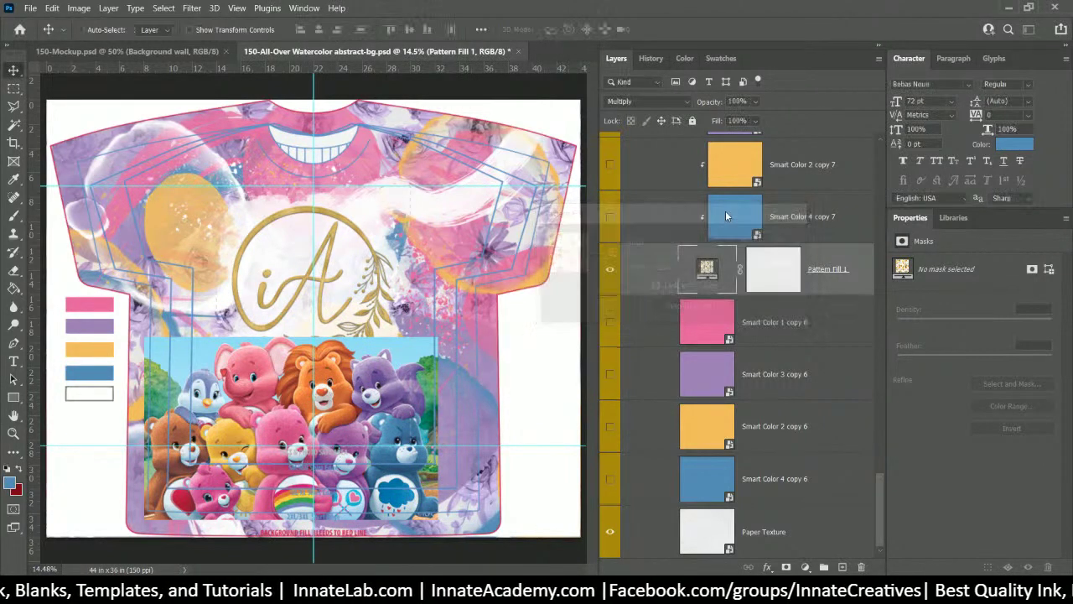
Step: Duplicate the Pattern Fill 1 layer within the same document
{"action": "right_click", "coordinate": [859, 279]}
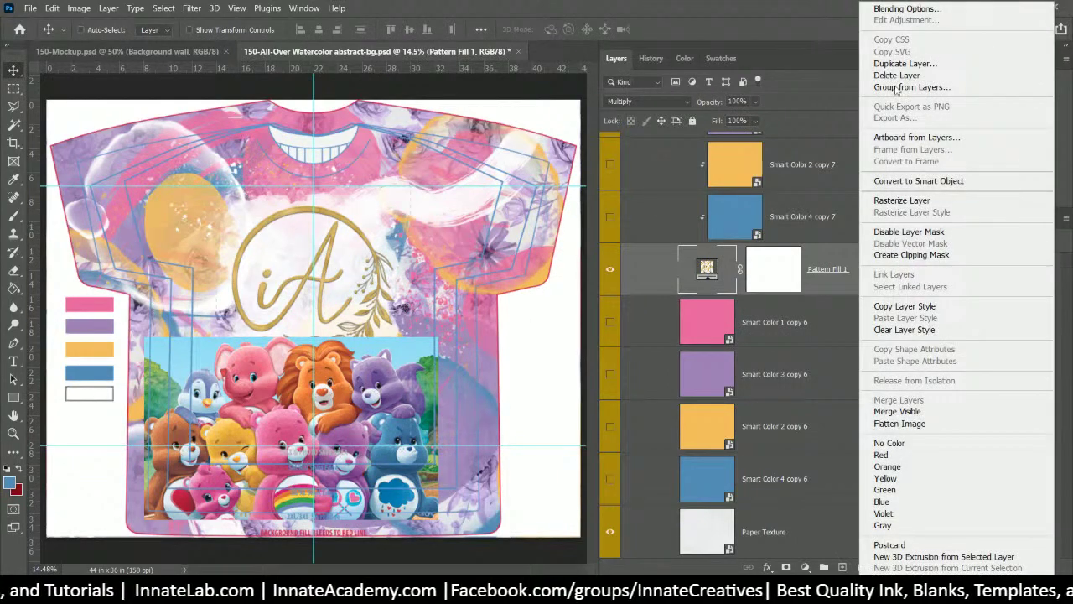
{"action": "left_click", "coordinate": [903, 63]}
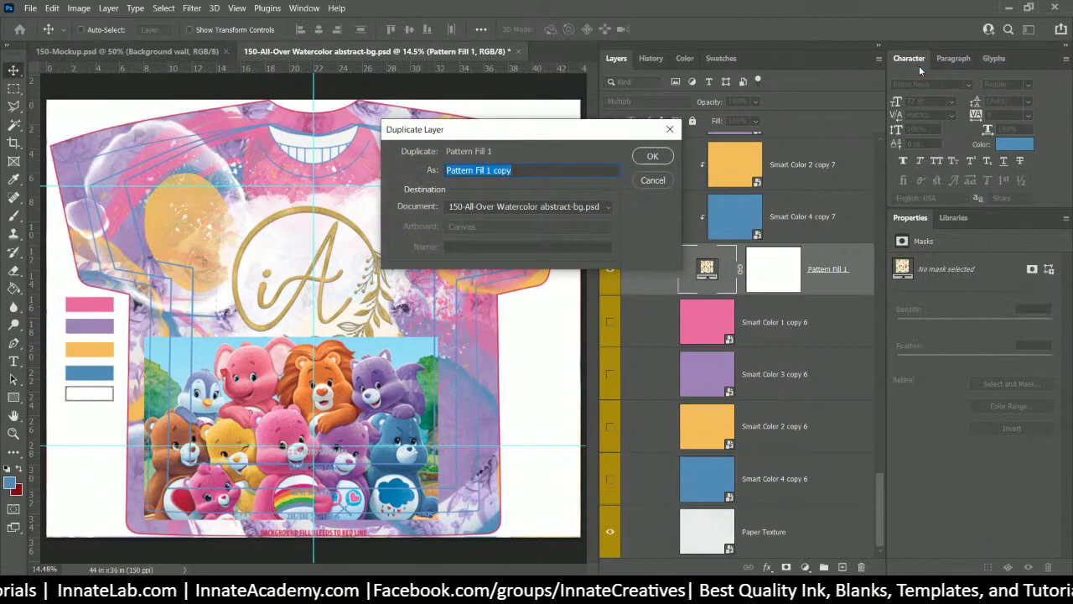
{"action": "key", "text": "Return"}
Step: Toggle Pattern Fill 1 and its copy to compare the floral overlay, leaving both layers hidden
{"action": "scroll", "coordinate": [739, 251], "scroll_direction": "up", "scroll_amount": 4}
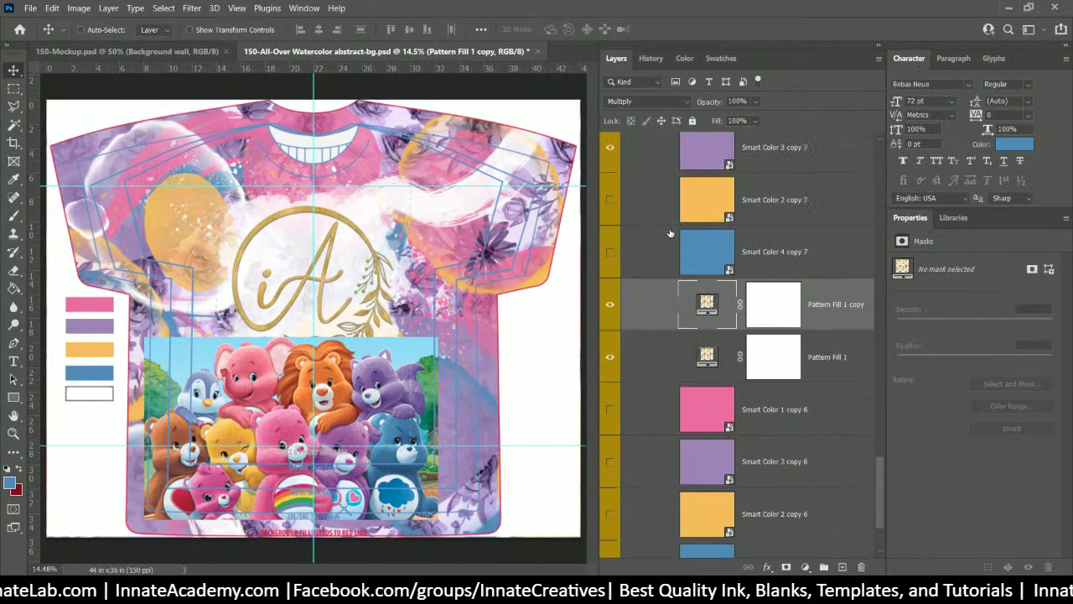
{"action": "scroll", "coordinate": [739, 252], "scroll_direction": "up", "scroll_amount": 1}
{"action": "scroll", "coordinate": [738, 251], "scroll_direction": "down", "scroll_amount": 1}
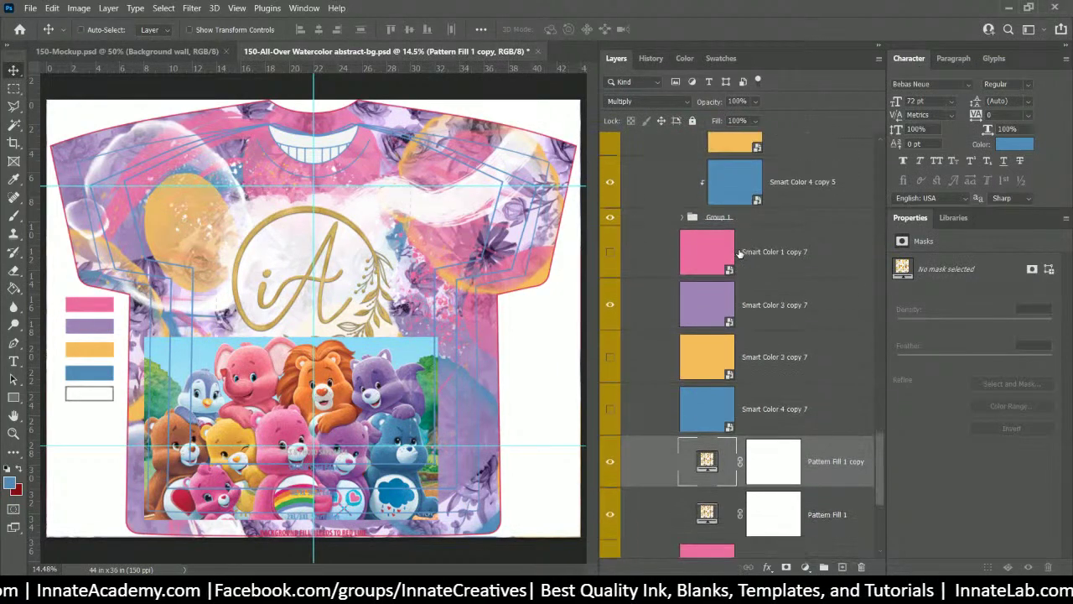
{"action": "scroll", "coordinate": [738, 251], "scroll_direction": "up", "scroll_amount": 1}
{"action": "scroll", "coordinate": [738, 251], "scroll_direction": "down", "scroll_amount": 2}
{"action": "scroll", "coordinate": [739, 252], "scroll_direction": "down", "scroll_amount": 6}
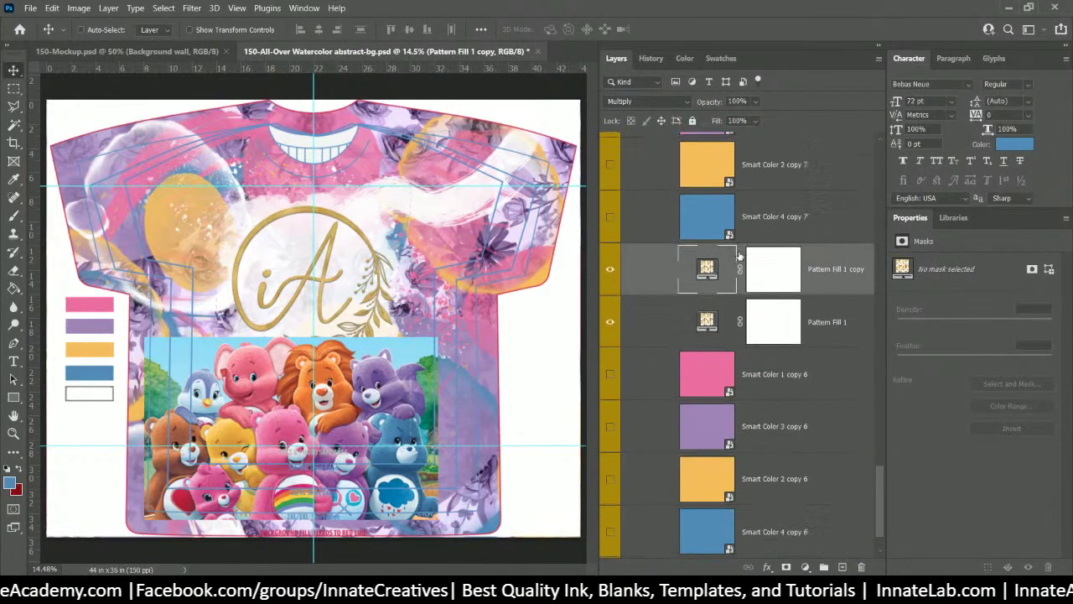
{"action": "scroll", "coordinate": [730, 270], "scroll_direction": "up", "scroll_amount": 5}
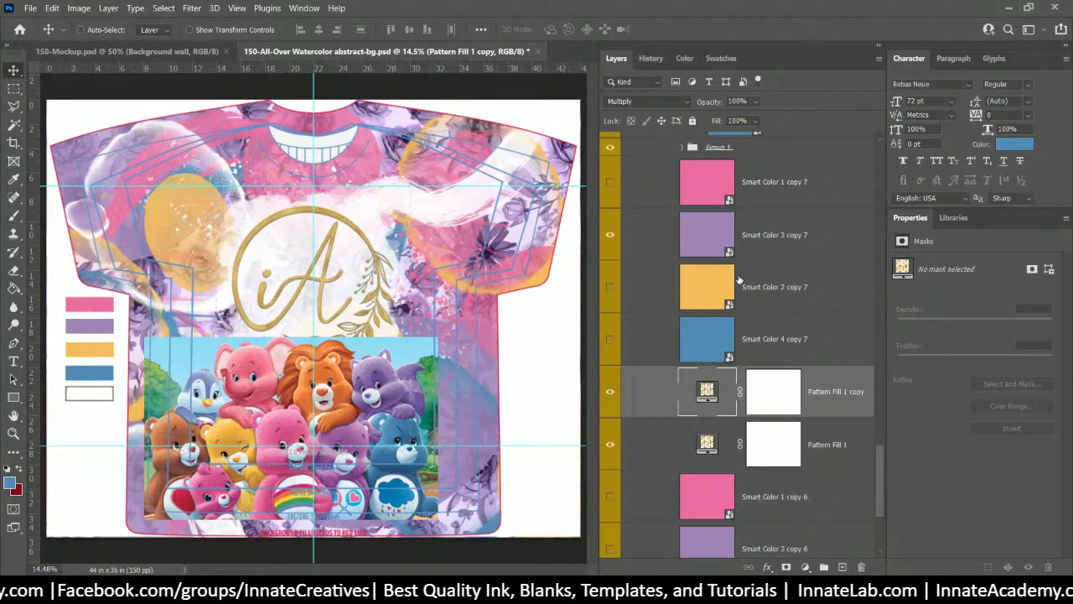
{"action": "left_click", "coordinate": [609, 395]}
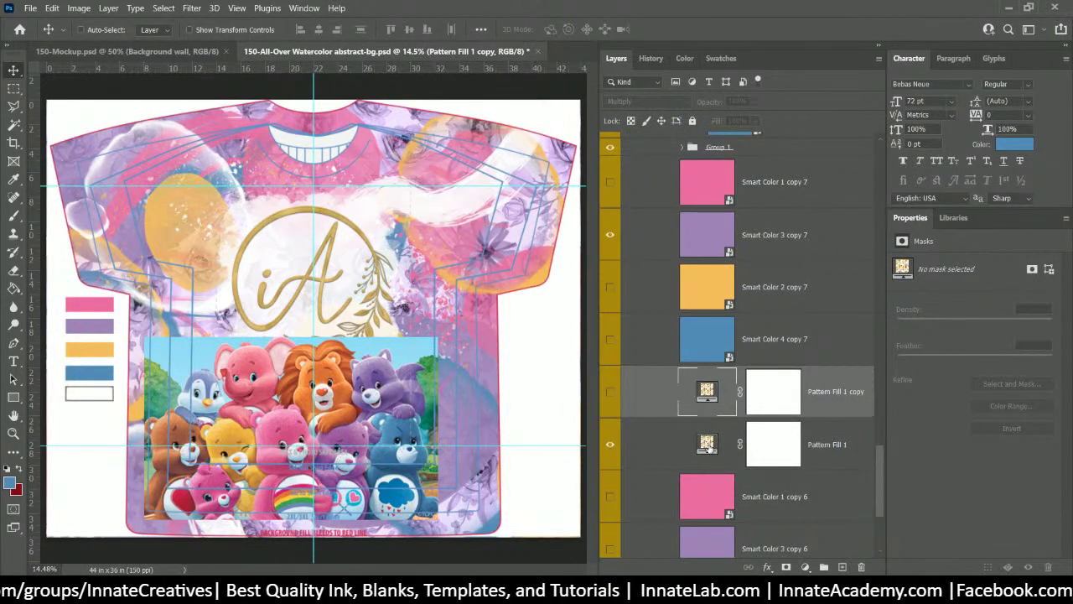
{"action": "left_click", "coordinate": [610, 444]}
{"action": "left_click", "coordinate": [609, 391]}
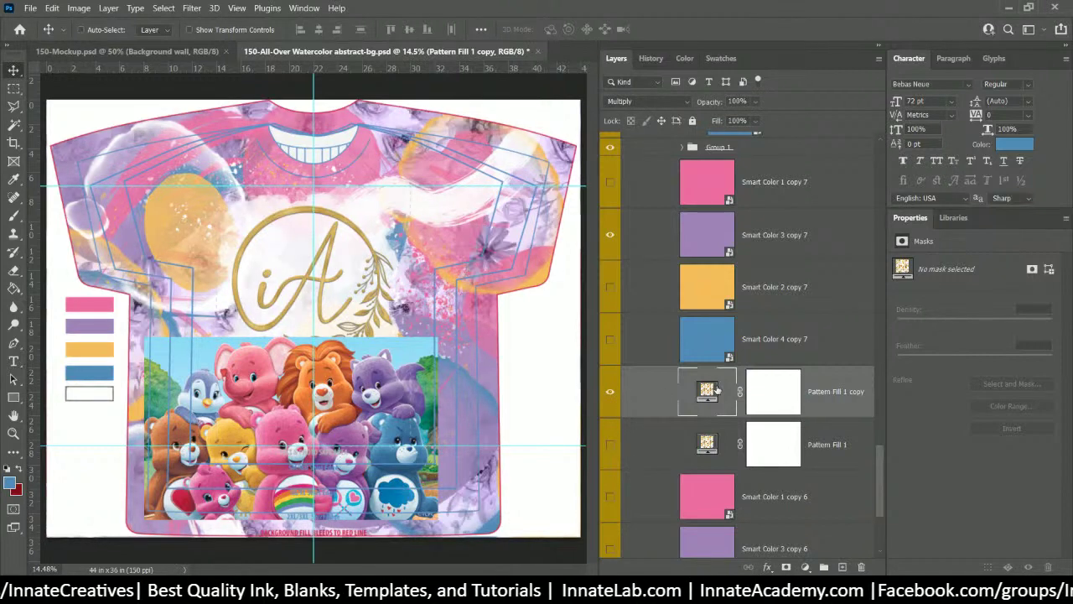
{"action": "left_click", "coordinate": [608, 393]}
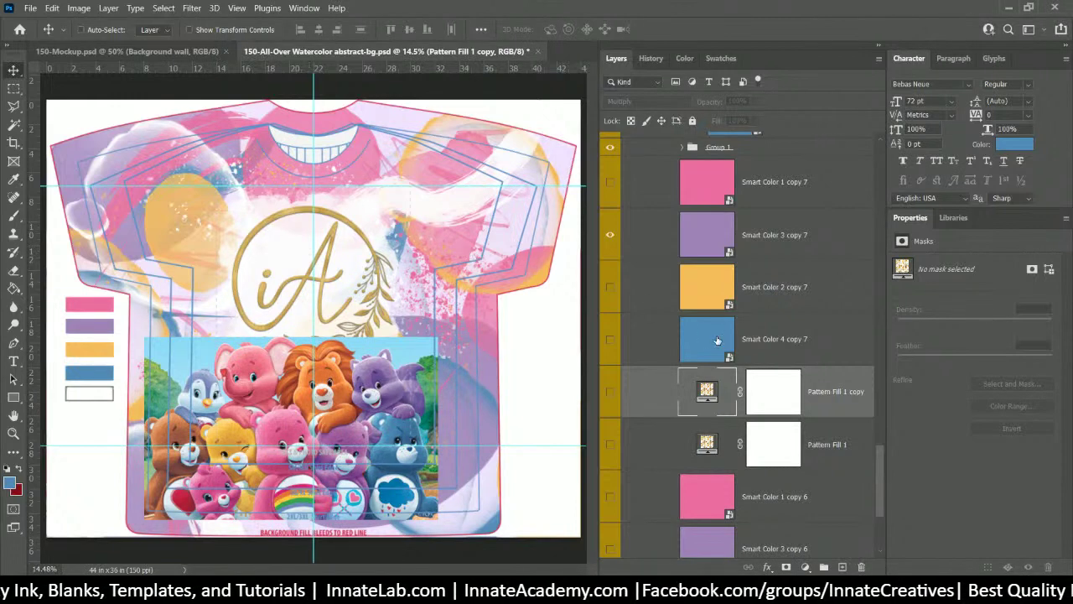
Step: Compare the background with Paper Texture hidden and with Smart Color 2 copy 6 shown, restoring both layers' original visibility
{"action": "scroll", "coordinate": [777, 389], "scroll_direction": "down", "scroll_amount": 4}
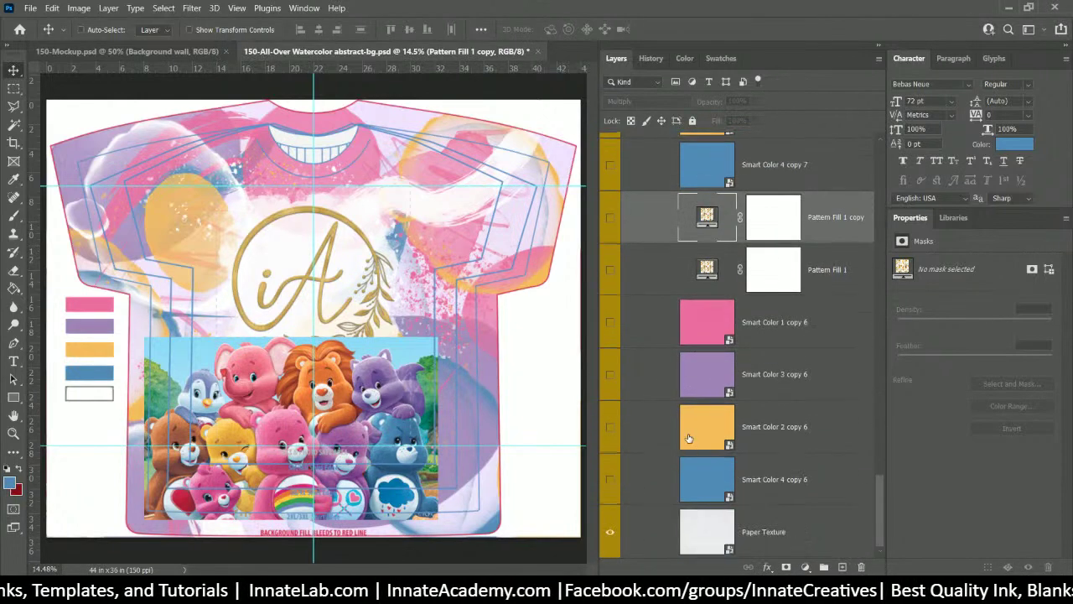
{"action": "left_click", "coordinate": [608, 534]}
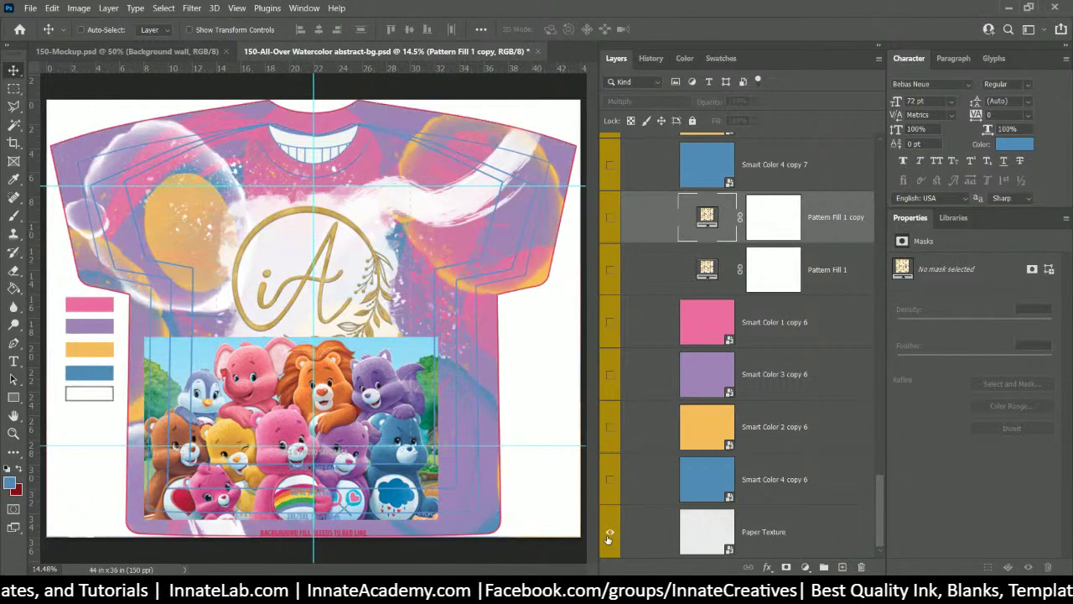
{"action": "left_click", "coordinate": [609, 533]}
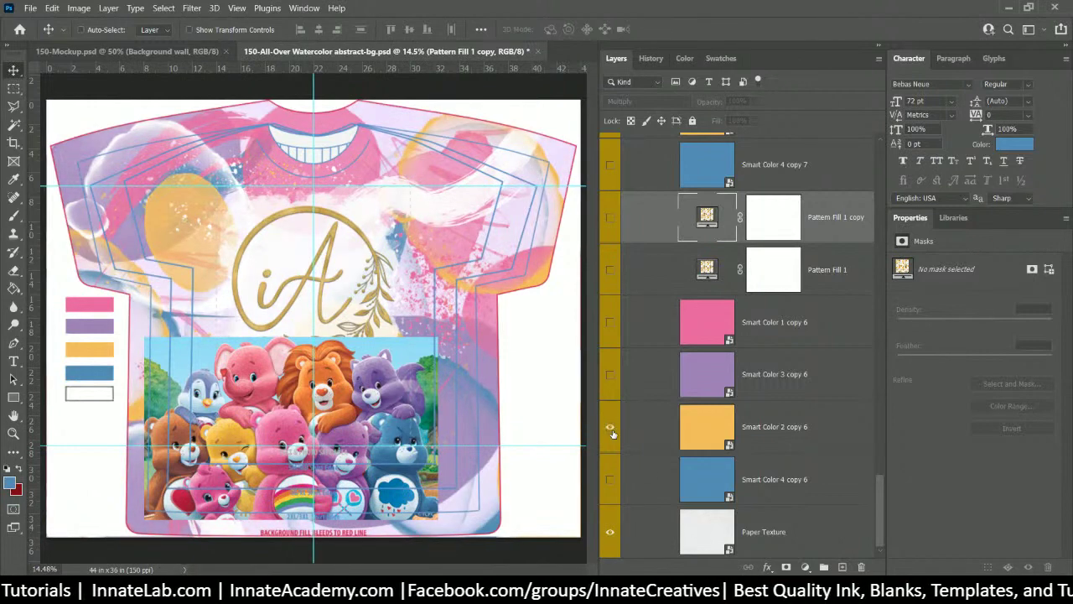
{"action": "left_click", "coordinate": [611, 426]}
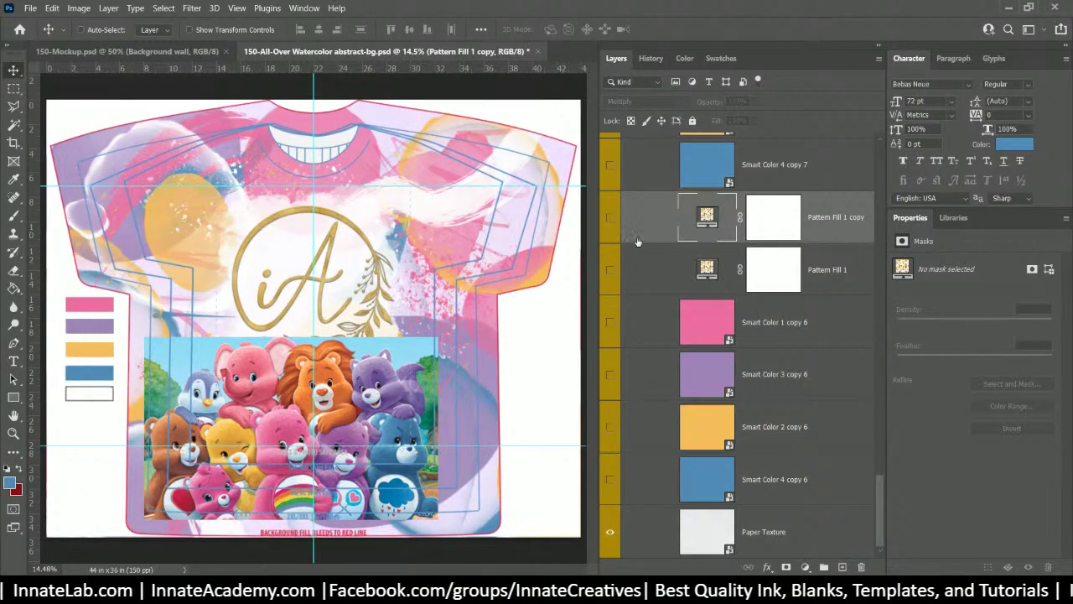
{"action": "scroll", "coordinate": [639, 303], "scroll_direction": "up", "scroll_amount": 6}
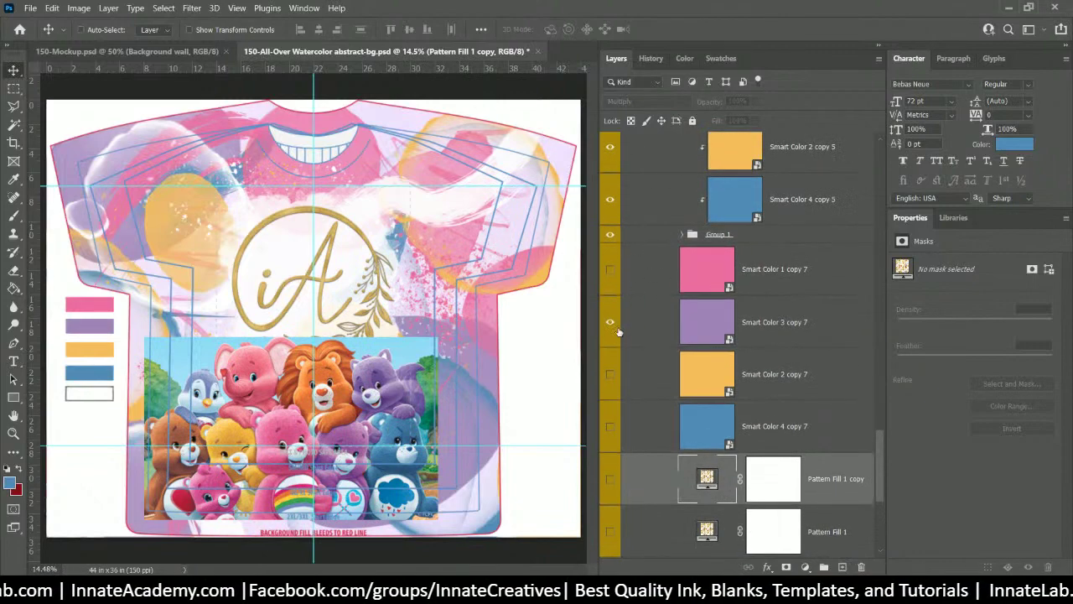
Step: Hide Smart Color 3 copy 7 and briefly preview Smart Color 2 copy 6 on the background, leaving it hidden
{"action": "left_click", "coordinate": [609, 322]}
{"action": "scroll", "coordinate": [615, 327], "scroll_direction": "down", "scroll_amount": 6}
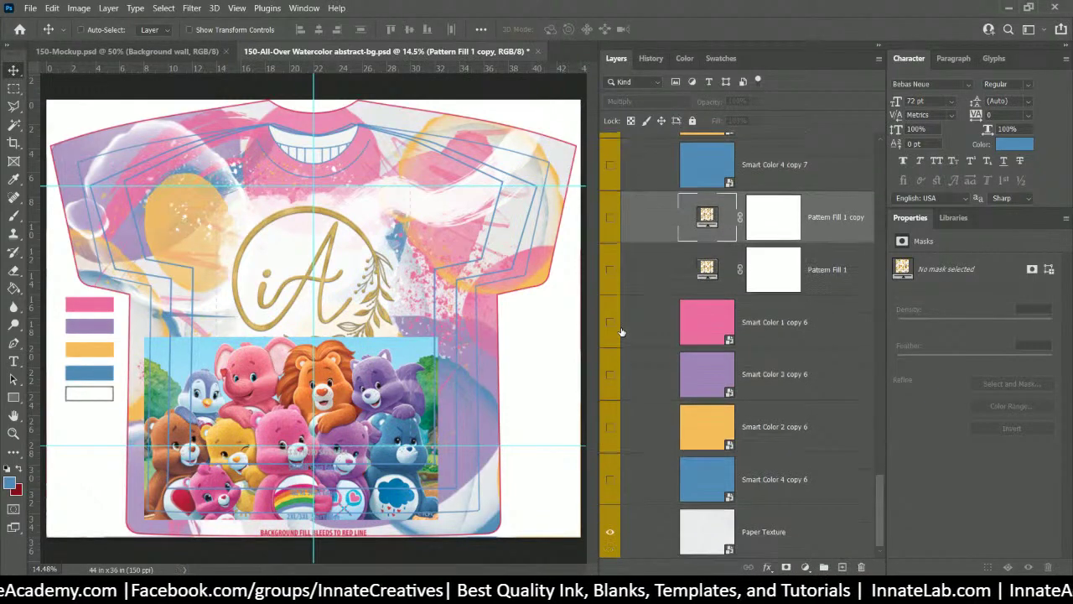
{"action": "left_click", "coordinate": [609, 427]}
{"action": "left_click", "coordinate": [610, 427]}
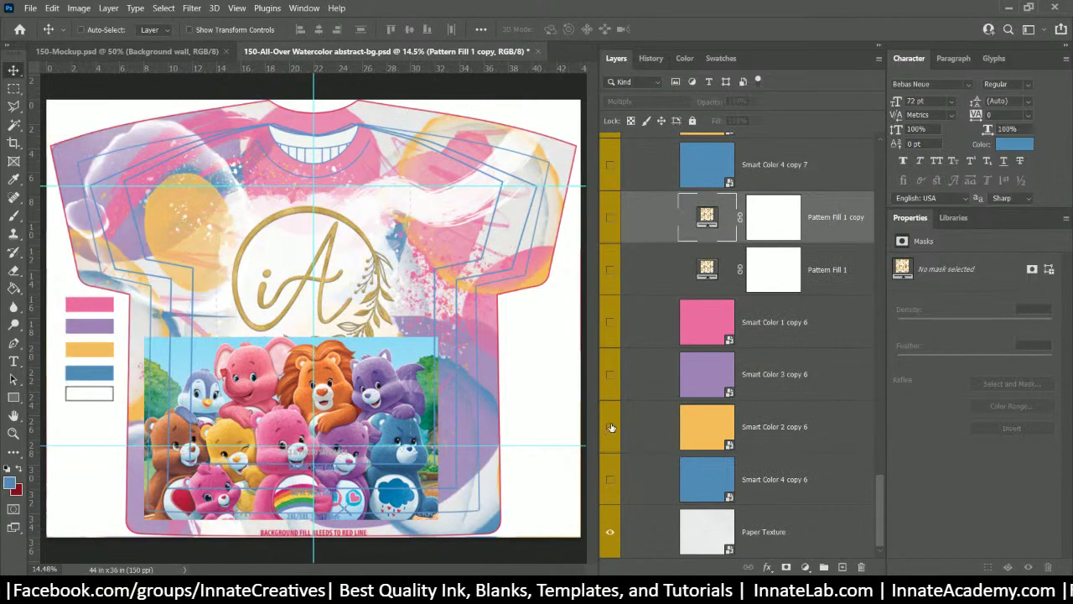
{"action": "scroll", "coordinate": [641, 407], "scroll_direction": "up", "scroll_amount": 4}
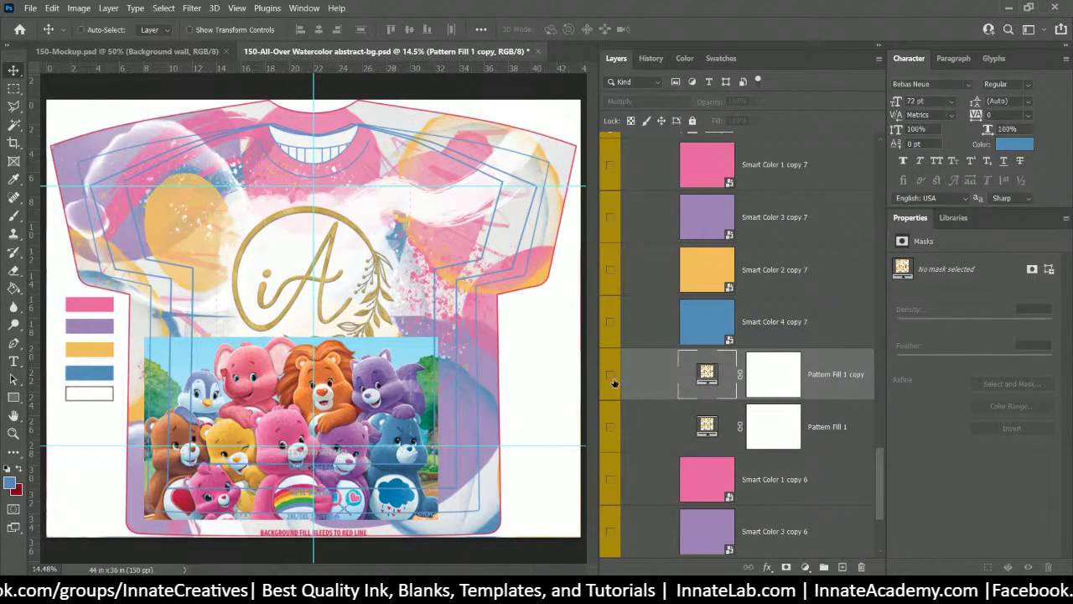
Step: Show Pattern Fill 1 copy, preview several patterns including Polka dot pink, and apply the Cheker teal pattern to it
{"action": "left_click", "coordinate": [610, 374]}
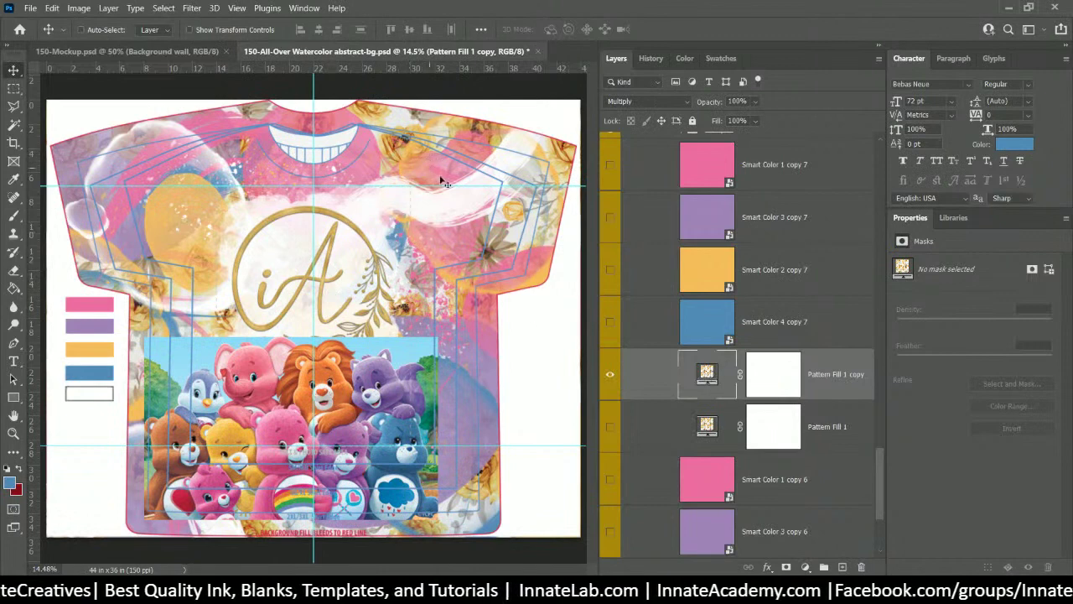
{"action": "double_click", "coordinate": [707, 374]}
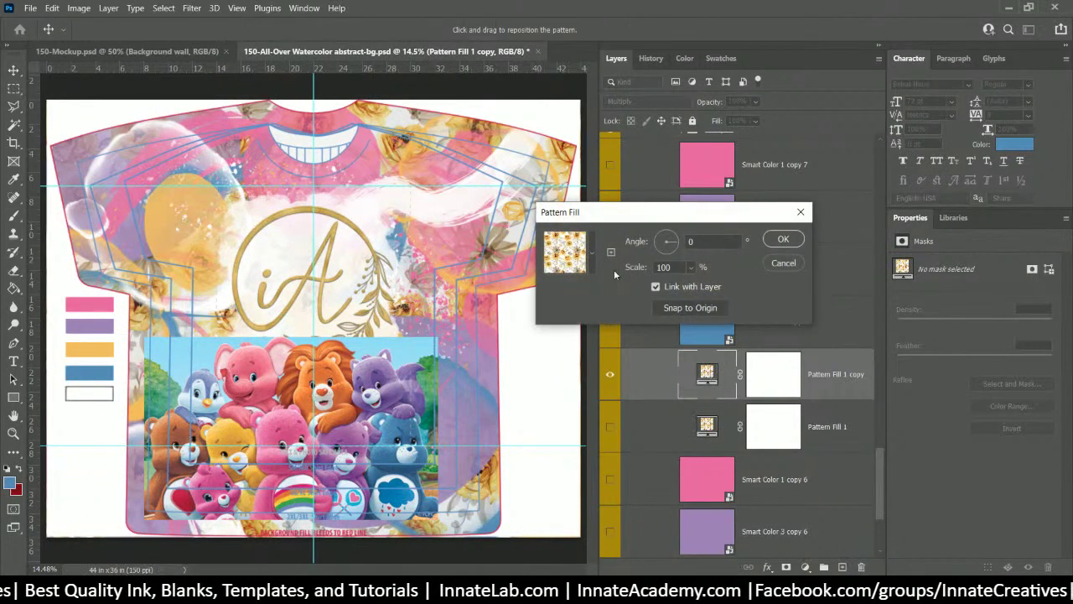
{"action": "left_click", "coordinate": [592, 255]}
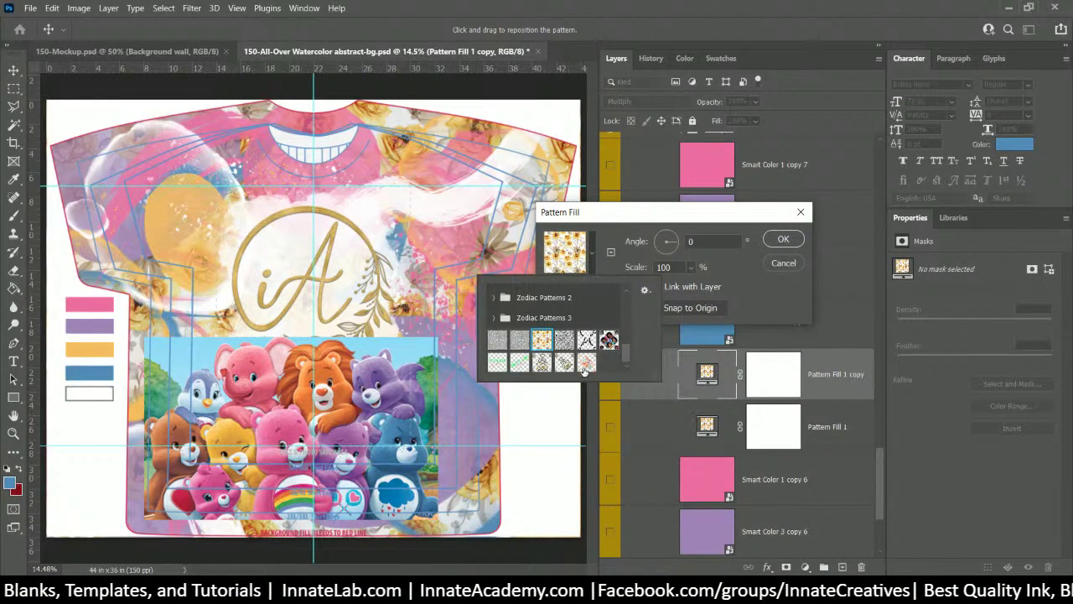
{"action": "scroll", "coordinate": [584, 367], "scroll_direction": "up", "scroll_amount": 1}
{"action": "scroll", "coordinate": [584, 368], "scroll_direction": "up", "scroll_amount": 6}
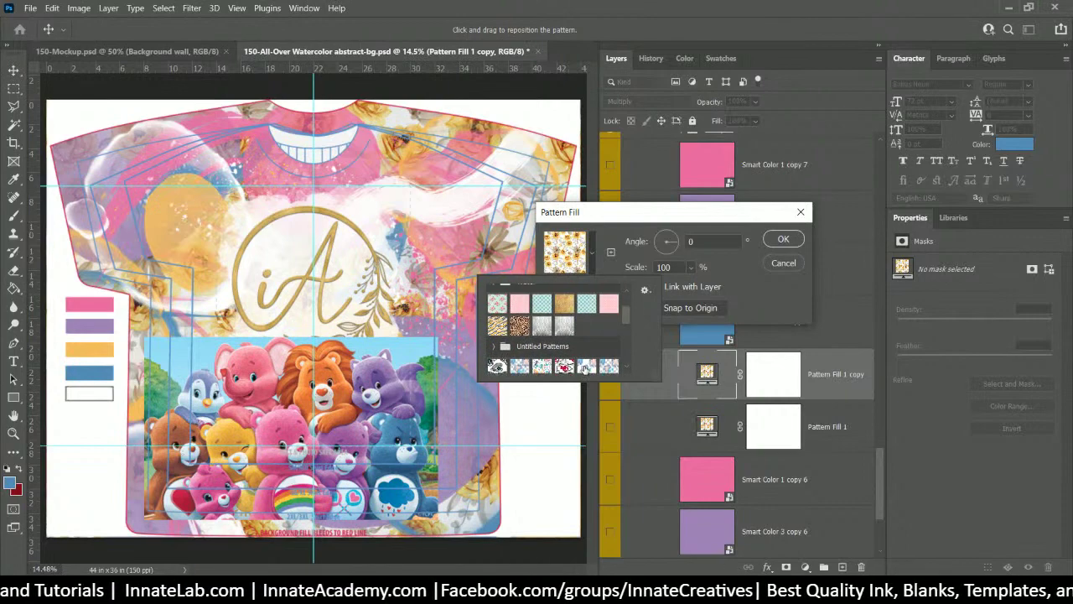
{"action": "scroll", "coordinate": [585, 367], "scroll_direction": "up", "scroll_amount": 2}
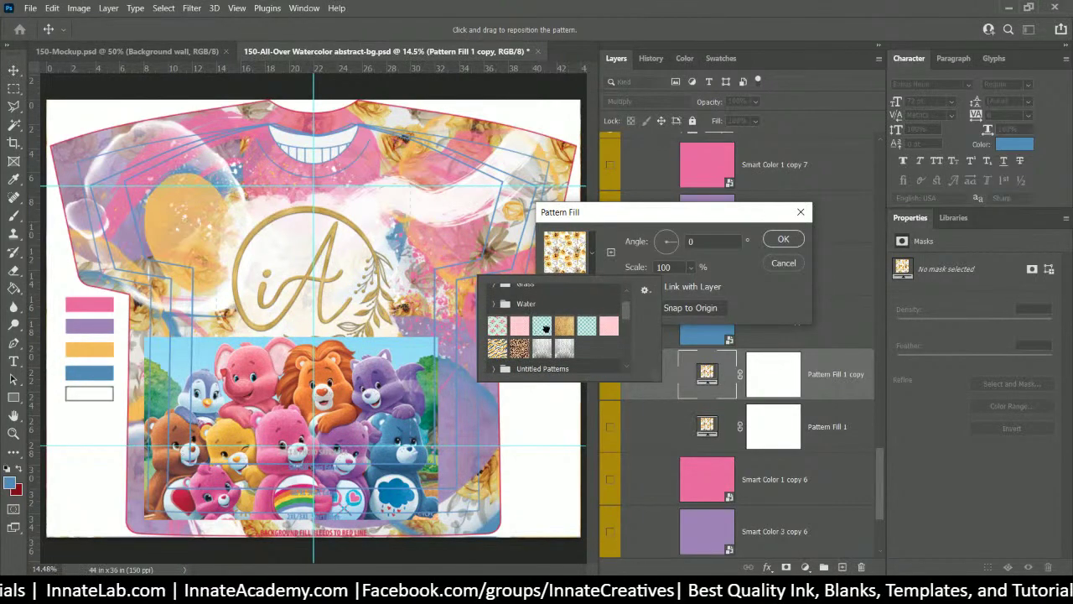
{"action": "left_click", "coordinate": [542, 326]}
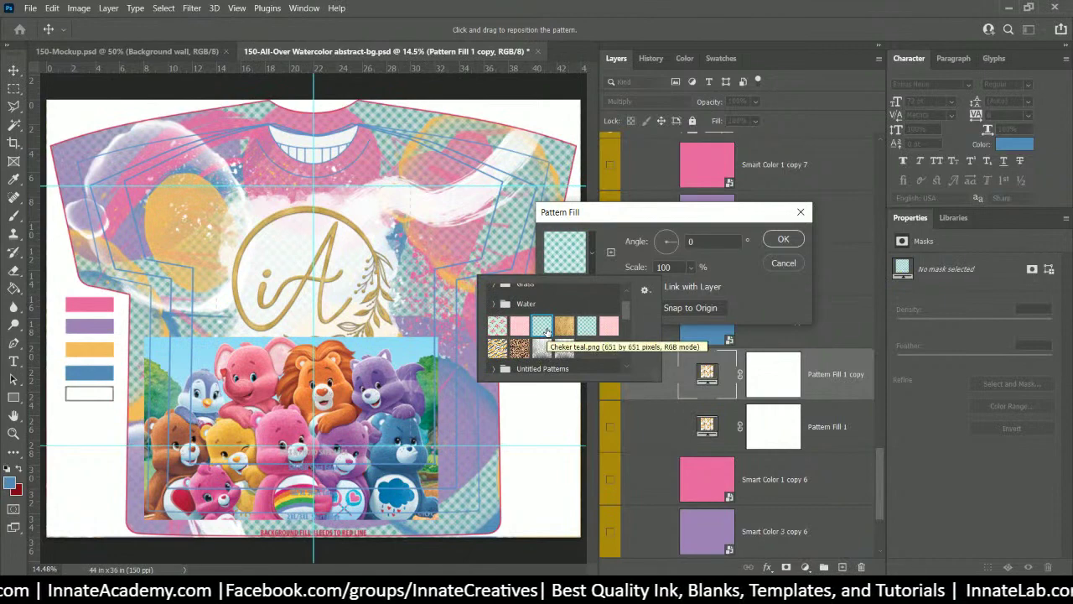
{"action": "left_click", "coordinate": [496, 326]}
{"action": "left_click", "coordinate": [515, 328]}
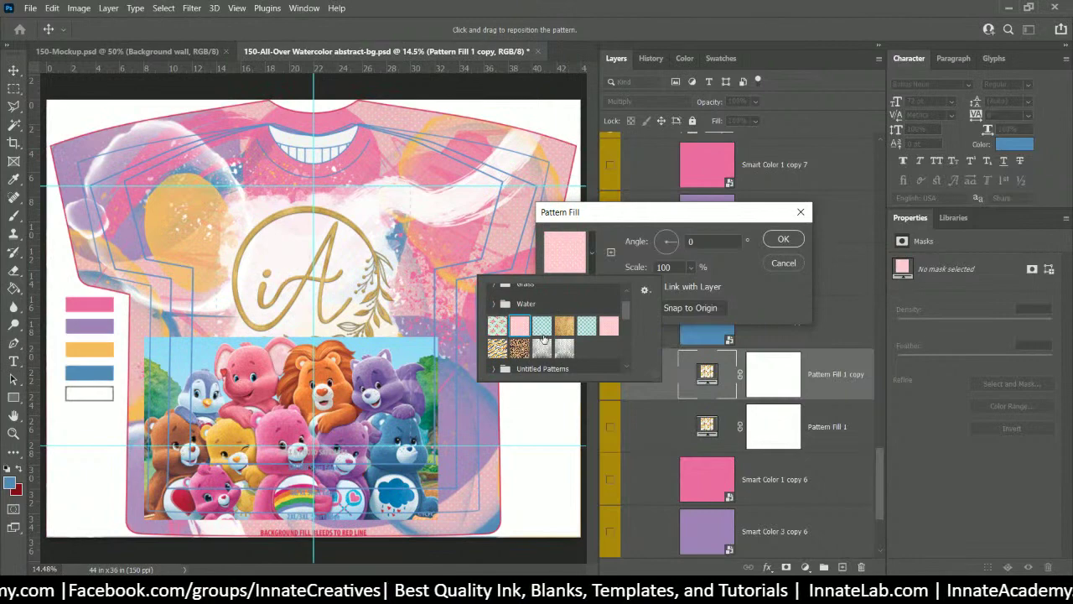
{"action": "left_click", "coordinate": [607, 329]}
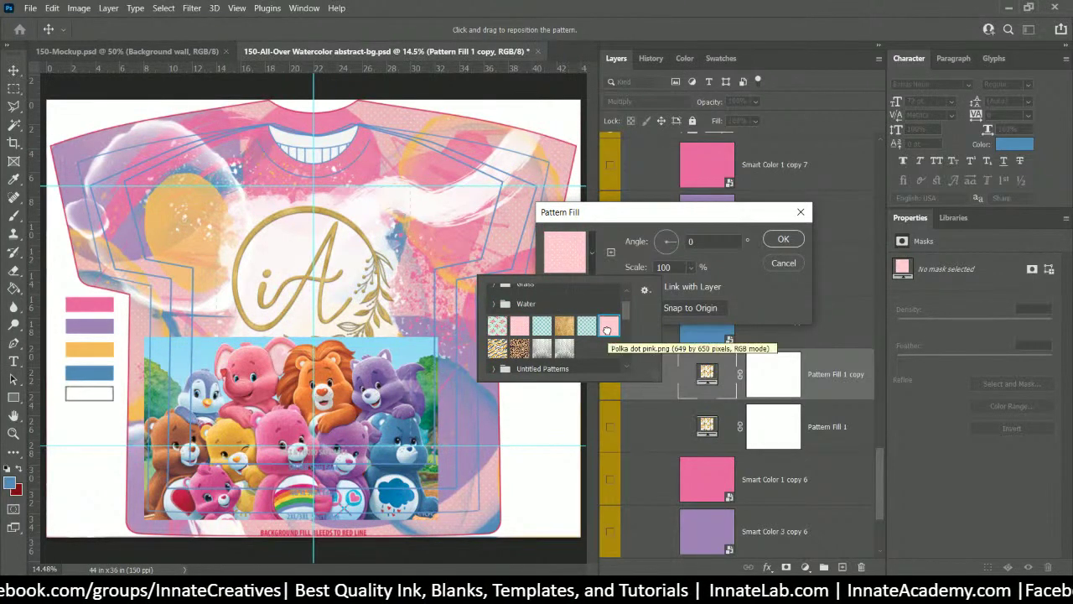
{"action": "left_click", "coordinate": [537, 334]}
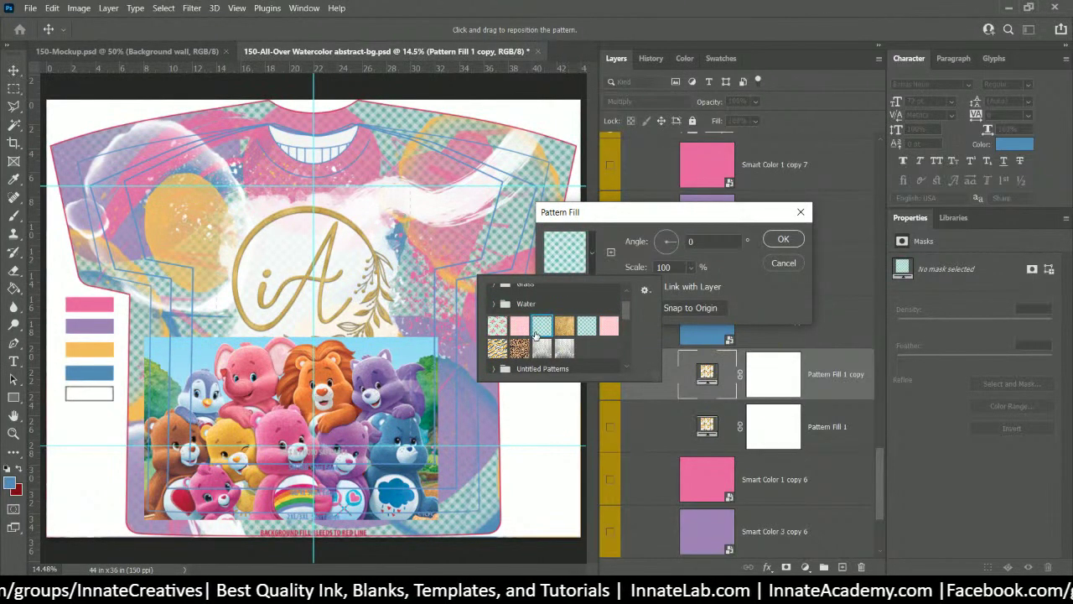
{"action": "left_click", "coordinate": [728, 220]}
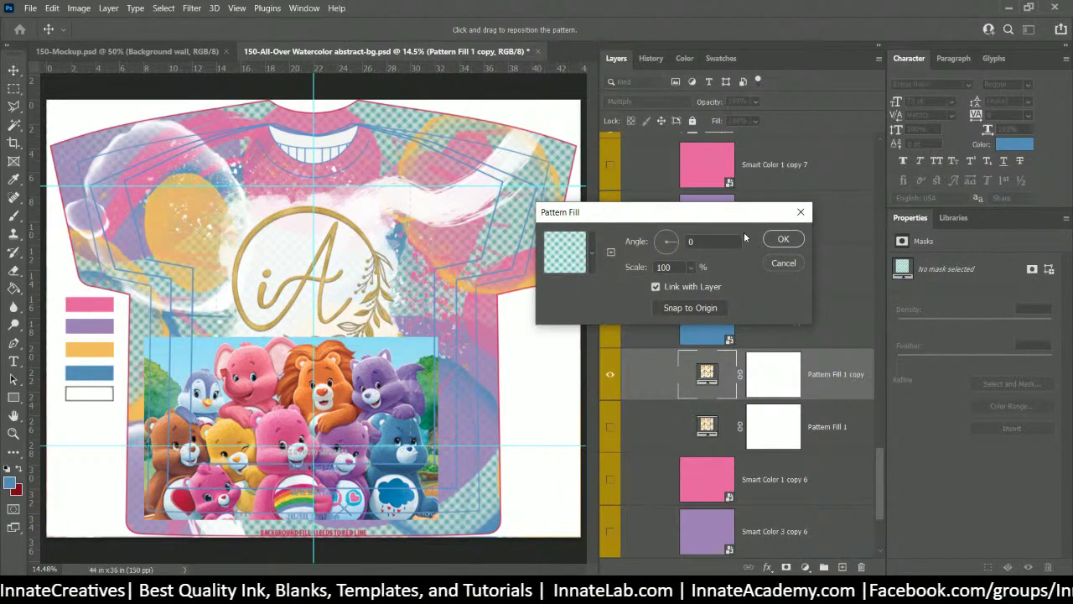
{"action": "left_click", "coordinate": [801, 243]}
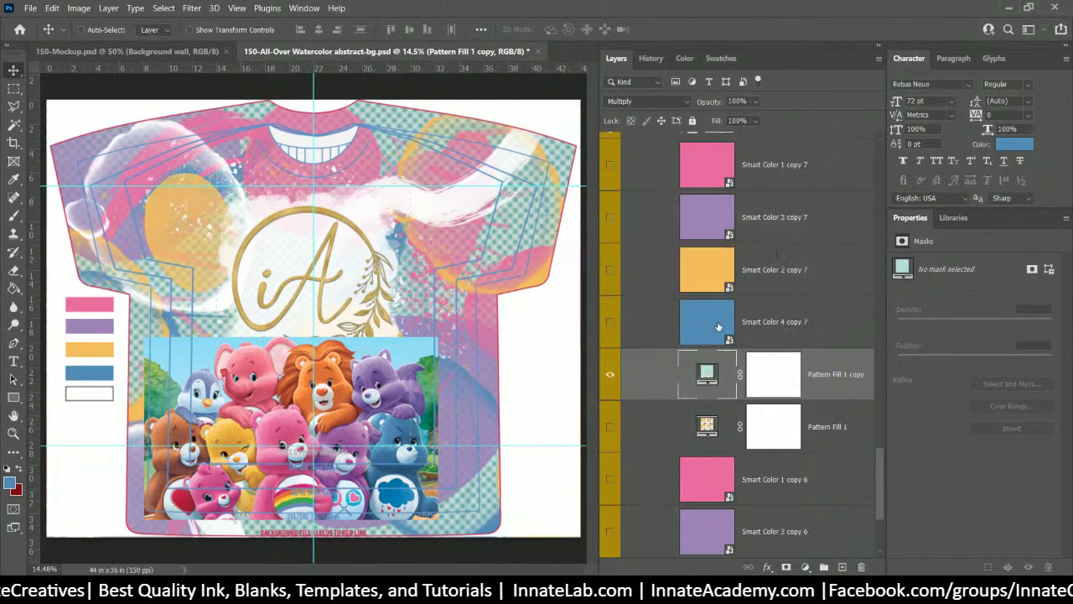
Step: Set the scale of the checkered pattern on Pattern Fill 1 copy to 199%
{"action": "double_click", "coordinate": [709, 375]}
{"action": "left_click", "coordinate": [591, 252]}
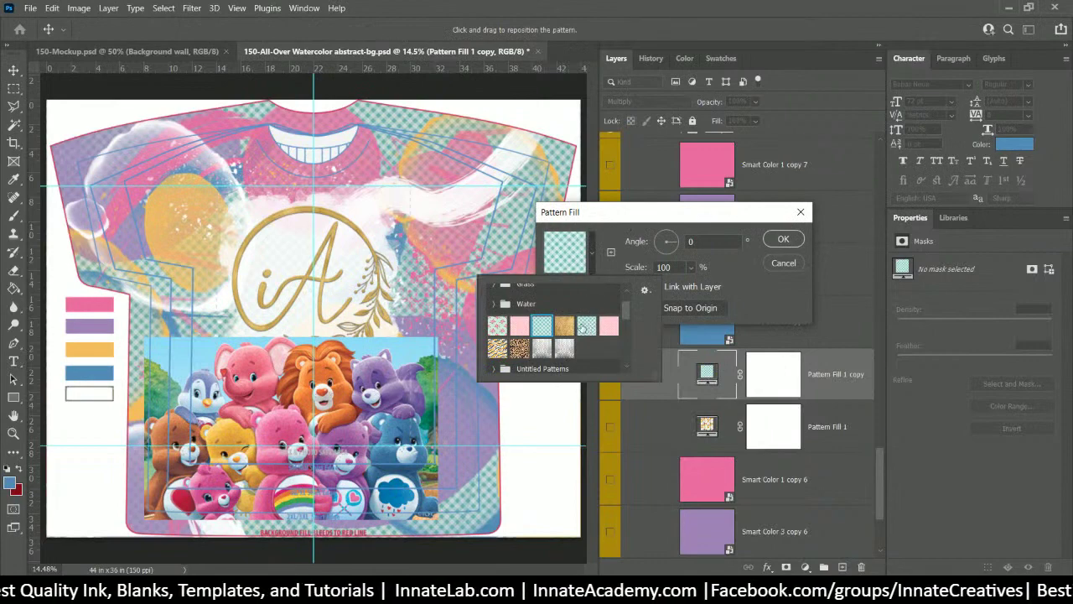
{"action": "left_click", "coordinate": [679, 279]}
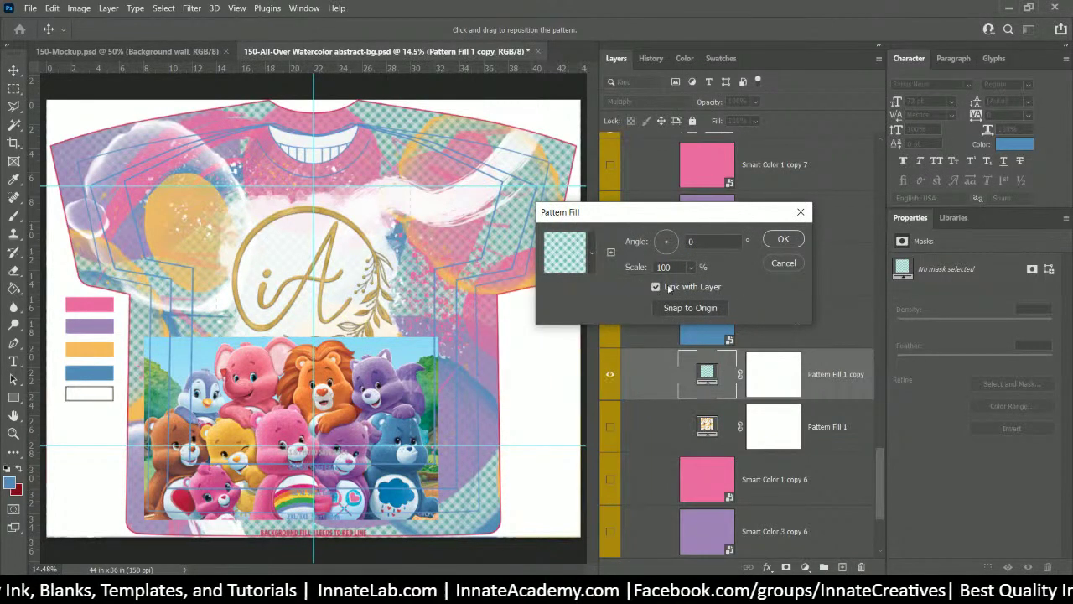
{"action": "left_click", "coordinate": [686, 267]}
{"action": "mouse_move", "coordinate": [694, 288]}
{"action": "left_mouse_down"}
{"action": "mouse_move", "coordinate": [712, 287]}
{"action": "mouse_move", "coordinate": [699, 288]}
{"action": "left_mouse_up"}
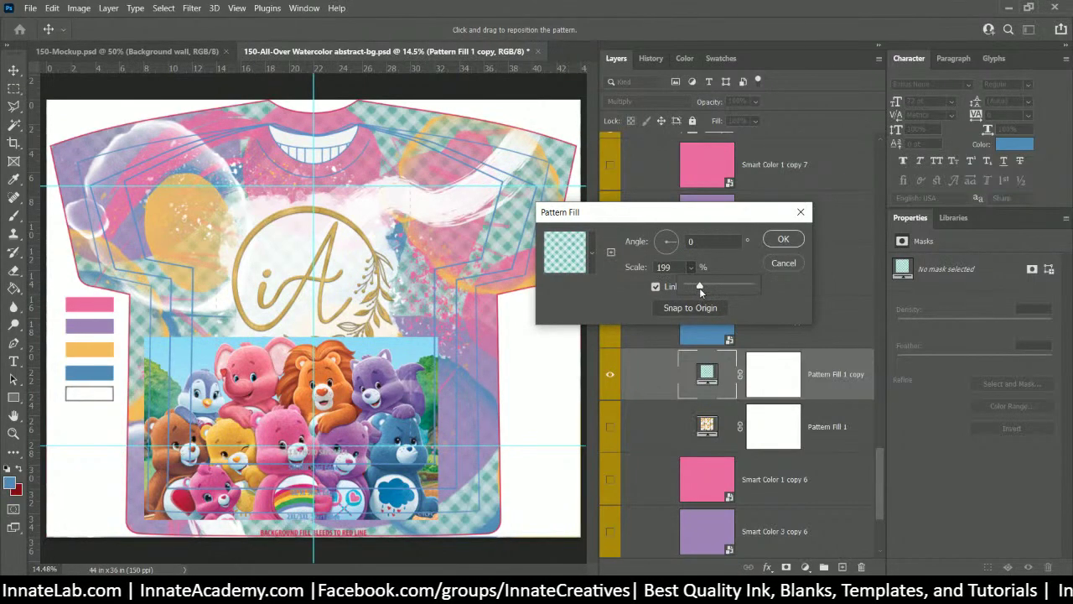
{"action": "left_click", "coordinate": [783, 241]}
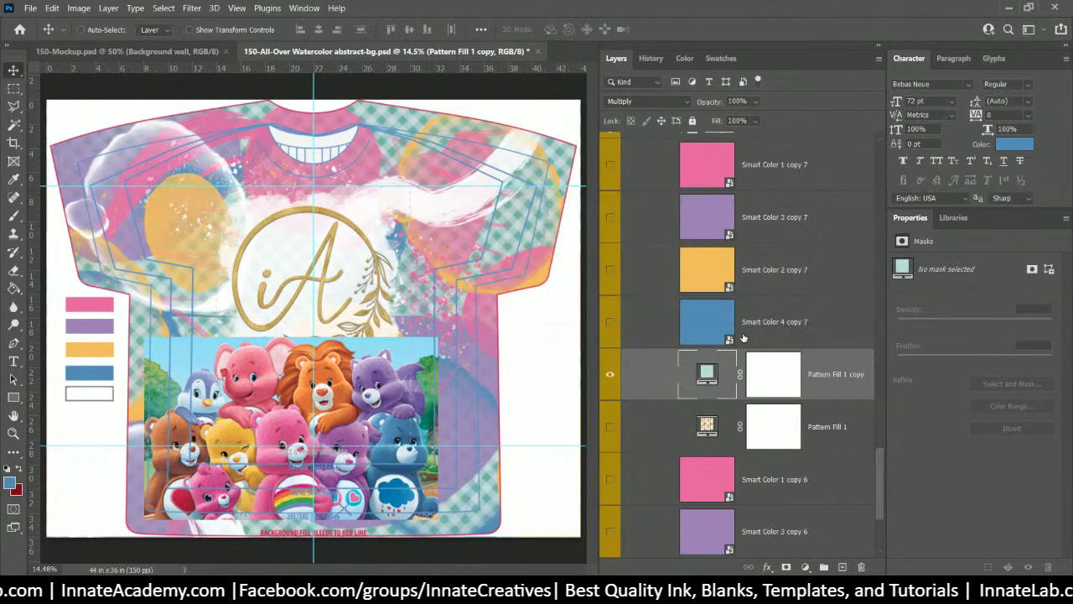
Step: Try the copy 7 color overlays on the checkered background, leaving only the blue Smart Color 4 copy 7 visible
{"action": "scroll", "coordinate": [731, 335], "scroll_direction": "up", "scroll_amount": 1}
{"action": "left_click", "coordinate": [610, 270]}
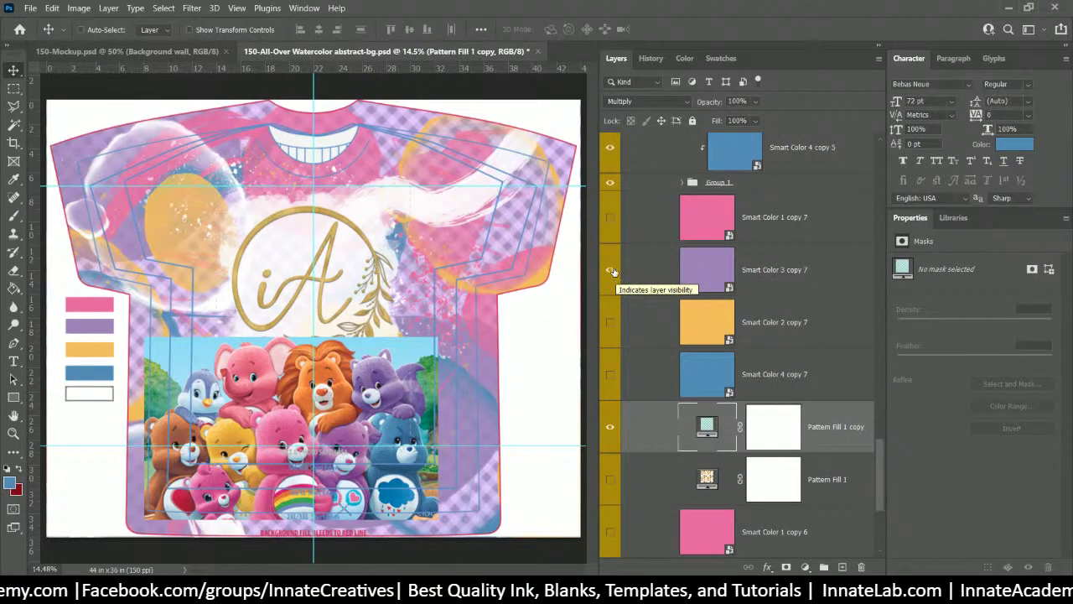
{"action": "left_click", "coordinate": [611, 217]}
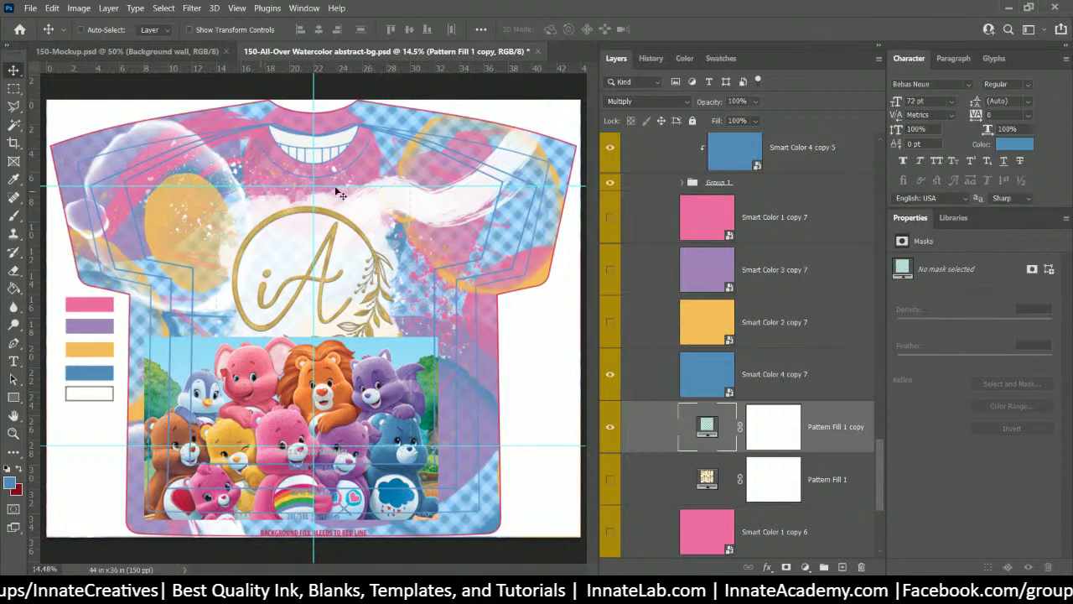
Step: Duplicate the white Smart Color 5 swatch layer and place the copy directly above Smart Color 1 copy 7 in the background
{"action": "scroll", "coordinate": [614, 375], "scroll_direction": "up", "scroll_amount": 3}
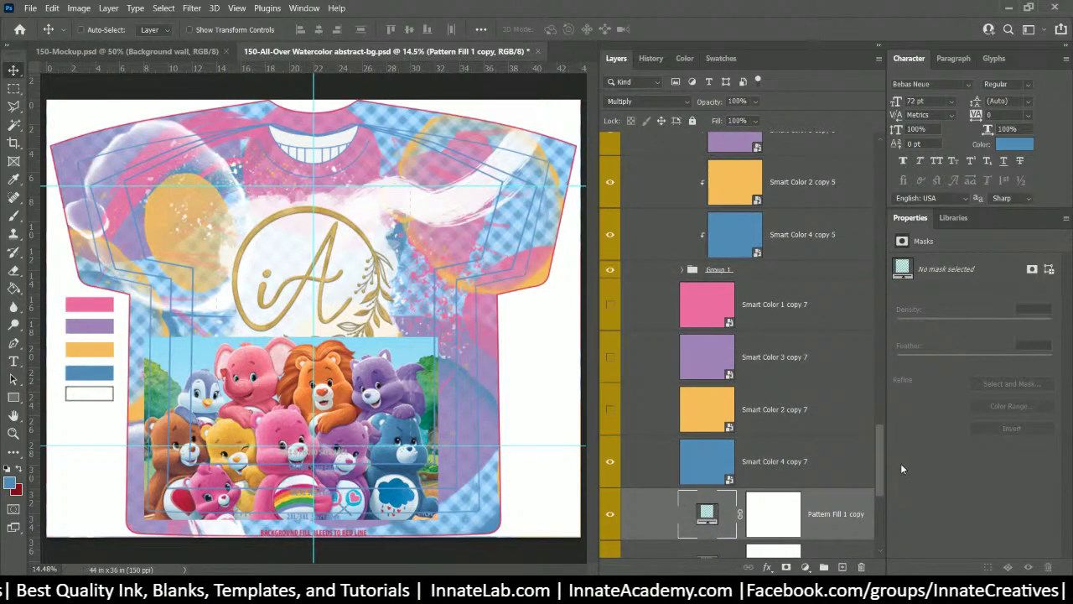
{"action": "left_click_drag", "start_coordinate": [879, 454], "coordinate": [926, 173]}
{"action": "left_click", "coordinate": [815, 393]}
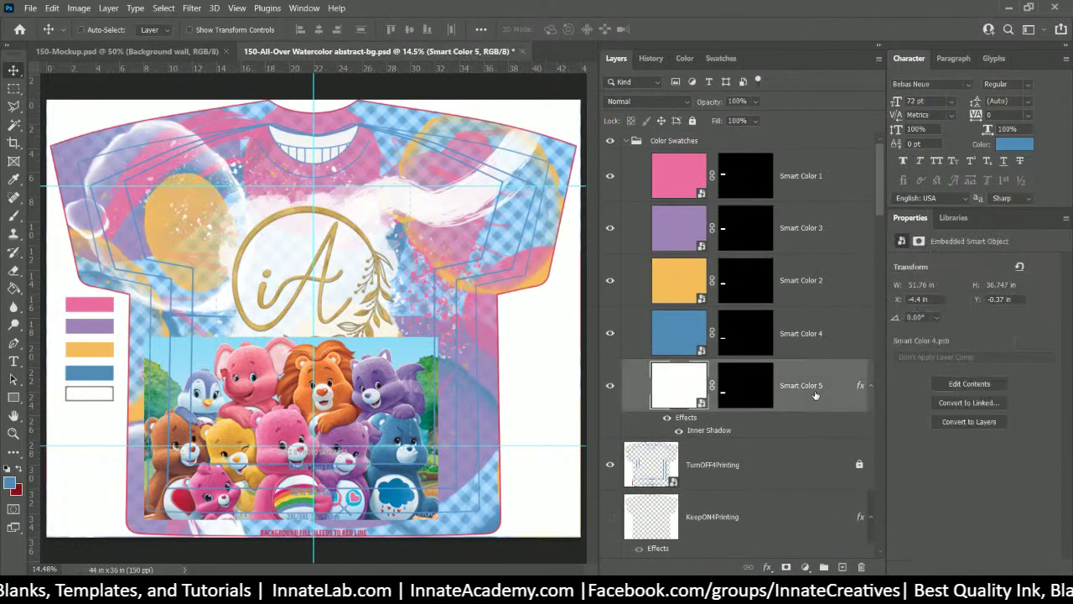
{"action": "left_click_drag", "start_coordinate": [816, 393], "coordinate": [816, 529]}
{"action": "scroll", "coordinate": [745, 335], "scroll_direction": "down", "scroll_amount": 10}
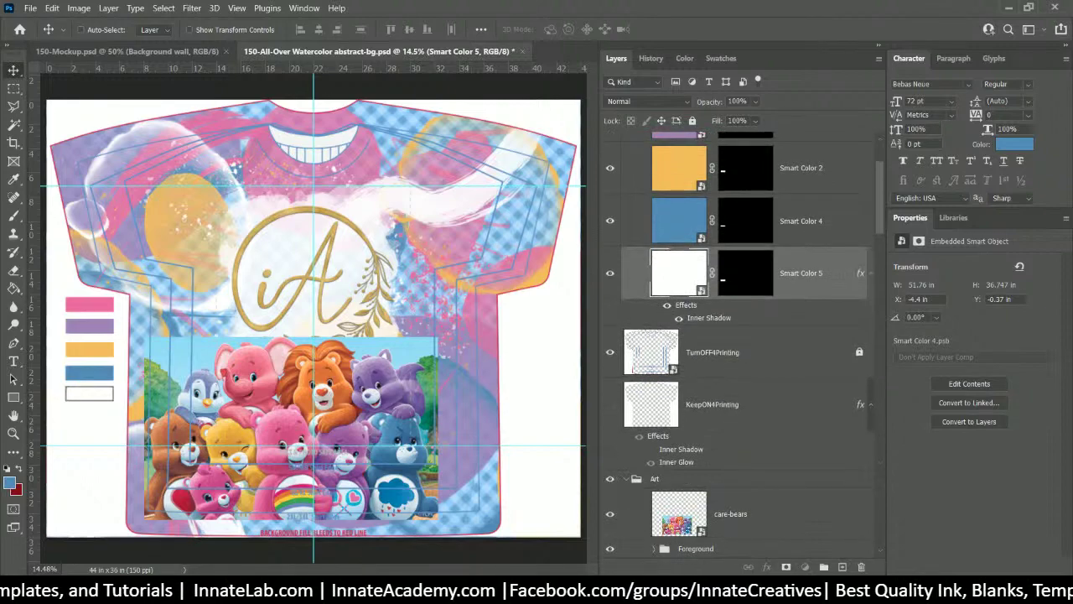
{"action": "scroll", "coordinate": [742, 335], "scroll_direction": "down", "scroll_amount": 5}
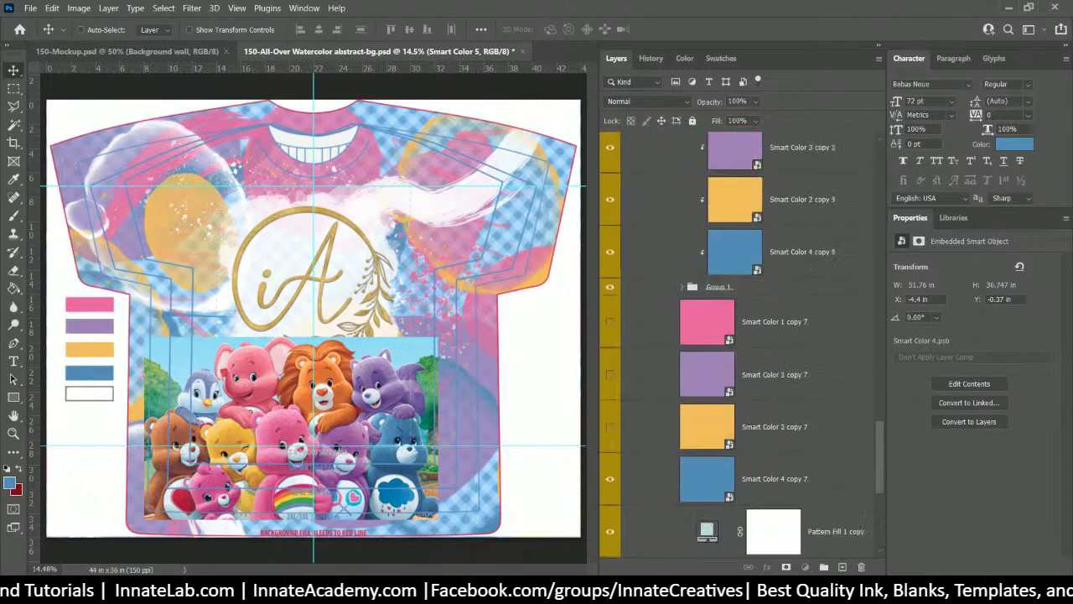
{"action": "left_click_drag", "start_coordinate": [712, 503], "coordinate": [722, 267]}
Step: Delete the layer mask from the white Smart Color 5 copy and clear its layer style
{"action": "right_click", "coordinate": [777, 288]}
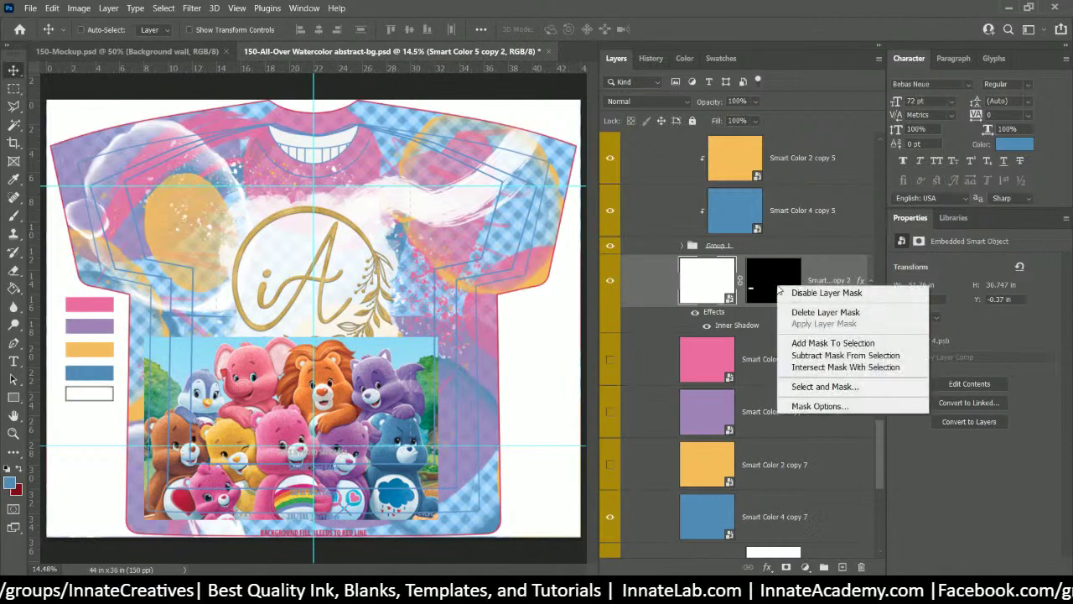
{"action": "left_click", "coordinate": [819, 313]}
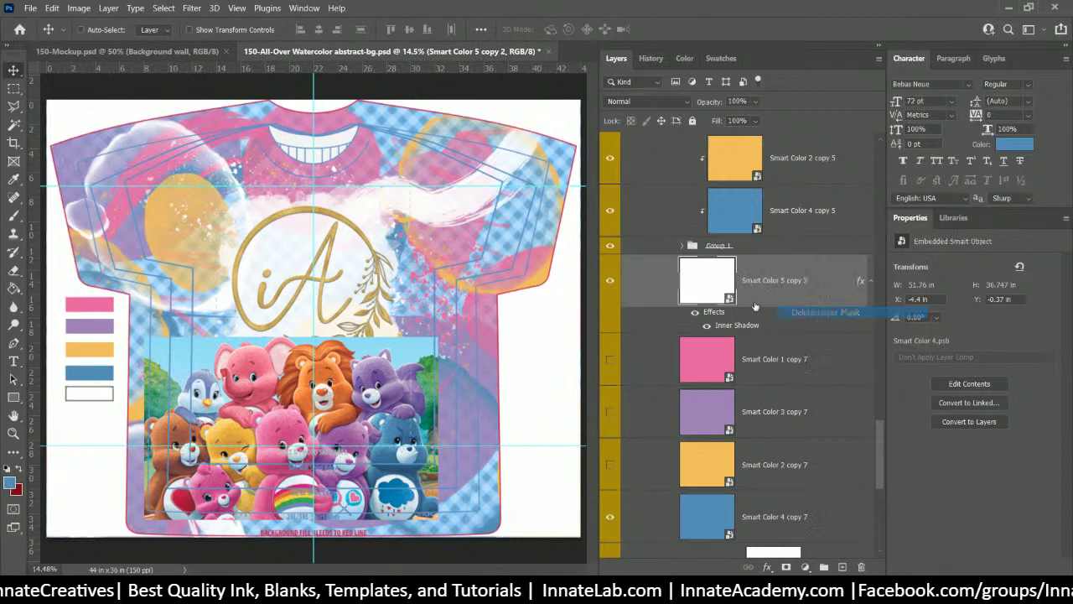
{"action": "right_click", "coordinate": [765, 289]}
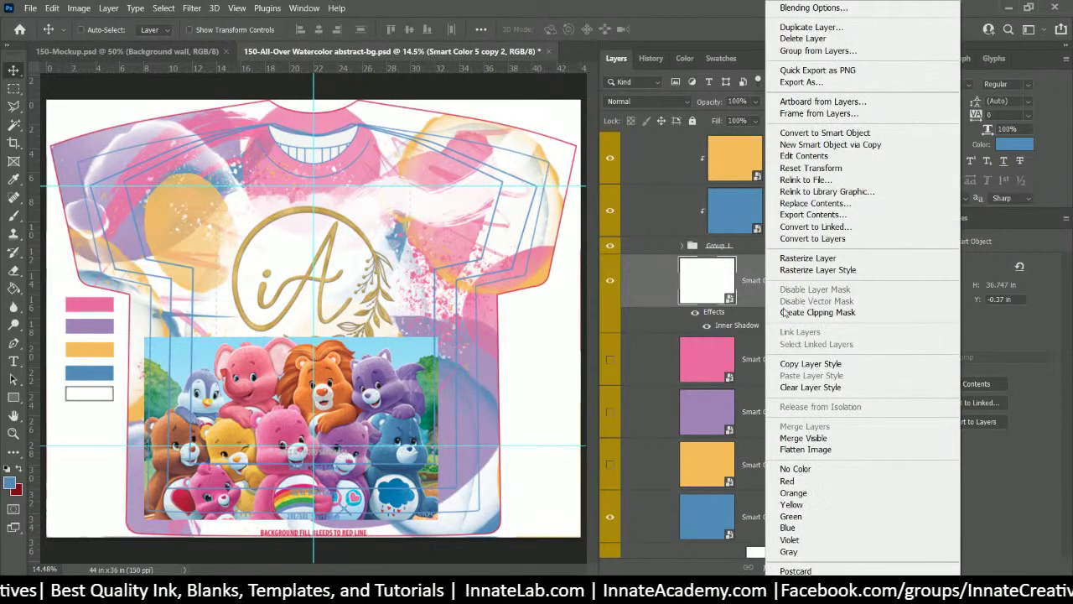
{"action": "left_click", "coordinate": [794, 388]}
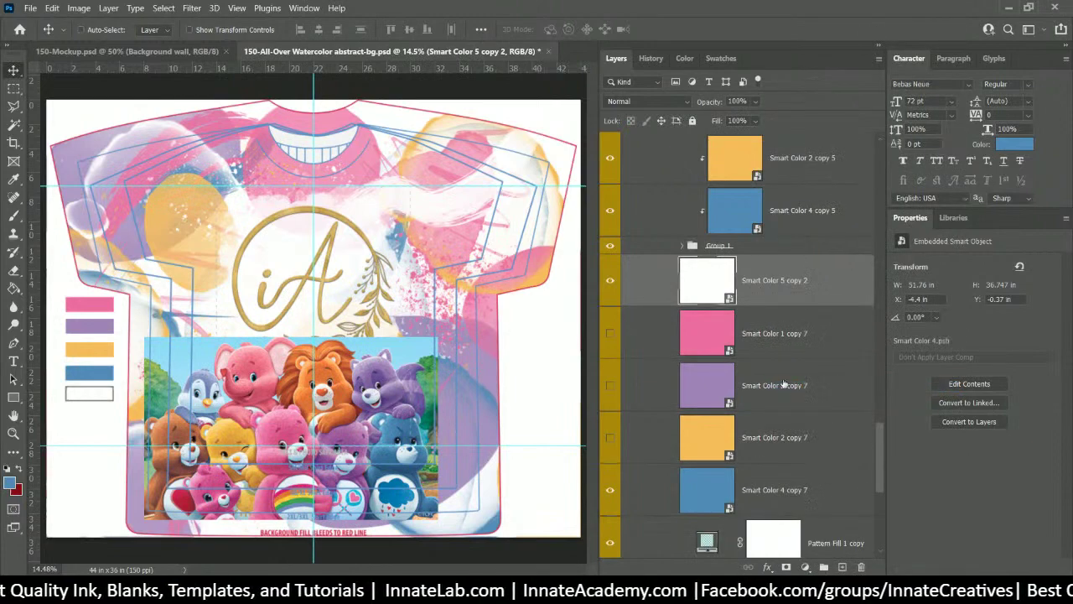
Step: Set the blend mode of the white Smart Color 5 copy to Color
{"action": "left_click", "coordinate": [662, 101]}
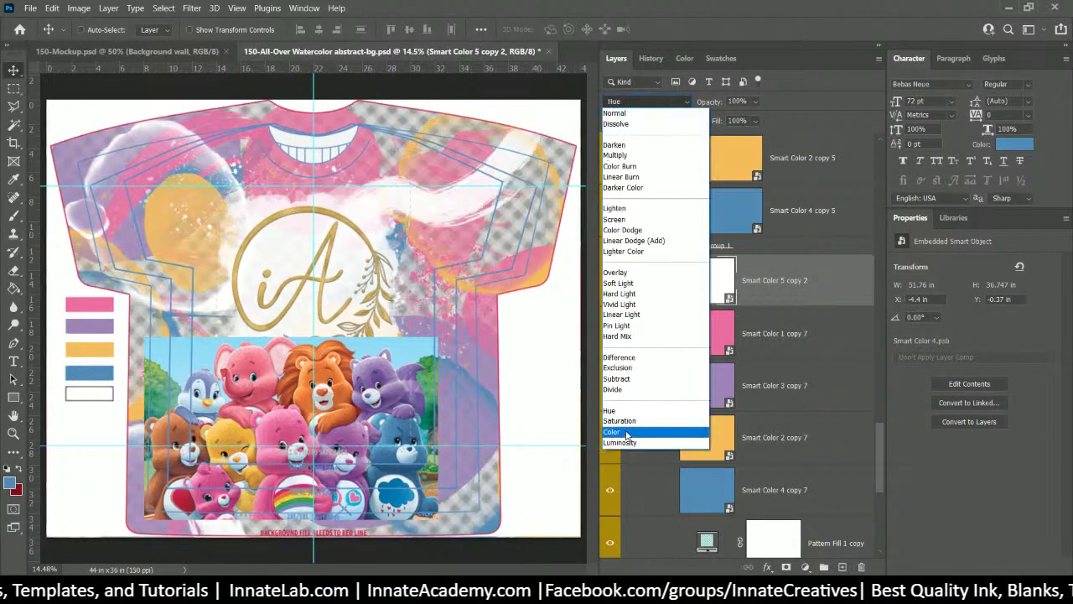
{"action": "left_click", "coordinate": [627, 433]}
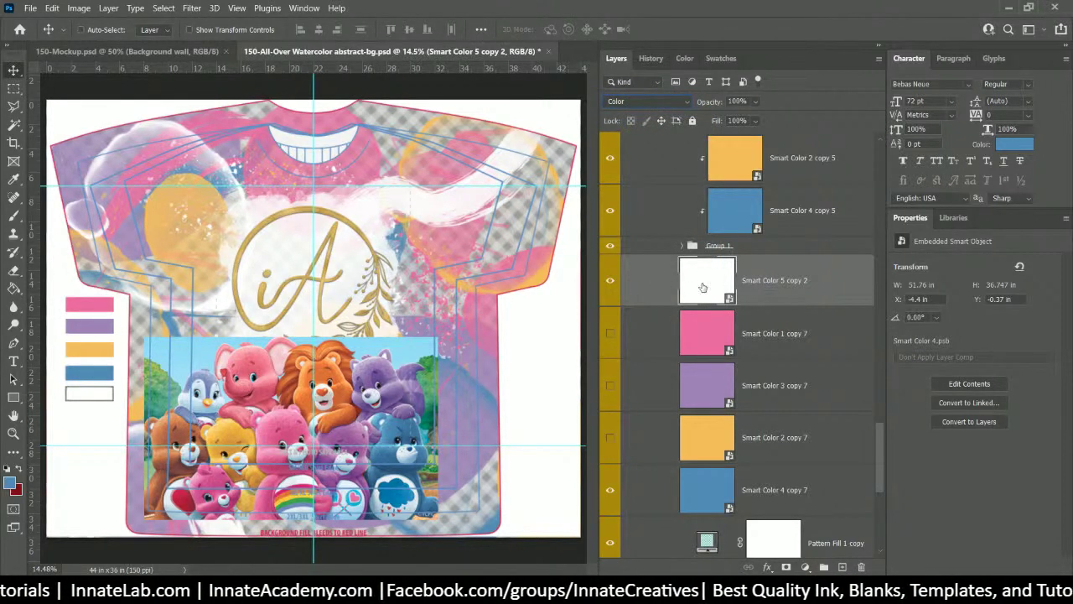
{"action": "scroll", "coordinate": [719, 327], "scroll_direction": "down", "scroll_amount": 1}
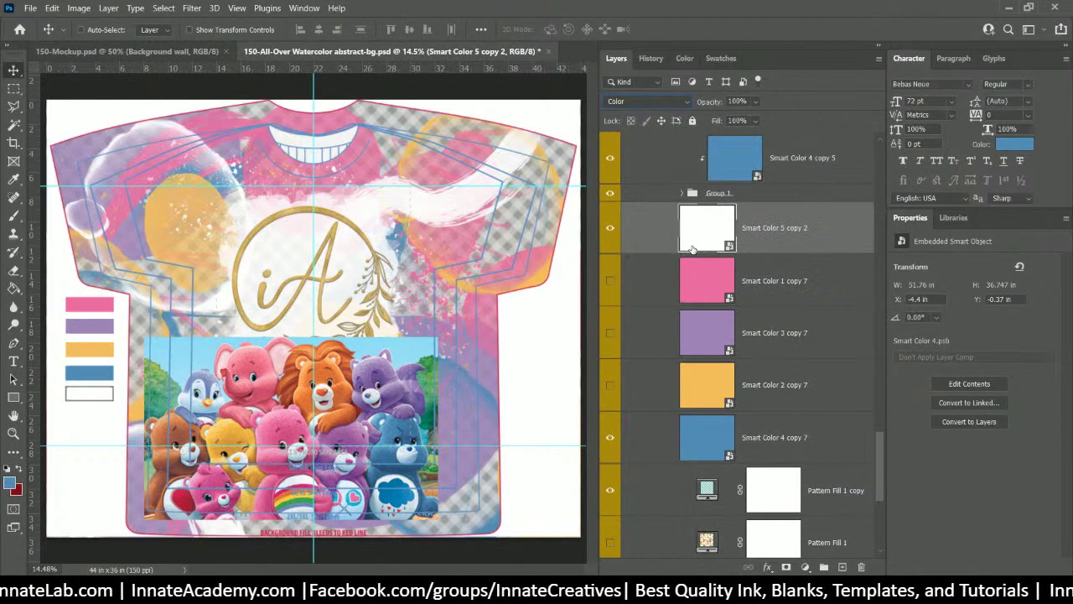
Step: Switch the background overlay to only the yellow Smart Color 2 copy 7, and toggle Pattern Fill 1 copy to compare, leaving it visible
{"action": "left_click", "coordinate": [710, 294]}
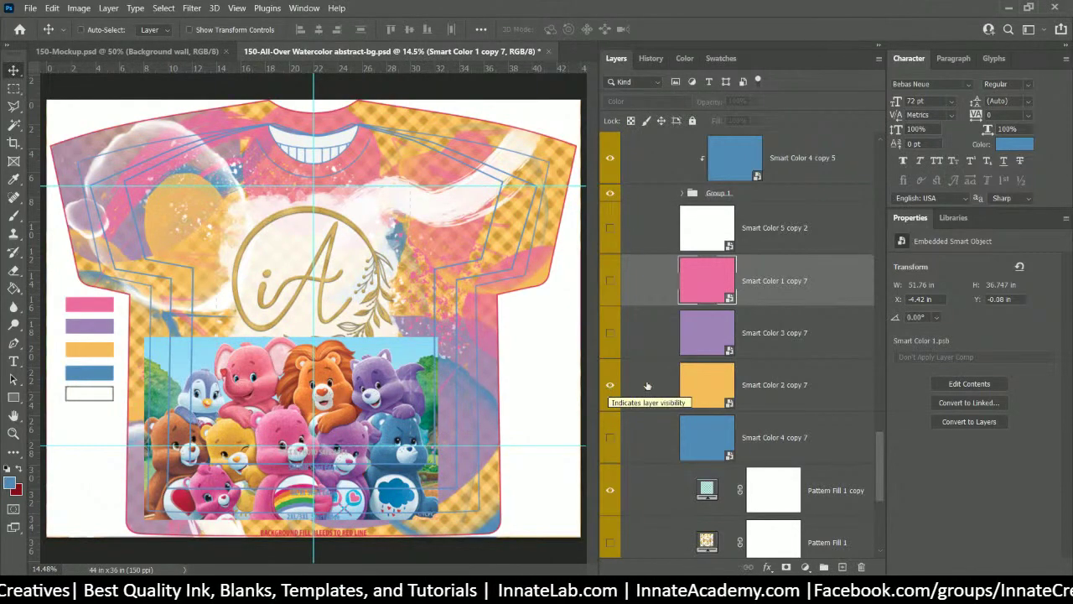
{"action": "scroll", "coordinate": [647, 384], "scroll_direction": "down", "scroll_amount": 3}
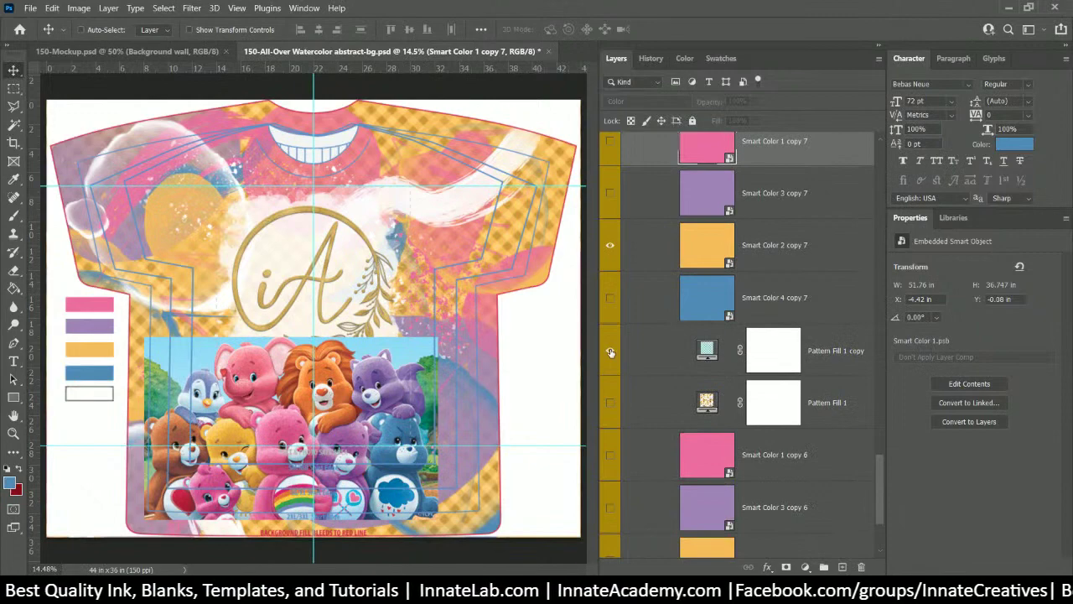
{"action": "left_click", "coordinate": [839, 362]}
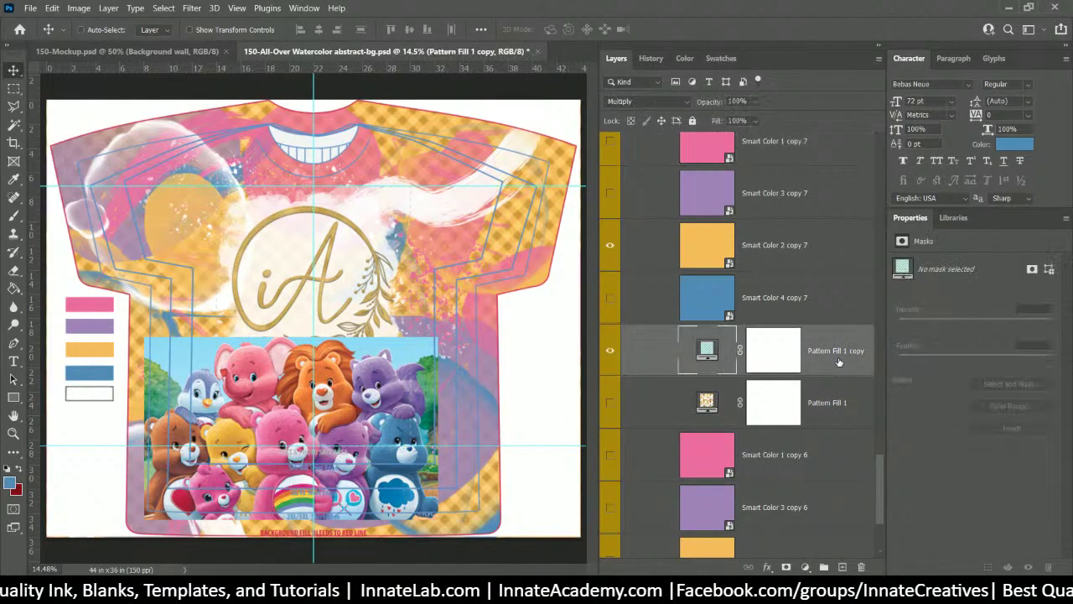
{"action": "left_click", "coordinate": [610, 355]}
{"action": "left_click", "coordinate": [611, 353]}
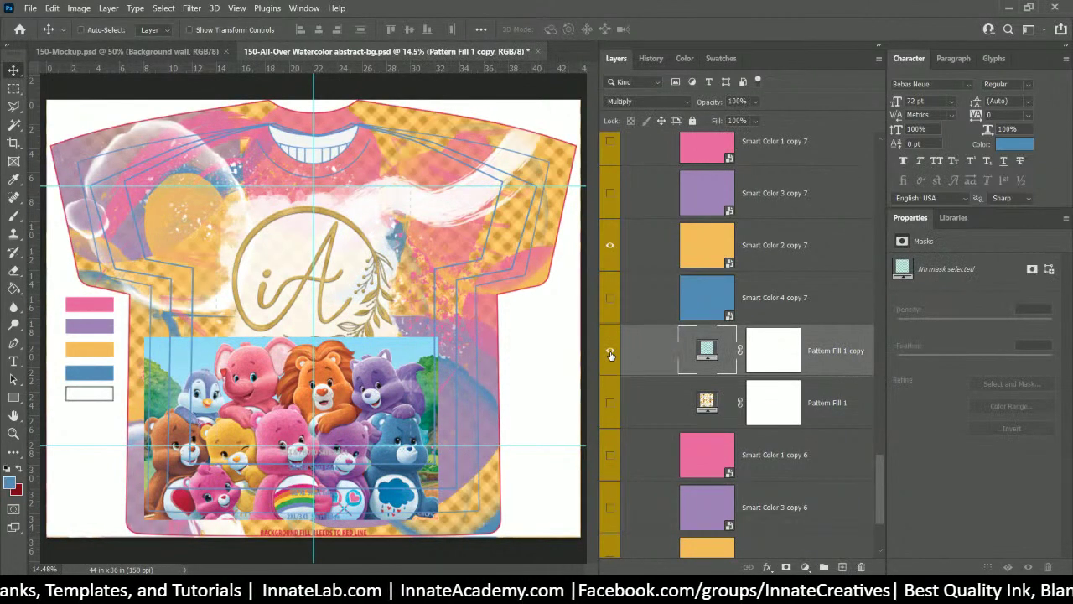
Step: Hide the Pattern Fill 1 copy layer in the background
{"action": "left_click", "coordinate": [610, 353]}
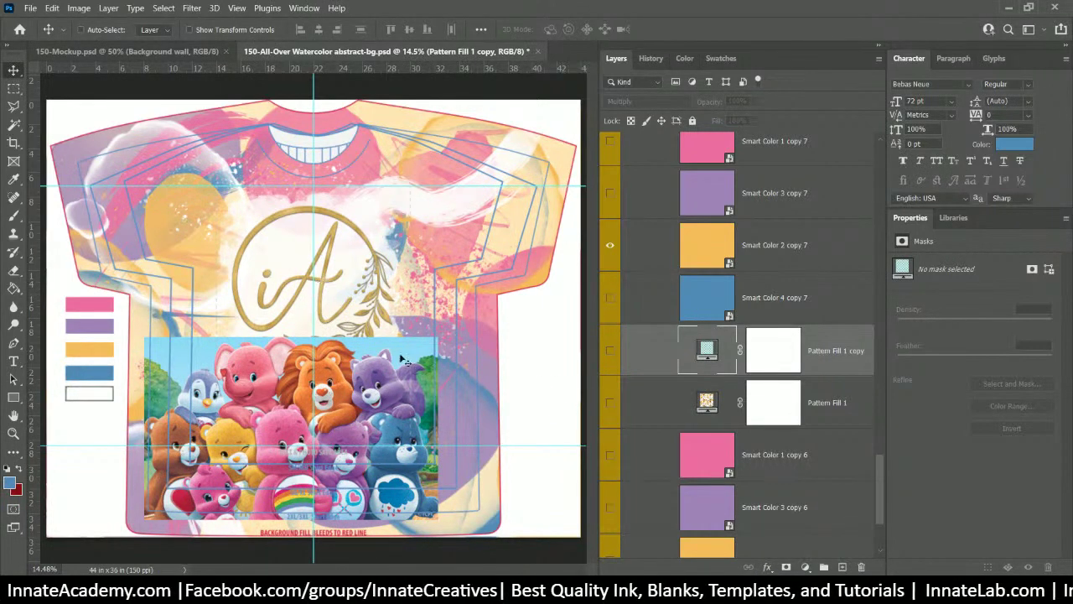
Step: Switch to Chrome, close the care-bears.jpg image and search Google Images for "sunshine care bear"
{"action": "mouse_move", "coordinate": [534, 591]}
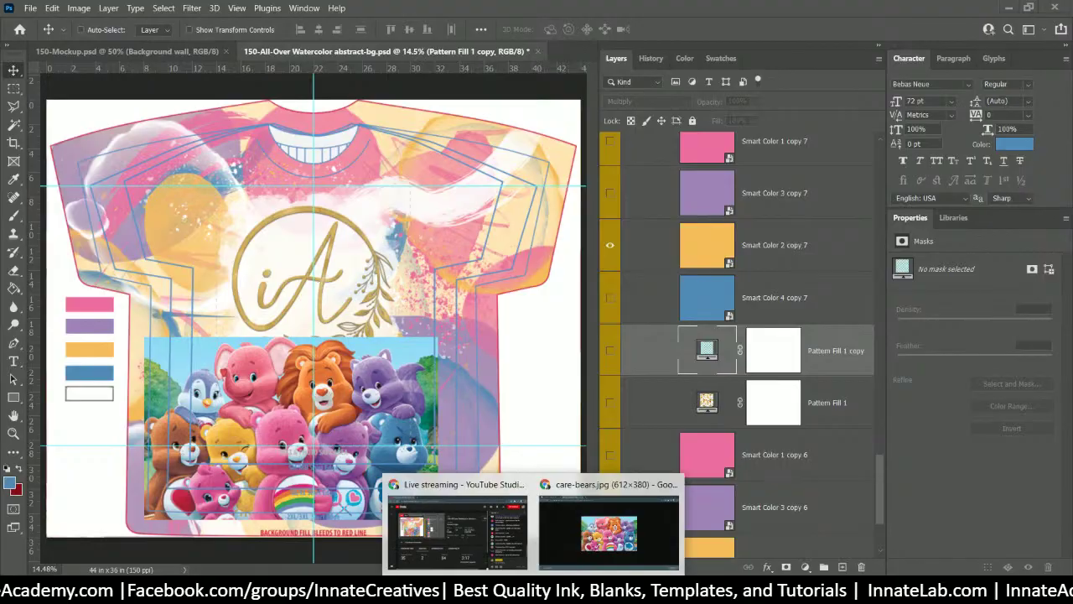
{"action": "left_click", "coordinate": [571, 536]}
{"action": "left_click", "coordinate": [107, 11]}
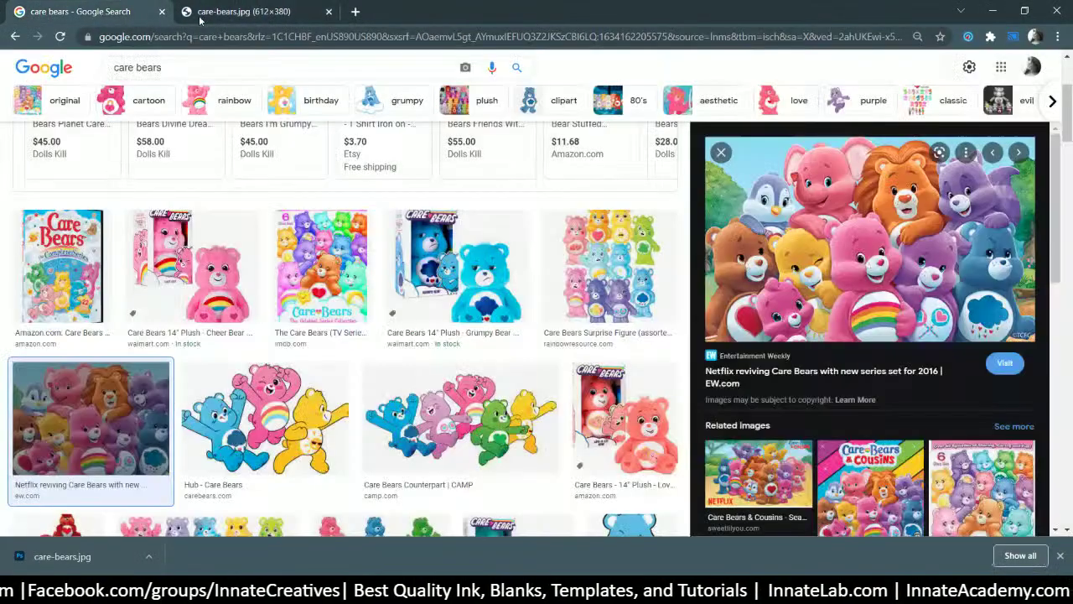
{"action": "left_click", "coordinate": [222, 15]}
{"action": "left_click", "coordinate": [329, 12]}
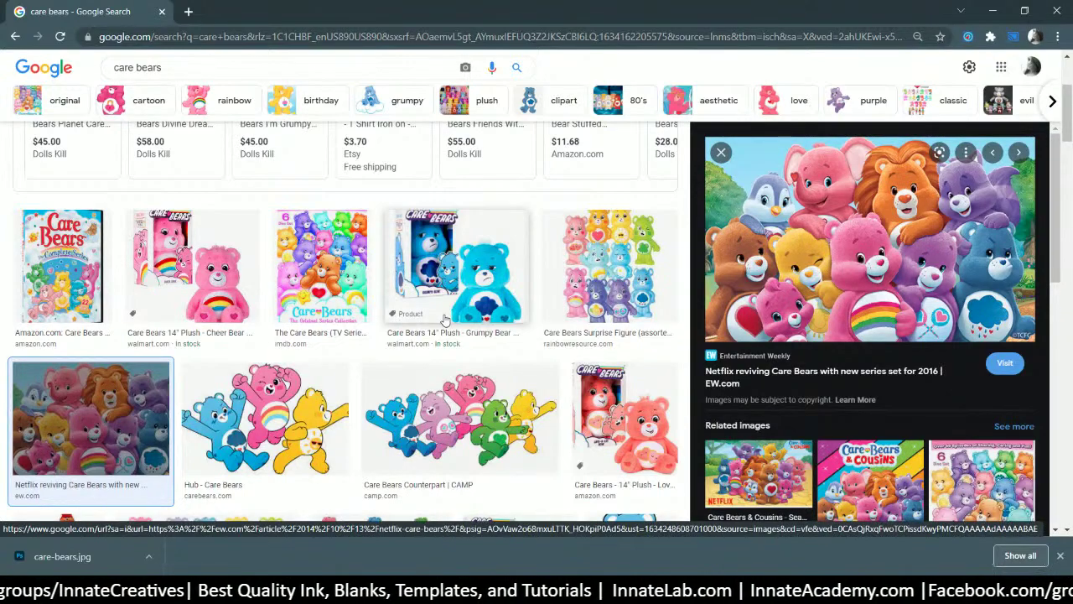
{"action": "scroll", "coordinate": [444, 319], "scroll_direction": "down", "scroll_amount": 3}
{"action": "scroll", "coordinate": [444, 319], "scroll_direction": "up", "scroll_amount": 5}
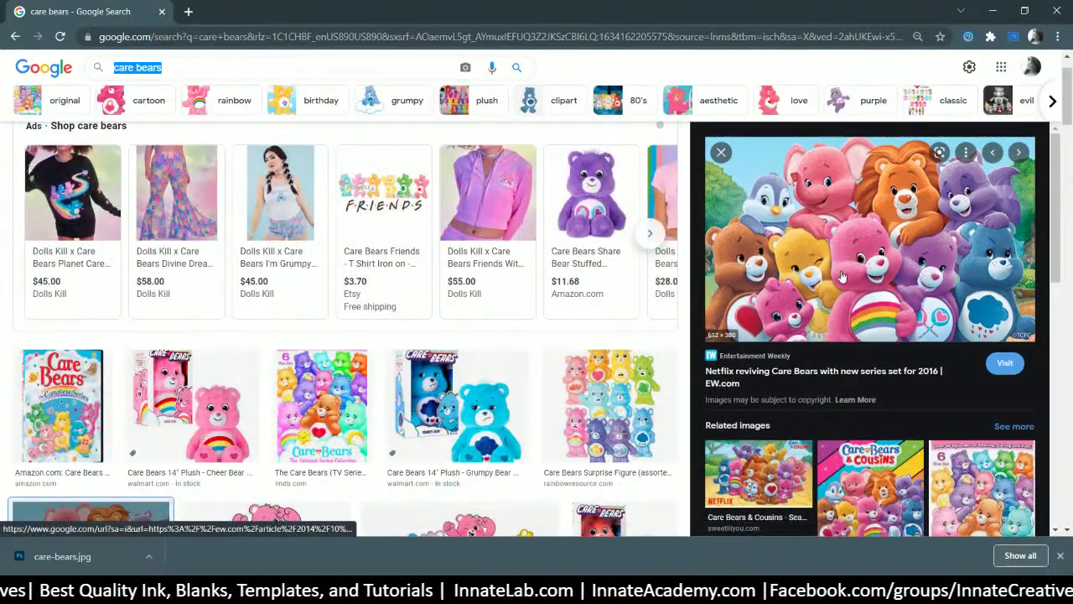
{"action": "type", "text": "sunshine"}
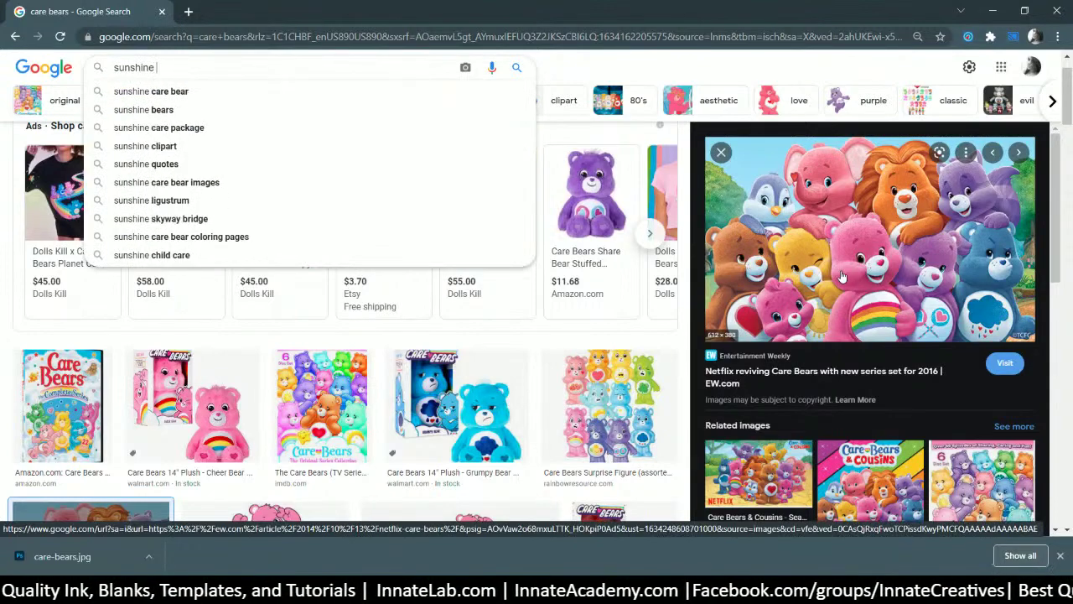
{"action": "left_click", "coordinate": [132, 96]}
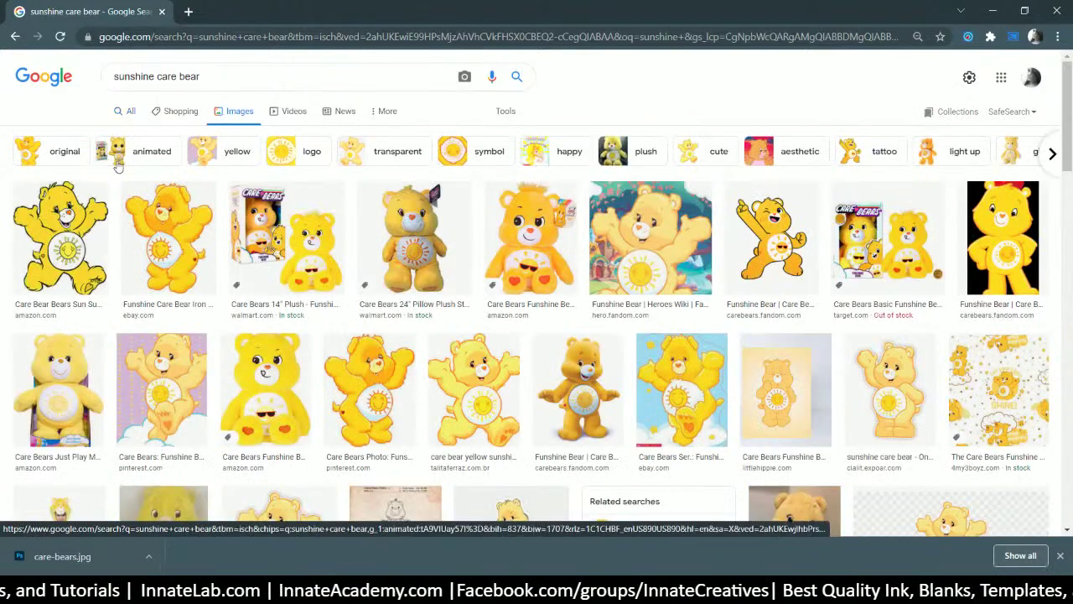
Step: Browse the yellow Care Bear image results and preview a few bears with raised arms to compare them
{"action": "scroll", "coordinate": [118, 167], "scroll_direction": "down", "scroll_amount": 2}
{"action": "scroll", "coordinate": [118, 167], "scroll_direction": "down", "scroll_amount": 1}
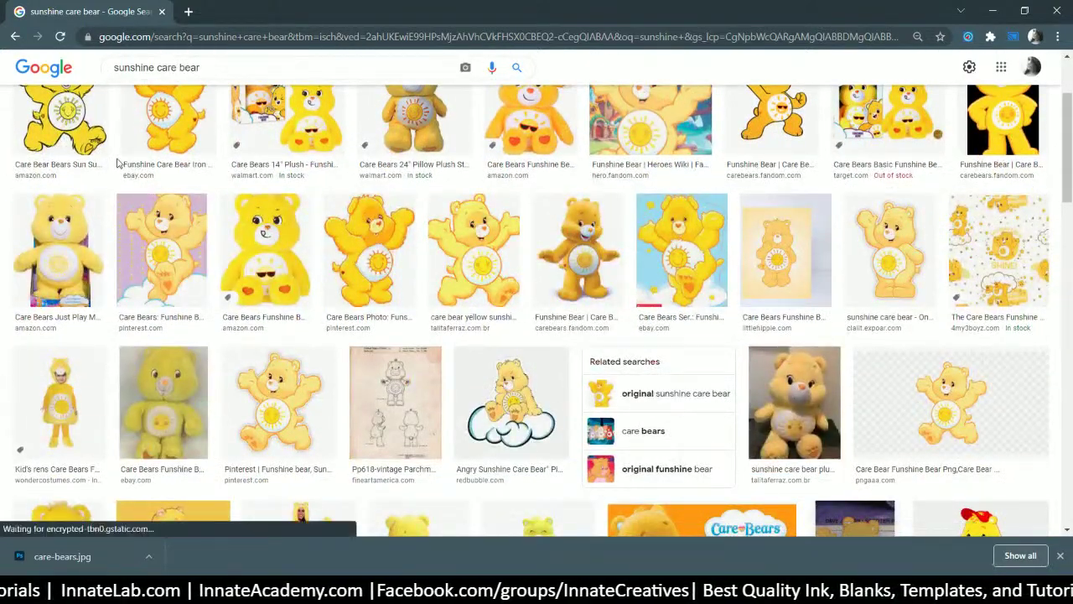
{"action": "scroll", "coordinate": [118, 167], "scroll_direction": "down", "scroll_amount": 3}
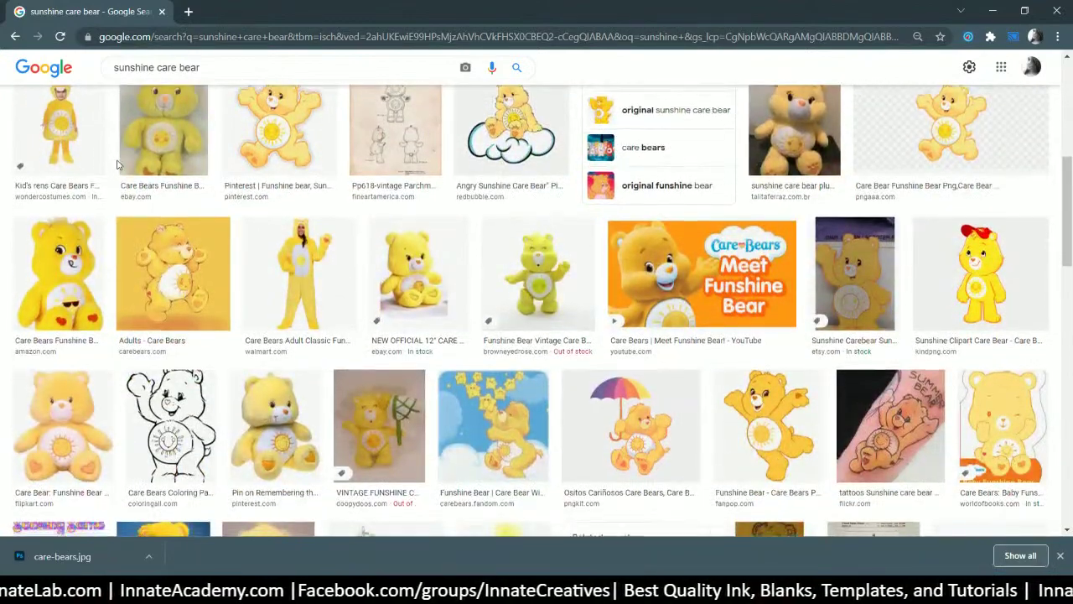
{"action": "scroll", "coordinate": [119, 166], "scroll_direction": "down", "scroll_amount": 3}
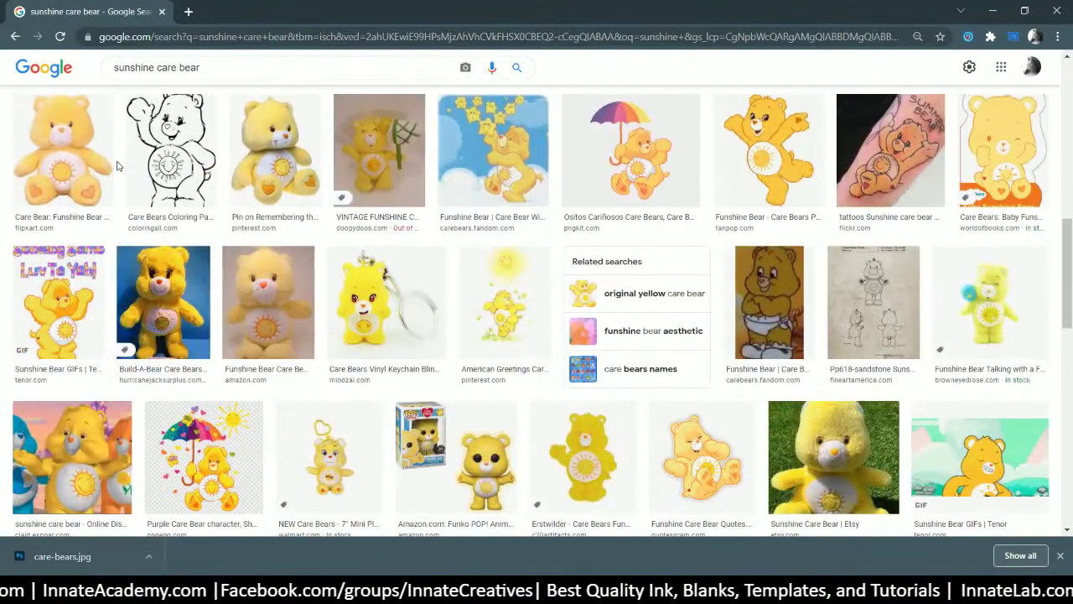
{"action": "scroll", "coordinate": [118, 167], "scroll_direction": "up", "scroll_amount": 8}
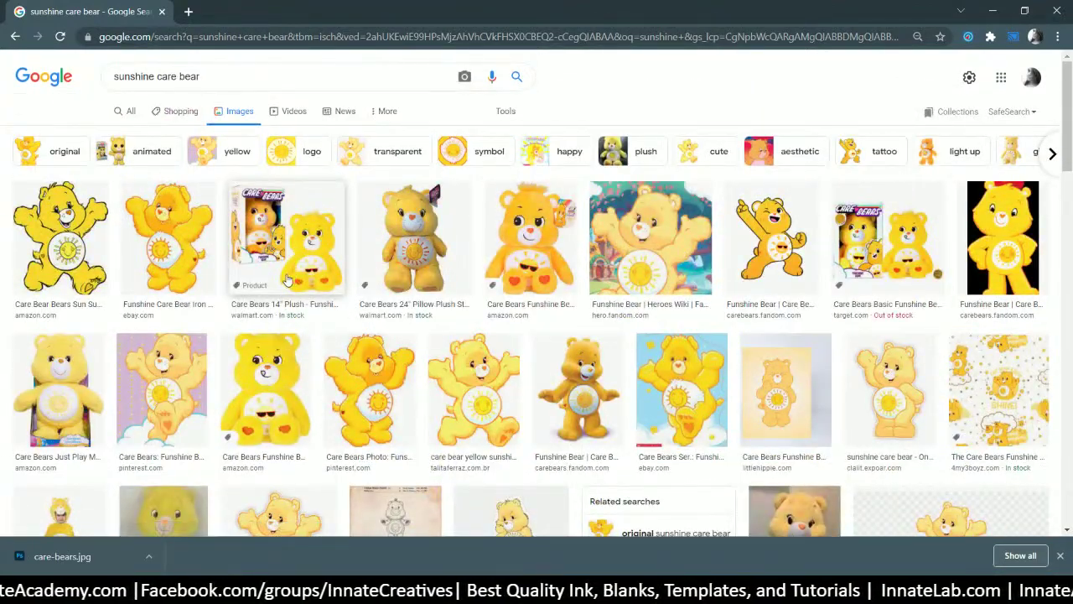
{"action": "left_click", "coordinate": [187, 265]}
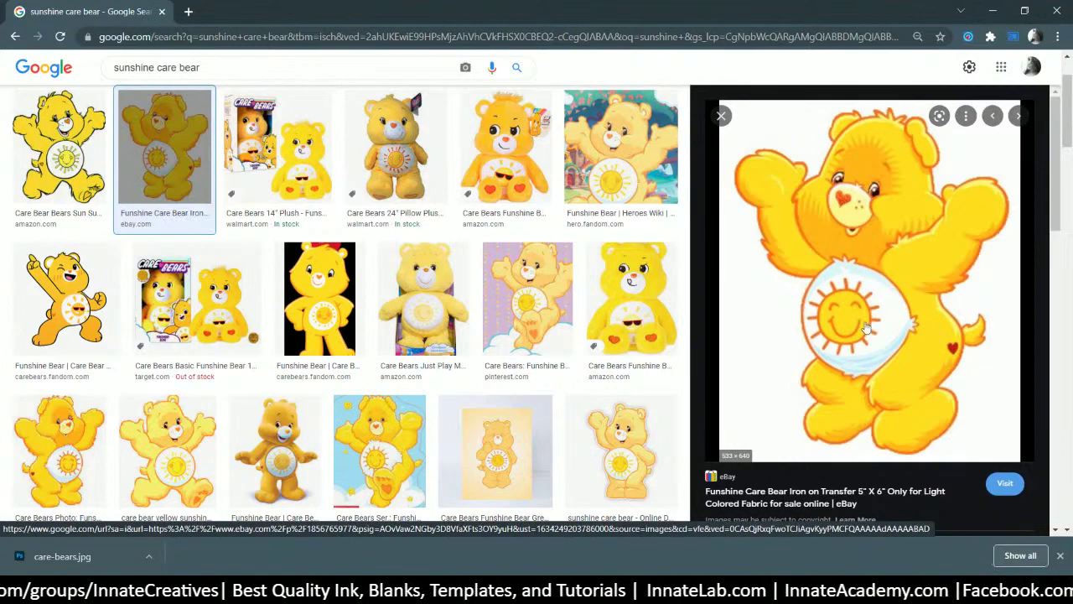
{"action": "scroll", "coordinate": [331, 249], "scroll_direction": "down", "scroll_amount": 6}
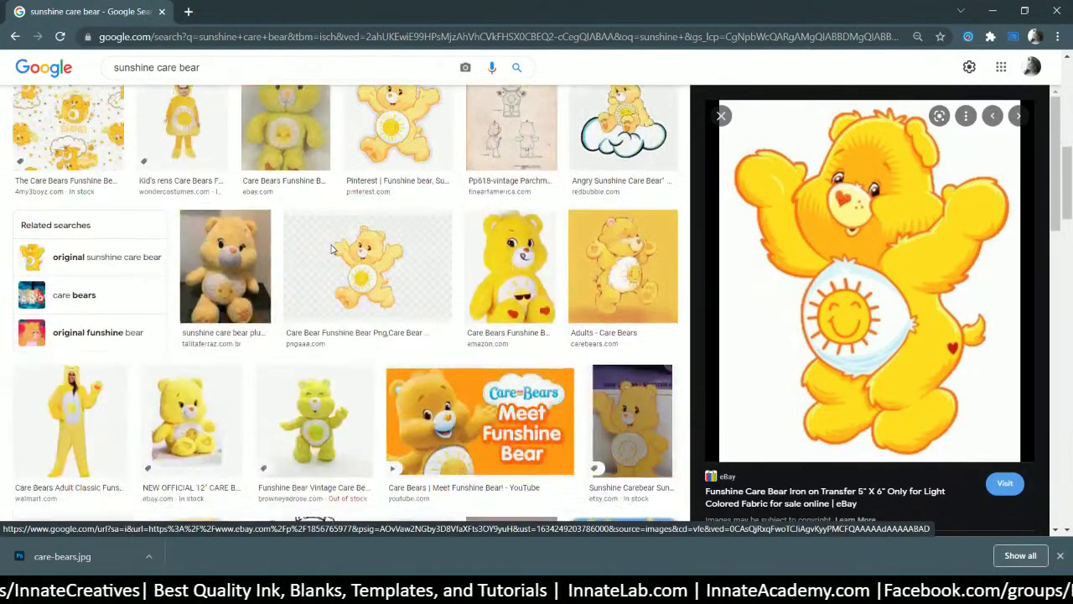
{"action": "scroll", "coordinate": [331, 249], "scroll_direction": "up", "scroll_amount": 3}
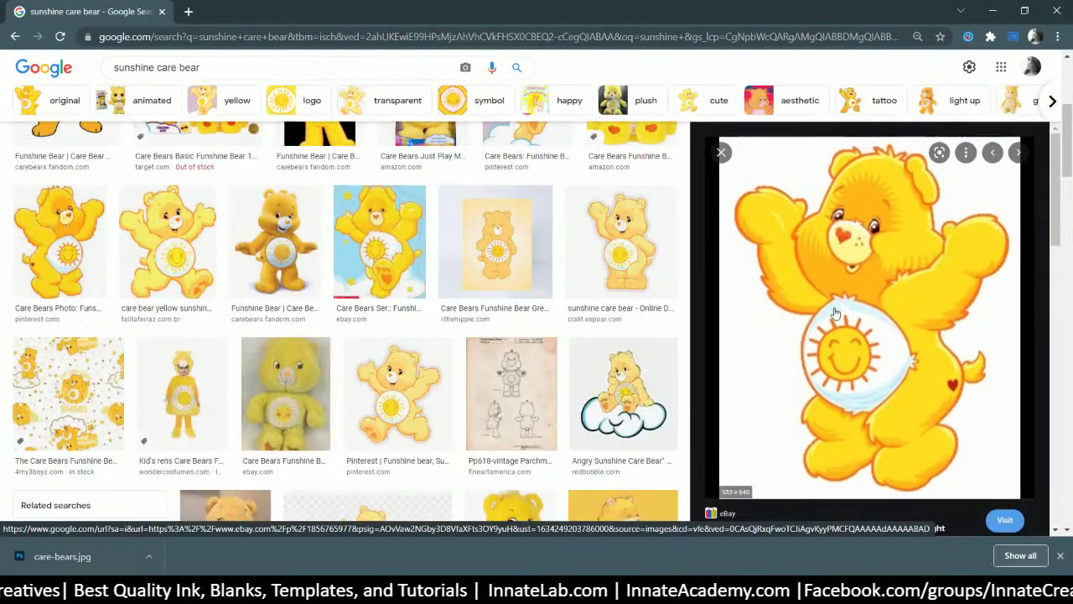
{"action": "left_click", "coordinate": [59, 248]}
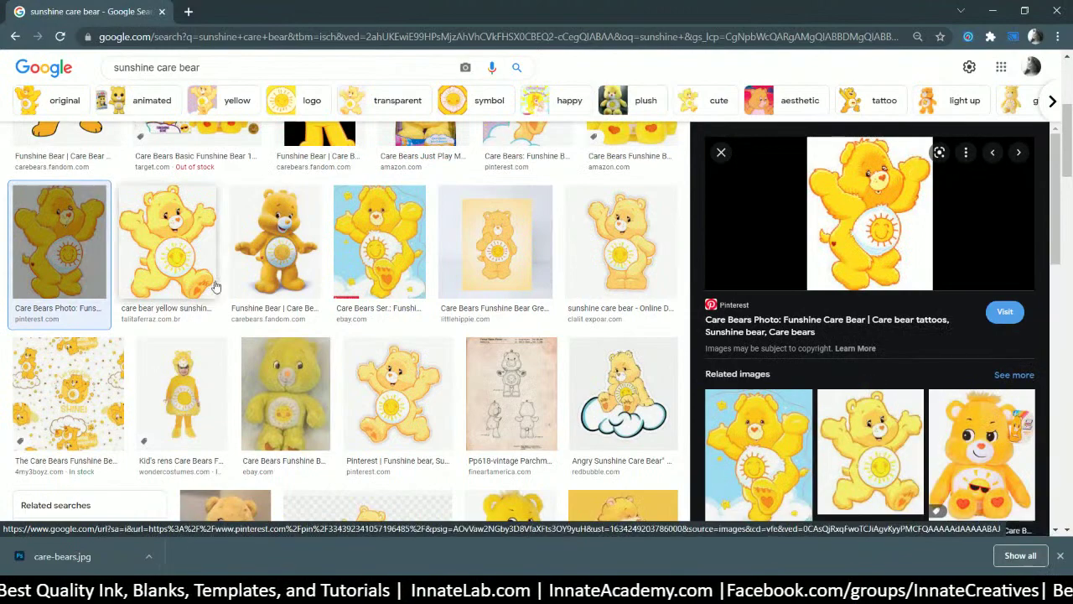
{"action": "scroll", "coordinate": [214, 287], "scroll_direction": "up", "scroll_amount": 4}
Step: Open the eBay Funshine Care Bear iron-on image in its own tab and save it as bear.jpg in the misc folder
{"action": "left_click", "coordinate": [178, 237]}
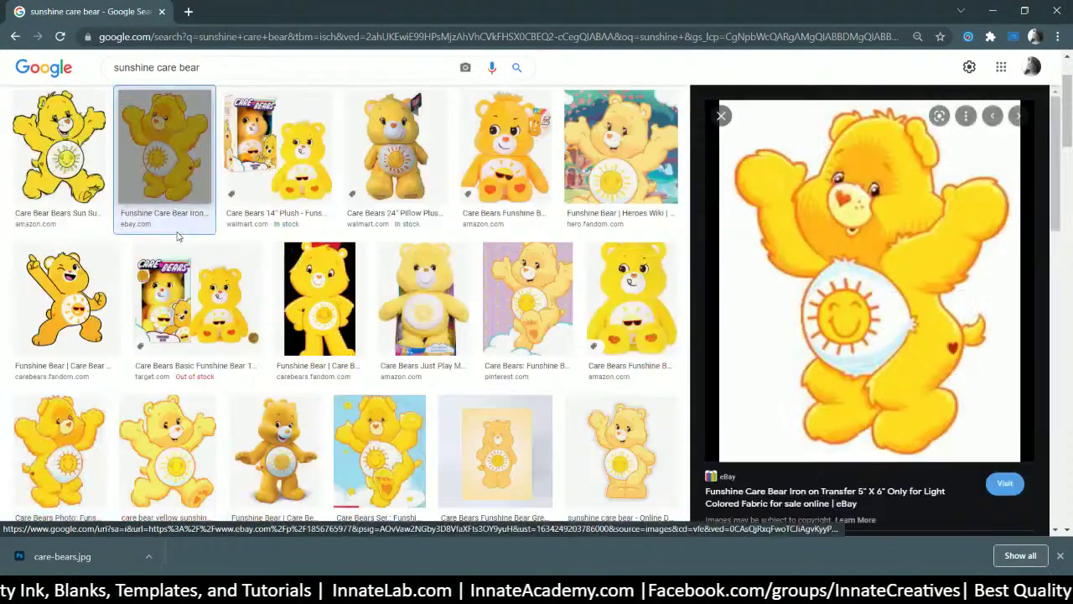
{"action": "right_click", "coordinate": [844, 242]}
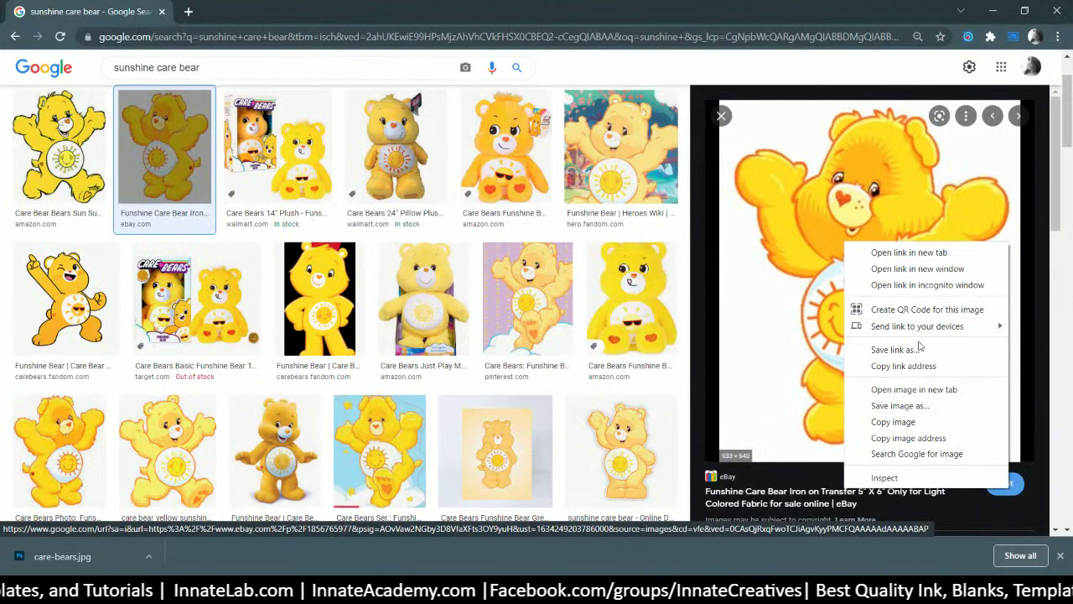
{"action": "left_click", "coordinate": [918, 389]}
{"action": "left_click", "coordinate": [251, 11]}
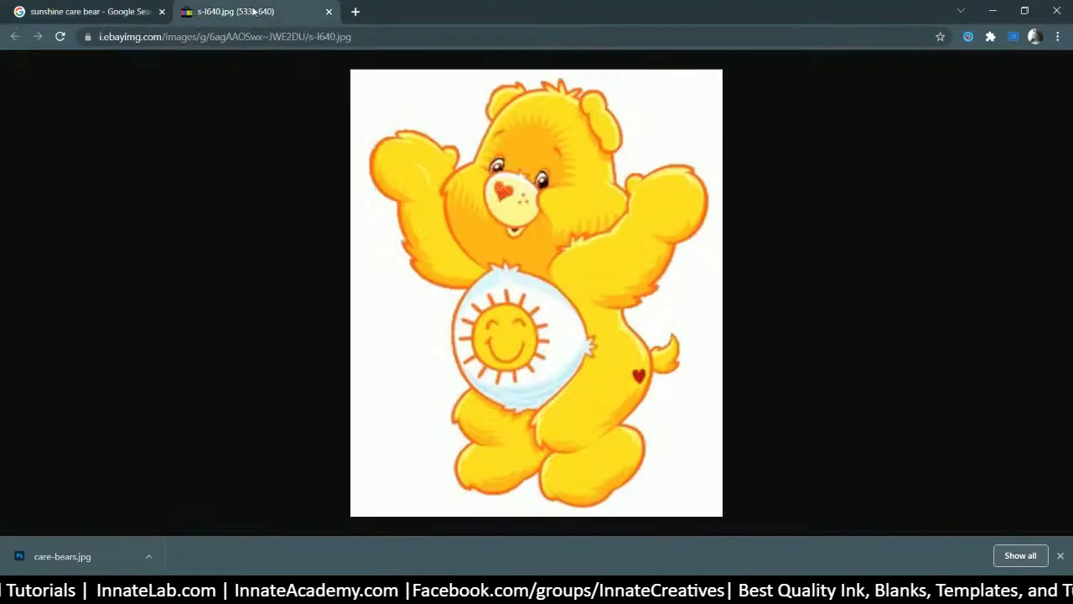
{"action": "right_click", "coordinate": [585, 199]}
{"action": "left_click", "coordinate": [698, 223]}
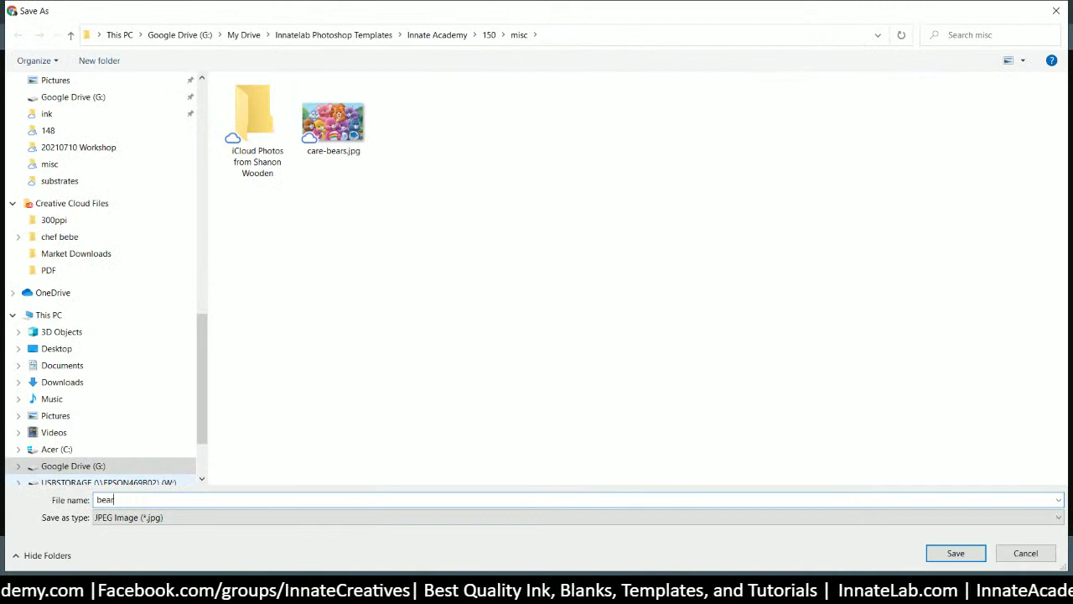
{"action": "key", "text": "Return"}
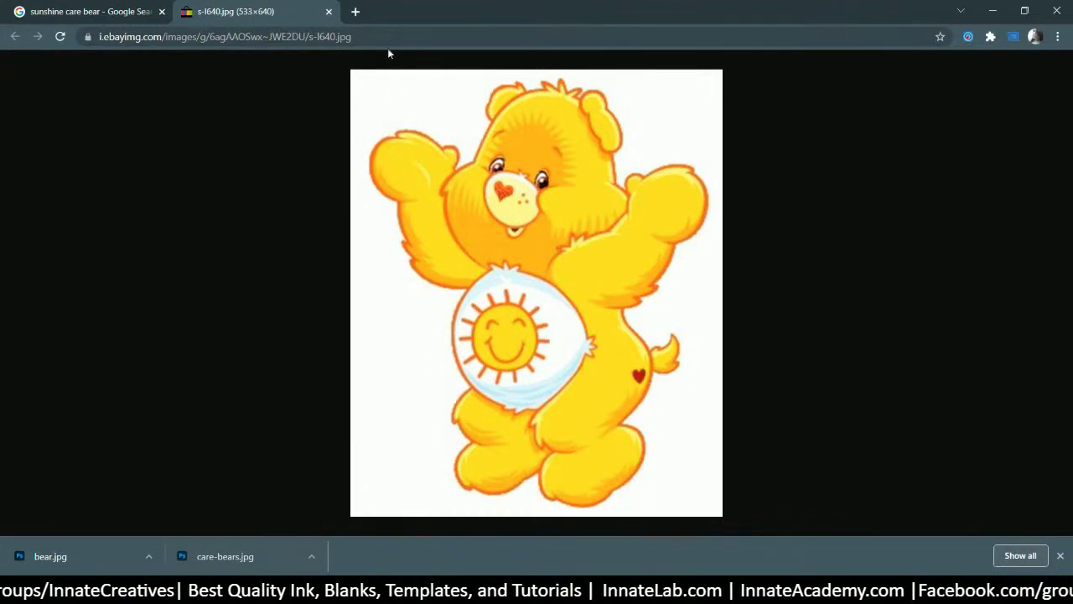
Step: Open the remove.bg website in a new browser tab
{"action": "left_click", "coordinate": [357, 12]}
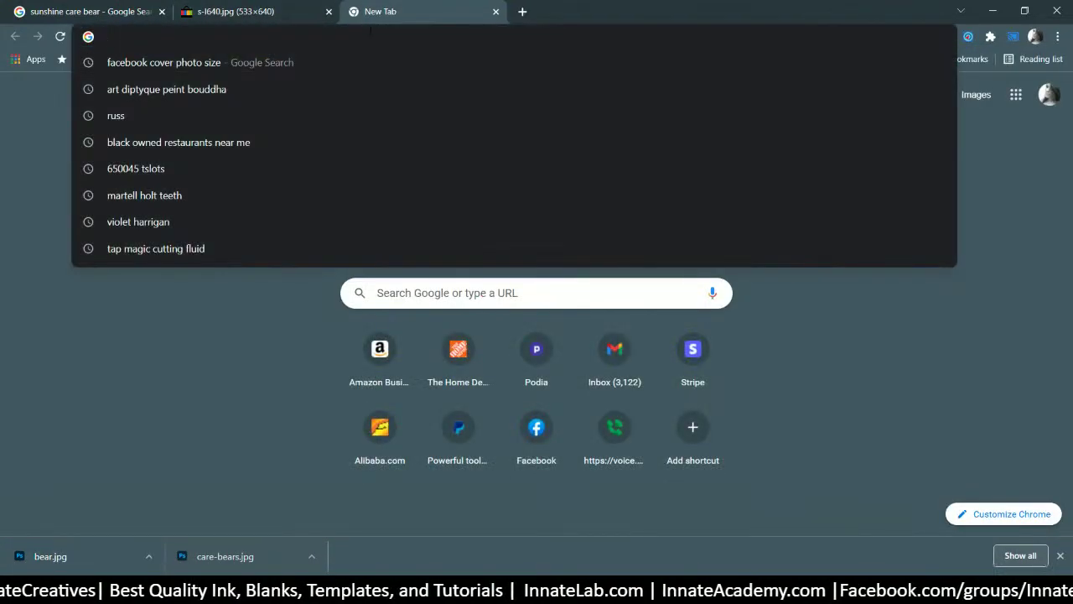
{"action": "type", "text": "are"}
{"action": "key", "text": "BackSpace"}
{"action": "key", "text": "BackSpace"}
{"action": "key", "text": "BackSpace"}
{"action": "type", "text": "re"}
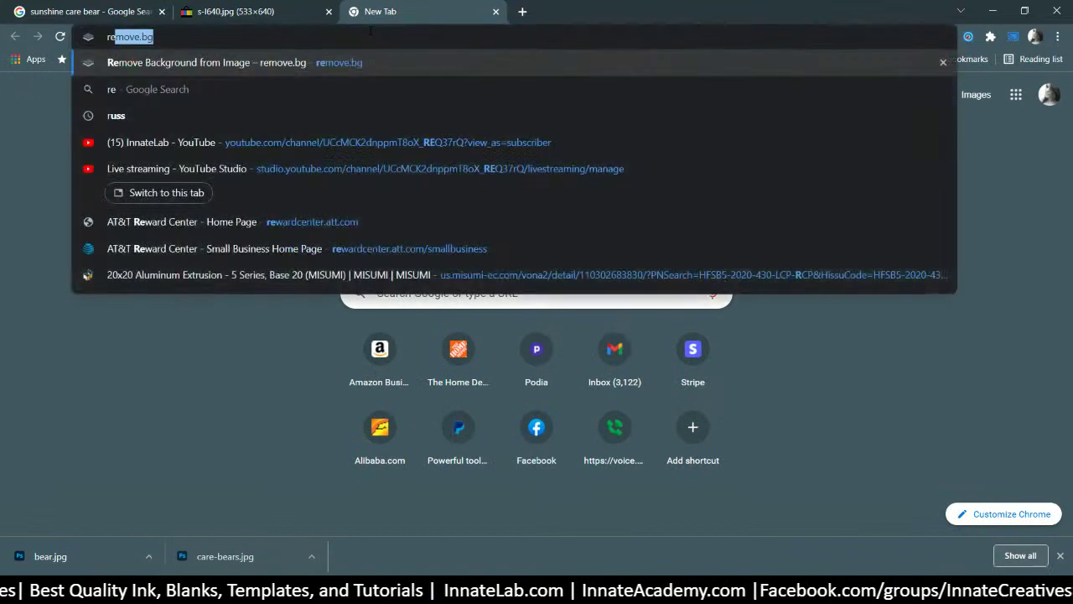
{"action": "type", "text": "mo"}
{"action": "key", "text": "Return"}
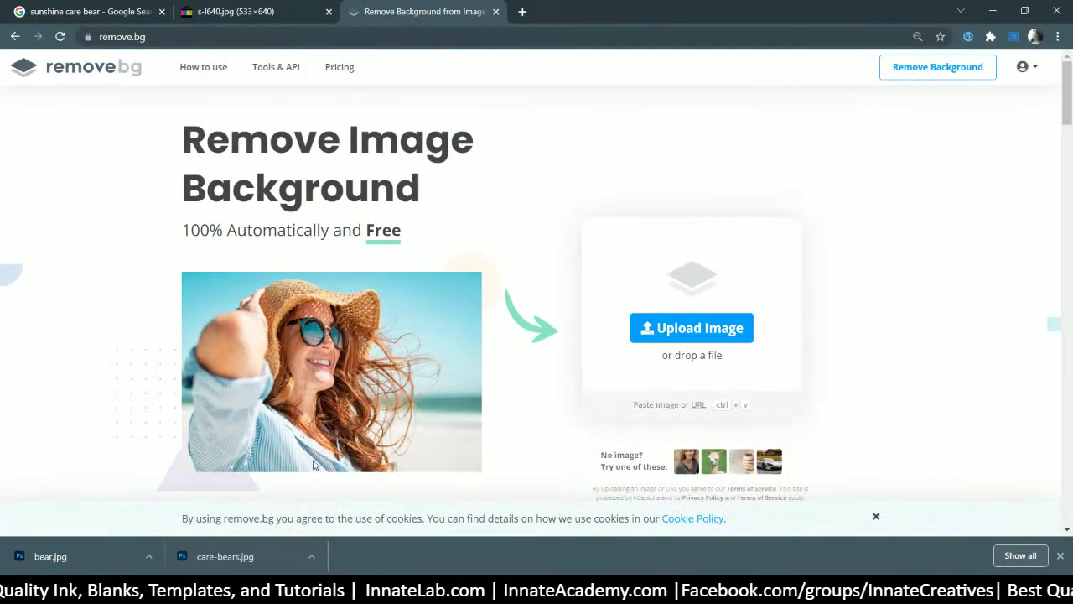
Step: Upload bear.jpg for background removal and save the preview-size cutout as bear-removebg-preview.png
{"action": "left_click_drag", "start_coordinate": [52, 558], "coordinate": [297, 341]}
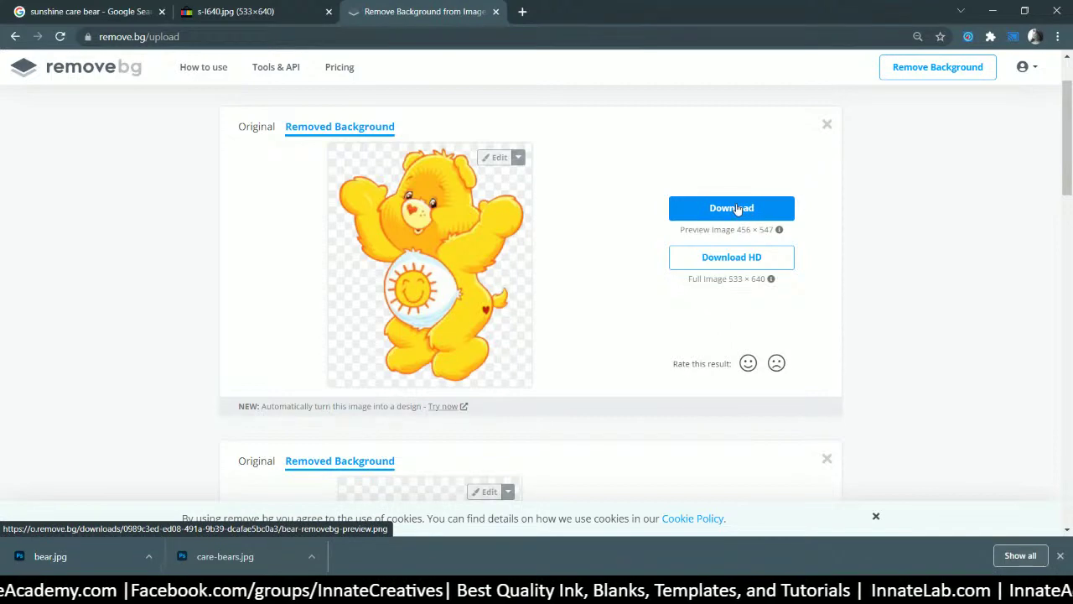
{"action": "left_click", "coordinate": [708, 209]}
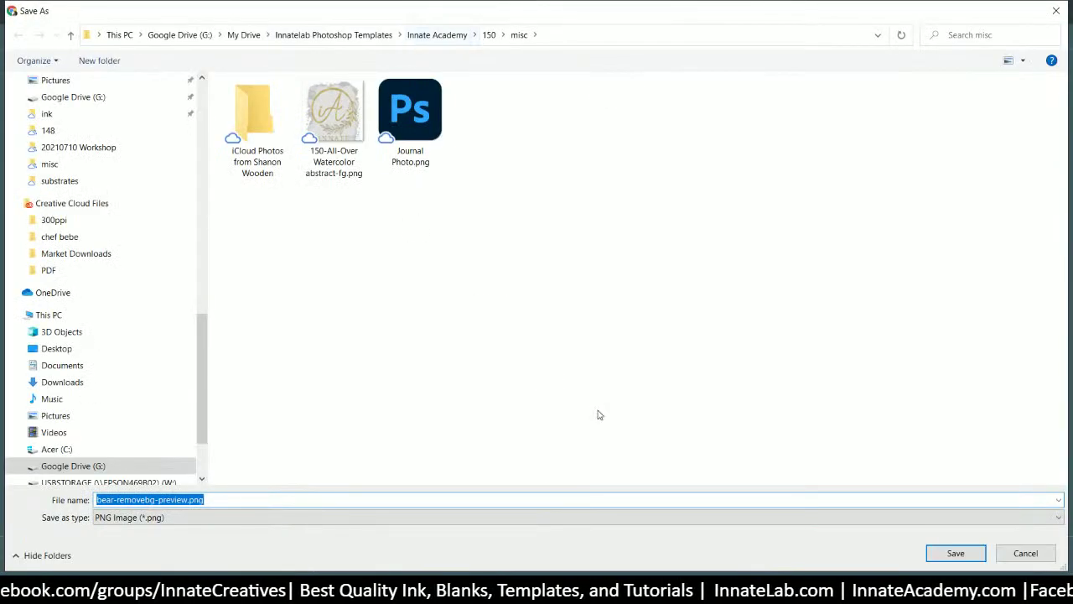
{"action": "left_click", "coordinate": [956, 554]}
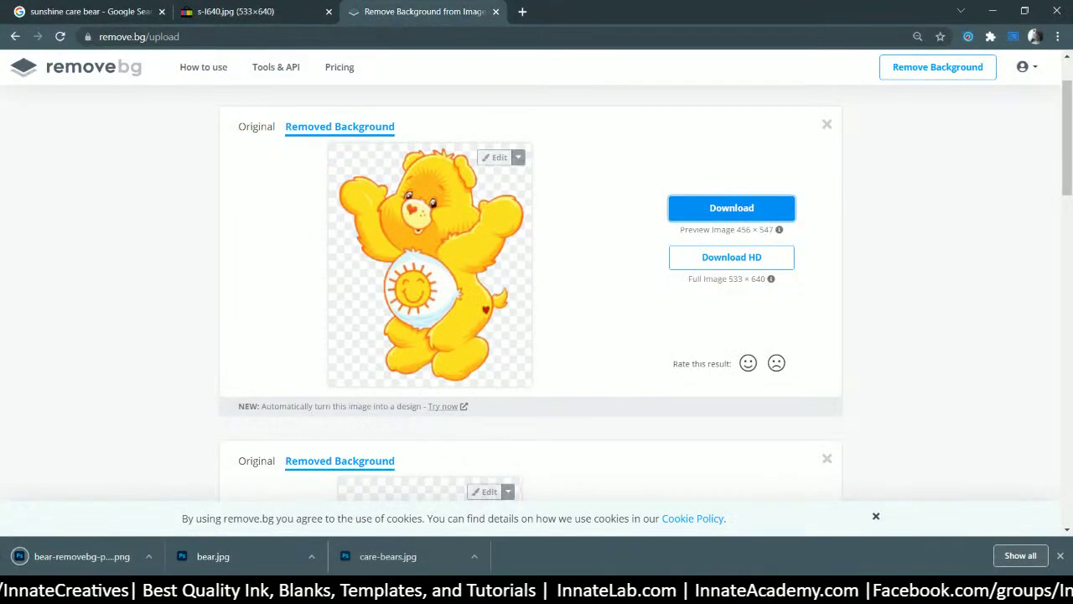
Step: Return to Photoshop, open the contents of the shirt's Logo smart object and hide the Innate Academy gold glitter logo layer
{"action": "key", "text": "alt+Tab"}
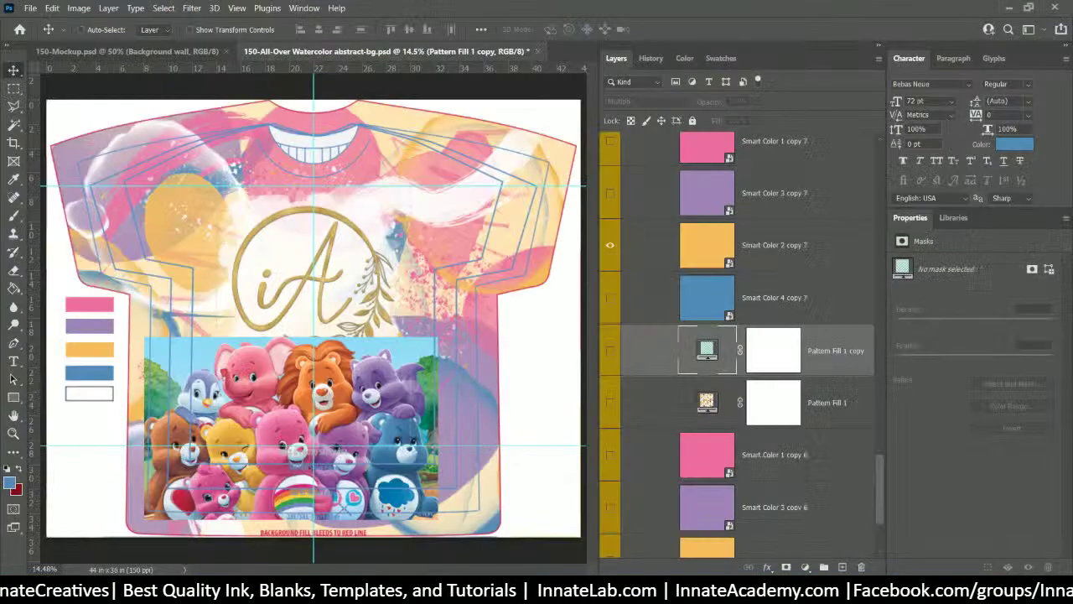
{"action": "right_click", "coordinate": [331, 276]}
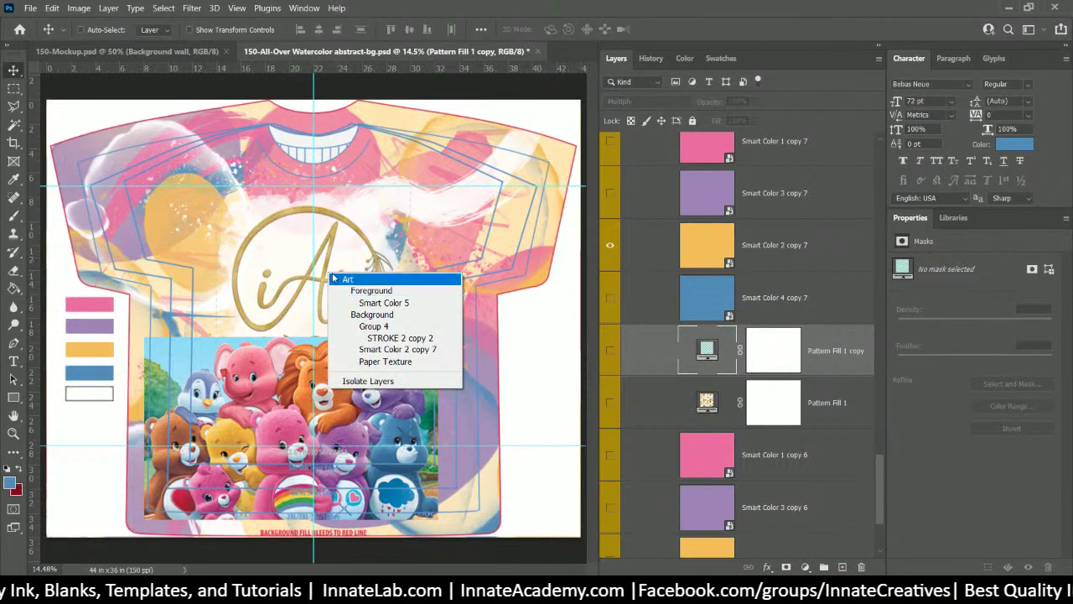
{"action": "right_click", "coordinate": [324, 284]}
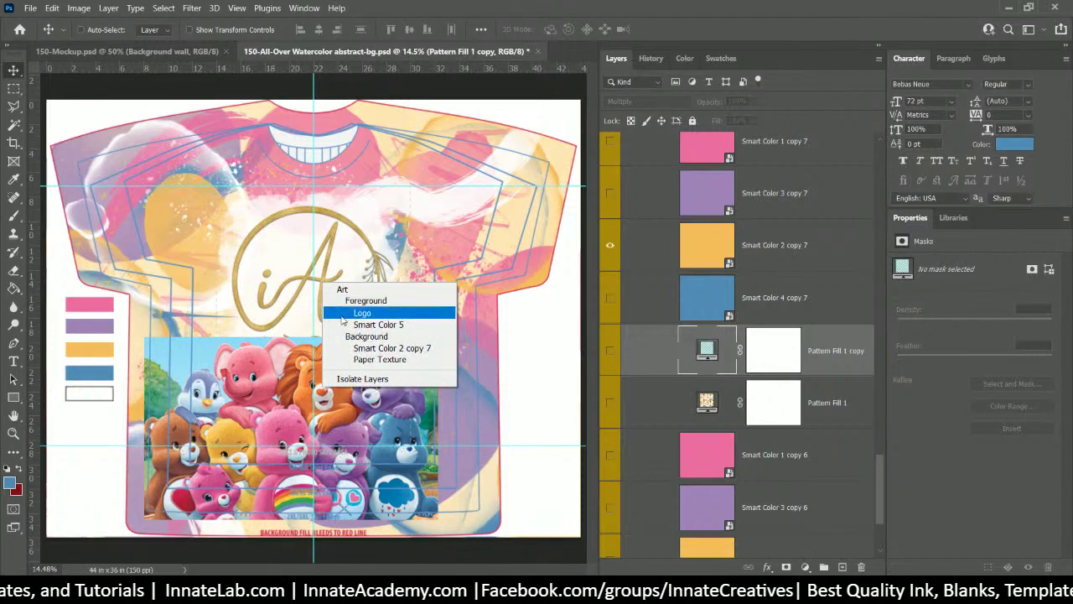
{"action": "left_click", "coordinate": [343, 312]}
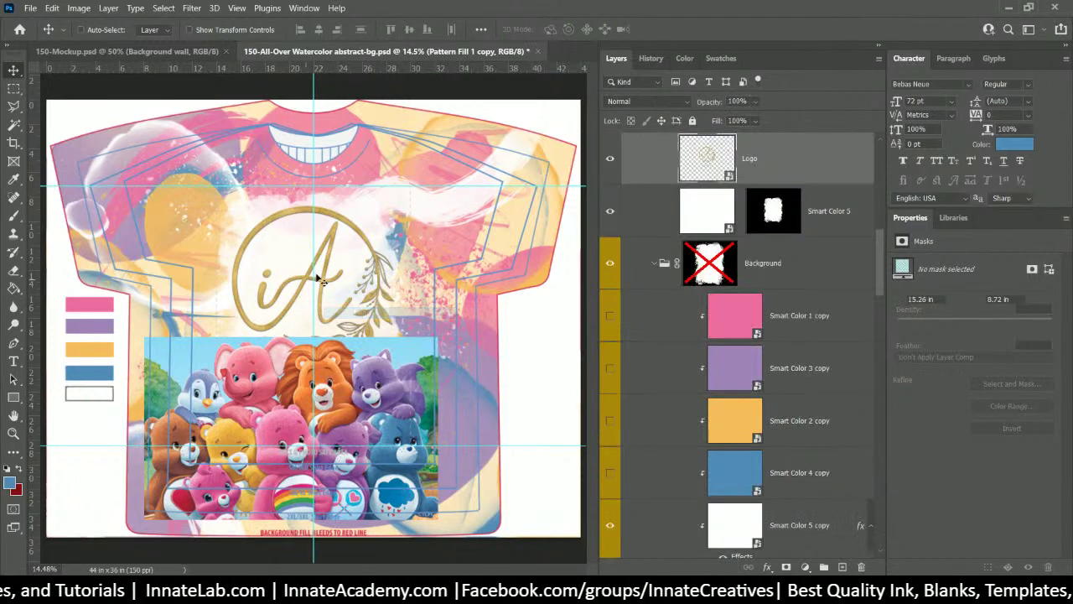
{"action": "double_click", "coordinate": [710, 159]}
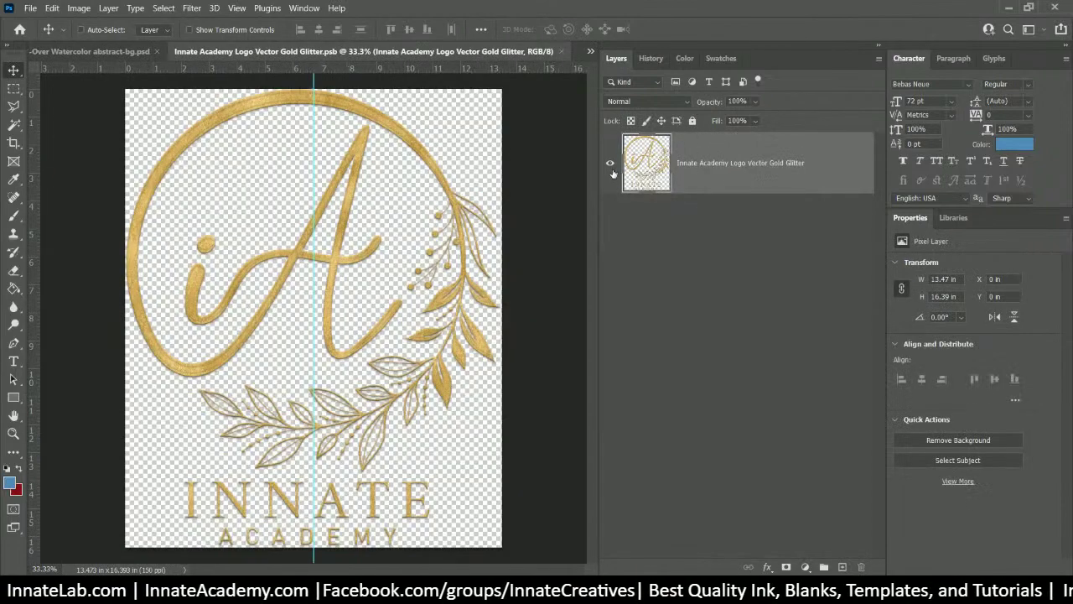
{"action": "left_click", "coordinate": [613, 174]}
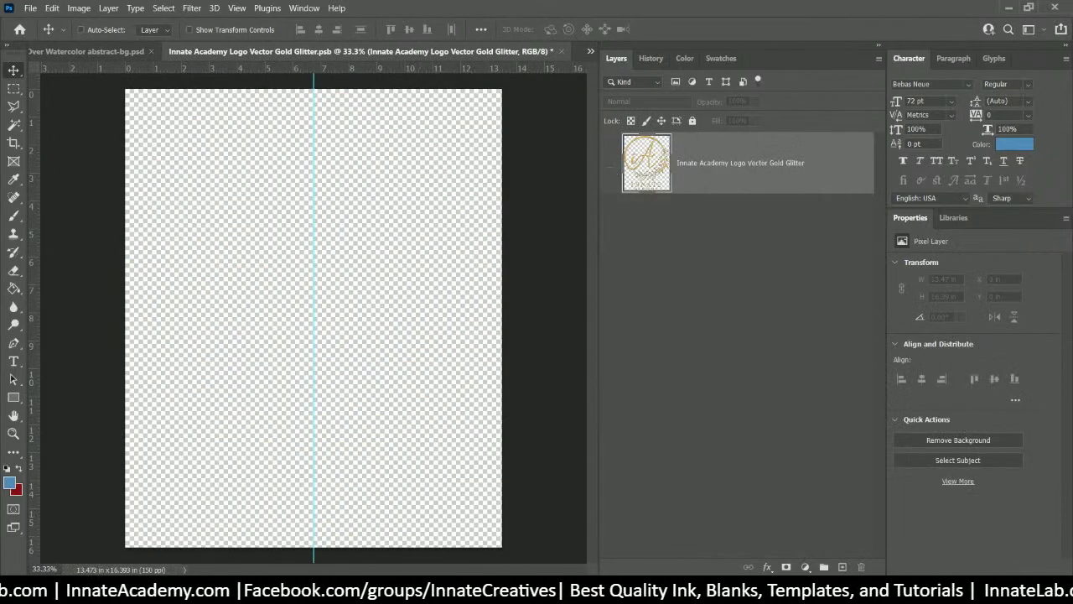
Step: Place the downloaded bear-removebg-preview.png cutout from the browser into the Logo smart object document
{"action": "mouse_move", "coordinate": [464, 599]}
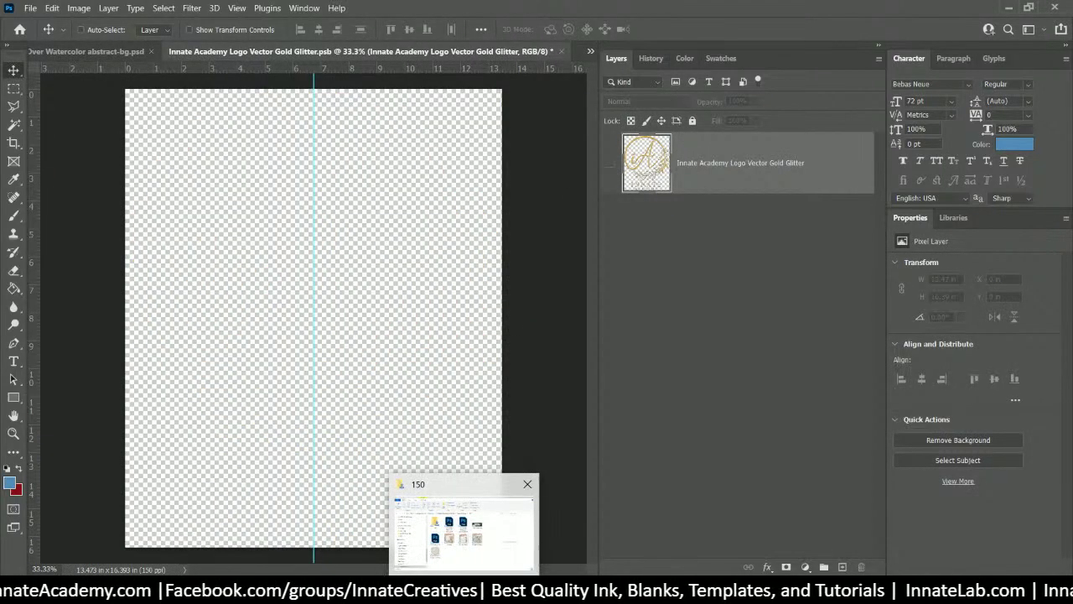
{"action": "left_click", "coordinate": [611, 512]}
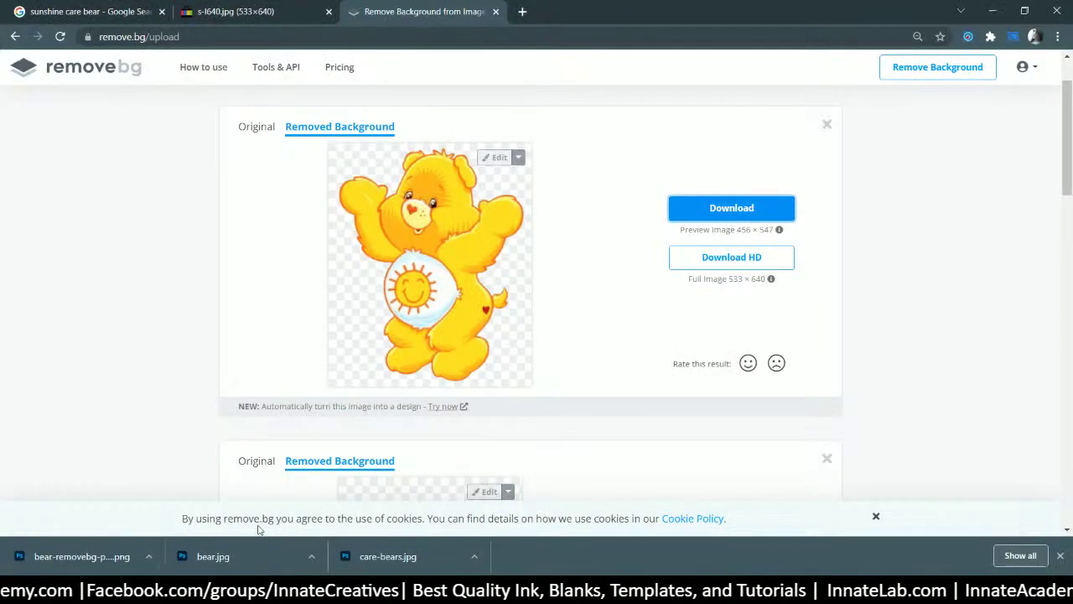
{"action": "left_click_drag", "start_coordinate": [83, 562], "coordinate": [389, 405]}
{"action": "left_click_drag", "start_coordinate": [364, 331], "coordinate": [302, 233]}
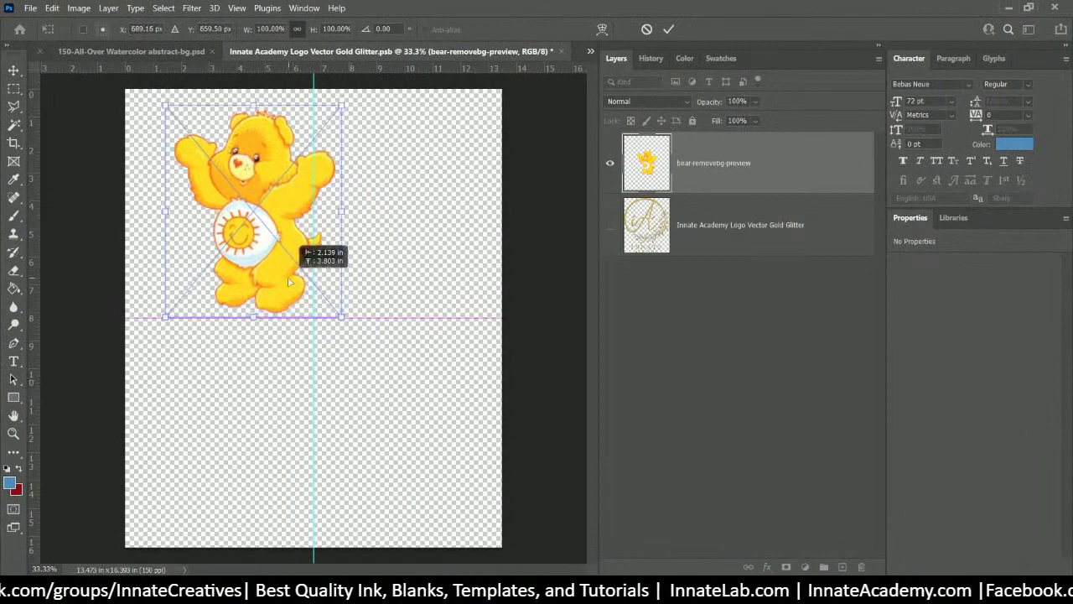
Step: Scale the placed bear to about 195%, center it on the vertical guide, and save and close the logo document
{"action": "left_click_drag", "start_coordinate": [338, 316], "coordinate": [510, 467]}
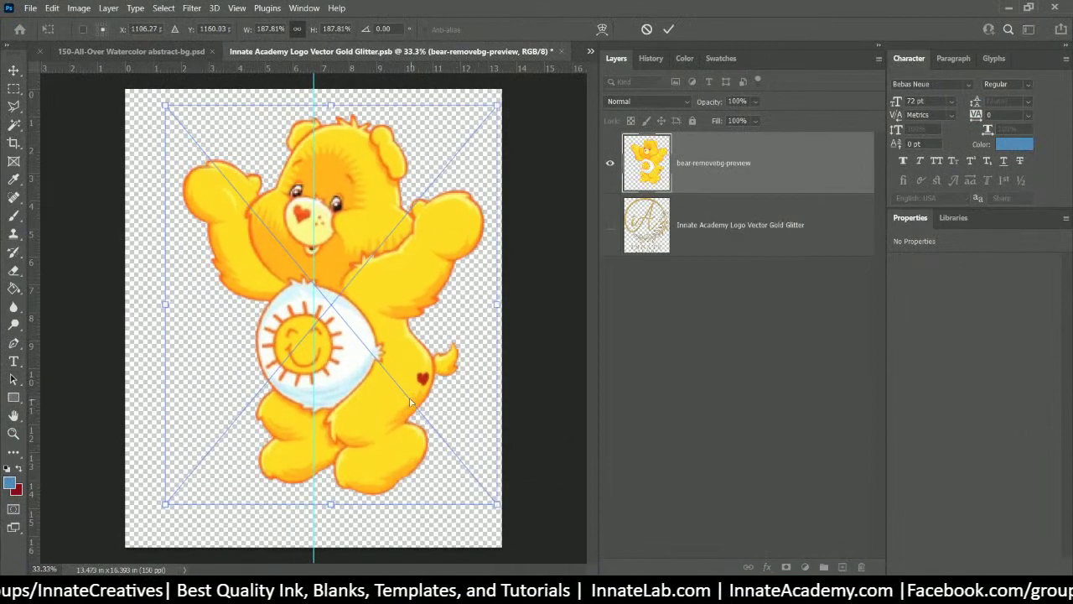
{"action": "left_click_drag", "start_coordinate": [428, 401], "coordinate": [392, 416]}
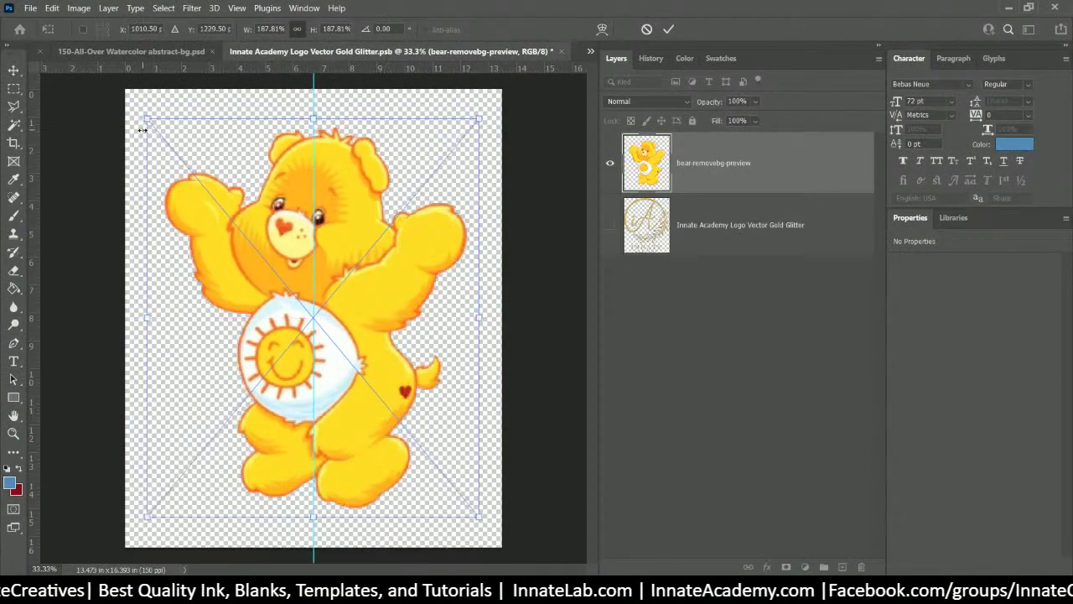
{"action": "left_click_drag", "start_coordinate": [146, 119], "coordinate": [136, 104]}
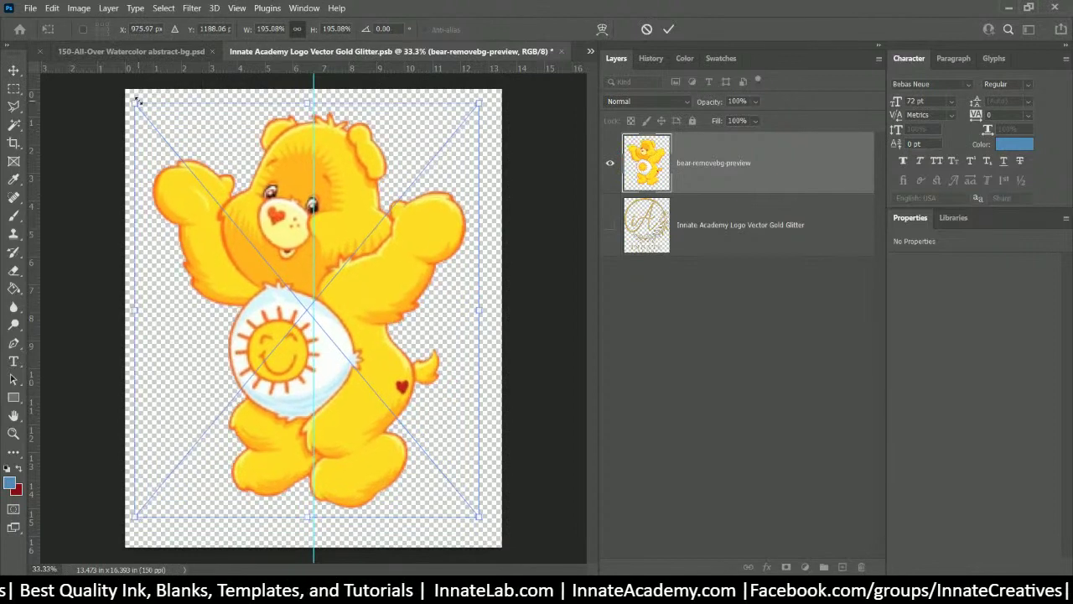
{"action": "left_click_drag", "start_coordinate": [261, 187], "coordinate": [268, 190]}
{"action": "key", "text": "Return"}
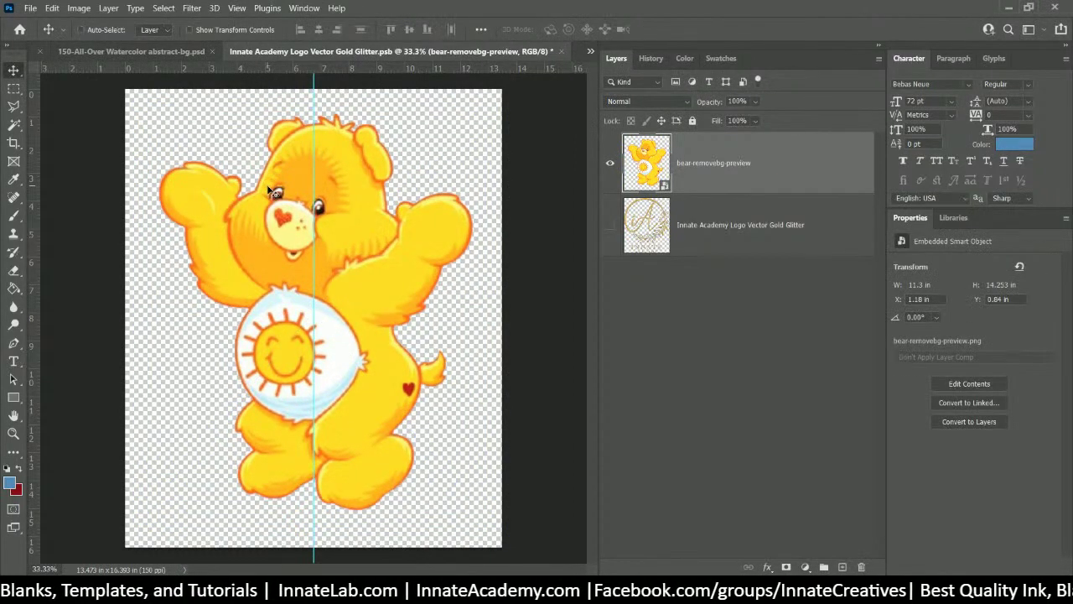
{"action": "left_click", "coordinate": [561, 51]}
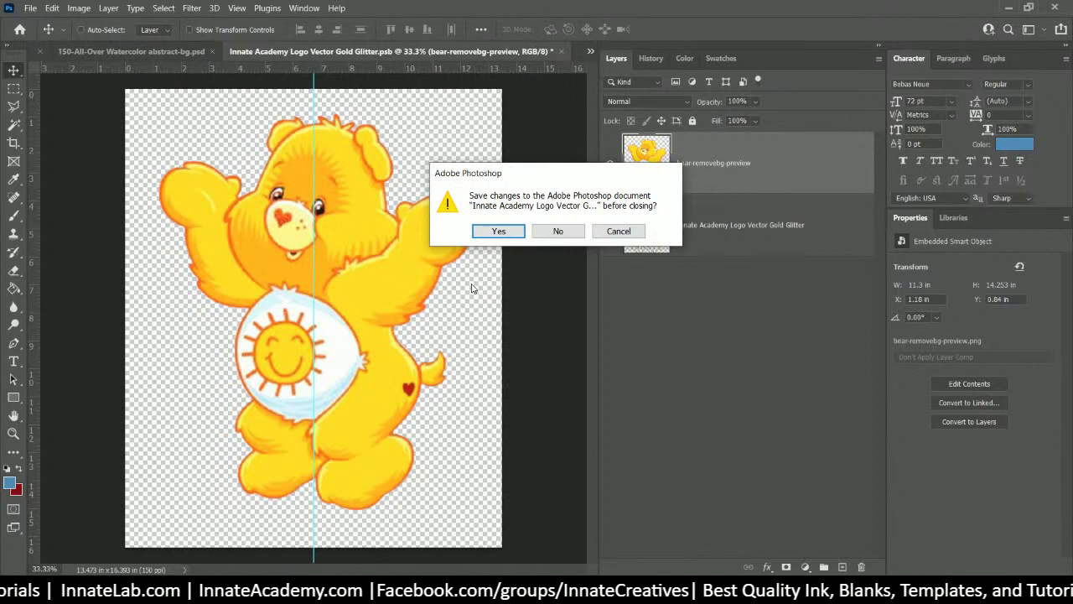
{"action": "left_click", "coordinate": [498, 232]}
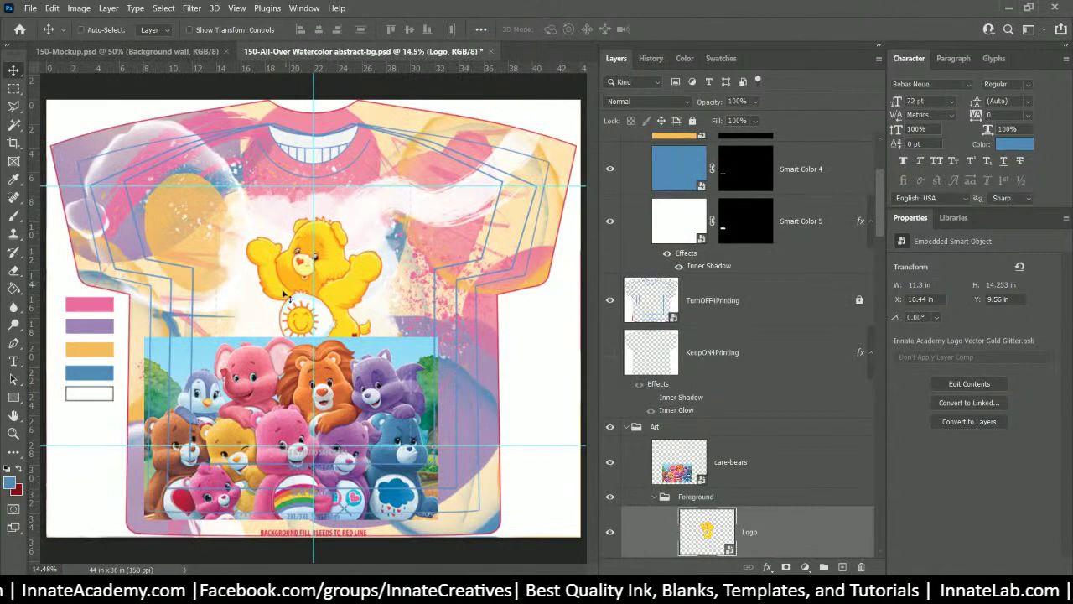
Step: Move the care-bears layer into the Background group, directly above the Paper Texture layer
{"action": "right_click", "coordinate": [406, 407]}
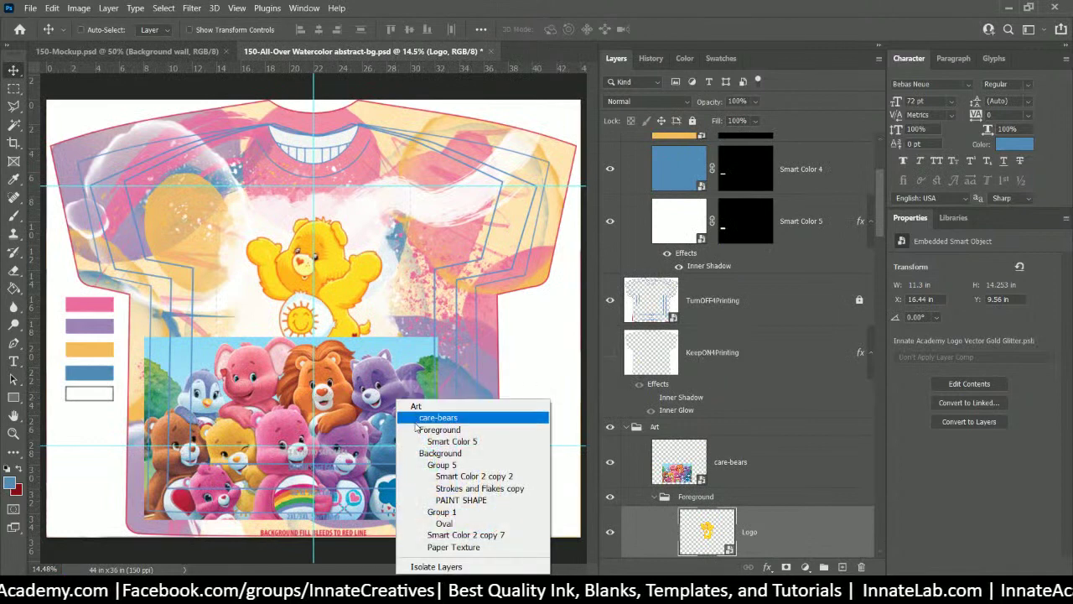
{"action": "left_click", "coordinate": [358, 431]}
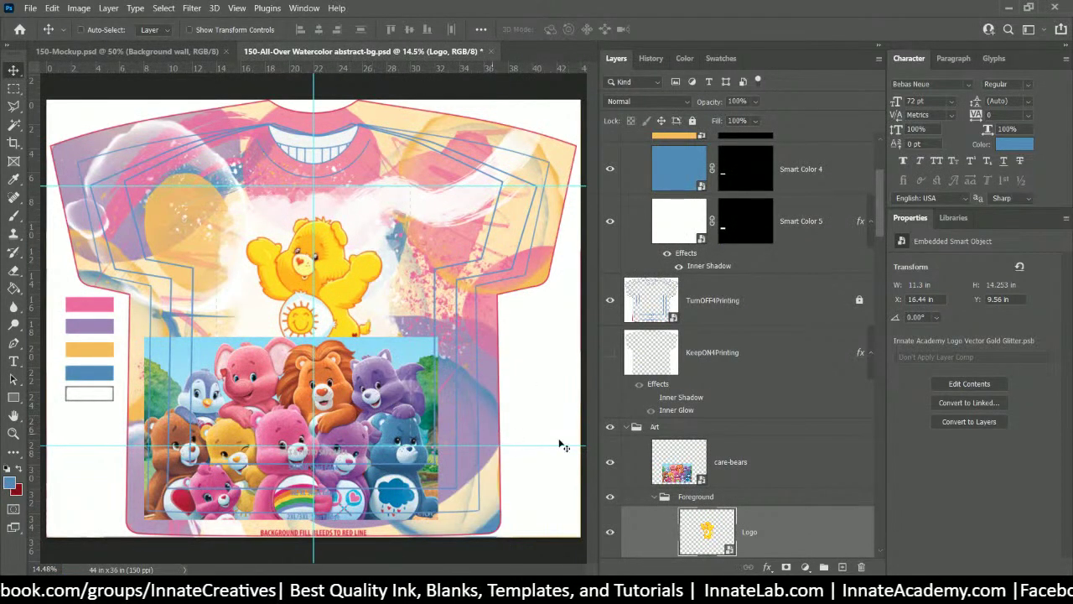
{"action": "scroll", "coordinate": [749, 462], "scroll_direction": "down", "scroll_amount": 4}
{"action": "scroll", "coordinate": [749, 419], "scroll_direction": "down", "scroll_amount": 20}
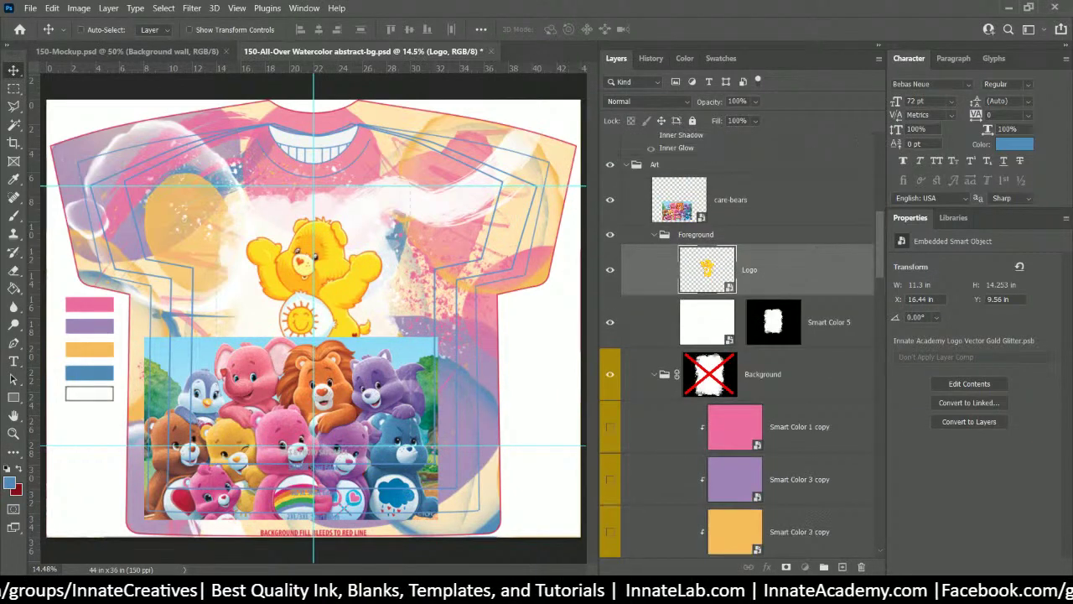
{"action": "scroll", "coordinate": [742, 335], "scroll_direction": "down", "scroll_amount": 15}
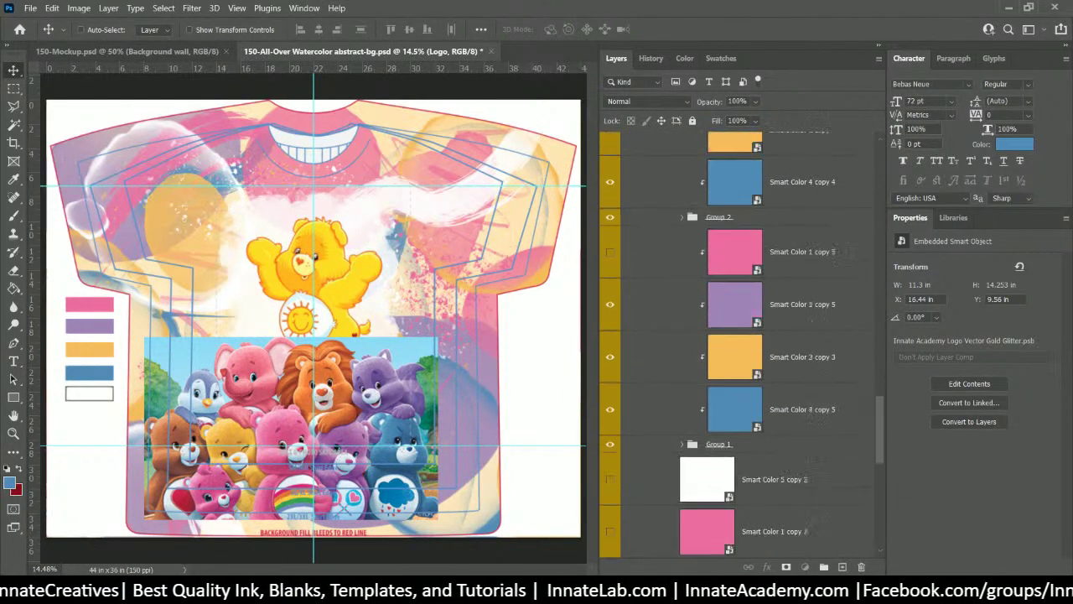
{"action": "left_click_drag", "start_coordinate": [678, 368], "coordinate": [678, 485]}
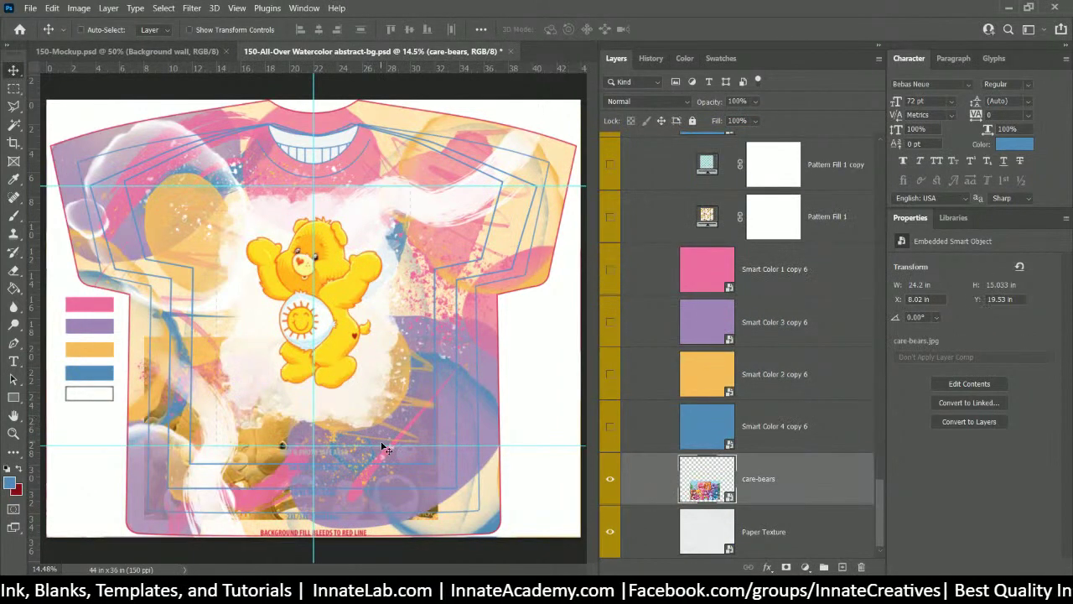
Step: Enlarge the care-bears image to about 62.8 by 39 in and position it to cover the whole shirt
{"action": "key", "text": "ctrl+t"}
{"action": "key", "text": "ctrl+minus"}
{"action": "key", "text": "ctrl+minus"}
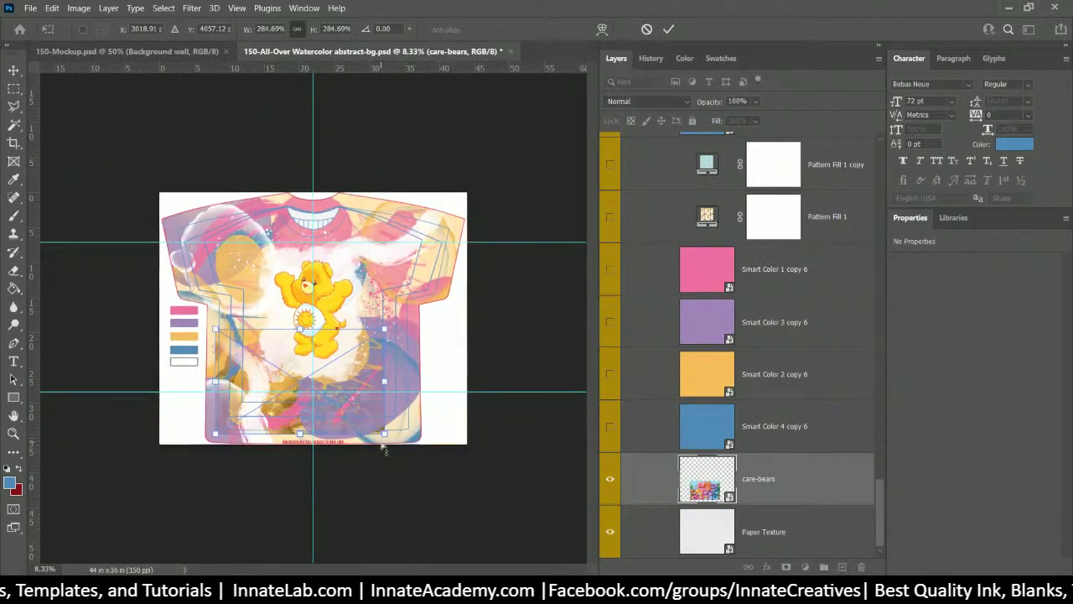
{"action": "left_click_drag", "start_coordinate": [387, 327], "coordinate": [718, 120]}
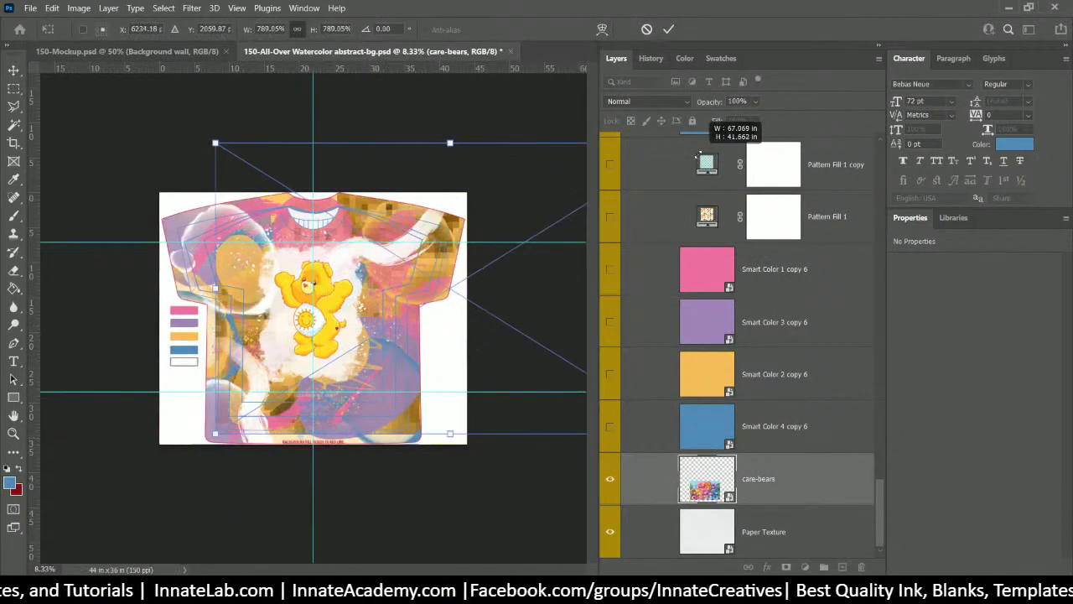
{"action": "left_click_drag", "start_coordinate": [319, 359], "coordinate": [211, 397]}
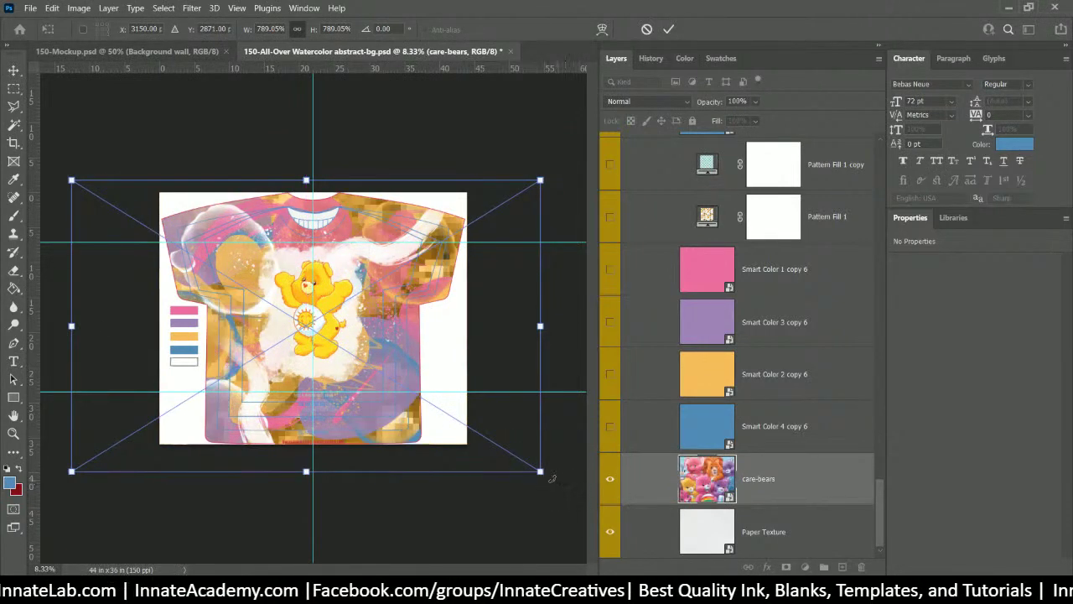
{"action": "left_click_drag", "start_coordinate": [540, 471], "coordinate": [513, 450]}
{"action": "left_click_drag", "start_coordinate": [337, 355], "coordinate": [364, 361]}
{"action": "key", "text": "Return"}
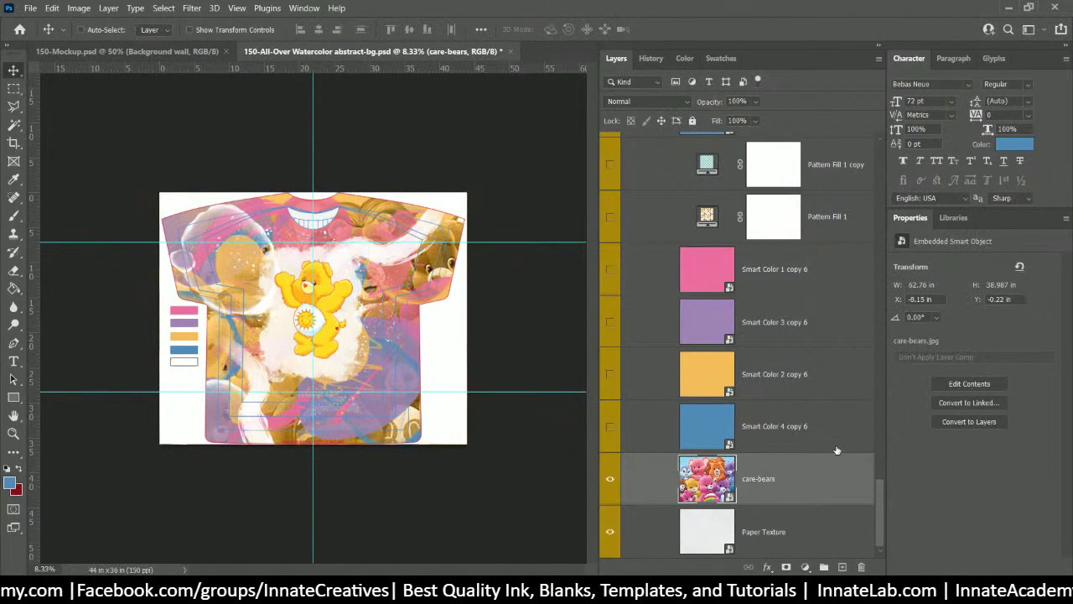
Step: Hide the smart color layer that tints the care-bears image yellow in the Background group
{"action": "scroll", "coordinate": [721, 431], "scroll_direction": "up", "scroll_amount": 1}
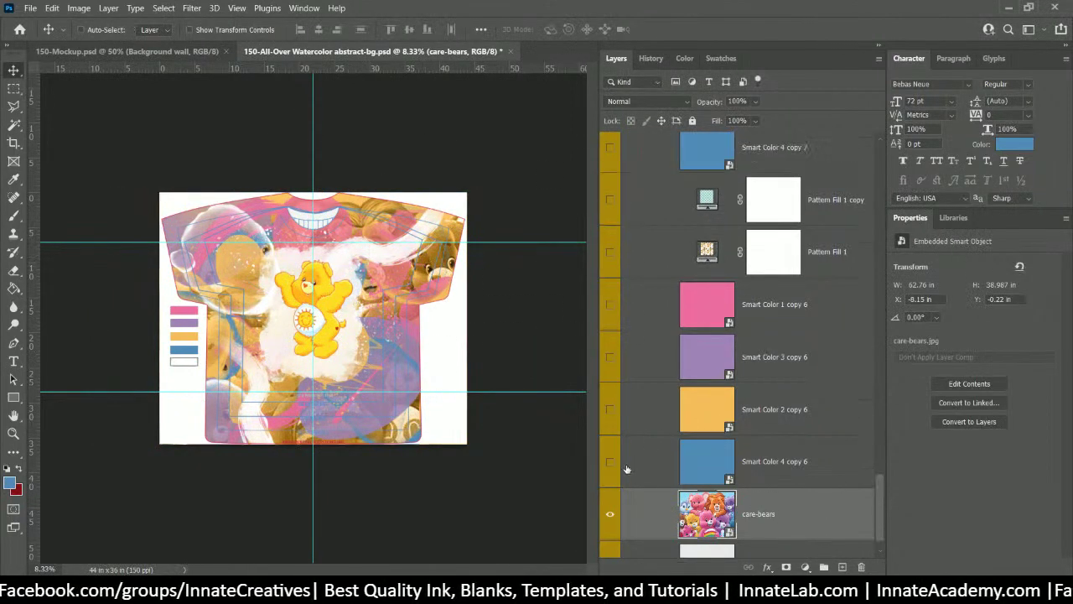
{"action": "scroll", "coordinate": [611, 469], "scroll_direction": "up", "scroll_amount": 5}
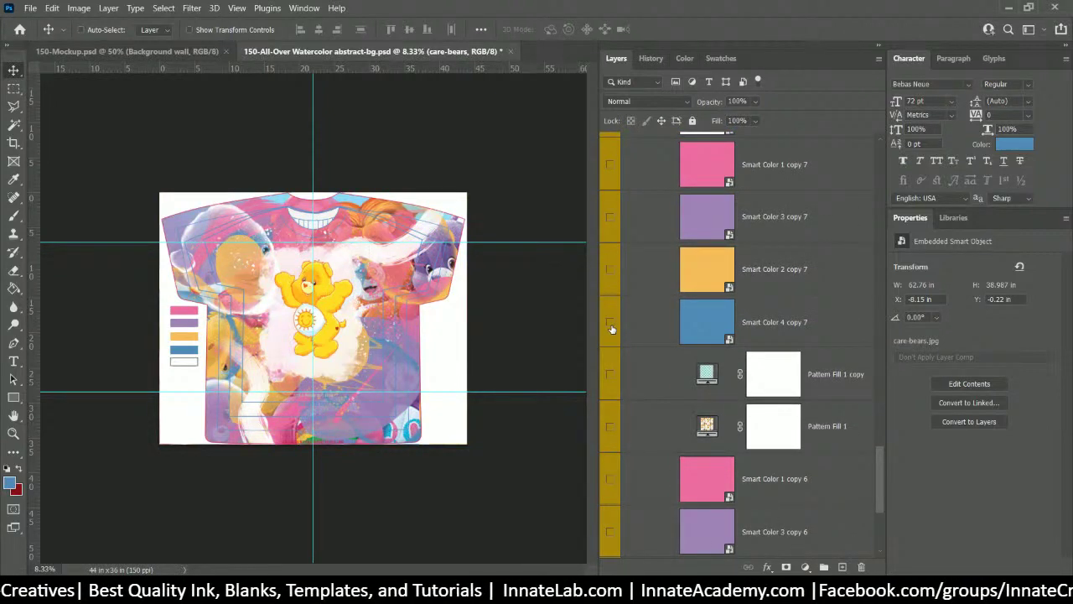
{"action": "scroll", "coordinate": [611, 329], "scroll_direction": "down", "scroll_amount": 3}
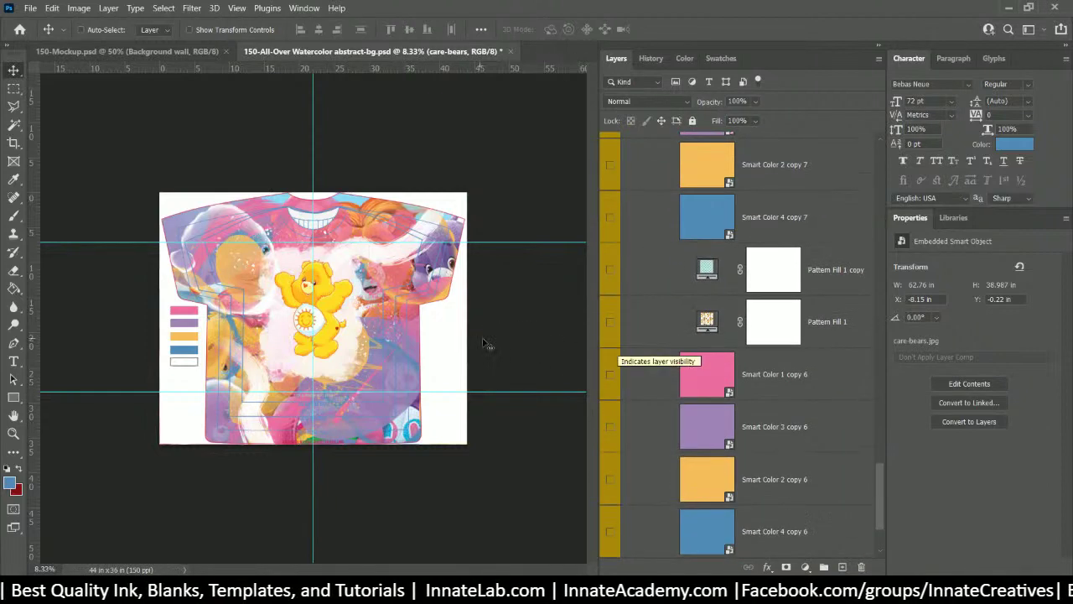
{"action": "scroll", "coordinate": [628, 507], "scroll_direction": "down", "scroll_amount": 2}
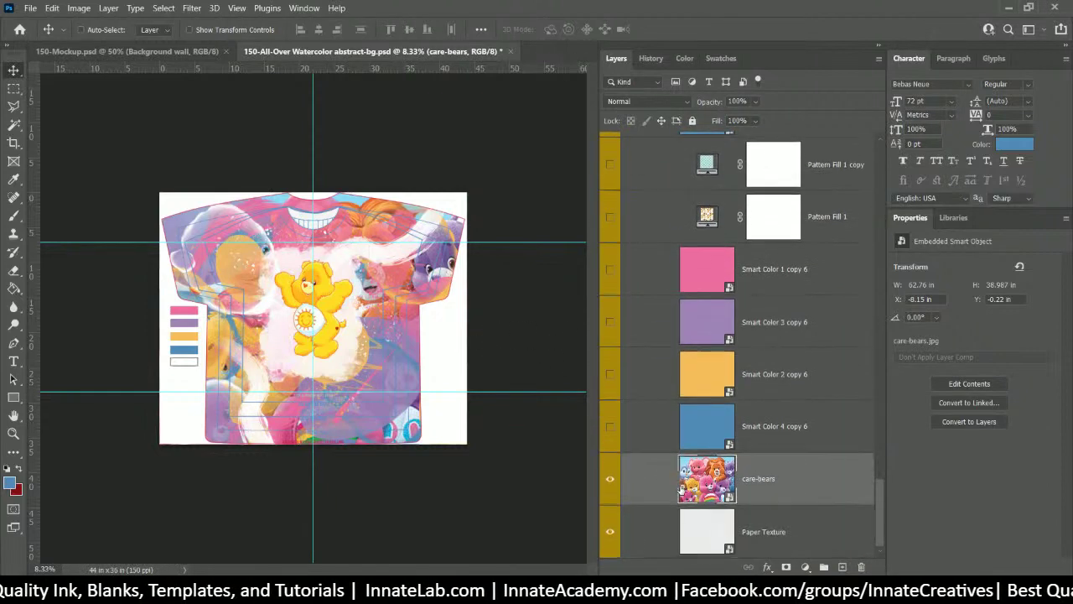
Step: Compare the shirt with and without the care-bears background image, leaving that layer hidden
{"action": "left_click", "coordinate": [611, 479]}
{"action": "left_click", "coordinate": [612, 479]}
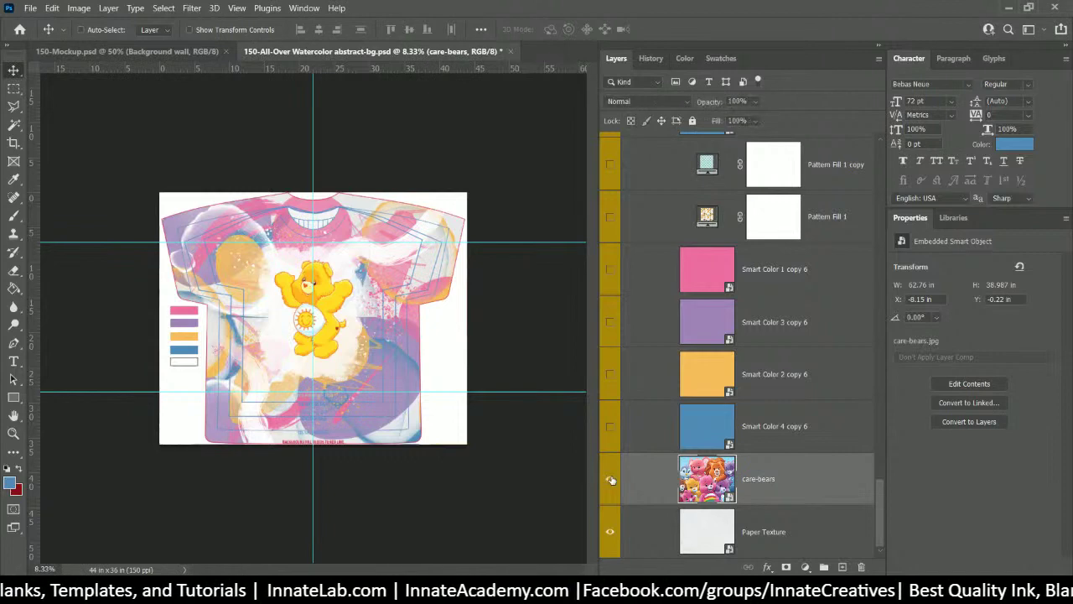
{"action": "left_click", "coordinate": [612, 479]}
{"action": "left_click", "coordinate": [611, 479]}
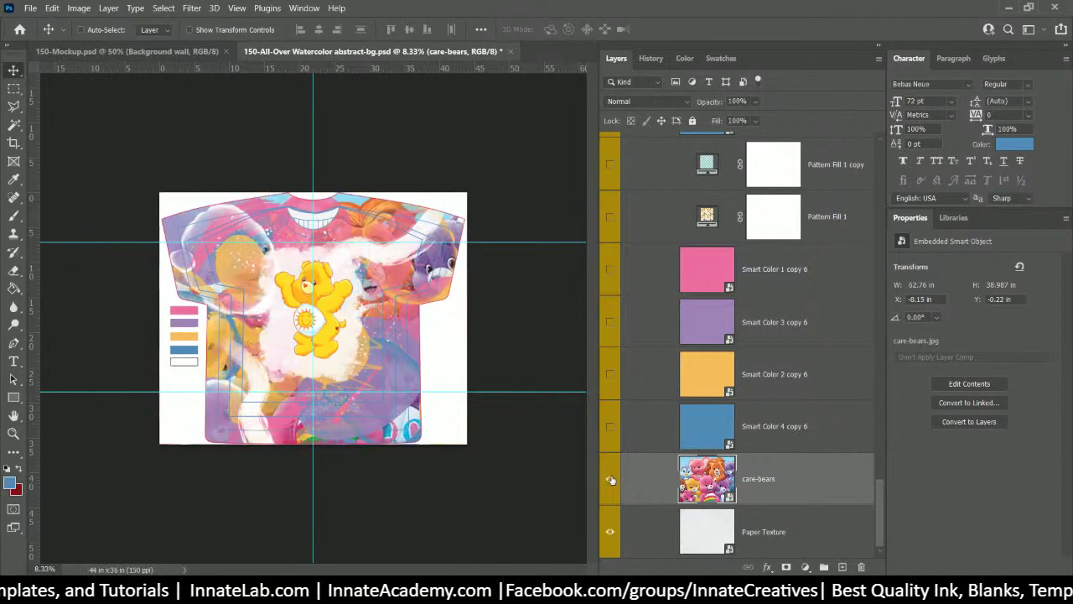
{"action": "left_click", "coordinate": [611, 479]}
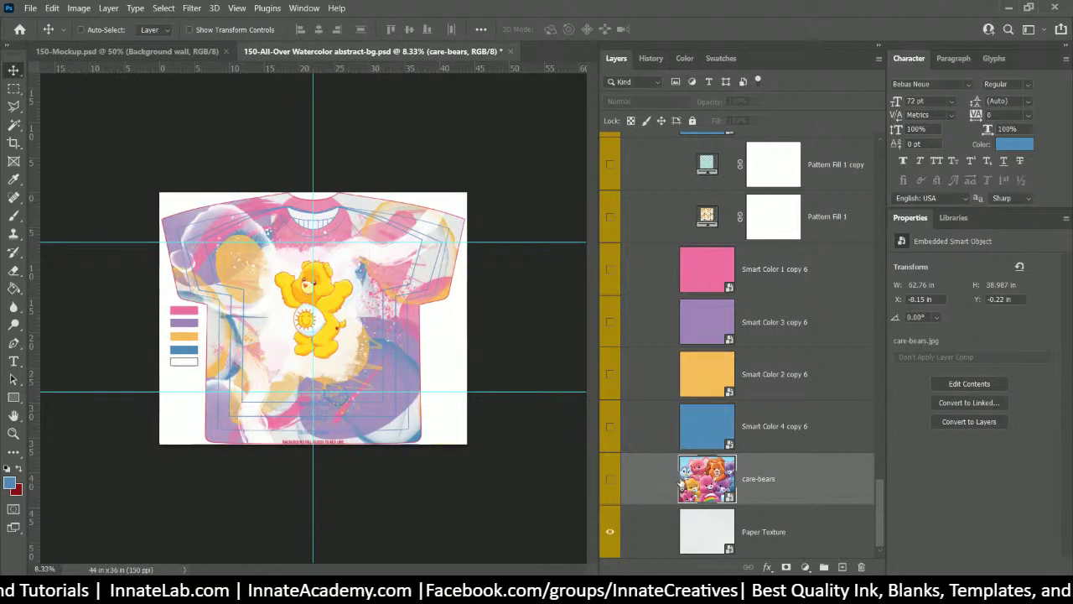
Step: Collapse the Color Swatches group at the top of the layer stack
{"action": "scroll", "coordinate": [759, 478], "scroll_direction": "up", "scroll_amount": 5}
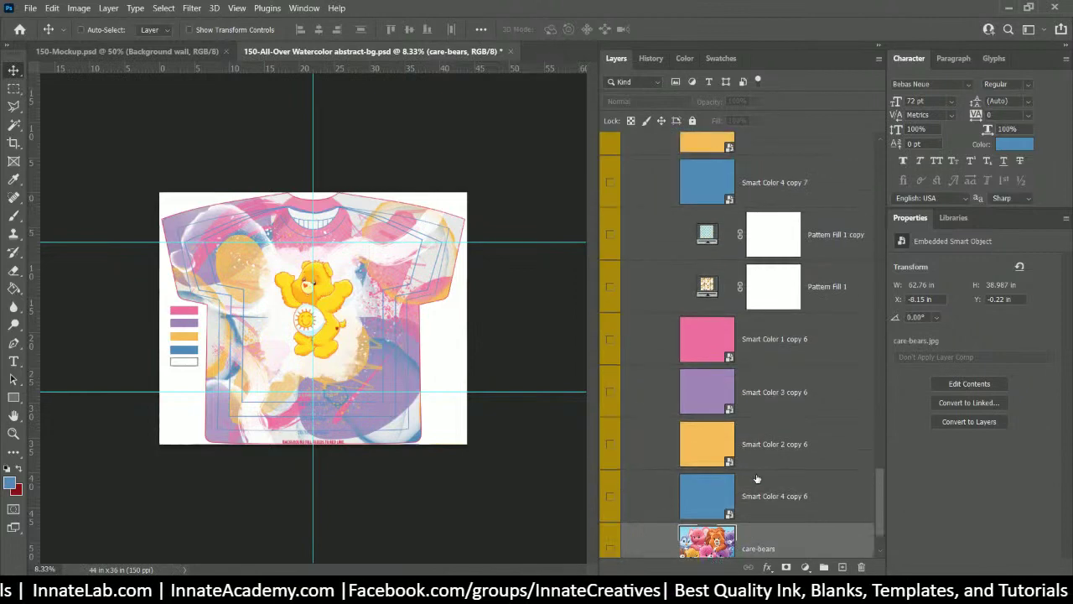
{"action": "scroll", "coordinate": [770, 475], "scroll_direction": "up", "scroll_amount": 2}
{"action": "left_click_drag", "start_coordinate": [880, 457], "coordinate": [902, 161]}
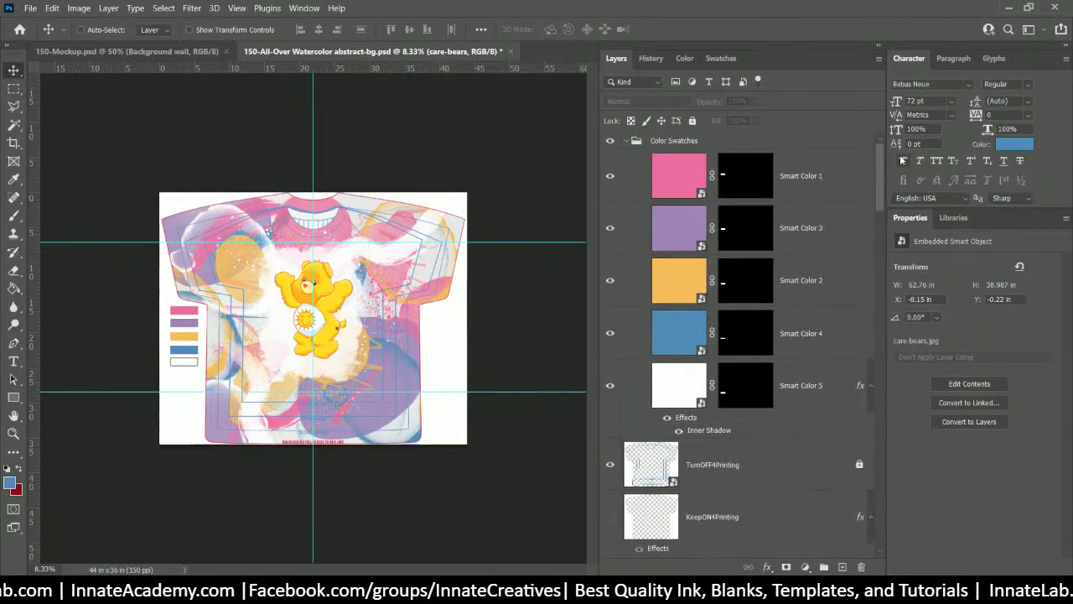
{"action": "left_click", "coordinate": [626, 140]}
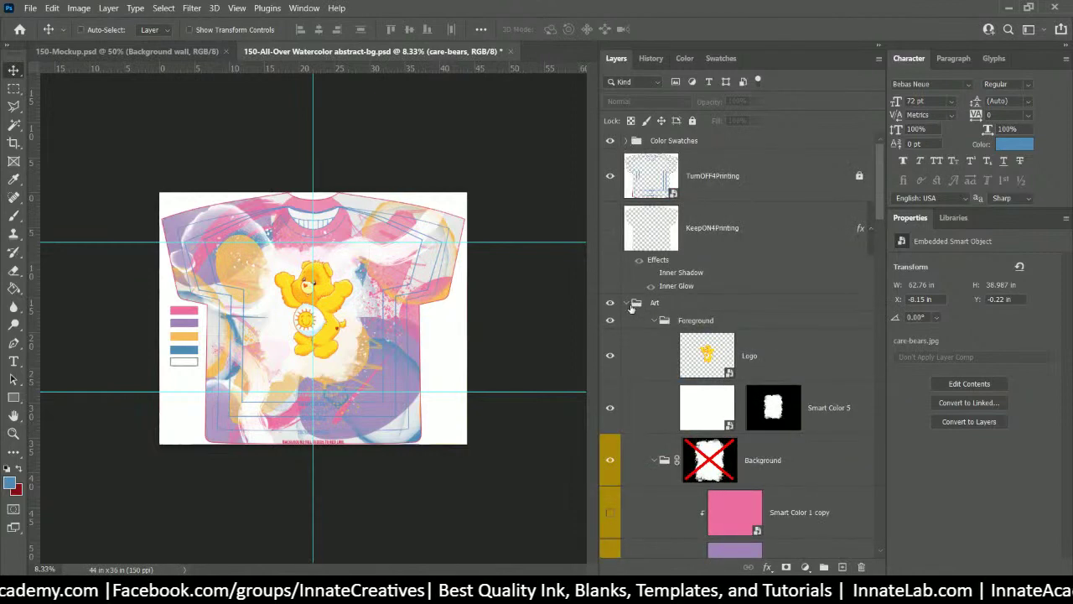
Step: Delete only the Foreground group, keeping its Logo and Smart Color 5 layers and the Background group
{"action": "left_click", "coordinate": [693, 322]}
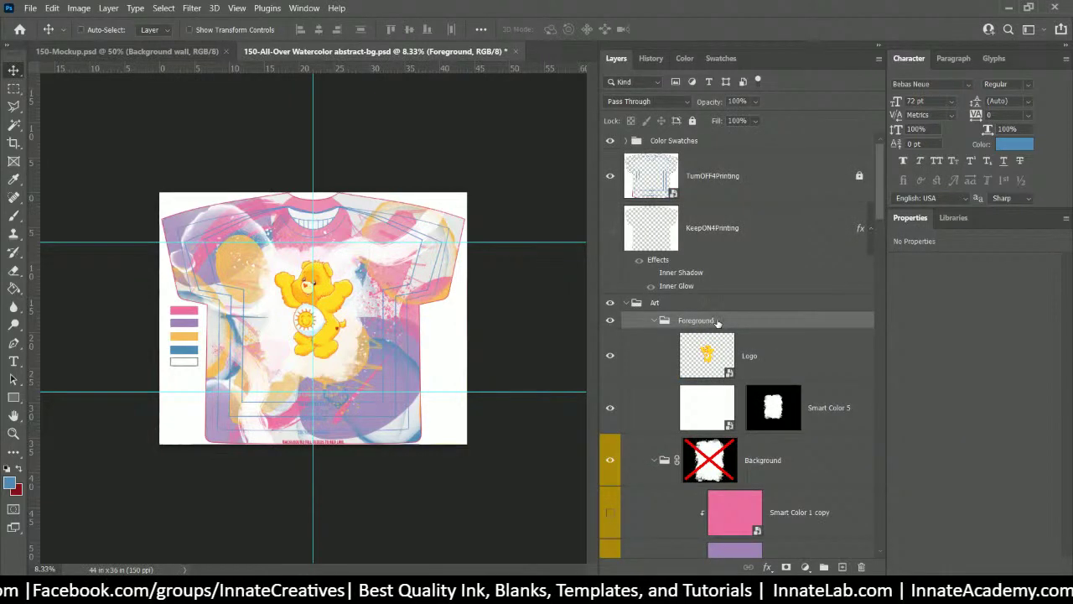
{"action": "scroll", "coordinate": [717, 323], "scroll_direction": "down", "scroll_amount": 2}
{"action": "right_click", "coordinate": [702, 270]}
{"action": "left_click", "coordinate": [687, 275]}
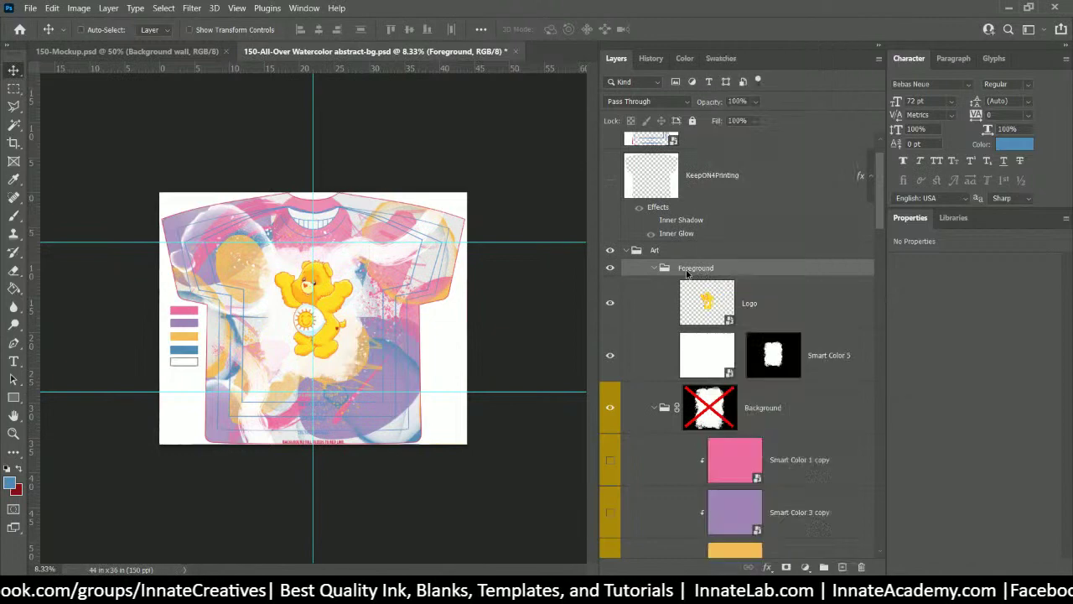
{"action": "right_click", "coordinate": [687, 272]}
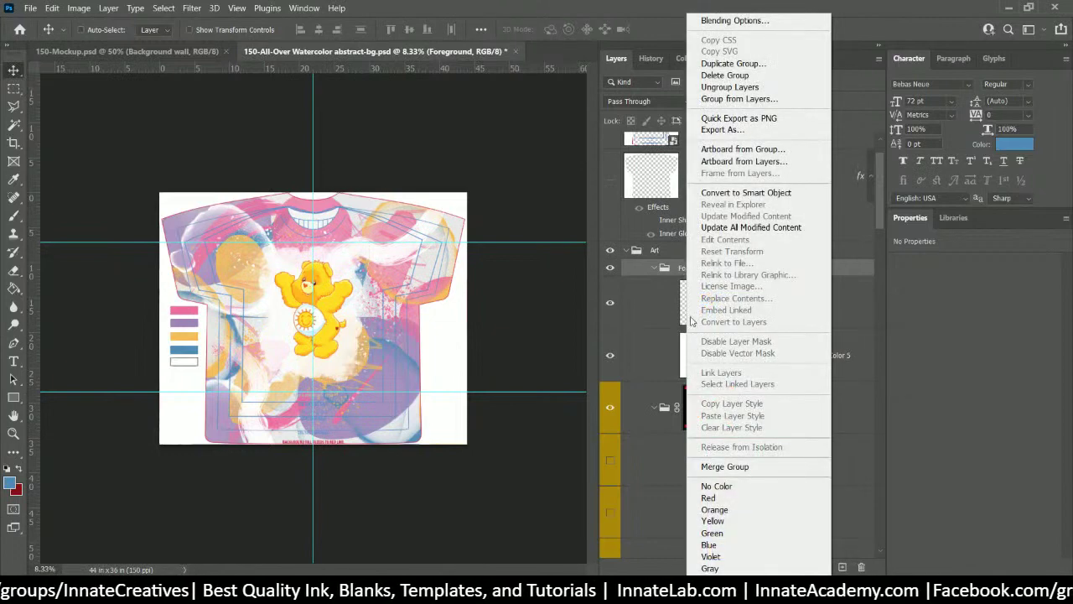
{"action": "left_click", "coordinate": [720, 76]}
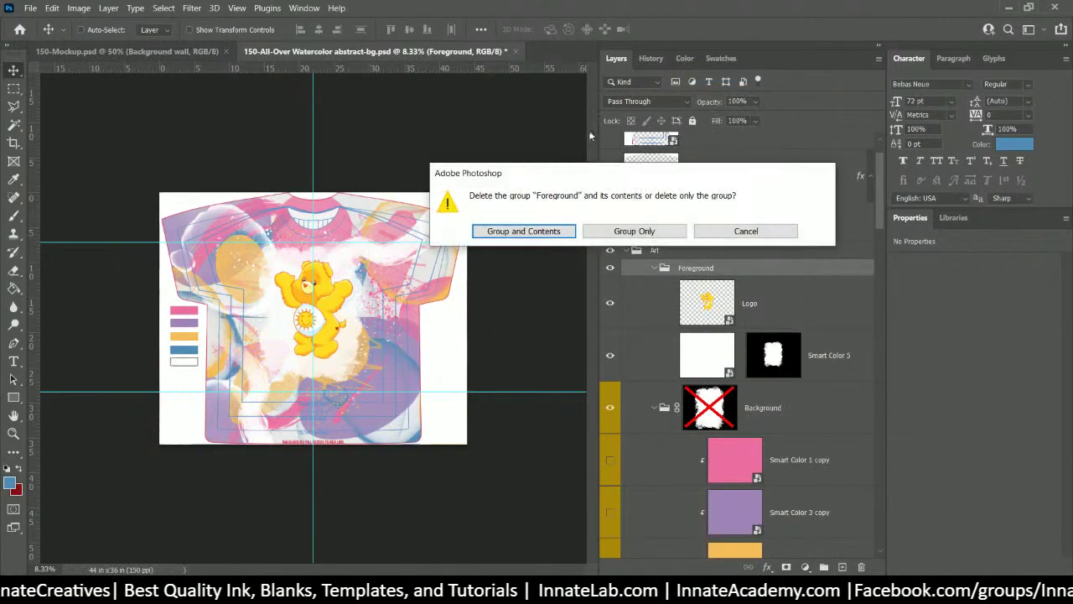
{"action": "left_click", "coordinate": [641, 235]}
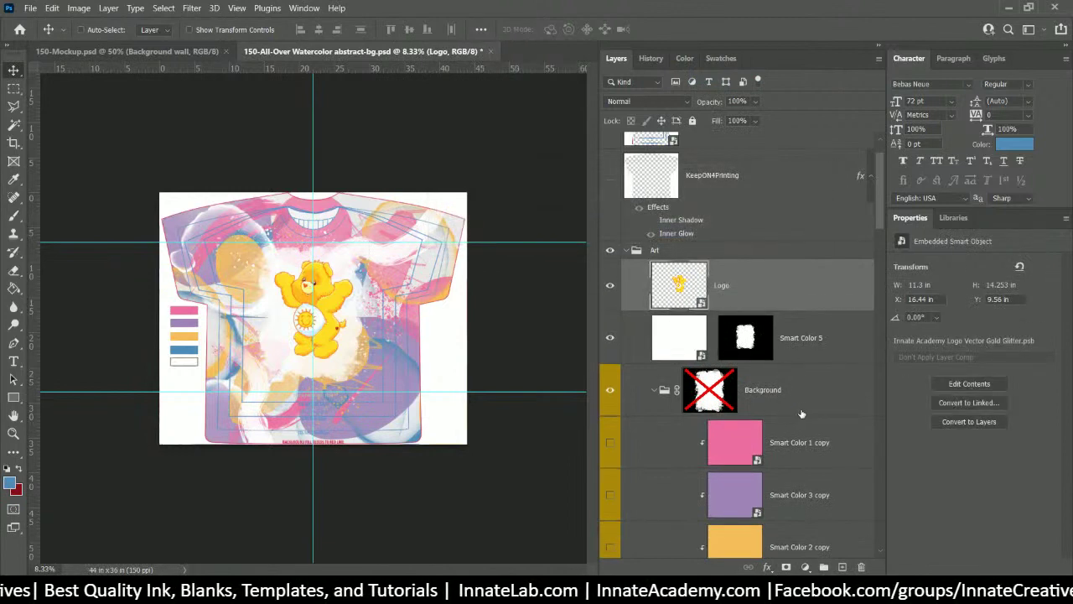
Step: Select the Background group and collapse it to tidy the layer stack
{"action": "left_click", "coordinate": [675, 400]}
{"action": "left_click", "coordinate": [651, 392]}
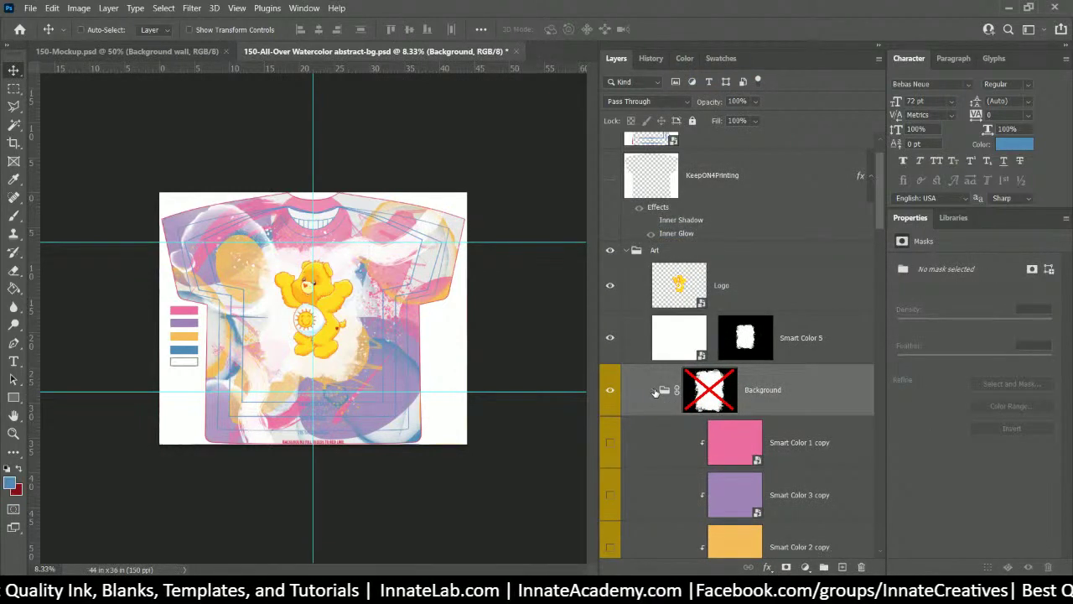
{"action": "left_click", "coordinate": [655, 390]}
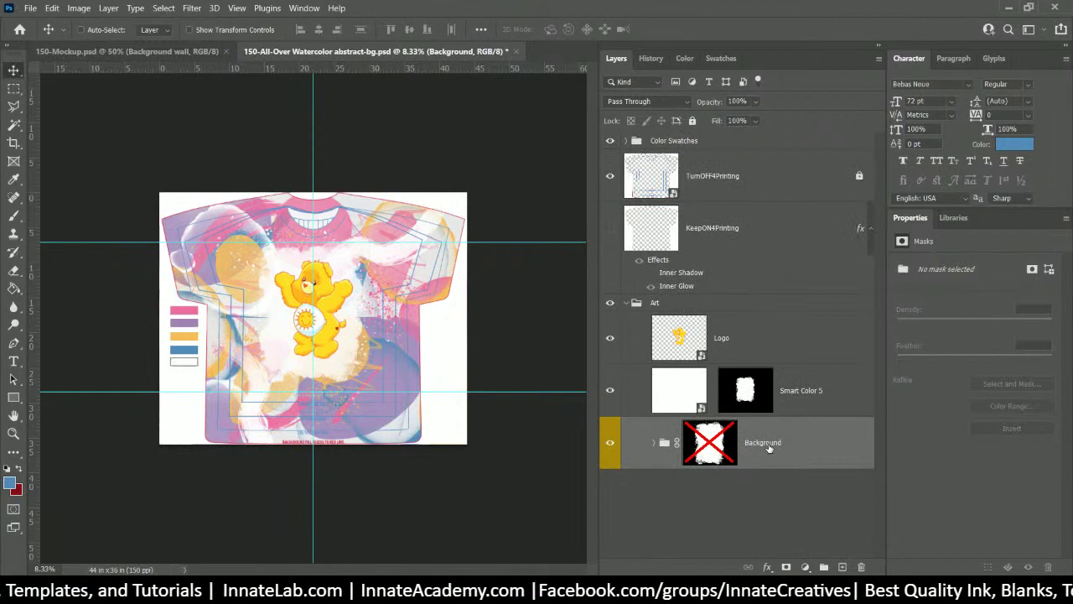
Step: Delete only the Art group, keeping the Logo and Smart Color 5 layers and the Background group
{"action": "right_click", "coordinate": [676, 308]}
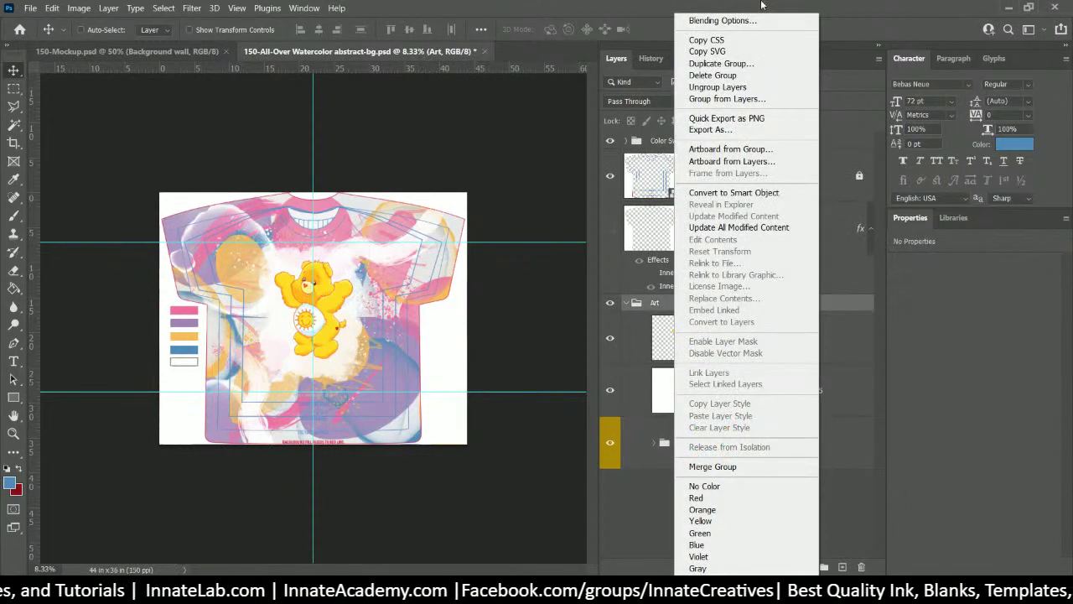
{"action": "left_click", "coordinate": [712, 77]}
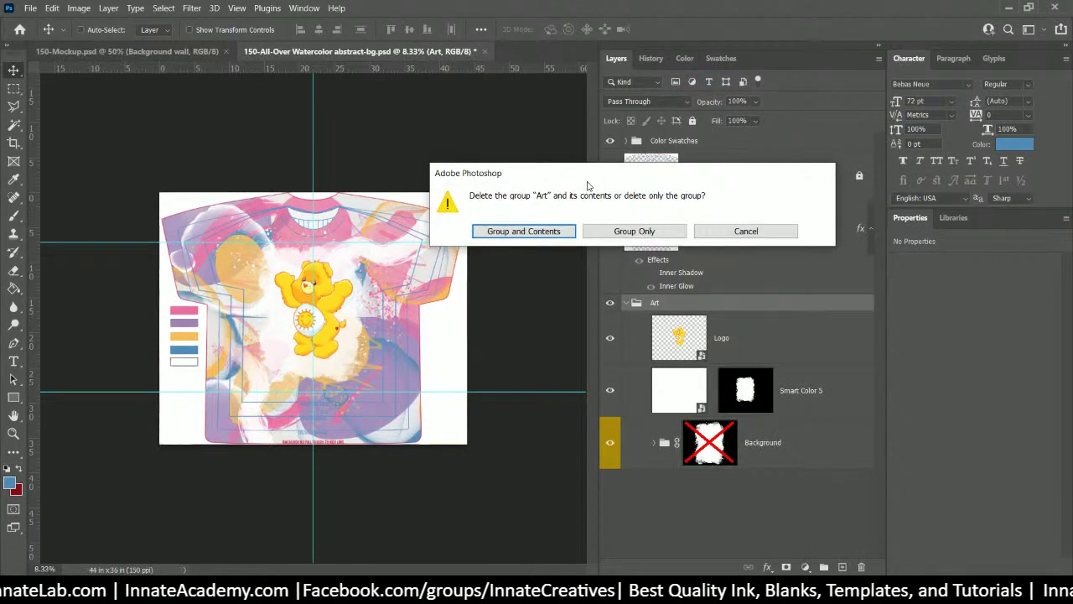
{"action": "left_click", "coordinate": [635, 232]}
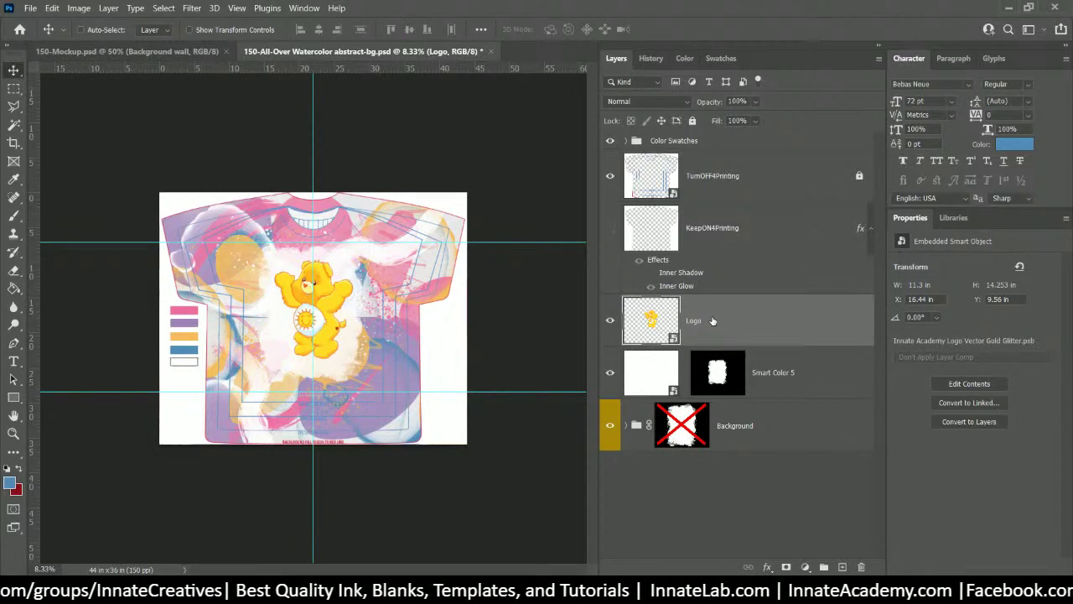
Step: Hide the TurnOFF4Printing layer and the Color Swatches group, viewing the 150-Mockup.psd document in between
{"action": "left_click", "coordinate": [704, 175]}
{"action": "left_click", "coordinate": [609, 176]}
{"action": "left_click", "coordinate": [150, 51]}
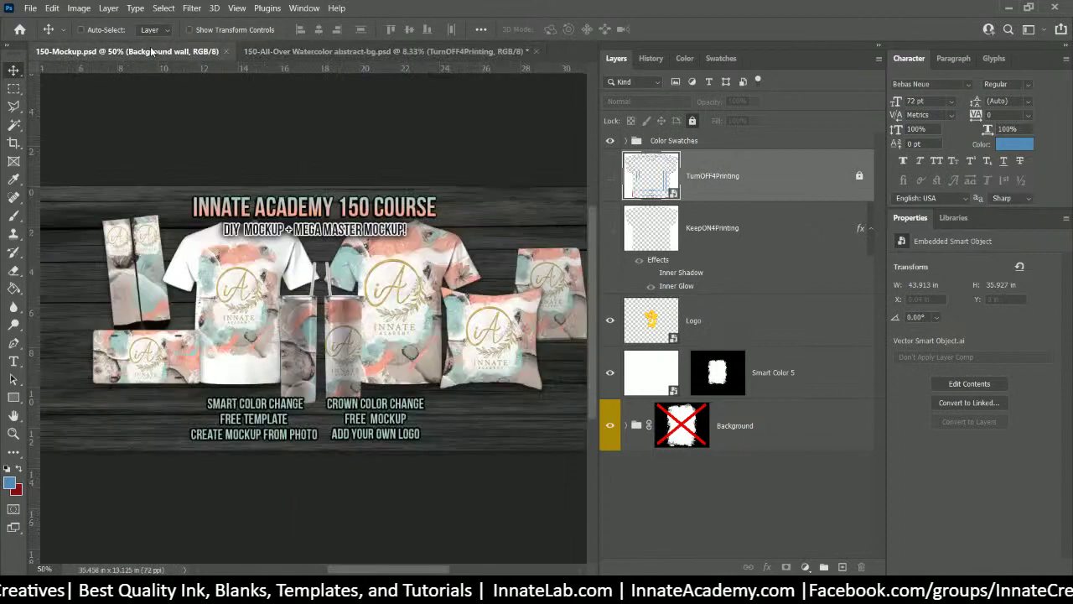
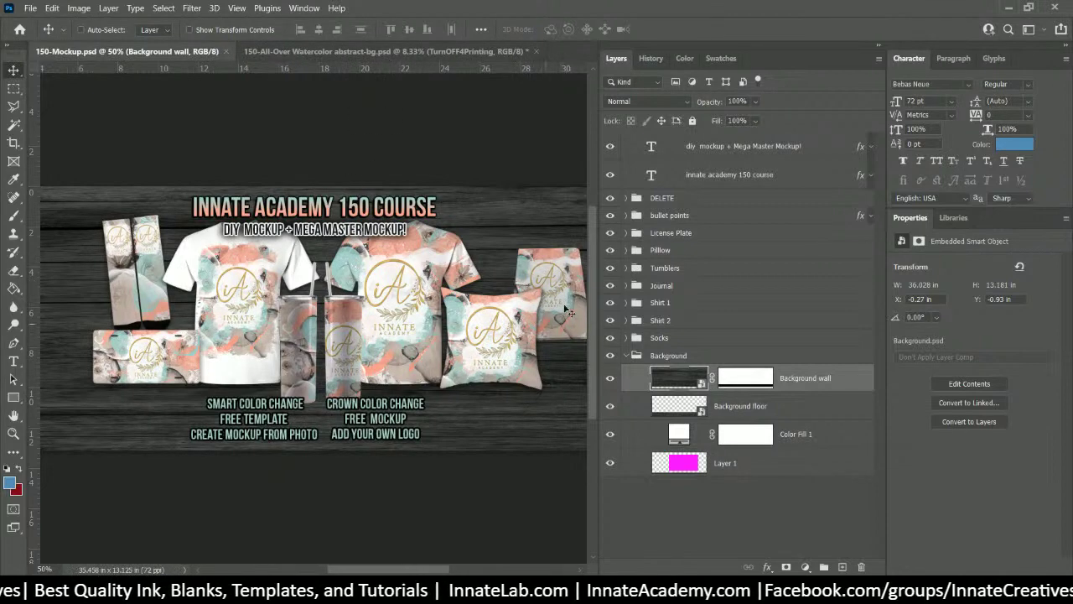
{"action": "left_click", "coordinate": [298, 52]}
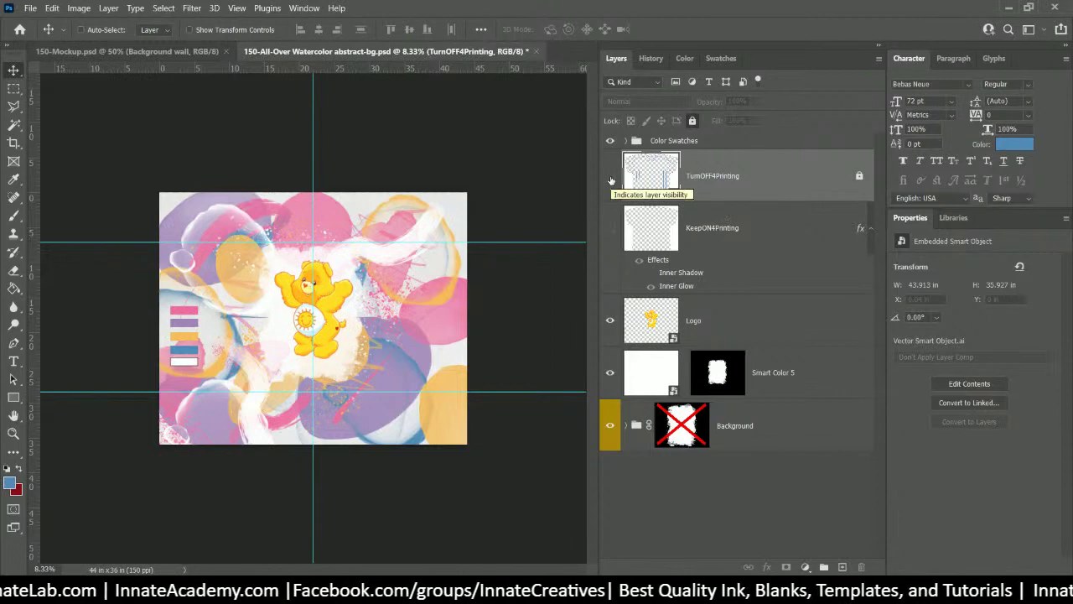
{"action": "left_click", "coordinate": [611, 141]}
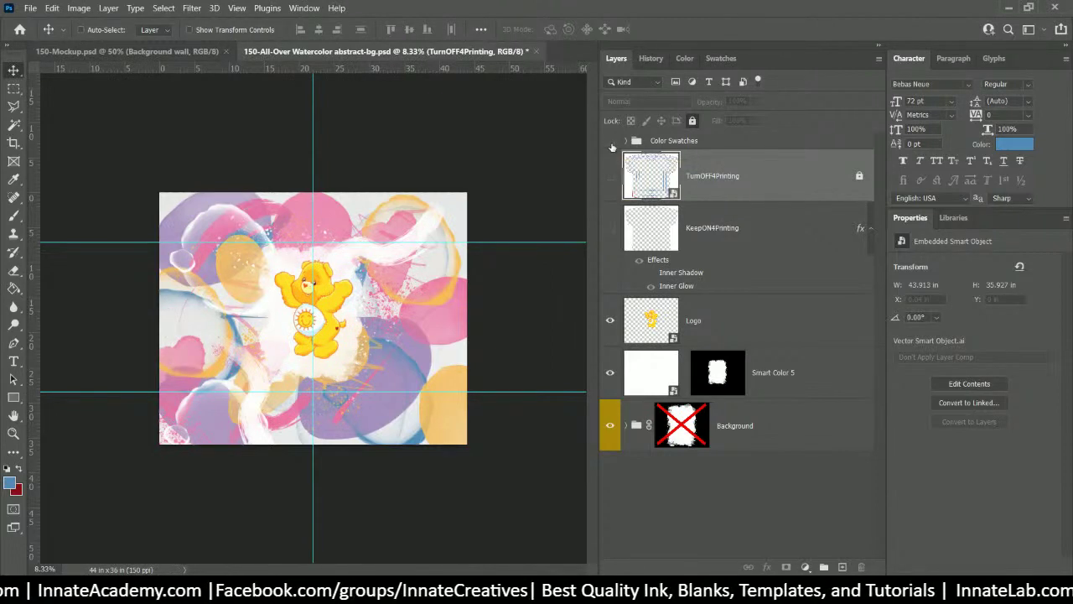
Step: Check which artwork belongs to the Background group by hiding and reshowing it, and review the Smart Color 5 and Logo layers
{"action": "left_click", "coordinate": [747, 337]}
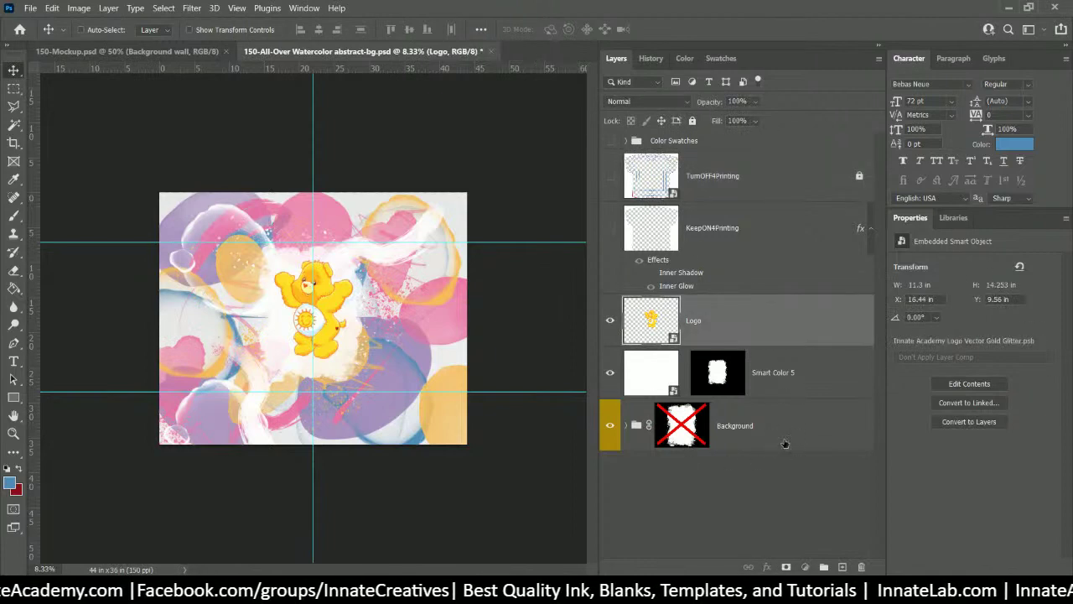
{"action": "left_click", "coordinate": [784, 443]}
{"action": "left_click", "coordinate": [610, 427]}
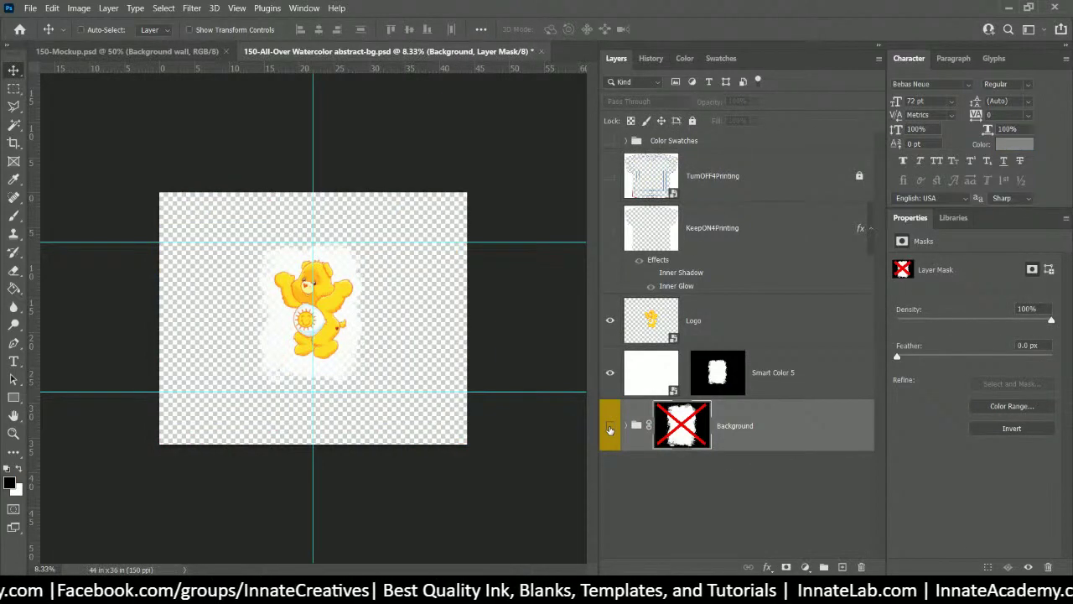
{"action": "left_click", "coordinate": [609, 427]}
{"action": "left_click", "coordinate": [809, 374]}
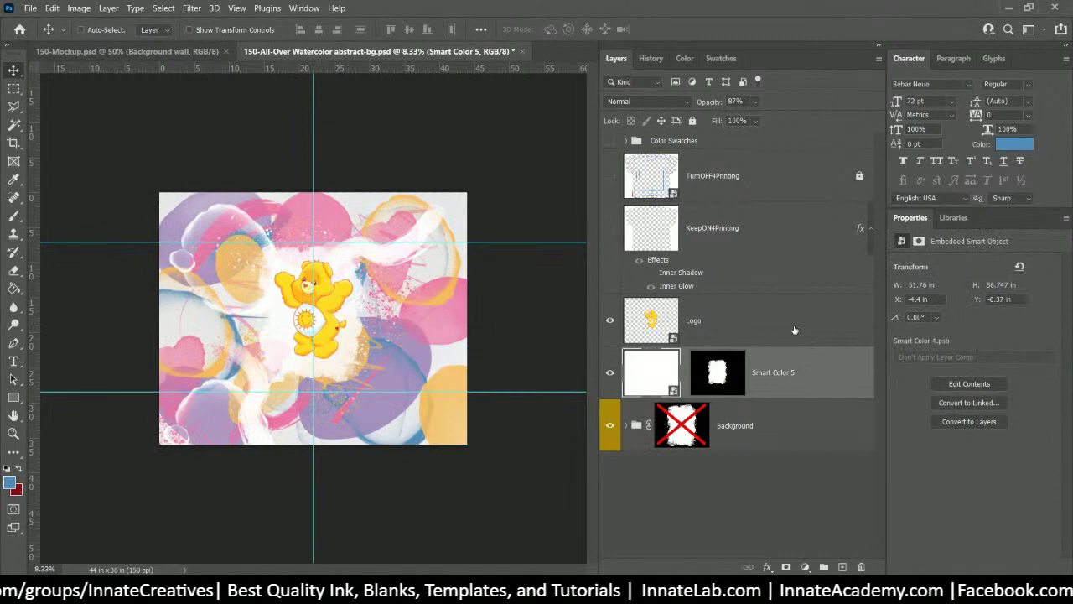
{"action": "left_click", "coordinate": [716, 328]}
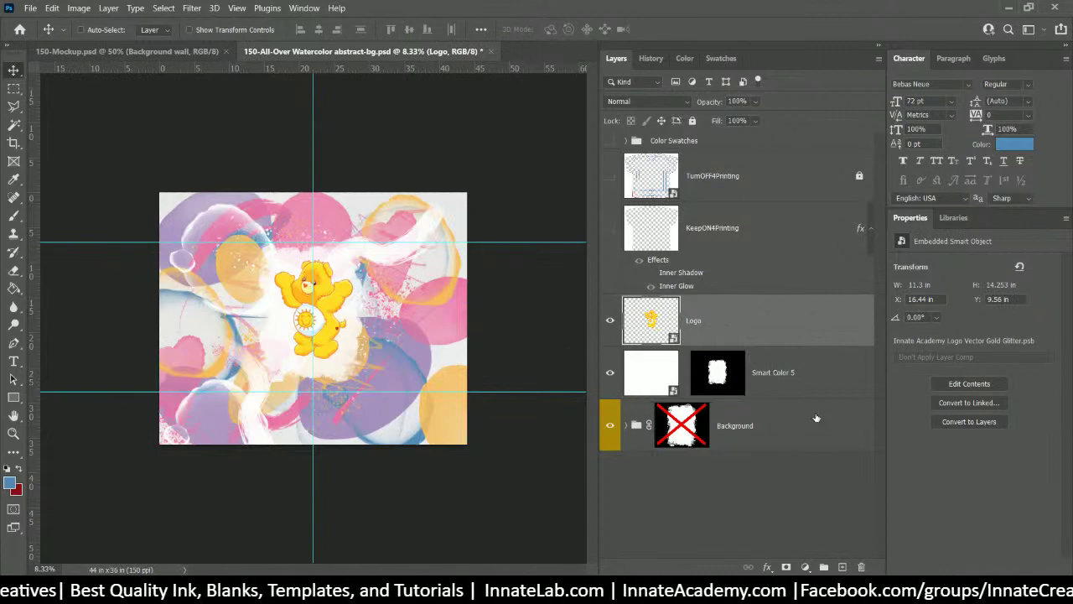
Step: Group the Logo and Smart Color 5 layers together and name the group Foreground
{"action": "left_click", "coordinate": [779, 391]}
{"action": "left_click", "coordinate": [763, 326], "text": "shift"}
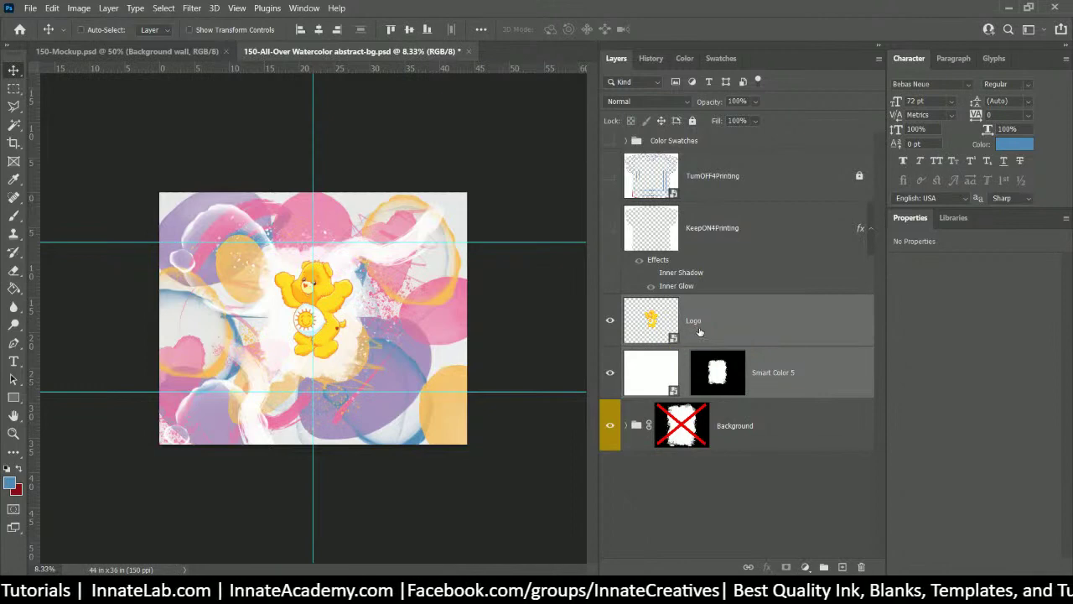
{"action": "key", "text": "ctrl"}
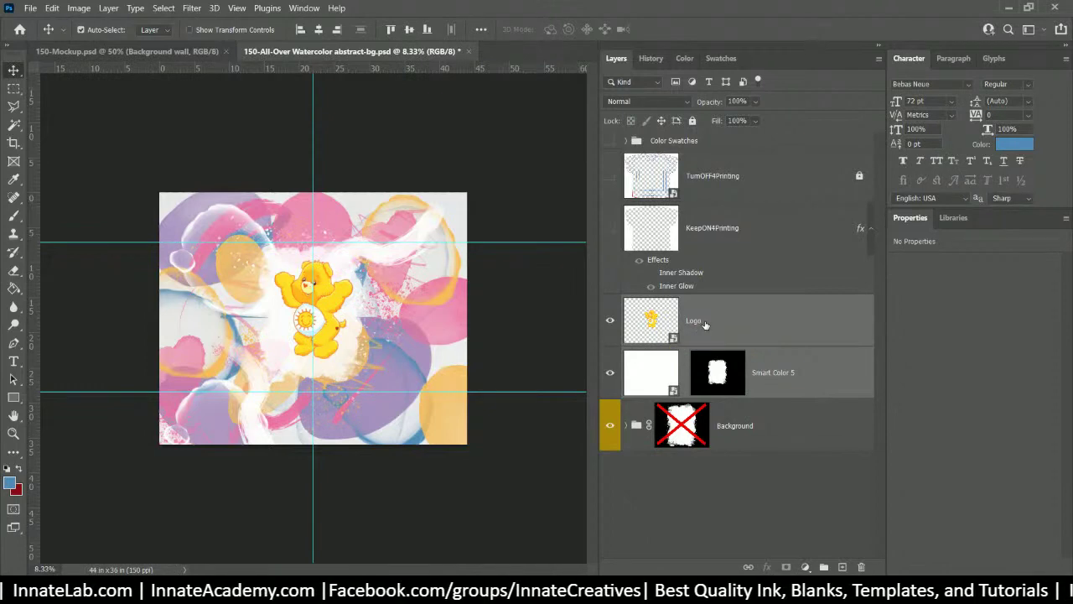
{"action": "left_click", "coordinate": [705, 325]}
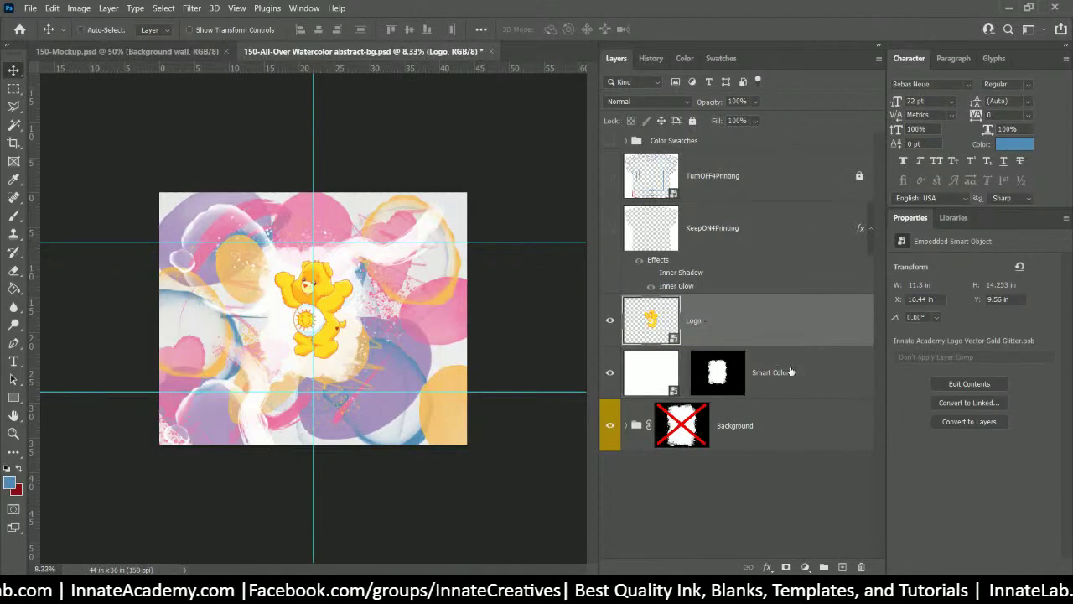
{"action": "left_click", "coordinate": [791, 392], "text": "shift"}
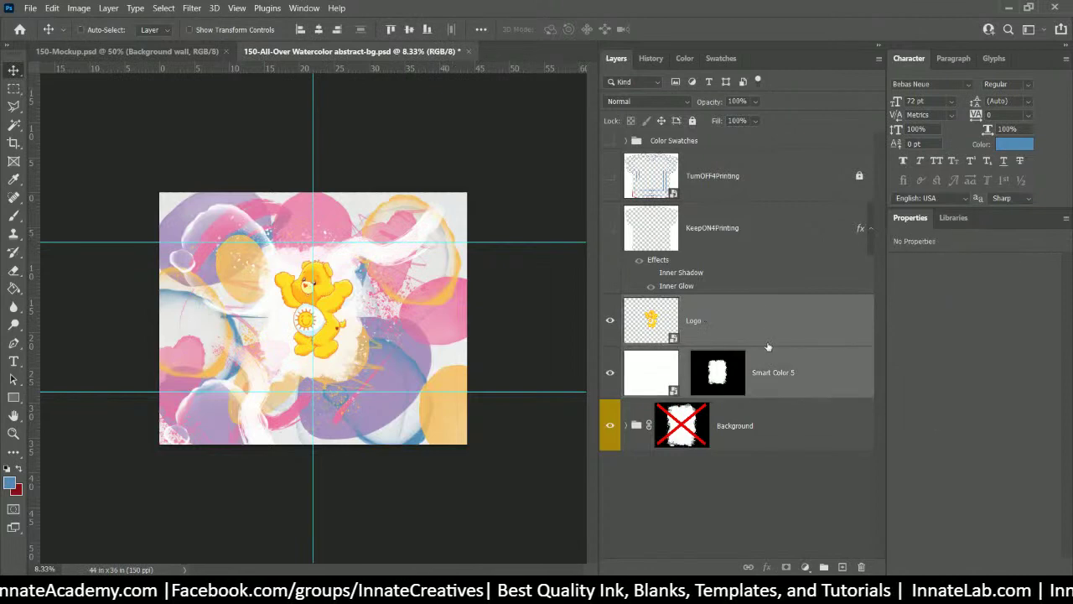
{"action": "key", "text": "ctrl+g"}
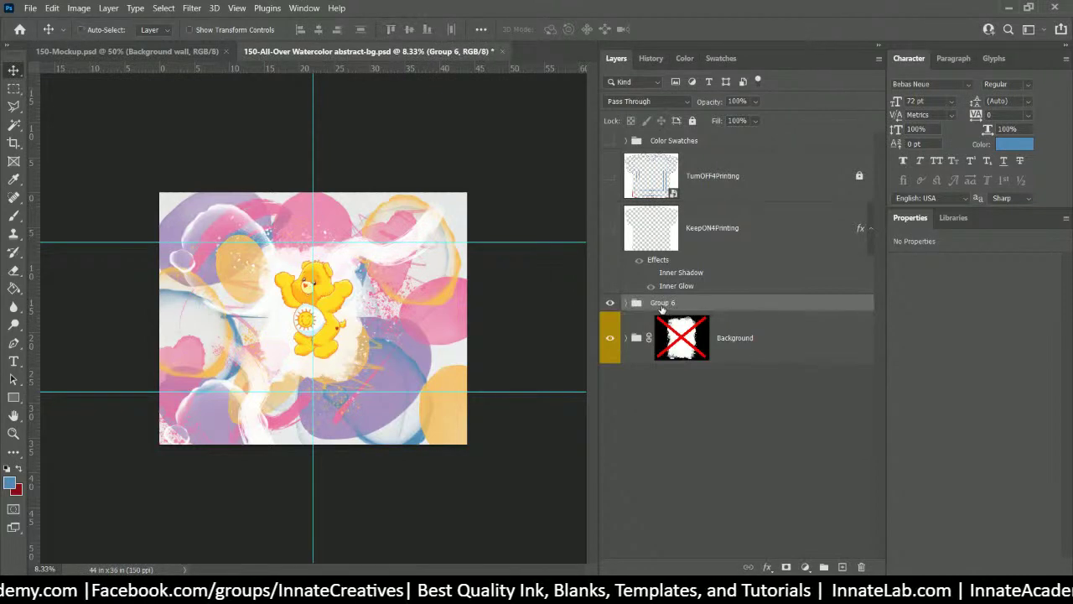
{"action": "double_click", "coordinate": [662, 303]}
{"action": "type", "text": "Foreground"}
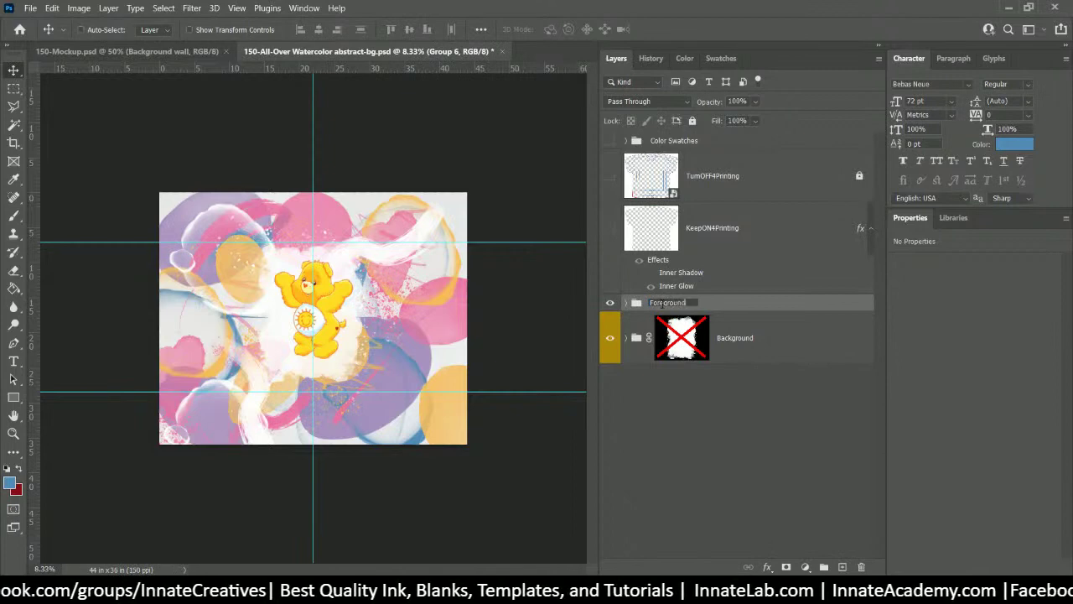
{"action": "key", "text": "Return"}
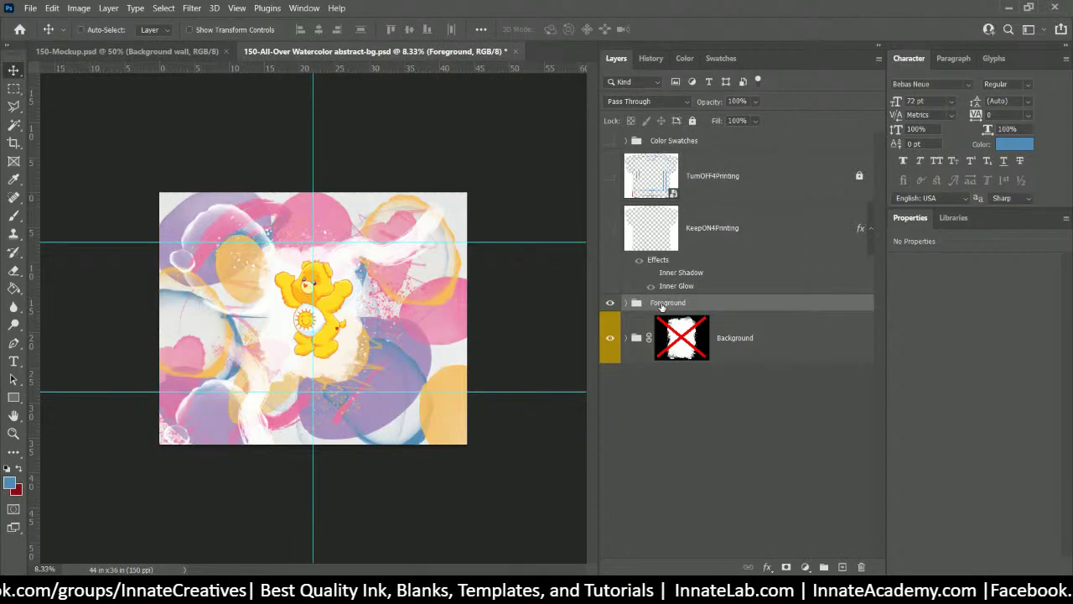
Step: Compare the artwork with and without the Foreground group, leaving the group visible
{"action": "left_click", "coordinate": [609, 303]}
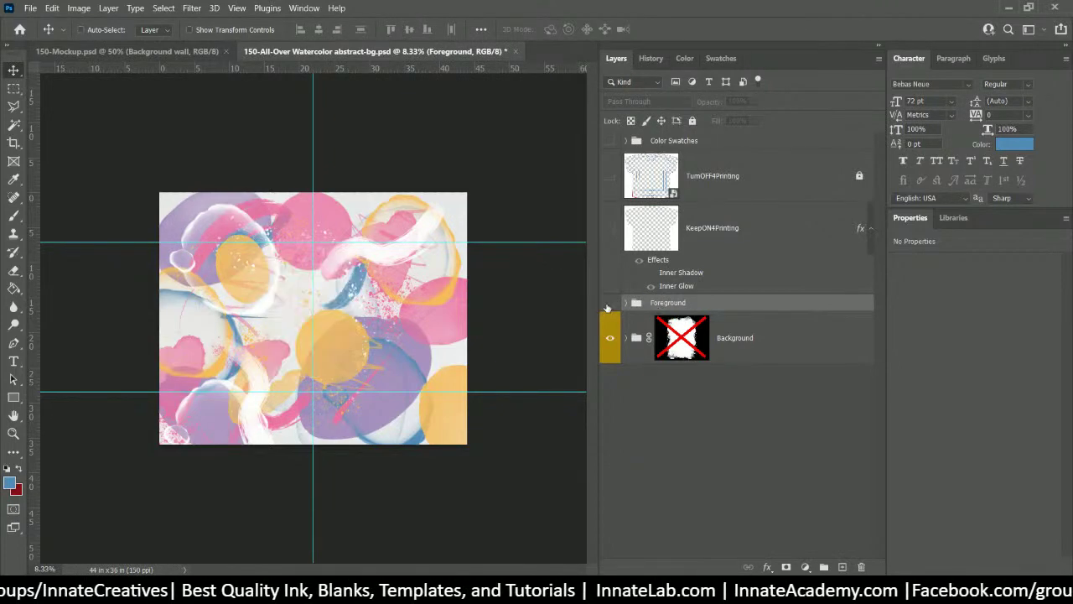
{"action": "left_click", "coordinate": [609, 303]}
{"action": "left_click", "coordinate": [610, 303]}
{"action": "left_click", "coordinate": [609, 304]}
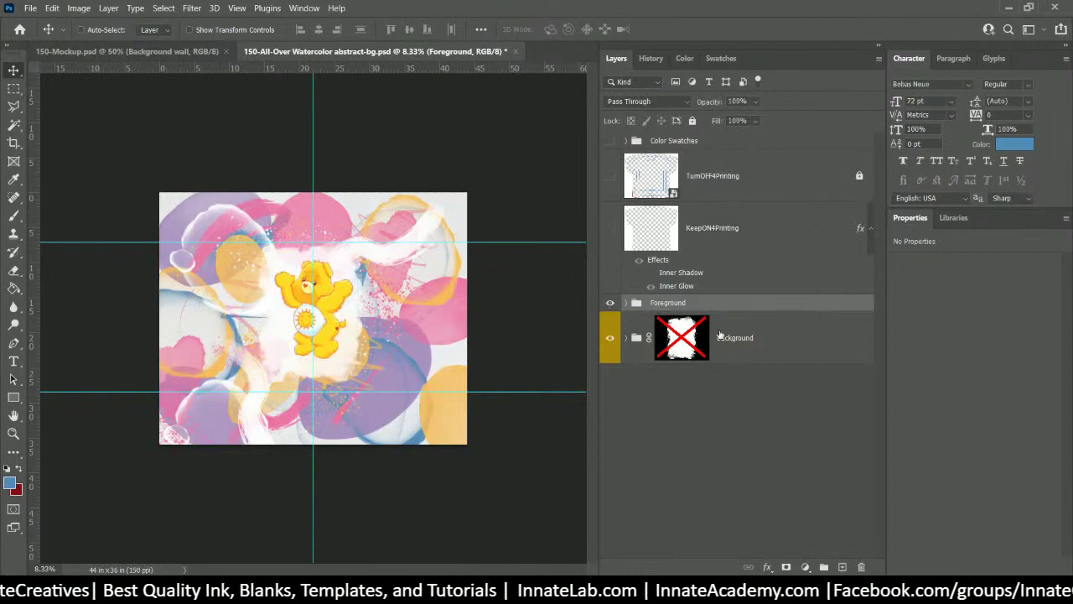
Step: Quick-export the Background group as a PNG named Background-2.png in the 150 folder
{"action": "left_click", "coordinate": [778, 348]}
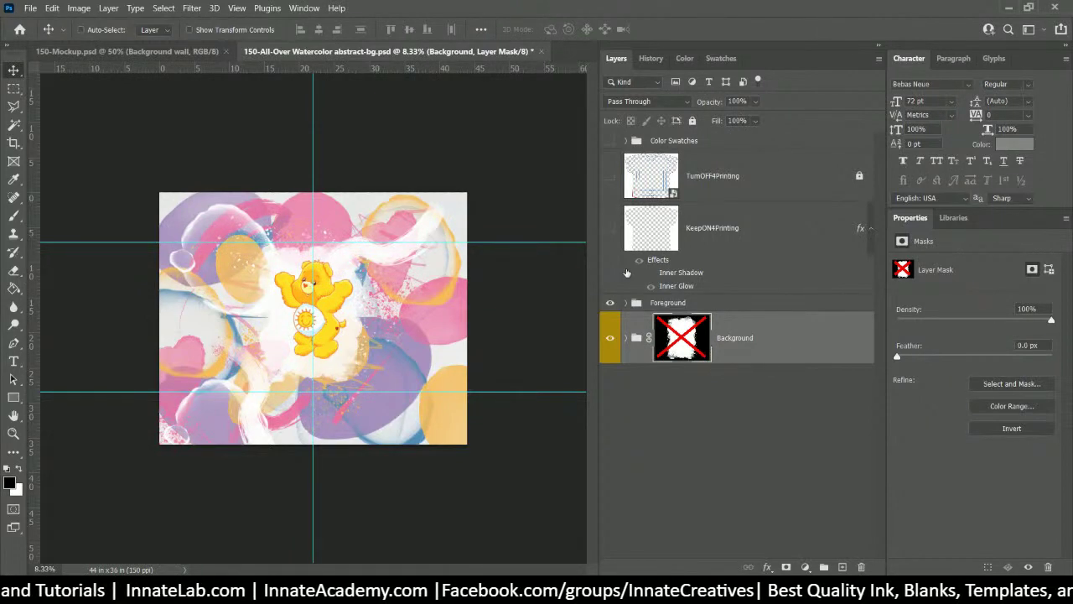
{"action": "right_click", "coordinate": [734, 341]}
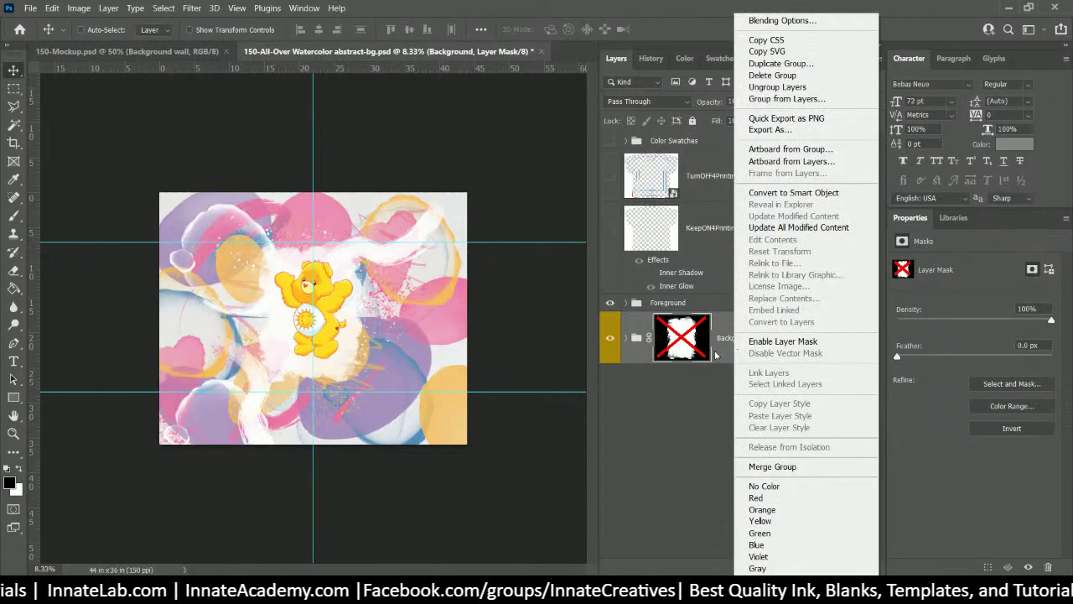
{"action": "left_click", "coordinate": [770, 119]}
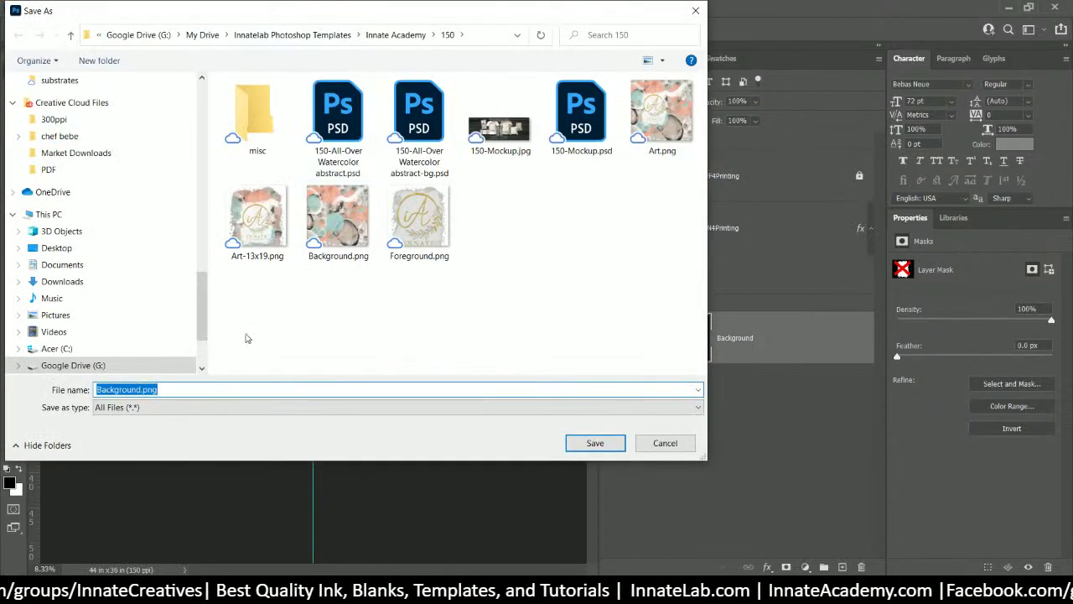
{"action": "left_click", "coordinate": [155, 389]}
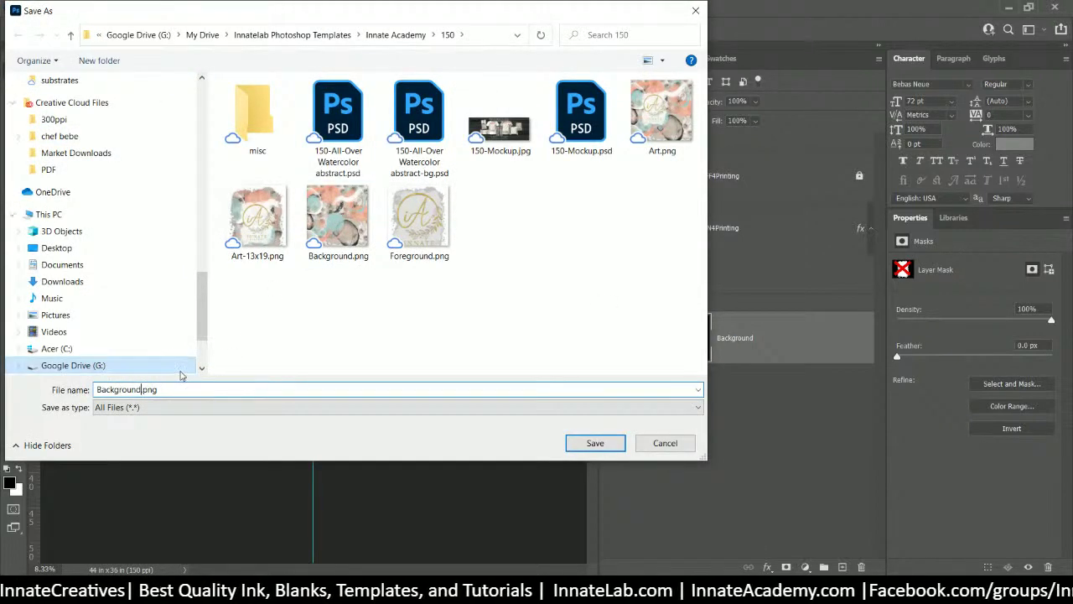
{"action": "type", "text": "-2"}
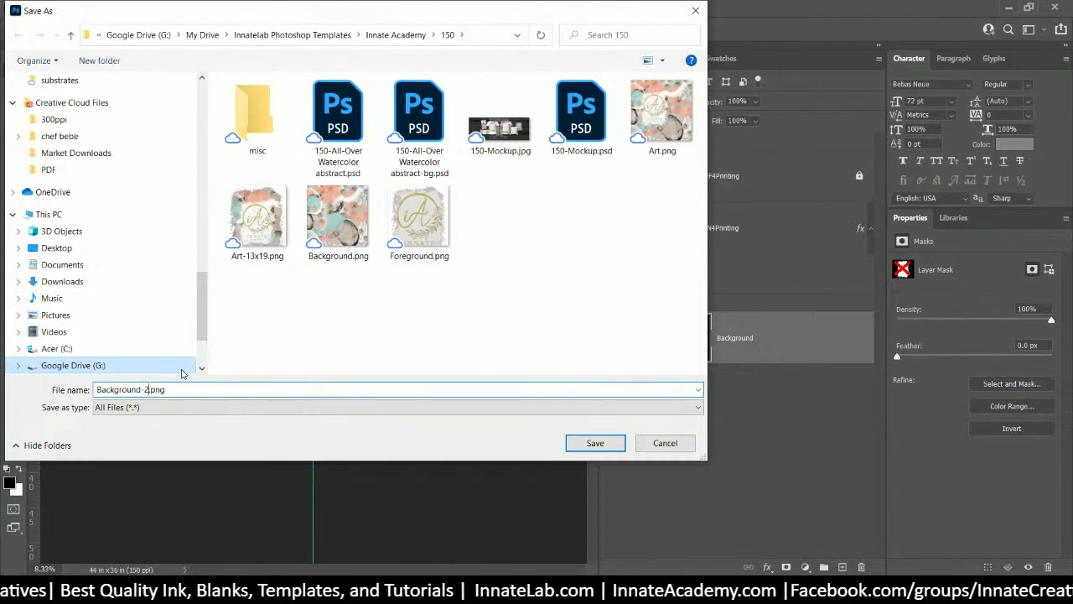
{"action": "key", "text": "Return"}
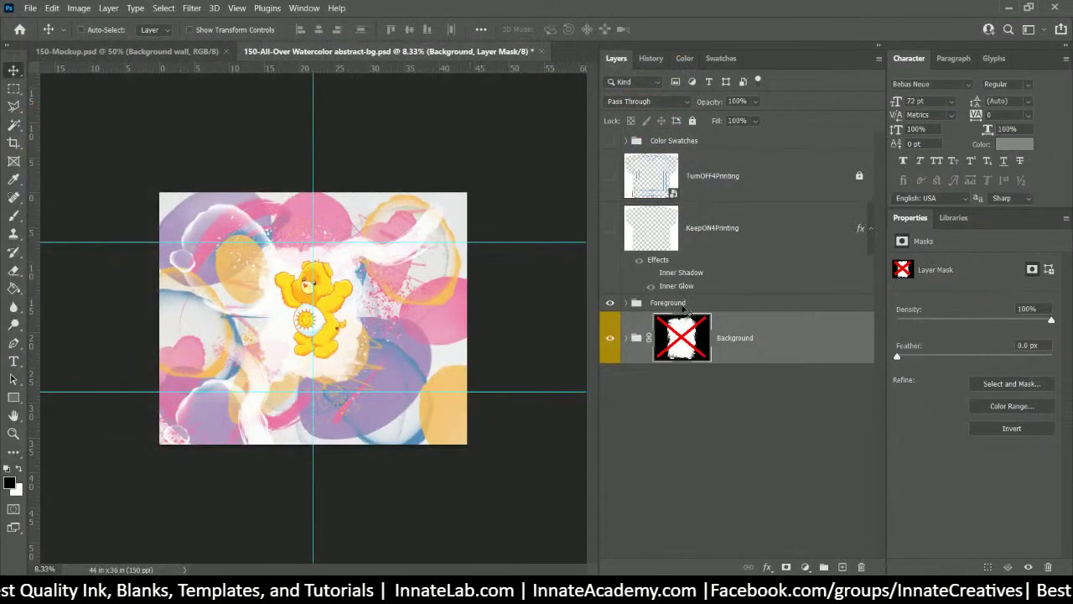
Step: Hide the Background group and quick-export the Foreground group as Foreground-2.png in the 150 folder
{"action": "left_click", "coordinate": [683, 306]}
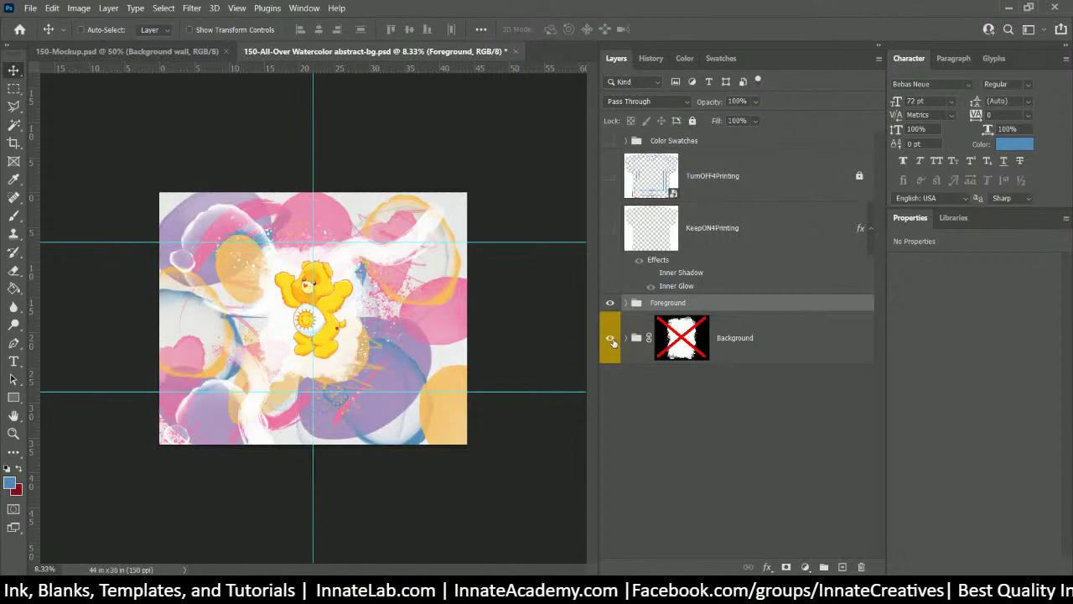
{"action": "left_click", "coordinate": [611, 338]}
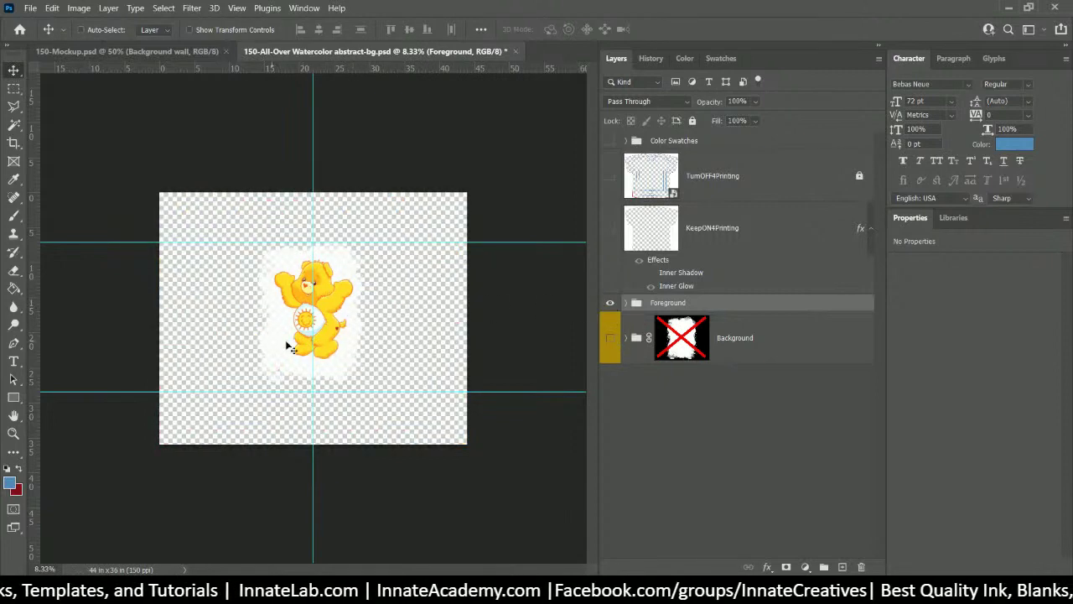
{"action": "right_click", "coordinate": [679, 309]}
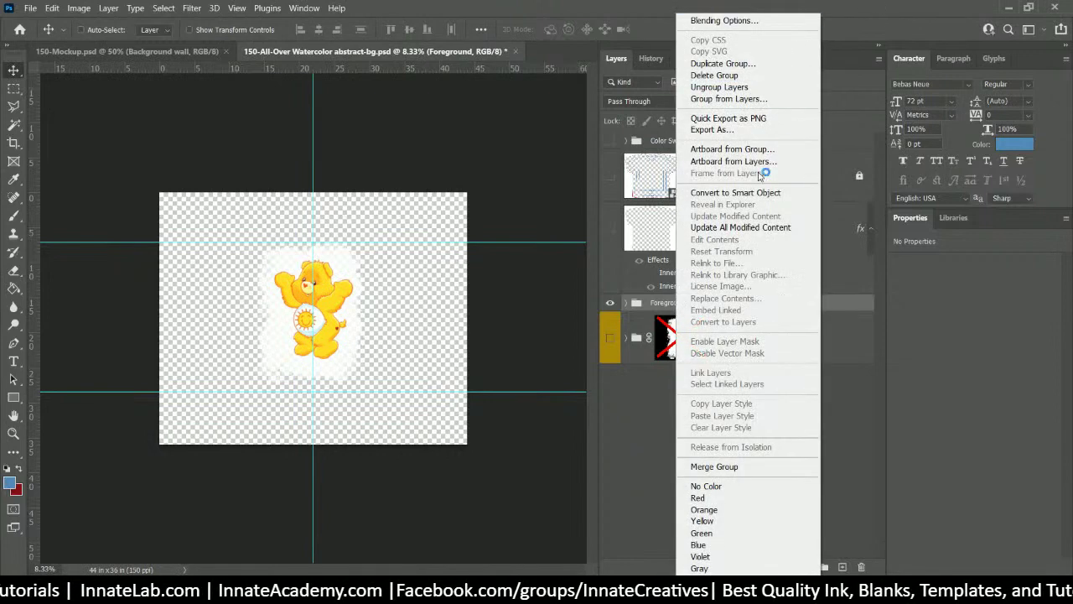
{"action": "left_click", "coordinate": [748, 120]}
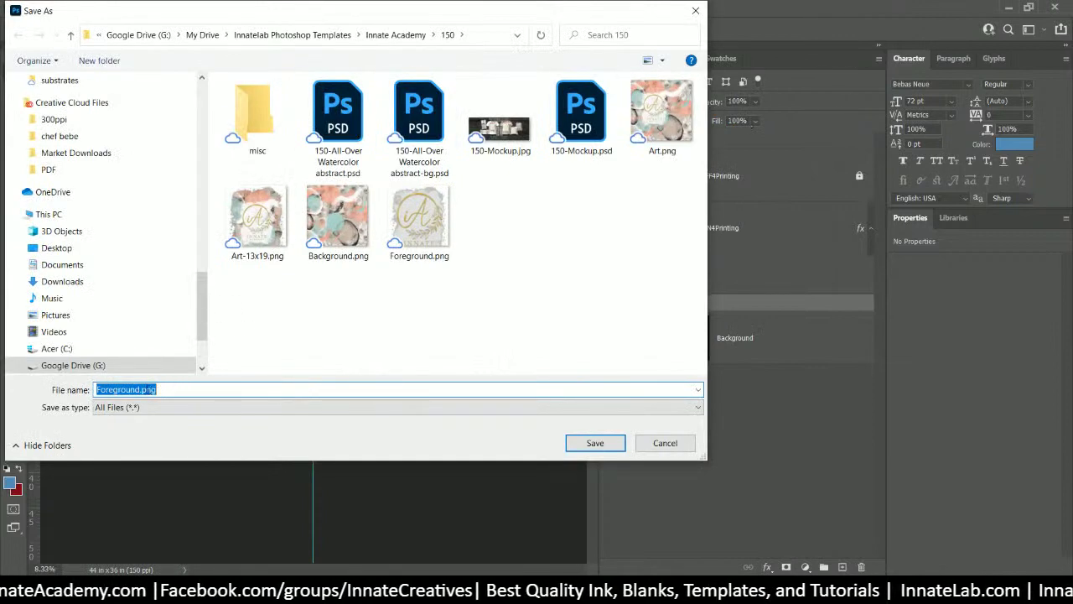
{"action": "left_click", "coordinate": [141, 389]}
{"action": "type", "text": "-2"}
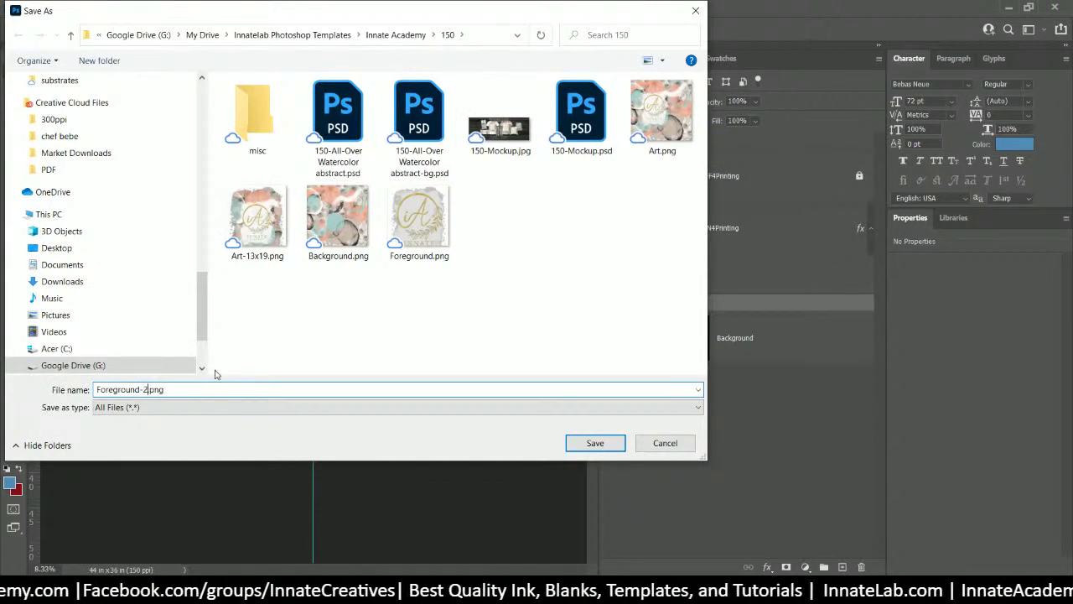
{"action": "key", "text": "Return"}
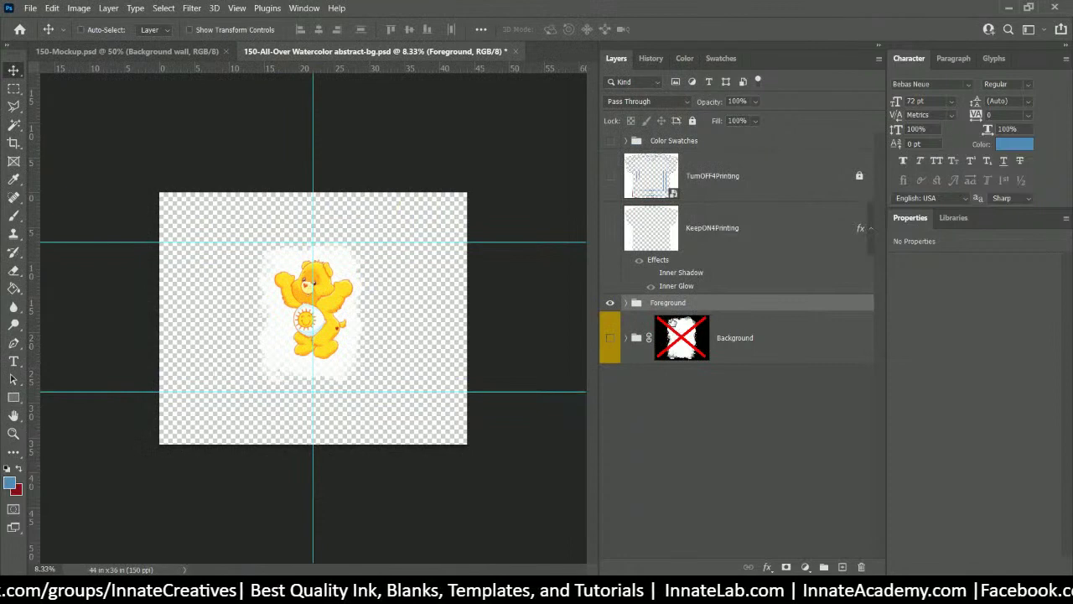
Step: Show the Background group again and enable its layer mask
{"action": "left_click", "coordinate": [610, 340]}
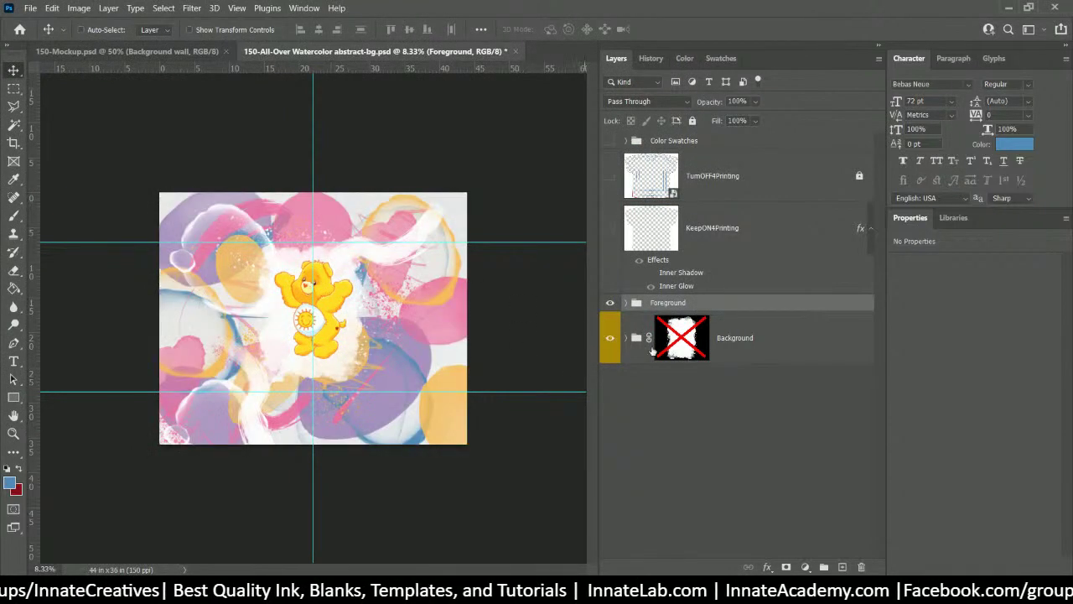
{"action": "right_click", "coordinate": [676, 338]}
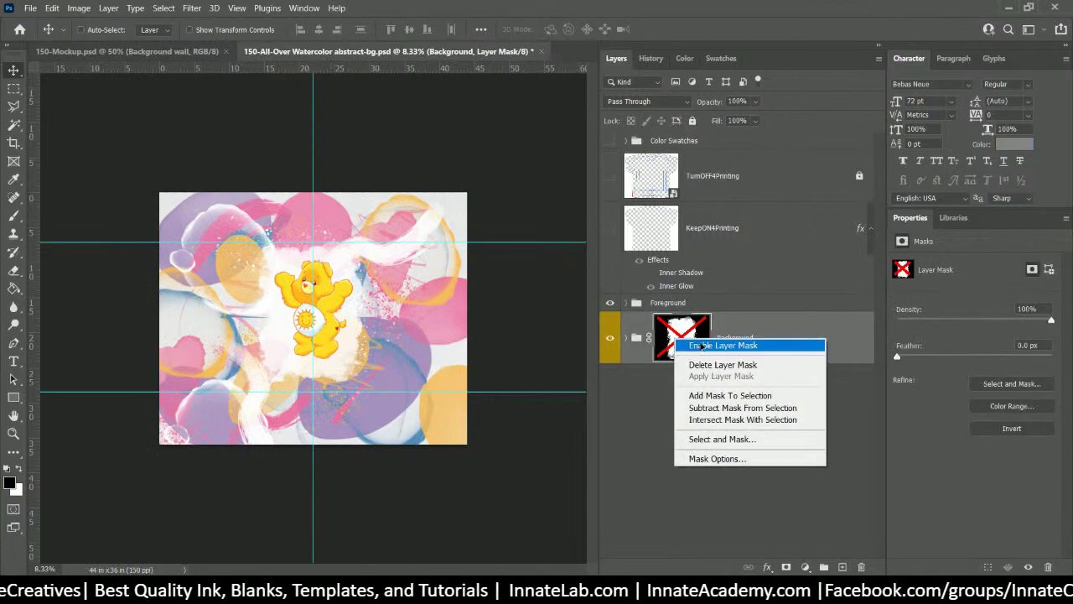
{"action": "left_click", "coordinate": [696, 345]}
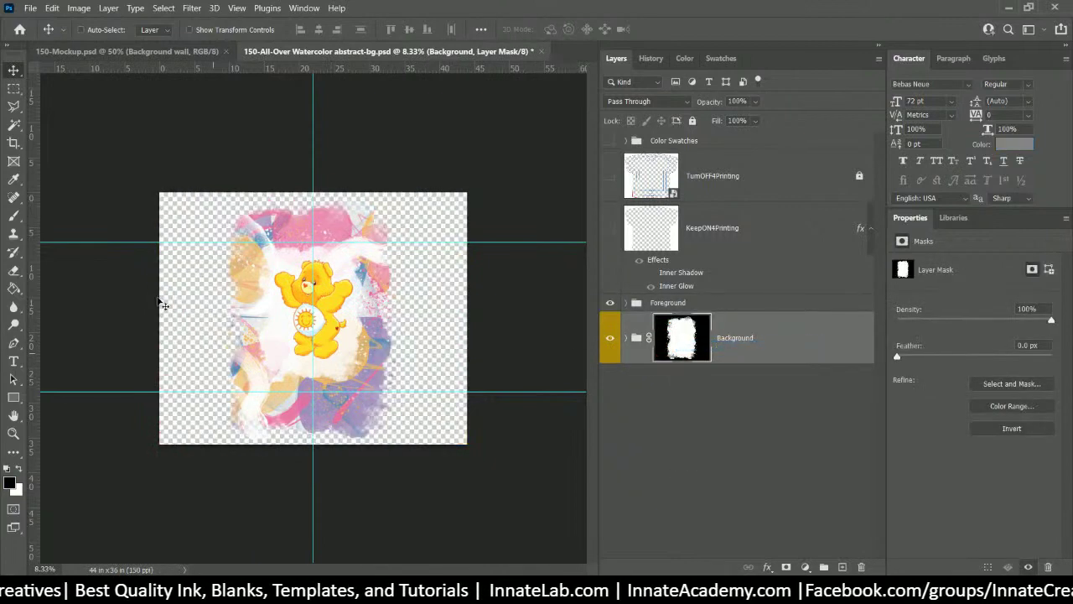
Step: Combine the Foreground and Background groups into one parent group named Art
{"action": "left_click", "coordinate": [746, 307]}
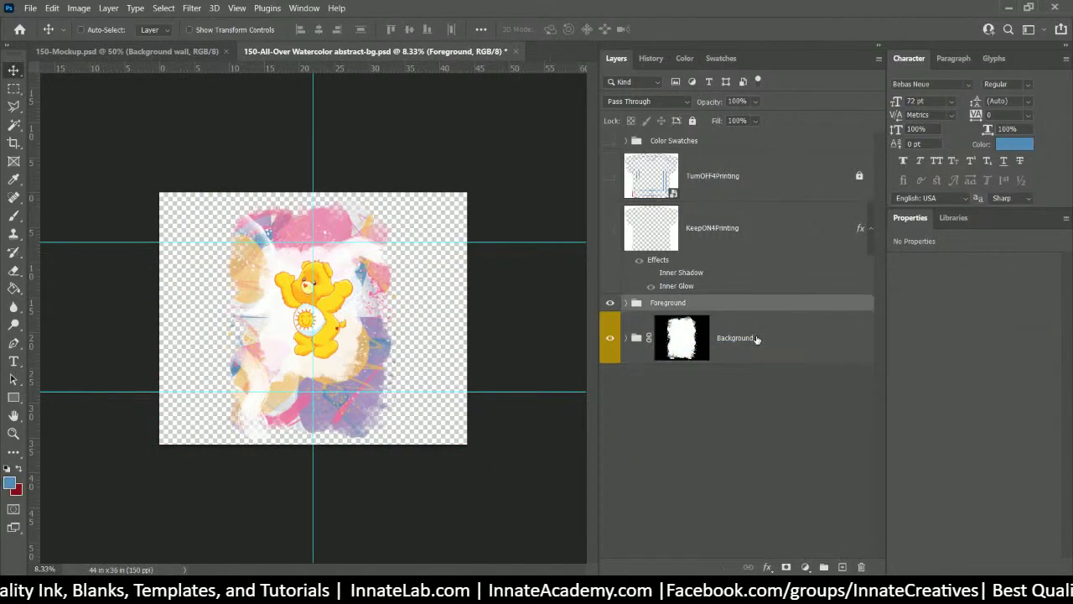
{"action": "left_click", "coordinate": [756, 339]}
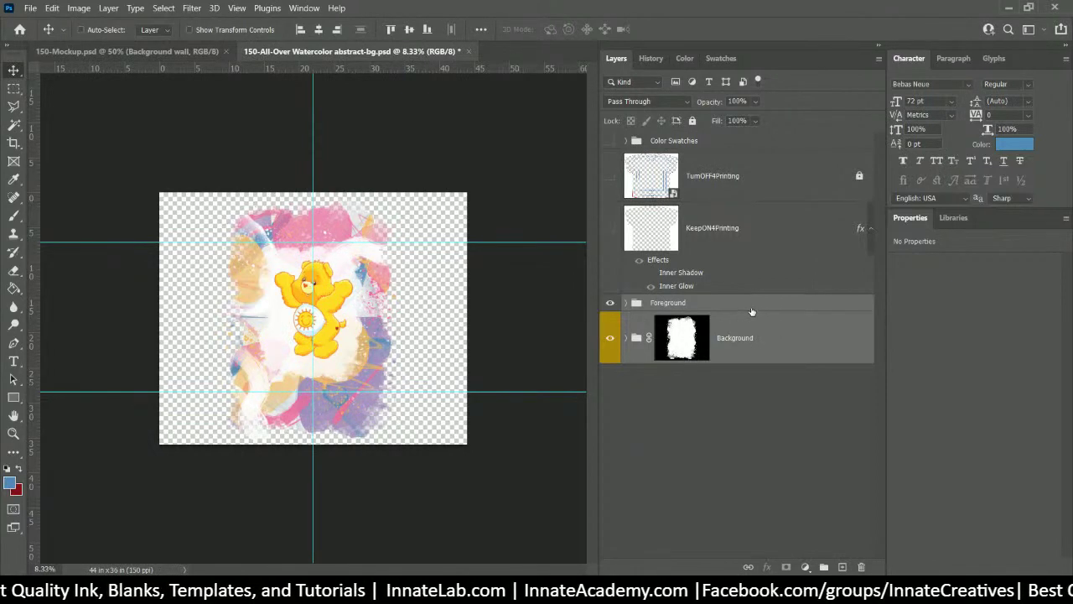
{"action": "key", "text": "ctrl"}
{"action": "key", "text": "ctrl+g"}
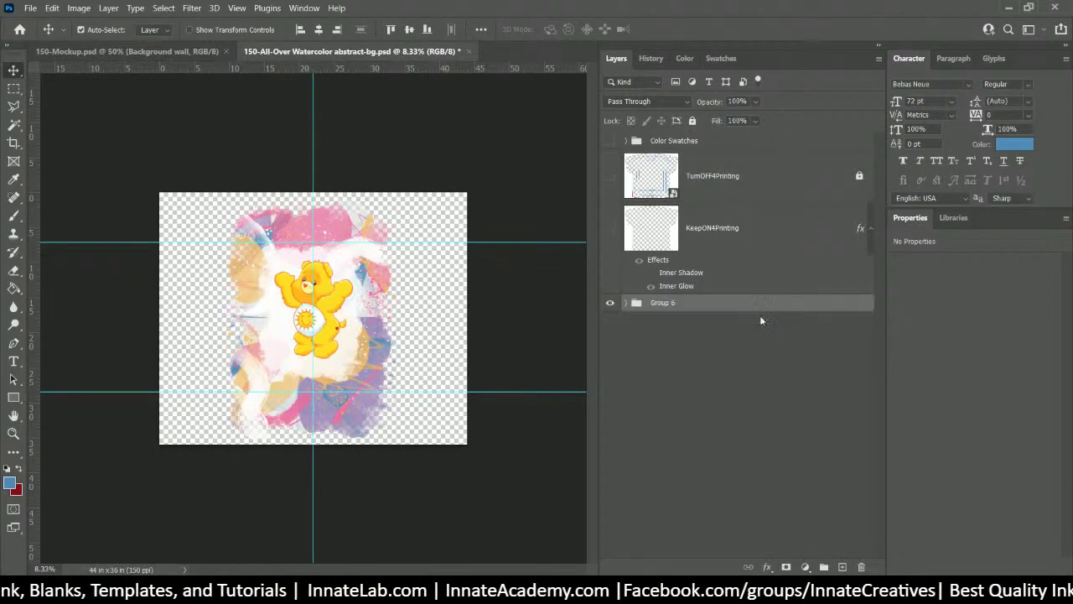
{"action": "double_click", "coordinate": [659, 303]}
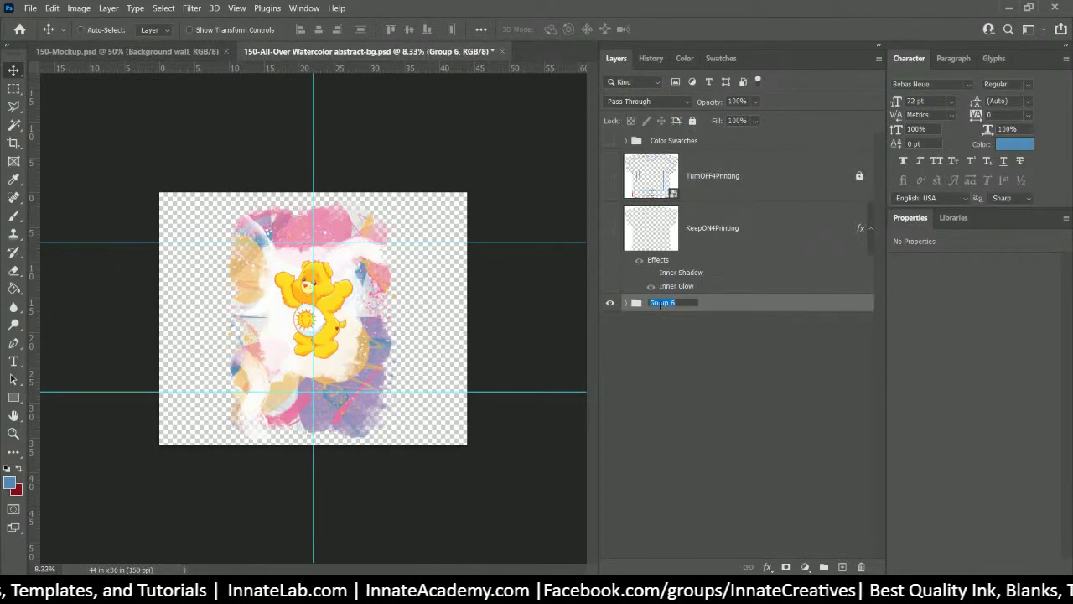
{"action": "type", "text": "a"}
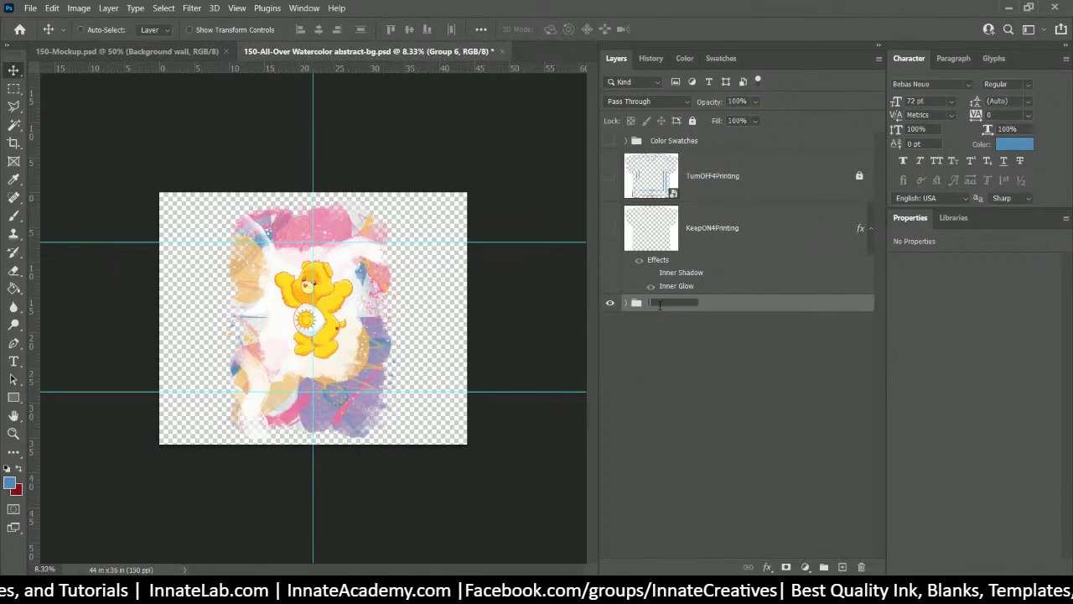
{"action": "key", "text": "Caps_Lock"}
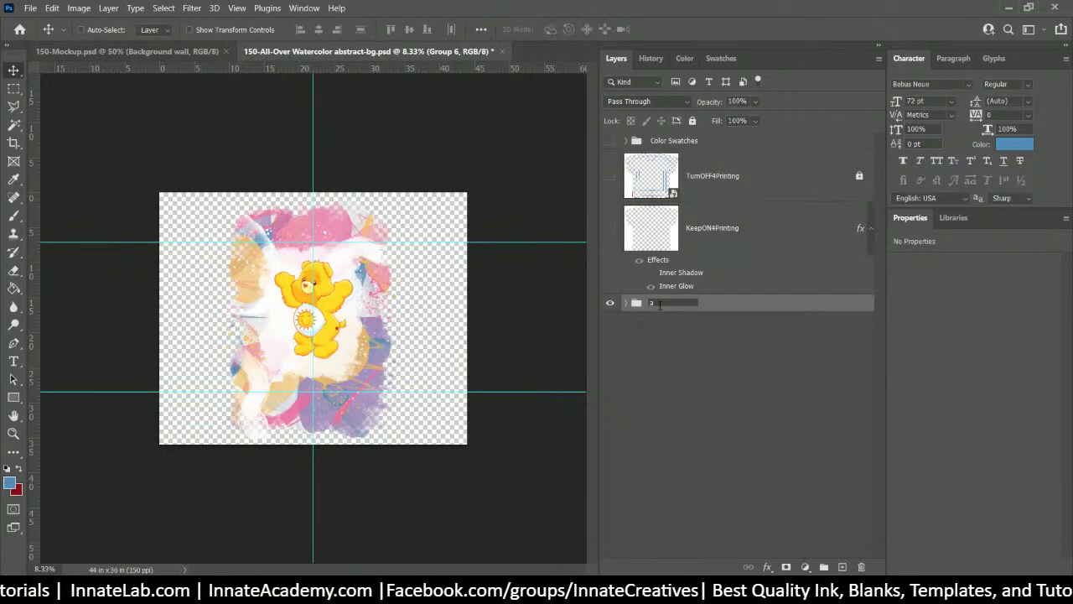
{"action": "key", "text": "Caps_Lock"}
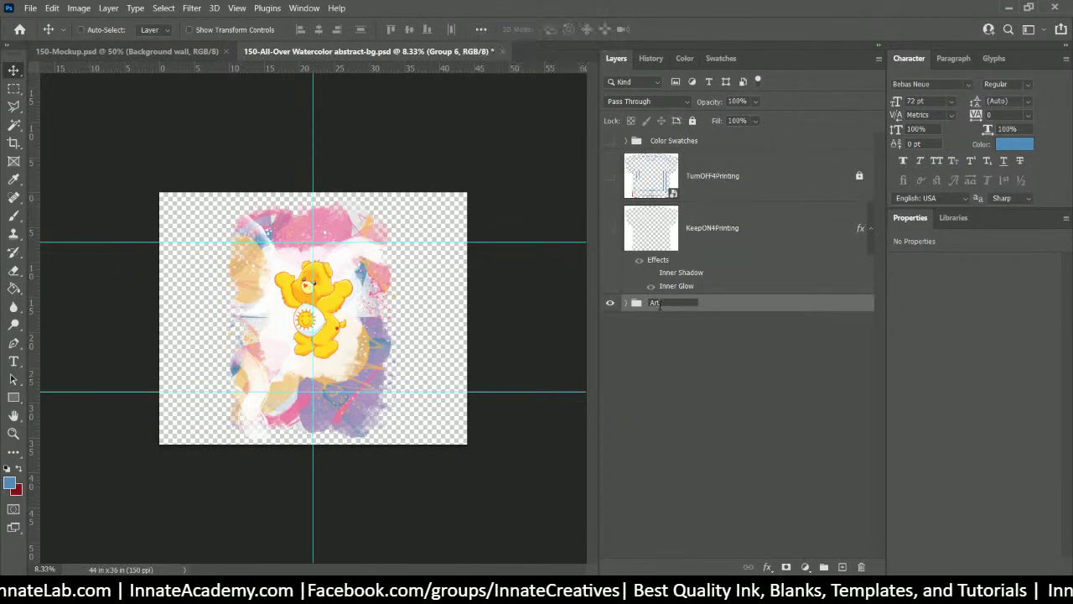
{"action": "key", "text": "Return"}
Step: Quick-export the Art group as a PNG named Art-2-13x19.png in the 150 folder
{"action": "right_click", "coordinate": [658, 307]}
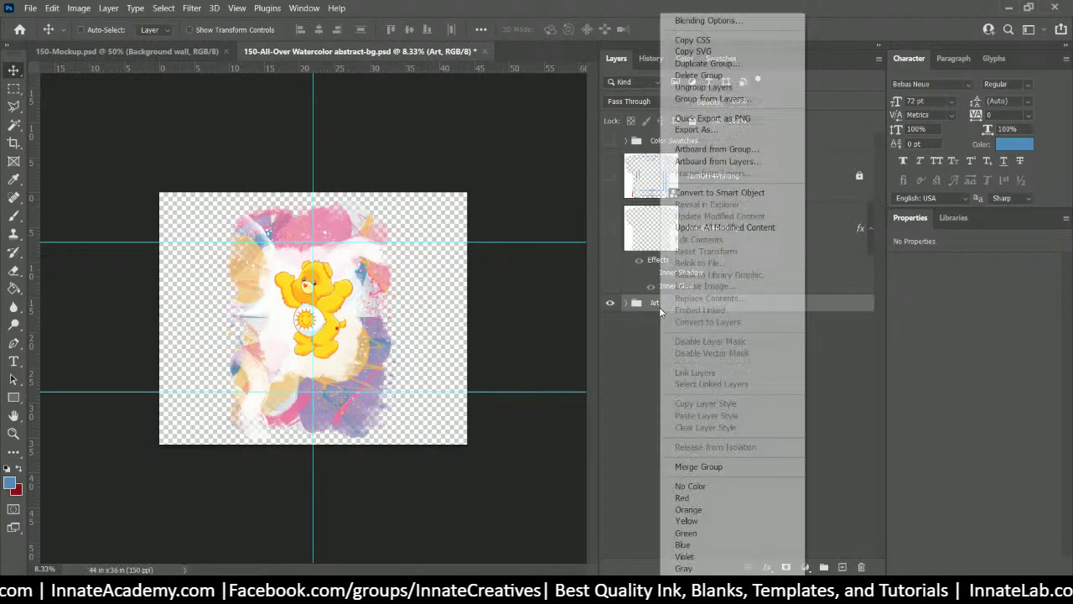
{"action": "left_click", "coordinate": [712, 118]}
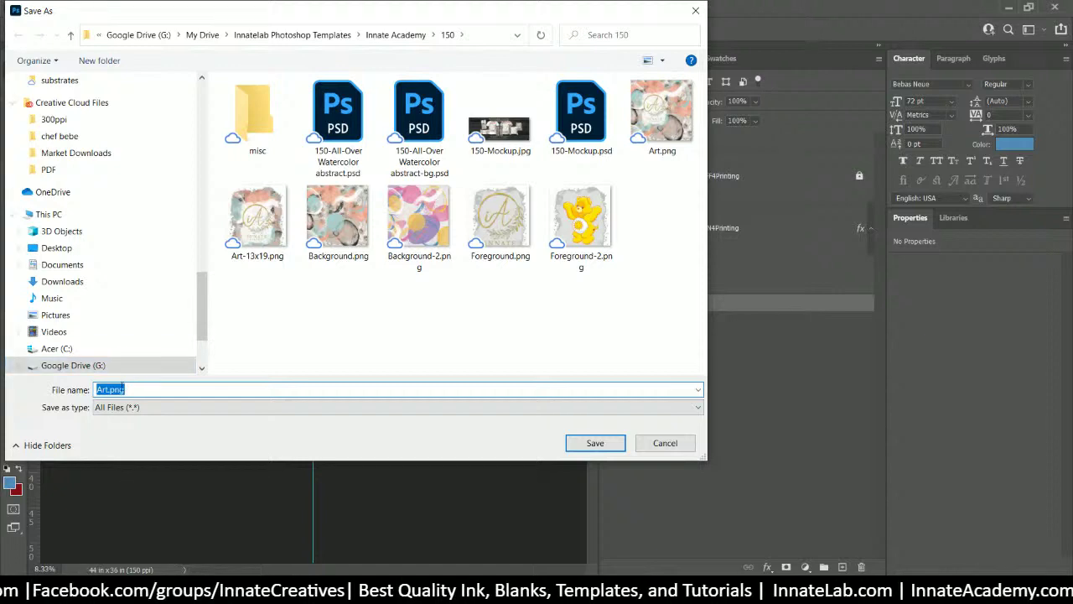
{"action": "left_click", "coordinate": [110, 389]}
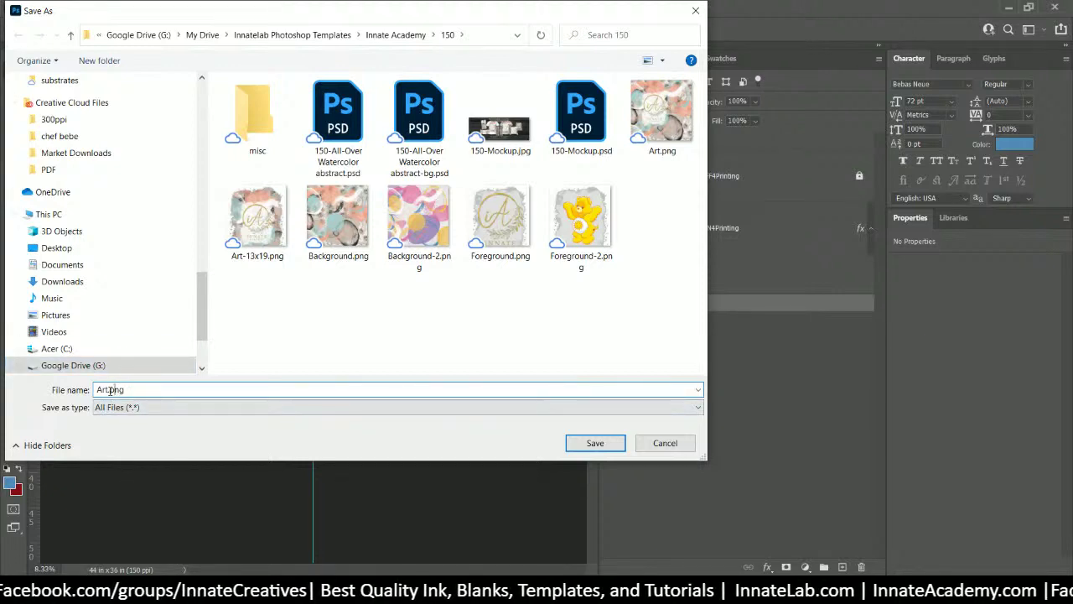
{"action": "type", "text": "-"}
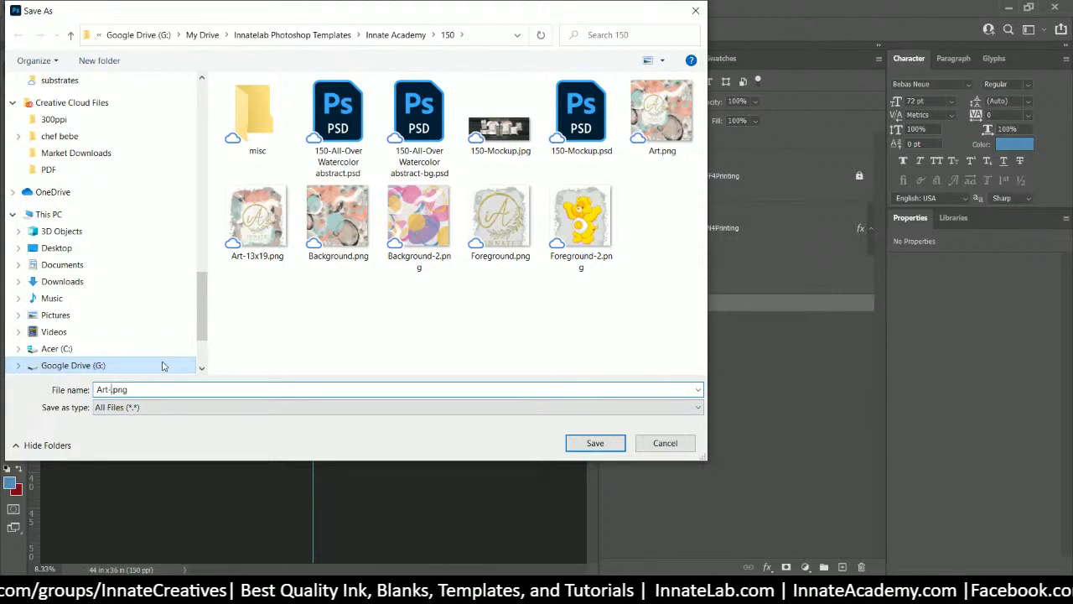
{"action": "type", "text": "2"}
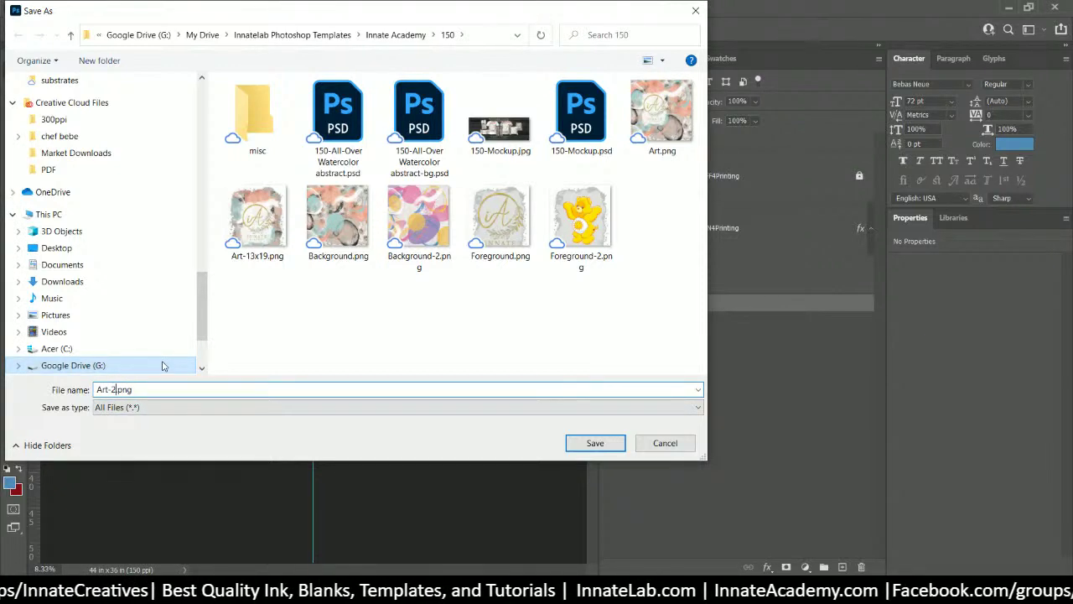
{"action": "type", "text": "-13x1"}
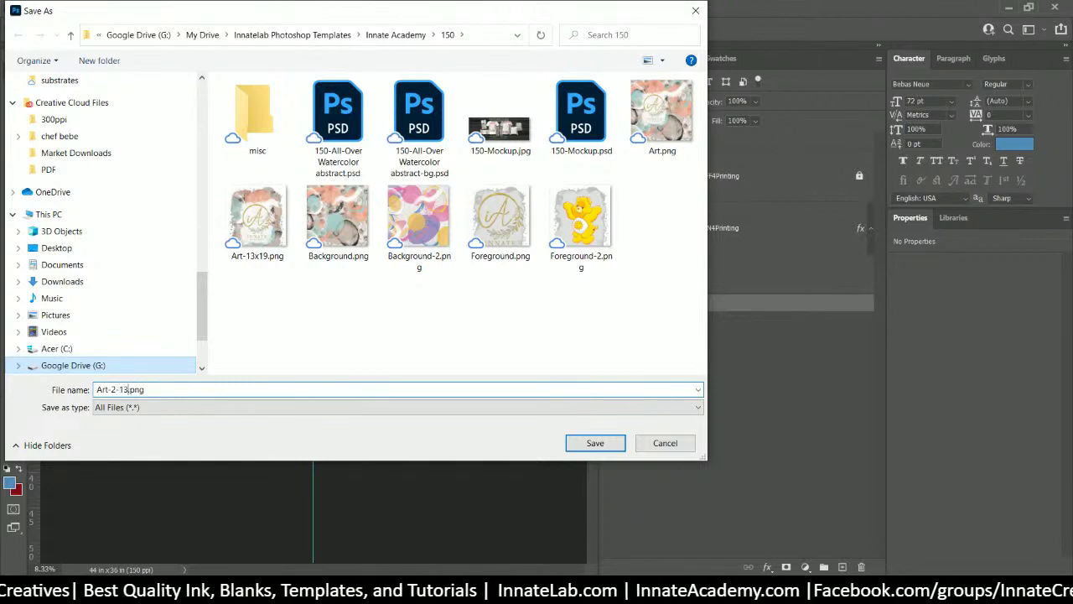
{"action": "type", "text": "9"}
{"action": "key", "text": "Return"}
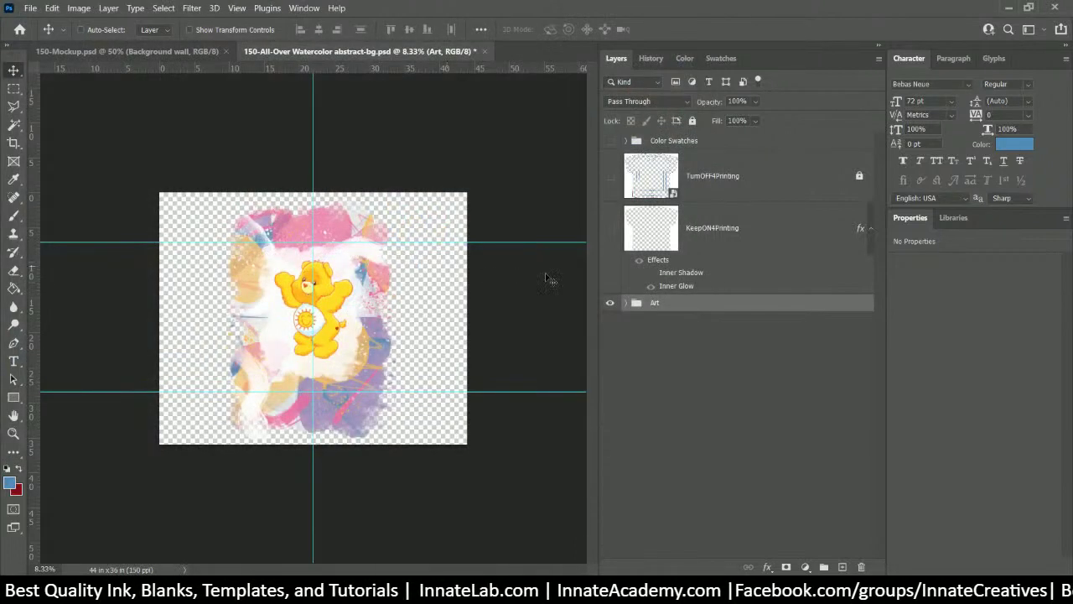
Step: Expand the Art group and disable the layer mask on its Background group
{"action": "left_click", "coordinate": [626, 303]}
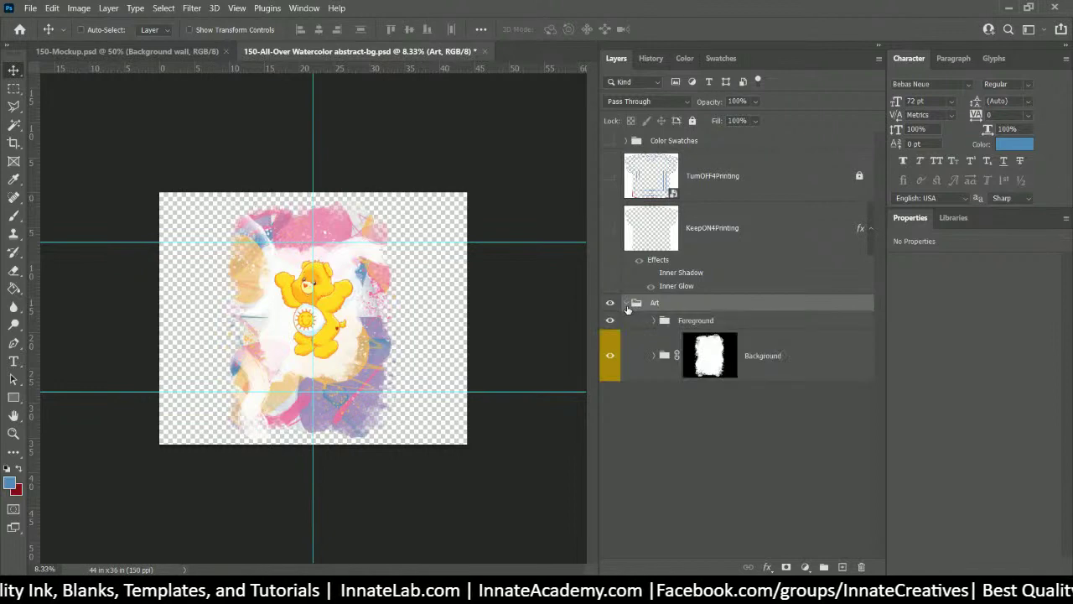
{"action": "right_click", "coordinate": [715, 363]}
{"action": "left_click", "coordinate": [737, 371]}
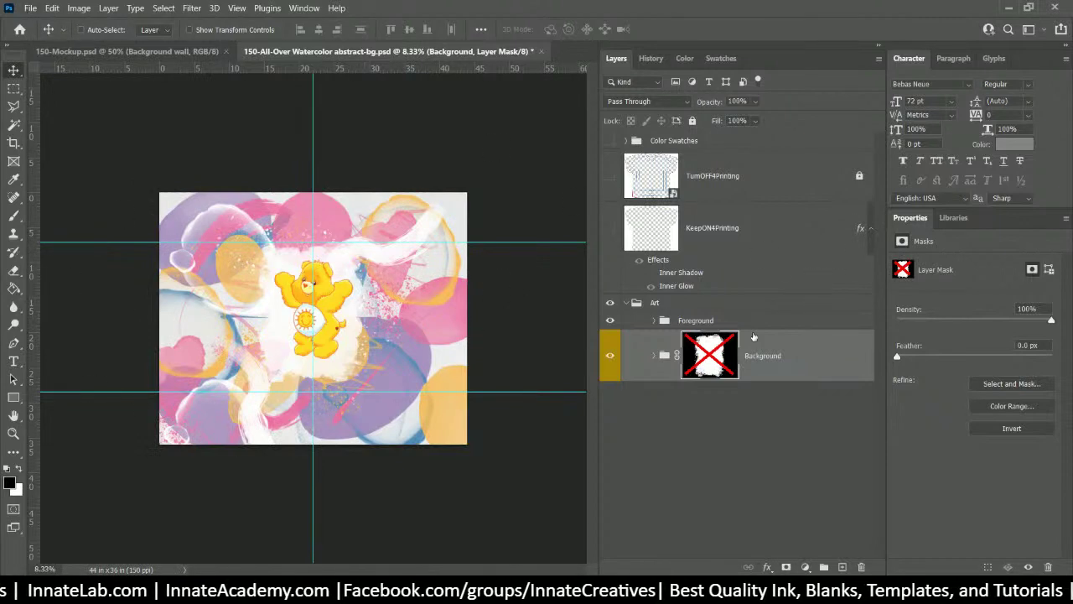
Step: Quick-export the unmasked Art group as a PNG named Art-2.png in the 150 folder
{"action": "left_click", "coordinate": [695, 307]}
{"action": "right_click", "coordinate": [691, 309]}
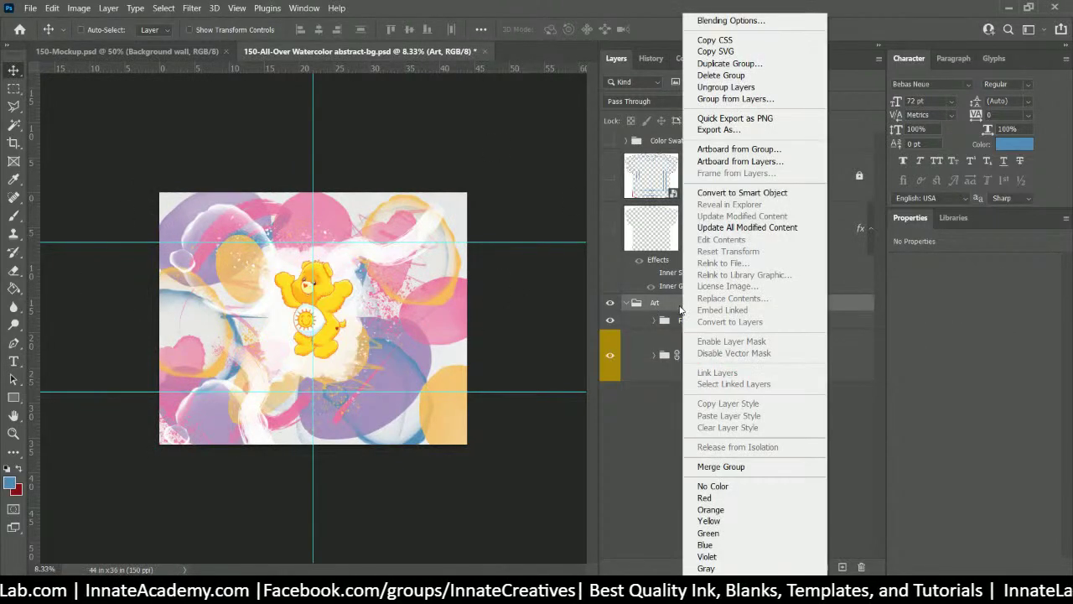
{"action": "left_click", "coordinate": [771, 119]}
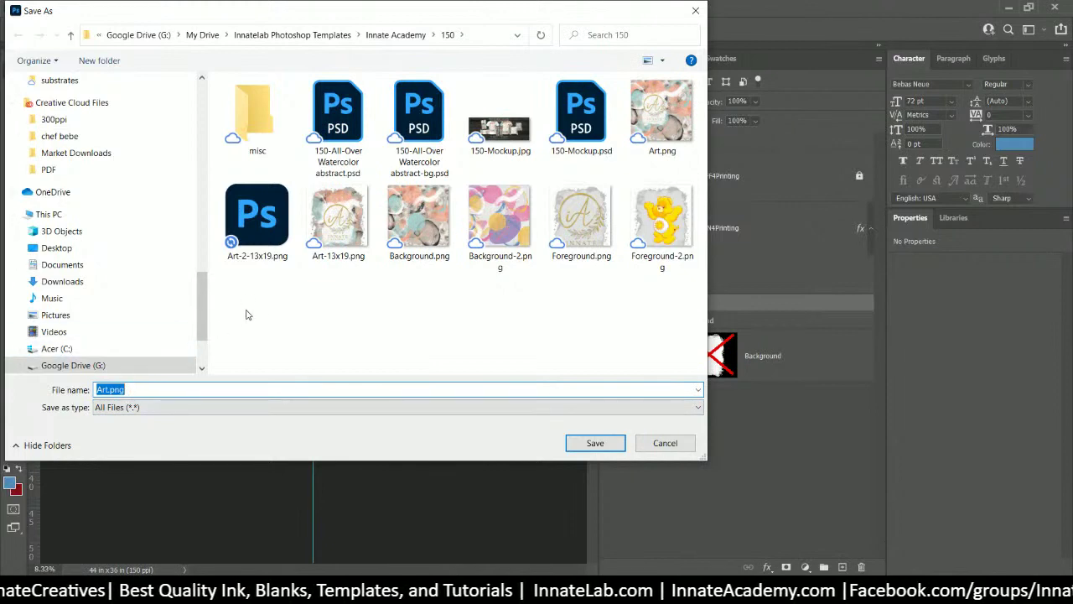
{"action": "left_click", "coordinate": [162, 390]}
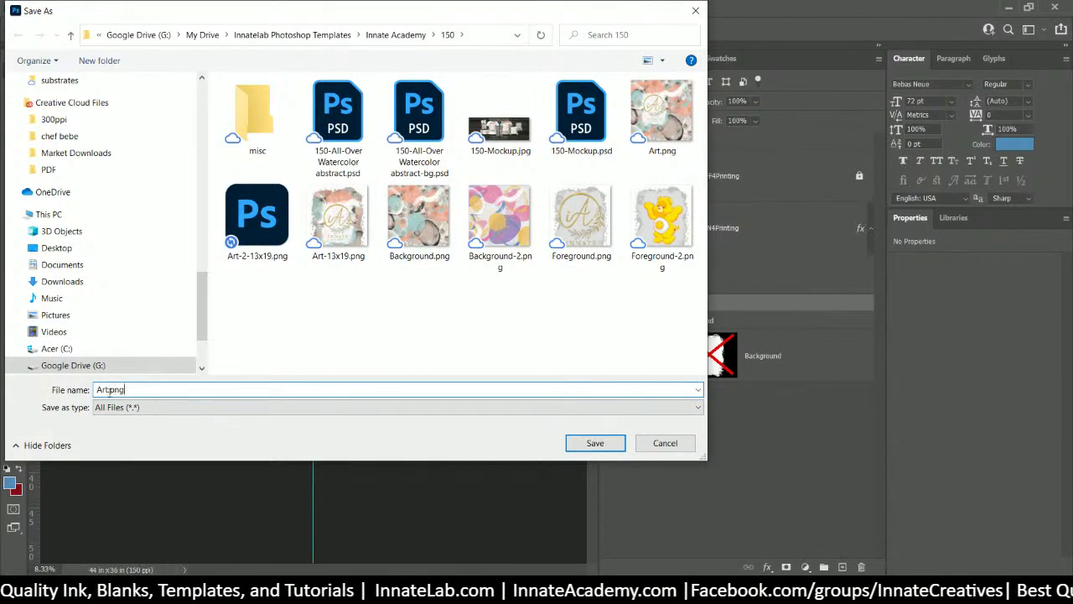
{"action": "left_click", "coordinate": [110, 389]}
{"action": "type", "text": "-2"}
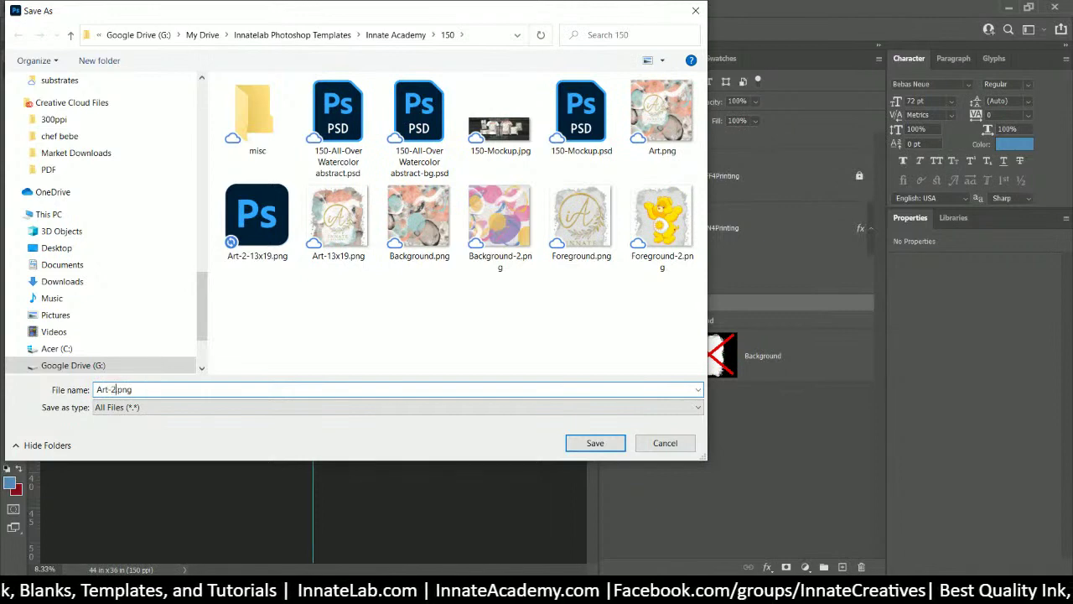
{"action": "key", "text": "Return"}
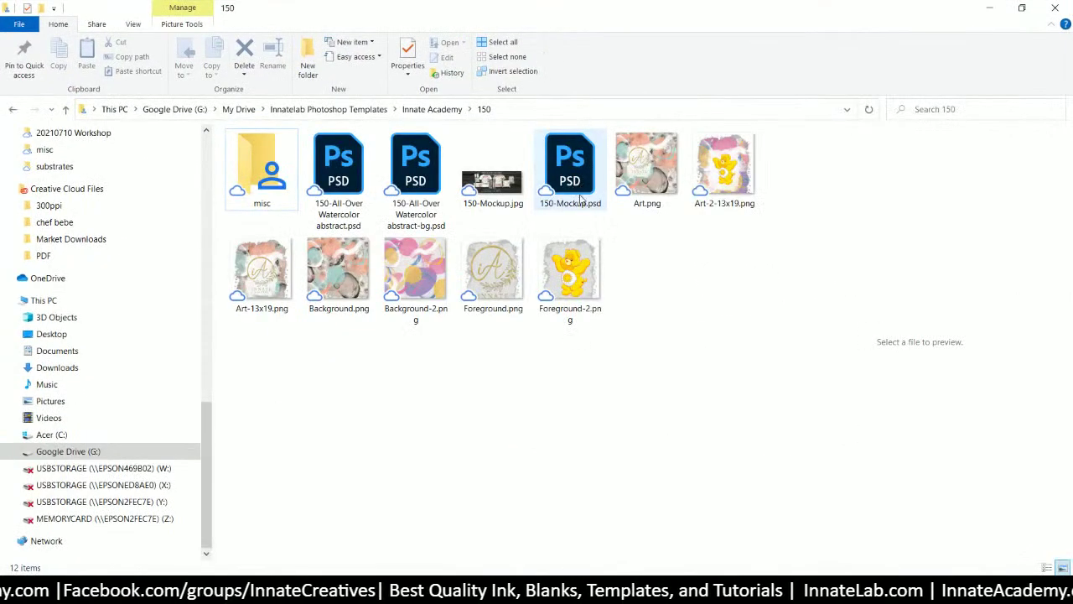
Step: Preview the Art-2-13x19, Background, Background-2 and Foreground-2 PNGs in the 150 folder in File Explorer, and return to Photoshop
{"action": "left_click", "coordinate": [723, 174]}
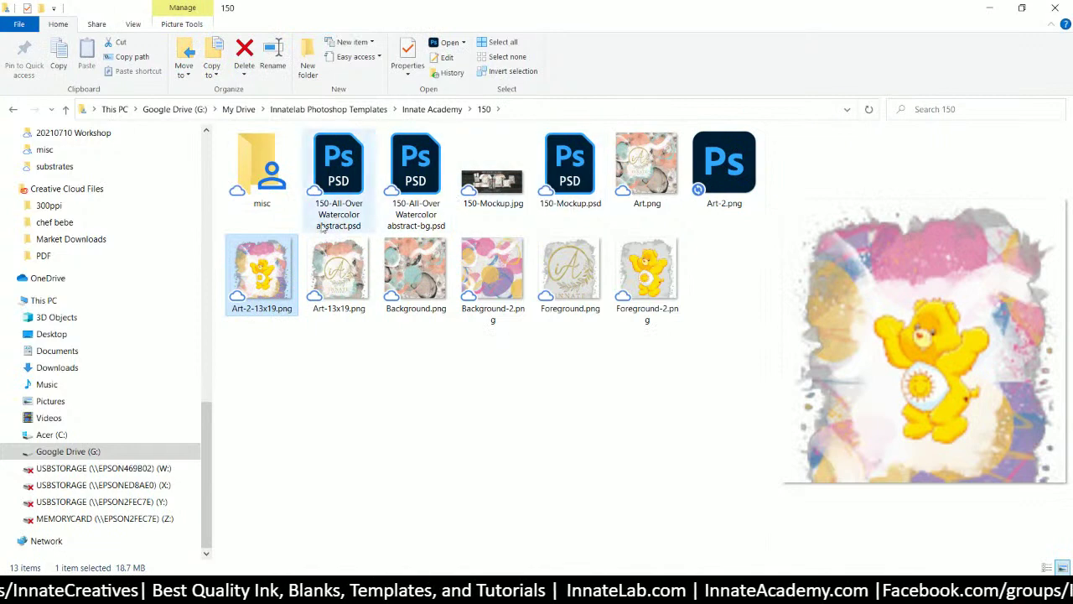
{"action": "left_click", "coordinate": [400, 275]}
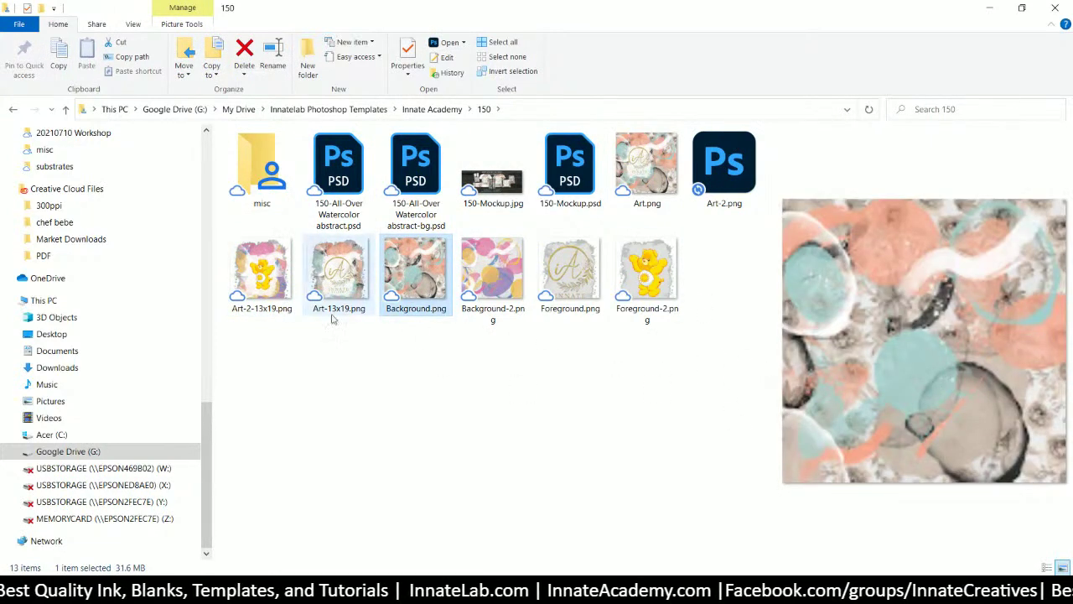
{"action": "left_click", "coordinate": [484, 275]}
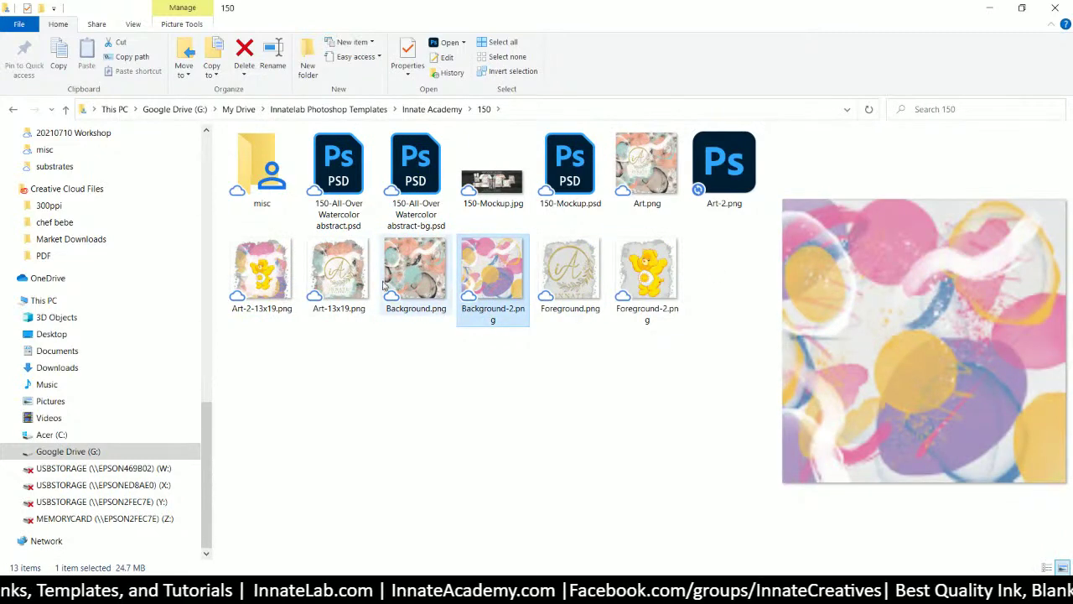
{"action": "left_click", "coordinate": [658, 278]}
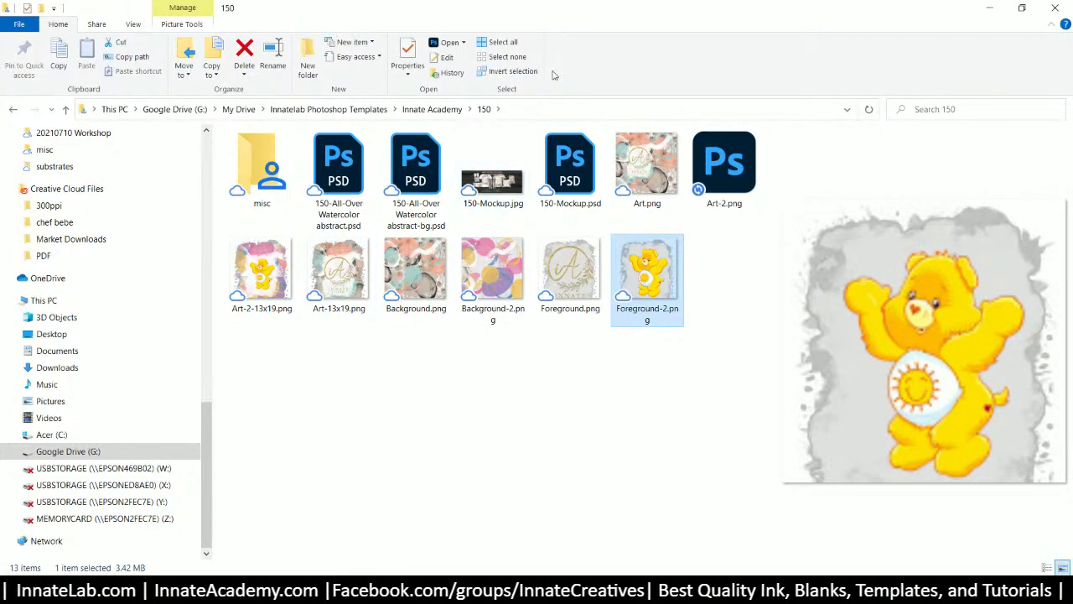
{"action": "left_click", "coordinate": [990, 8]}
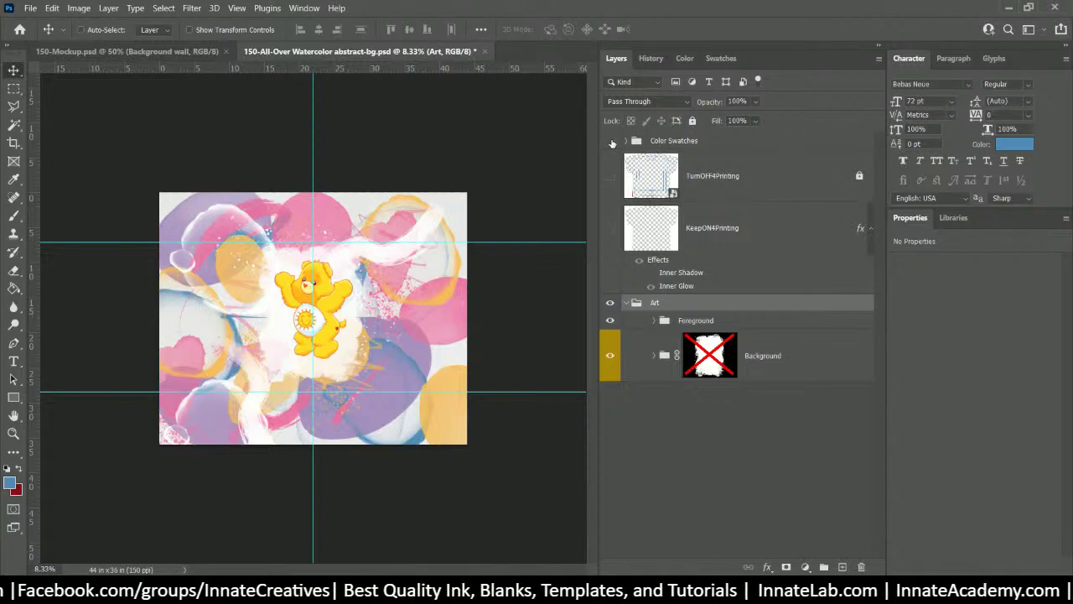
Step: Show the Color Swatches group and the two printing template layers above the Art group
{"action": "left_click", "coordinate": [611, 141]}
{"action": "left_click", "coordinate": [610, 141]}
{"action": "left_click", "coordinate": [610, 176]}
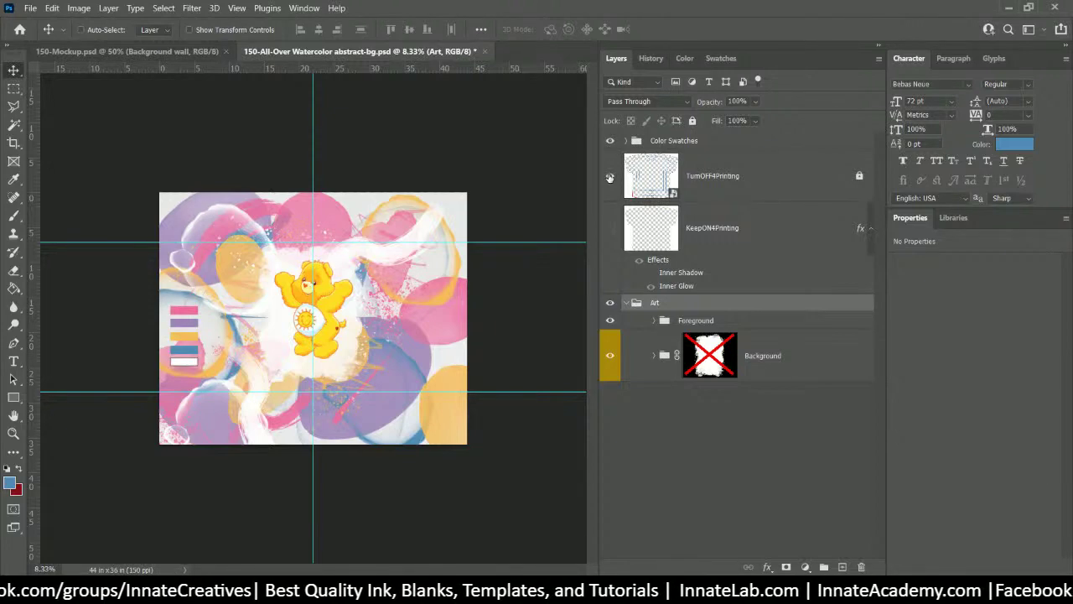
{"action": "left_click", "coordinate": [611, 228]}
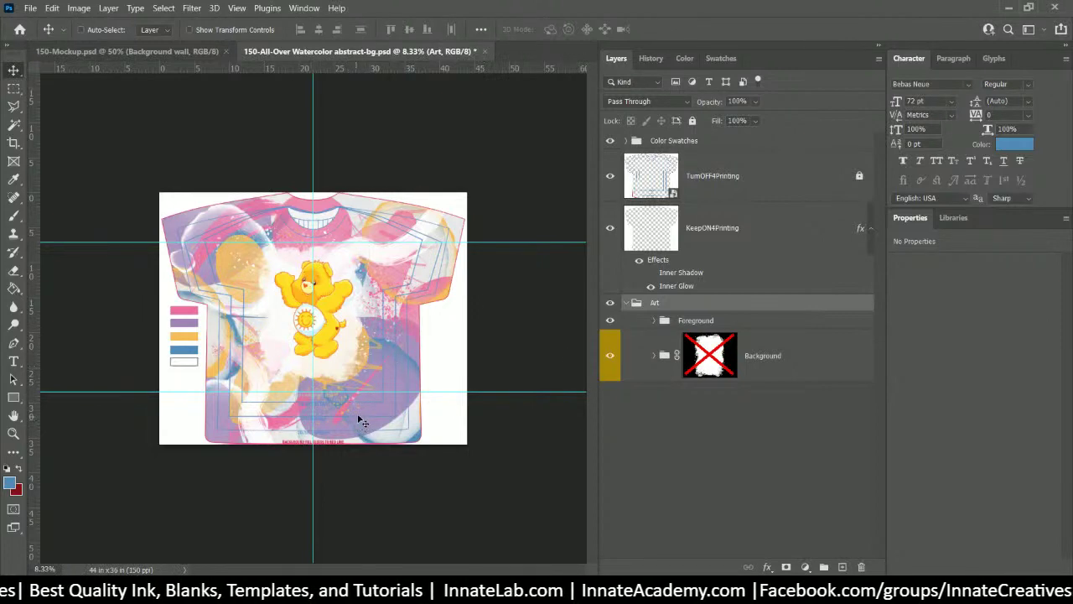
Step: Switch to the 150-Mockup.psd document and list the layers beneath the journal artwork
{"action": "left_click", "coordinate": [204, 52]}
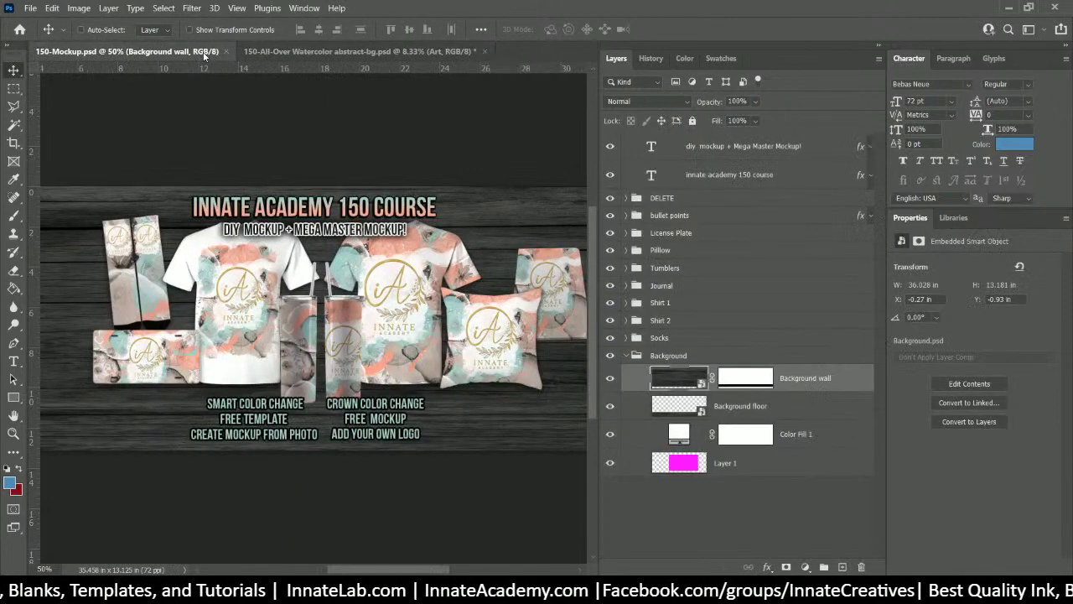
{"action": "right_click", "coordinate": [540, 261]}
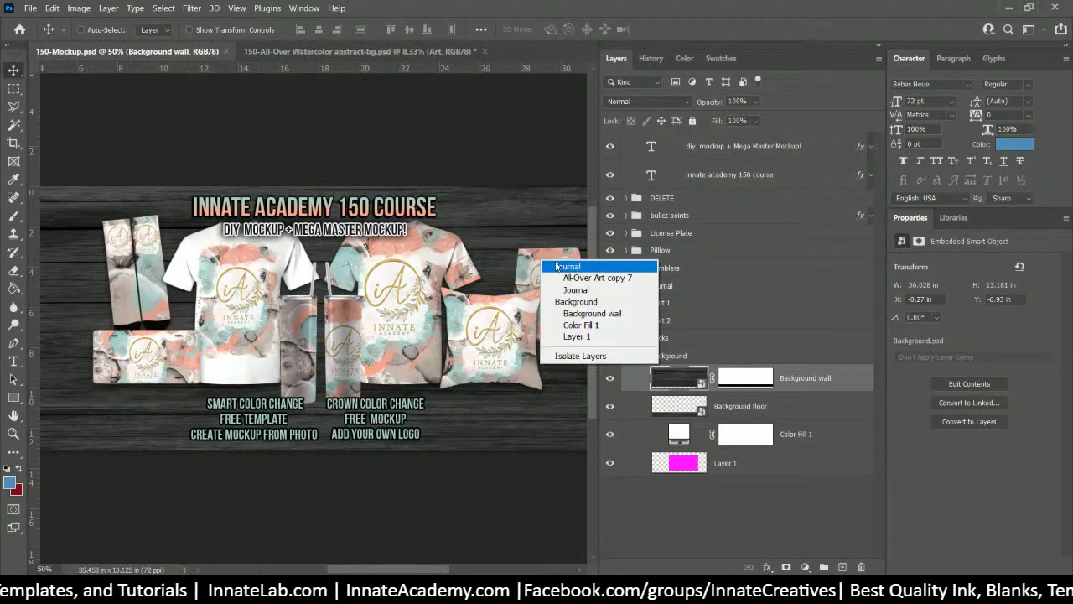
Step: Collapse and hide the existing Journal group in the 150 mockup
{"action": "left_click", "coordinate": [561, 291]}
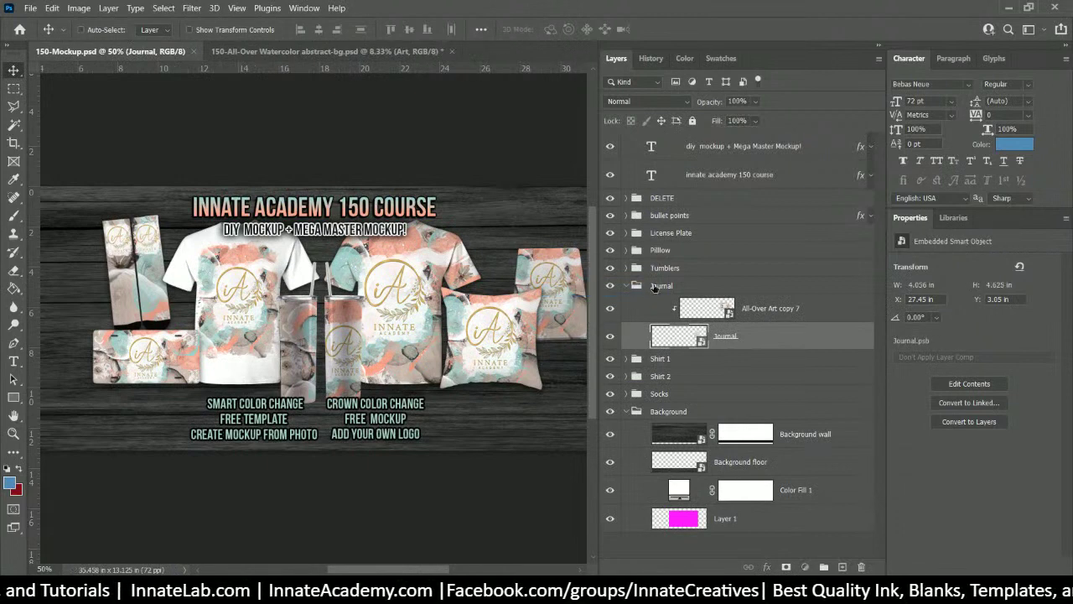
{"action": "left_click", "coordinate": [642, 287]}
{"action": "left_click", "coordinate": [625, 286]}
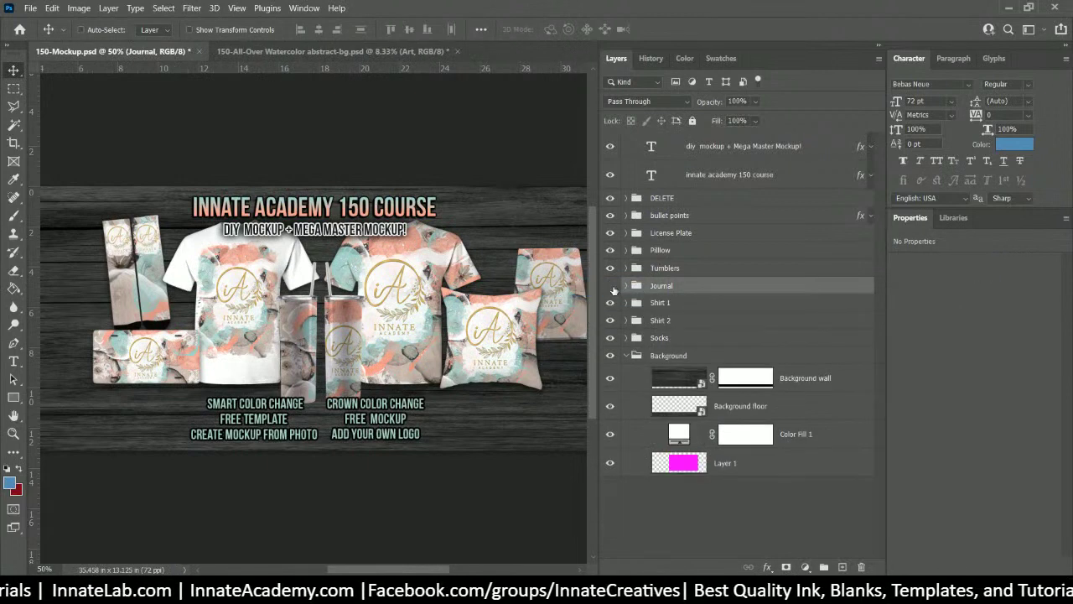
{"action": "left_click", "coordinate": [612, 286]}
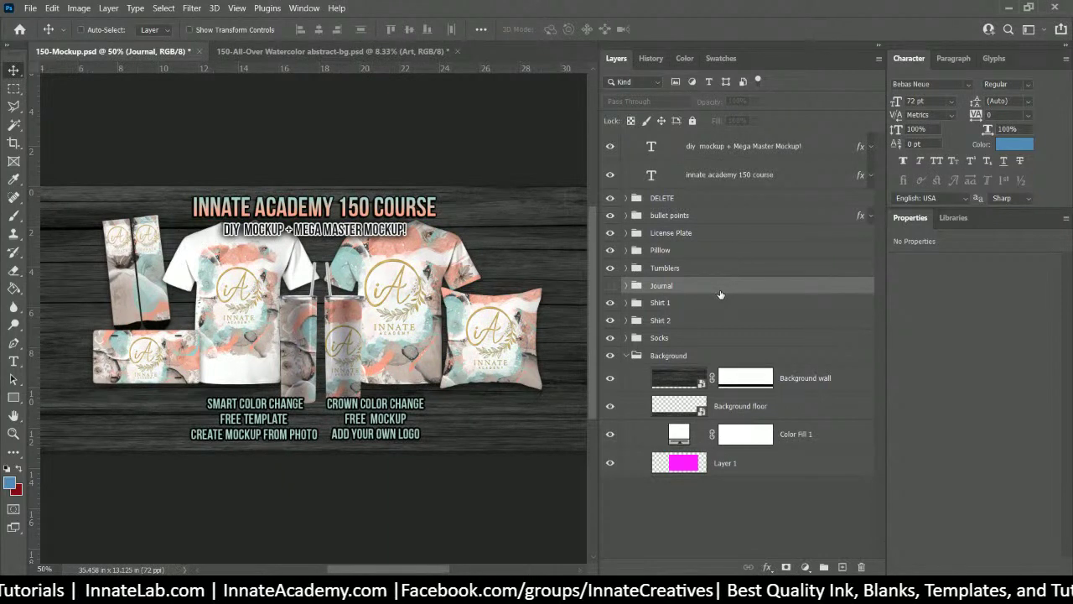
{"action": "key", "text": "ctrl+plus"}
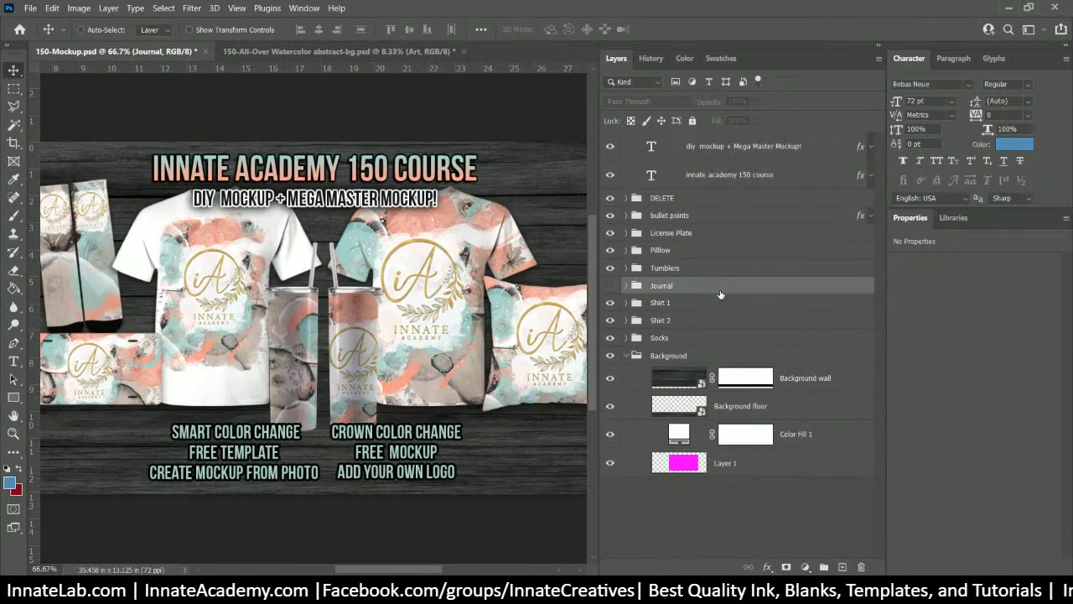
{"action": "left_click_drag", "start_coordinate": [426, 276], "coordinate": [327, 277]}
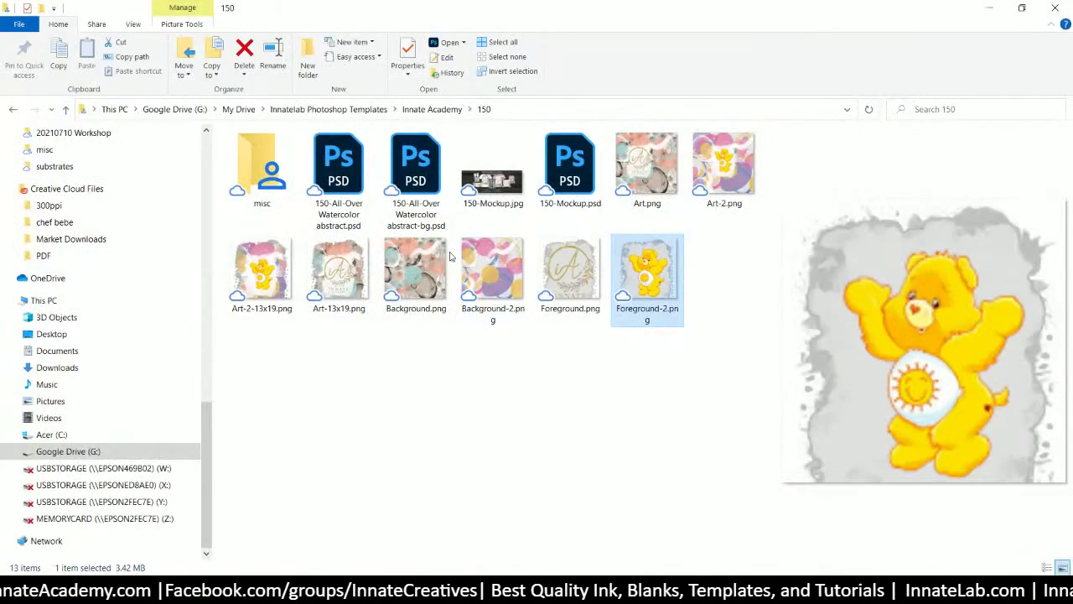
Step: Switch to File Explorer and open Journal Photo.psd from the misc folder inside the 150 folder
{"action": "left_click", "coordinate": [259, 172]}
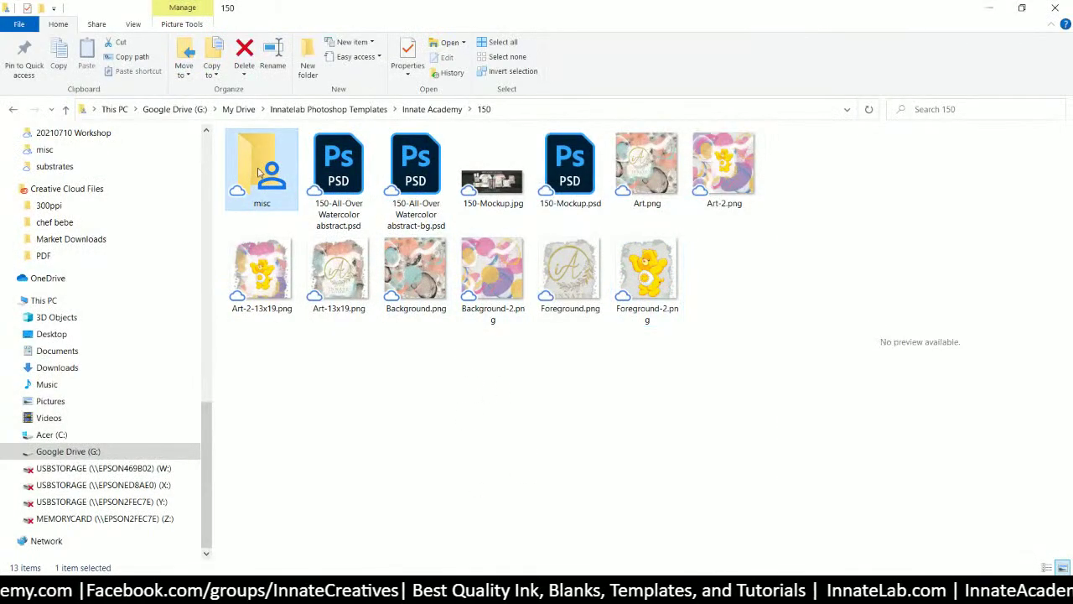
{"action": "double_click", "coordinate": [259, 172]}
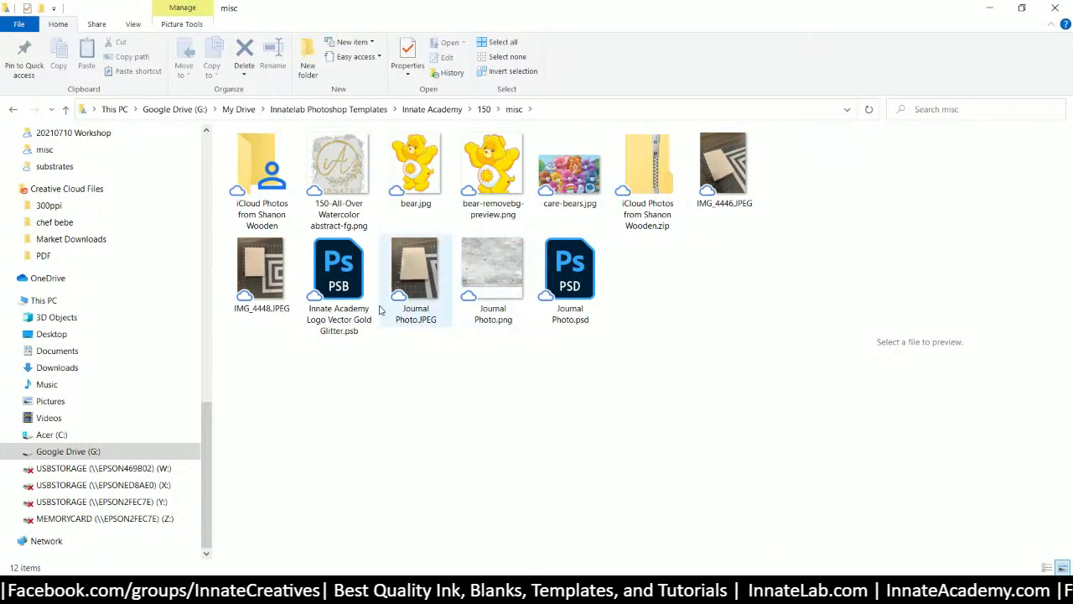
{"action": "left_click", "coordinate": [579, 277]}
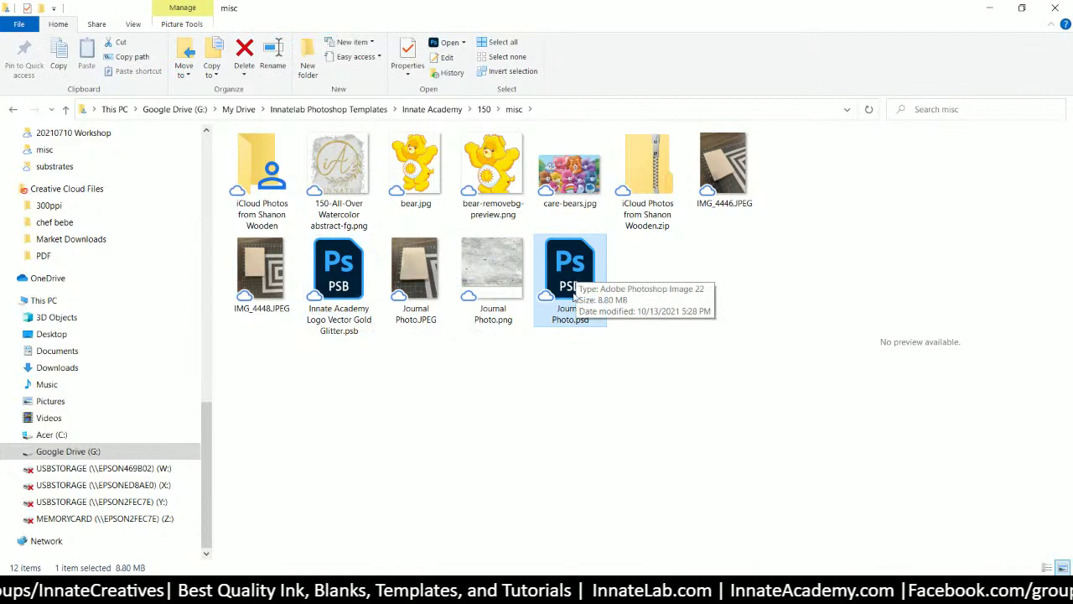
{"action": "left_click", "coordinate": [484, 110]}
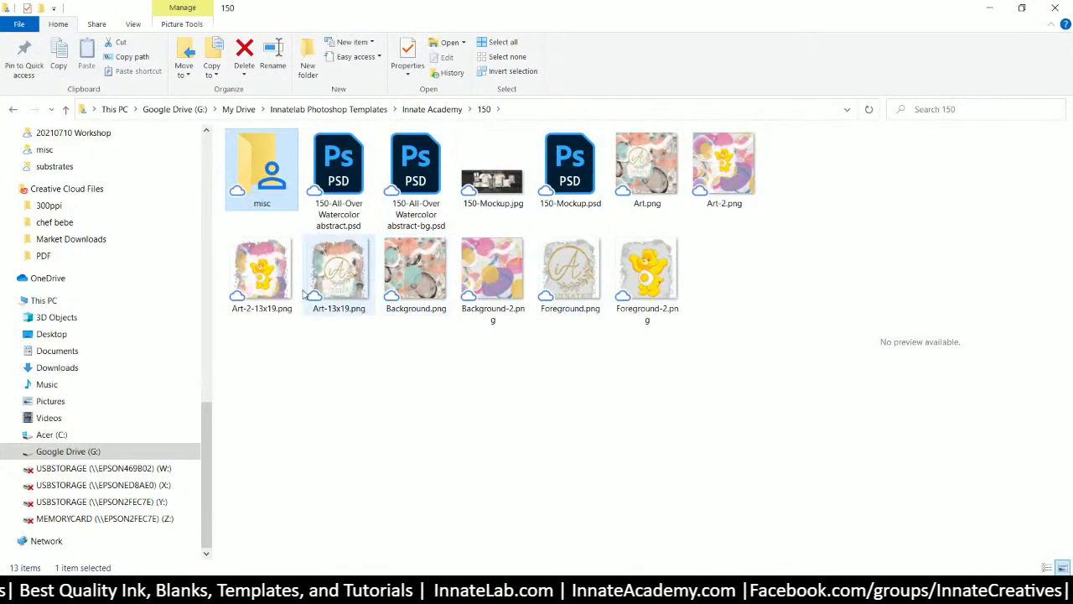
{"action": "left_click", "coordinate": [484, 111]}
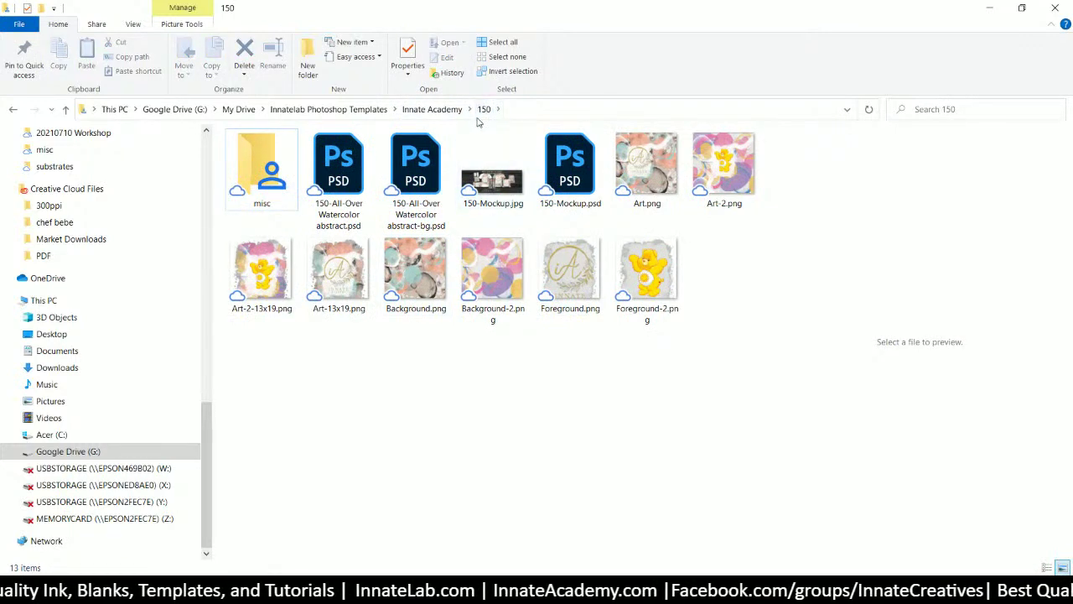
{"action": "double_click", "coordinate": [276, 180]}
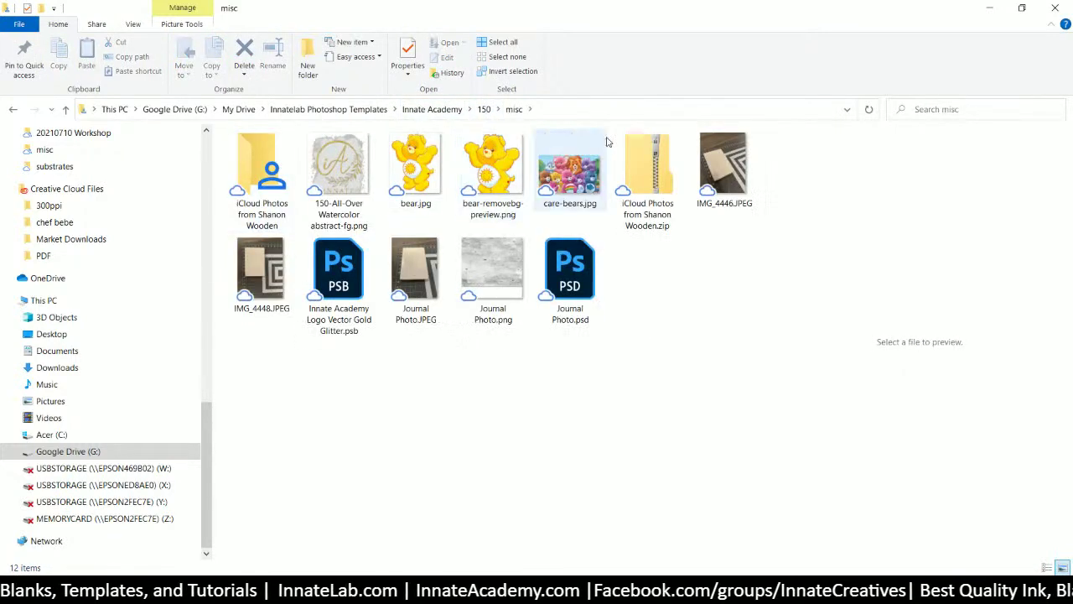
{"action": "left_click", "coordinate": [570, 281]}
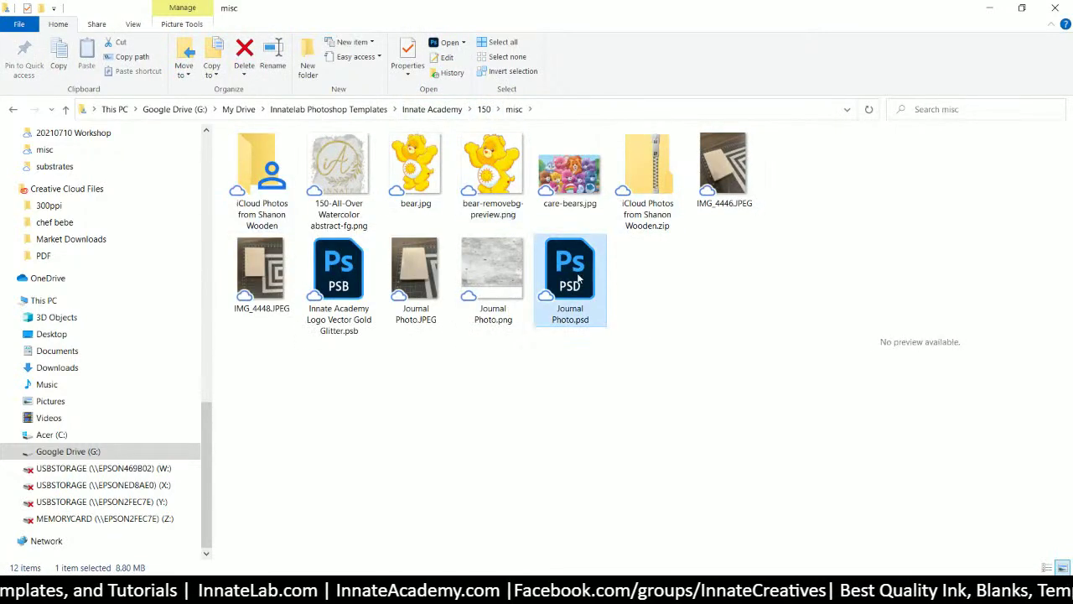
{"action": "double_click", "coordinate": [577, 284]}
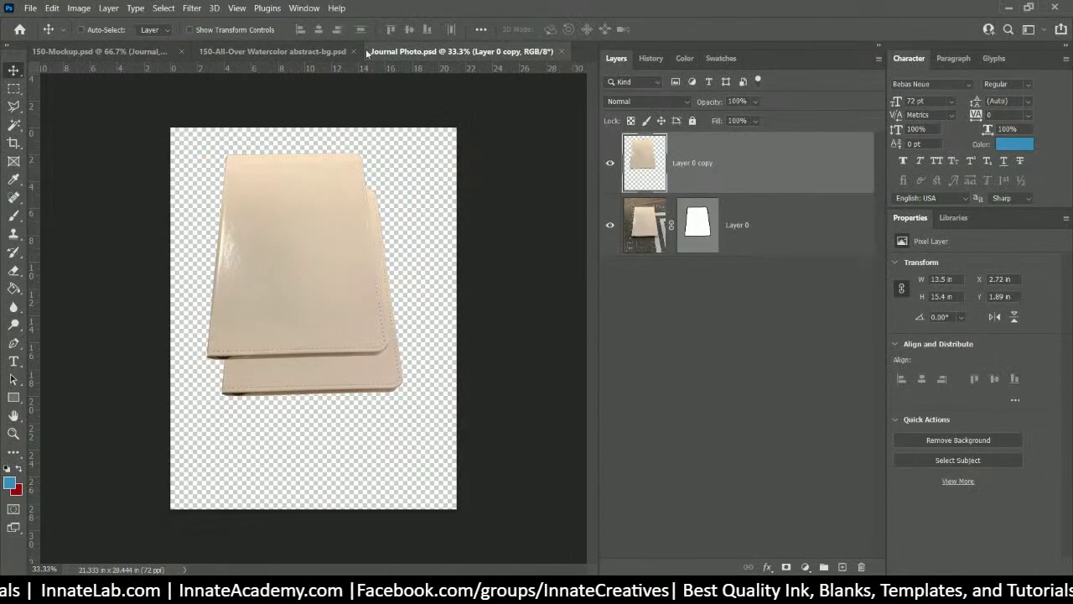
{"action": "left_click", "coordinate": [309, 51]}
{"action": "left_click", "coordinate": [133, 51]}
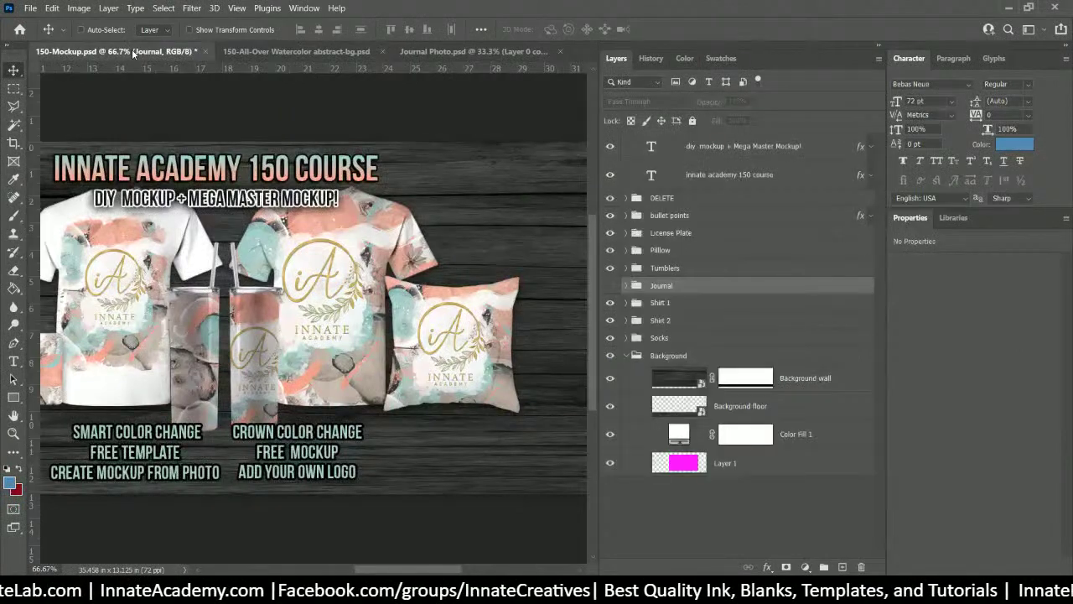
{"action": "left_click", "coordinate": [478, 52]}
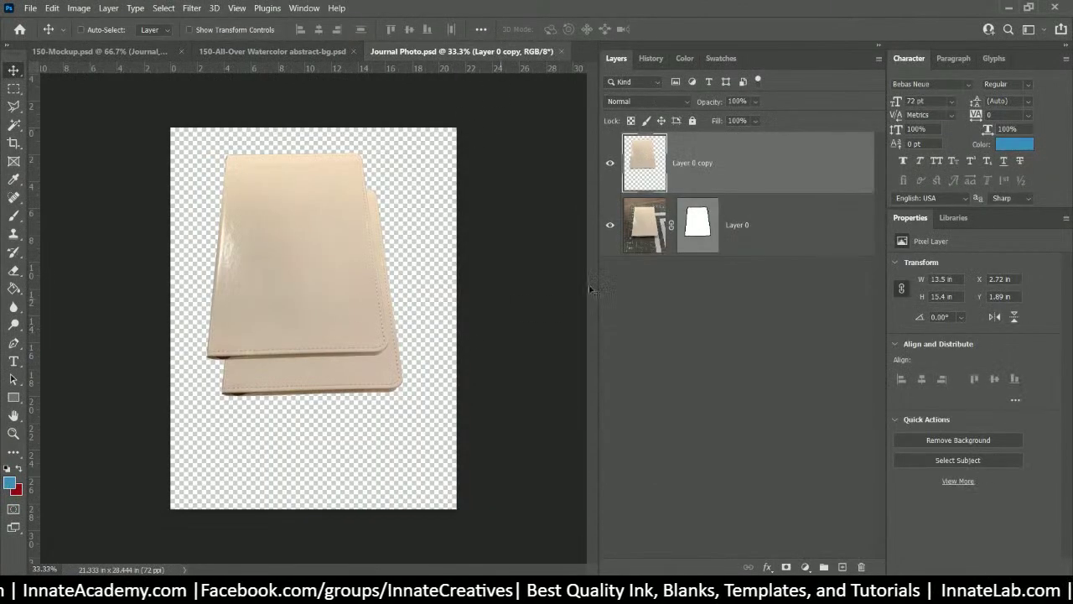
Step: View the original photo by hiding Layer 0 copy and disabling Layer 0's vector mask, and return to showing only the cut-out copy
{"action": "left_click", "coordinate": [610, 162]}
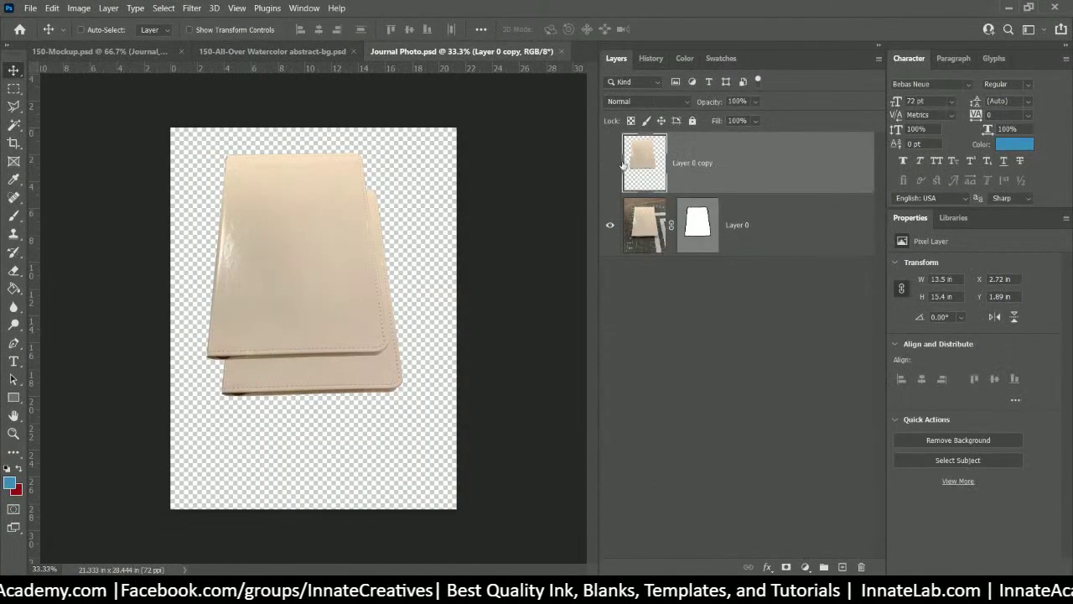
{"action": "right_click", "coordinate": [729, 238]}
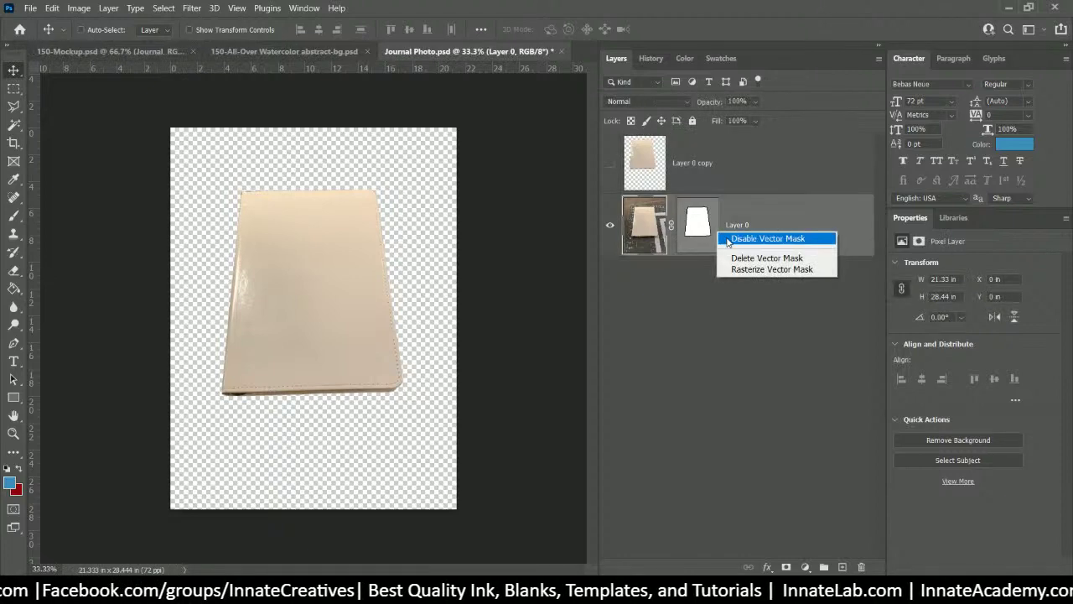
{"action": "left_click", "coordinate": [759, 237]}
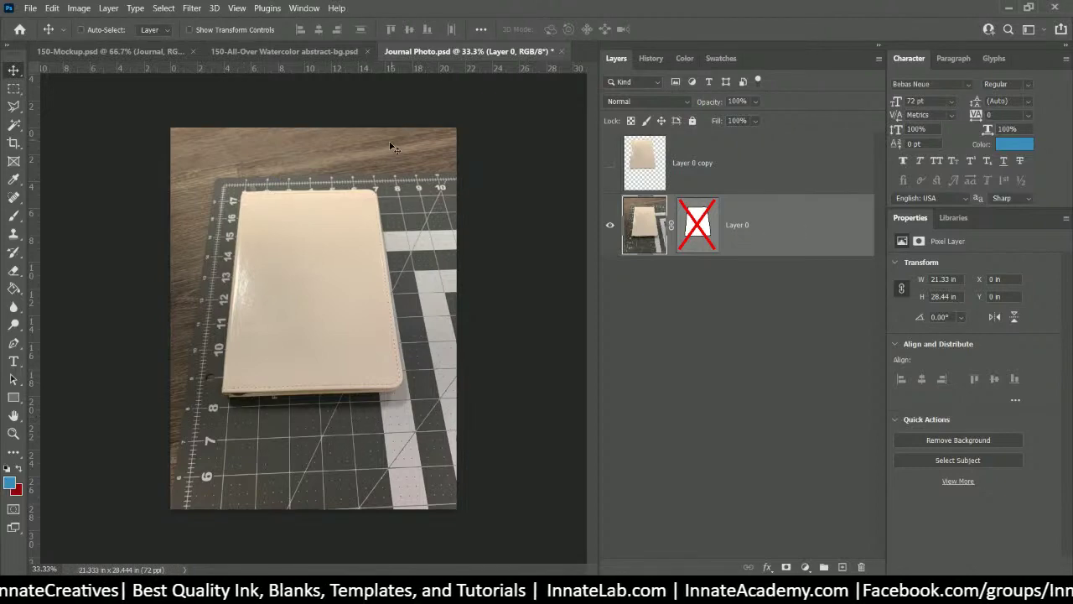
{"action": "left_click", "coordinate": [610, 164]}
{"action": "left_click", "coordinate": [611, 226]}
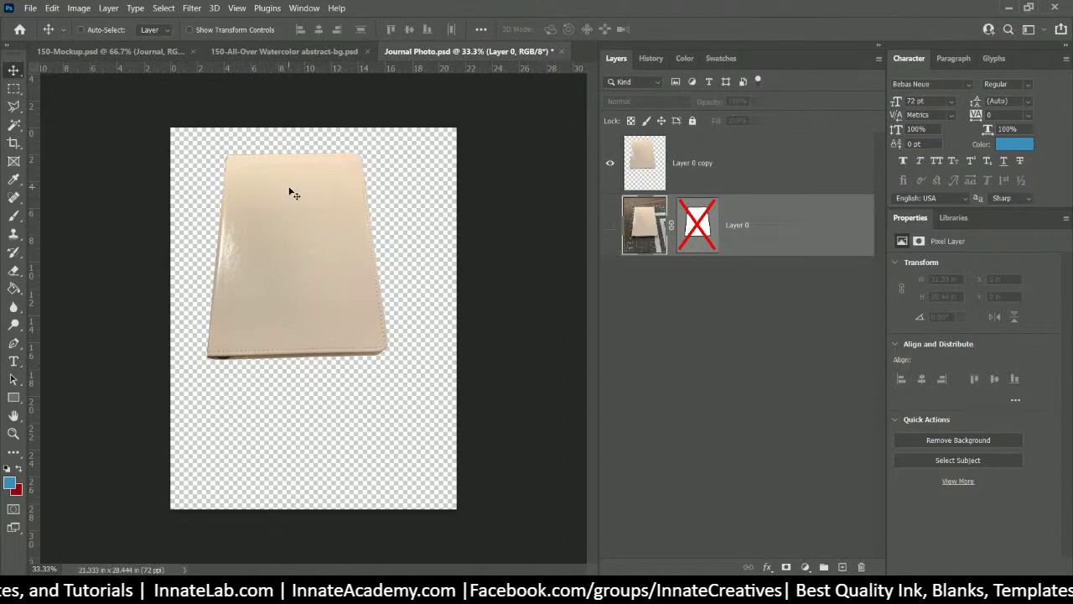
Step: Rename the cut-out journal layer, Layer 0 copy, as Journal PNG
{"action": "left_click", "coordinate": [727, 176]}
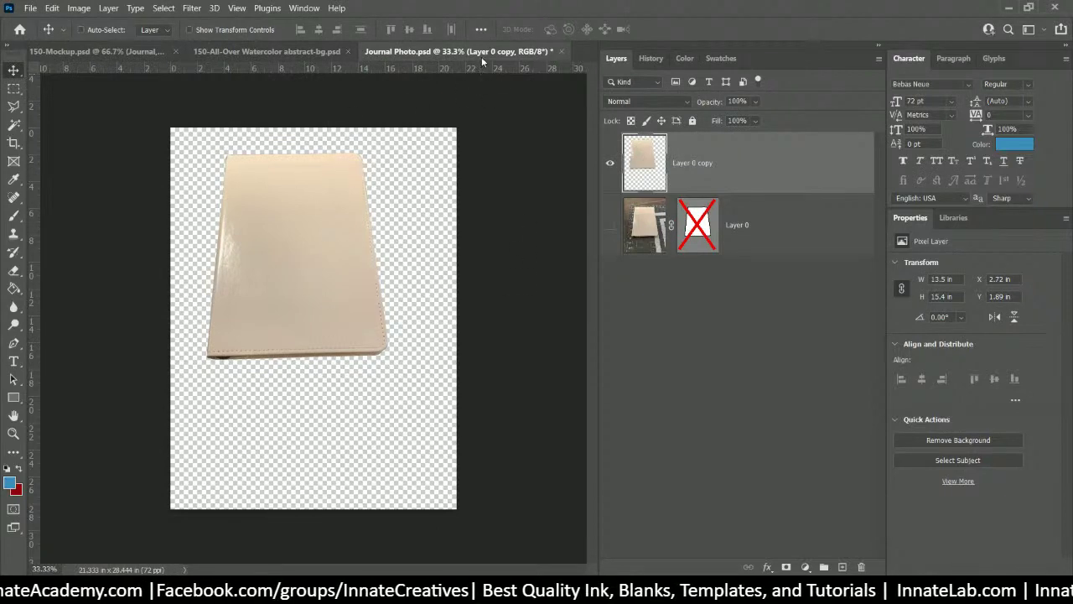
{"action": "right_click", "coordinate": [689, 164]}
{"action": "left_click", "coordinate": [675, 168]}
{"action": "double_click", "coordinate": [686, 163]}
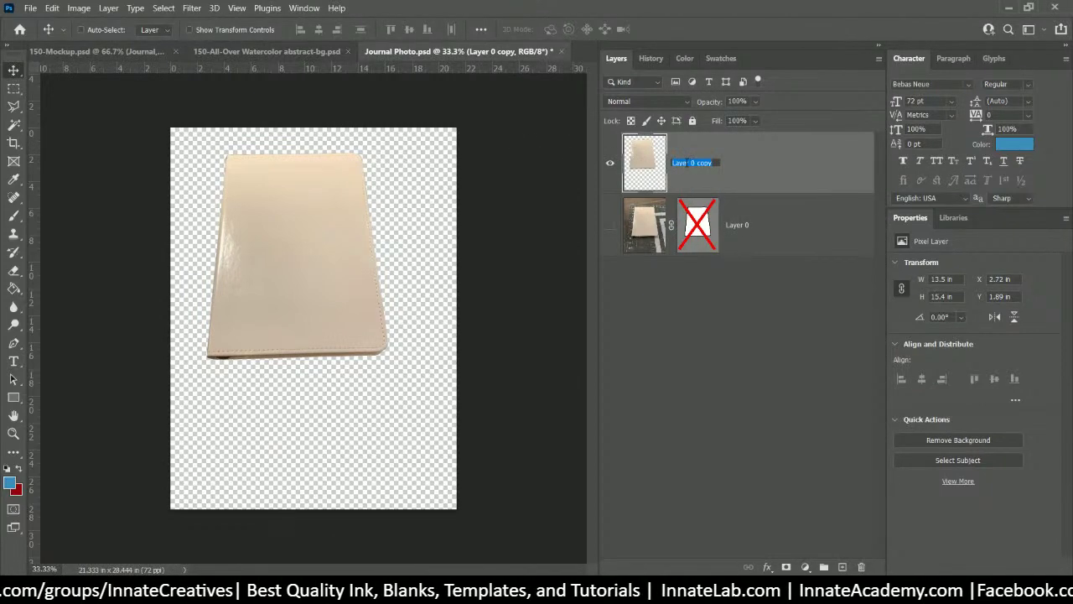
{"action": "type", "text": "Journal PNG"}
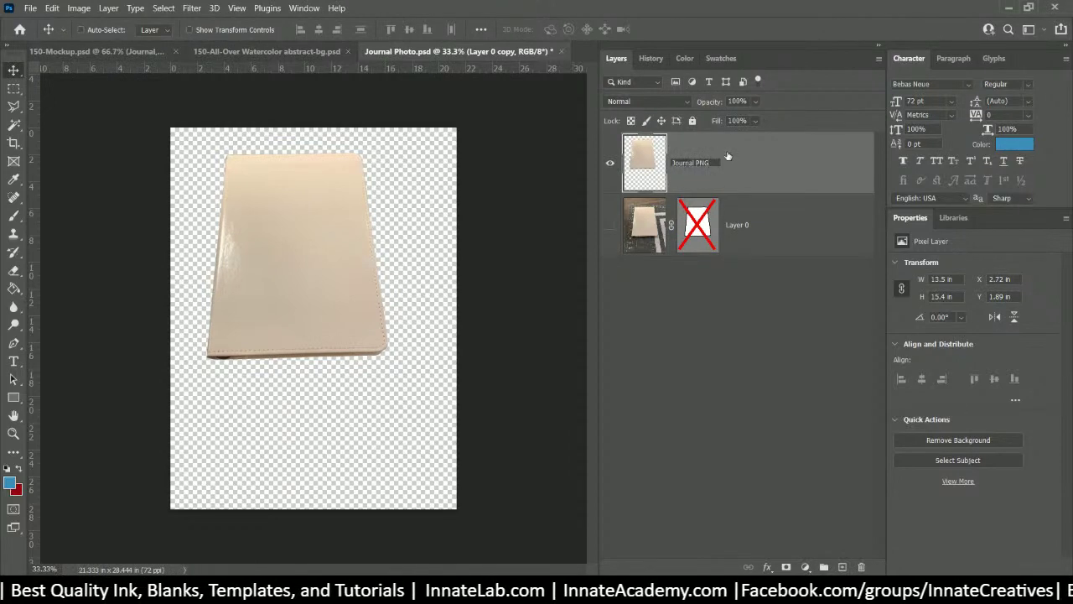
{"action": "key", "text": "Return"}
Step: Quick-export the journal layer as Journal PNG.png into the 150 folder and close Journal Photo.psd without saving
{"action": "right_click", "coordinate": [762, 164]}
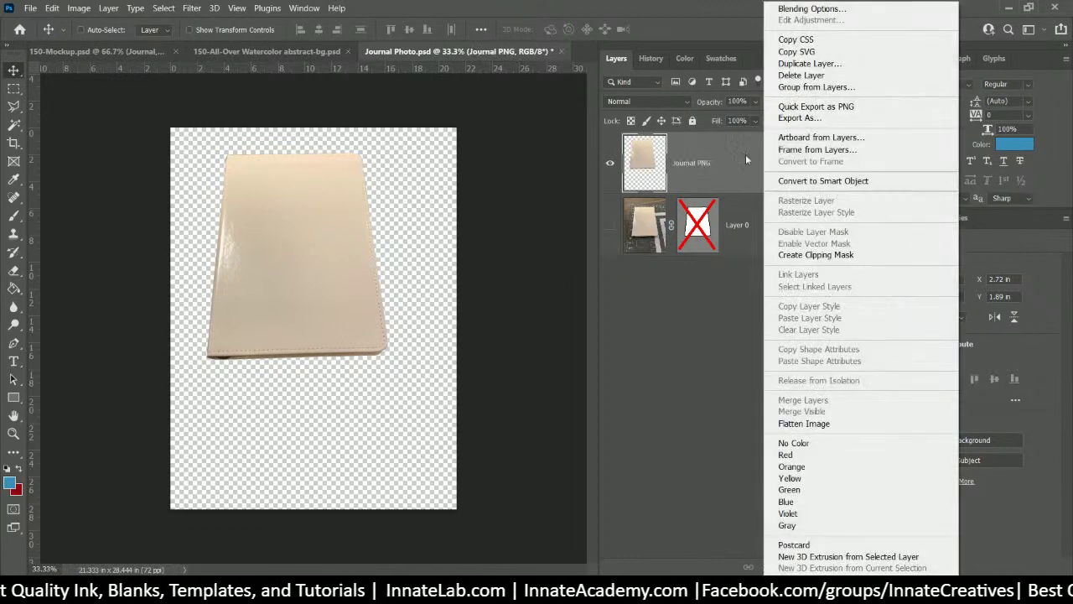
{"action": "left_click", "coordinate": [847, 109]}
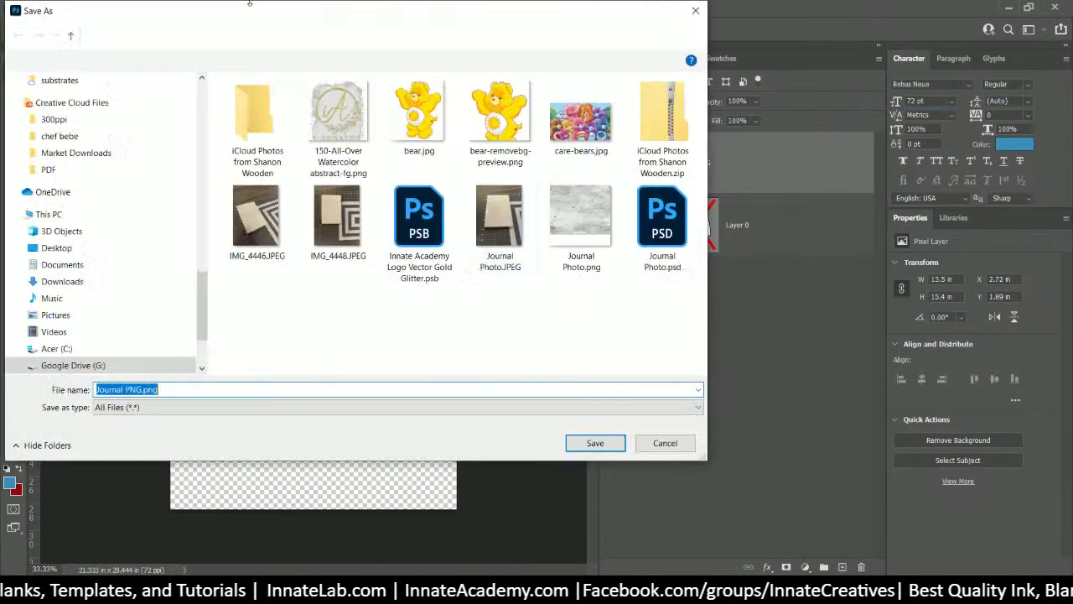
{"action": "left_click", "coordinate": [369, 34]}
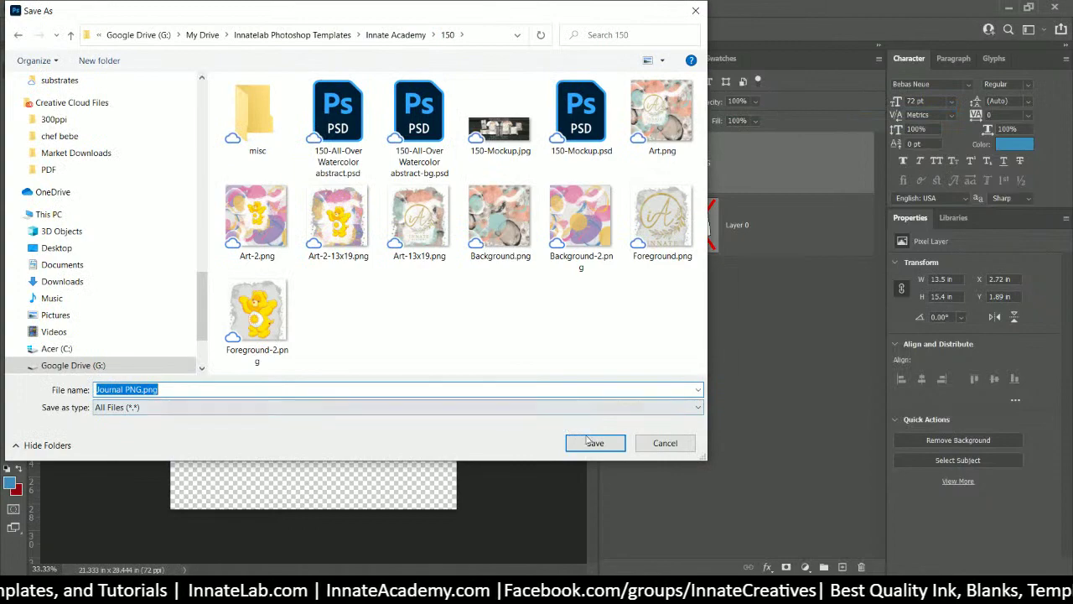
{"action": "left_click", "coordinate": [594, 443]}
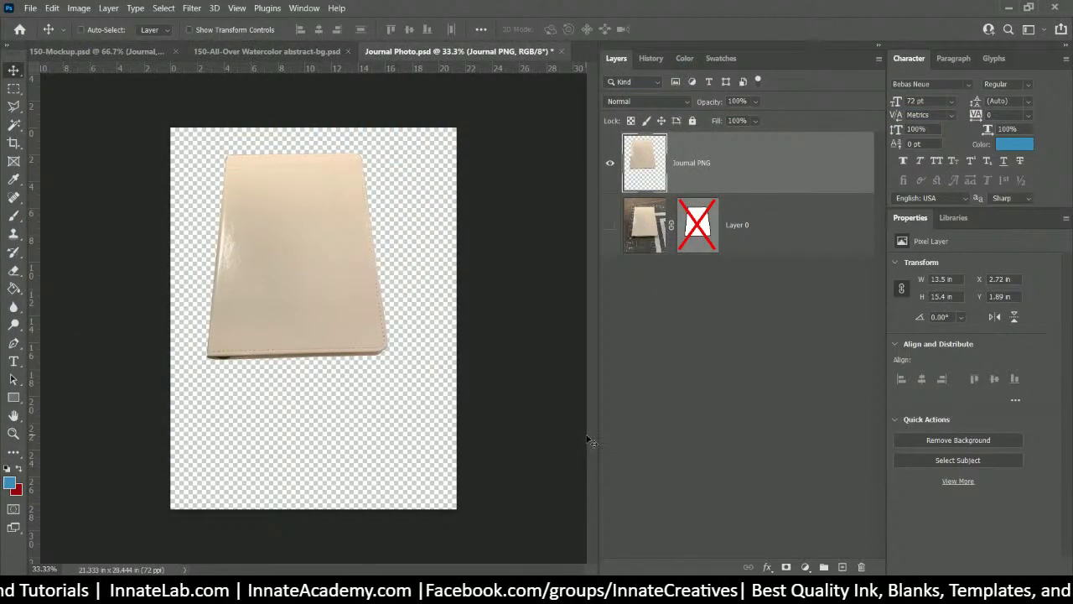
{"action": "left_click", "coordinate": [570, 52]}
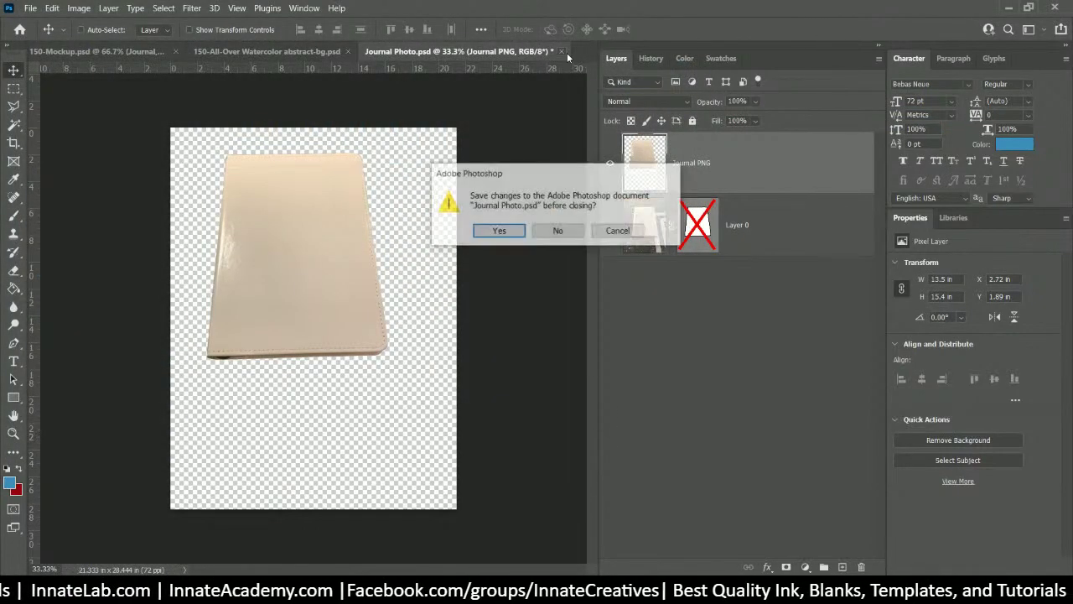
{"action": "left_click", "coordinate": [562, 231]}
Step: Switch to File Explorer and place Journal PNG.png from the 150 folder into the 150 mockup
{"action": "key", "text": "alt+Tab"}
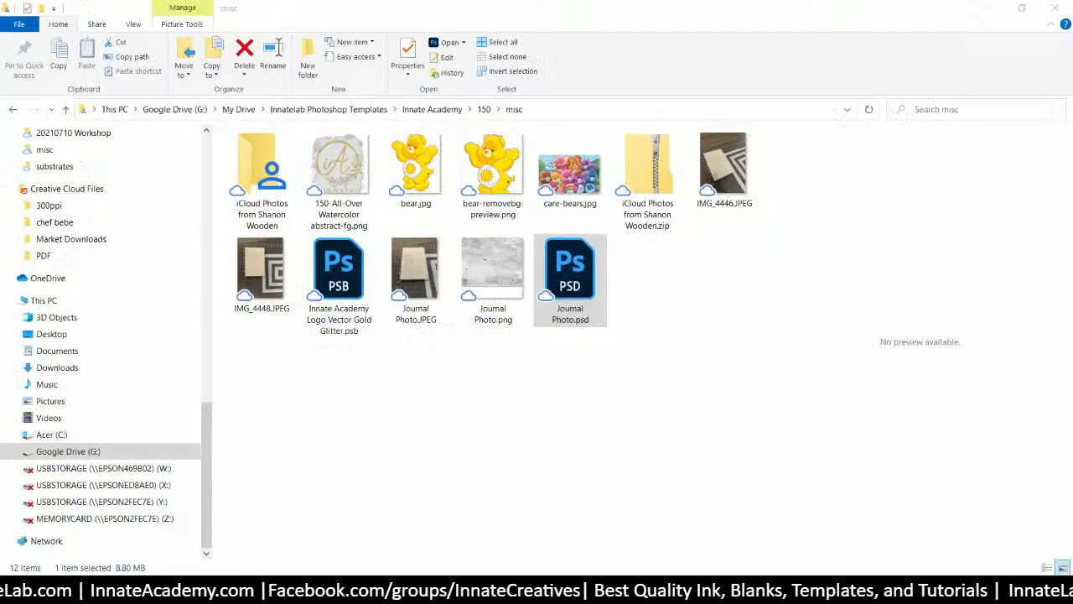
{"action": "left_click", "coordinate": [484, 110]}
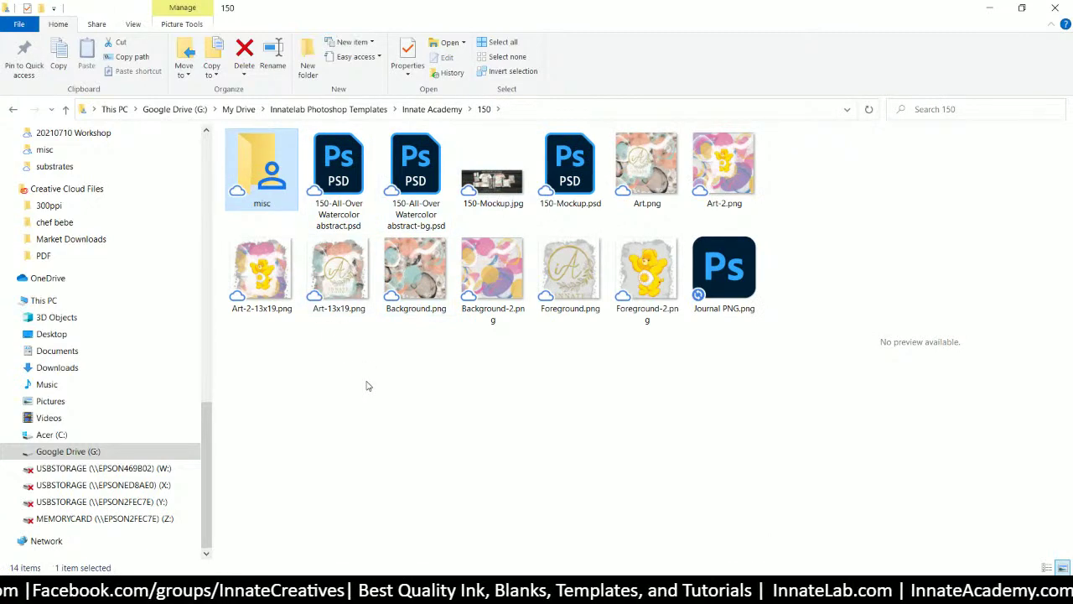
{"action": "left_click_drag", "start_coordinate": [642, 9], "coordinate": [812, 25]}
{"action": "scroll", "coordinate": [830, 335], "scroll_direction": "down", "scroll_amount": 5}
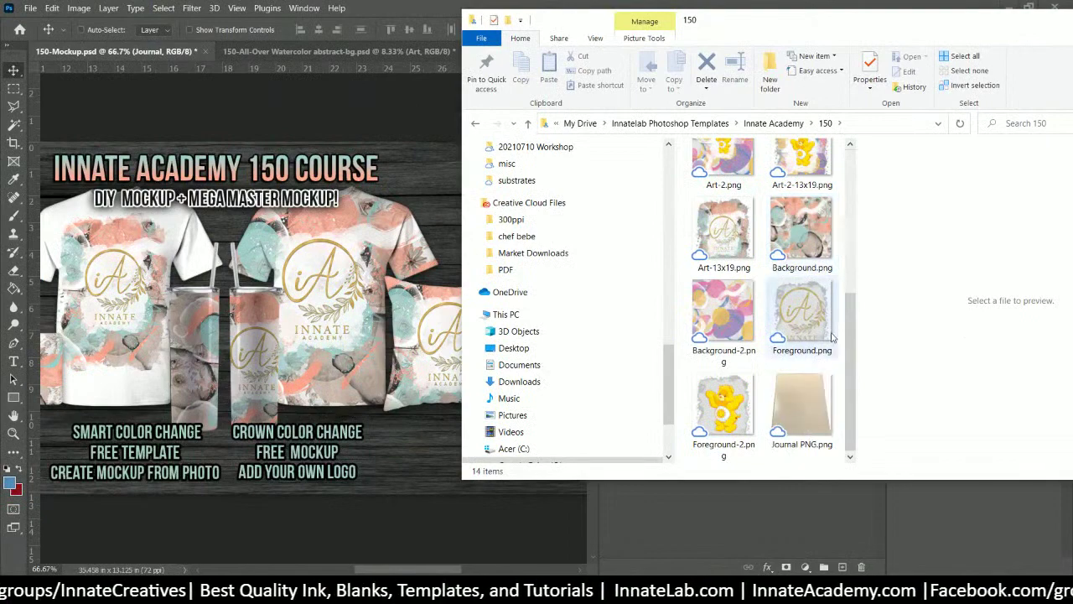
{"action": "left_click", "coordinate": [803, 406]}
{"action": "left_click_drag", "start_coordinate": [802, 407], "coordinate": [435, 185]}
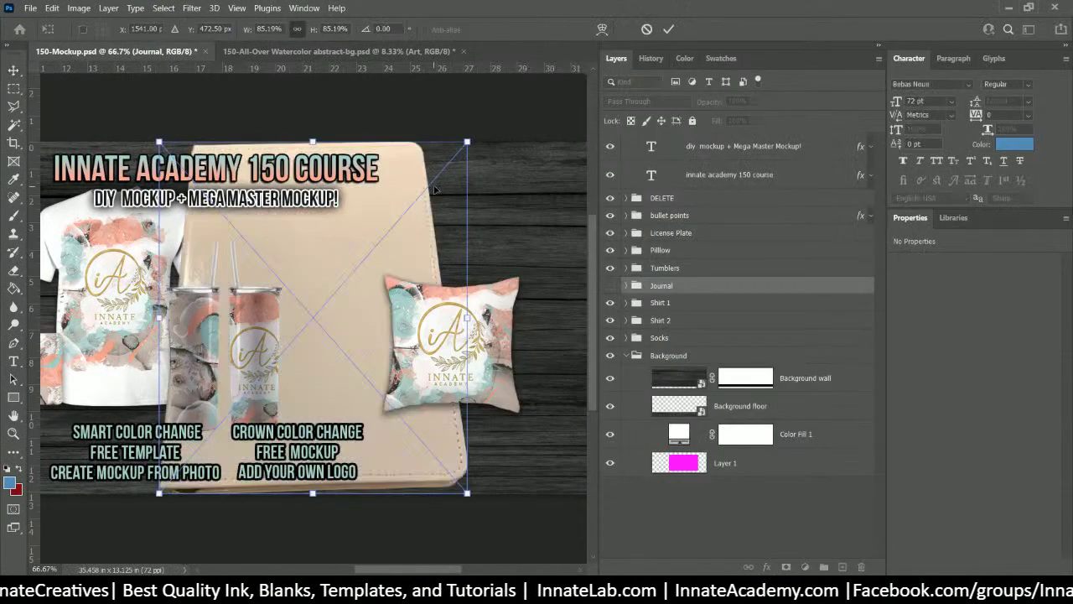
Step: Scale the placed journal to about 30% and position it on the wall beside the patterned shirt, above the pillow
{"action": "left_click_drag", "start_coordinate": [467, 495], "coordinate": [268, 266]}
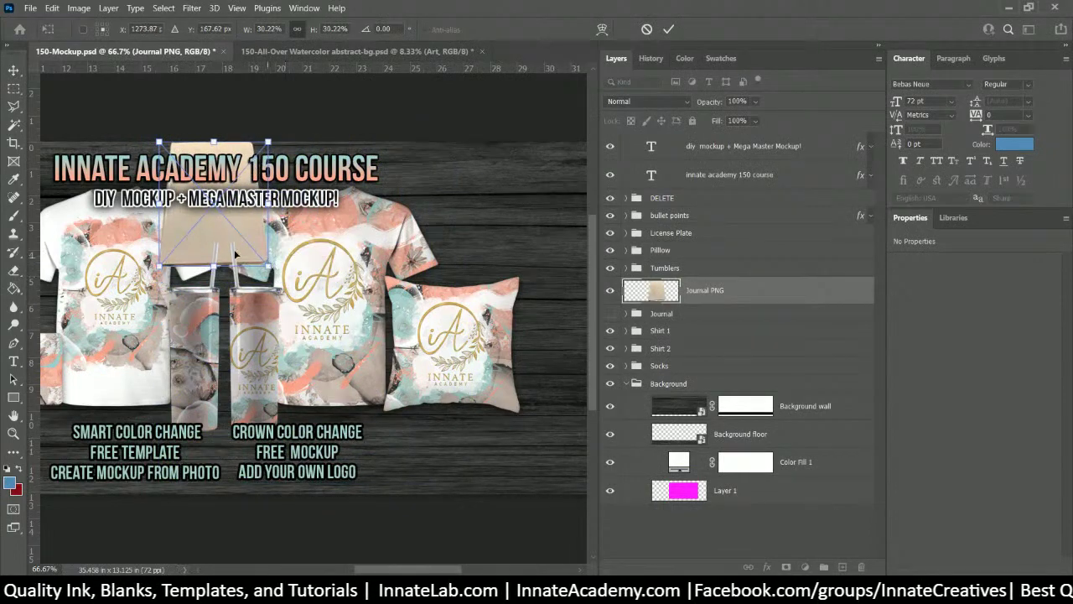
{"action": "left_click_drag", "start_coordinate": [220, 234], "coordinate": [524, 271]}
{"action": "key", "text": "Return"}
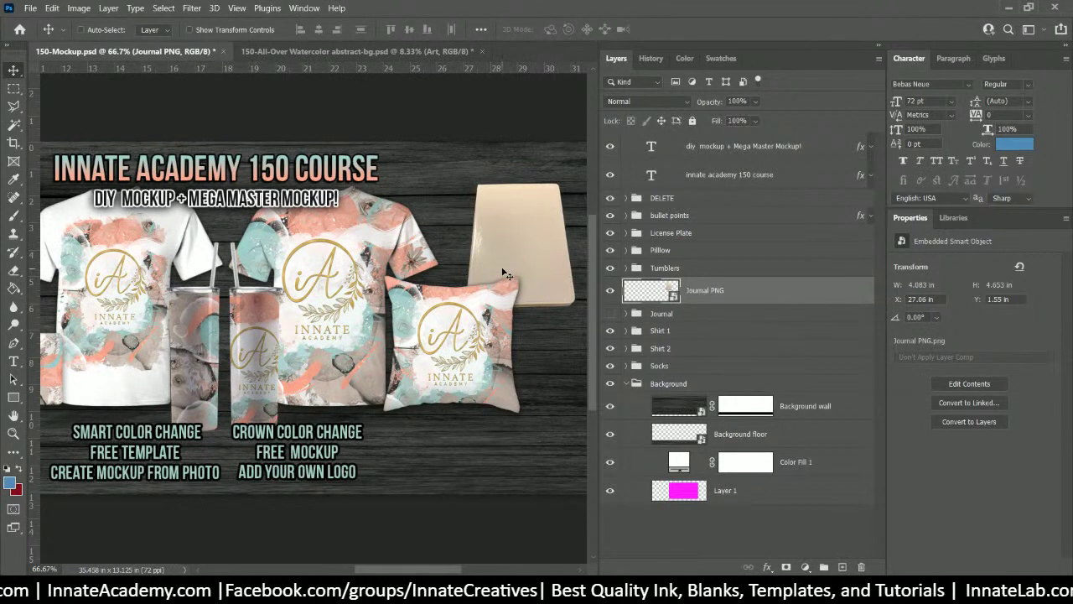
Step: Open the contents of the Journal PNG smart object and add a Black & White adjustment layer above the journal
{"action": "double_click", "coordinate": [644, 295]}
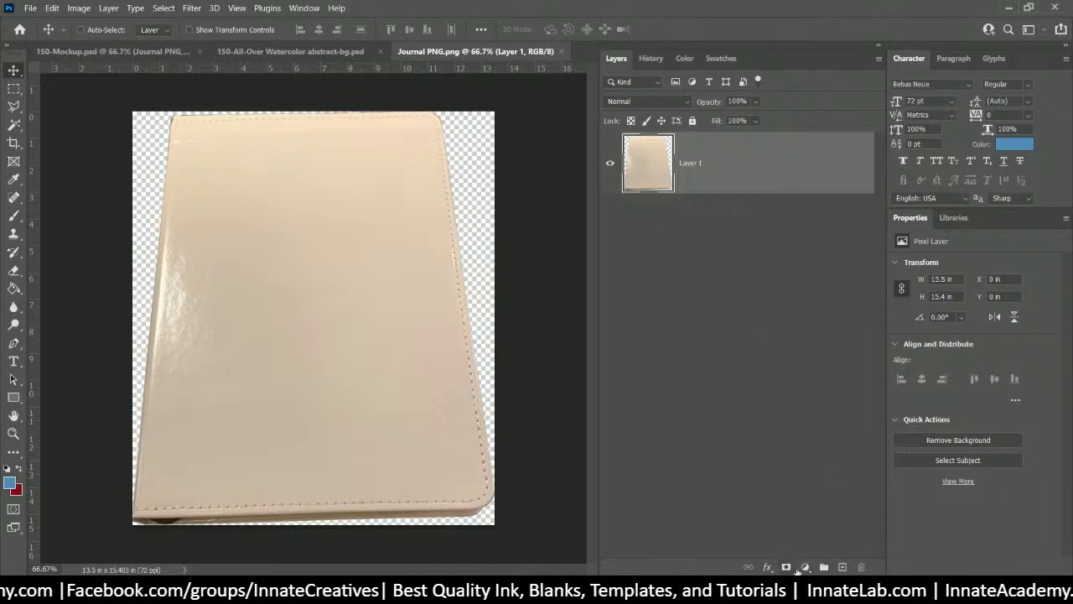
{"action": "left_click", "coordinate": [804, 567]}
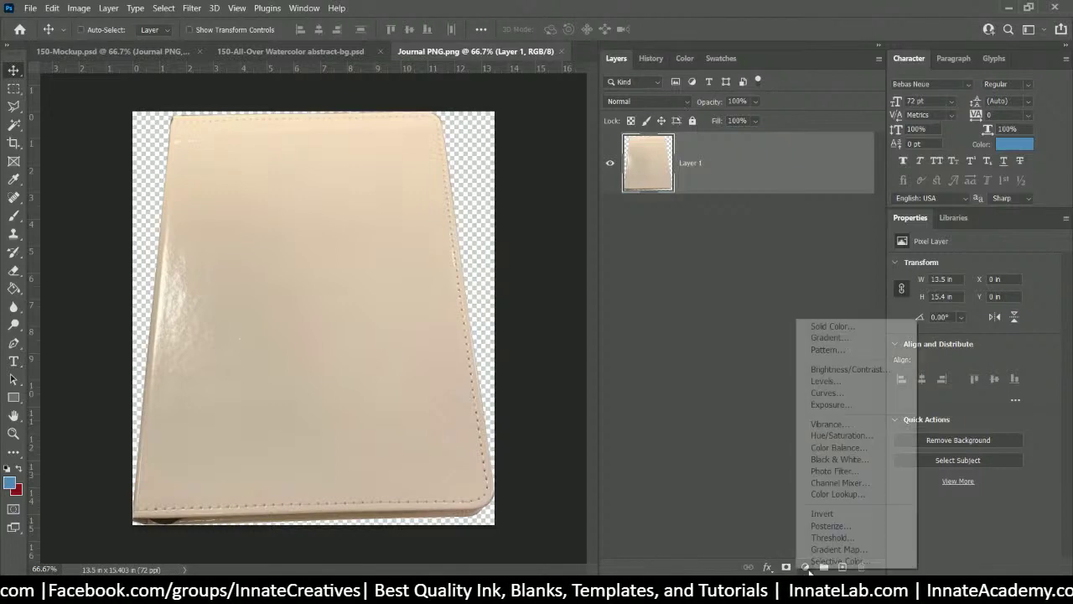
{"action": "left_click", "coordinate": [852, 460]}
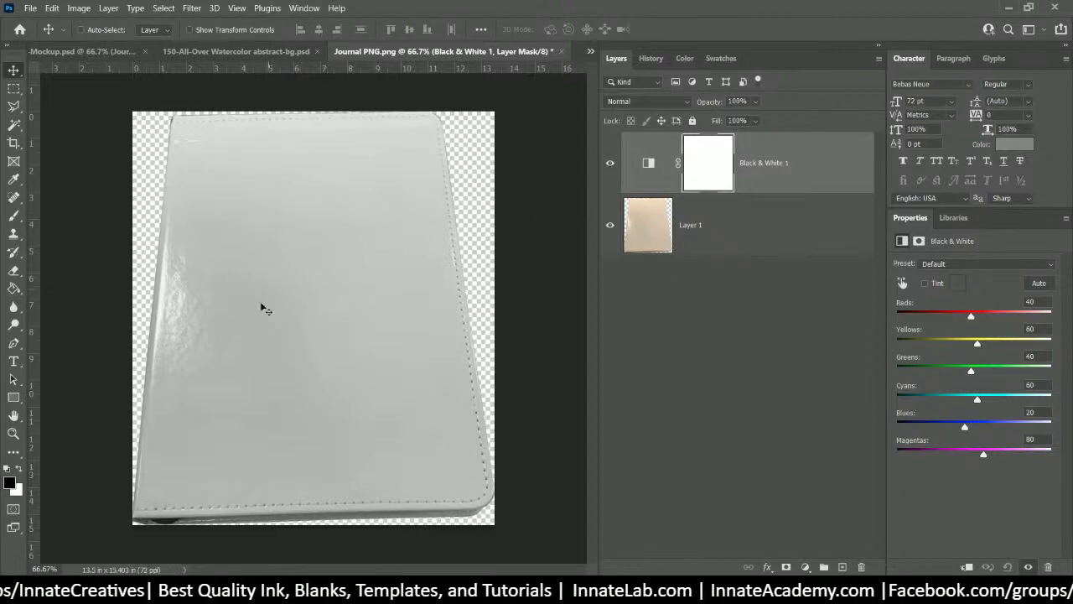
{"action": "left_click", "coordinate": [797, 164]}
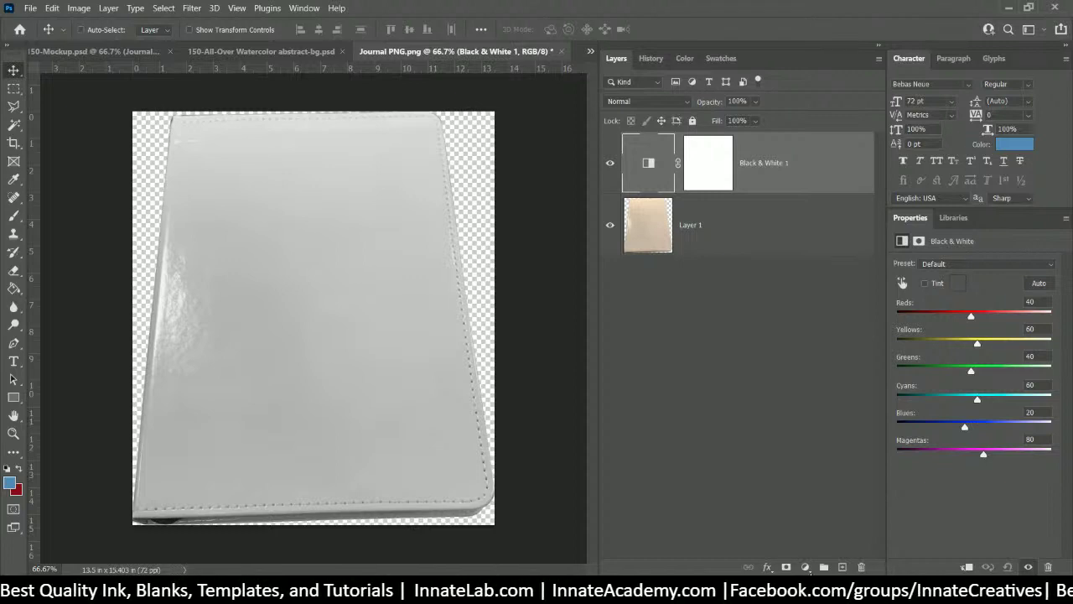
Step: Add a Levels adjustment layer above the Black & White layer and set its midtone input level to 1.5
{"action": "left_click", "coordinate": [805, 567]}
{"action": "left_click", "coordinate": [825, 381]}
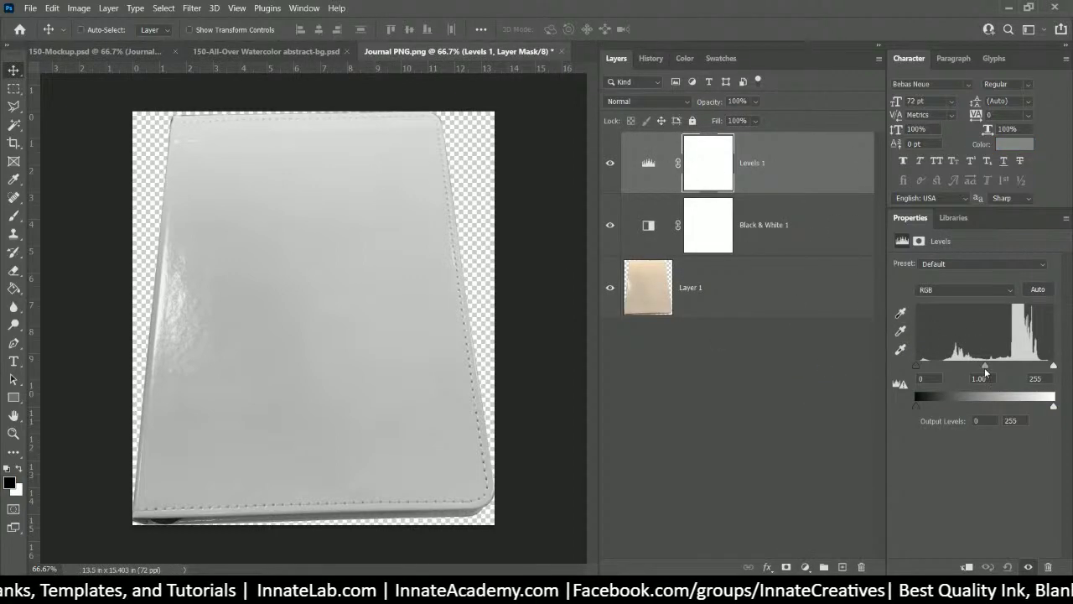
{"action": "left_click_drag", "start_coordinate": [986, 369], "coordinate": [965, 369]}
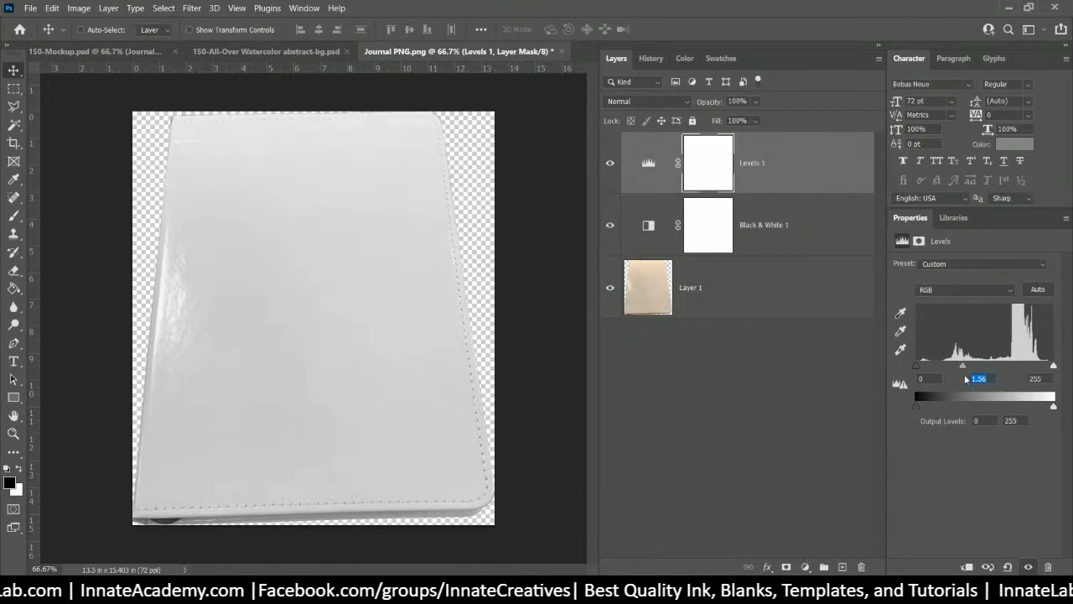
{"action": "type", "text": "1.2"}
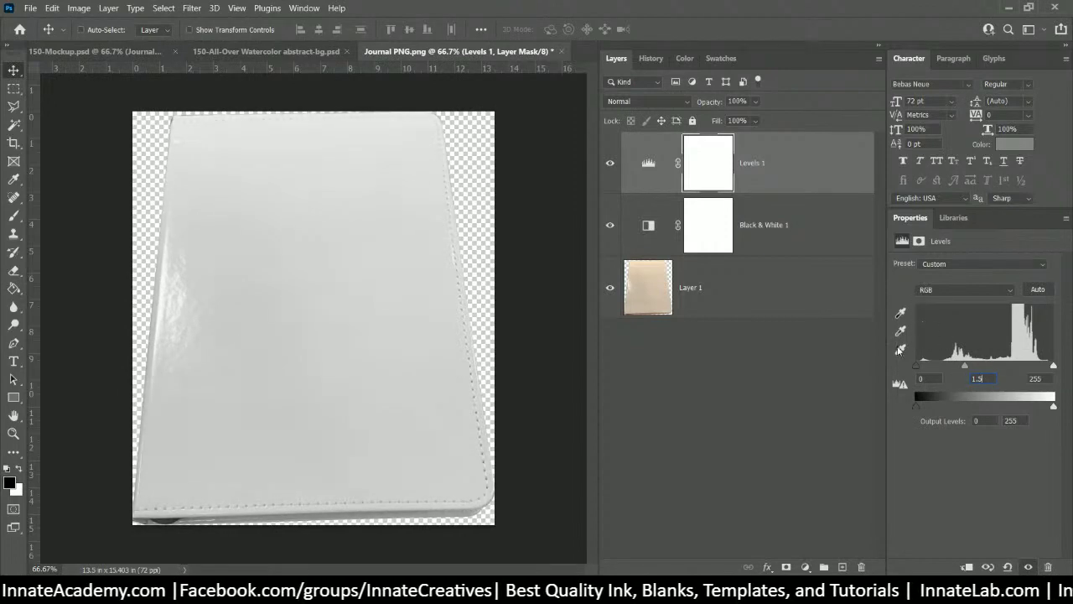
Step: Refine the Levels adjustment to a shadow input of 45 and a midtone input of 2.3
{"action": "left_click_drag", "start_coordinate": [916, 368], "coordinate": [956, 367]}
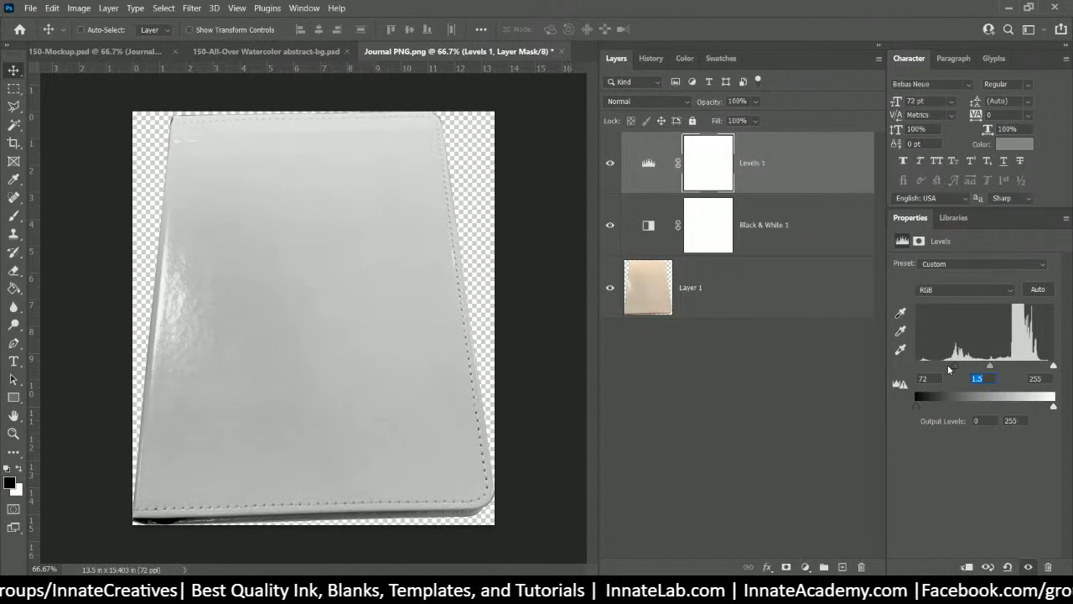
{"action": "double_click", "coordinate": [925, 379]}
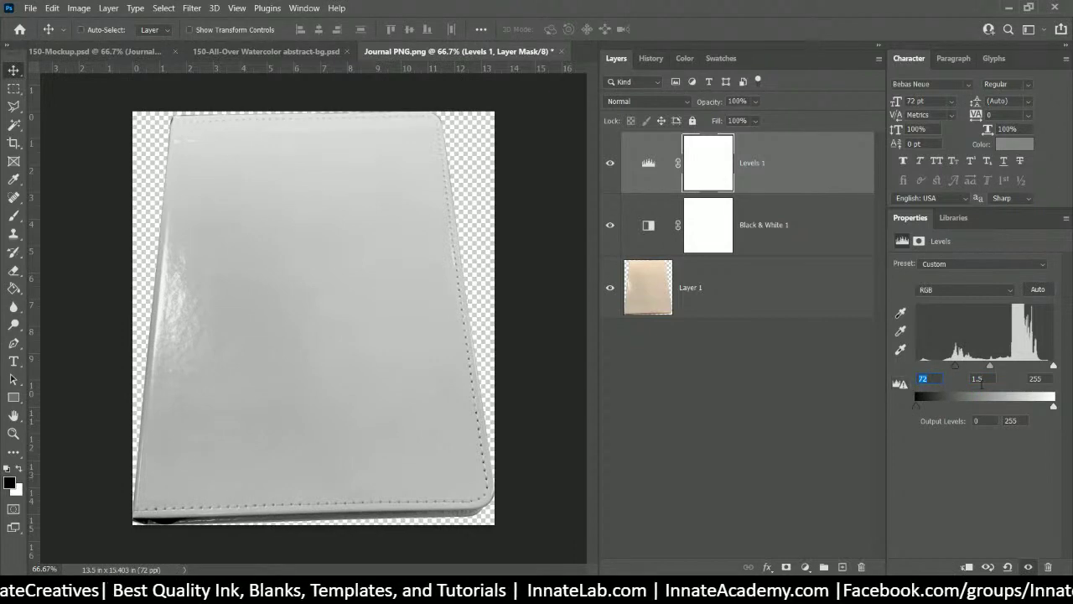
{"action": "left_click_drag", "start_coordinate": [993, 367], "coordinate": [973, 372]}
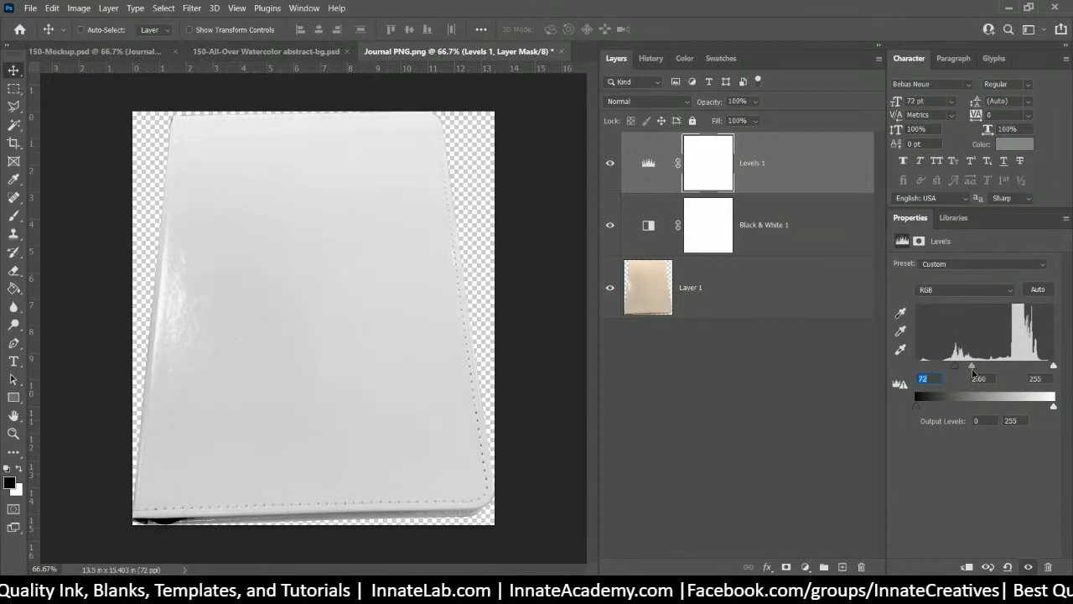
{"action": "mouse_move", "coordinate": [954, 368]}
{"action": "left_mouse_down"}
{"action": "mouse_move", "coordinate": [941, 373]}
{"action": "mouse_move", "coordinate": [963, 370]}
{"action": "left_mouse_up"}
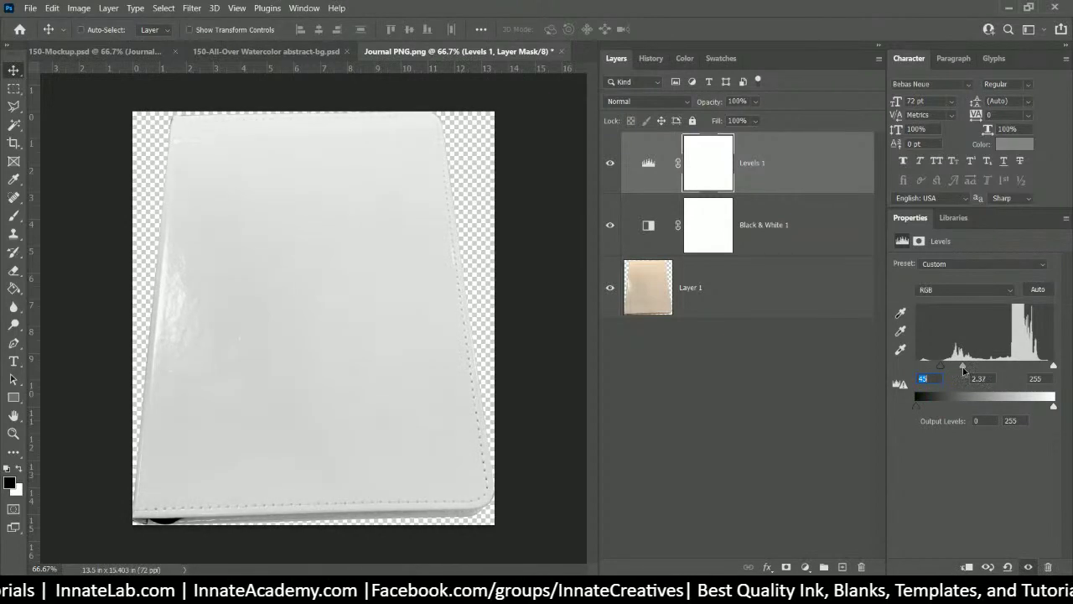
{"action": "key", "text": "Tab"}
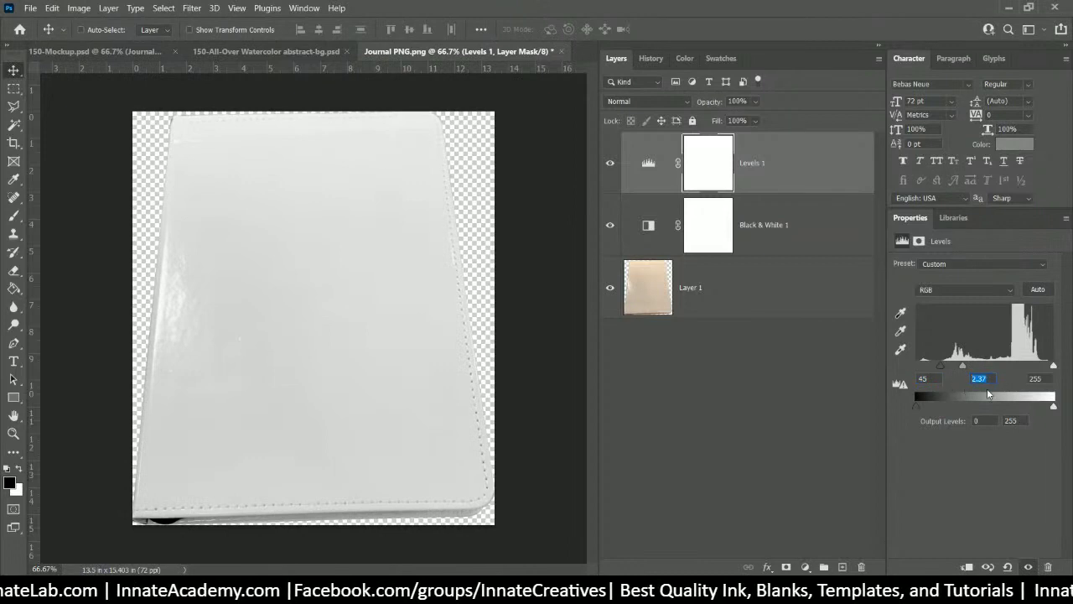
{"action": "type", "text": "2.3"}
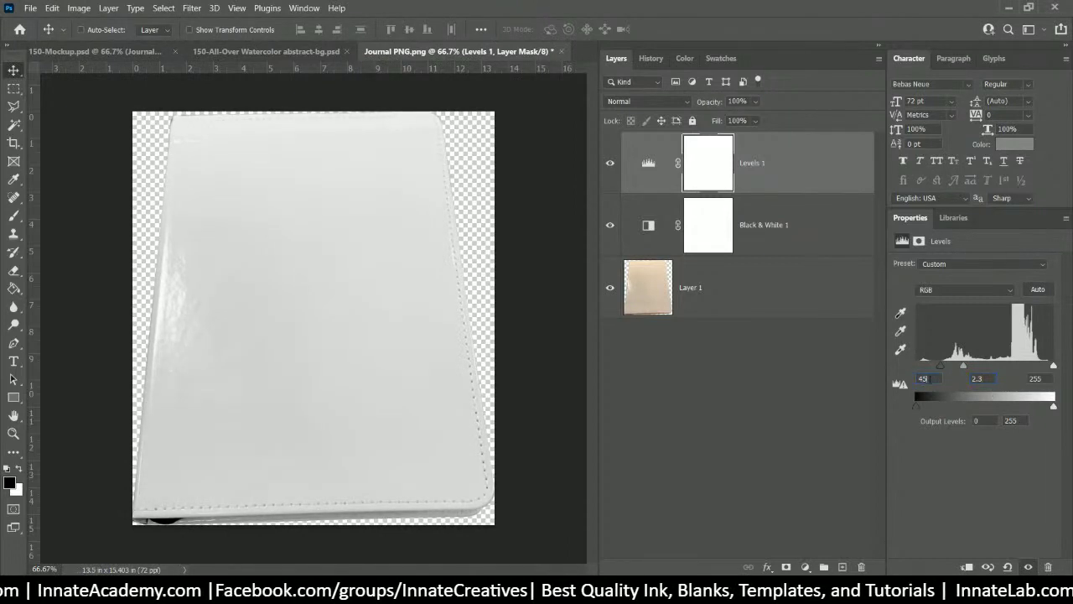
{"action": "type", "text": "45"}
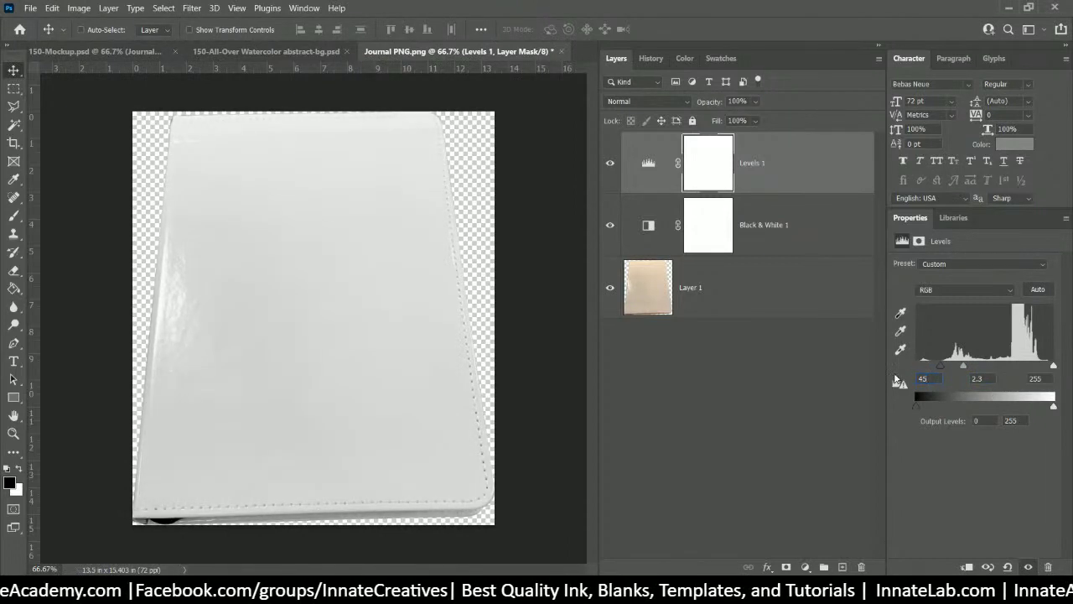
{"action": "left_click", "coordinate": [779, 181]}
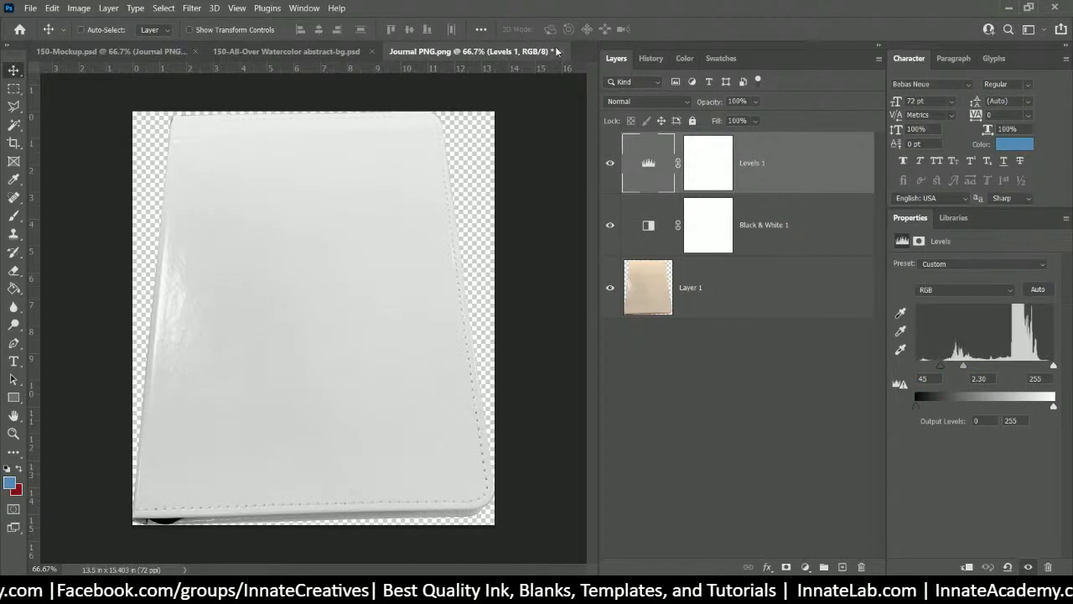
Step: Try to save the edited Journal PNG.png contents, cancel the save, and close the document without saving
{"action": "left_click", "coordinate": [562, 52]}
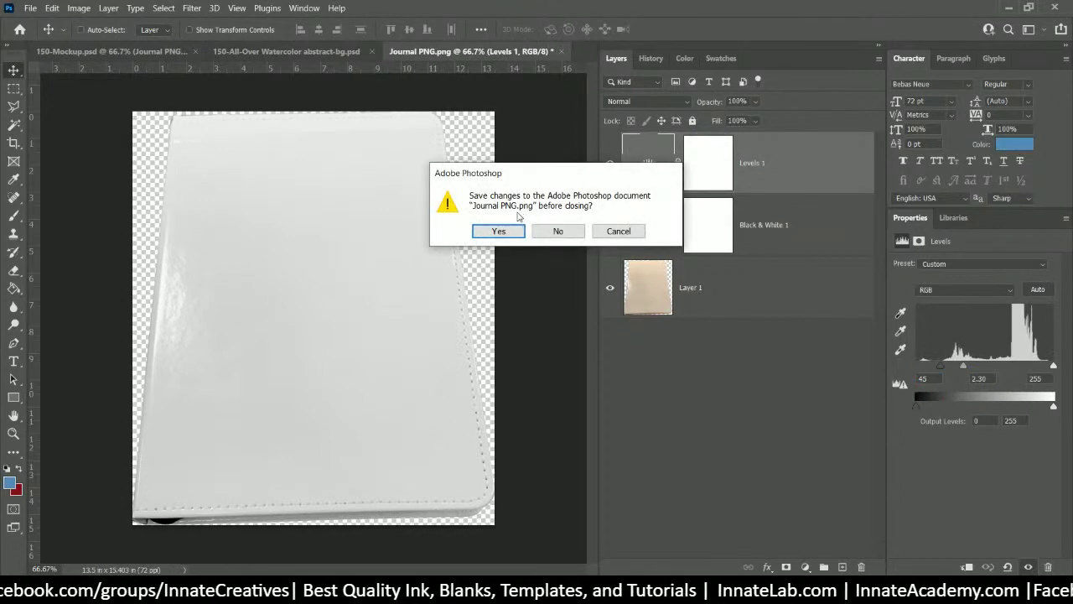
{"action": "left_click", "coordinate": [504, 233]}
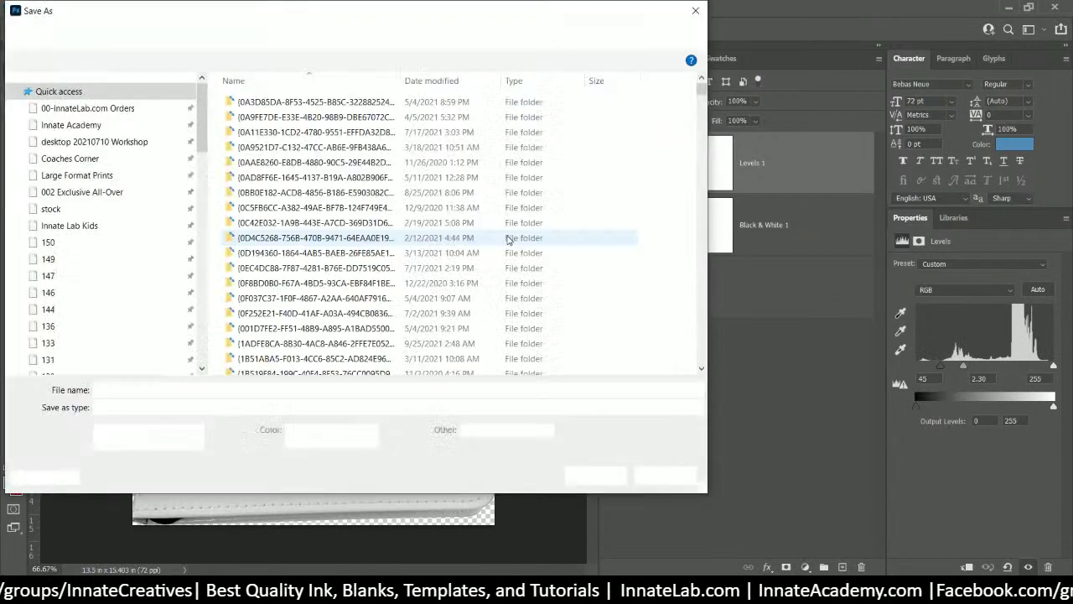
{"action": "left_click", "coordinate": [659, 476]}
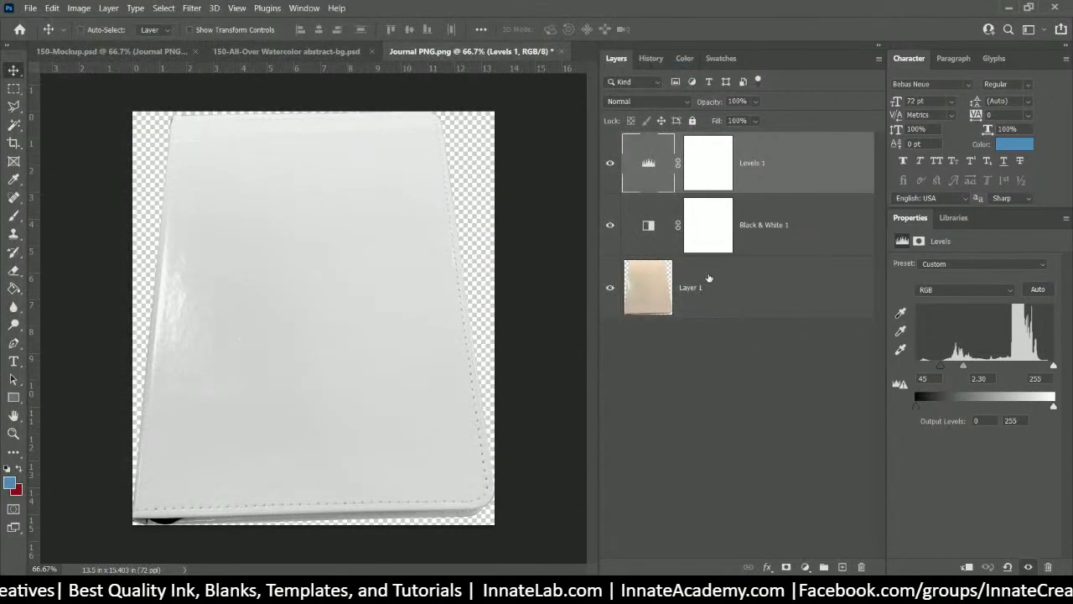
{"action": "left_click", "coordinate": [749, 290]}
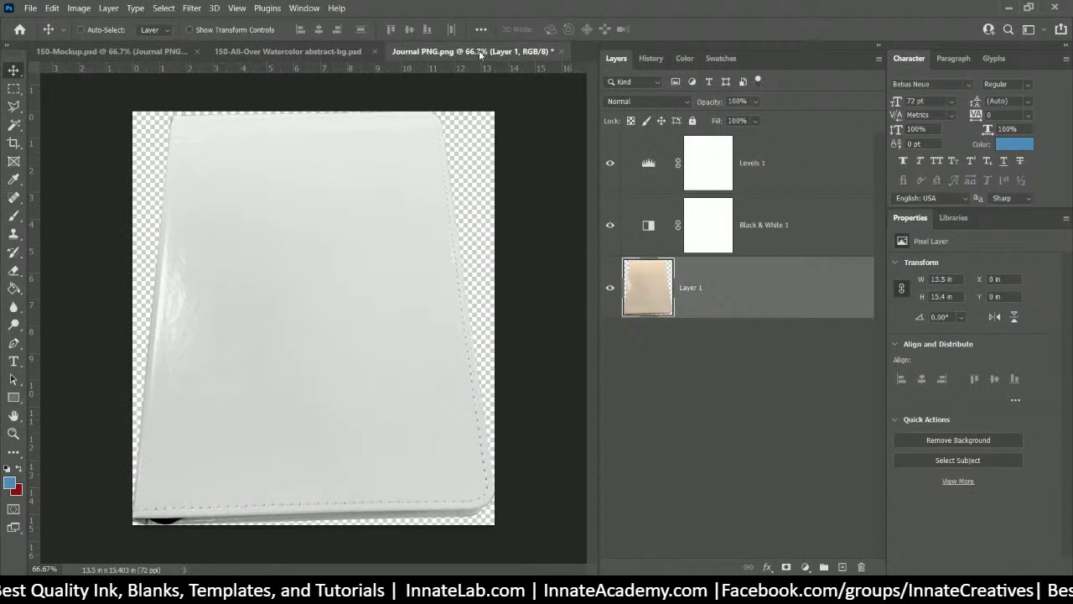
{"action": "left_click", "coordinate": [561, 51]}
{"action": "left_click", "coordinate": [555, 231]}
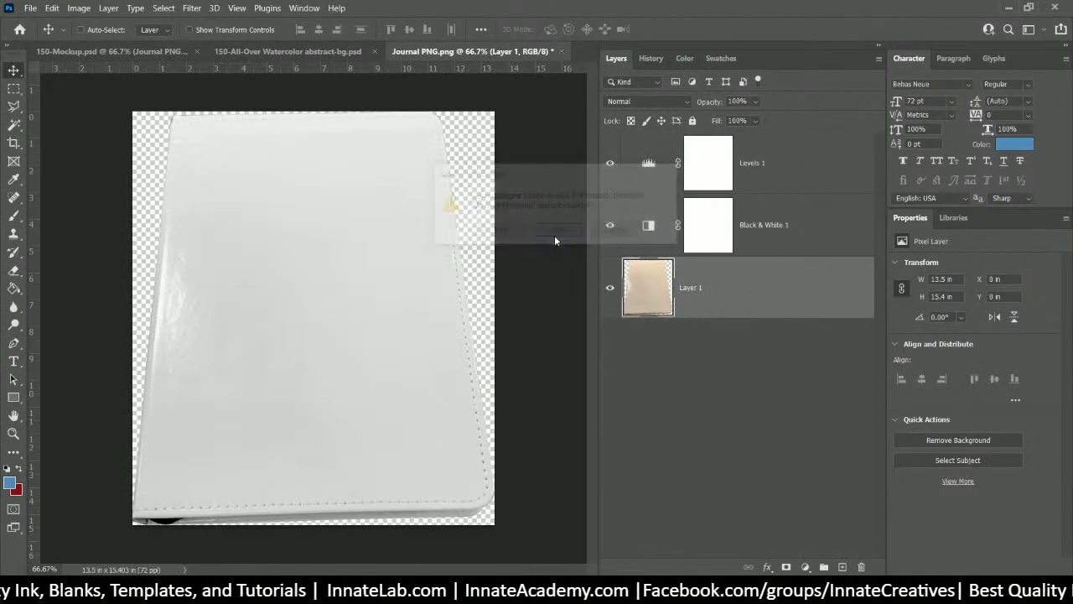
Step: Rasterize the Journal PNG layer, convert it back into a smart object and open its contents
{"action": "right_click", "coordinate": [701, 290]}
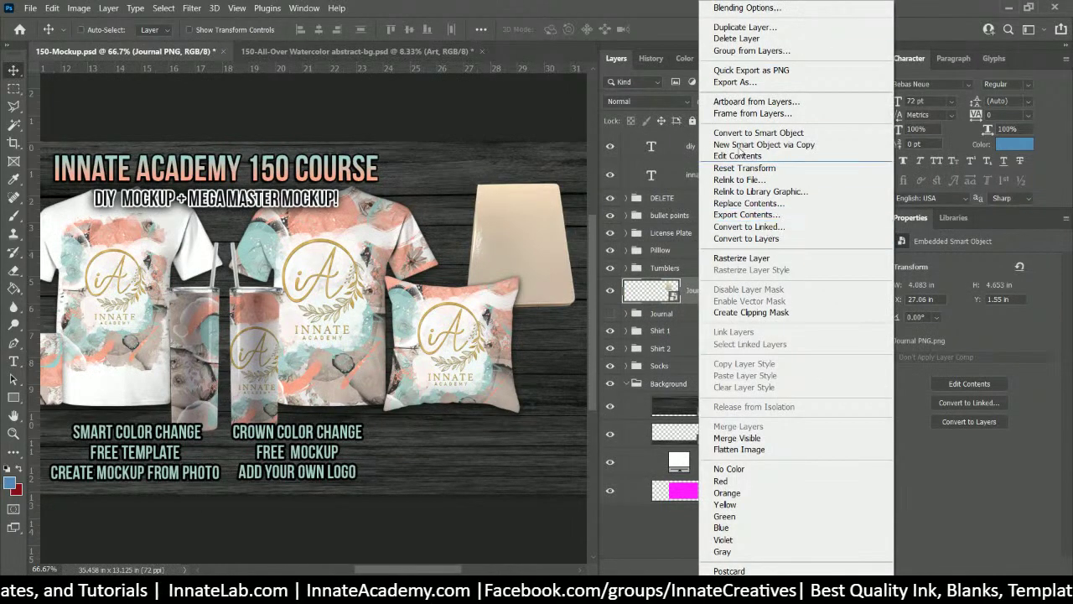
{"action": "left_click", "coordinate": [740, 259]}
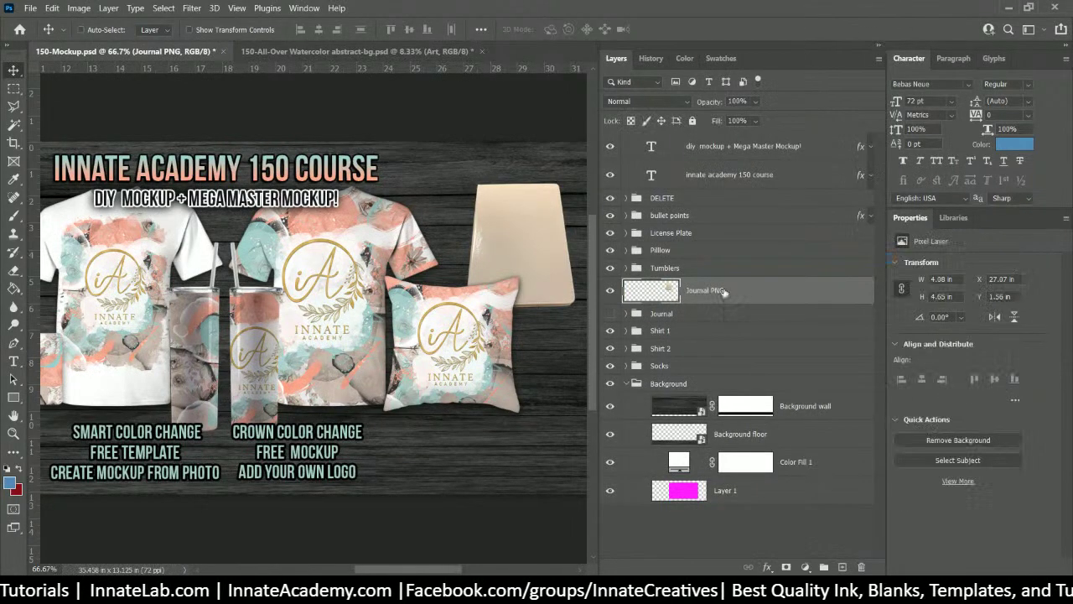
{"action": "left_click", "coordinate": [779, 180]}
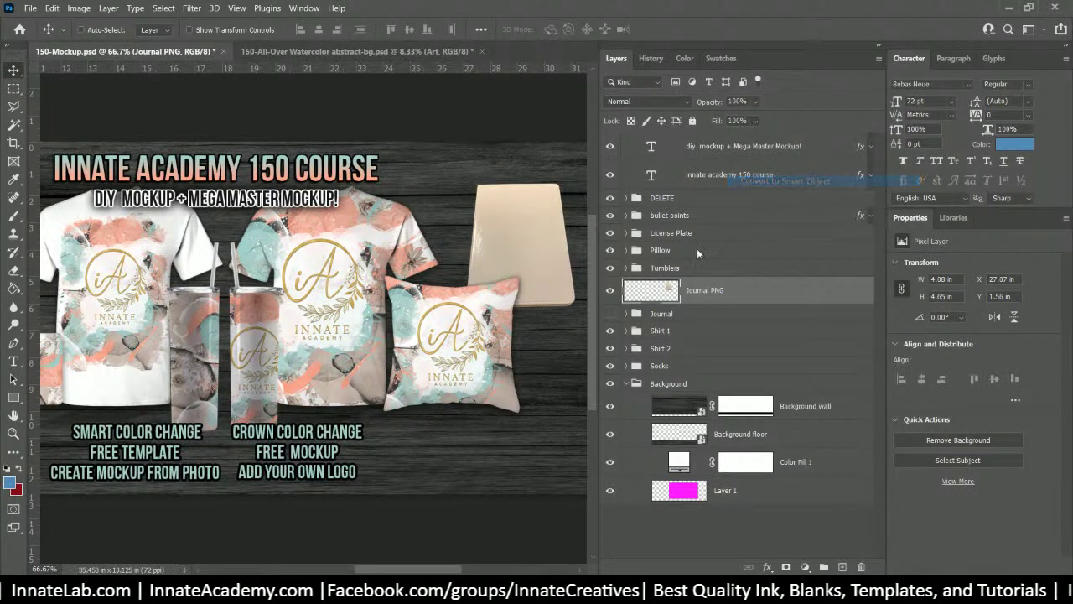
{"action": "double_click", "coordinate": [665, 289]}
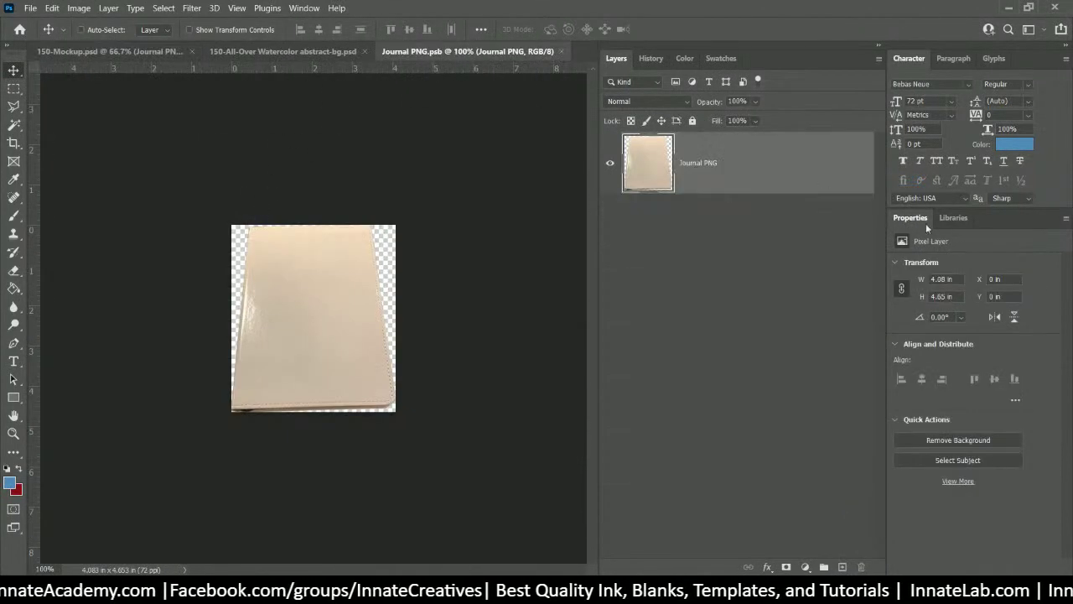
{"action": "left_click", "coordinate": [805, 567]}
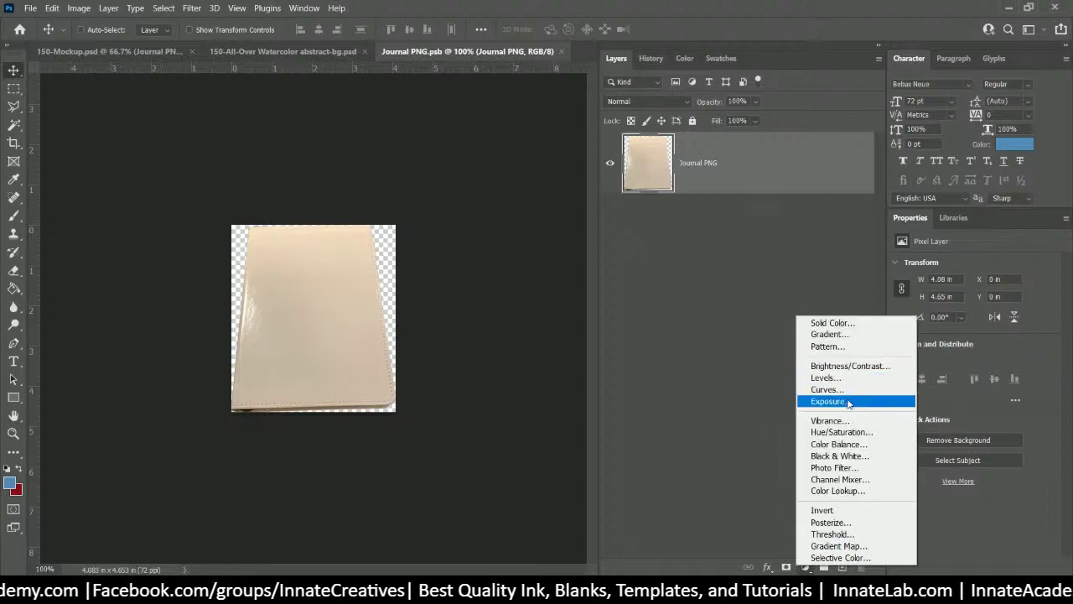
{"action": "left_click", "coordinate": [838, 444]}
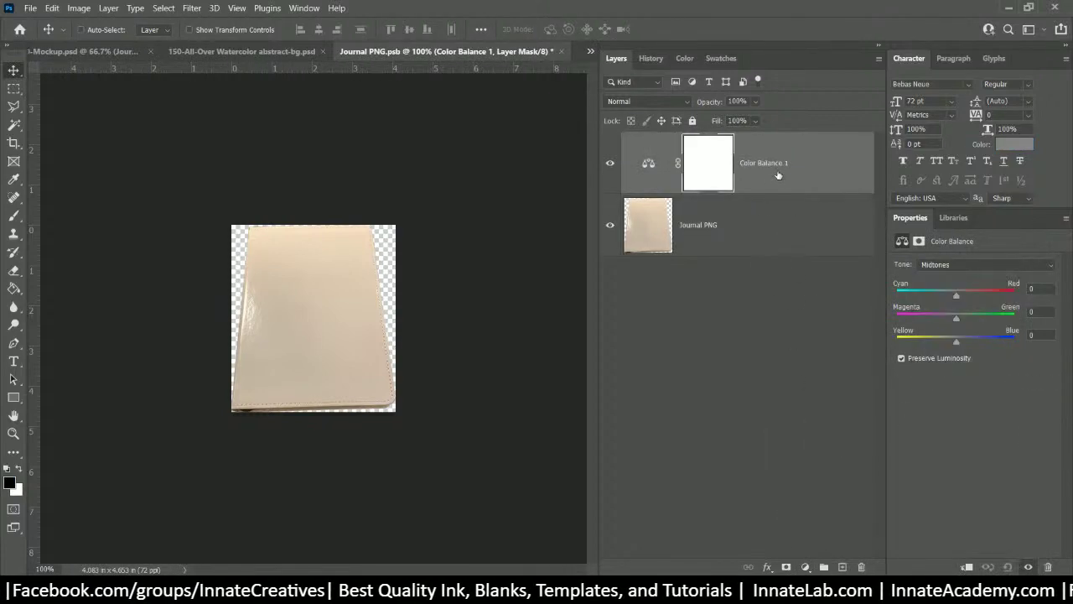
{"action": "key", "text": "ctrl+z"}
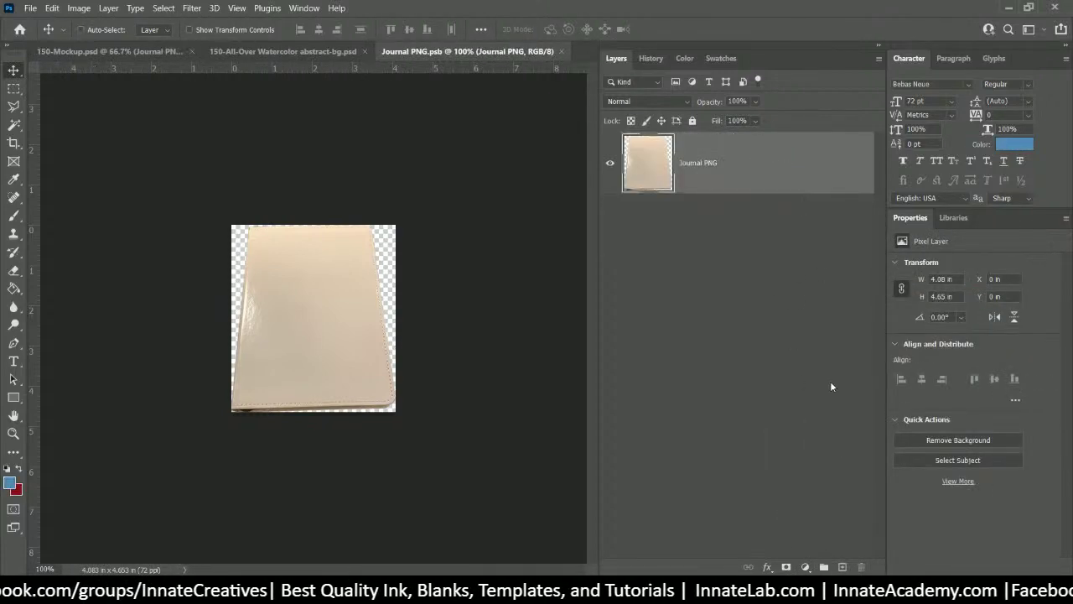
Step: Add a Black & White adjustment layer and a Levels adjustment layer above the journal in Journal PNG.psb
{"action": "left_click", "coordinate": [806, 568]}
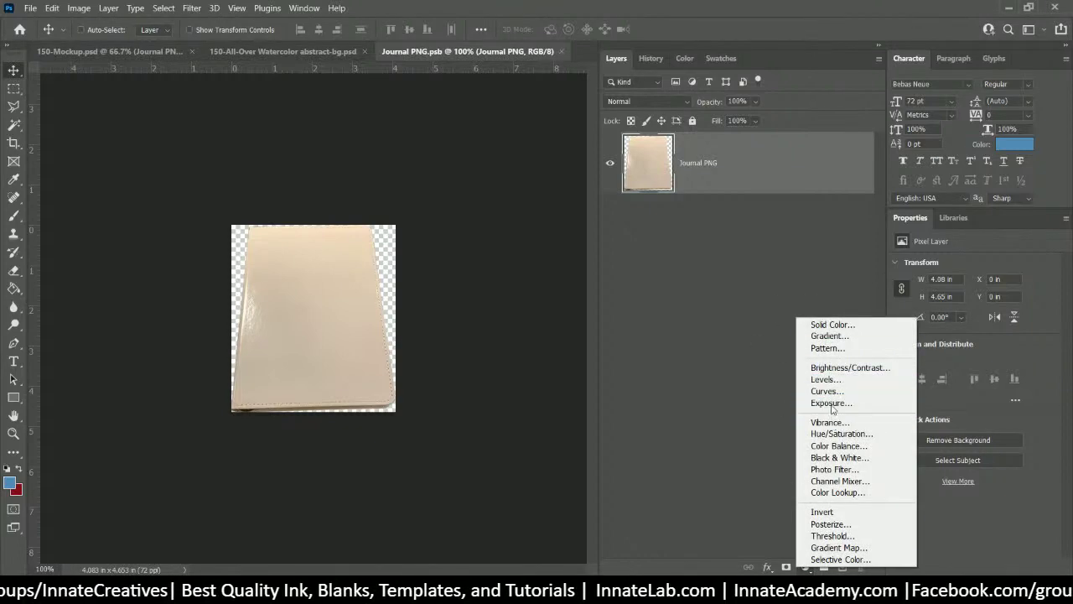
{"action": "left_click", "coordinate": [839, 457]}
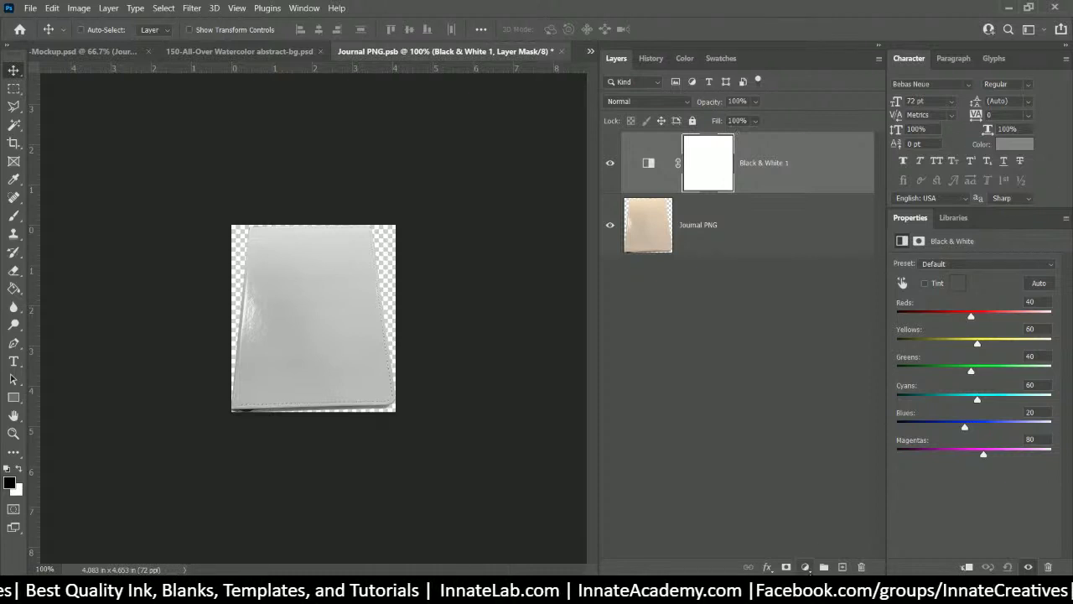
{"action": "left_click", "coordinate": [805, 566]}
{"action": "left_click", "coordinate": [842, 385]}
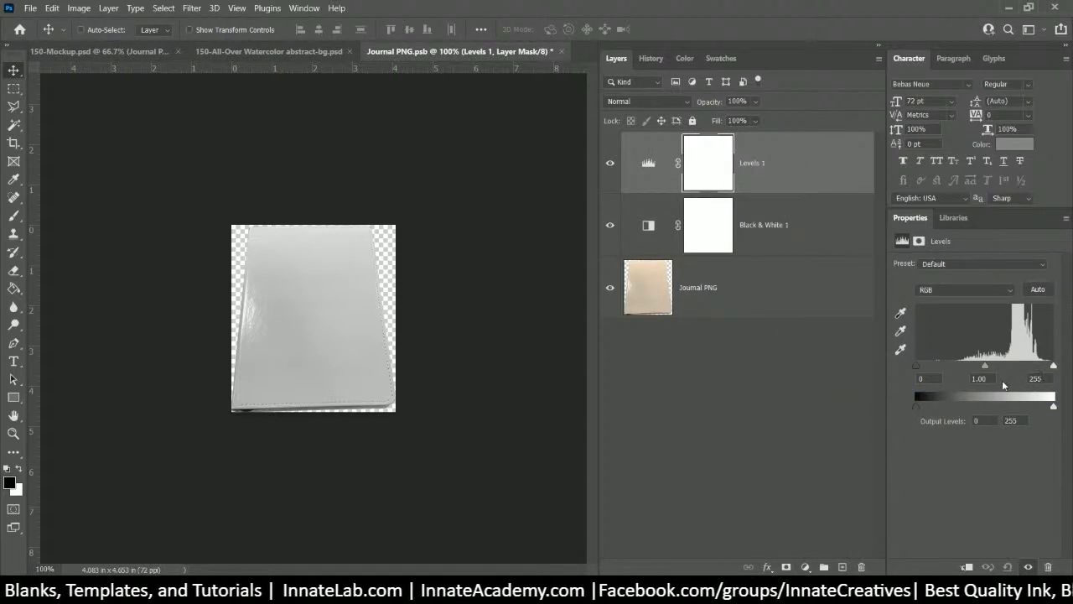
Step: Set the Levels midtone input to 2.3 and shadow input to 50, and close Journal PNG.psb with its changes saved
{"action": "type", "text": "2.3"}
{"action": "key", "text": "Return"}
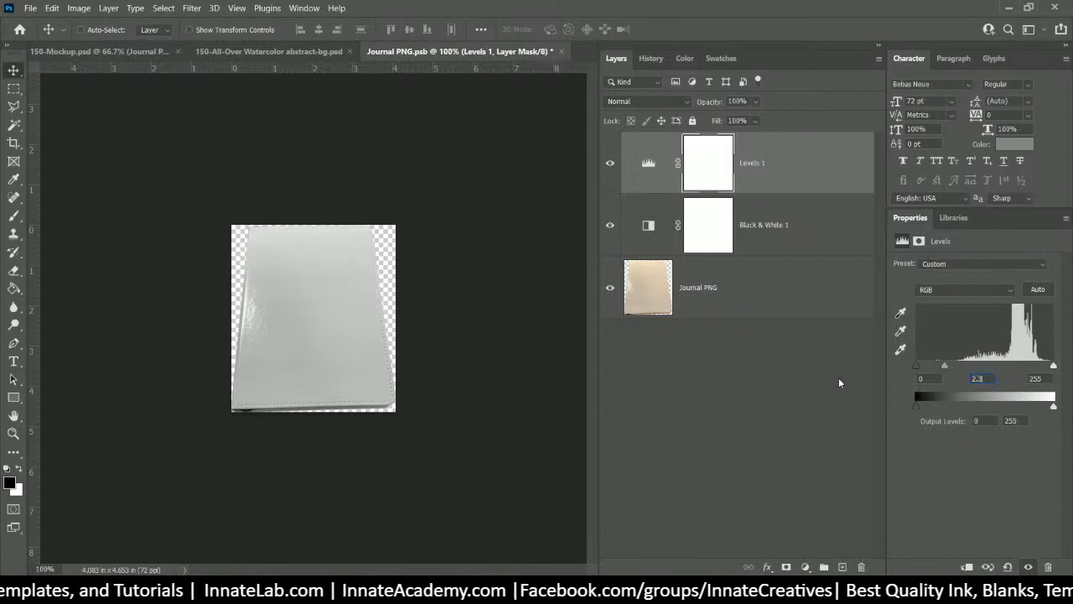
{"action": "left_click", "coordinate": [922, 378]}
{"action": "type", "text": "50"}
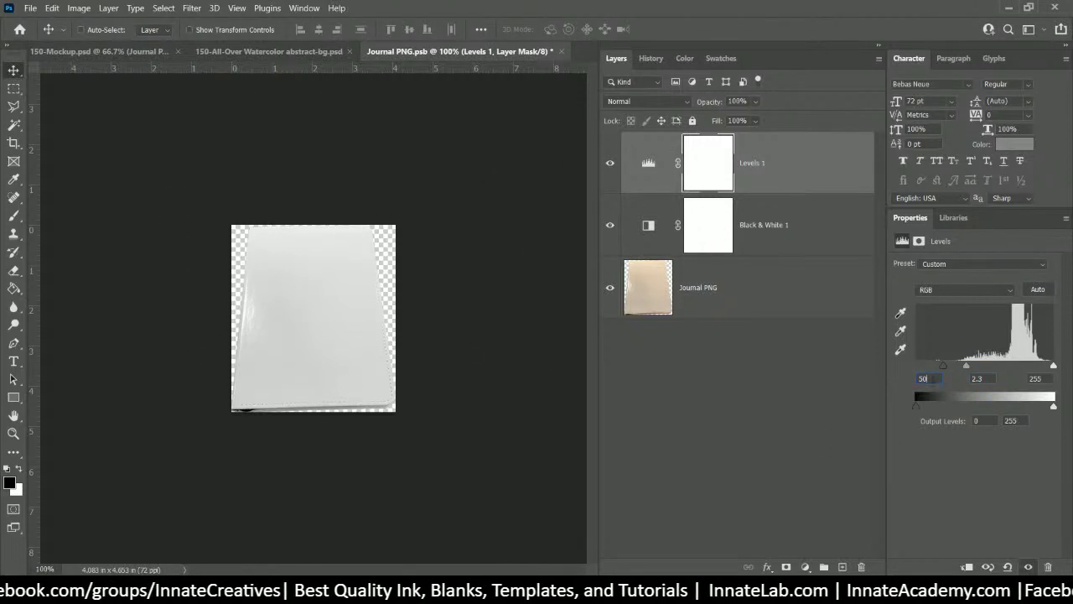
{"action": "left_click", "coordinate": [565, 51]}
{"action": "left_click", "coordinate": [509, 229]}
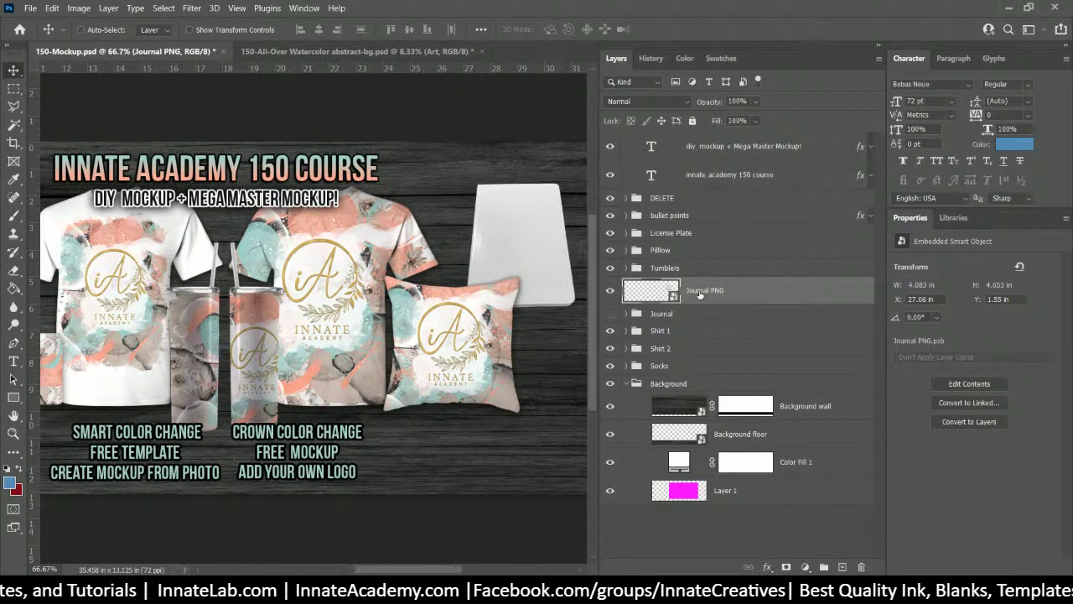
{"action": "right_click", "coordinate": [443, 318]}
{"action": "left_click", "coordinate": [493, 350]}
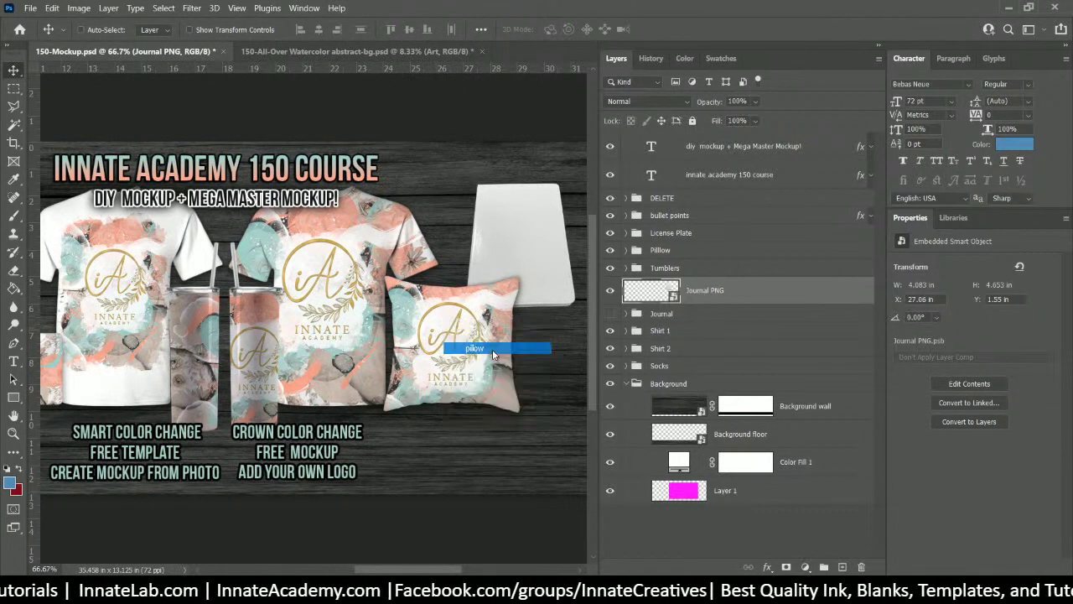
{"action": "left_click", "coordinate": [721, 272]}
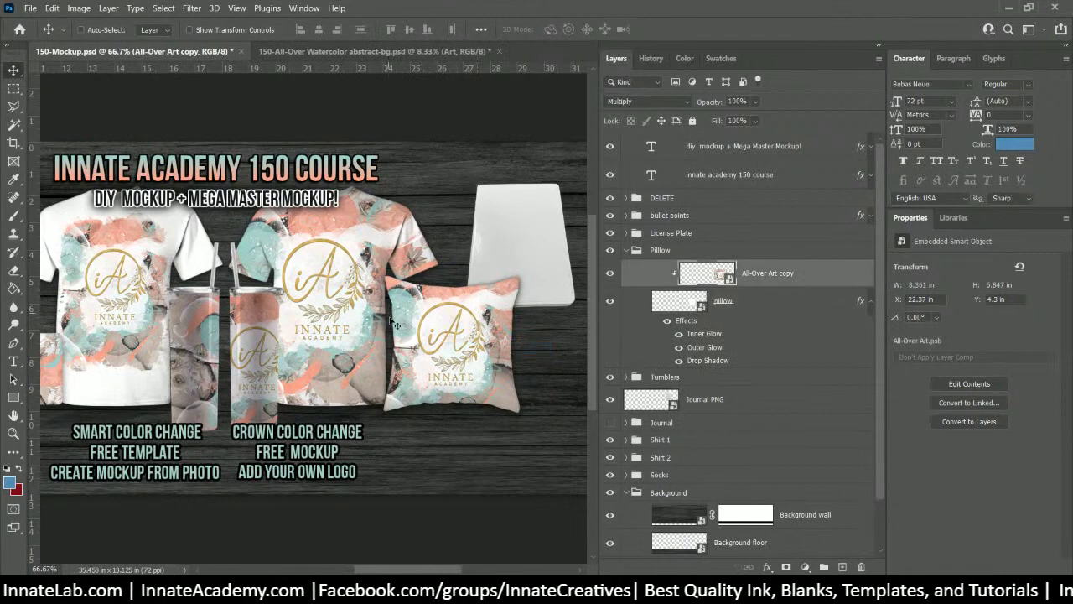
{"action": "left_click_drag", "start_coordinate": [428, 358], "coordinate": [546, 236]}
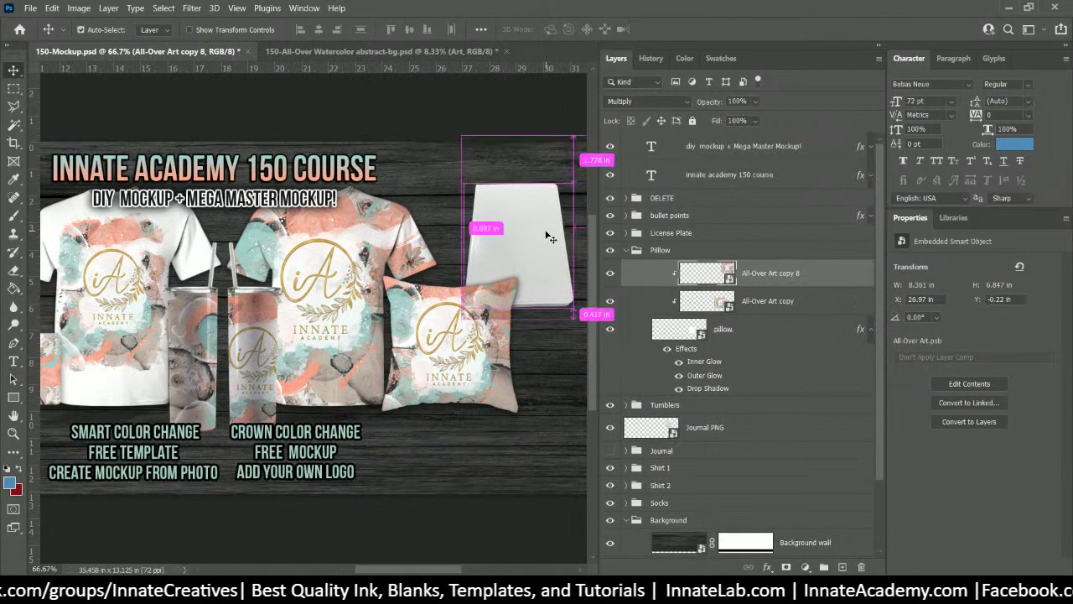
{"action": "key", "text": "ctrl+z"}
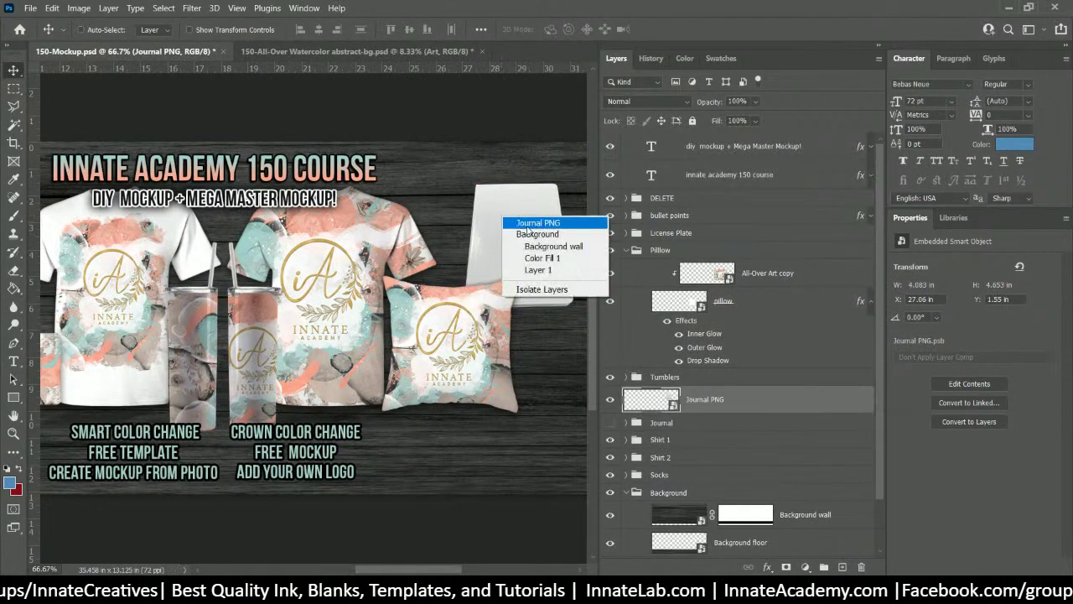
Step: Move the Journal PNG layer above the Pillow group in the layer stack and collapse the Pillow group
{"action": "right_click", "coordinate": [503, 217]}
{"action": "left_click", "coordinate": [537, 222]}
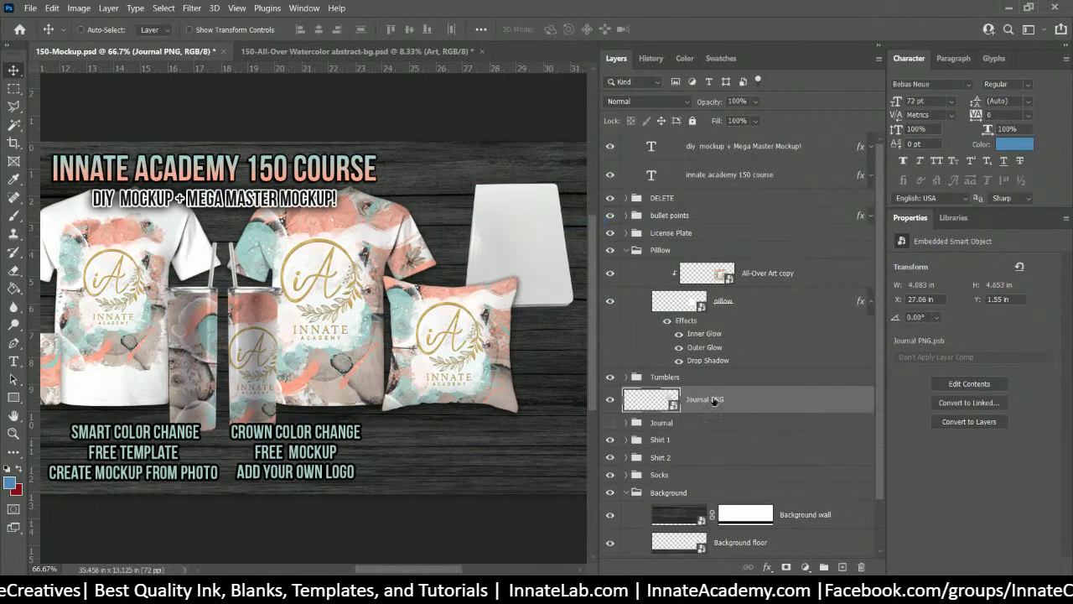
{"action": "left_click_drag", "start_coordinate": [714, 401], "coordinate": [638, 245]}
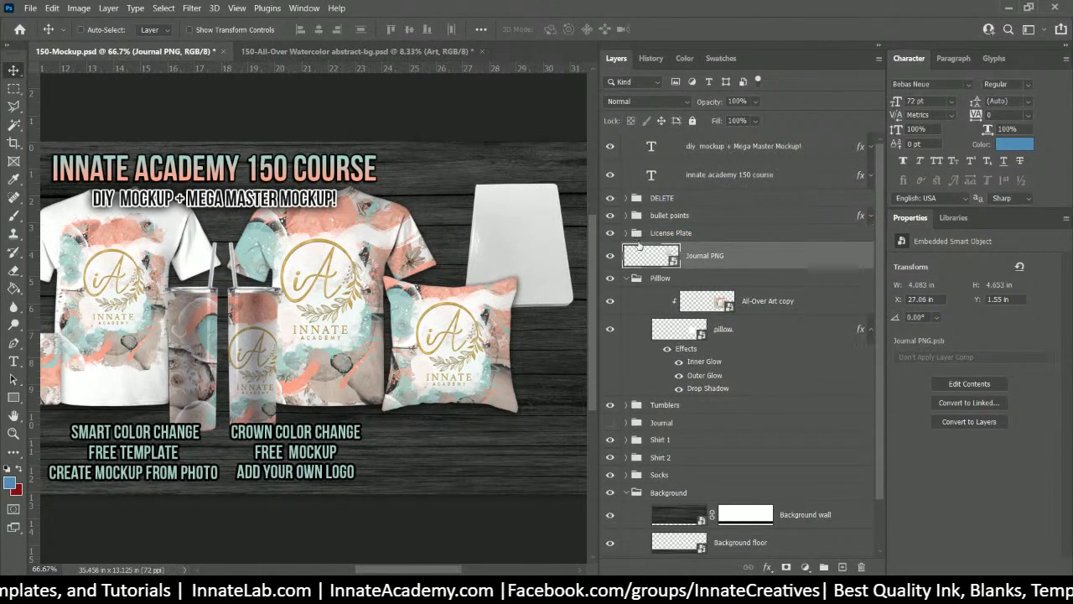
{"action": "left_click_drag", "start_coordinate": [719, 264], "coordinate": [706, 258]}
{"action": "left_click", "coordinate": [626, 279]}
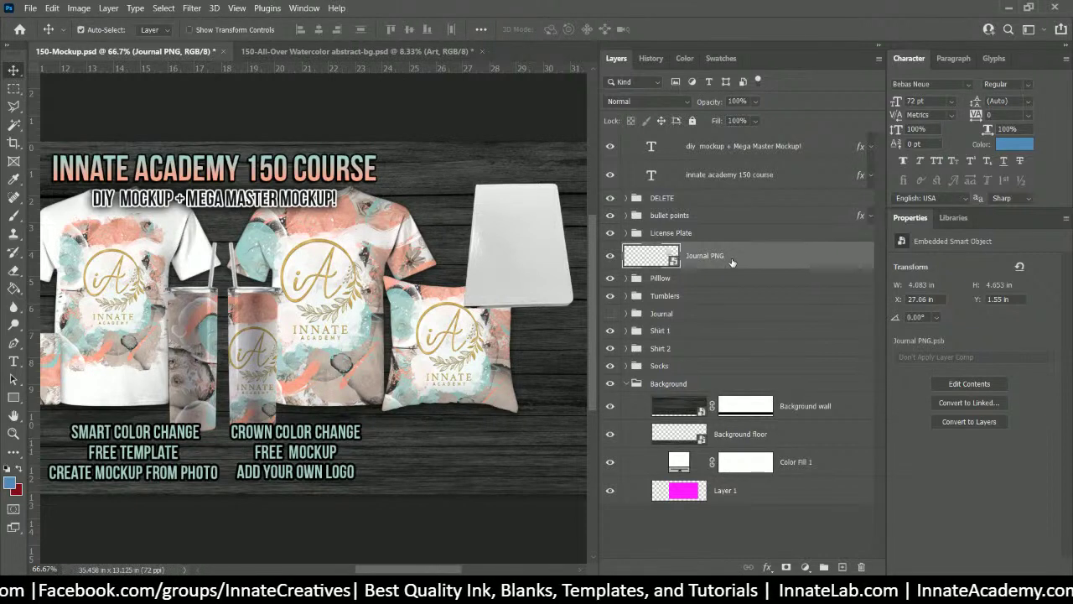
Step: Put the Journal PNG layer into a new group named Journal Group
{"action": "key", "text": "ctrl+g"}
{"action": "double_click", "coordinate": [663, 251]}
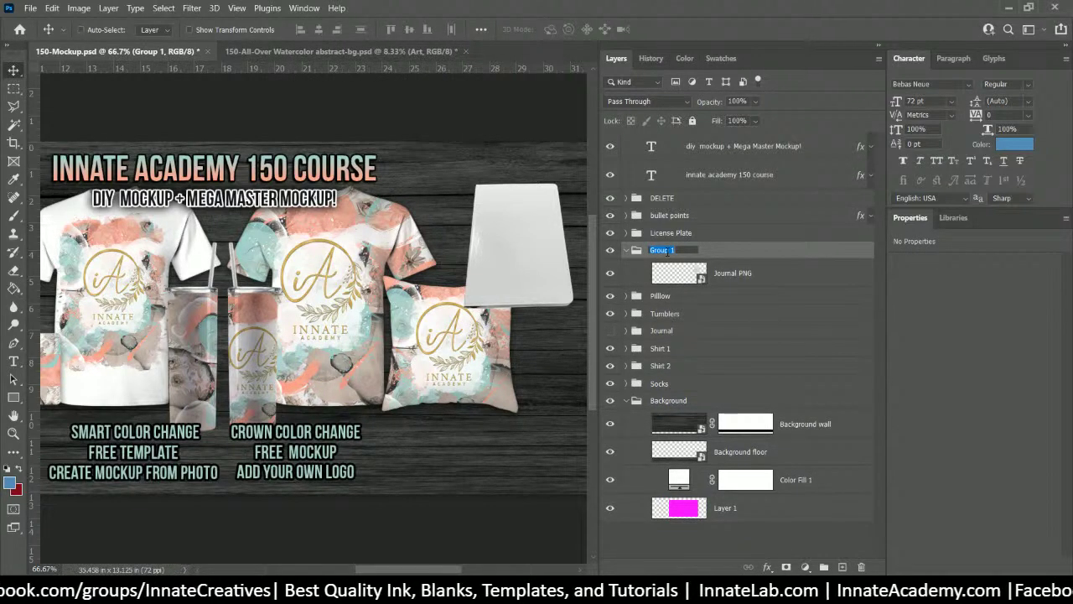
{"action": "type", "text": "Journal"}
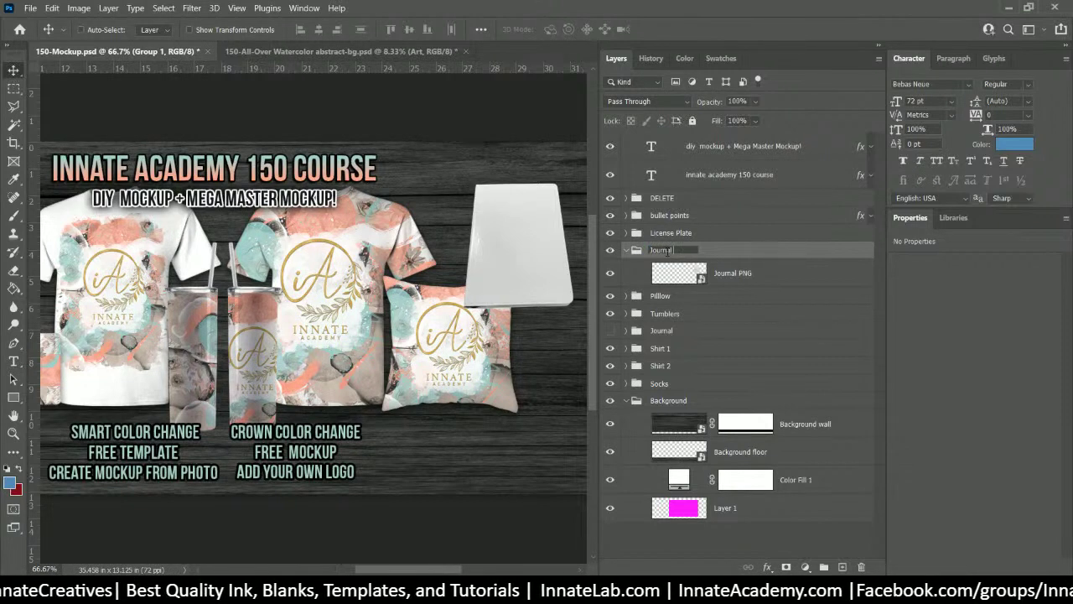
{"action": "type", "text": " Group"}
{"action": "key", "text": "Return"}
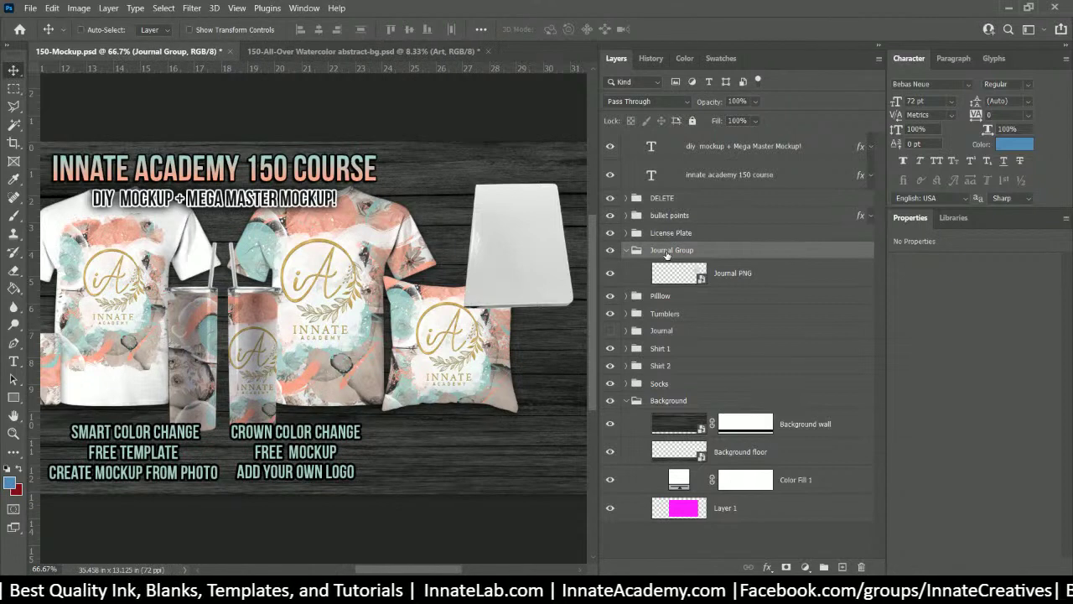
{"action": "left_click", "coordinate": [609, 331]}
{"action": "left_click", "coordinate": [608, 332]}
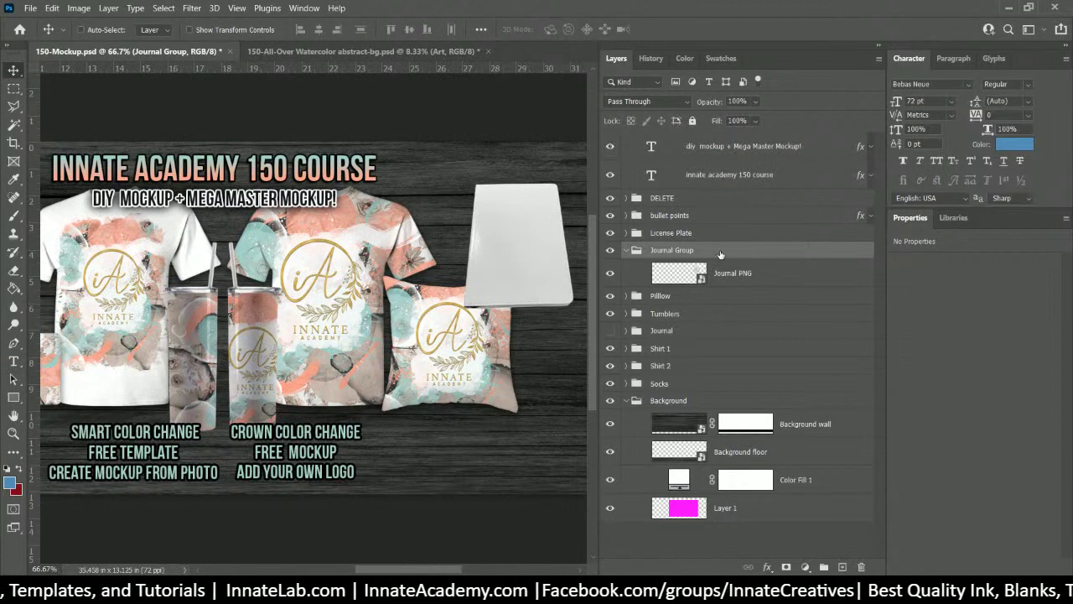
Step: Duplicate the pillow's All-Over Art copy above Journal PNG in Journal Group, clip it to the journal, and position the logo over the cover
{"action": "left_click", "coordinate": [721, 283]}
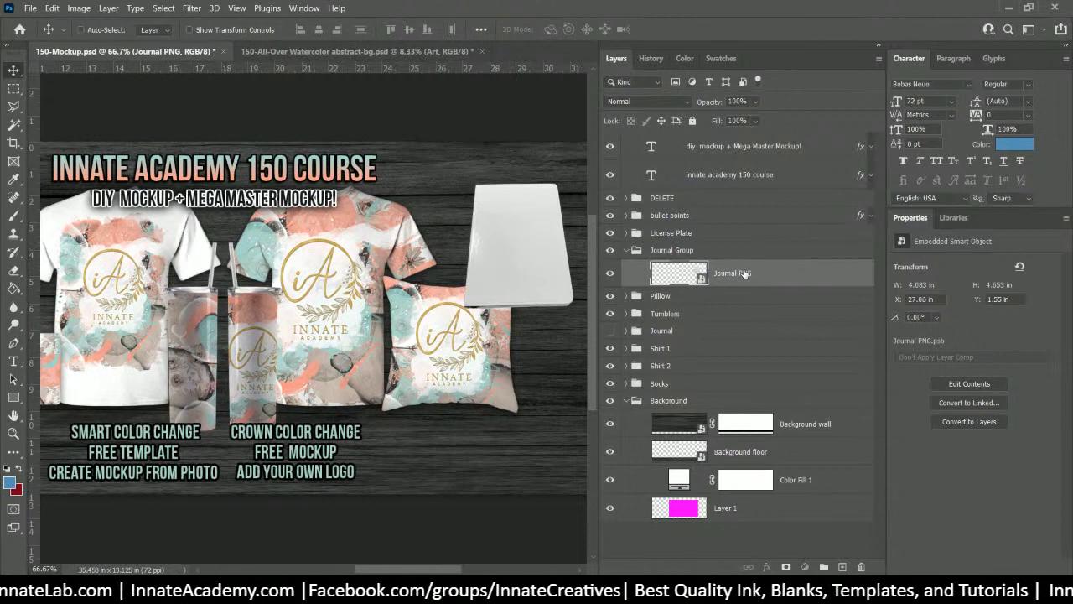
{"action": "left_click", "coordinate": [659, 300]}
{"action": "left_click", "coordinate": [625, 296]}
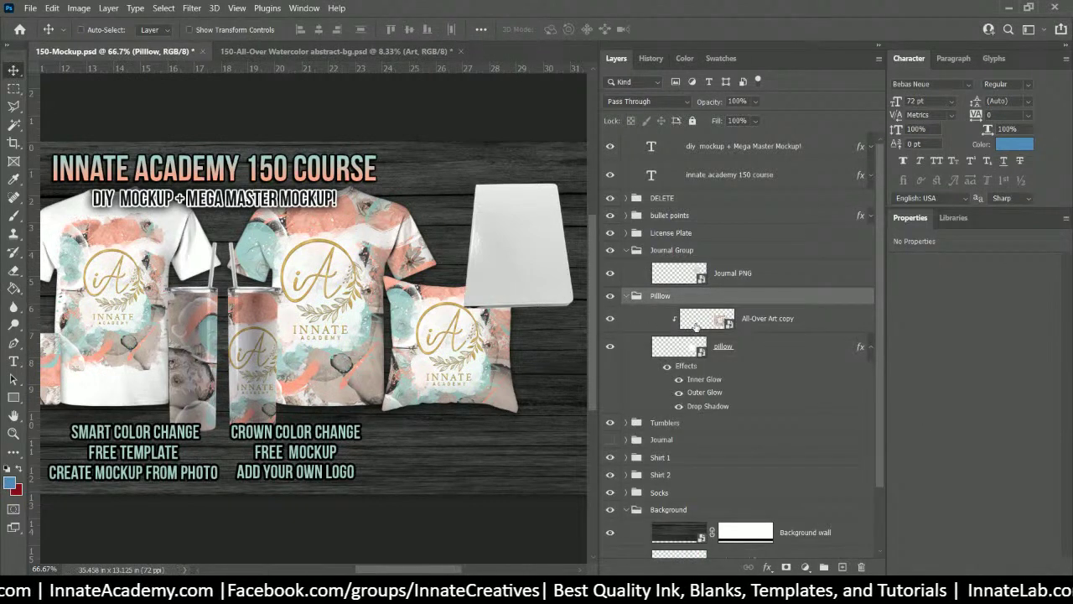
{"action": "left_click", "coordinate": [719, 322]}
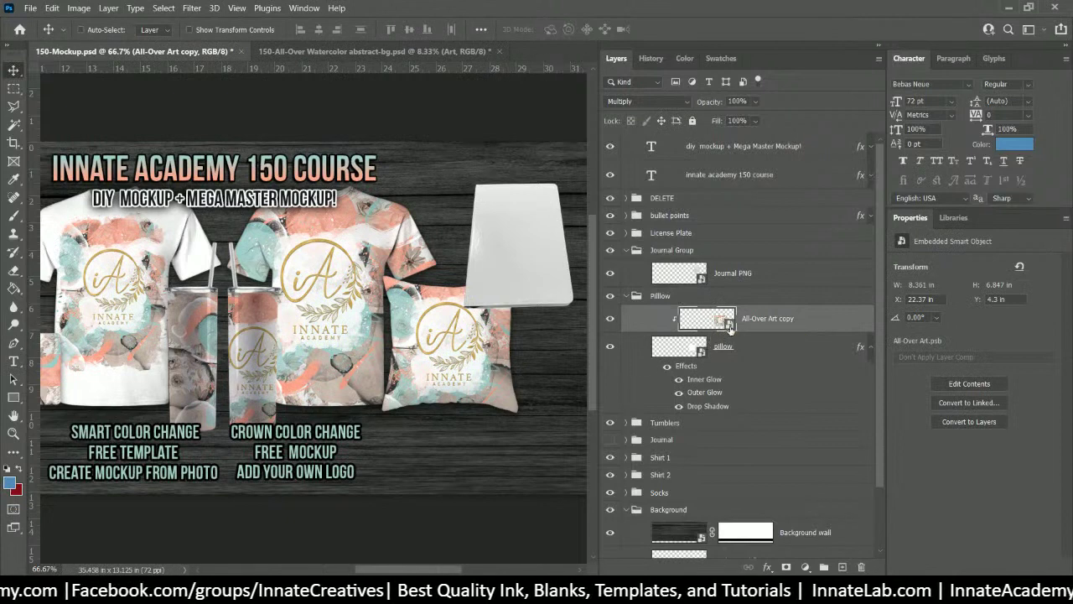
{"action": "left_click_drag", "start_coordinate": [730, 327], "coordinate": [662, 278]}
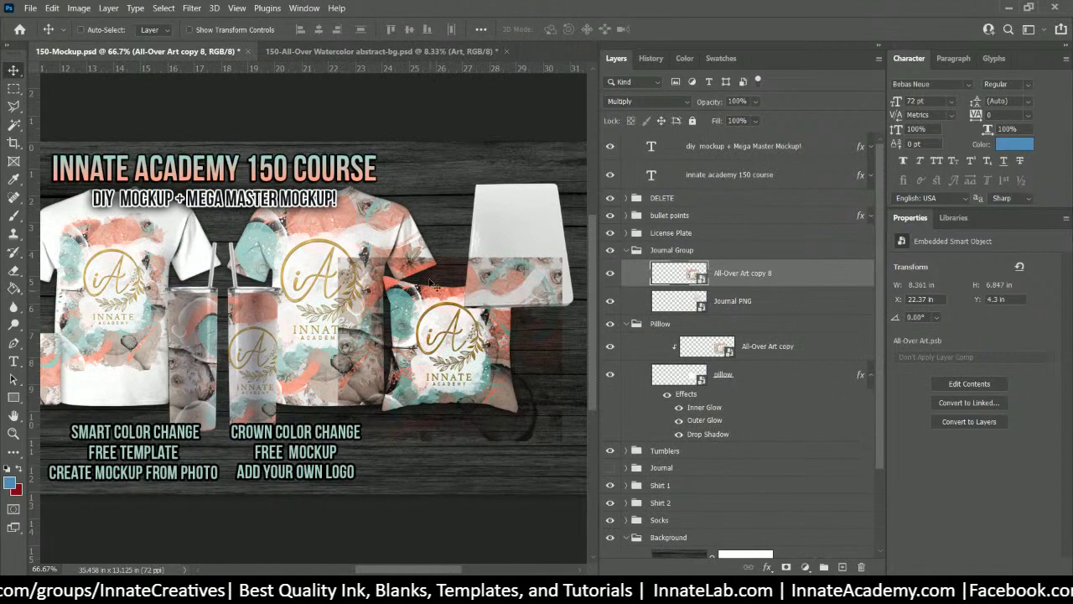
{"action": "right_click", "coordinate": [766, 275]}
{"action": "left_click", "coordinate": [793, 314]}
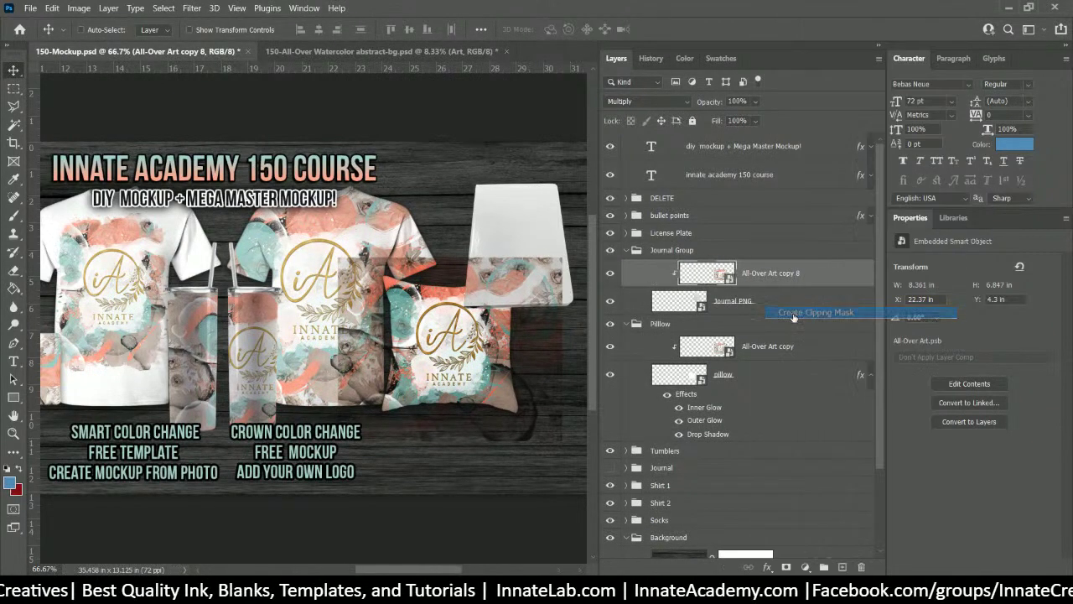
{"action": "left_click_drag", "start_coordinate": [503, 295], "coordinate": [535, 248]}
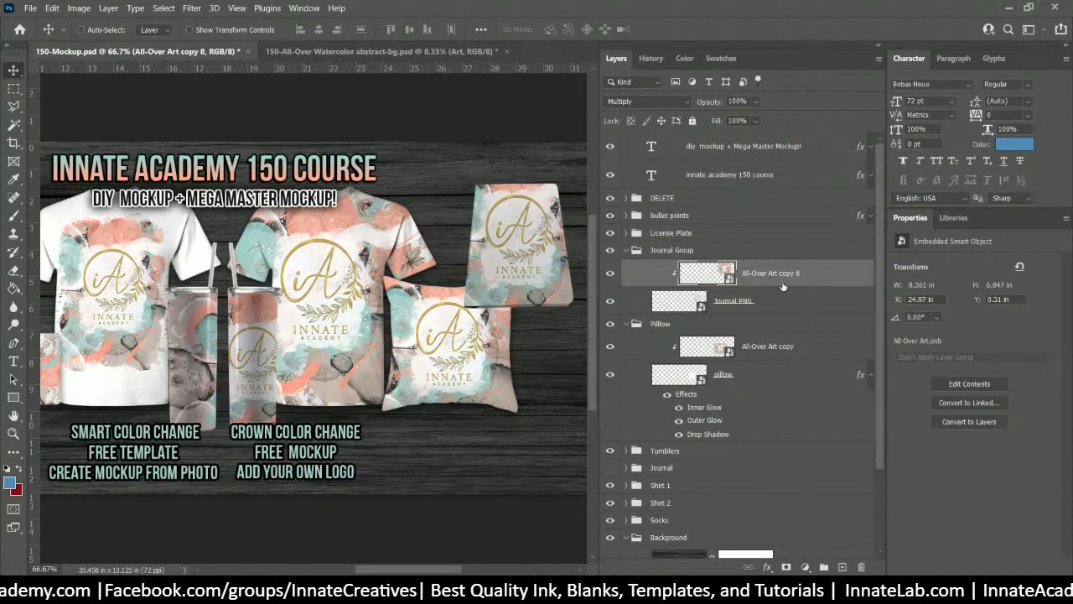
Step: Distort the journal's clipped art by pulling its upper two corners inward and slightly down to follow the cover's perspective
{"action": "left_click", "coordinate": [52, 8]}
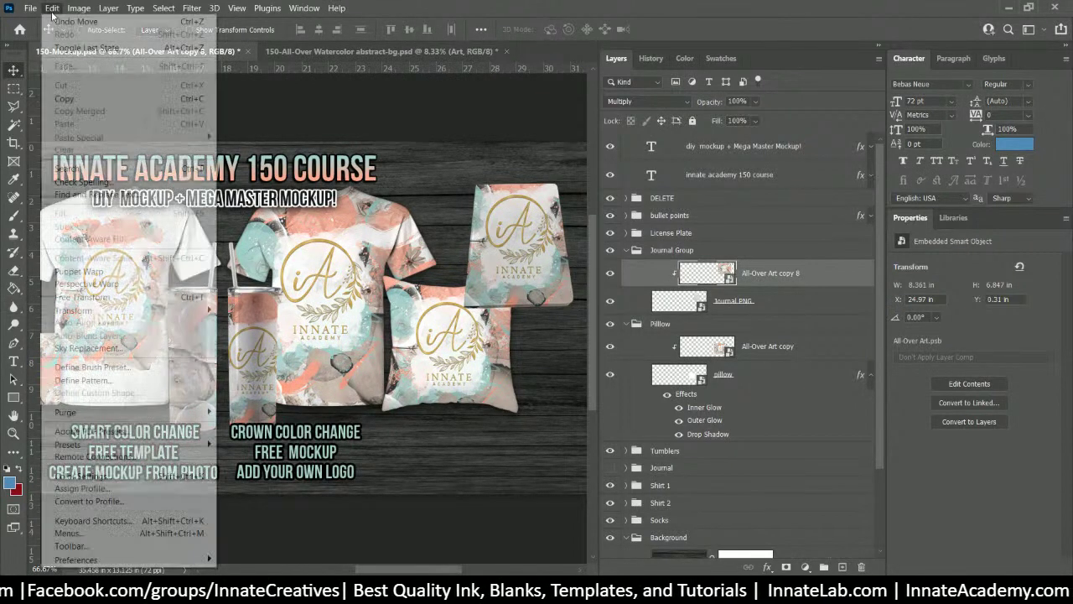
{"action": "mouse_move", "coordinate": [80, 310]}
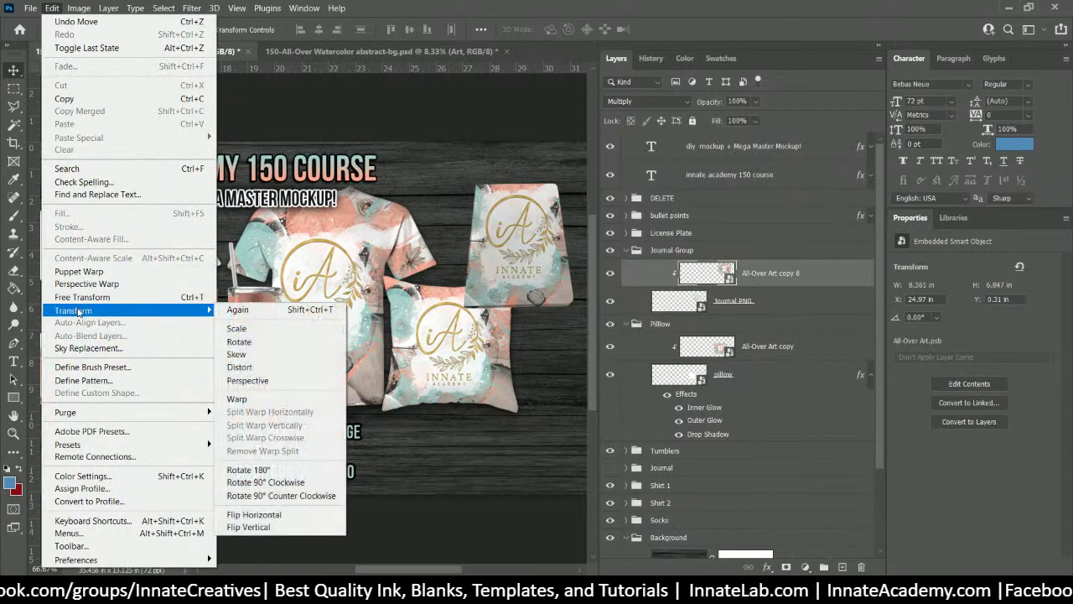
{"action": "left_click", "coordinate": [262, 368]}
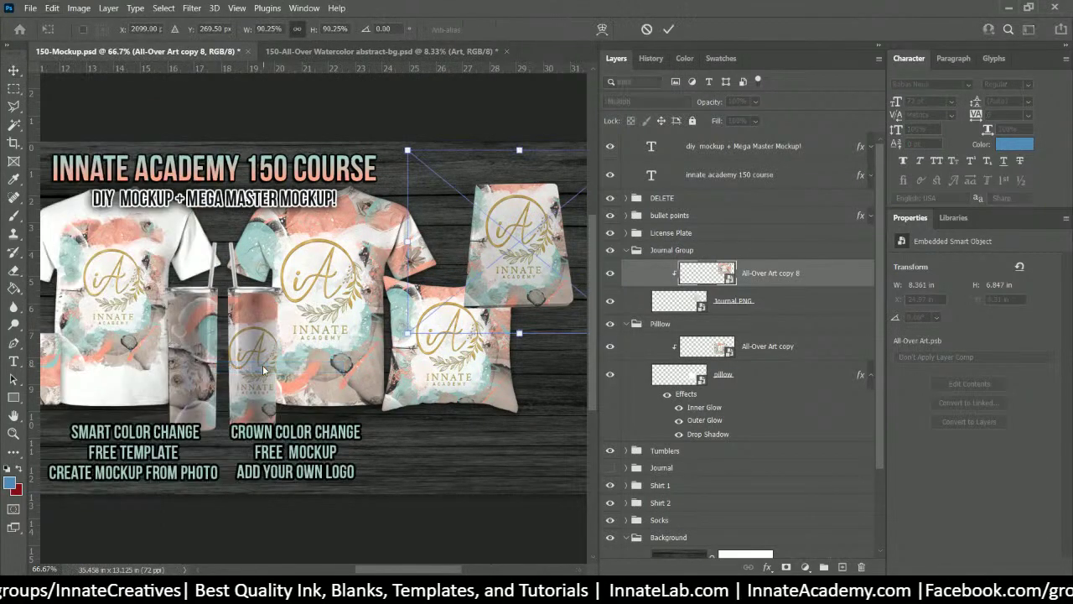
{"action": "key", "text": "ctrl+minus"}
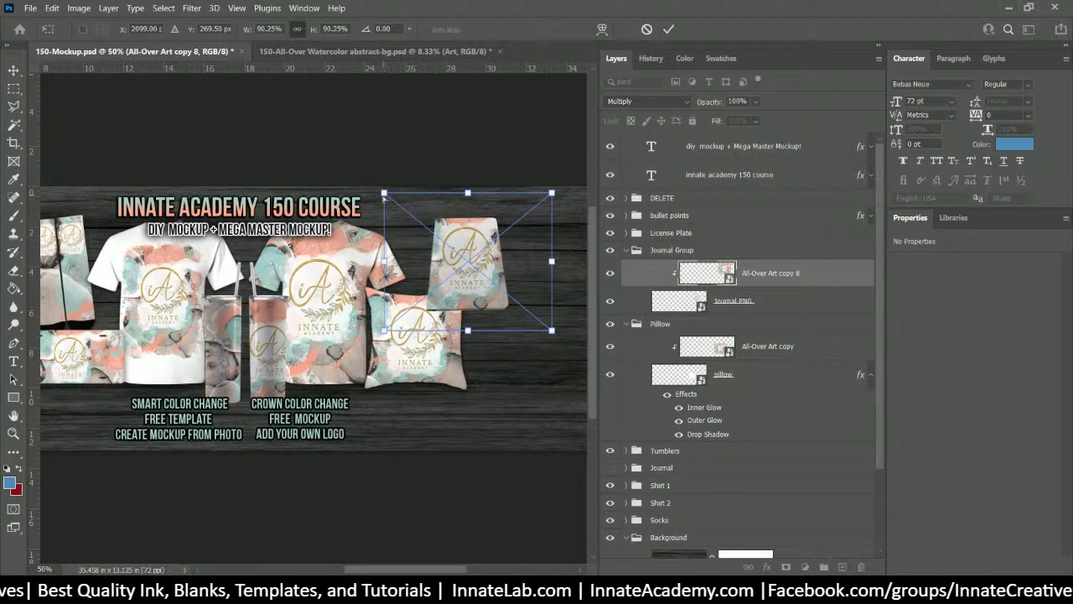
{"action": "left_click_drag", "start_coordinate": [386, 195], "coordinate": [400, 196]}
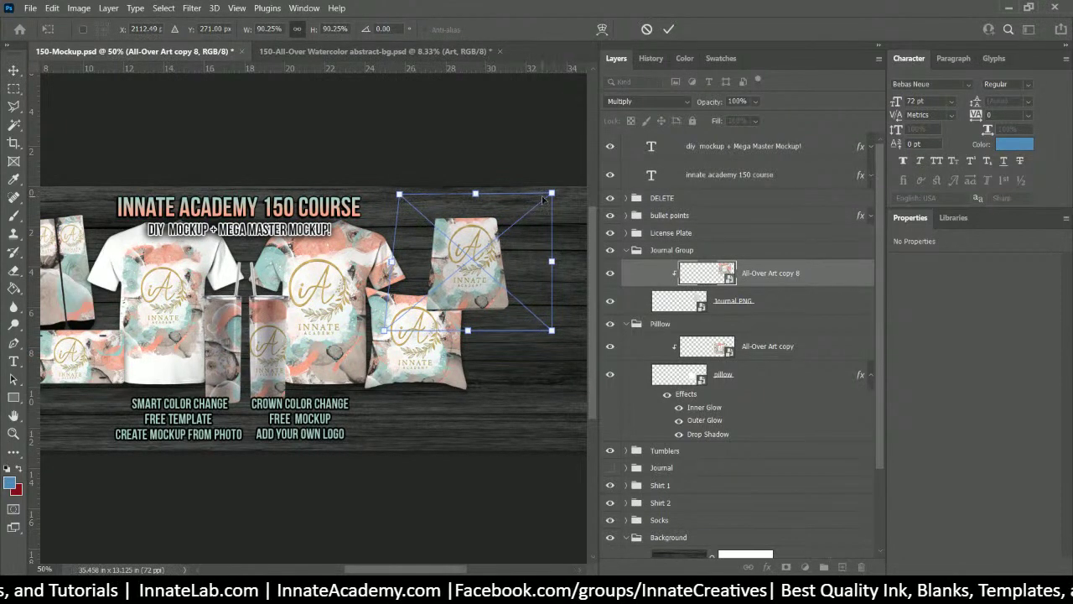
{"action": "left_click_drag", "start_coordinate": [552, 194], "coordinate": [539, 198]}
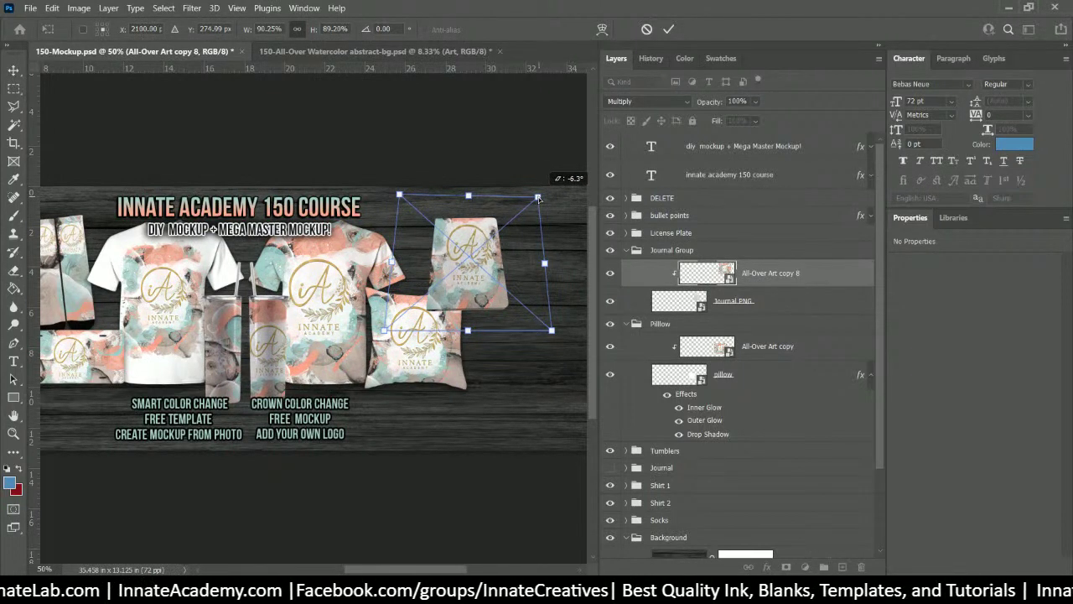
{"action": "left_click_drag", "start_coordinate": [539, 197], "coordinate": [534, 193]}
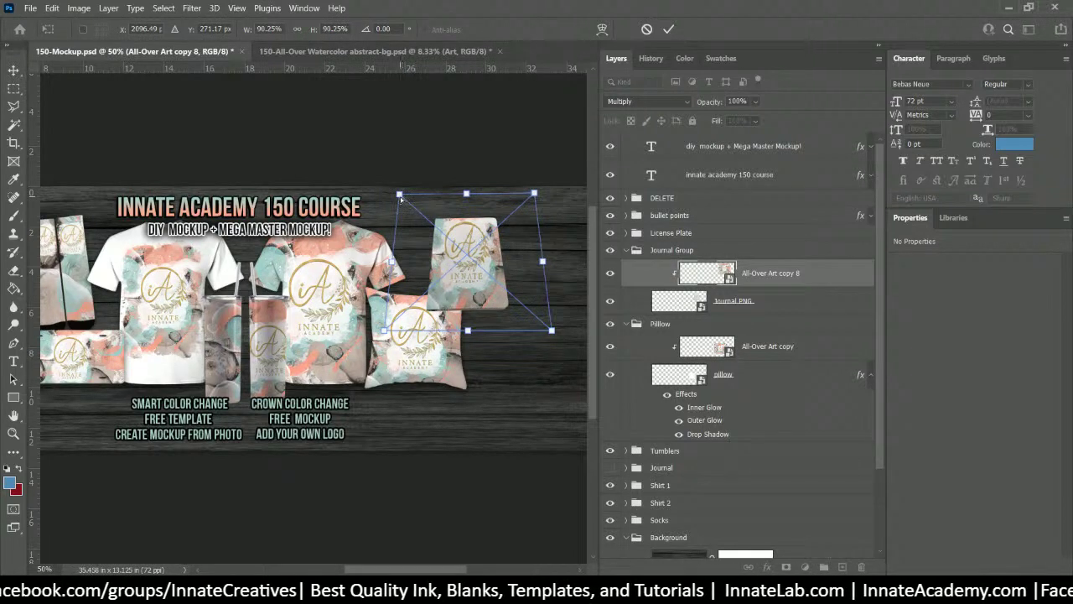
{"action": "left_click_drag", "start_coordinate": [399, 195], "coordinate": [400, 200]}
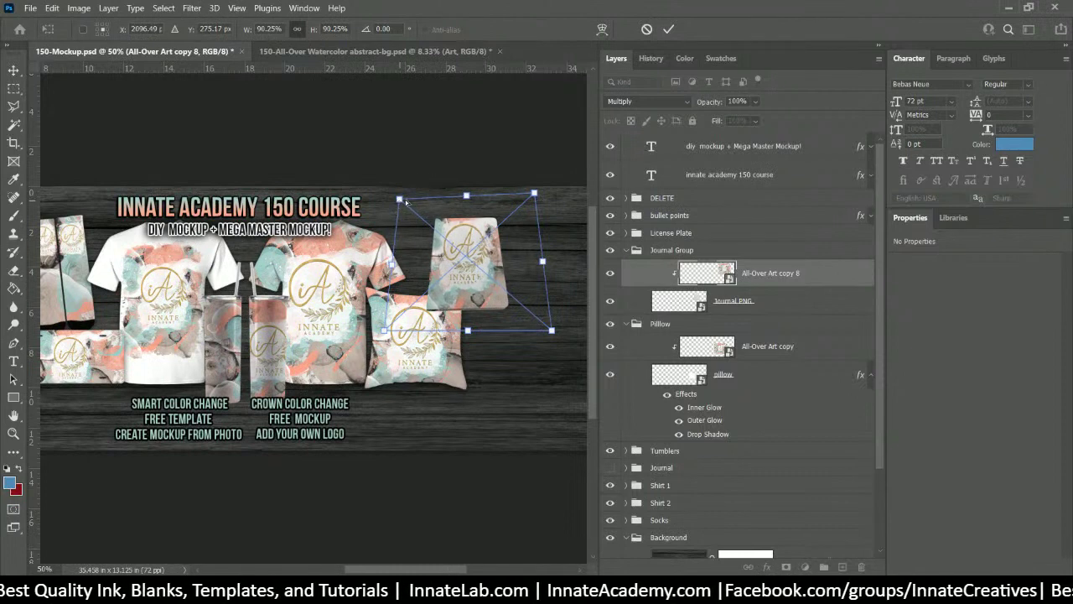
{"action": "left_click_drag", "start_coordinate": [535, 194], "coordinate": [535, 198]}
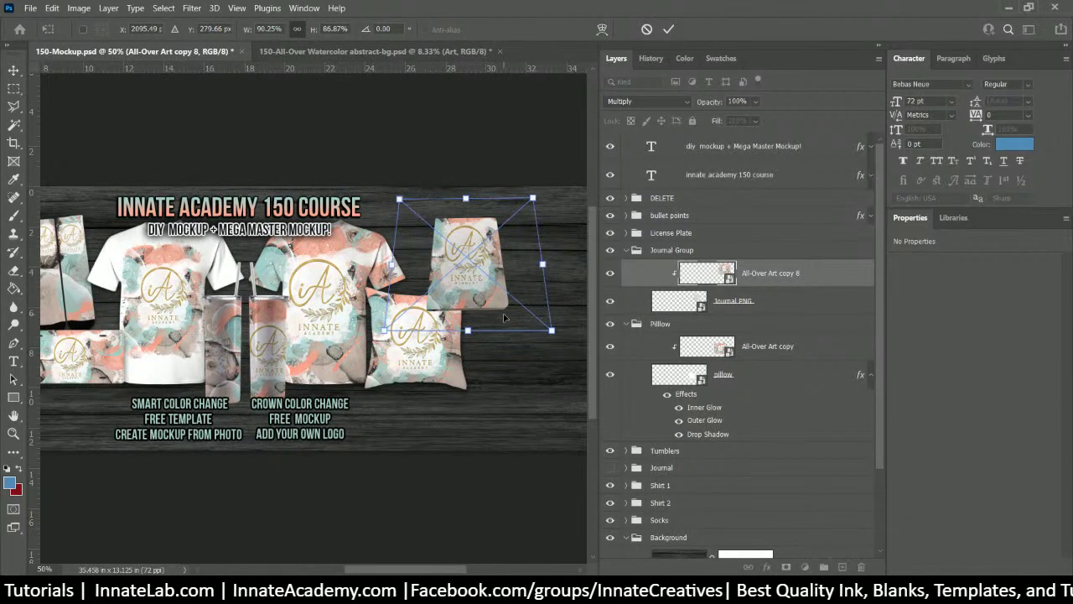
{"action": "key", "text": "Return"}
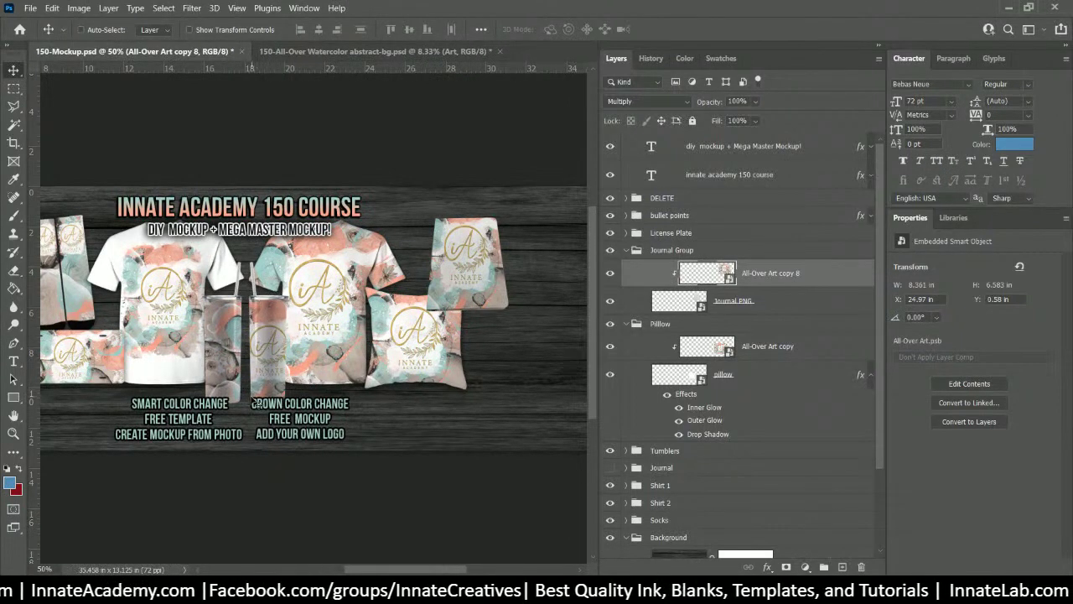
Step: Nudge the All-Over Art copy 5 layer on Tumbler 2 slightly left to X 15.86 in
{"action": "right_click", "coordinate": [266, 353]}
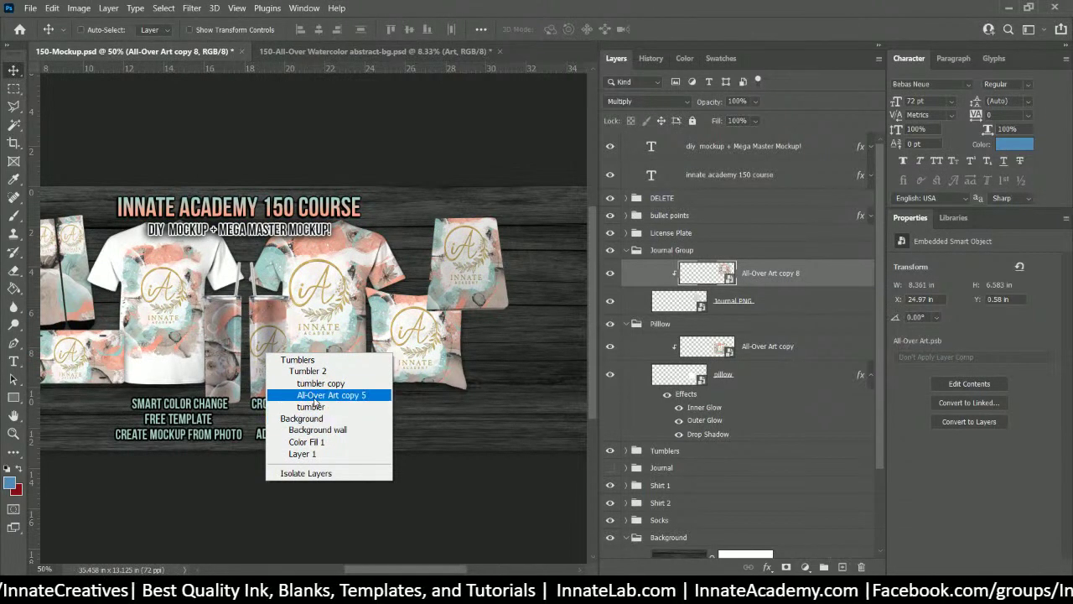
{"action": "left_click", "coordinate": [290, 394]}
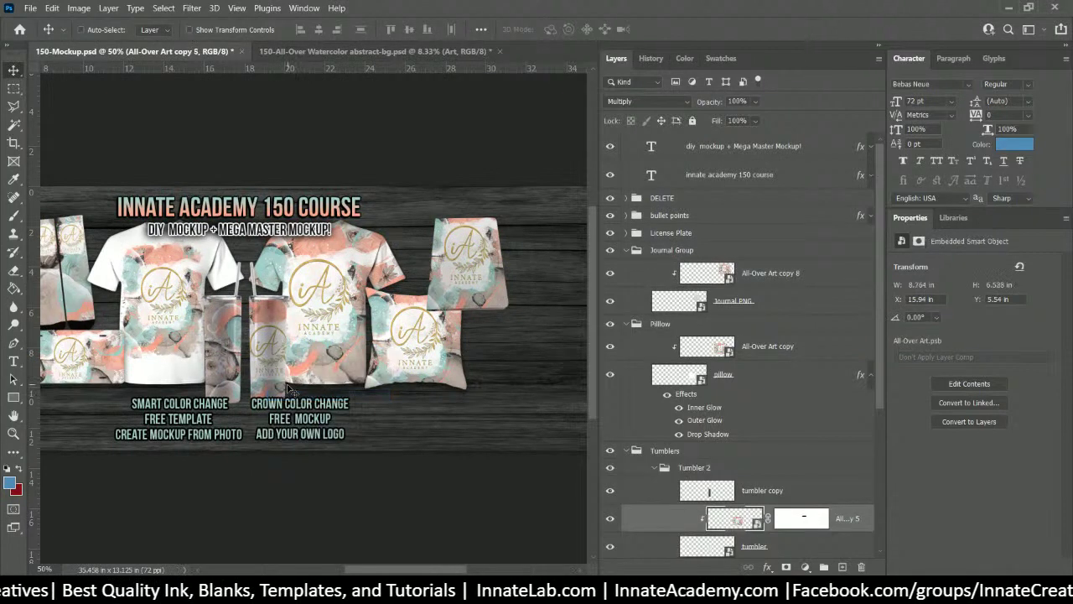
{"action": "key", "text": "Left"}
{"action": "key", "text": "Left"}
{"action": "key", "text": "Left"}
{"action": "key", "text": "Left"}
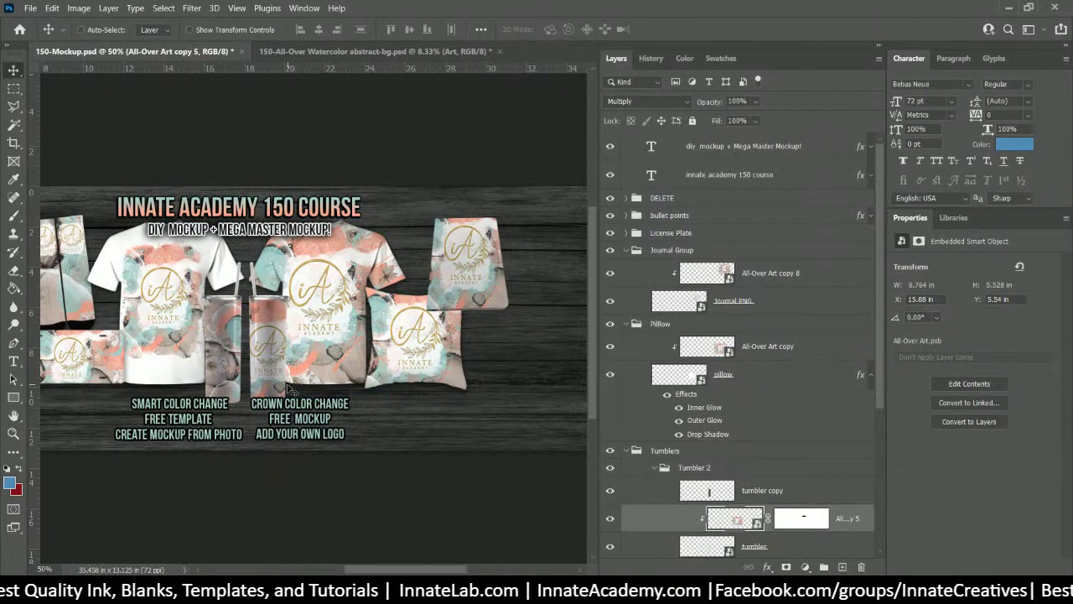
{"action": "key", "text": "Left"}
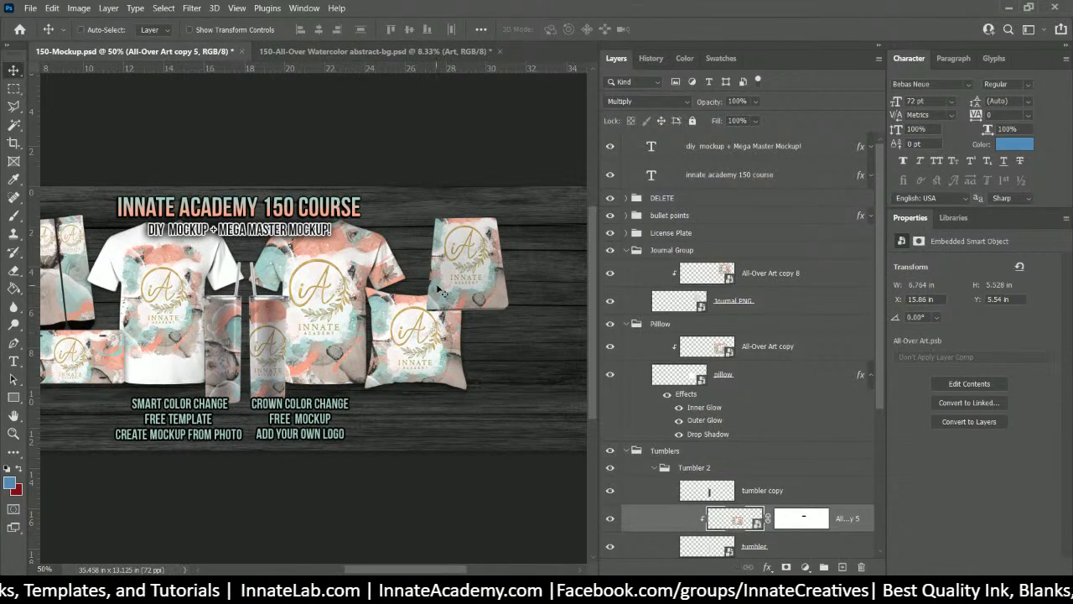
Step: Nudge the All-Over Art layer in the Shirt 2 group right to X 16.84 in
{"action": "right_click", "coordinate": [318, 280]}
{"action": "left_click", "coordinate": [361, 307]}
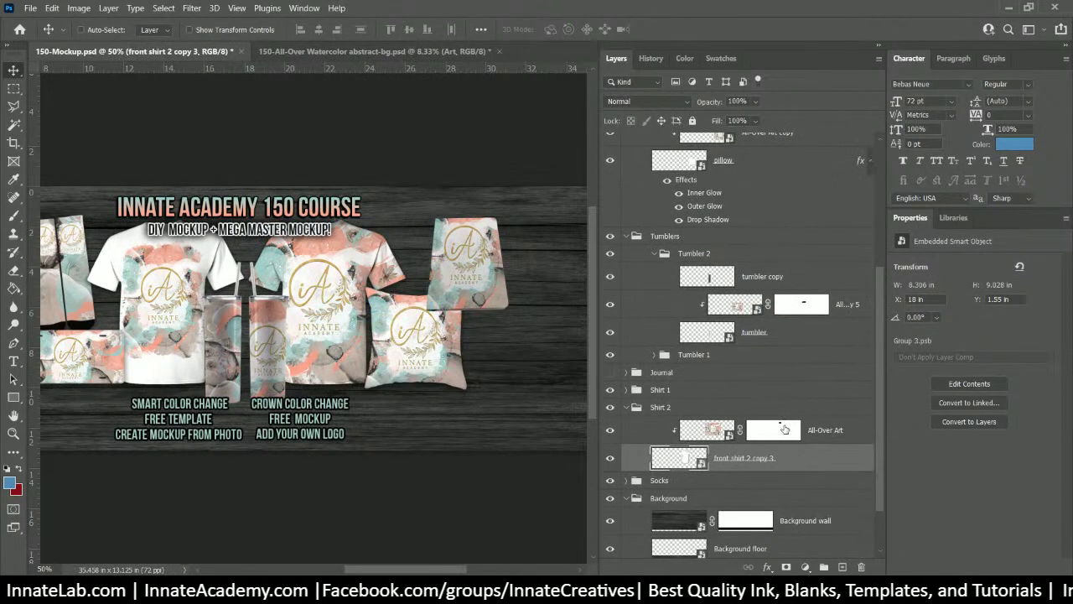
{"action": "left_click", "coordinate": [717, 433]}
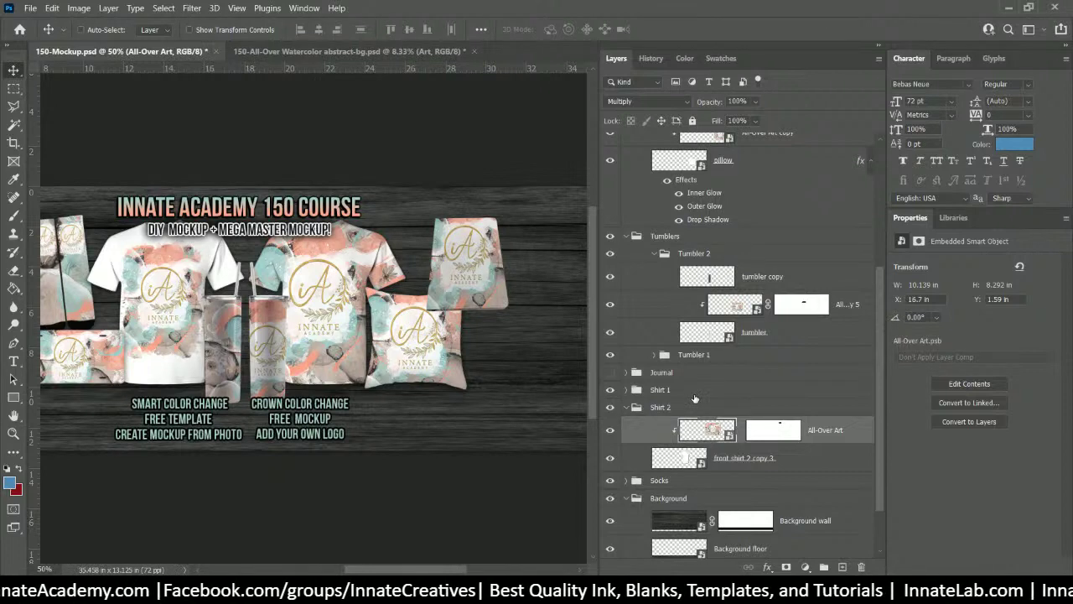
{"action": "key", "text": "Right"}
{"action": "key", "text": "Right"}
{"action": "key", "text": "Right"}
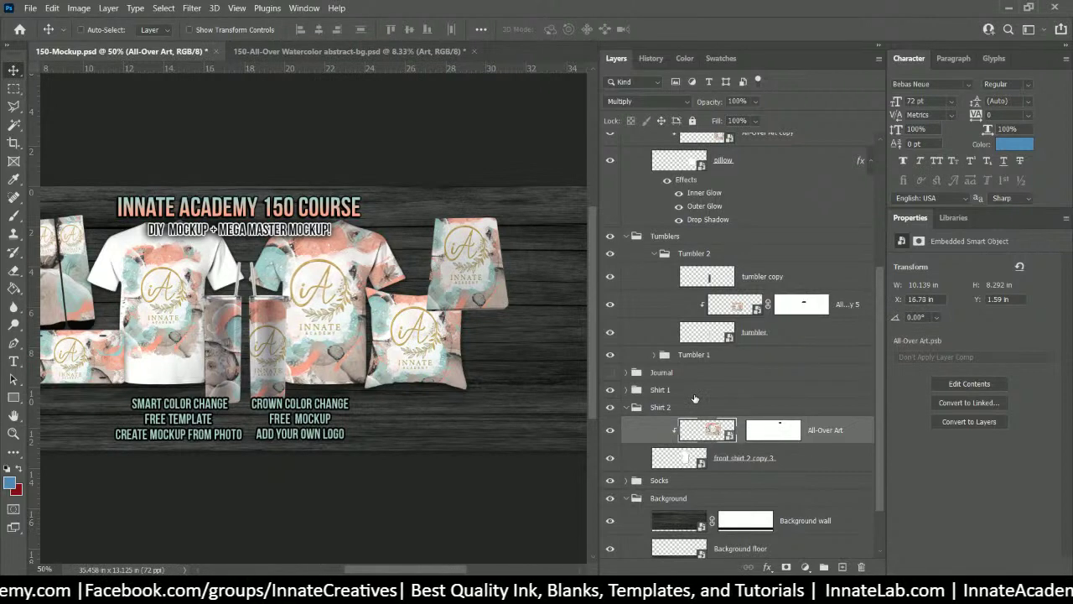
{"action": "key", "text": "Right"}
{"action": "key", "text": "Right"}
{"action": "key", "text": "Right"}
{"action": "key", "text": "Right"}
{"action": "key", "text": "Right"}
{"action": "key", "text": "Right"}
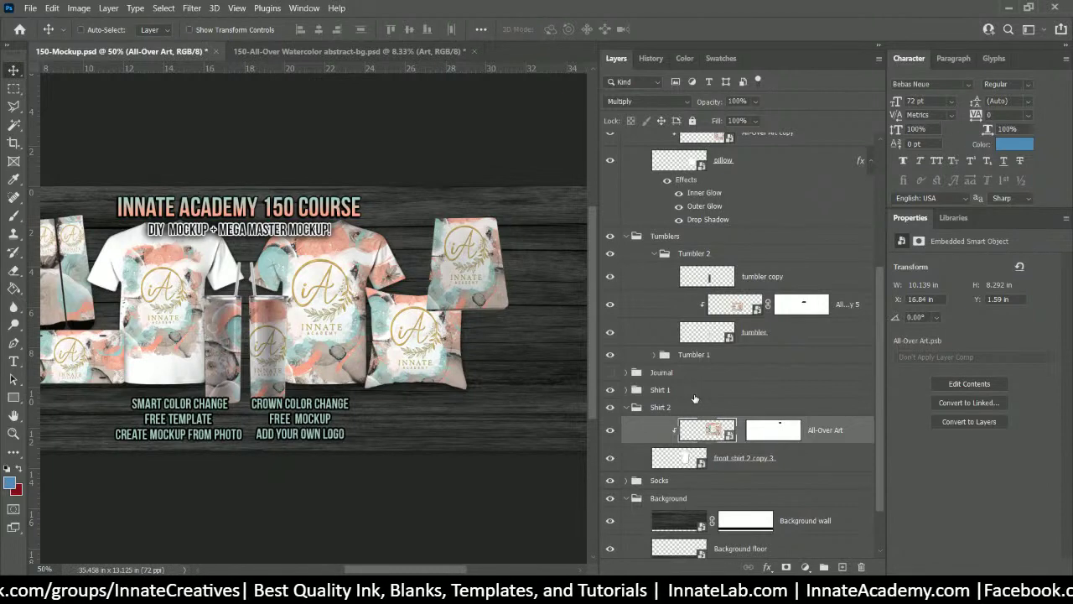
Step: Nudge the All-Over Art layer in the Shirt 2 group slightly left to X 16.81 in
{"action": "key", "text": "Left"}
{"action": "key", "text": "Left"}
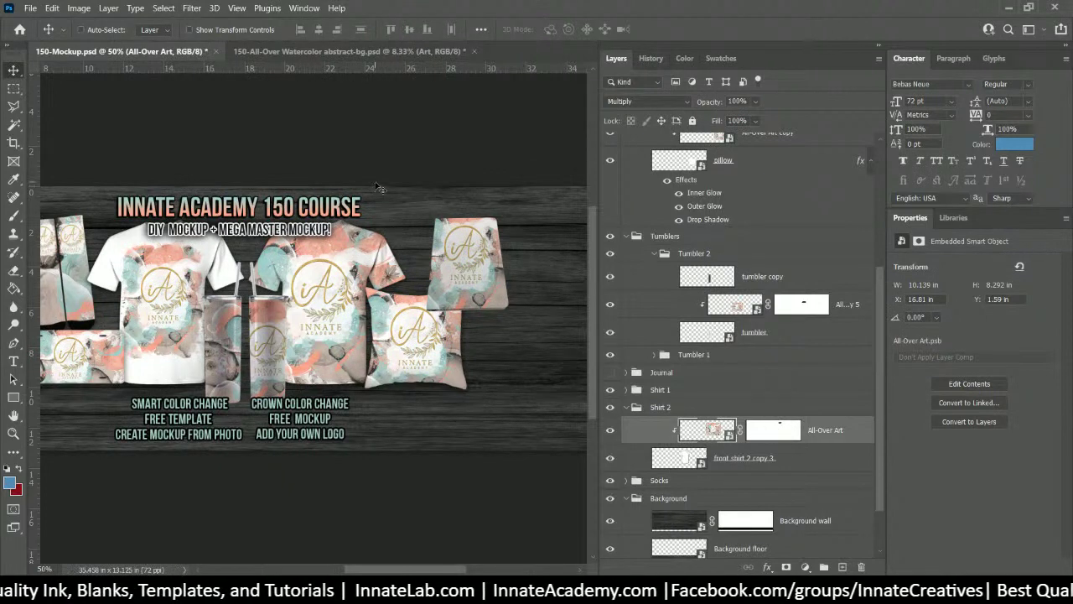
{"action": "scroll", "coordinate": [404, 239], "scroll_direction": "down", "scroll_amount": 2}
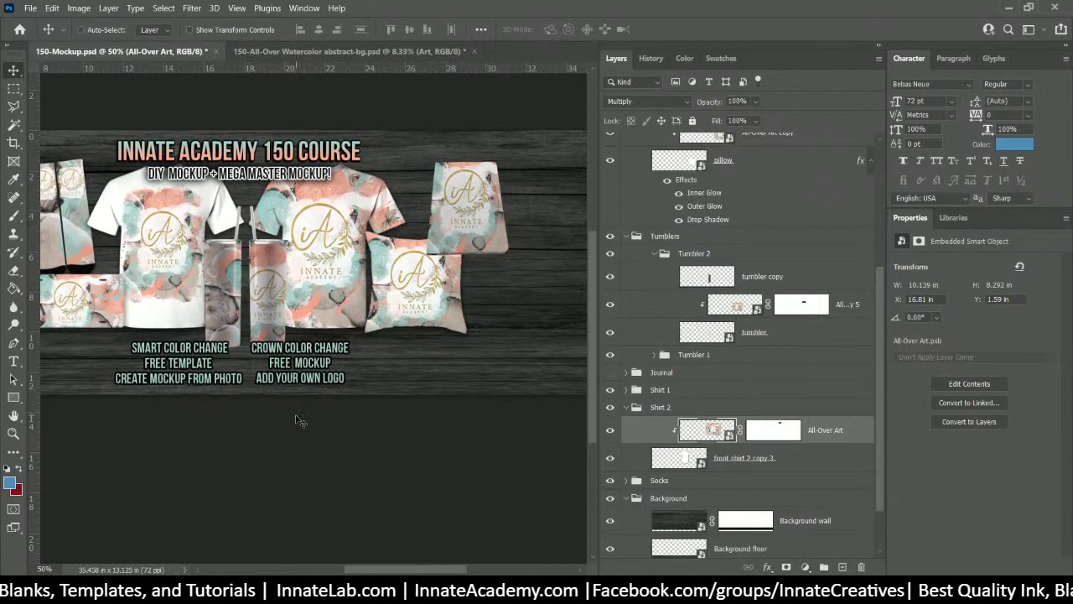
{"action": "left_click_drag", "start_coordinate": [294, 304], "coordinate": [312, 358]}
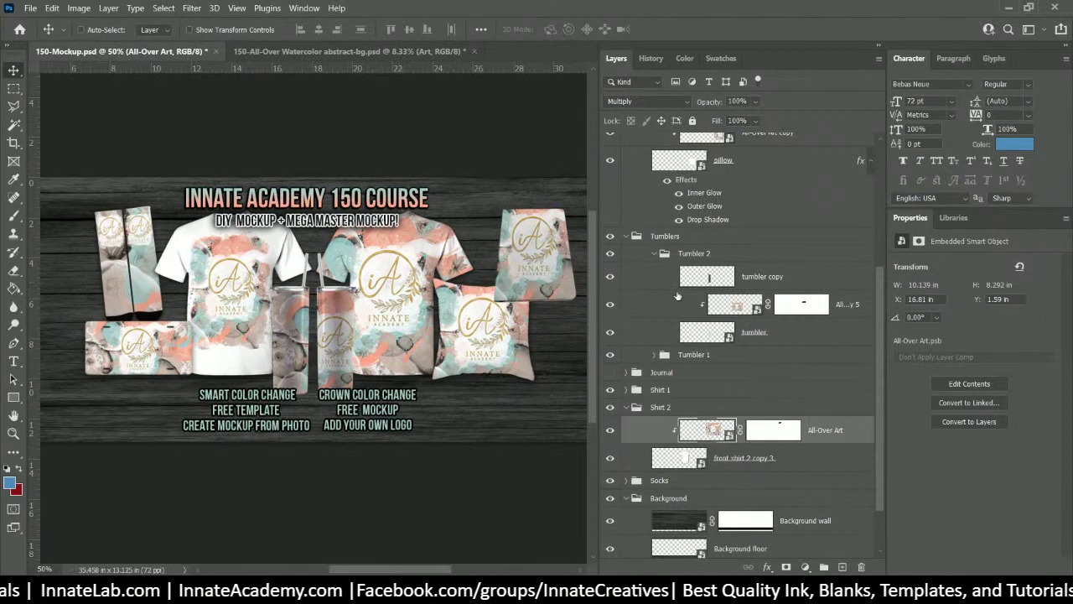
Step: Collapse the Journal Group, Pillow and Tumblers groups to tidy the layer stack
{"action": "scroll", "coordinate": [671, 296], "scroll_direction": "up", "scroll_amount": 6}
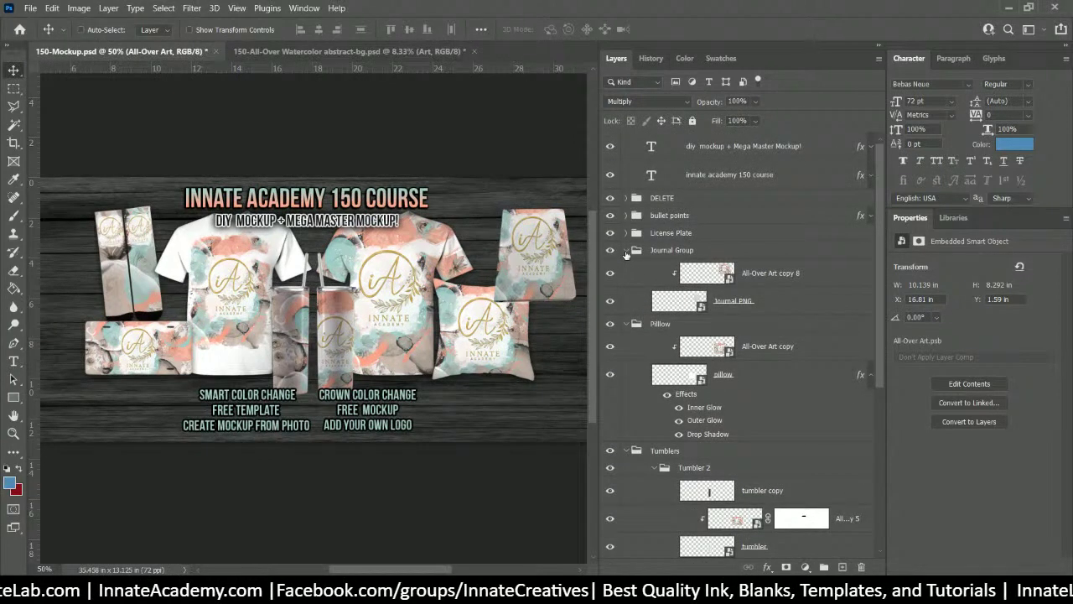
{"action": "left_click", "coordinate": [625, 251]}
{"action": "left_click", "coordinate": [669, 256]}
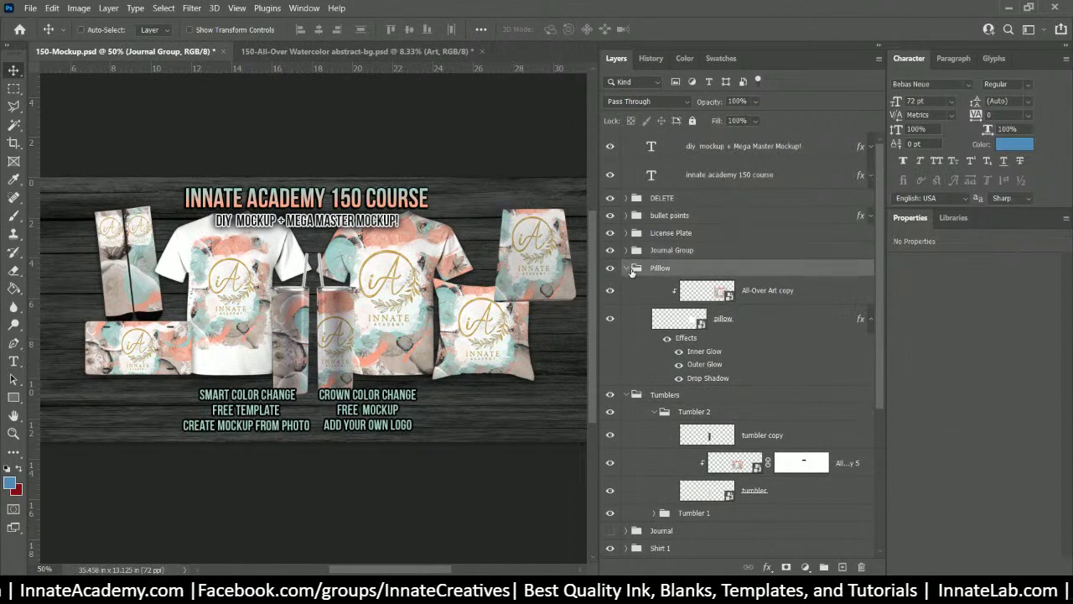
{"action": "left_click", "coordinate": [626, 268]}
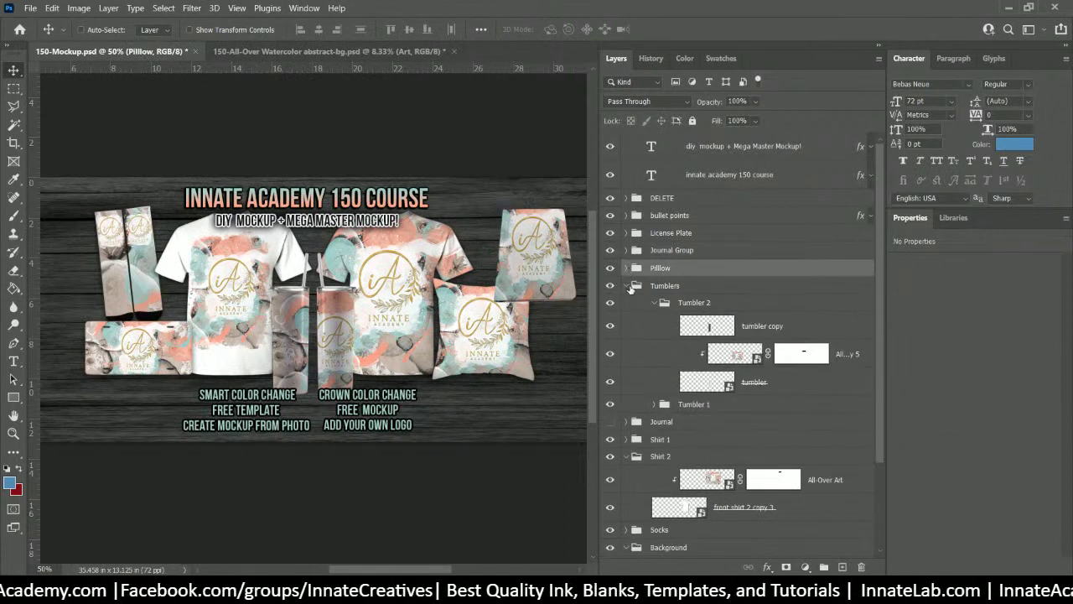
{"action": "left_click", "coordinate": [628, 287]}
Step: Delete the old Journal group and move Journal Group between Tumblers and Shirt 1, so the new journal sits behind the pillow
{"action": "left_click", "coordinate": [680, 307]}
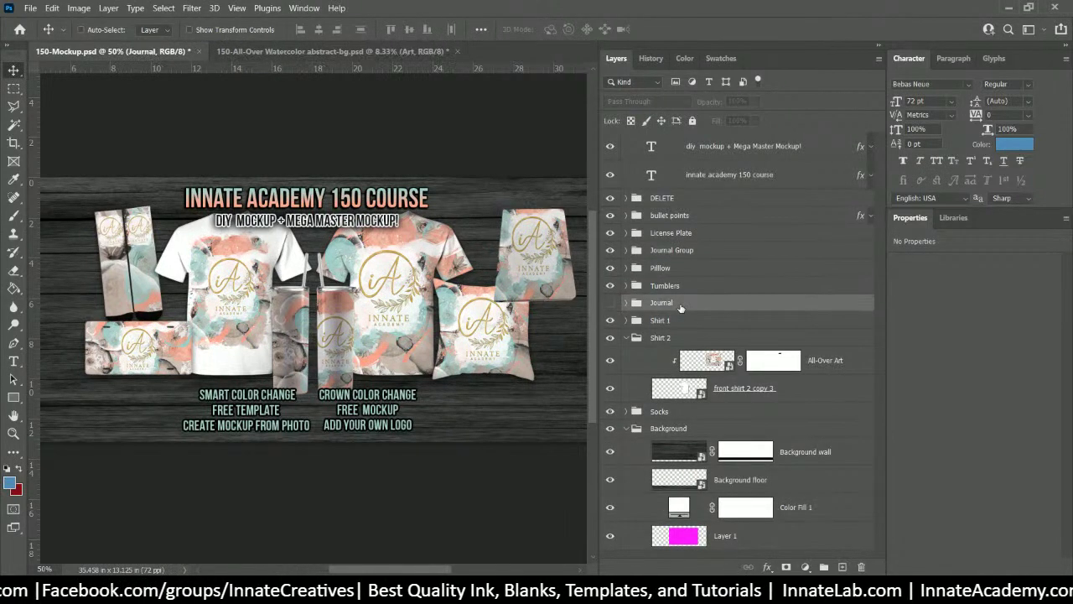
{"action": "left_click", "coordinate": [611, 303]}
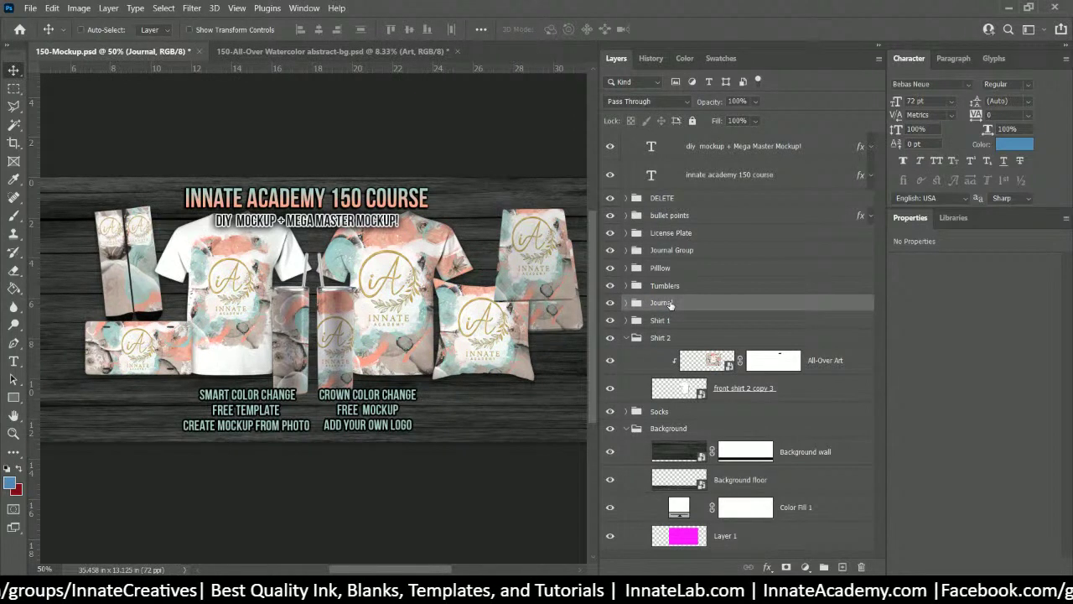
{"action": "mouse_move", "coordinate": [670, 305]}
{"action": "left_mouse_down"}
{"action": "mouse_move", "coordinate": [681, 245]}
{"action": "mouse_move", "coordinate": [677, 306]}
{"action": "mouse_move", "coordinate": [660, 292]}
{"action": "left_mouse_up"}
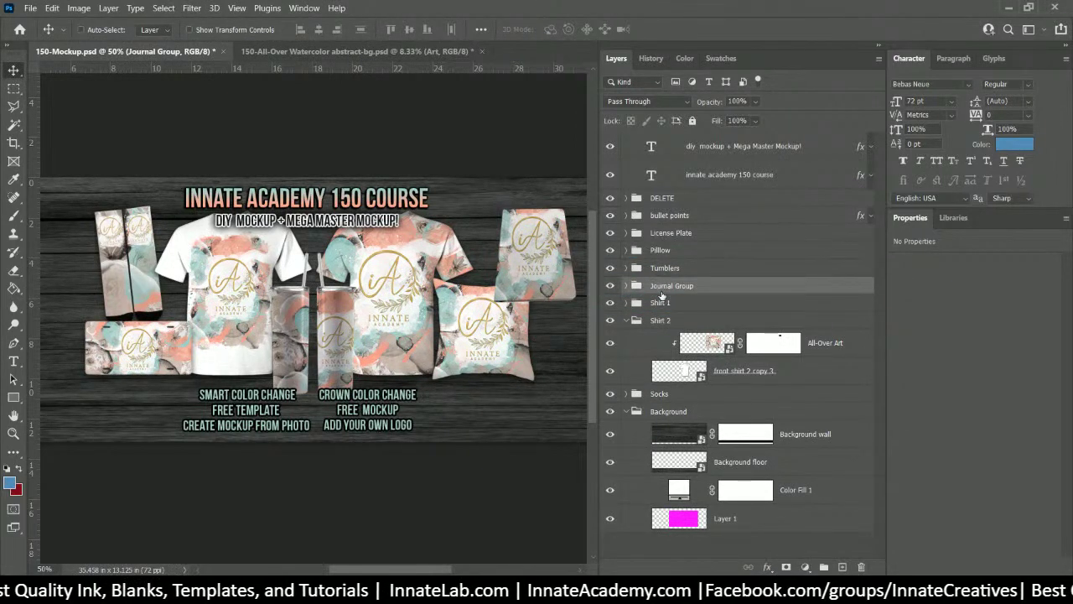
{"action": "left_click", "coordinate": [610, 286]}
{"action": "left_click", "coordinate": [609, 286]}
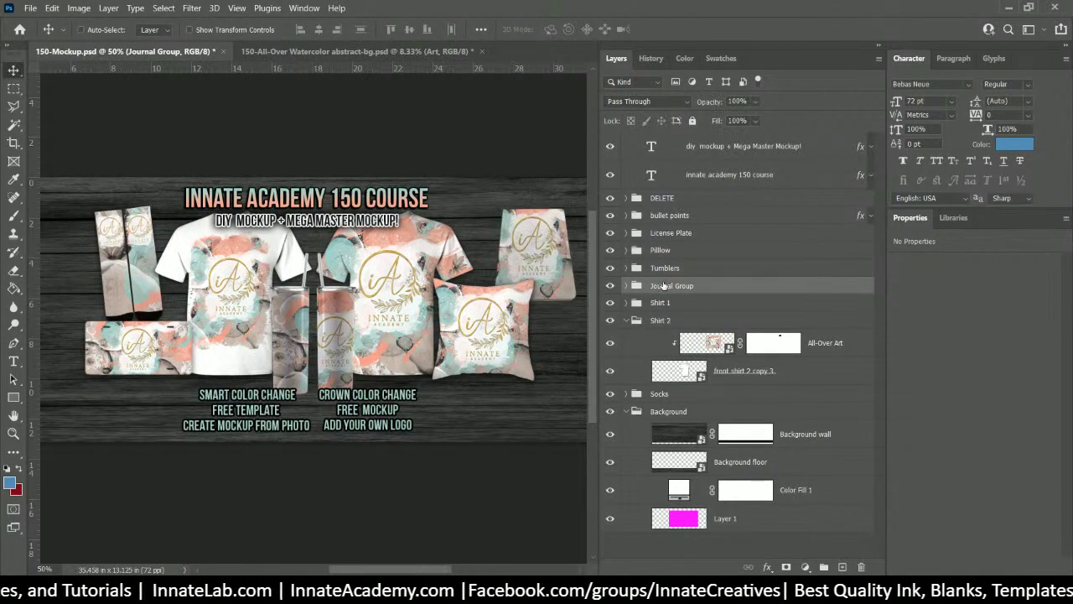
Step: Collapse the Shirt 2 and Background groups, deselect all layers, and save 150-Mockup.psd
{"action": "left_click", "coordinate": [627, 320]}
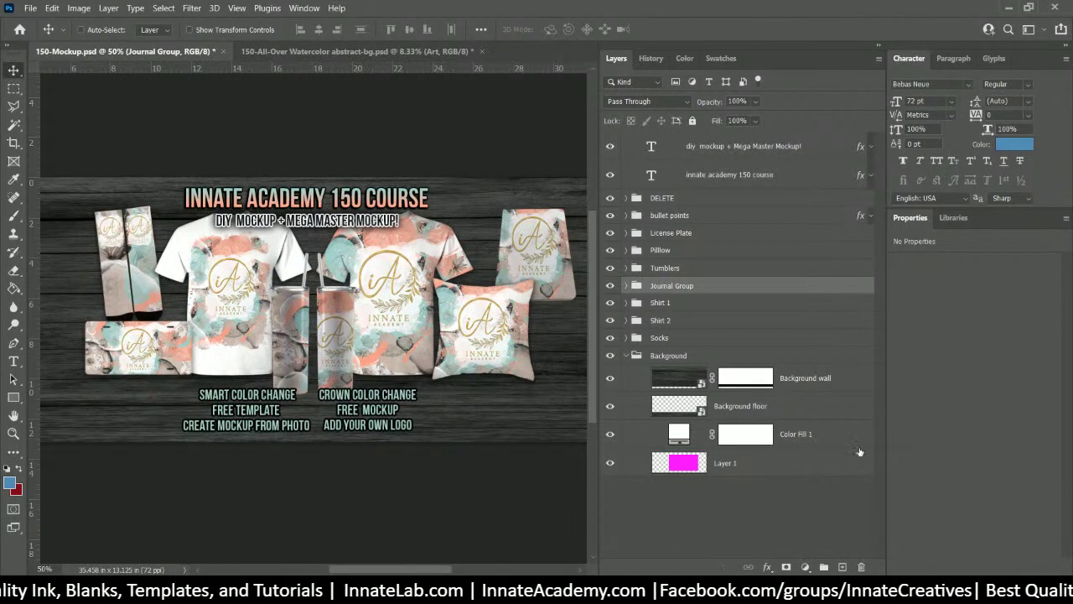
{"action": "left_click", "coordinate": [669, 361]}
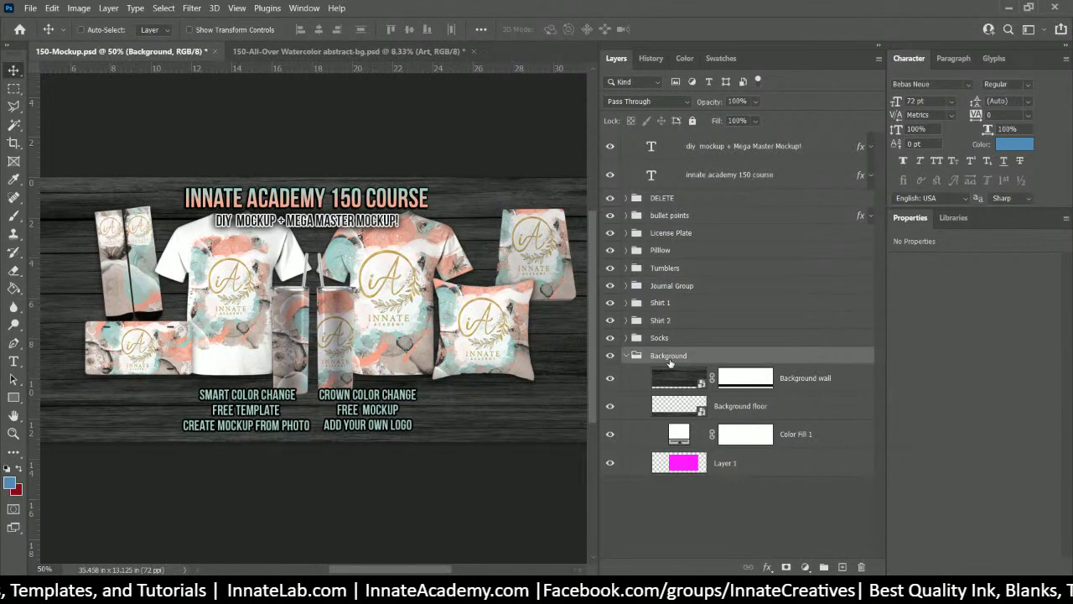
{"action": "left_click", "coordinate": [626, 358]}
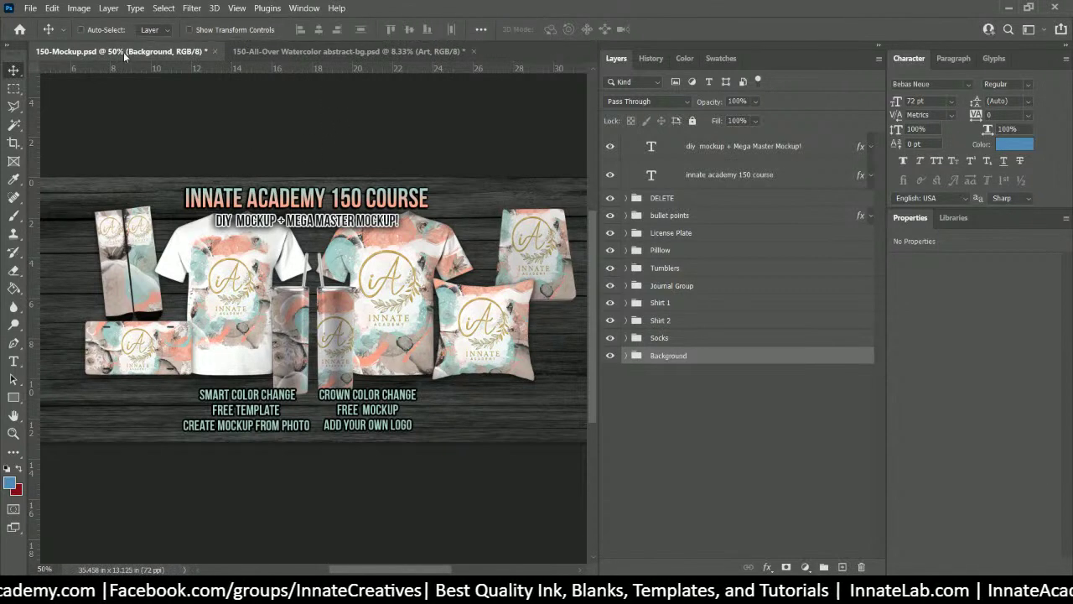
{"action": "left_click", "coordinate": [785, 460]}
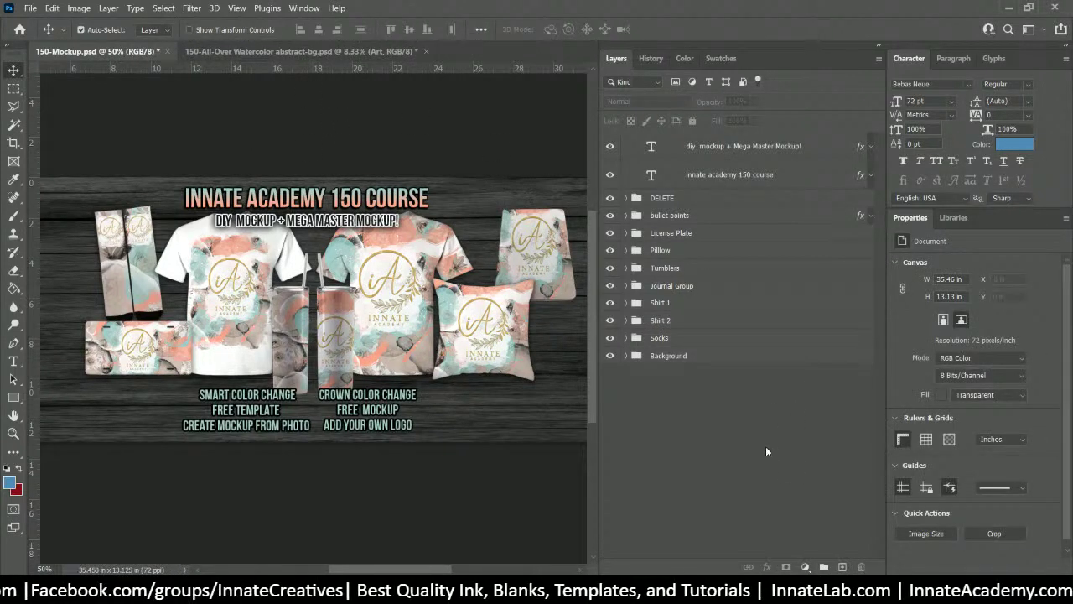
{"action": "key", "text": "ctrl+s"}
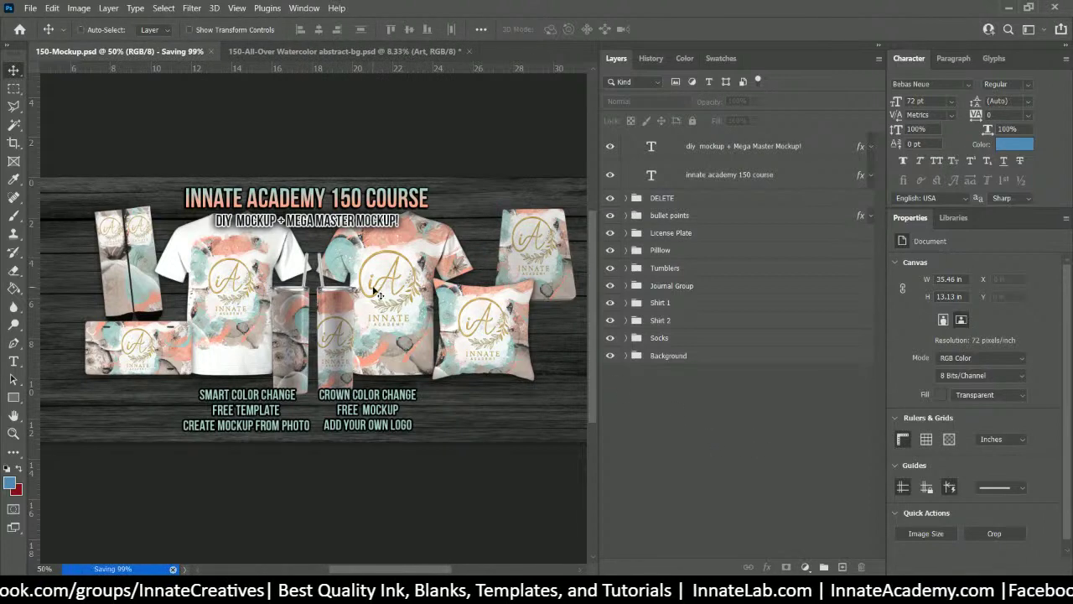
Step: Duplicate Shirt 2's All-Over Art layer to the very top of the layer stack, delete the copy's layer mask, and hide it
{"action": "right_click", "coordinate": [389, 248]}
{"action": "left_click", "coordinate": [429, 266]}
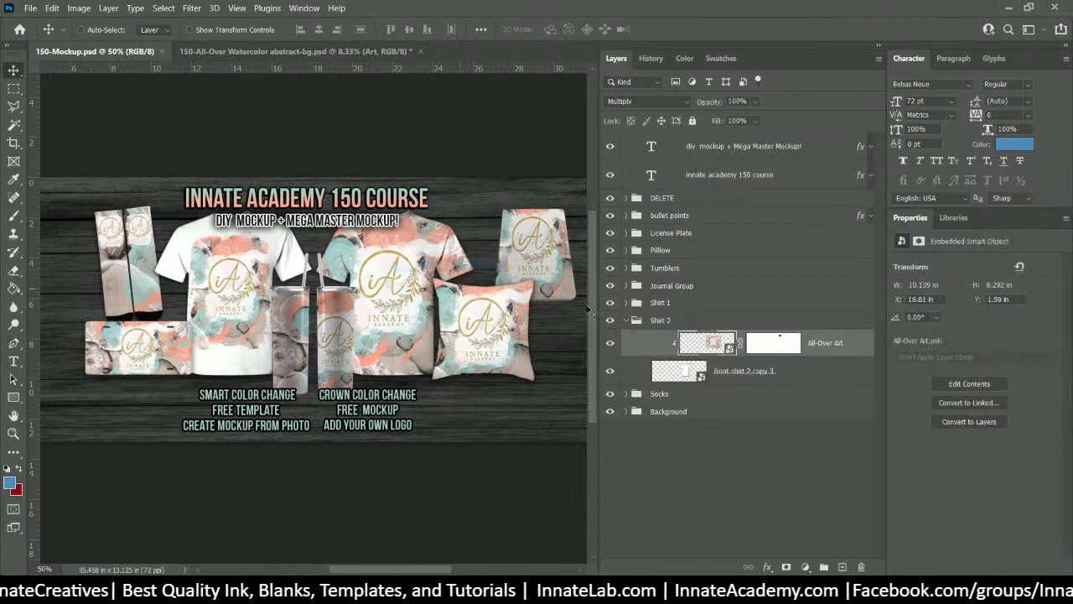
{"action": "left_click_drag", "start_coordinate": [717, 344], "coordinate": [685, 141]}
{"action": "right_click", "coordinate": [731, 149]}
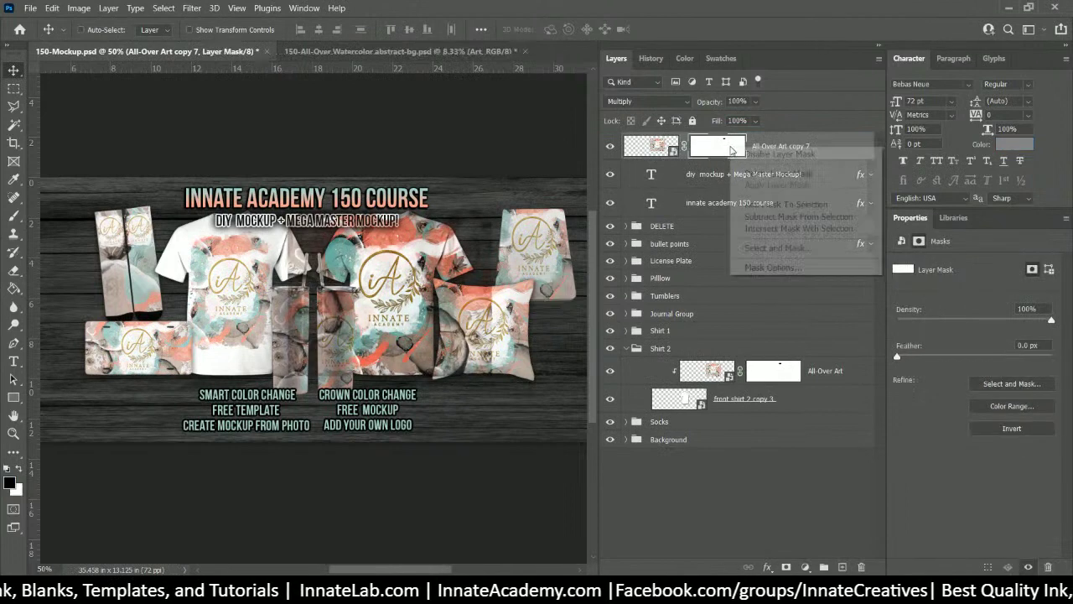
{"action": "left_click", "coordinate": [754, 174]}
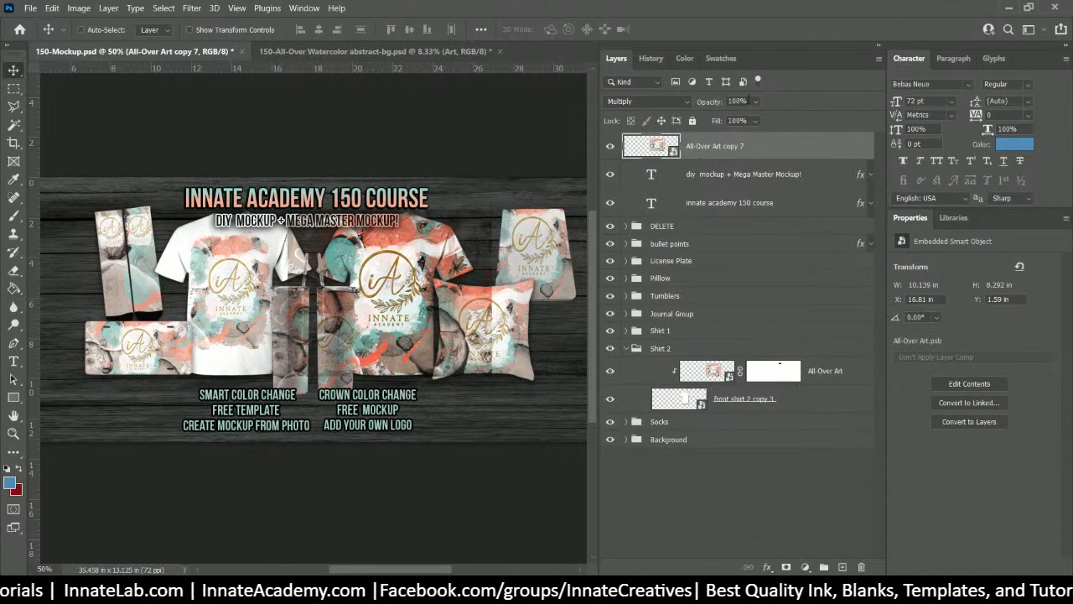
{"action": "left_click", "coordinate": [611, 146]}
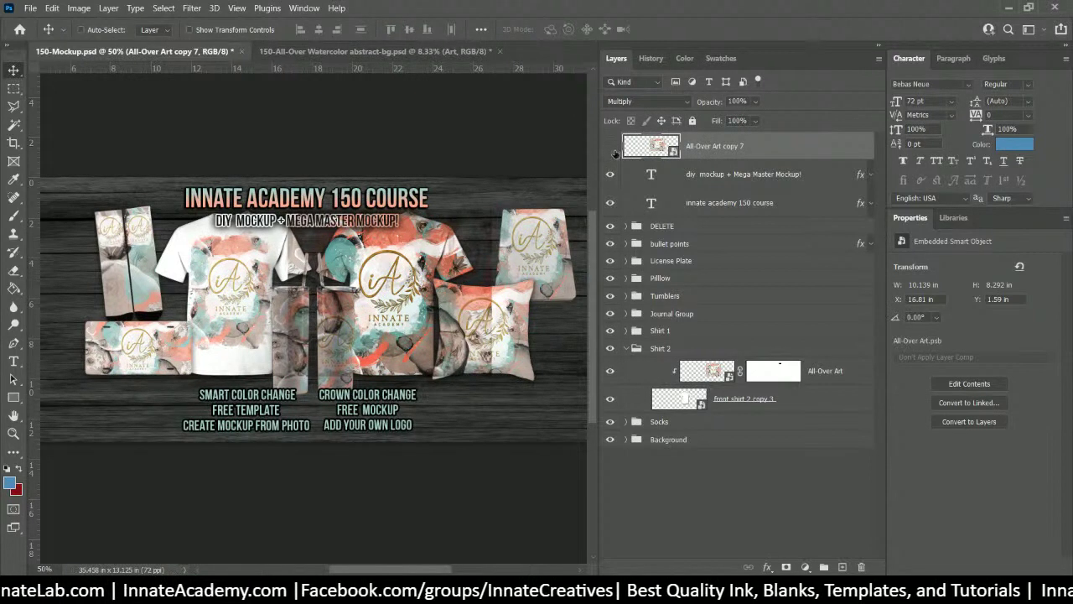
Step: Rename the hidden art copy "All-Over Art DBL Click" and collapse the Shirt 2 group
{"action": "double_click", "coordinate": [711, 146]}
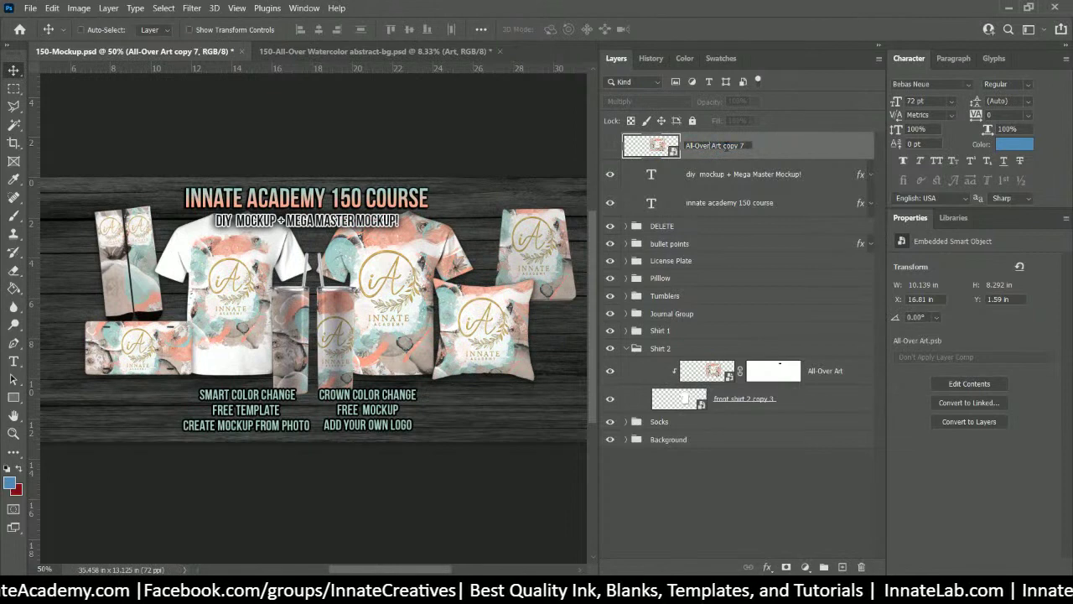
{"action": "left_click_drag", "start_coordinate": [723, 146], "coordinate": [867, 152]}
{"action": "type", "text": "DBL C"}
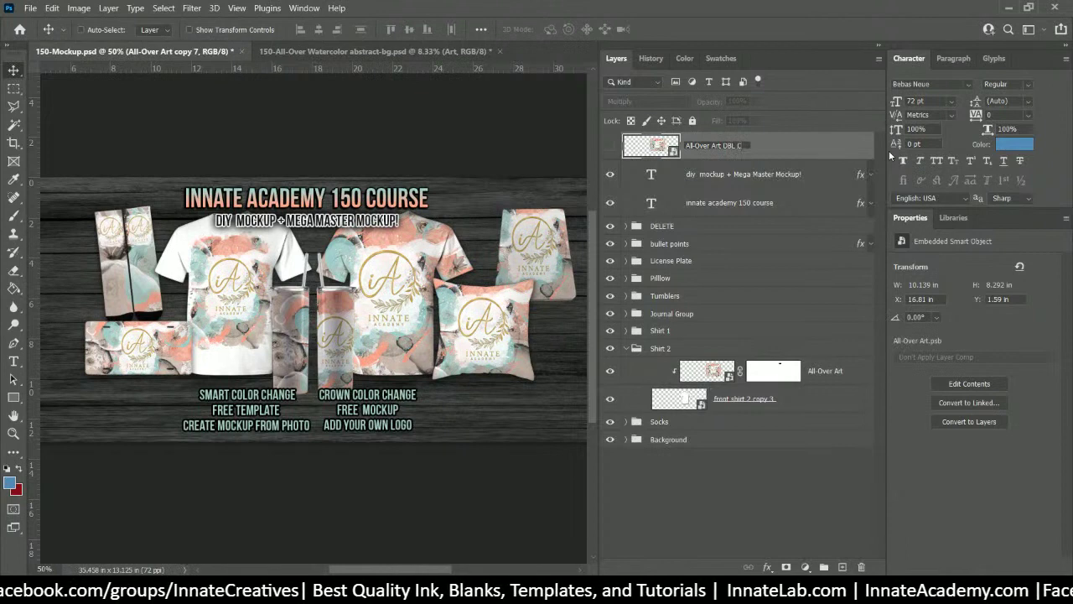
{"action": "type", "text": "lick"}
{"action": "key", "text": "Return"}
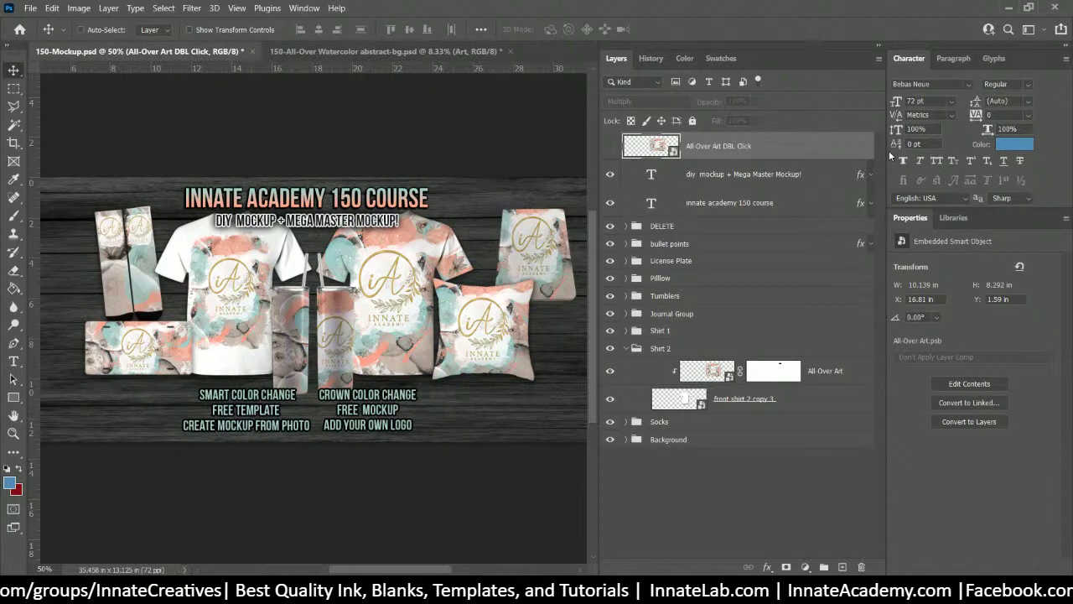
{"action": "left_click", "coordinate": [625, 349]}
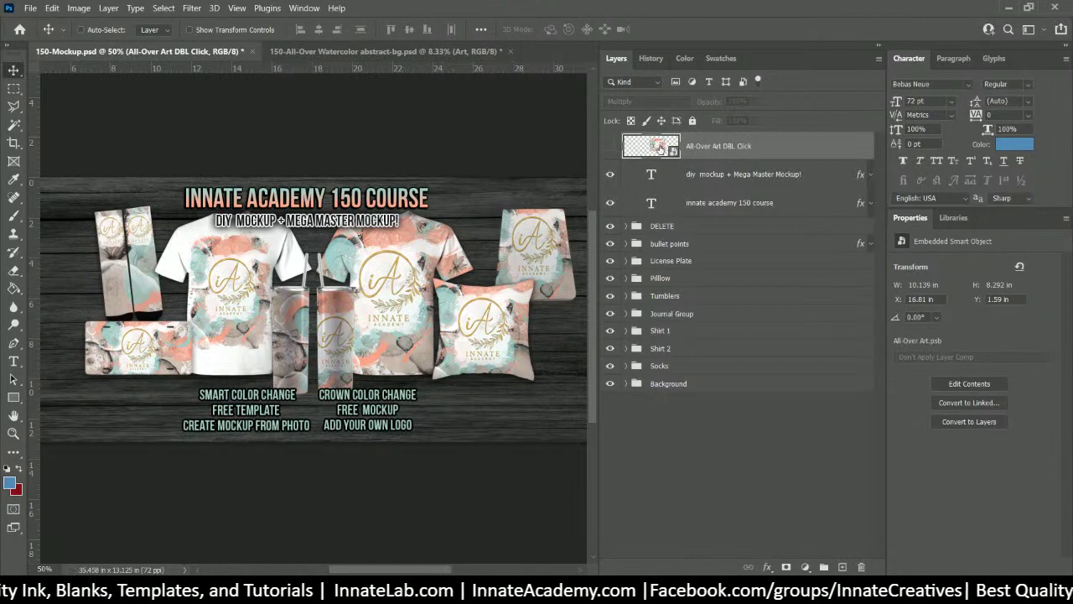
Step: Open the contents of the All-Over Art DBL Click smart object and place Art-2.png from the 150 folder over the existing art
{"action": "double_click", "coordinate": [660, 148]}
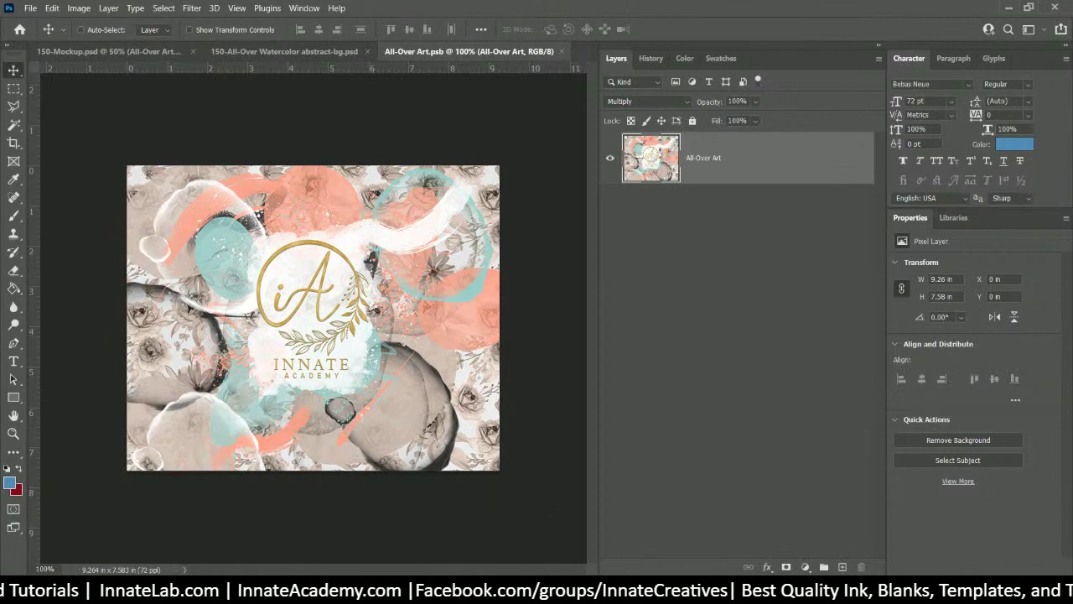
{"action": "key", "text": "alt+Tab"}
{"action": "scroll", "coordinate": [812, 287], "scroll_direction": "up", "scroll_amount": 5}
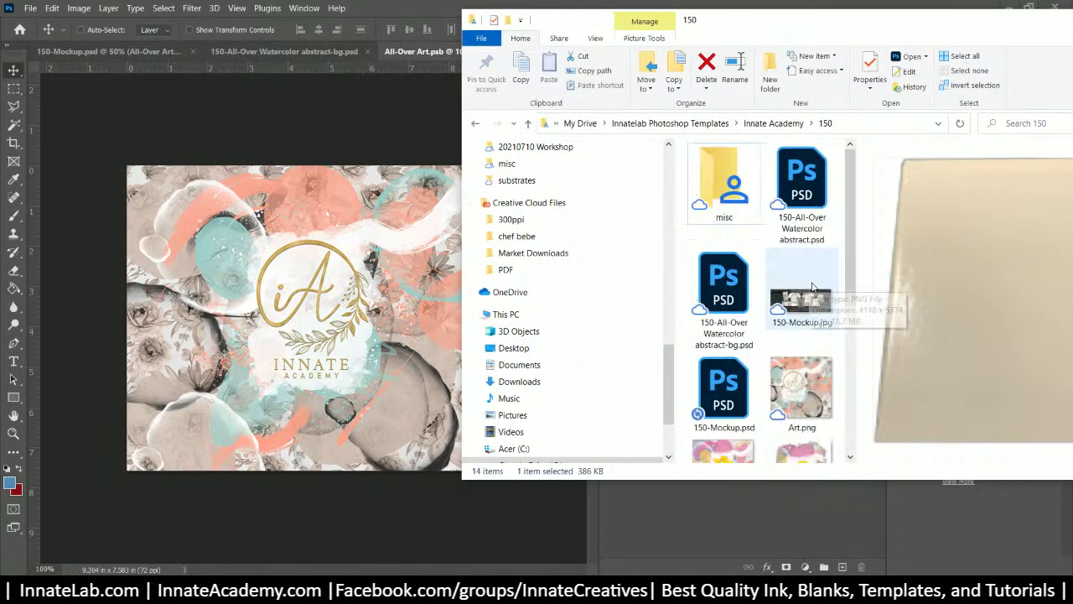
{"action": "scroll", "coordinate": [811, 288], "scroll_direction": "down", "scroll_amount": 5}
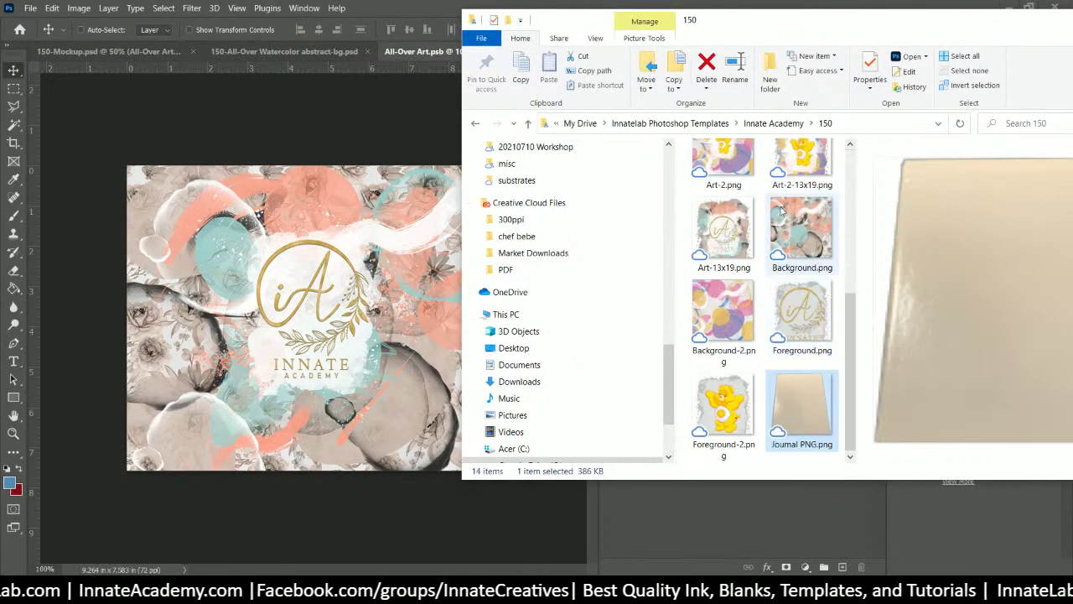
{"action": "scroll", "coordinate": [782, 218], "scroll_direction": "up", "scroll_amount": 2}
{"action": "left_click", "coordinate": [731, 277]}
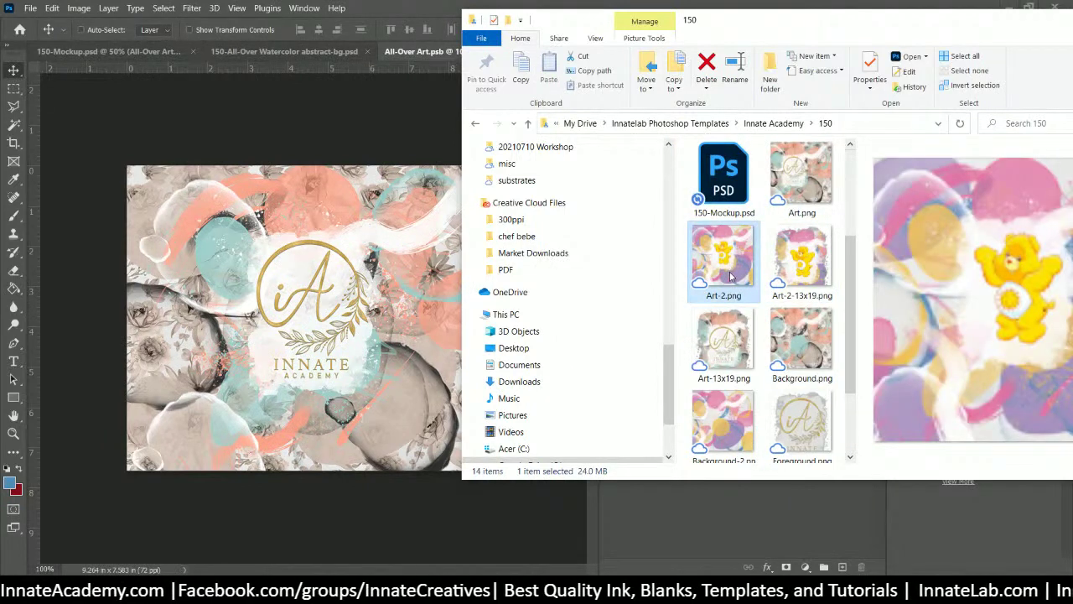
{"action": "left_click", "coordinate": [310, 285]}
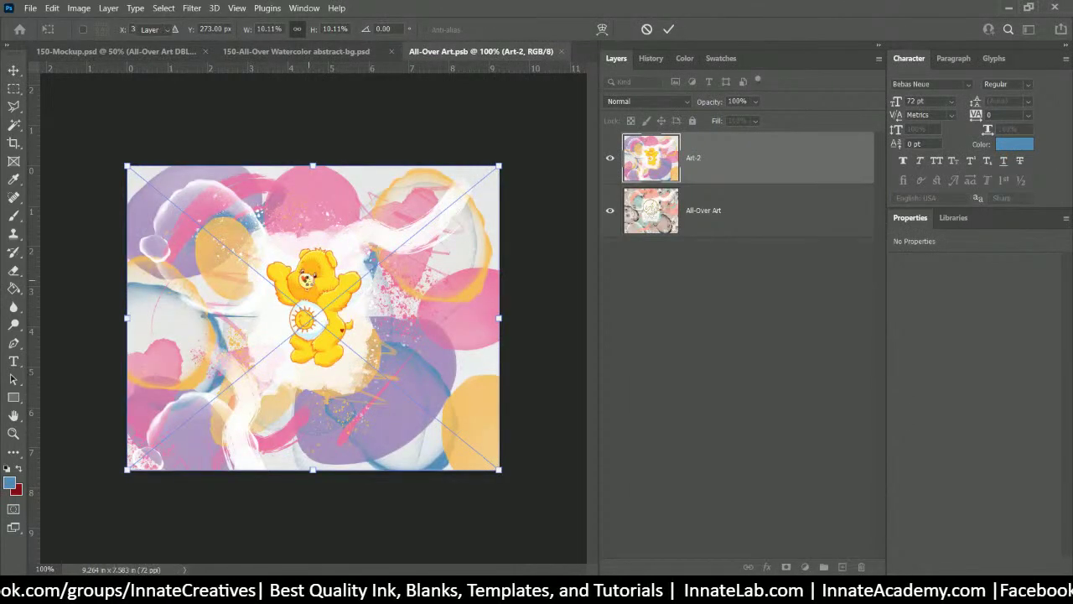
{"action": "key", "text": "Return"}
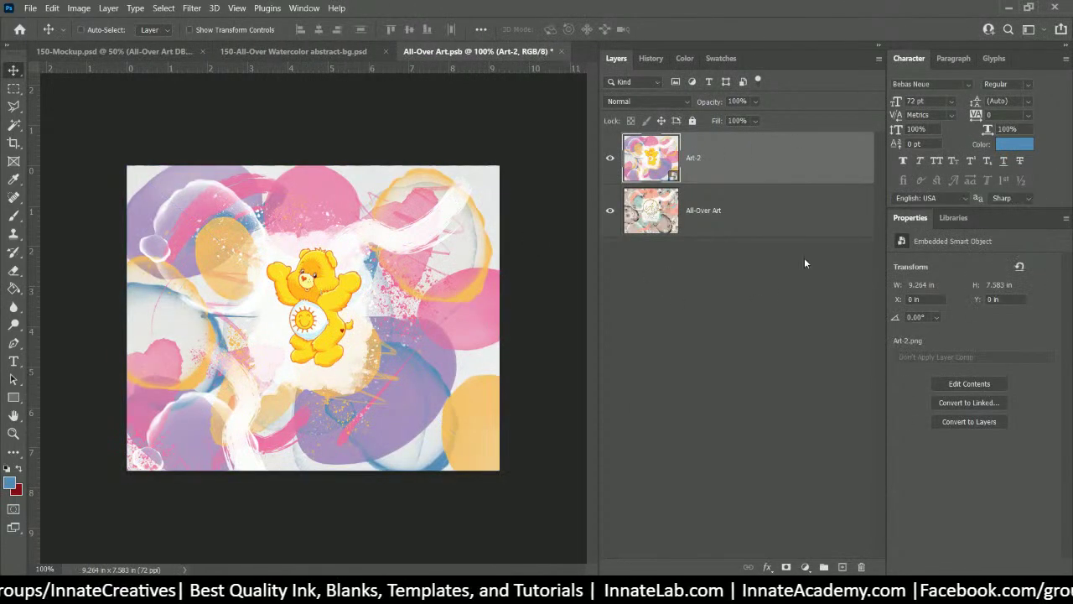
Step: Close All-Over Art.psb and save its changes so the new art updates across the mockup
{"action": "right_click", "coordinate": [752, 160]}
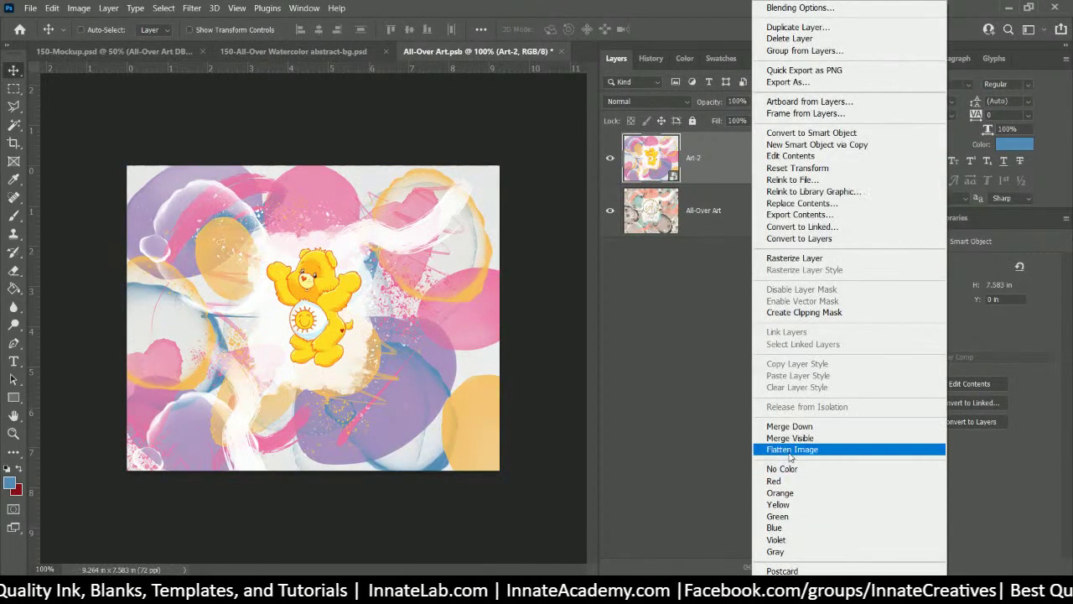
{"action": "left_click", "coordinate": [456, 56]}
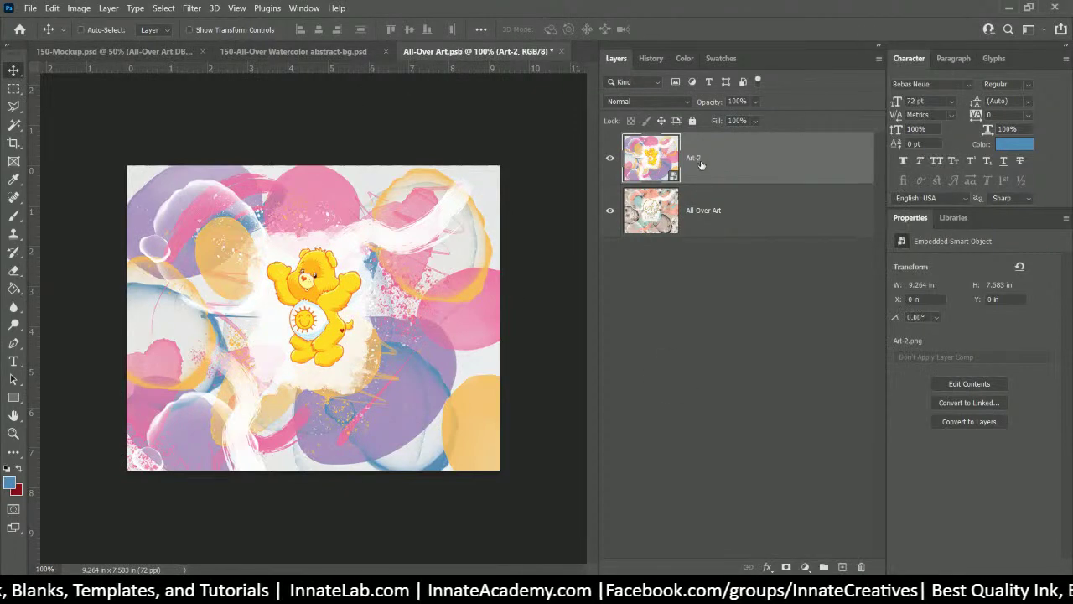
{"action": "left_click", "coordinate": [562, 52]}
{"action": "left_click", "coordinate": [501, 231]}
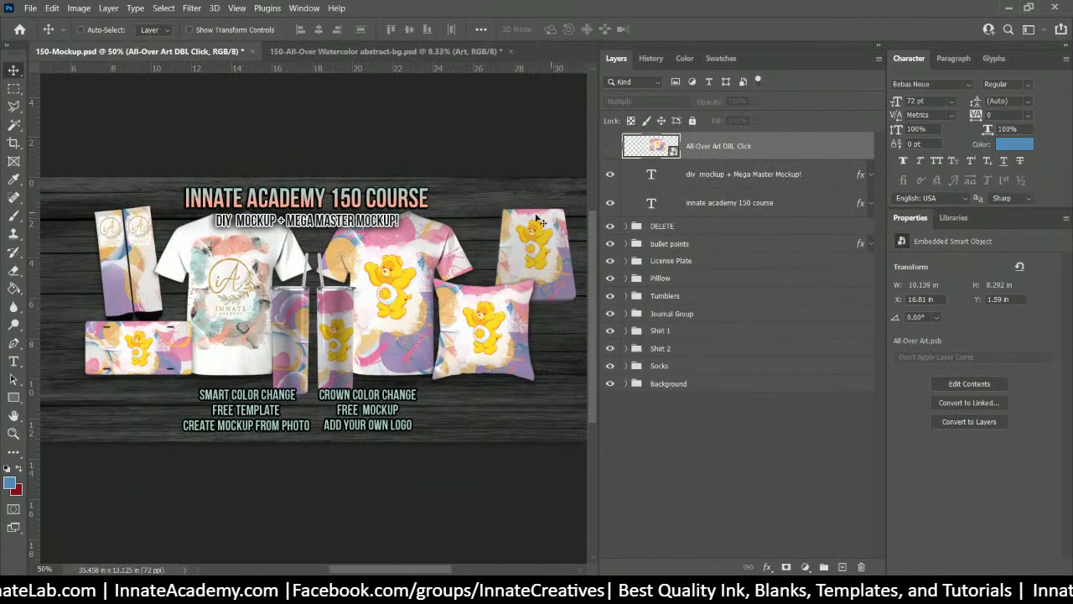
Step: In the Shirt 1 group, show the All-Over Art layer and hide the All-Over Art copy 4 layer
{"action": "right_click", "coordinate": [232, 291]}
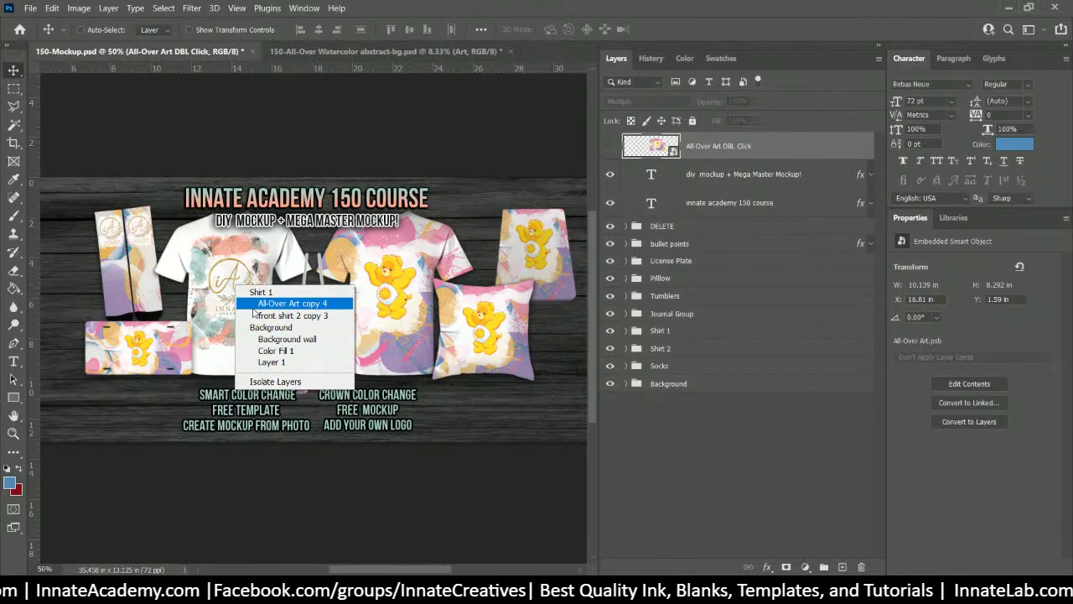
{"action": "left_click", "coordinate": [254, 314]}
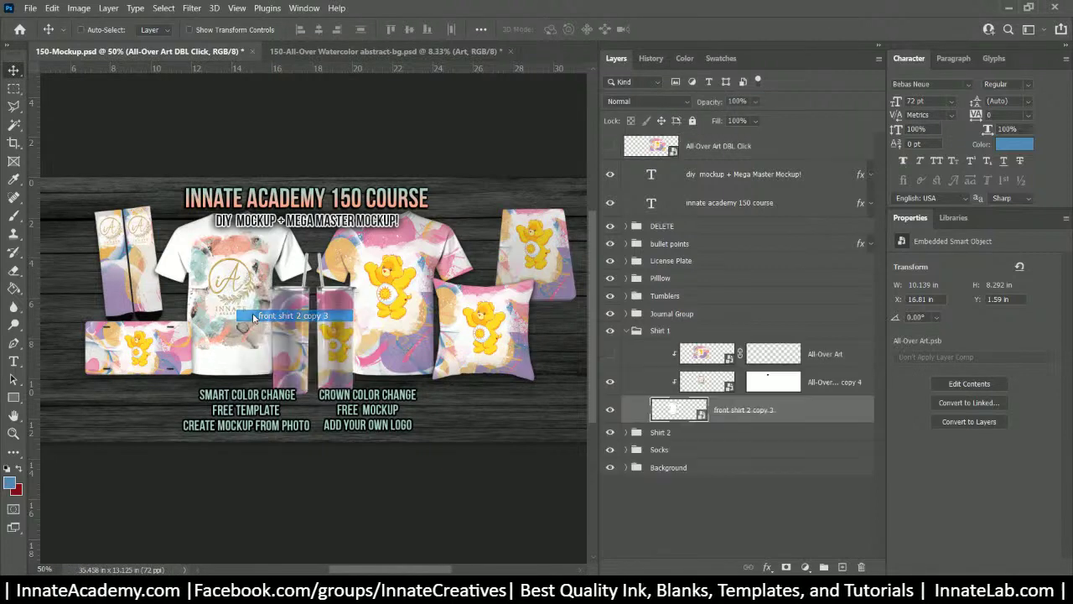
{"action": "left_click", "coordinate": [610, 353]}
{"action": "left_click", "coordinate": [609, 381]}
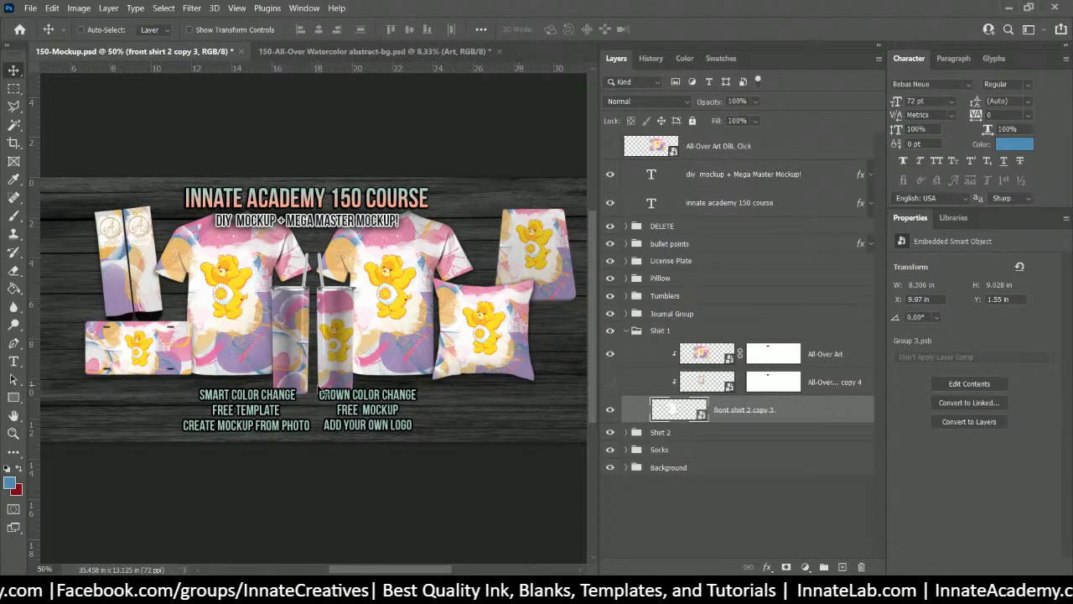
Step: In the Shirt 1 group, hide All-Over Art, show All-Over Art copy 4, and open that copy's smart object contents
{"action": "left_click", "coordinate": [610, 353]}
{"action": "left_click", "coordinate": [609, 381]}
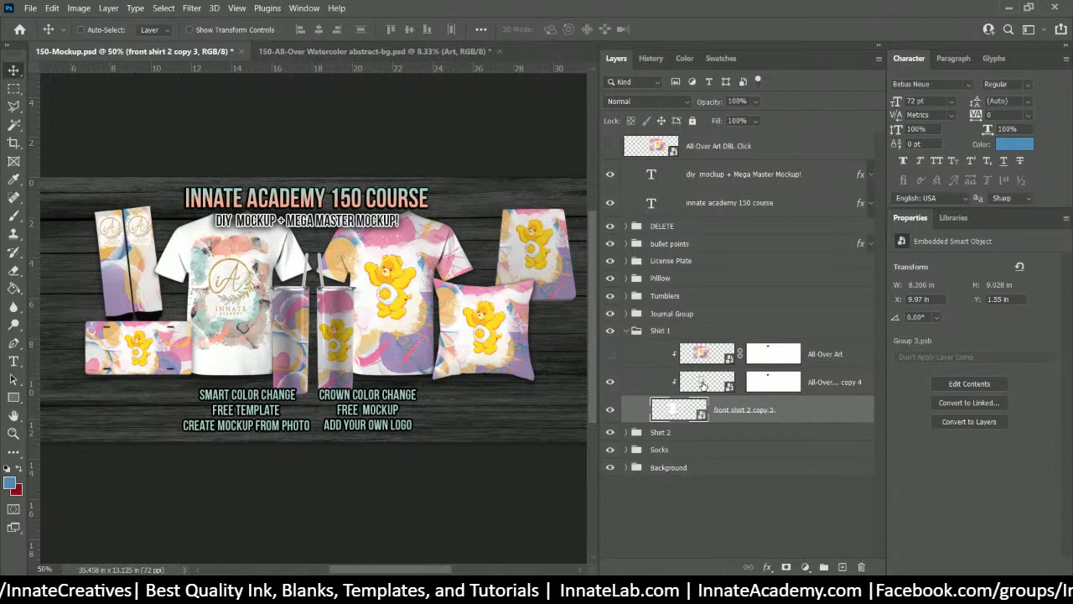
{"action": "double_click", "coordinate": [703, 382]}
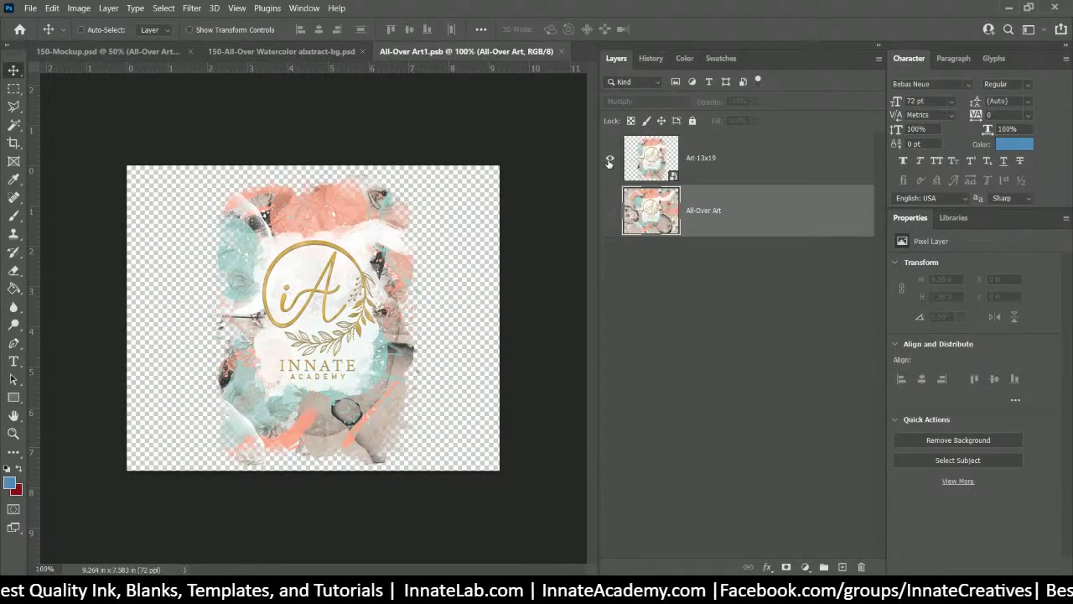
Step: Replace the hidden Art-13x19 layer with Art-2-13x19.png placed at the top of the stack, and save and close All-Over Art1.psb
{"action": "left_click", "coordinate": [480, 592]}
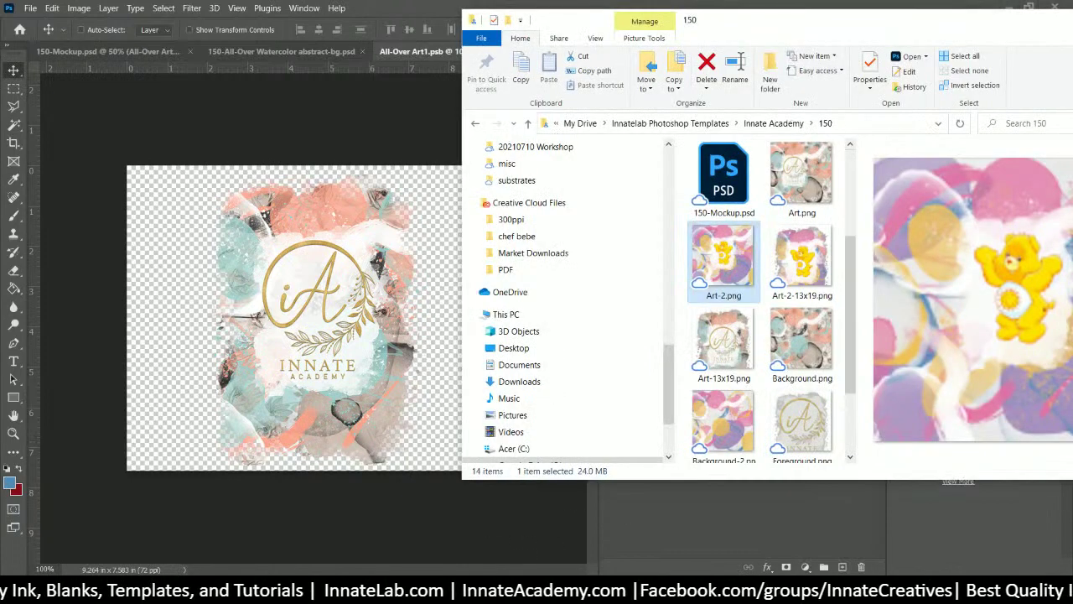
{"action": "left_click_drag", "start_coordinate": [802, 256], "coordinate": [315, 273]}
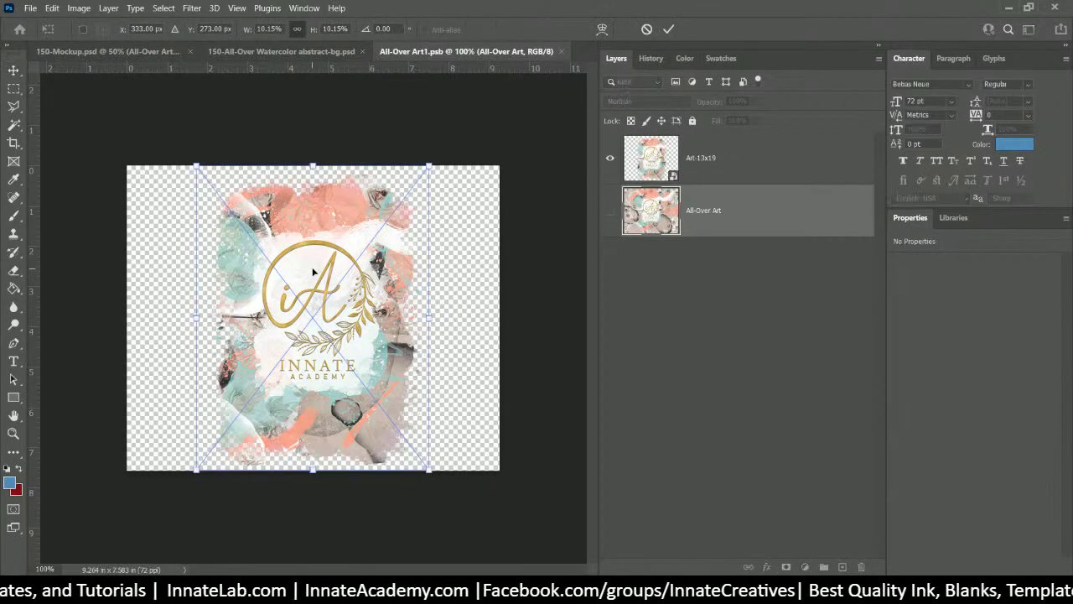
{"action": "left_click_drag", "start_coordinate": [736, 214], "coordinate": [742, 144]}
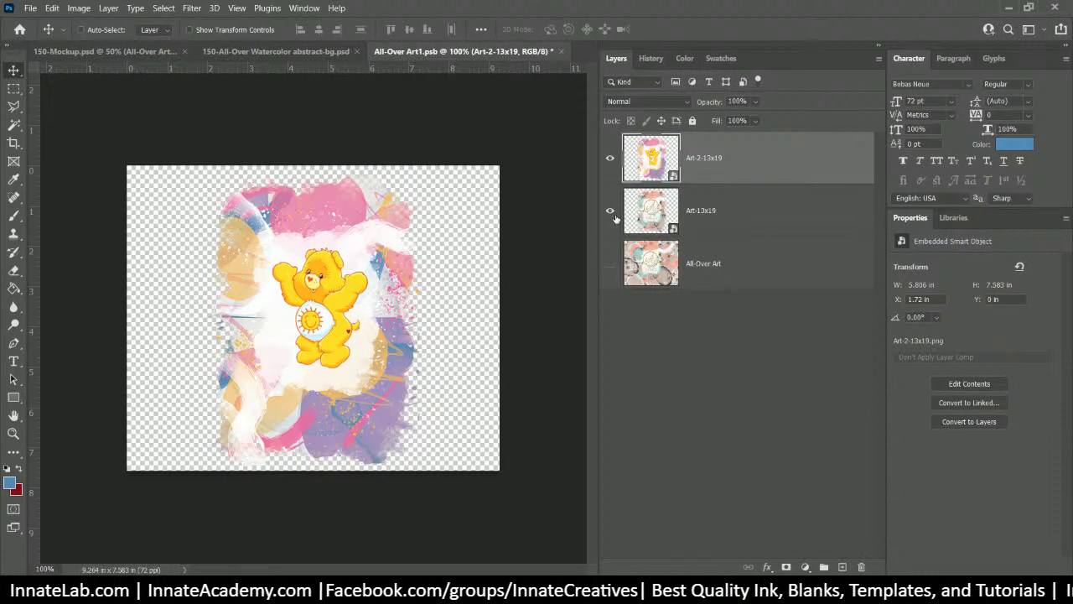
{"action": "left_click", "coordinate": [610, 212]}
{"action": "left_click", "coordinate": [743, 352]}
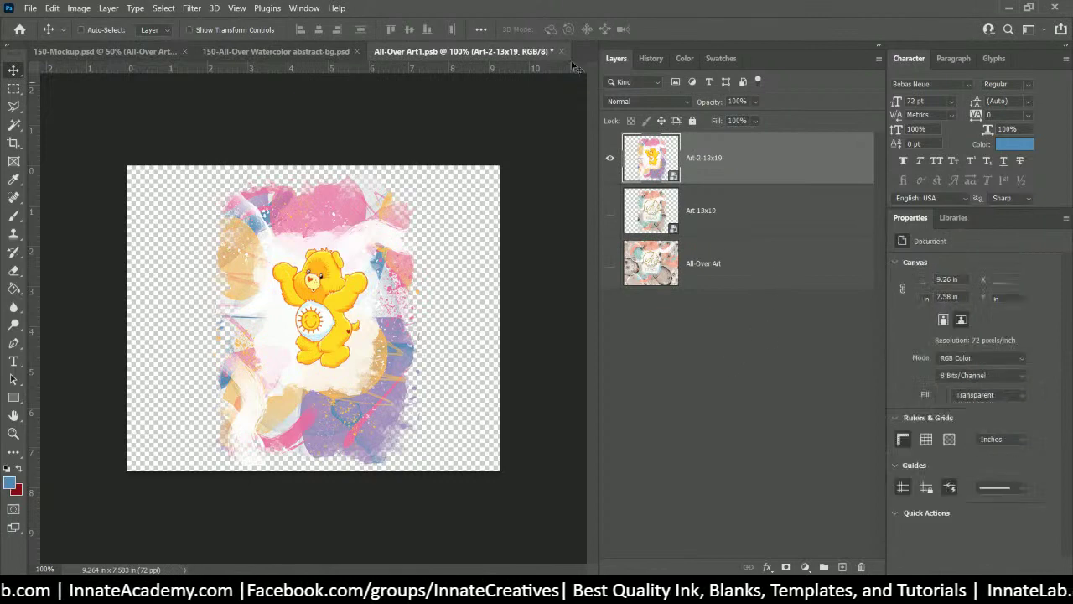
{"action": "left_click", "coordinate": [563, 51]}
{"action": "left_click", "coordinate": [507, 231]}
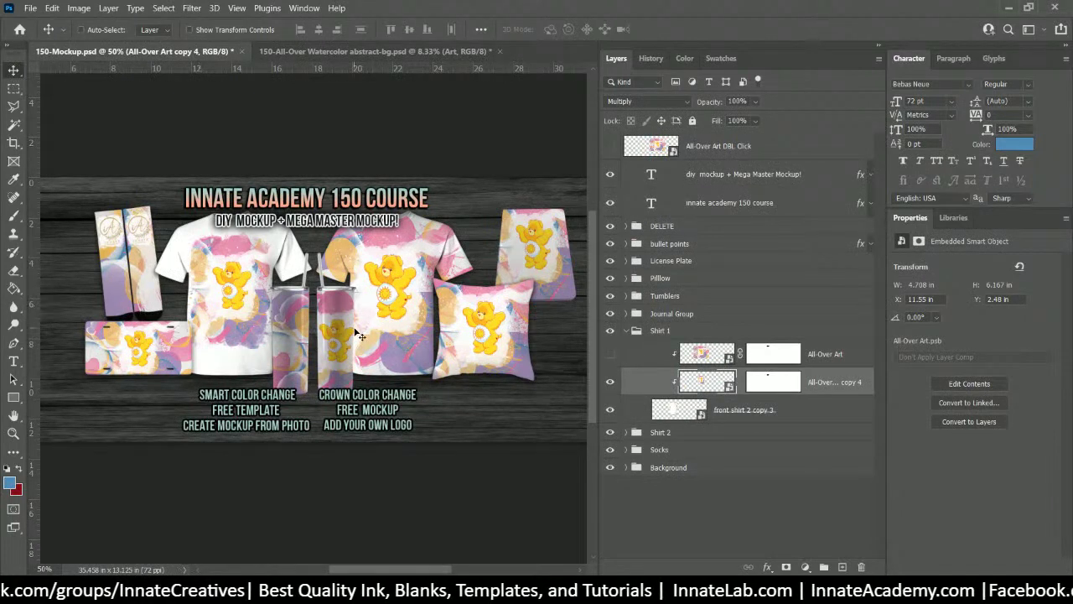
Step: Open the contents of the right sock's Foreground smart object and place Foreground-2.png from the 150 folder over the logo
{"action": "right_click", "coordinate": [151, 231]}
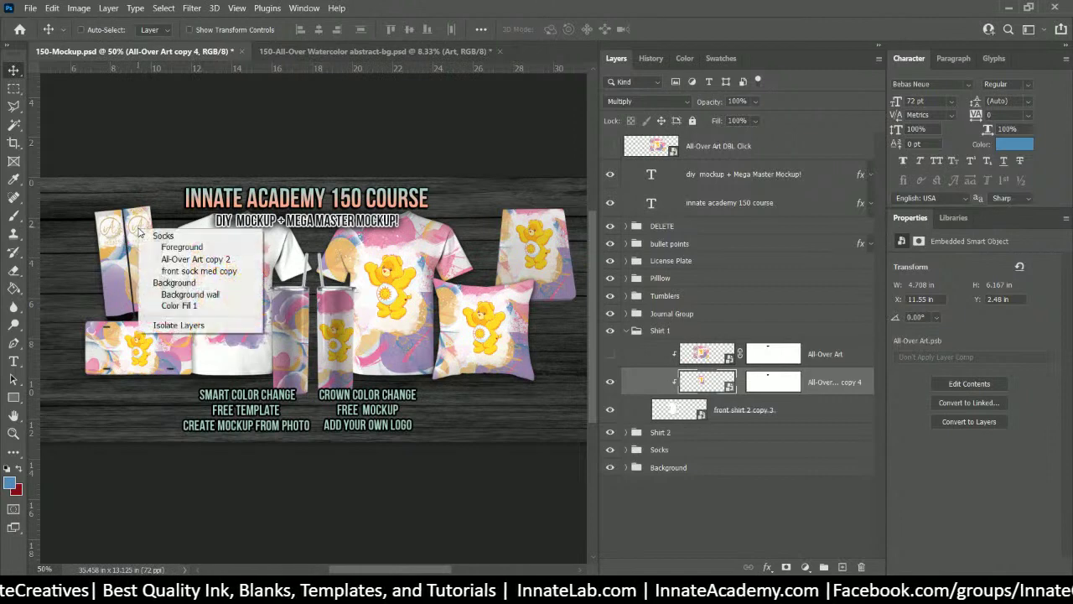
{"action": "left_click", "coordinate": [181, 247]}
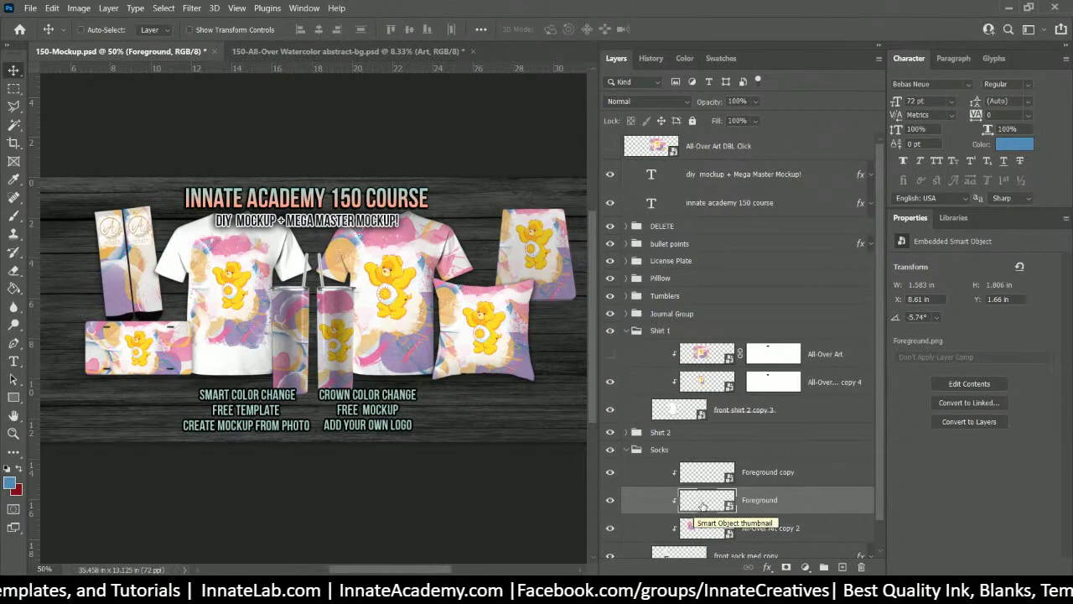
{"action": "double_click", "coordinate": [693, 508]}
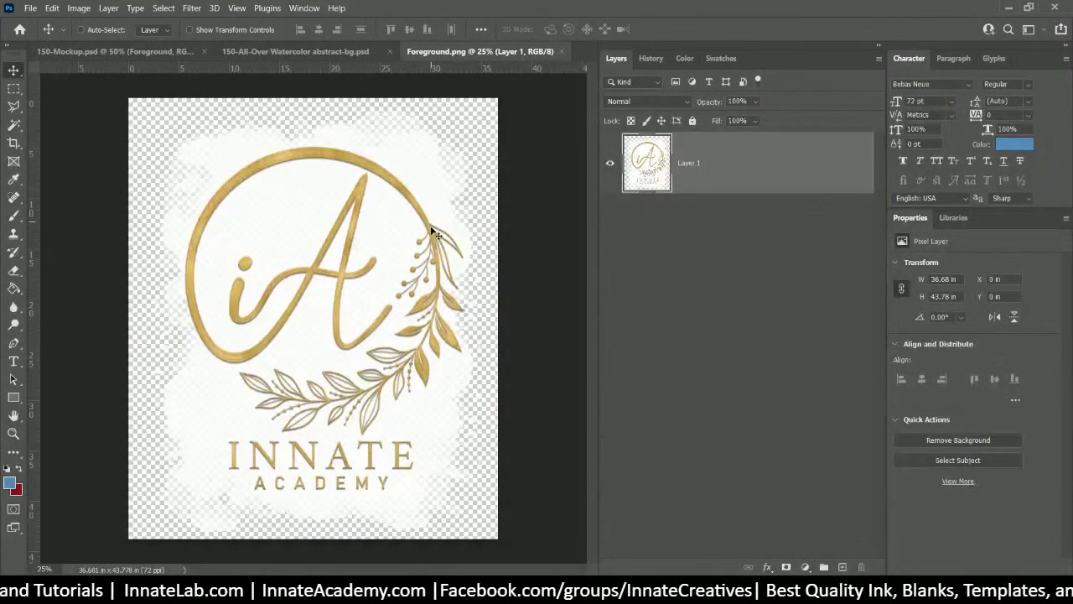
{"action": "key", "text": "alt+Tab"}
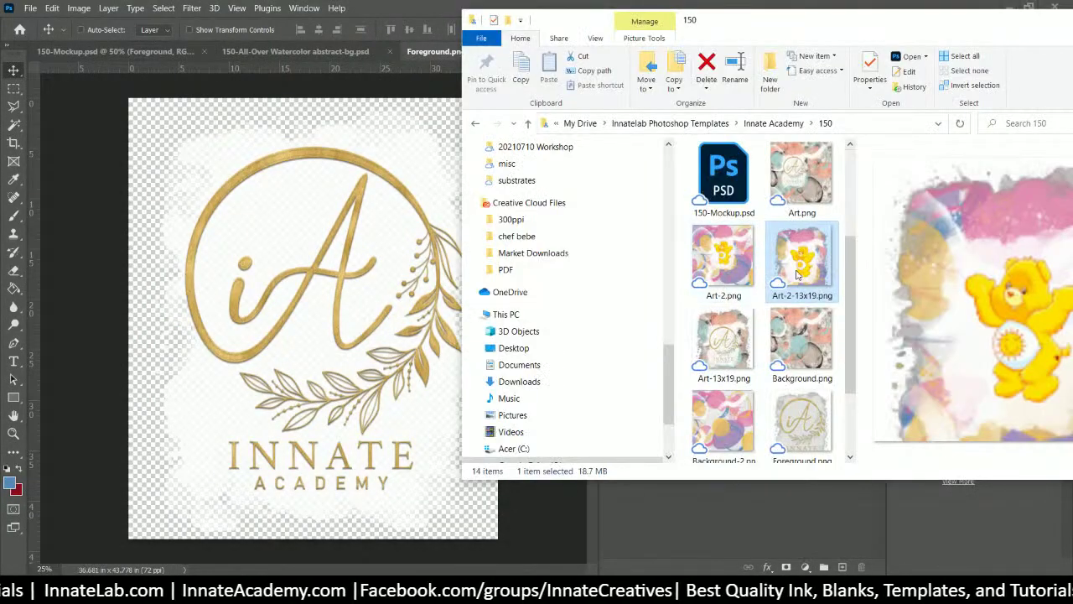
{"action": "scroll", "coordinate": [800, 289], "scroll_direction": "down", "scroll_amount": 2}
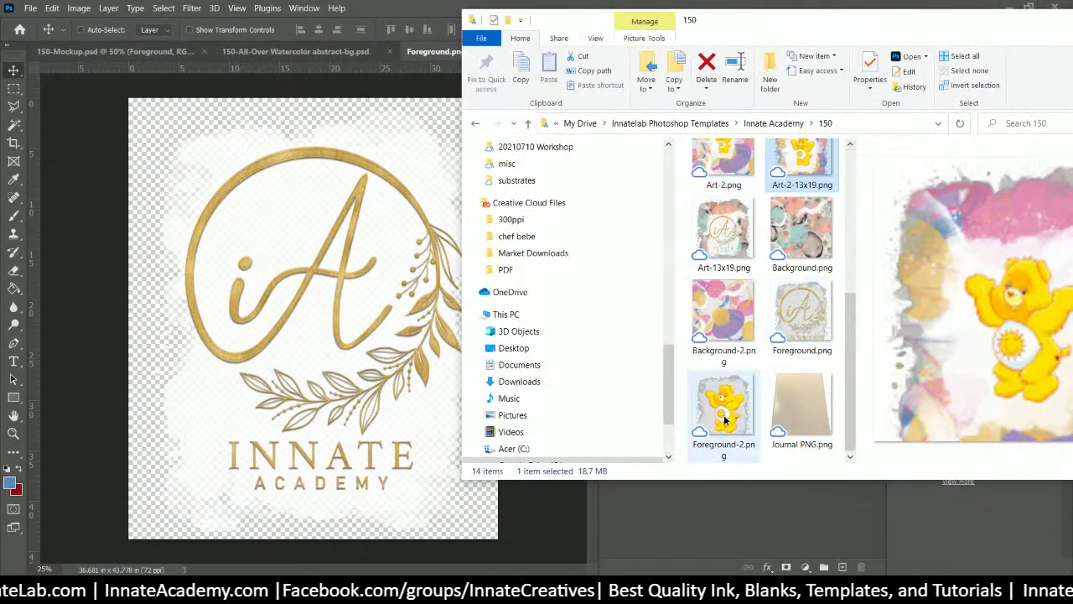
{"action": "left_click_drag", "start_coordinate": [721, 408], "coordinate": [321, 307]}
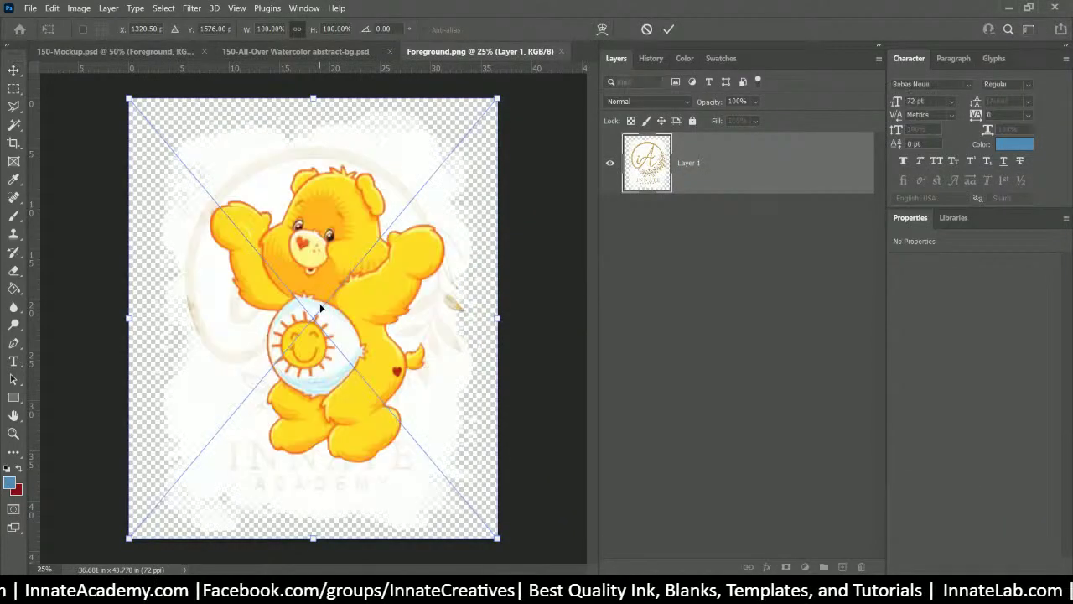
{"action": "key", "text": "Return"}
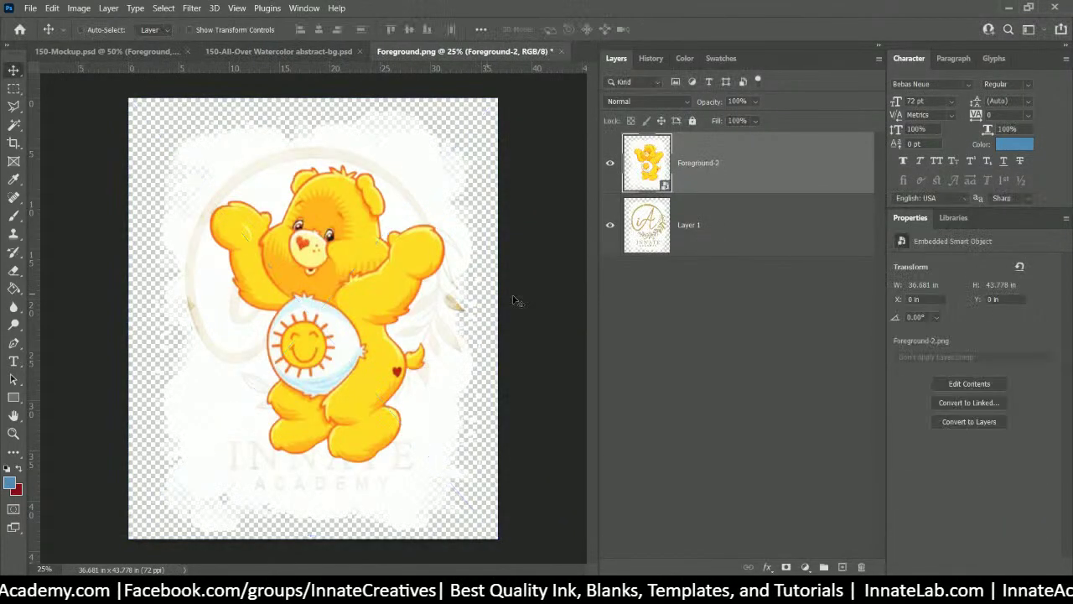
Step: Try to close Foreground.png with its changes saved, with the original logo layer hidden
{"action": "left_click", "coordinate": [560, 51]}
{"action": "left_click", "coordinate": [496, 230]}
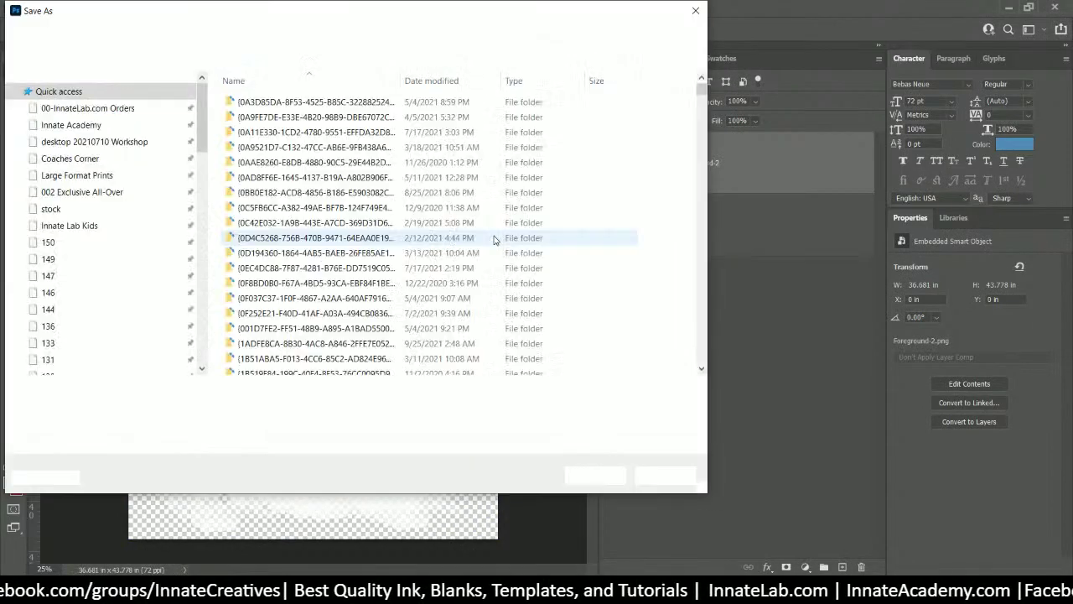
{"action": "left_click", "coordinate": [666, 474]}
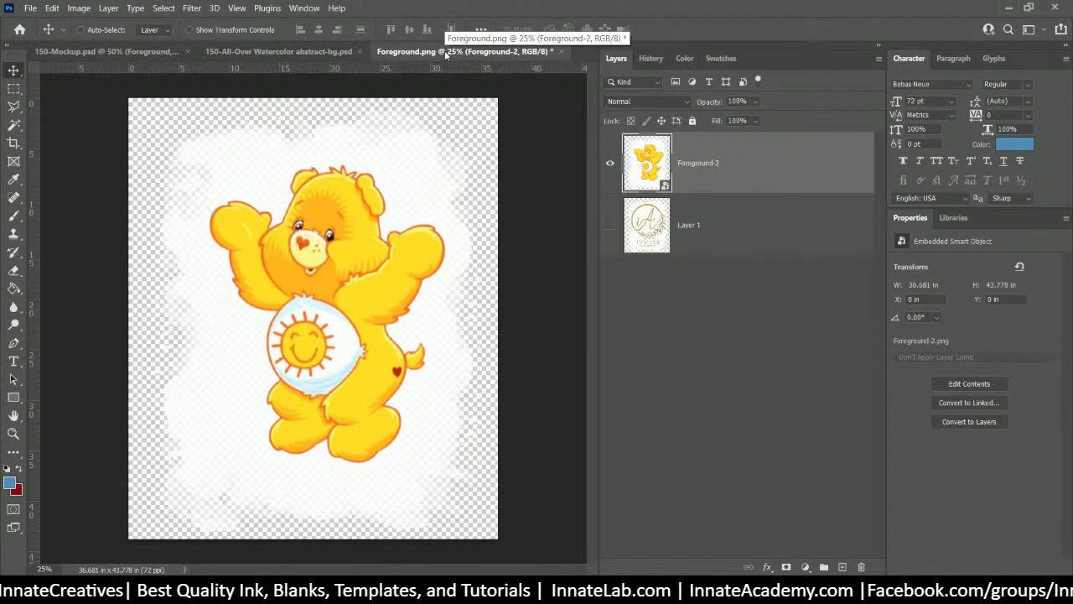
{"action": "left_click", "coordinate": [561, 52]}
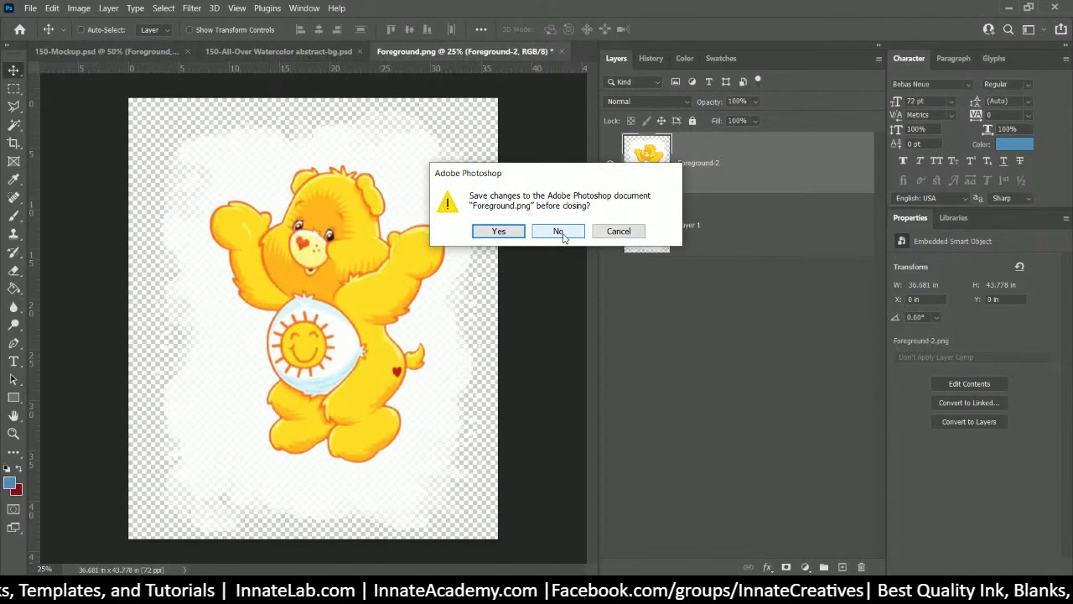
{"action": "left_click", "coordinate": [616, 233]}
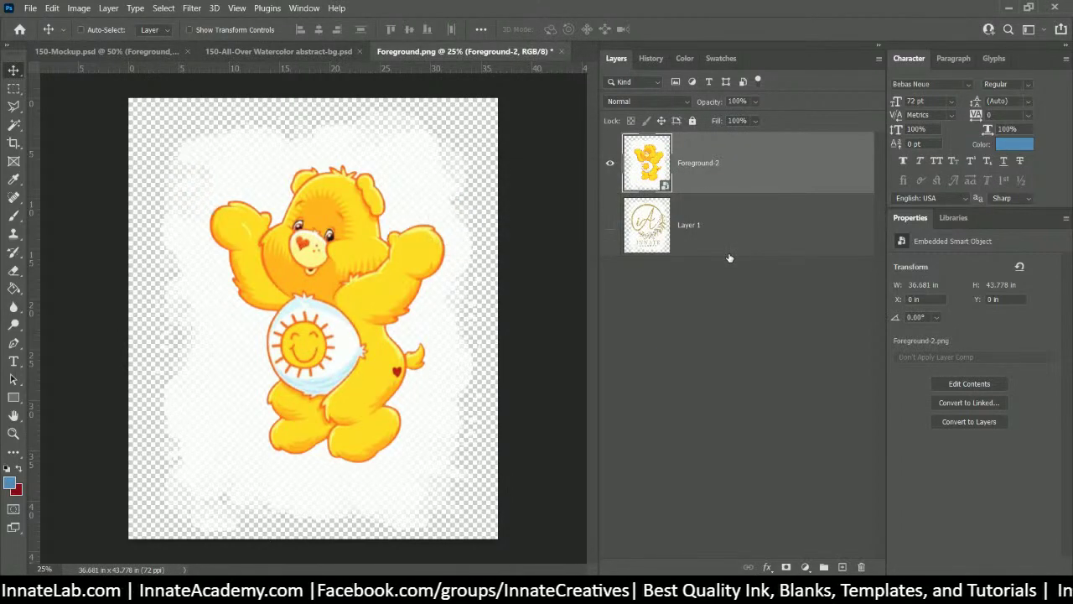
Step: Return to 150-Mockup.psd and place Foreground-2.png over the left sock's logo, scaled to about 3.97%
{"action": "left_click", "coordinate": [305, 53]}
{"action": "left_click", "coordinate": [59, 49]}
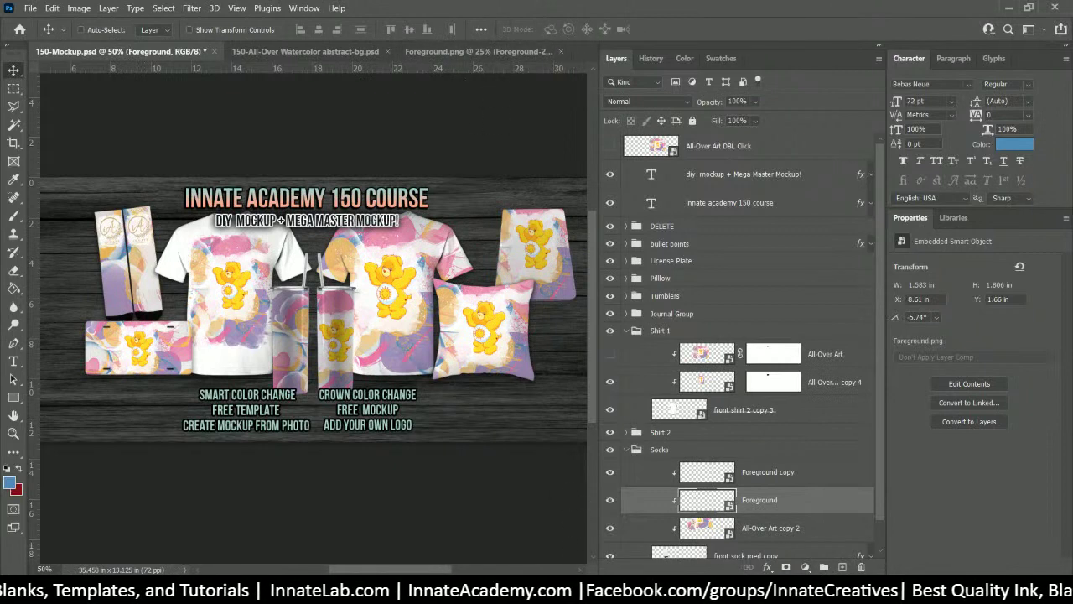
{"action": "key", "text": "alt+Tab"}
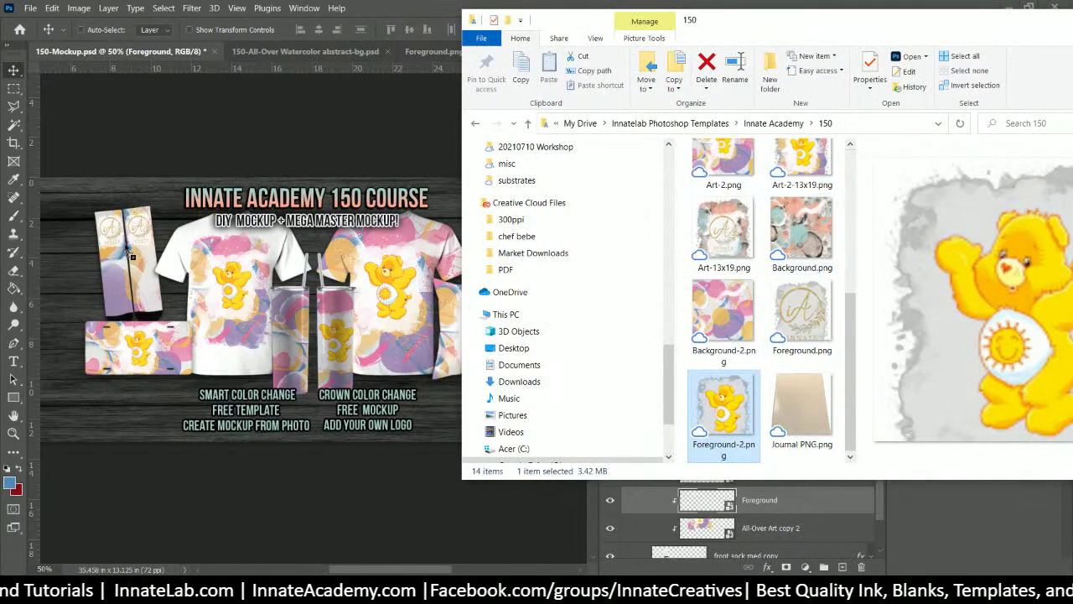
{"action": "key", "text": "alt+Tab"}
{"action": "left_click_drag", "start_coordinate": [464, 419], "coordinate": [263, 253]}
{"action": "left_click_drag", "start_coordinate": [159, 244], "coordinate": [109, 232]}
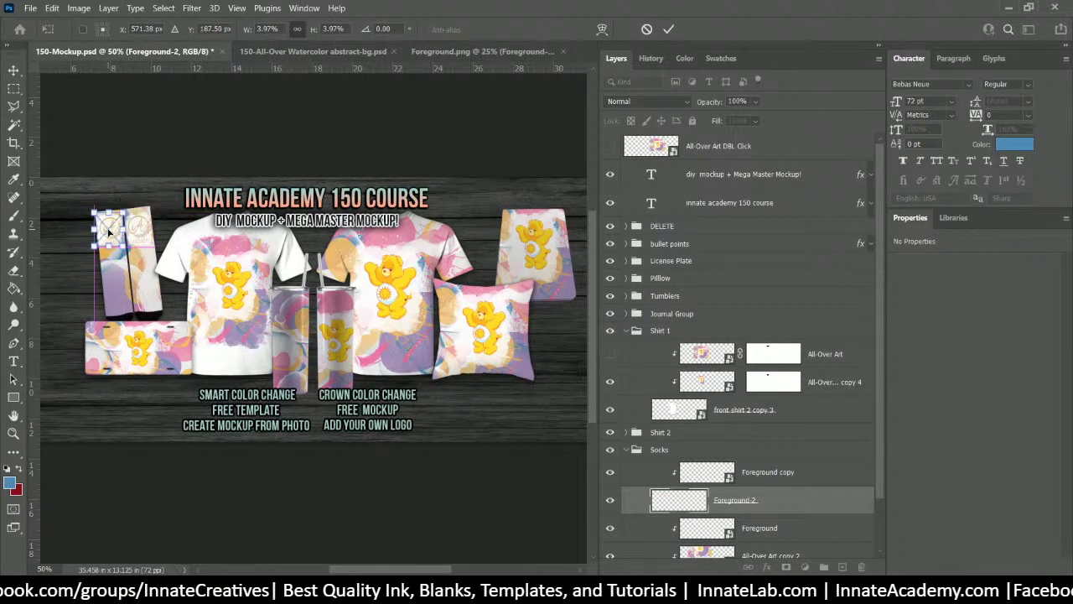
{"action": "key", "text": "Return"}
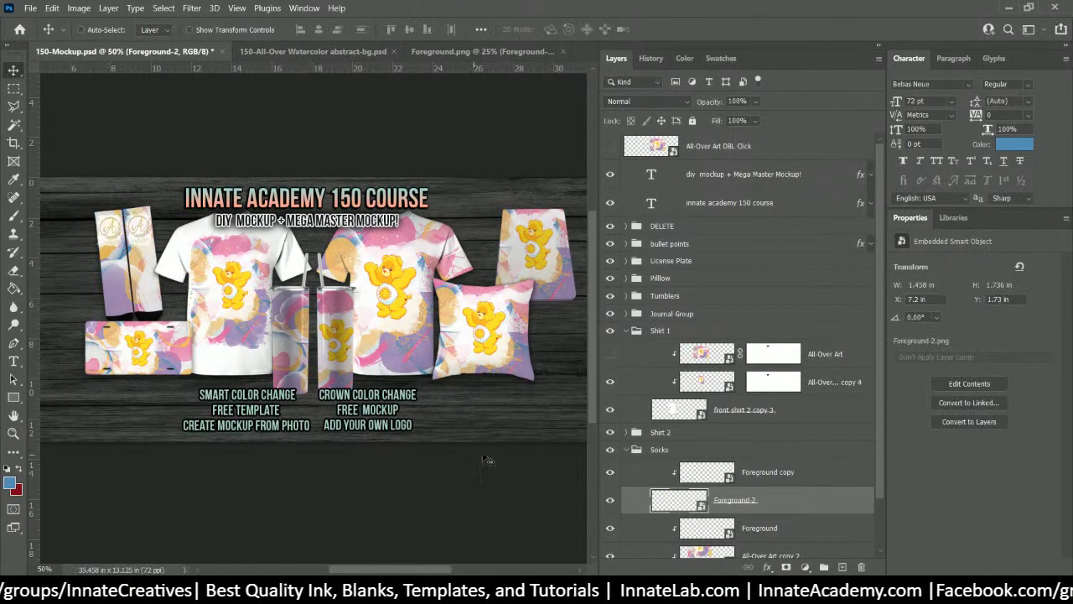
Step: Move the Foreground-2 layer to the top of the Socks group and rasterize it
{"action": "left_click_drag", "start_coordinate": [759, 502], "coordinate": [735, 458]}
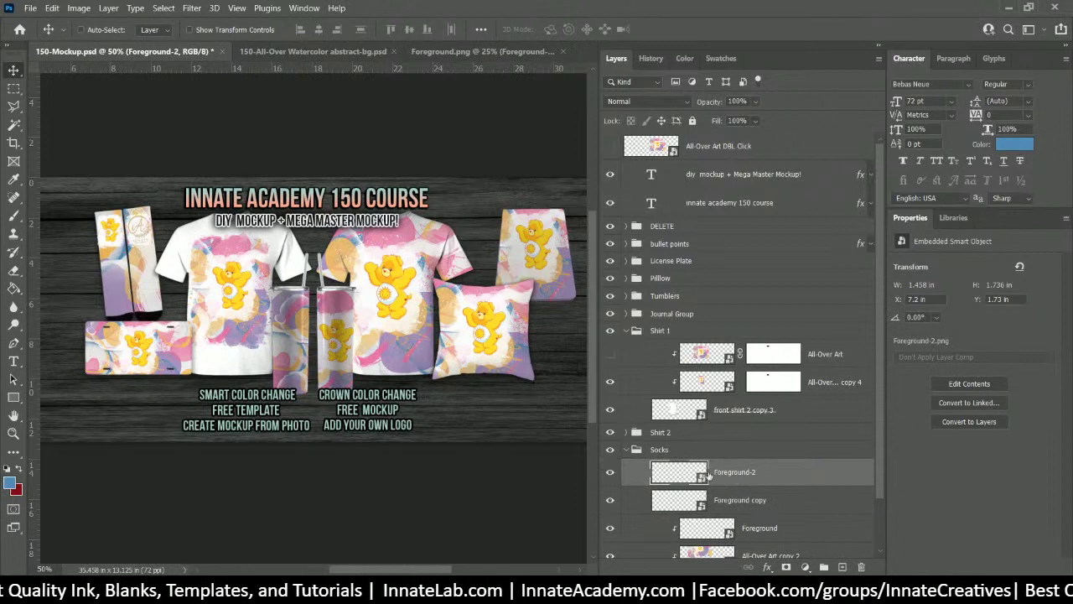
{"action": "right_click", "coordinate": [762, 477]}
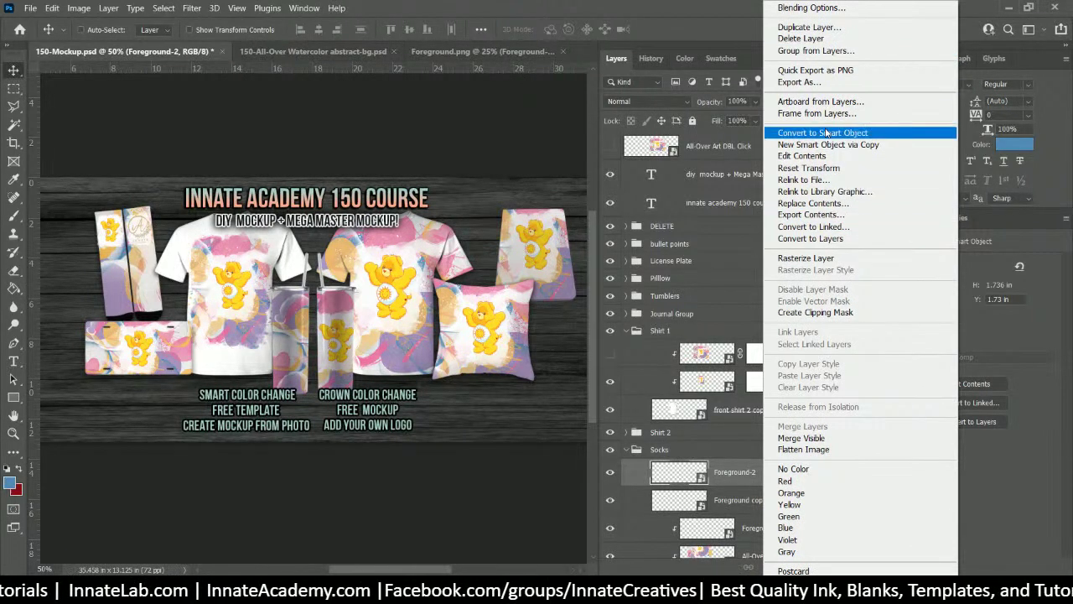
{"action": "left_click", "coordinate": [809, 258]}
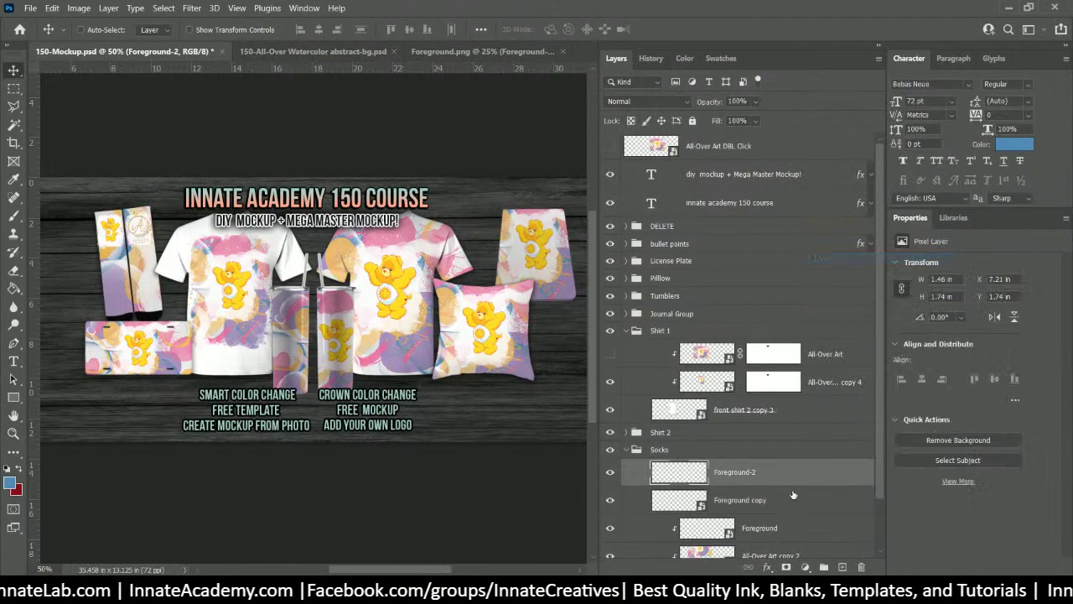
Step: Rename the rasterized Foreground-2 layer as Foreground and convert it to a smart object
{"action": "right_click", "coordinate": [751, 474]}
{"action": "left_click", "coordinate": [736, 472]}
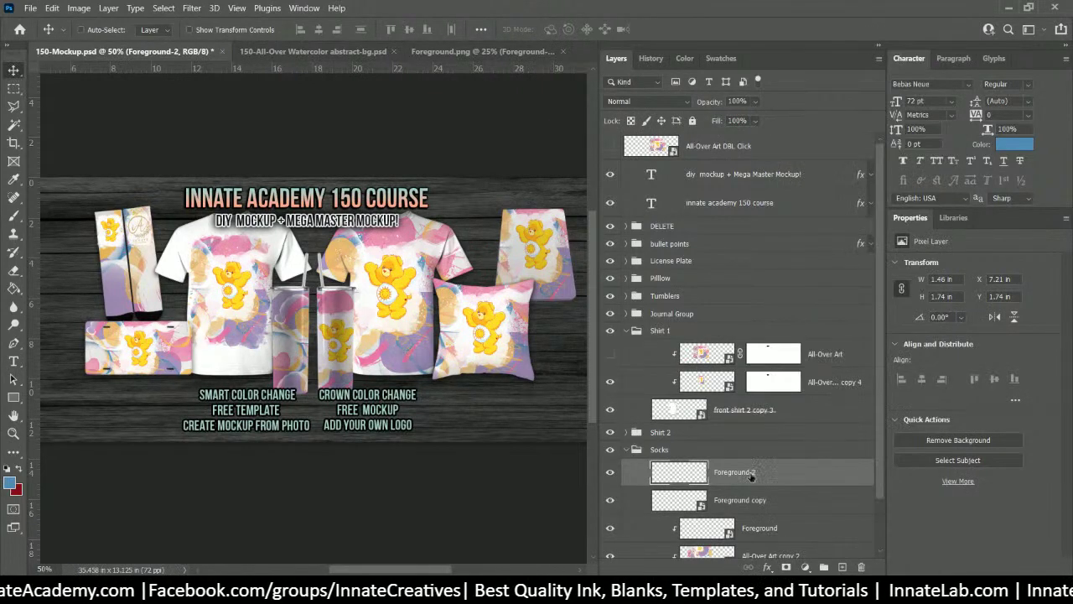
{"action": "double_click", "coordinate": [734, 472]}
{"action": "double_click", "coordinate": [752, 472]}
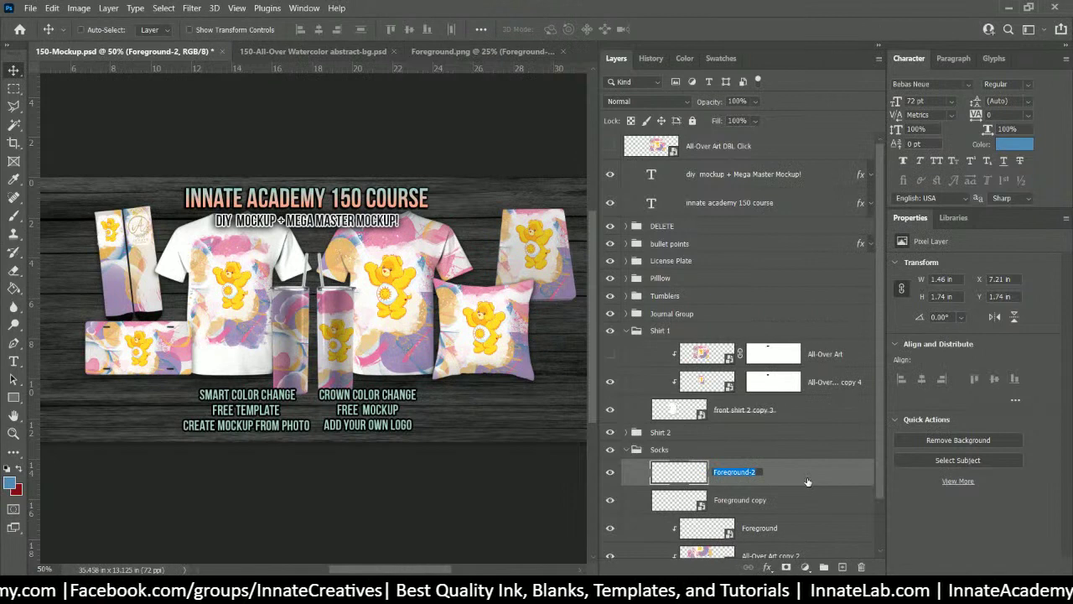
{"action": "left_click", "coordinate": [759, 471]}
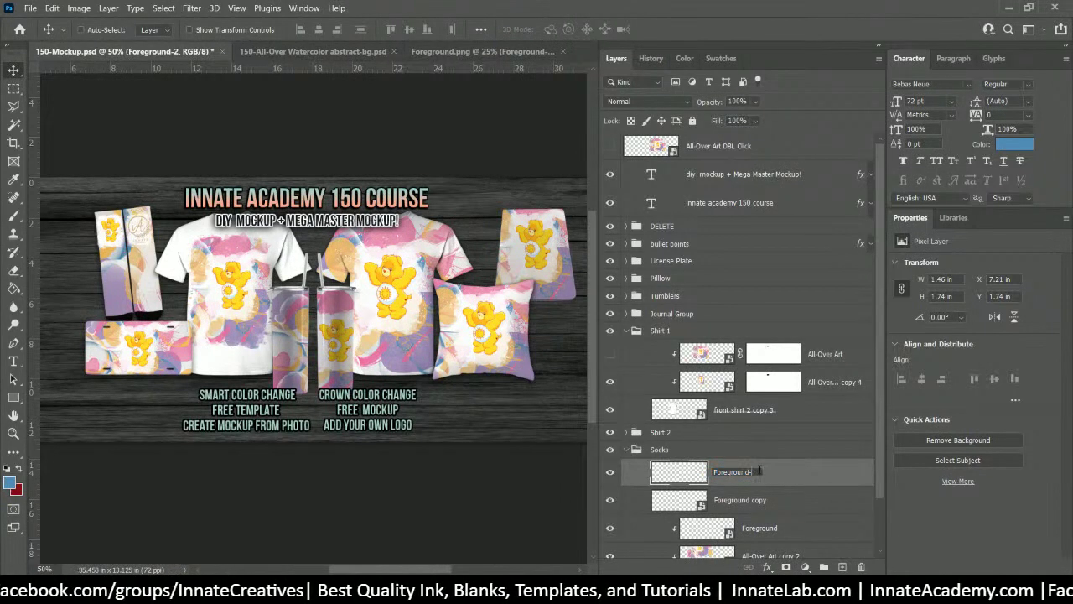
{"action": "key", "text": "Return"}
{"action": "right_click", "coordinate": [733, 473]}
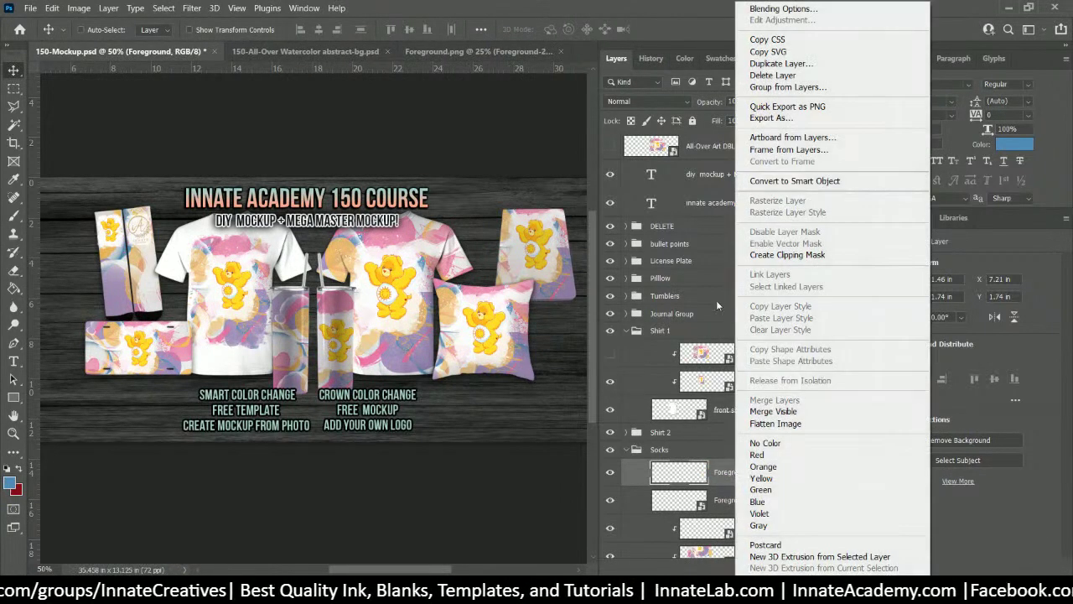
{"action": "left_click", "coordinate": [794, 181]}
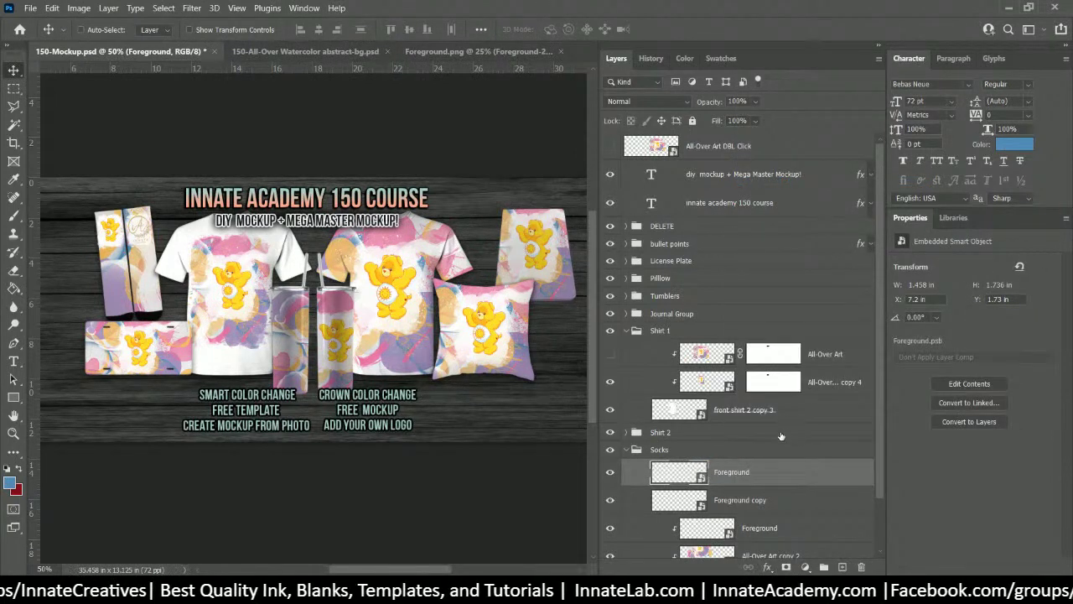
Step: Open the new Foreground smart object's contents to check the artwork, and close Foreground.psb
{"action": "double_click", "coordinate": [689, 474]}
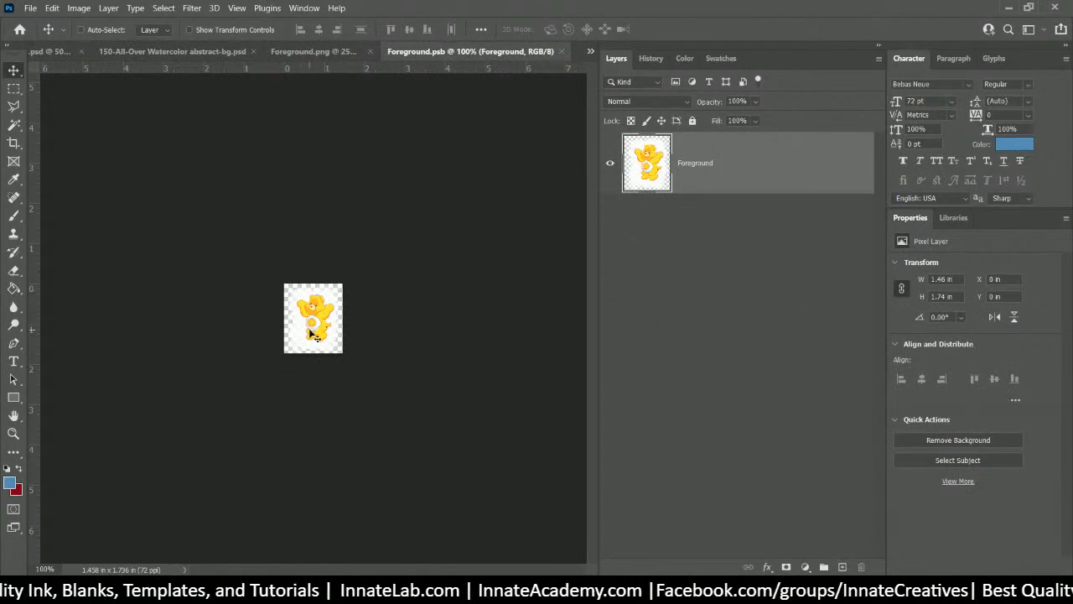
{"action": "left_click", "coordinate": [562, 52]}
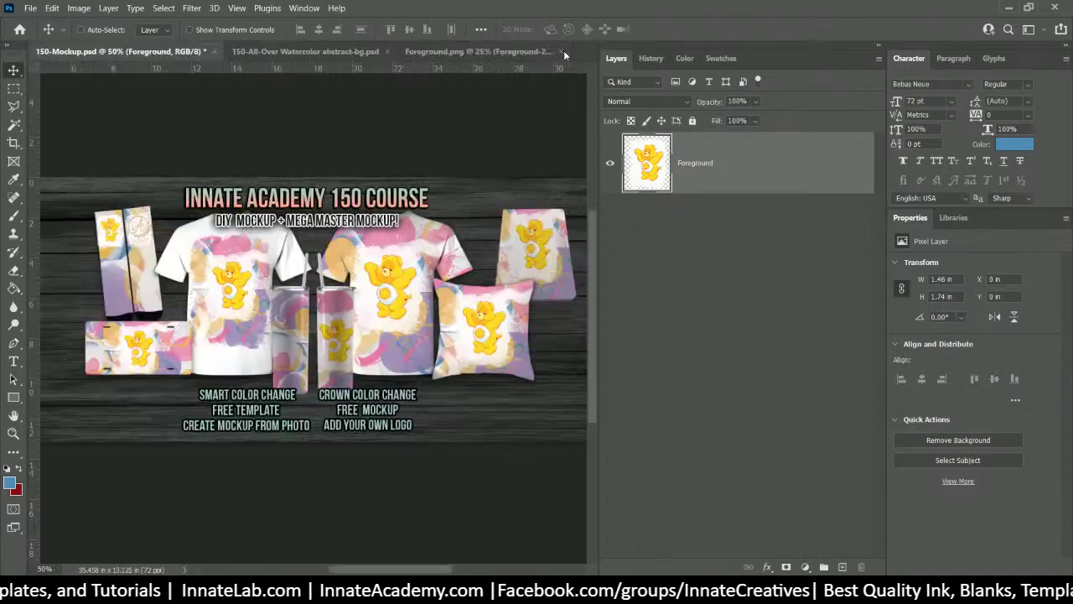
{"action": "right_click", "coordinate": [238, 288]}
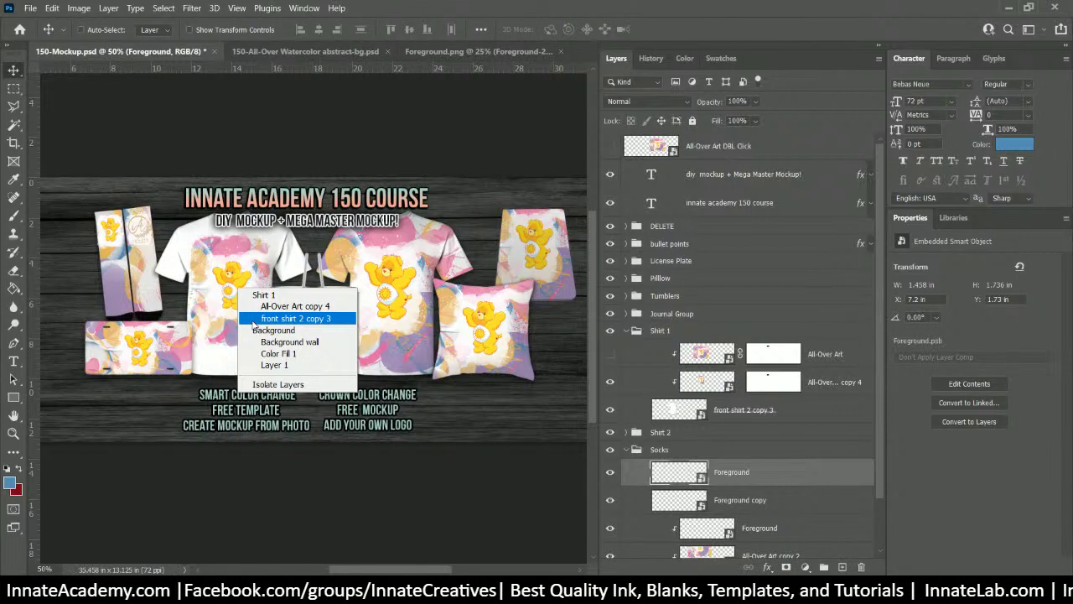
{"action": "key", "text": "Escape"}
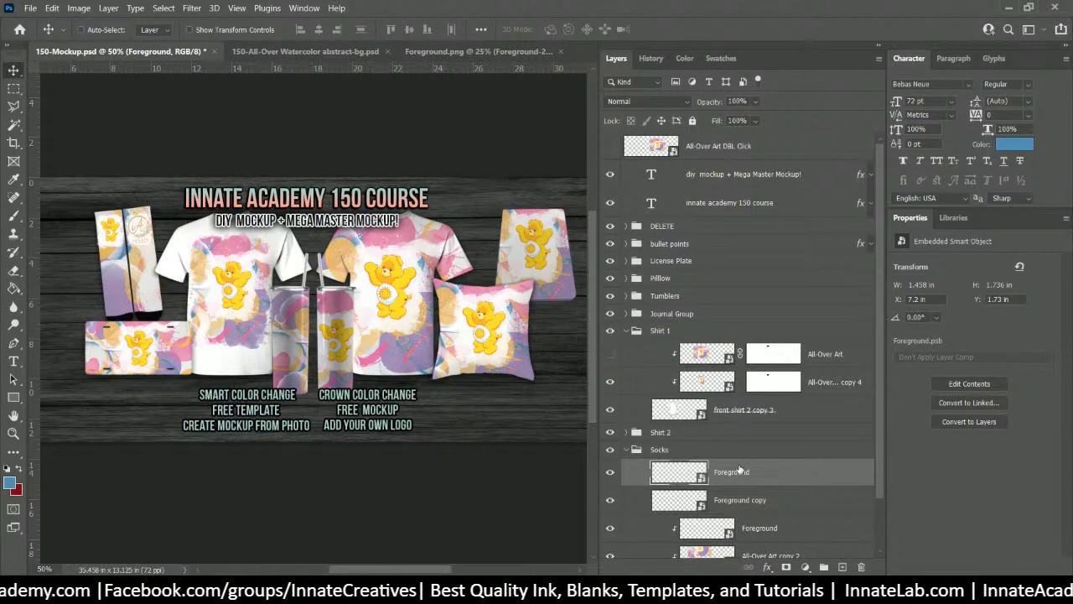
Step: Undo the smart object conversion and the renaming of the sock artwork layer
{"action": "key", "text": "ctrl+z"}
{"action": "key", "text": "ctrl+z"}
{"action": "key", "text": "ctrl+z"}
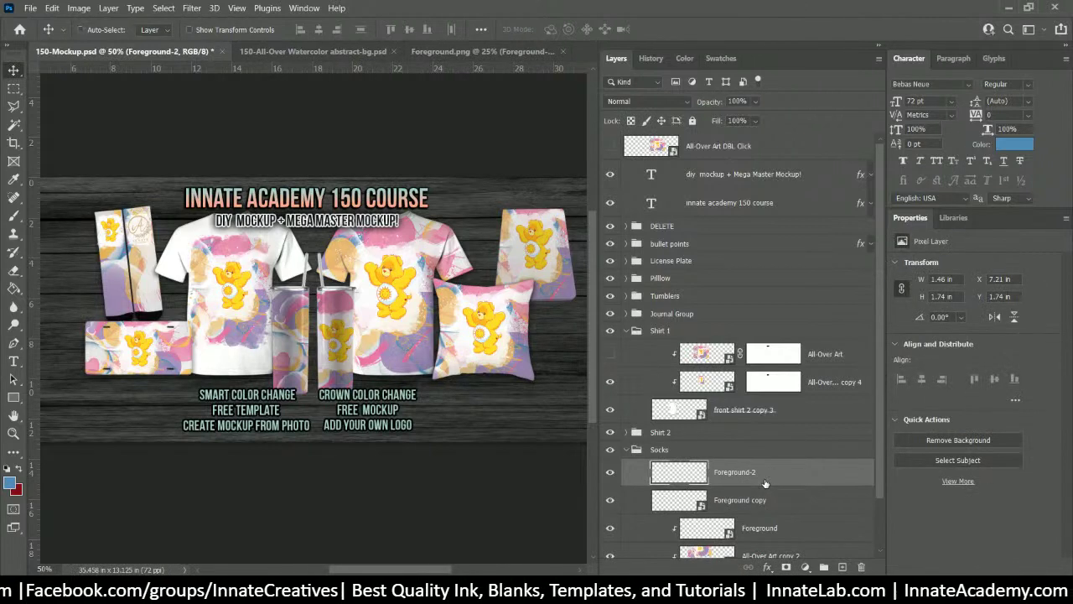
Step: Undo the rasterizing of Foreground-2 and enlarge the smart object to about 6.03 by 7.18 in
{"action": "key", "text": "ctrl+z"}
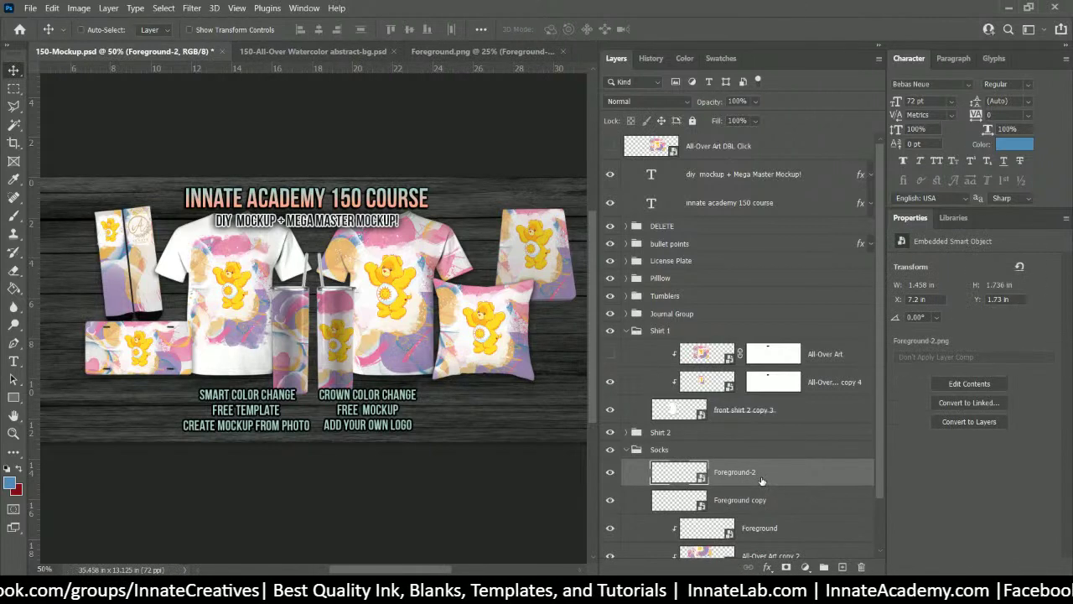
{"action": "key", "text": "ctrl+t"}
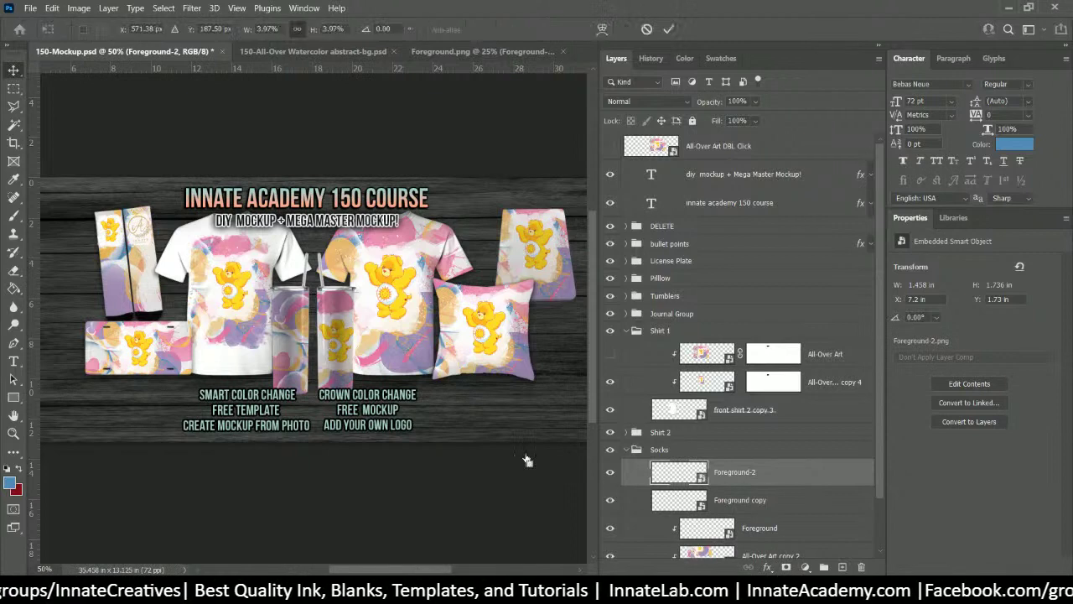
{"action": "left_click_drag", "start_coordinate": [125, 245], "coordinate": [222, 344]}
{"action": "key", "text": "Return"}
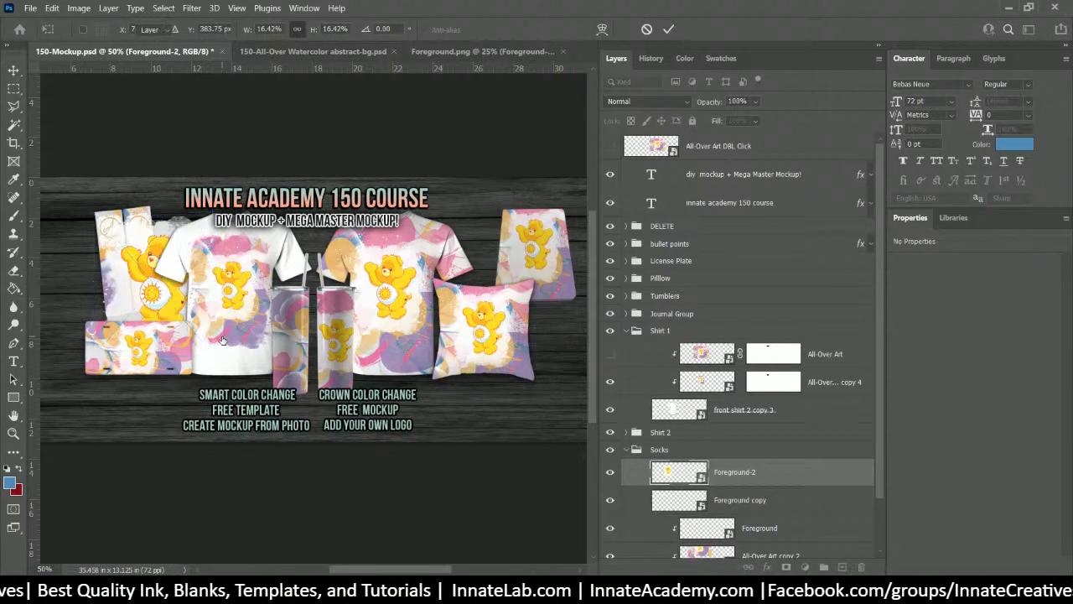
Step: Rasterize the enlarged Foreground-2 layer in the Socks group
{"action": "right_click", "coordinate": [739, 479]}
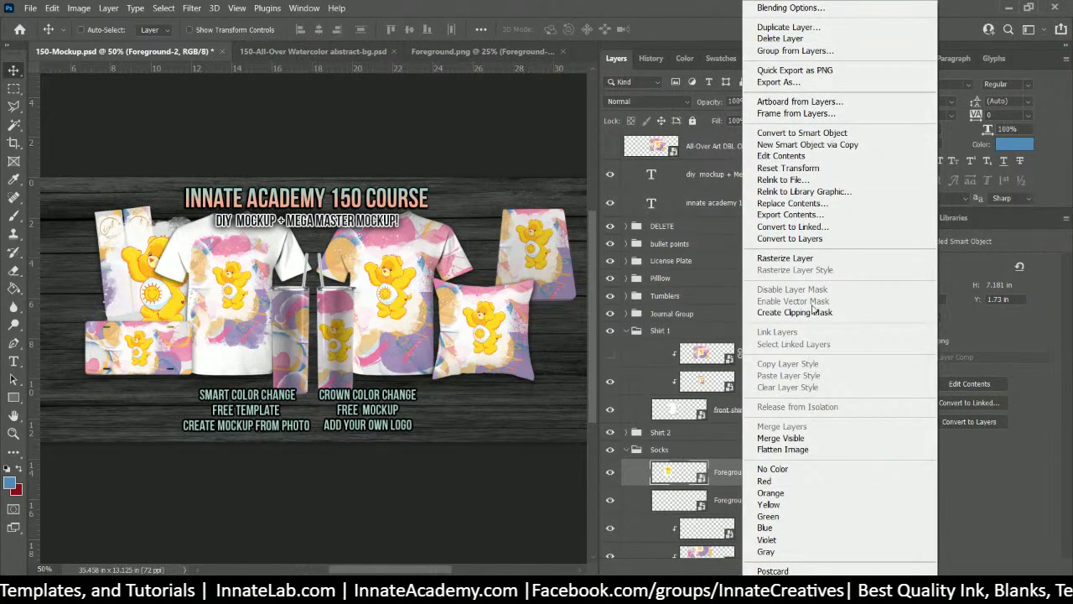
{"action": "left_click", "coordinate": [726, 474]}
{"action": "right_click", "coordinate": [726, 475]}
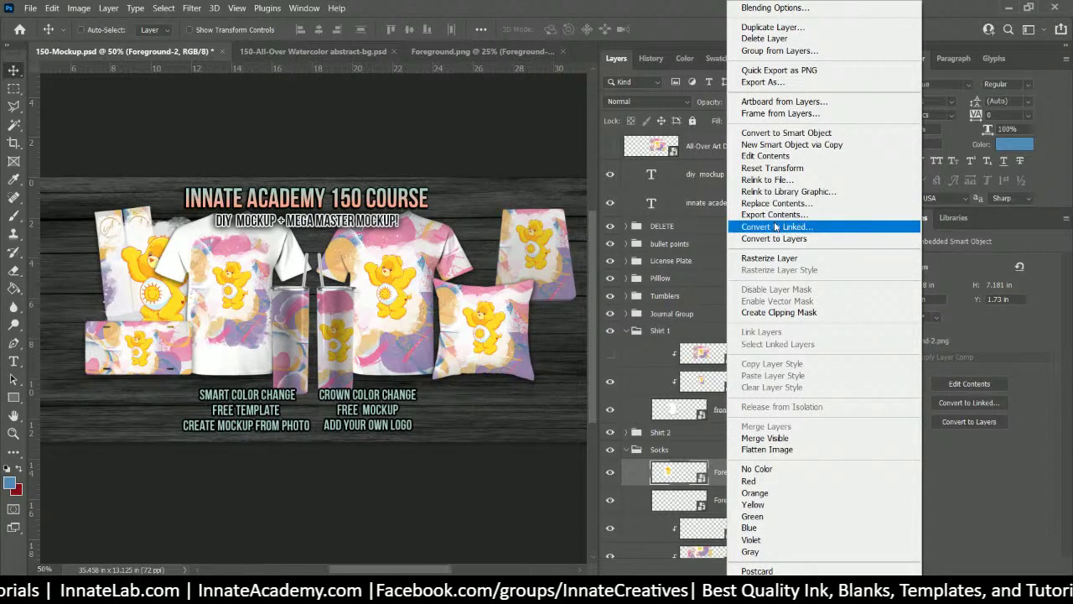
{"action": "left_click", "coordinate": [771, 258]}
Step: Rename the rasterized layer as Foreground and convert it to a smart object
{"action": "double_click", "coordinate": [738, 472]}
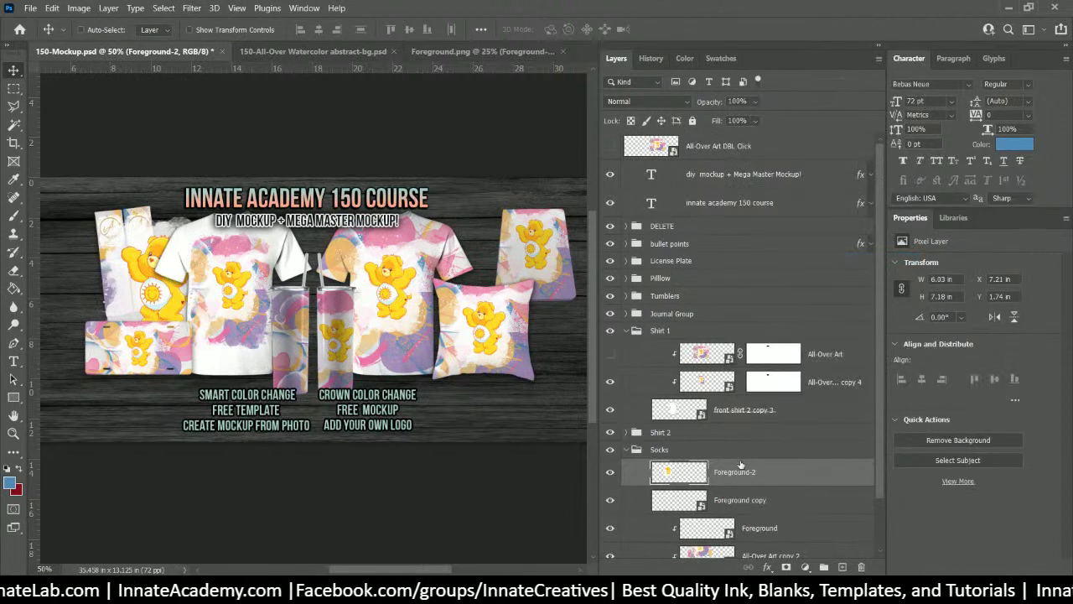
{"action": "type", "text": "Foreground"}
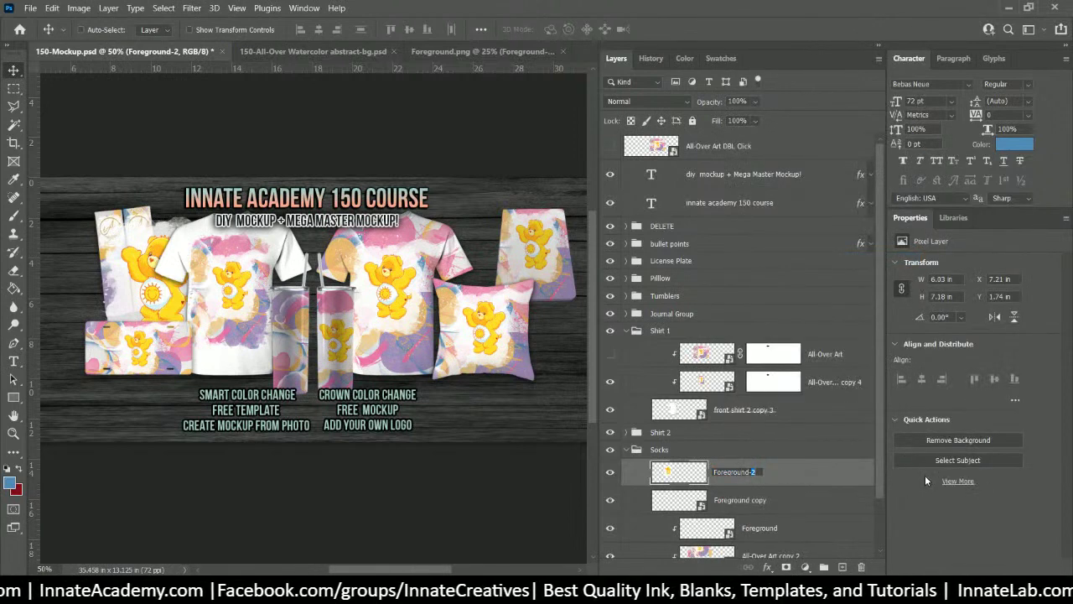
{"action": "left_click", "coordinate": [813, 479]}
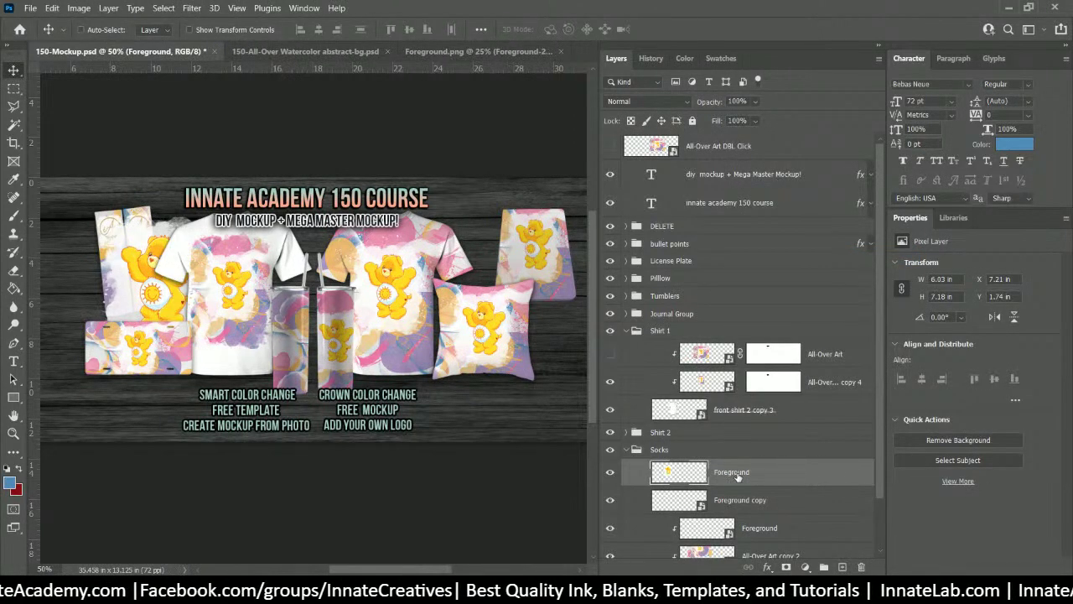
{"action": "right_click", "coordinate": [738, 476]}
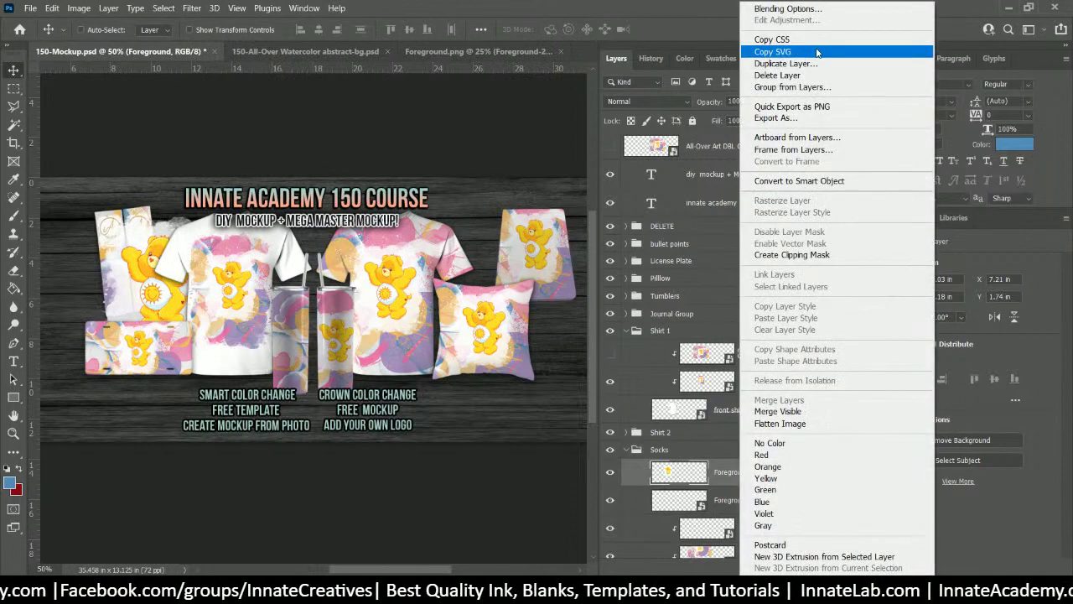
{"action": "left_click", "coordinate": [799, 181]}
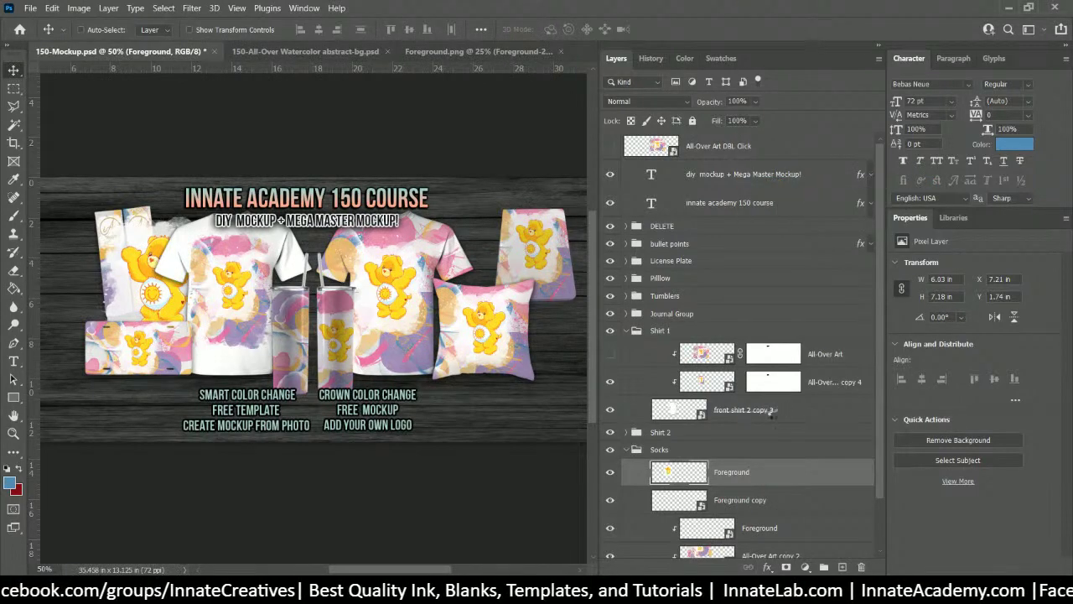
Step: Open the new Foreground smart object's contents and place Foreground.png from the 150 folder over the bear artwork
{"action": "double_click", "coordinate": [666, 477]}
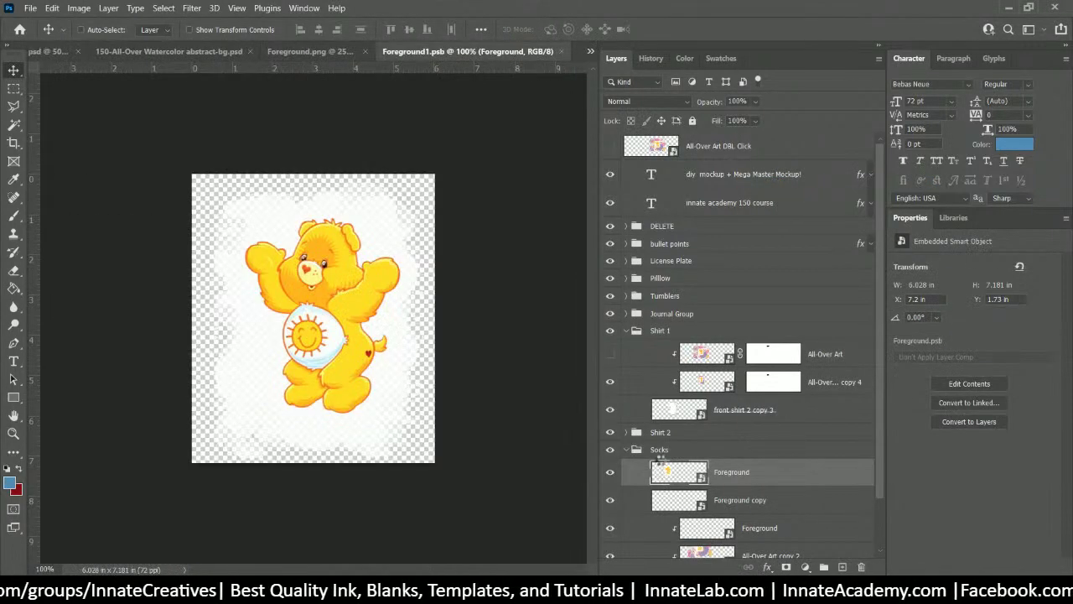
{"action": "left_click", "coordinate": [507, 590]}
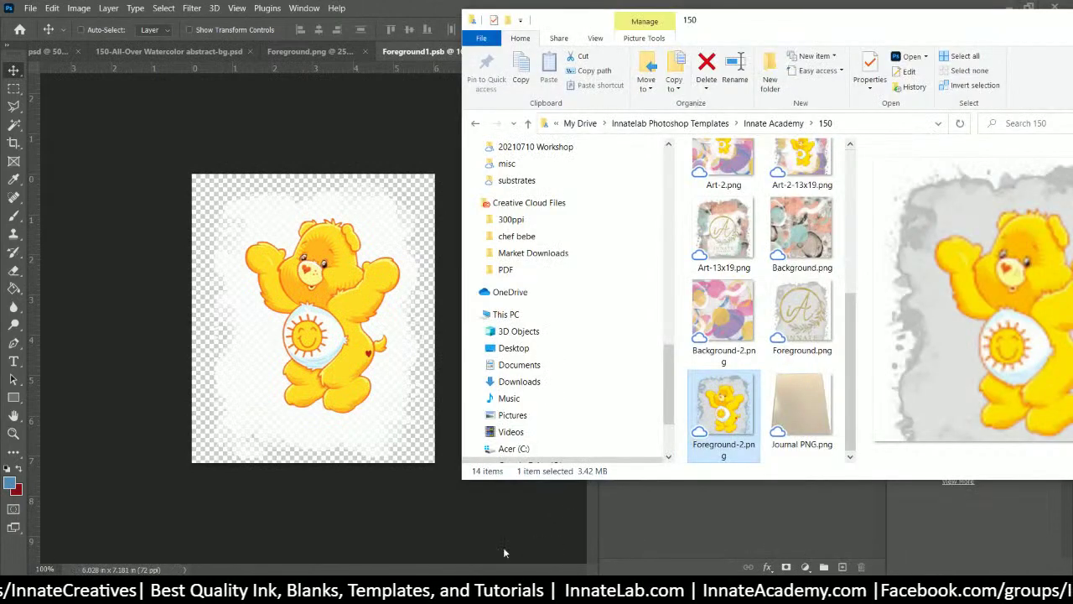
{"action": "left_click_drag", "start_coordinate": [803, 314], "coordinate": [303, 287]}
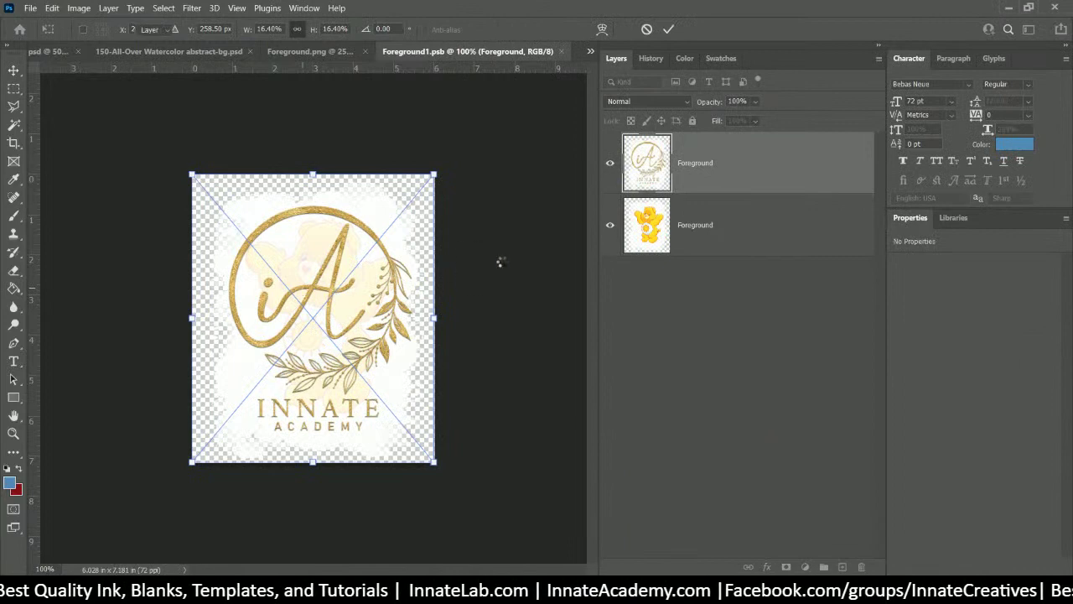
{"action": "key", "text": "Return"}
Step: Hide the placed logo layer, keeping it stacked above the bear layer, and save and close Foreground1.psb
{"action": "left_click_drag", "start_coordinate": [741, 167], "coordinate": [729, 258]}
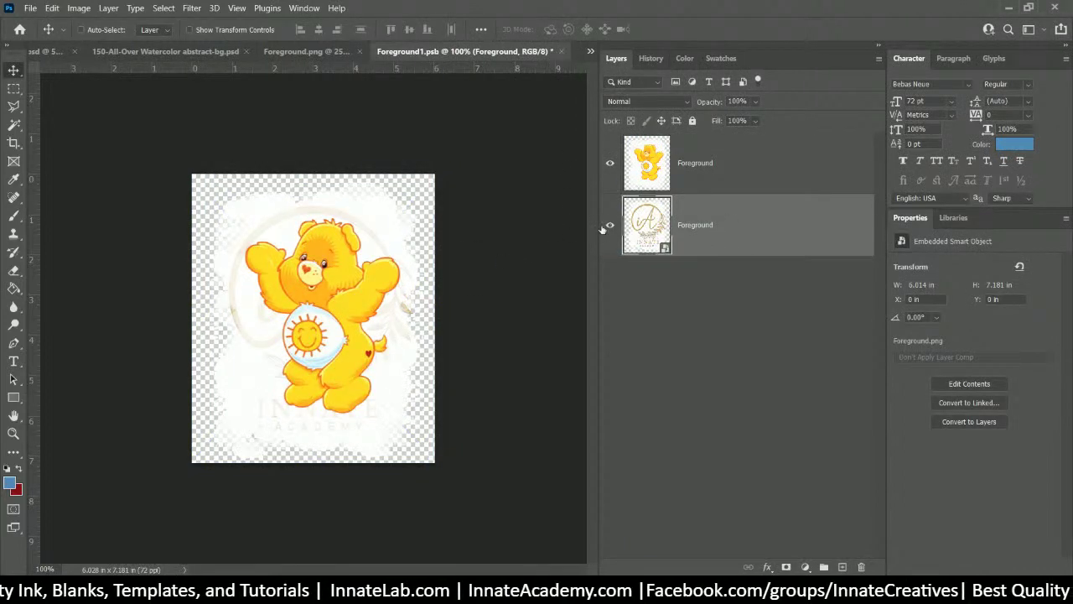
{"action": "left_click_drag", "start_coordinate": [679, 227], "coordinate": [683, 152]}
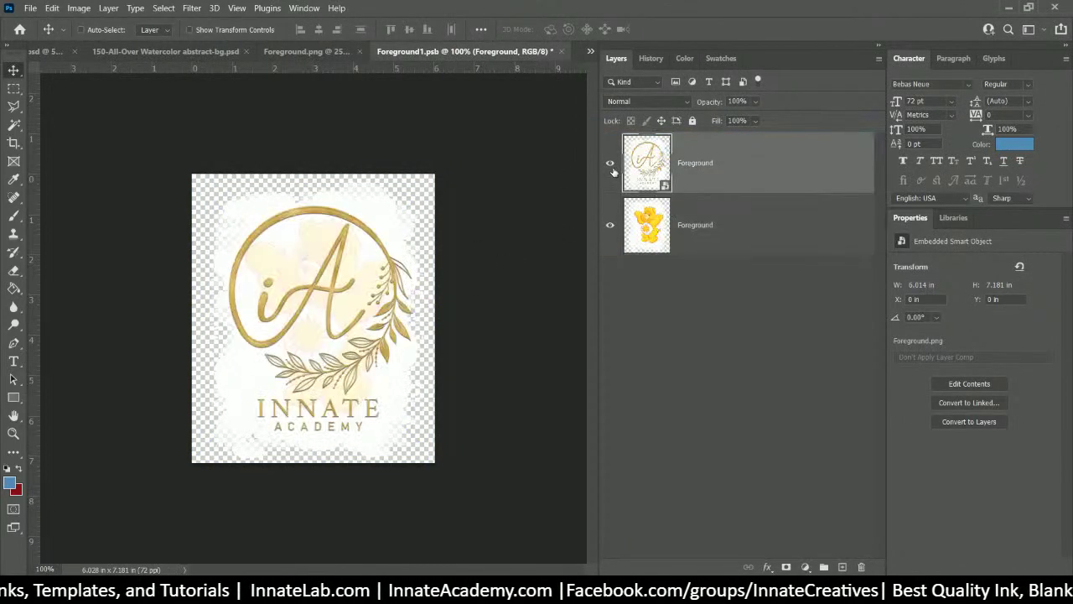
{"action": "left_click", "coordinate": [611, 166]}
{"action": "left_click", "coordinate": [561, 51]}
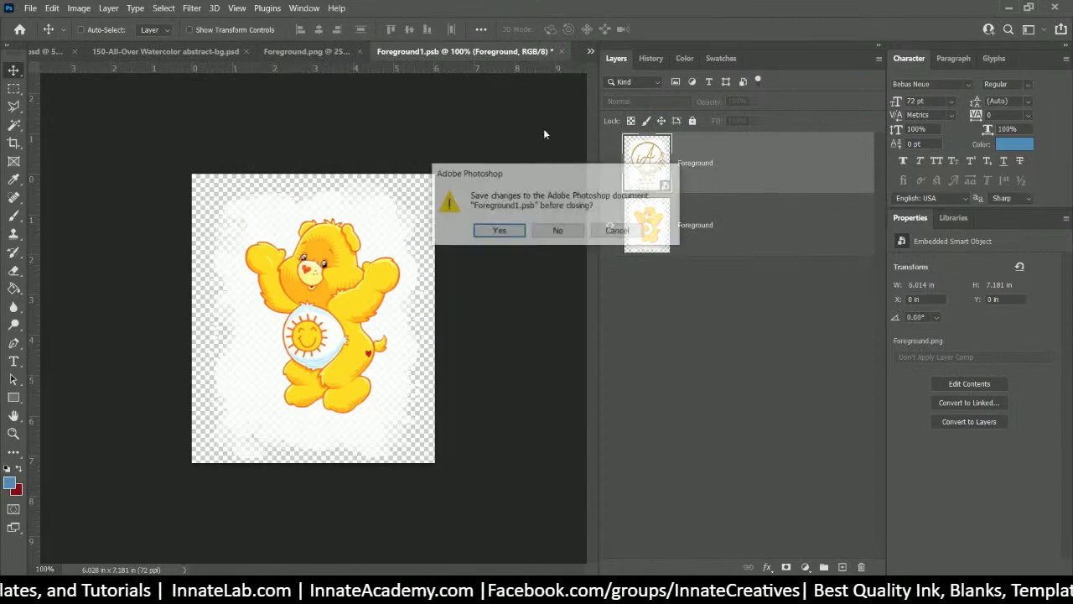
{"action": "left_click", "coordinate": [509, 233]}
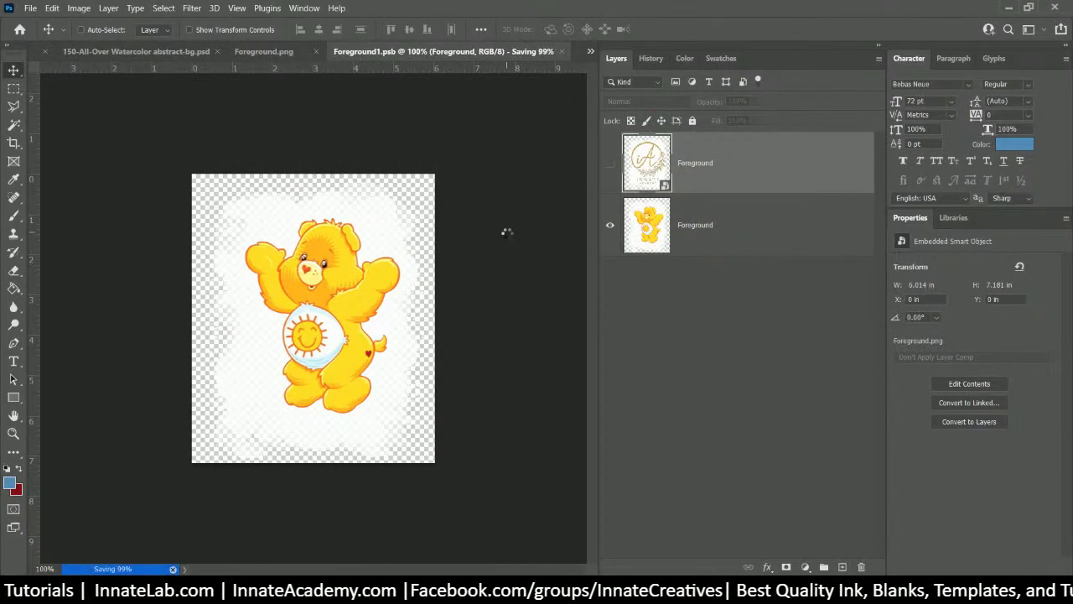
{"action": "key", "text": "ctrl+w"}
Step: Duplicate the Socks group's Foreground smart object and Shirt 1's visible masked all-over art layer to the top of the layer stack
{"action": "scroll", "coordinate": [750, 428], "scroll_direction": "down", "scroll_amount": 2}
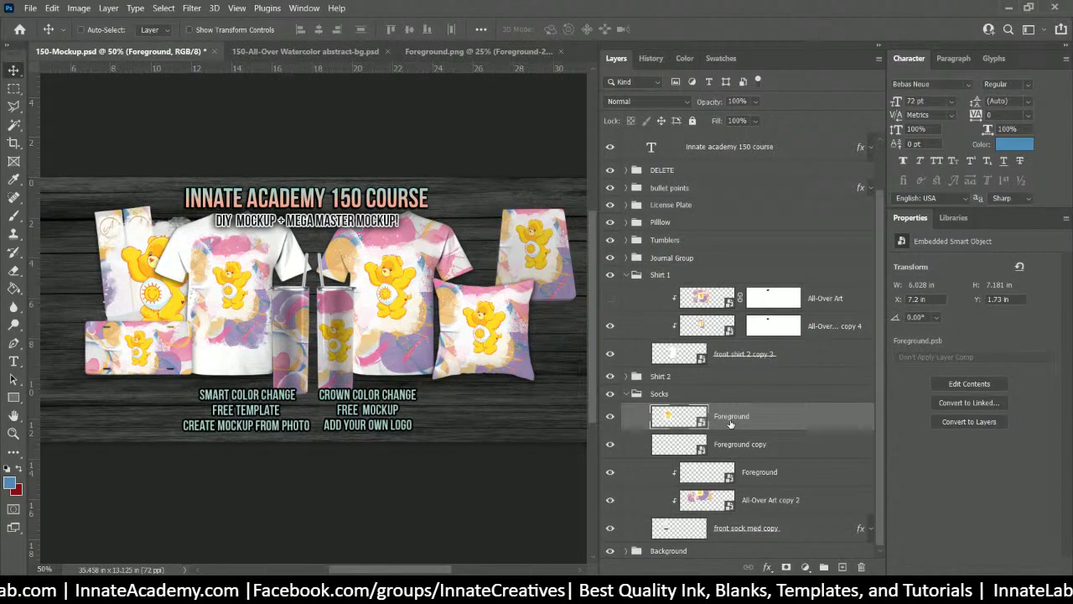
{"action": "left_click_drag", "start_coordinate": [731, 424], "coordinate": [693, 174]}
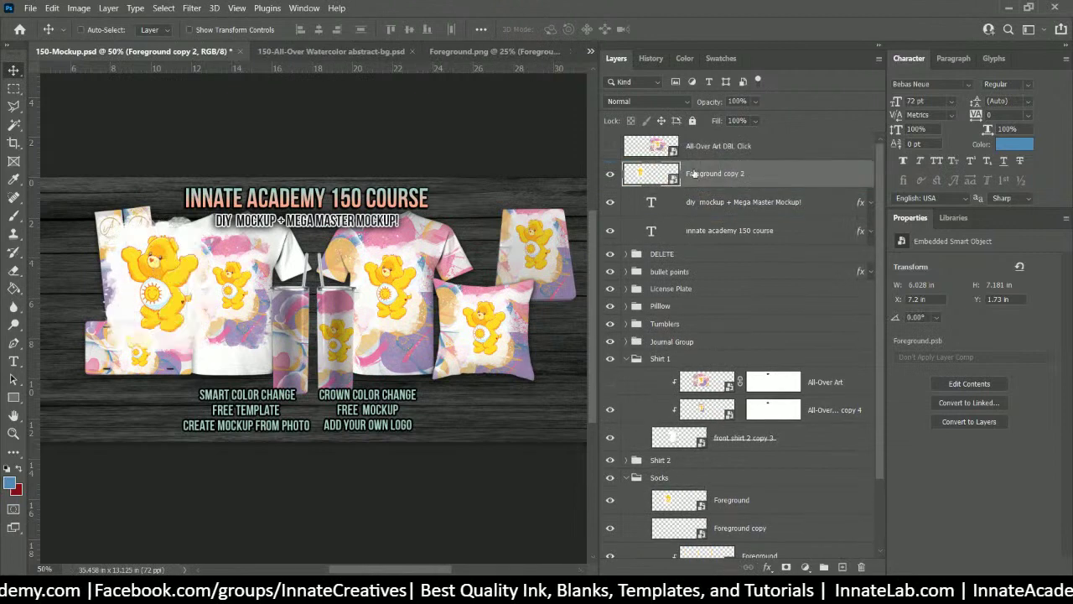
{"action": "scroll", "coordinate": [684, 218], "scroll_direction": "down", "scroll_amount": 3}
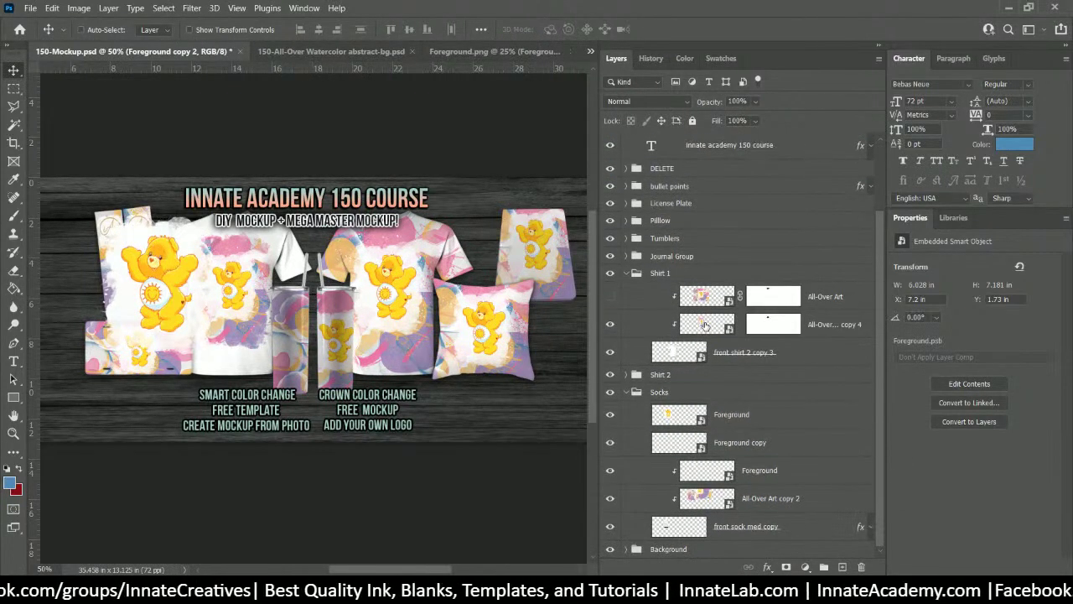
{"action": "left_click", "coordinate": [826, 330]}
{"action": "left_click_drag", "start_coordinate": [828, 333], "coordinate": [757, 146]}
Step: Delete the layer mask from the duplicated shirt art layer and hide both duplicated artwork layers
{"action": "right_click", "coordinate": [729, 149]}
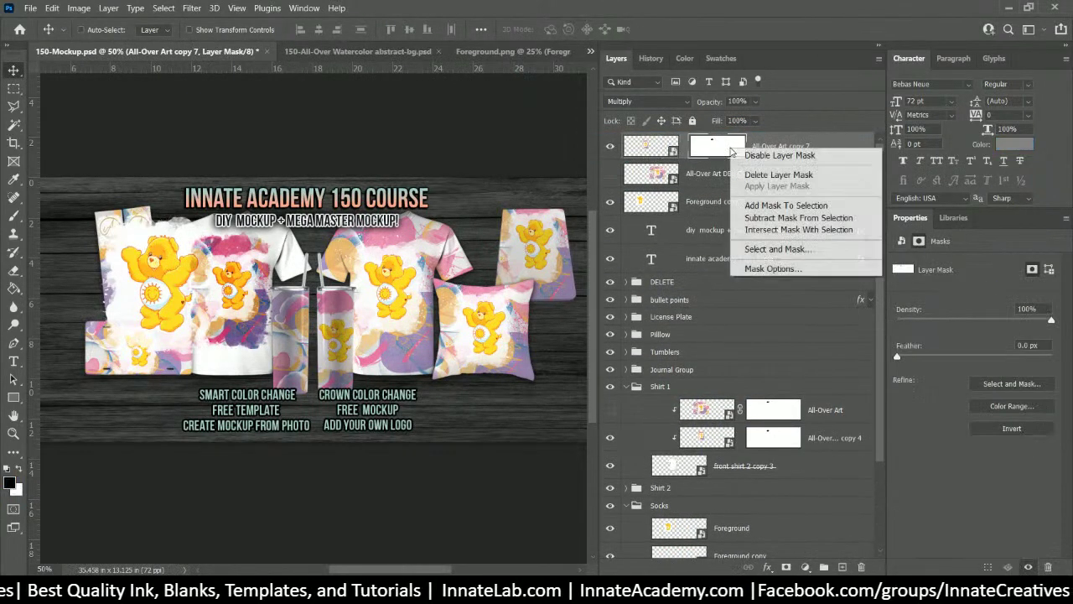
{"action": "left_click", "coordinate": [766, 174]}
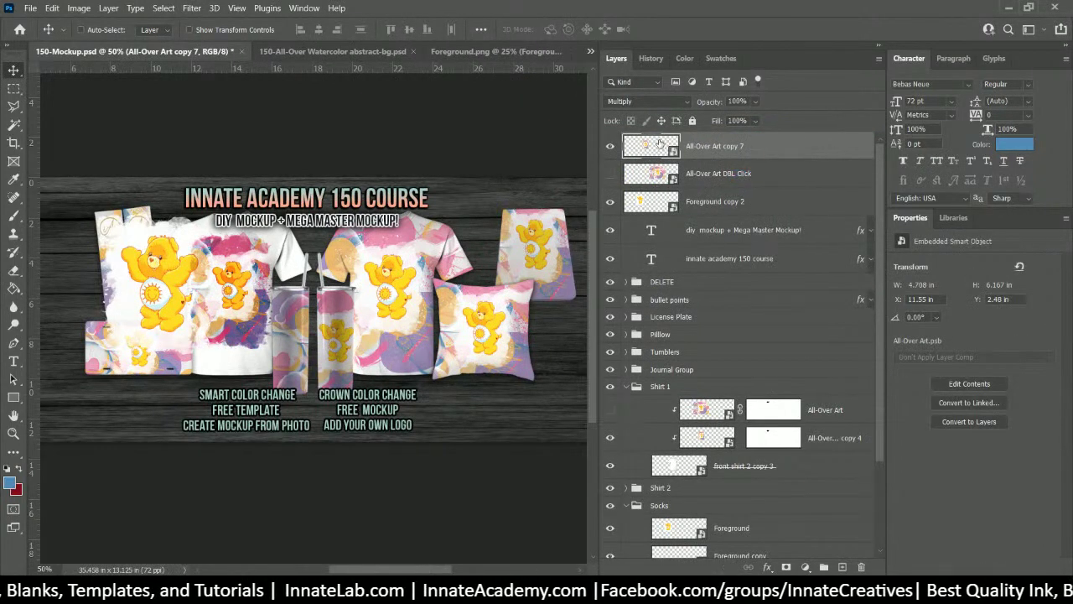
{"action": "left_click", "coordinate": [610, 172]}
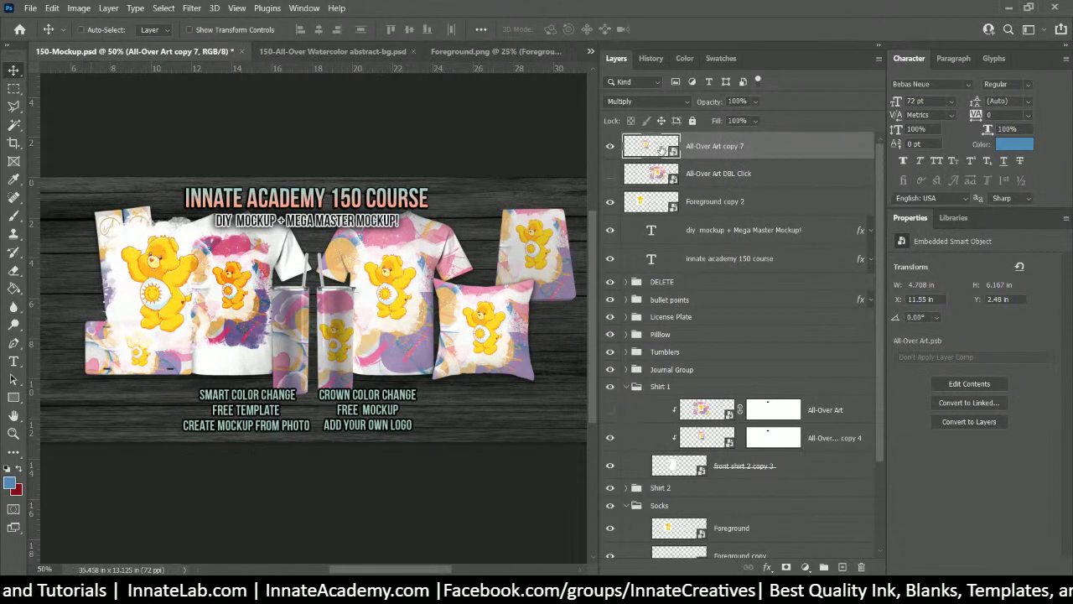
{"action": "left_click", "coordinate": [610, 147]}
{"action": "left_click", "coordinate": [611, 204]}
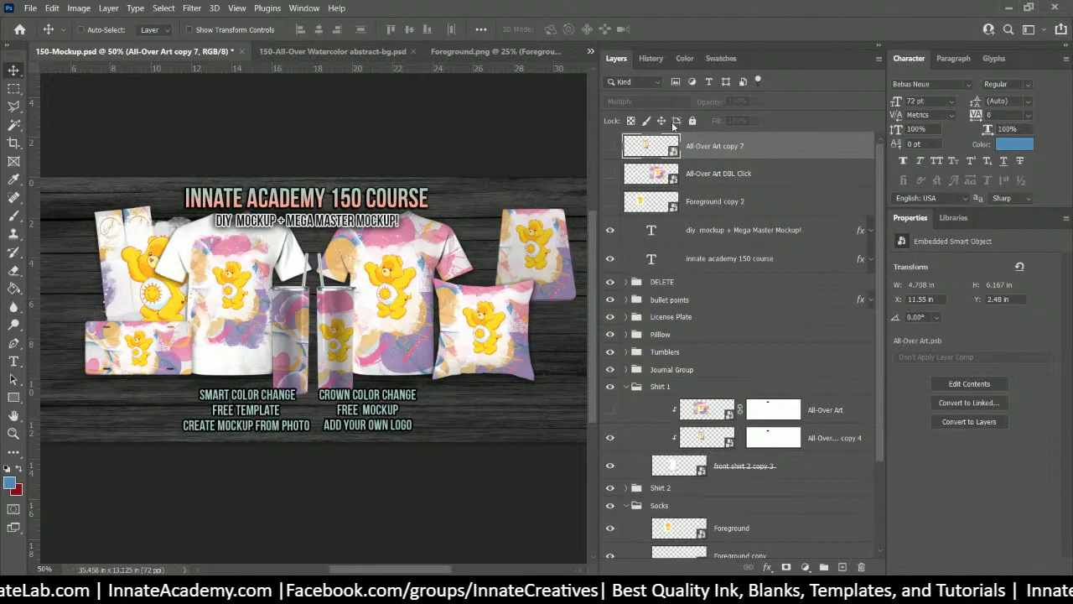
Step: Rename the duplicated shirt art layer at the top of the stack as Art-13x19
{"action": "double_click", "coordinate": [721, 149]}
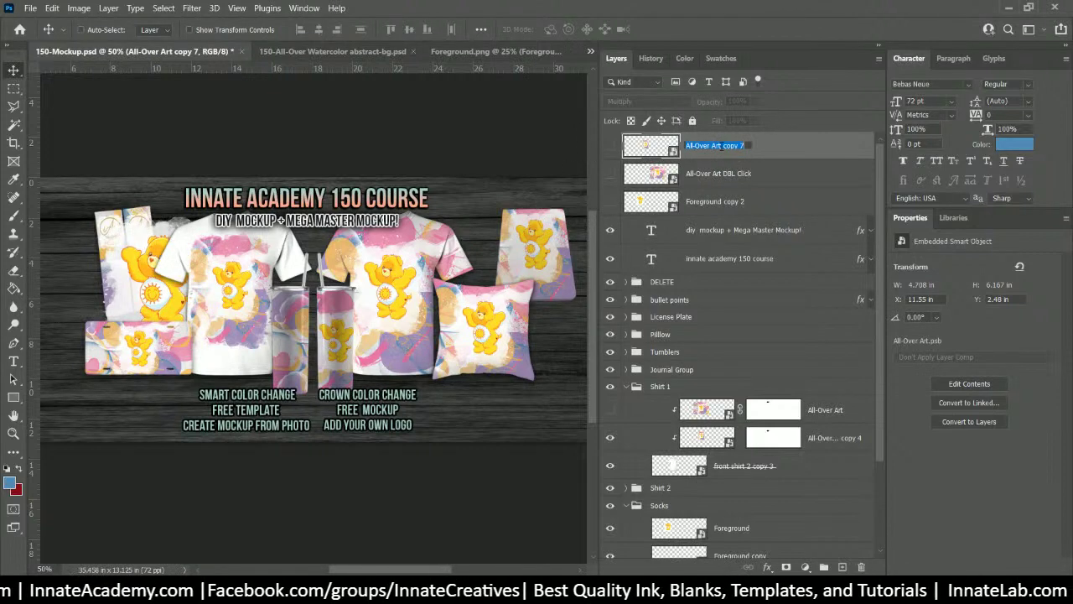
{"action": "left_click", "coordinate": [695, 146]}
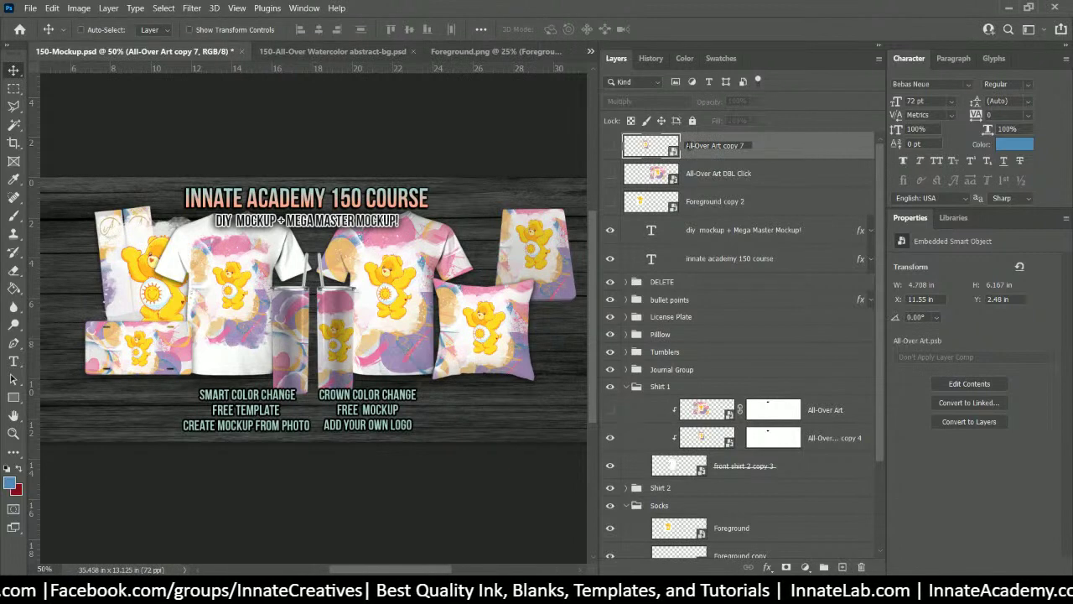
{"action": "left_click_drag", "start_coordinate": [688, 146], "coordinate": [799, 153]}
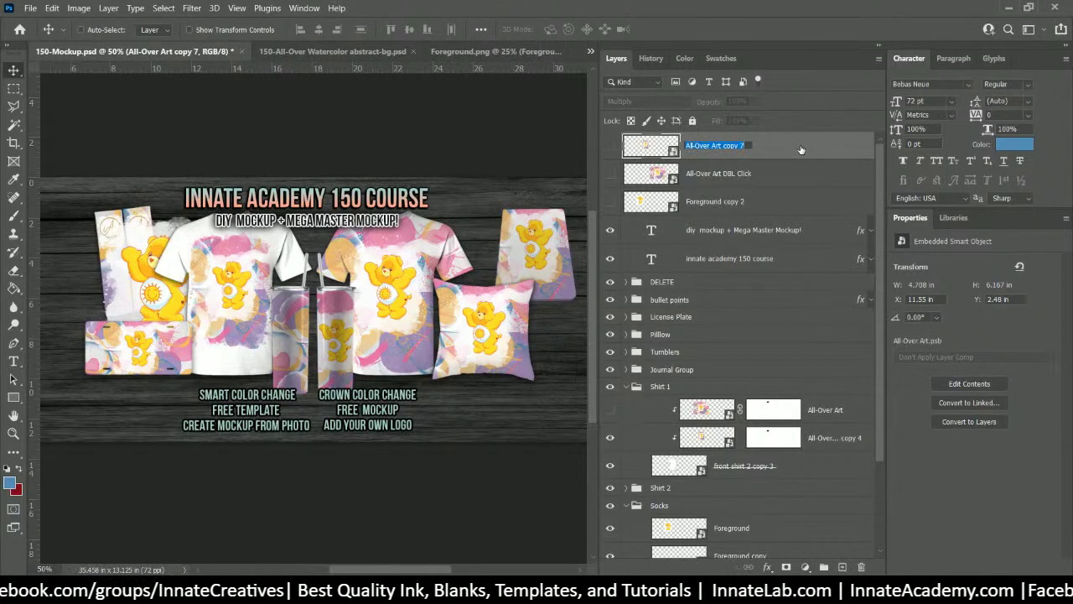
{"action": "type", "text": "13x19"}
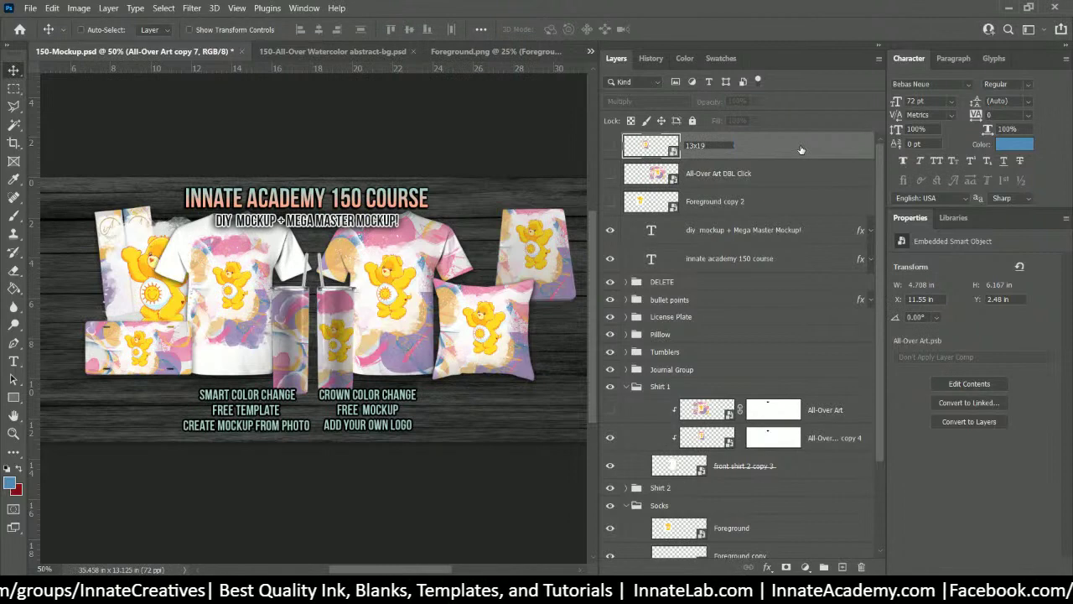
{"action": "key", "text": "Home"}
{"action": "type", "text": "Art-"}
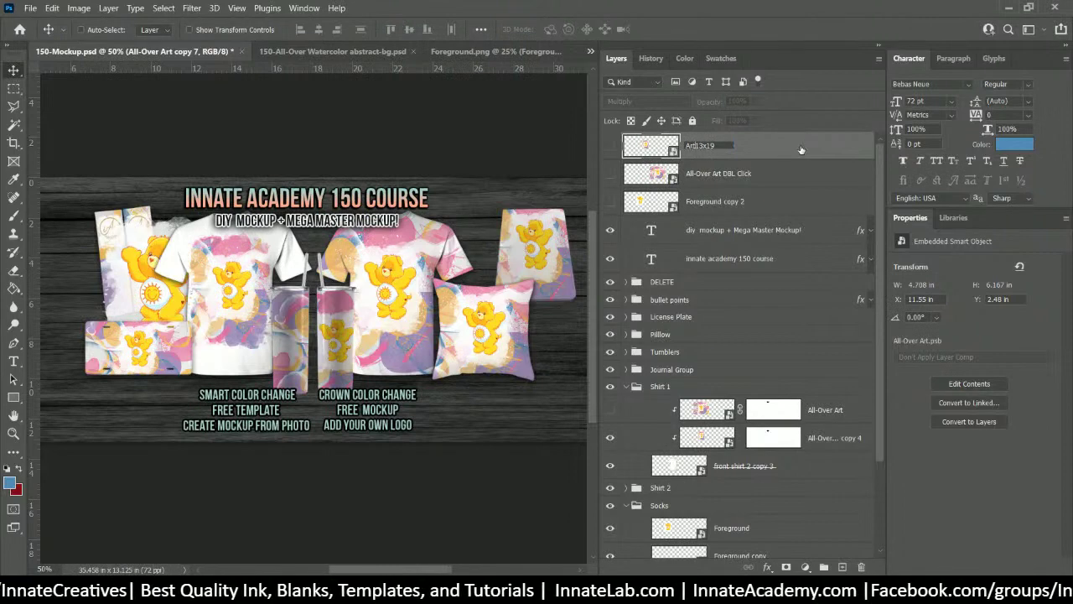
{"action": "key", "text": "Return"}
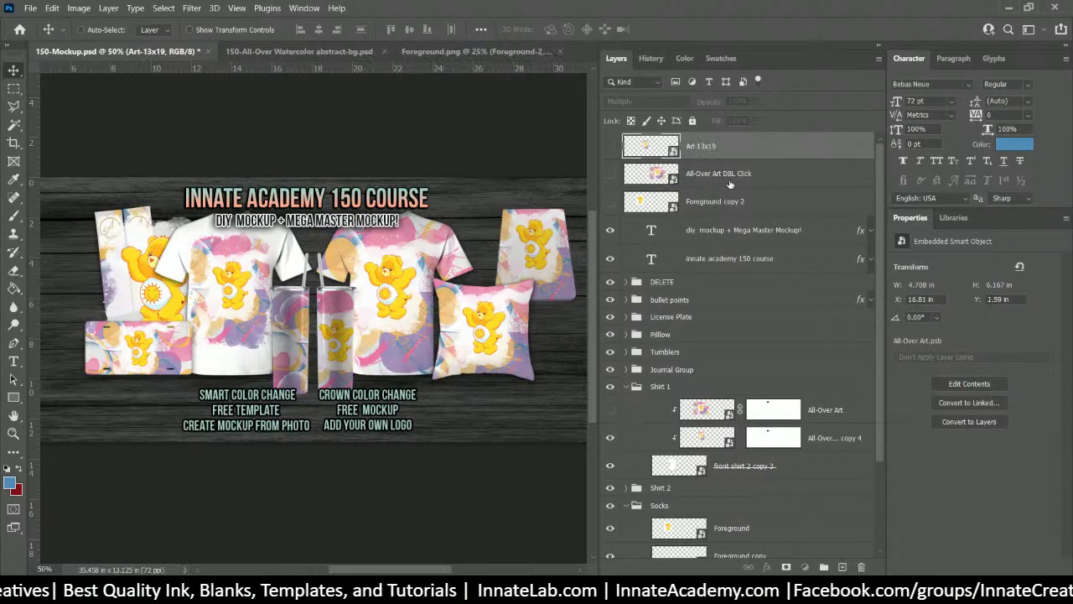
Step: Rename the All-Over Art DBL Click layer as Art DBL Click
{"action": "left_click", "coordinate": [727, 180]}
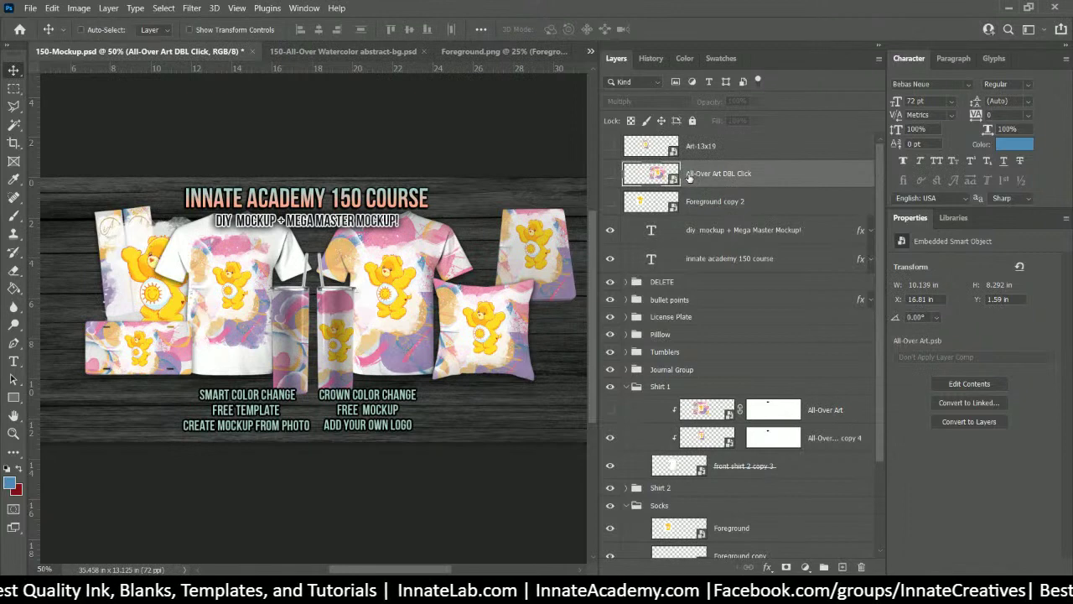
{"action": "double_click", "coordinate": [690, 174]}
{"action": "key", "text": "Home"}
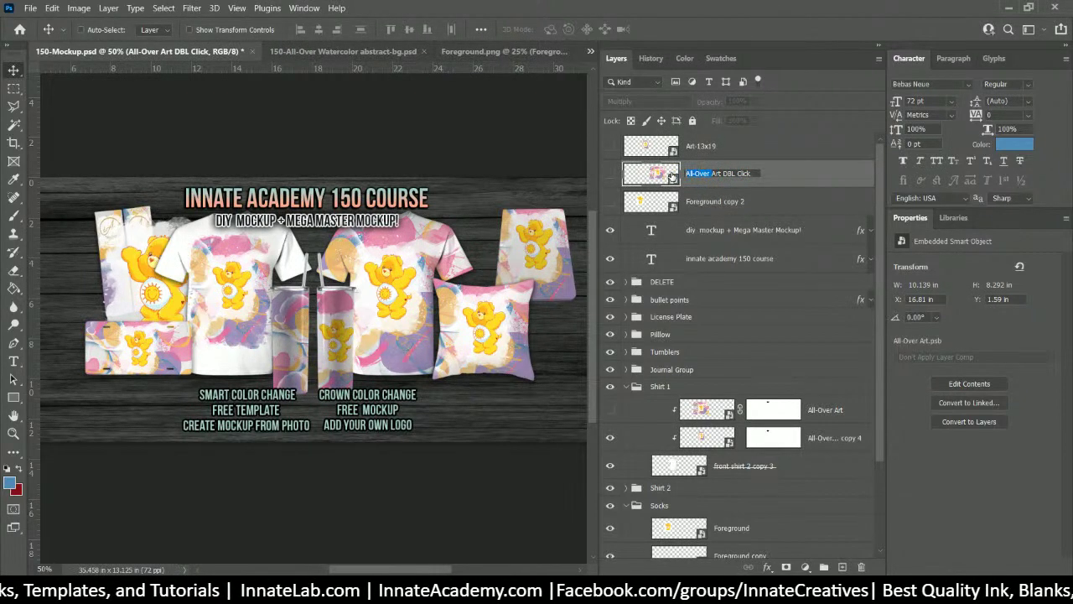
{"action": "key", "text": "Delete"}
{"action": "left_click", "coordinate": [689, 198]}
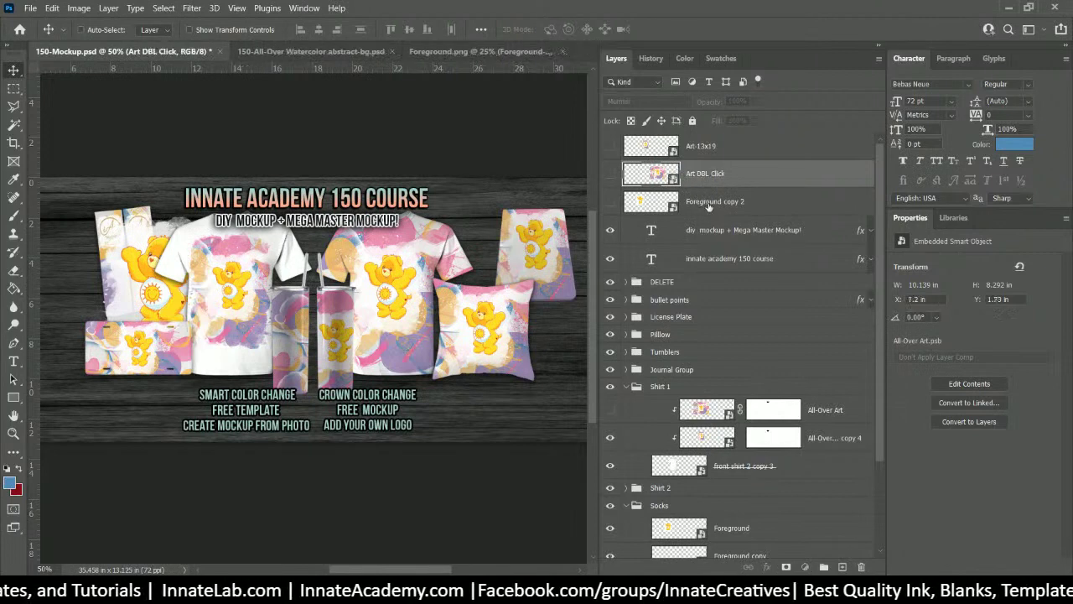
Step: Rename the Foreground copy 2 layer near the top of the stack as Foreground
{"action": "double_click", "coordinate": [717, 201]}
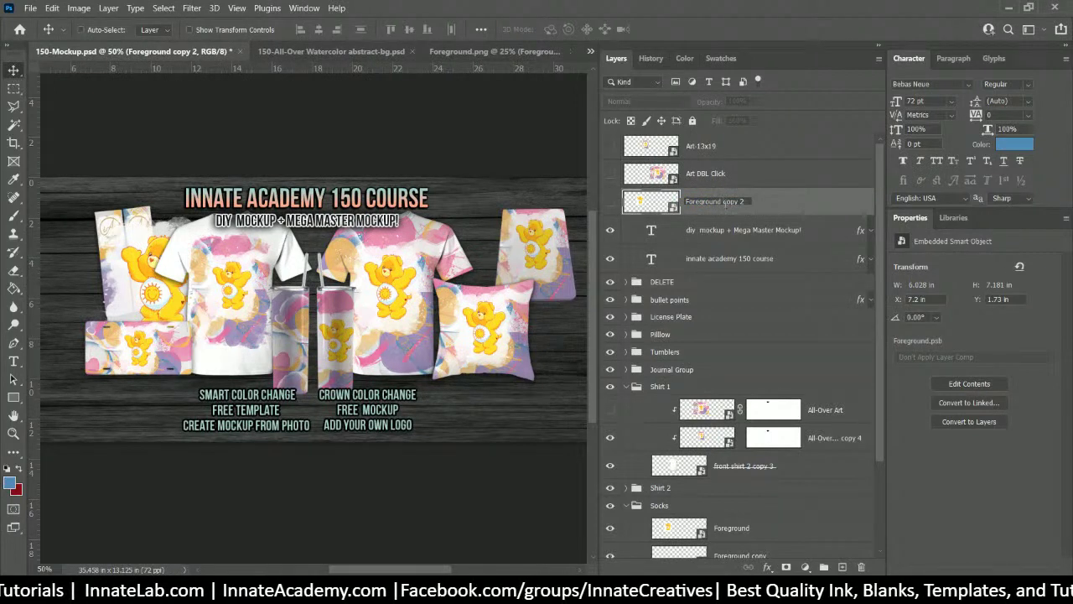
{"action": "key", "text": "BackSpace"}
{"action": "key", "text": "BackSpace"}
{"action": "key", "text": "BackSpace"}
{"action": "key", "text": "BackSpace"}
{"action": "key", "text": "BackSpace"}
{"action": "key", "text": "BackSpace"}
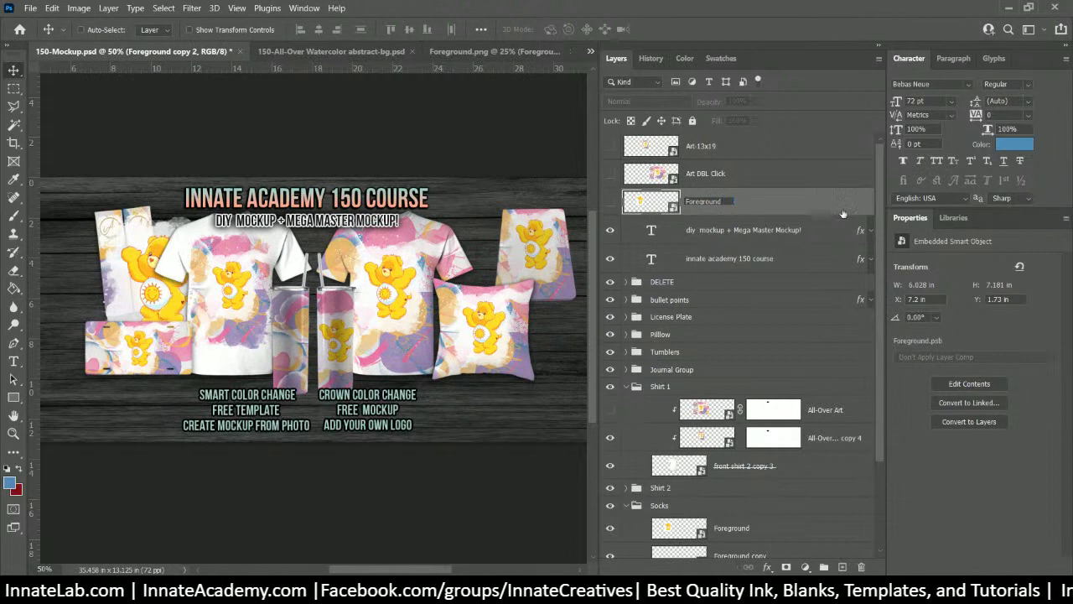
{"action": "key", "text": "Return"}
{"action": "left_click", "coordinate": [805, 237]}
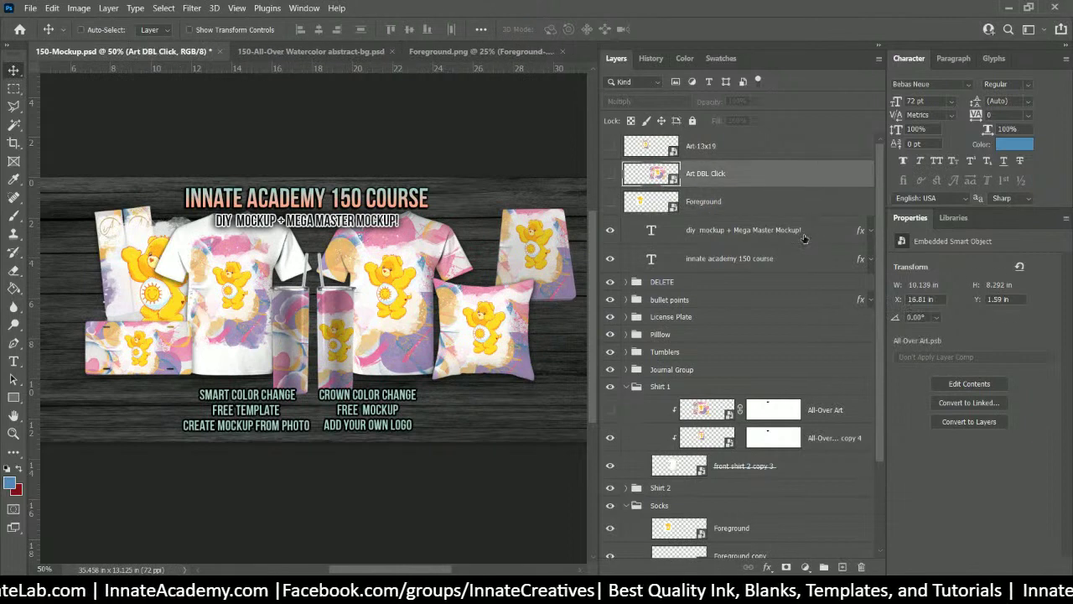
{"action": "left_click", "coordinate": [772, 285]}
{"action": "left_click", "coordinate": [294, 51]}
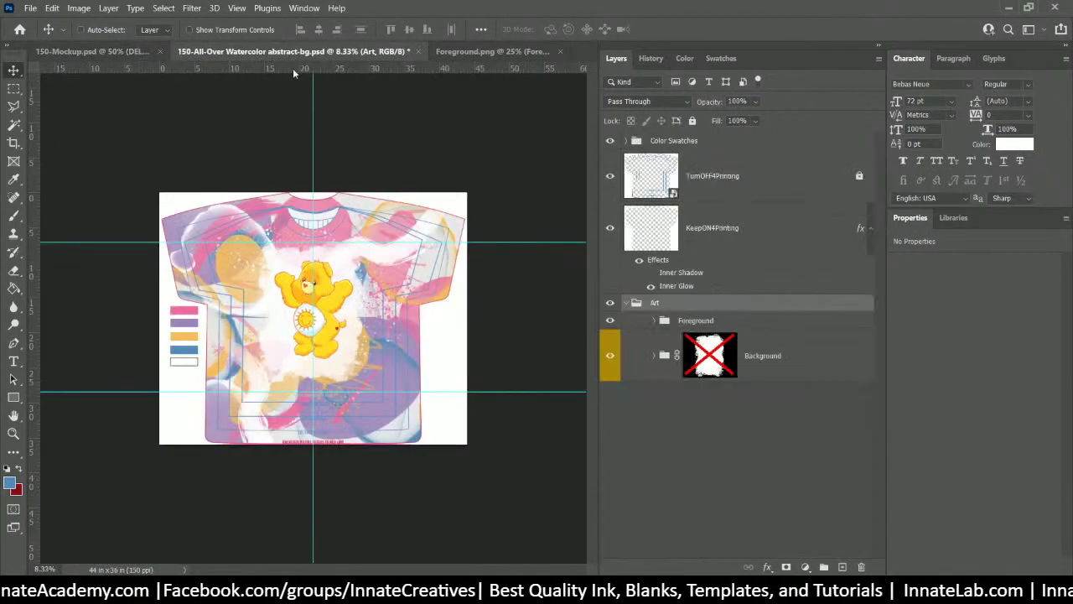
{"action": "left_click", "coordinate": [98, 51]}
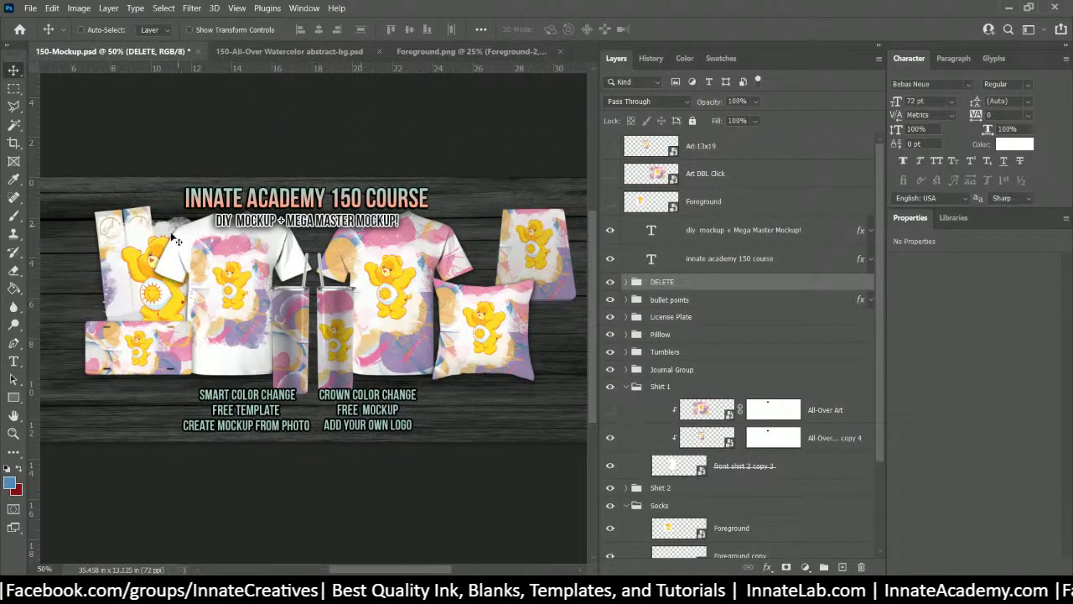
Step: Scale the Socks group's oversized Foreground bear to about 22.4% and move it onto the left sock's logo area
{"action": "right_click", "coordinate": [144, 252]}
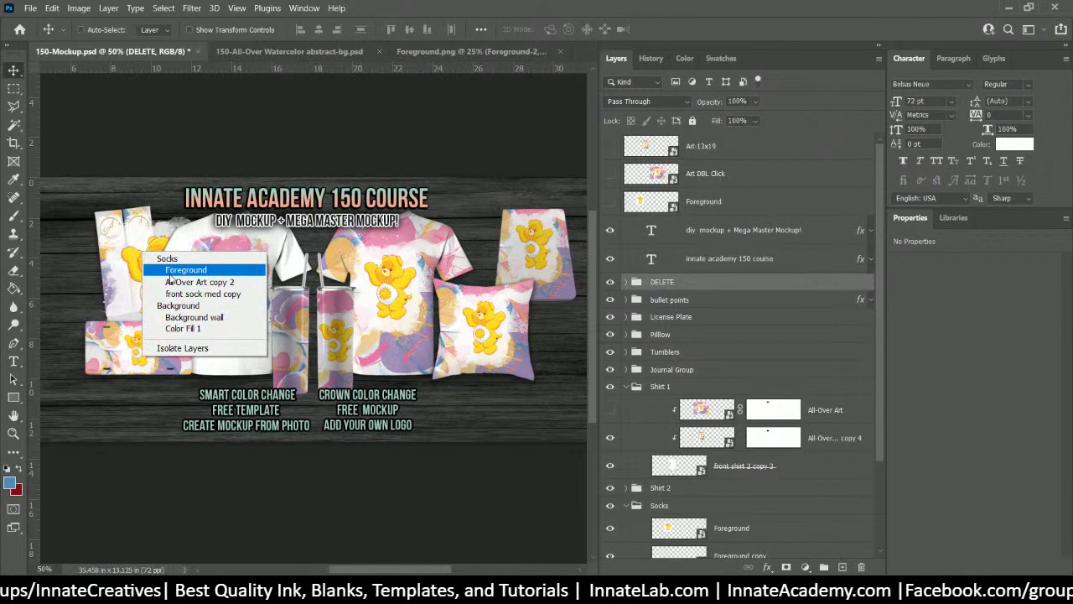
{"action": "left_click", "coordinate": [181, 270]}
{"action": "key", "text": "ctrl+t"}
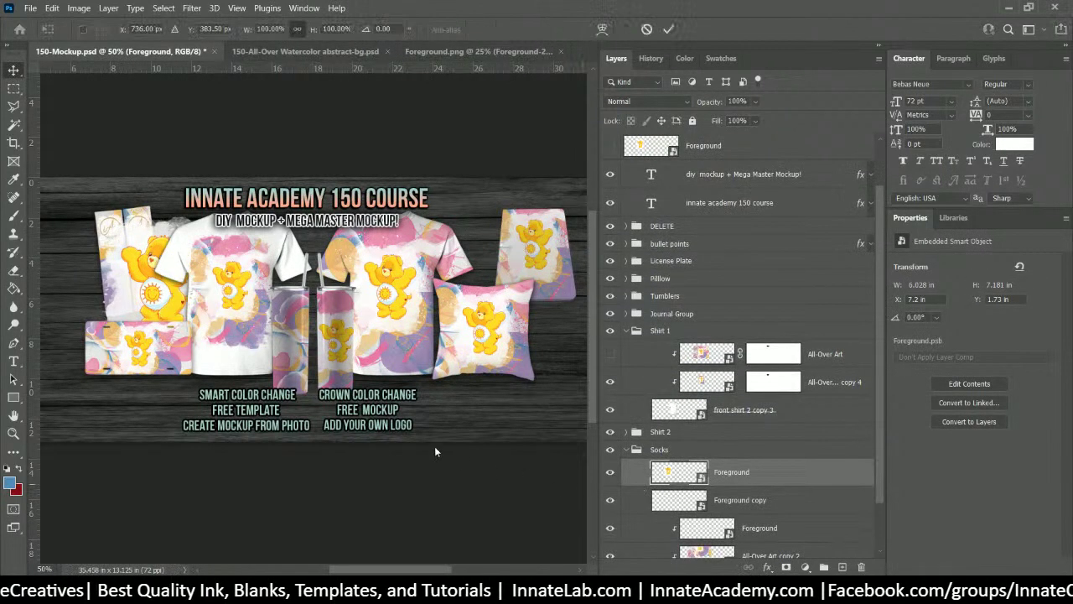
{"action": "left_click_drag", "start_coordinate": [214, 356], "coordinate": [127, 243]}
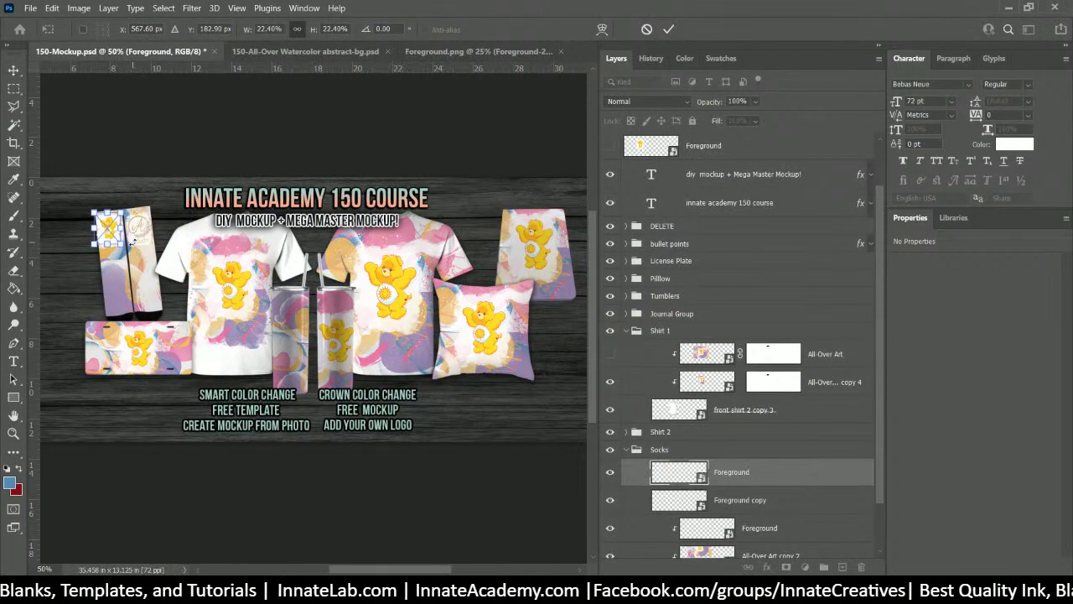
Step: Center the bear on the left sock, rotate it about -5.58° to match the sock, and duplicate it onto the right sock
{"action": "key", "text": "ctrl+plus"}
{"action": "key", "text": "ctrl+plus"}
{"action": "key", "text": "ctrl+plus"}
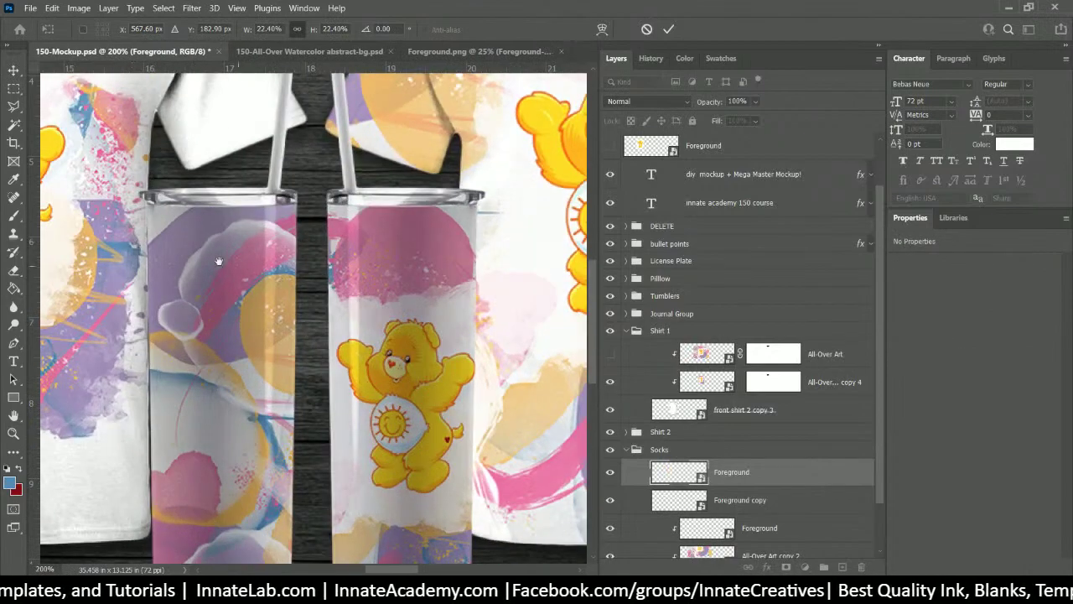
{"action": "left_click_drag", "start_coordinate": [210, 260], "coordinate": [562, 329]}
{"action": "left_click_drag", "start_coordinate": [58, 259], "coordinate": [353, 297]}
{"action": "left_click_drag", "start_coordinate": [231, 256], "coordinate": [331, 408]}
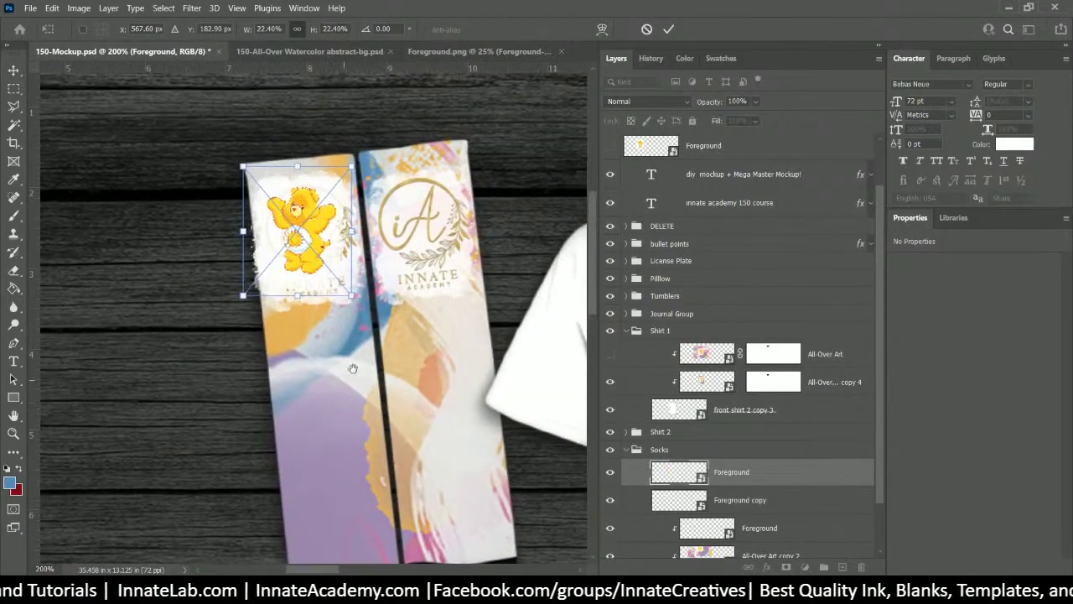
{"action": "mouse_move", "coordinate": [310, 240]}
{"action": "left_mouse_down"}
{"action": "mouse_move", "coordinate": [323, 235]}
{"action": "mouse_move", "coordinate": [319, 242]}
{"action": "left_mouse_up"}
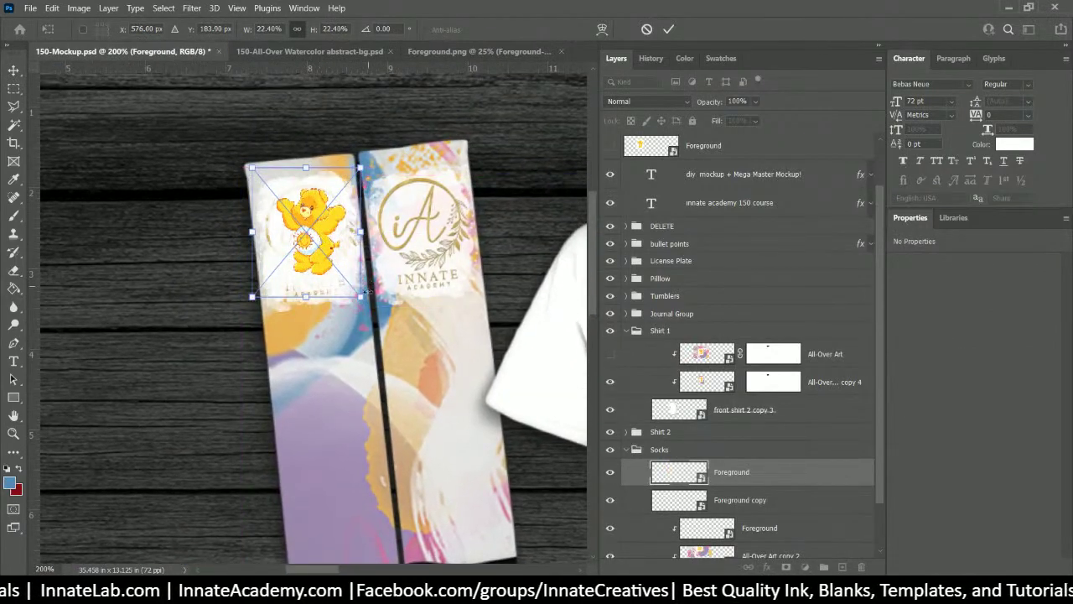
{"action": "left_click_drag", "start_coordinate": [379, 303], "coordinate": [390, 315]}
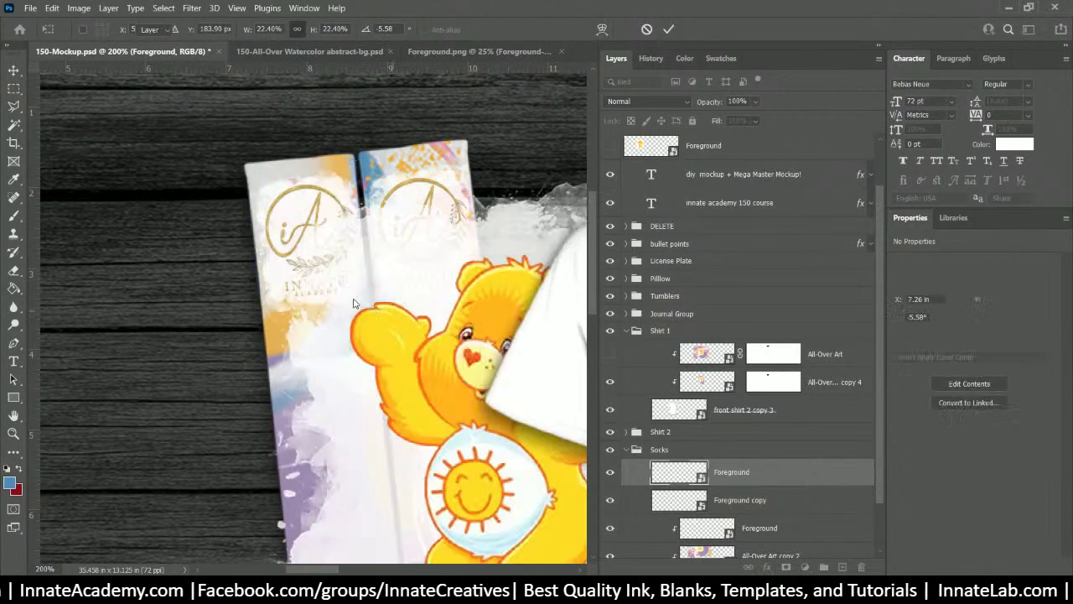
{"action": "key", "text": "Return"}
{"action": "left_click_drag", "start_coordinate": [320, 263], "coordinate": [436, 244]}
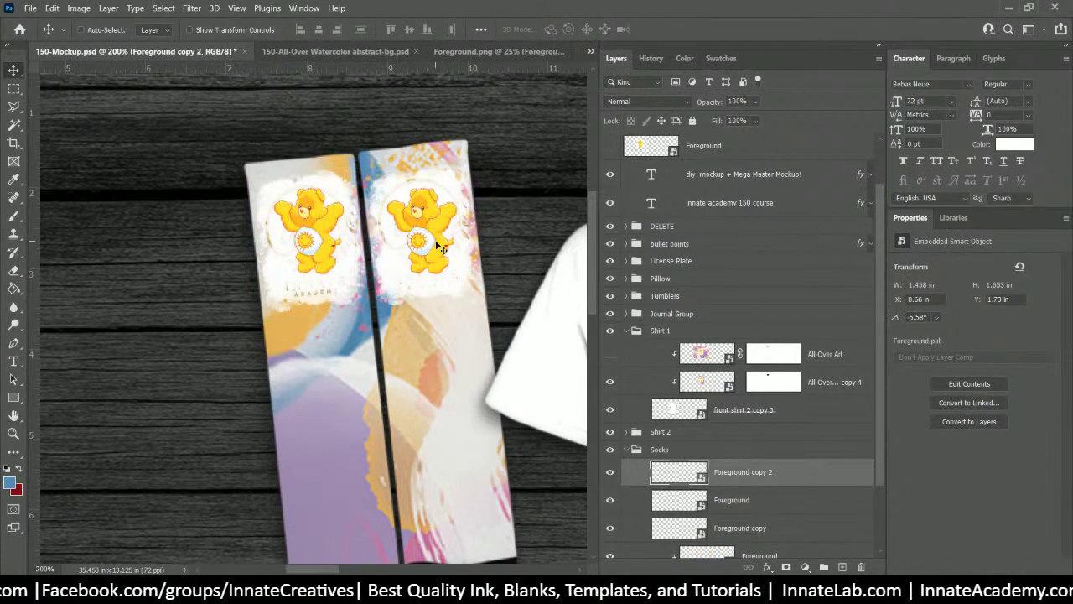
Step: Delete the two old logo layers, Foreground copy and the clipped Foreground, from the Socks group
{"action": "scroll", "coordinate": [774, 425], "scroll_direction": "down", "scroll_amount": 2}
{"action": "left_click", "coordinate": [784, 472]}
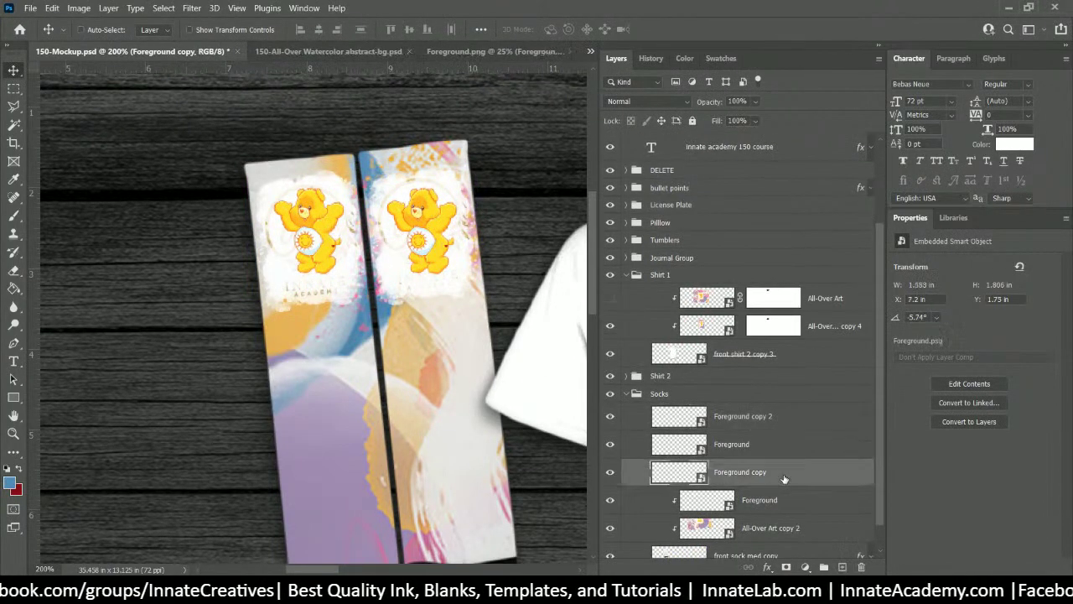
{"action": "scroll", "coordinate": [784, 478], "scroll_direction": "down", "scroll_amount": 1}
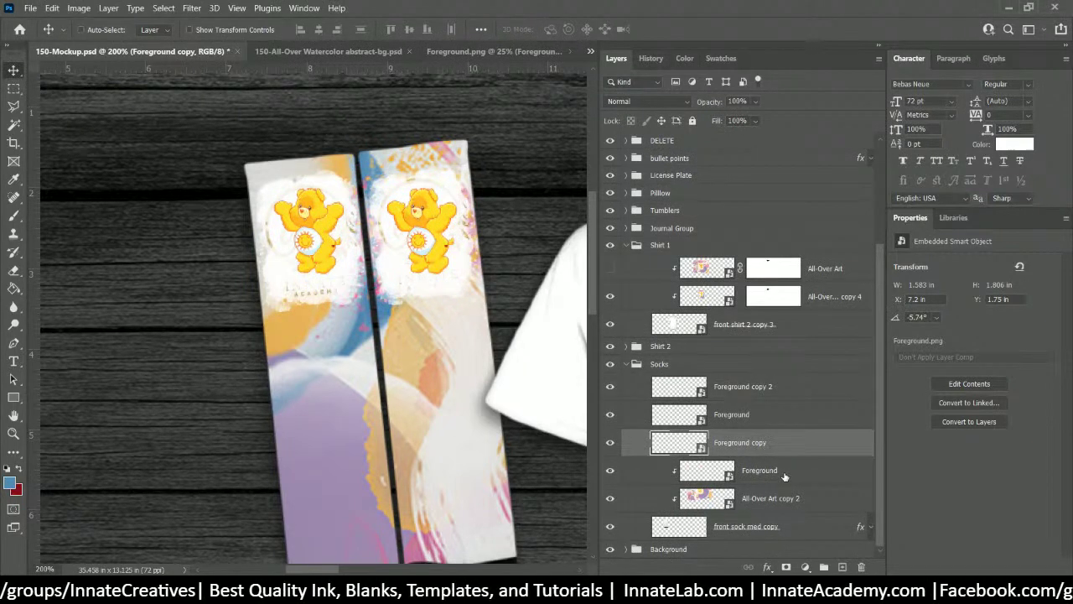
{"action": "left_click", "coordinate": [611, 444]}
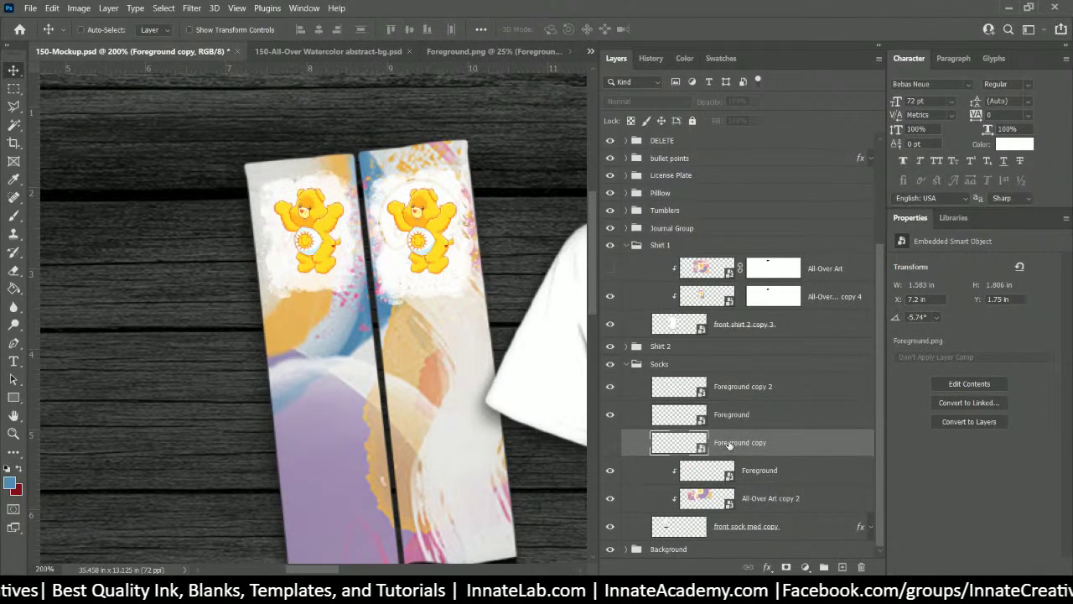
{"action": "key", "text": "Delete"}
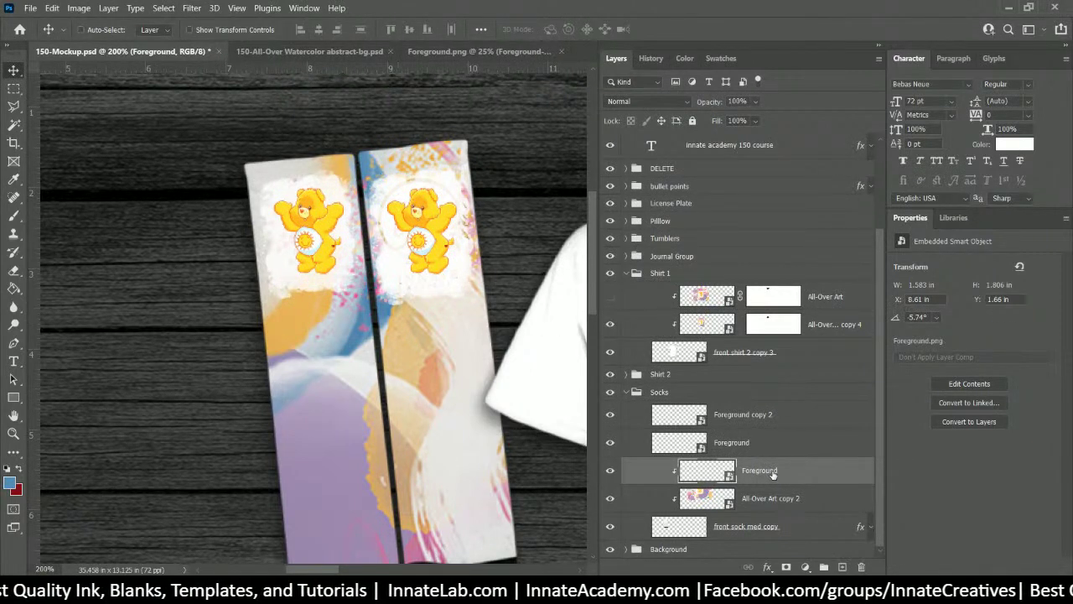
{"action": "key", "text": "Delete"}
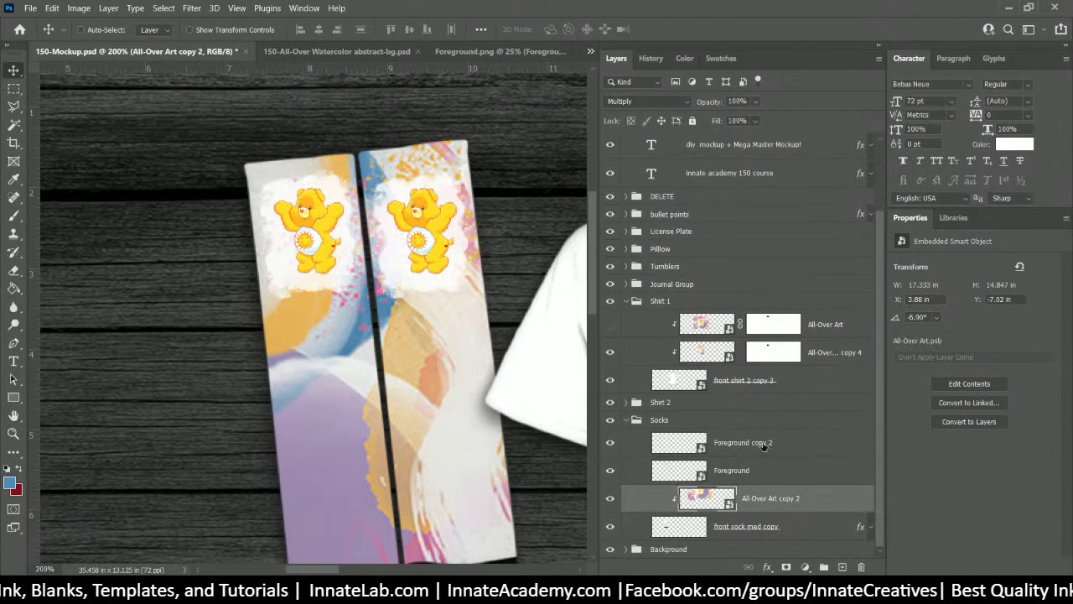
Step: Rename the Socks group's Foreground copy 2 layer as Foreground
{"action": "double_click", "coordinate": [742, 442]}
{"action": "left_click", "coordinate": [751, 442]}
{"action": "left_click_drag", "start_coordinate": [751, 442], "coordinate": [845, 450]}
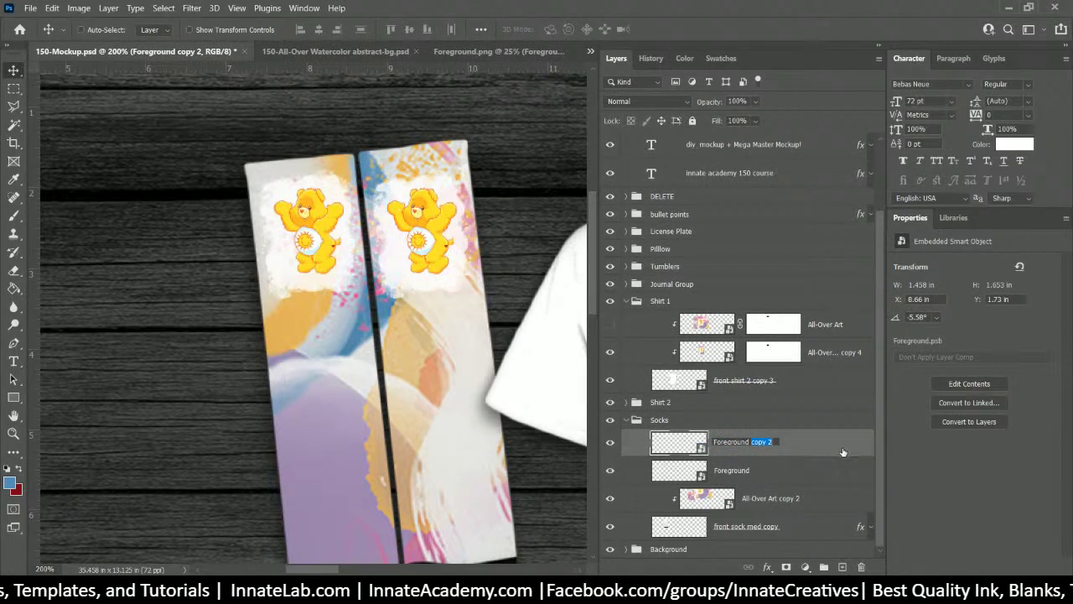
{"action": "key", "text": "BackSpace"}
{"action": "key", "text": "Return"}
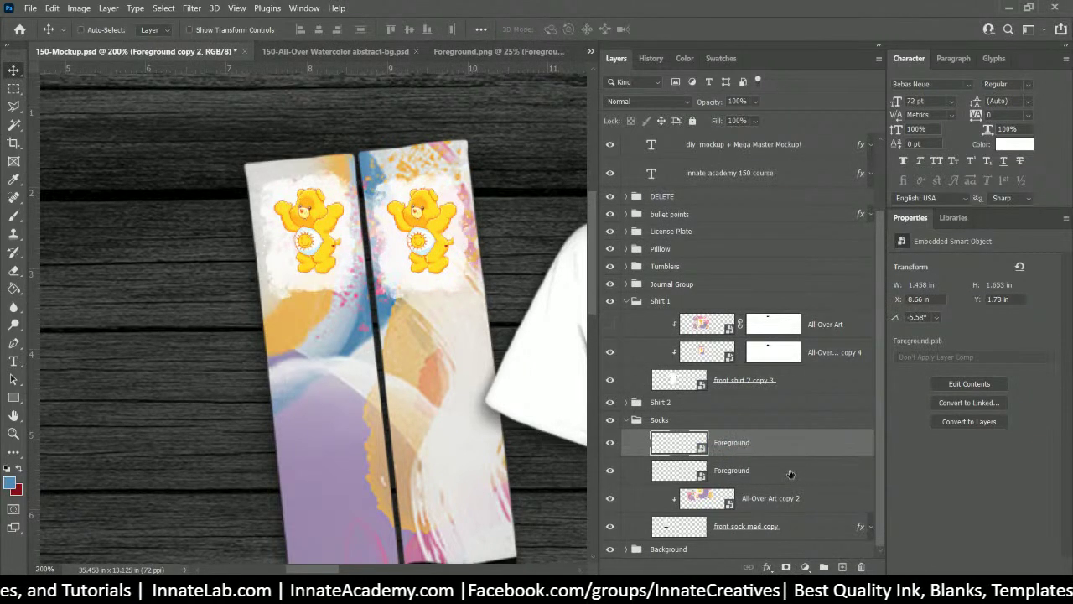
Step: Clip both Foreground bear layers to the front sock layer, keeping them above All-Over Art copy 2
{"action": "left_click", "coordinate": [769, 470]}
{"action": "left_click", "coordinate": [764, 452]}
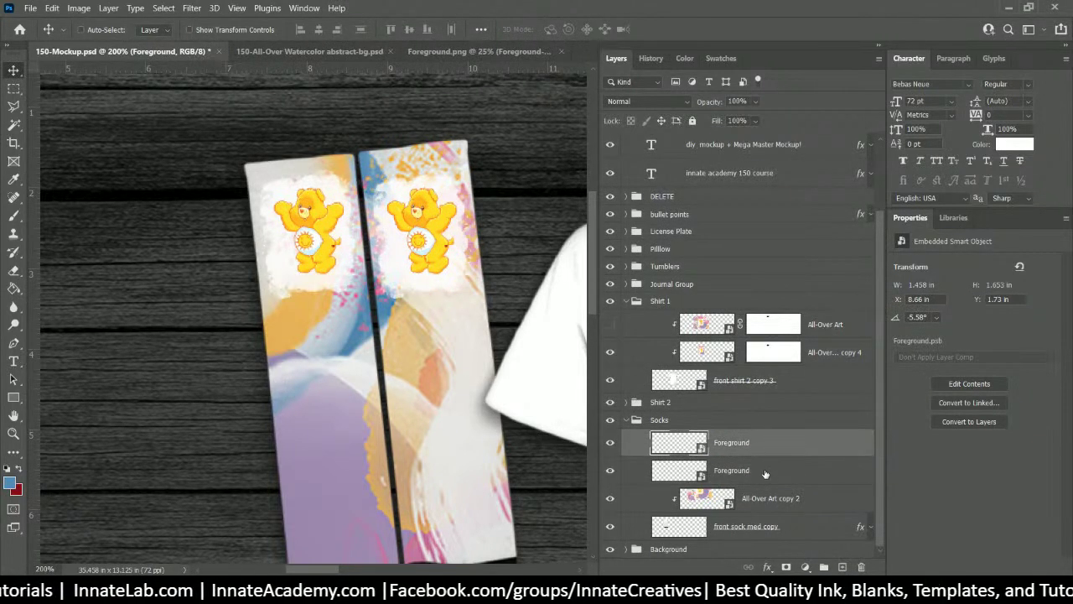
{"action": "left_click", "coordinate": [765, 475], "text": "shift"}
{"action": "left_click_drag", "start_coordinate": [765, 475], "coordinate": [768, 513]}
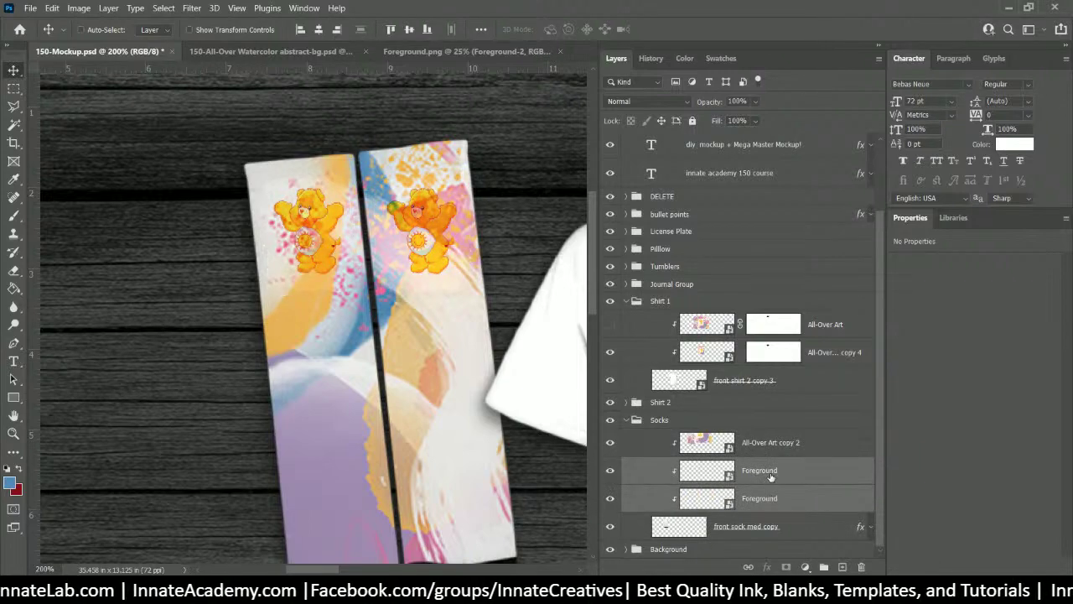
{"action": "left_click_drag", "start_coordinate": [771, 475], "coordinate": [772, 442]}
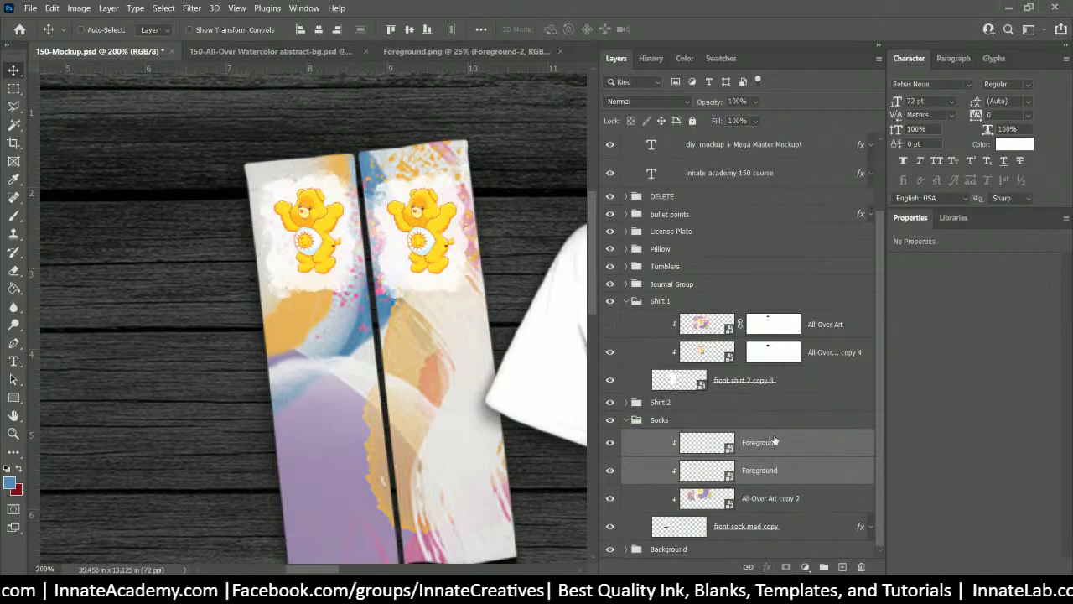
Step: Nudge the right sock's Foreground bear up to a Y position of about 1.55 in
{"action": "key", "text": "ctrl+minus"}
{"action": "key", "text": "ctrl+minus"}
{"action": "key", "text": "ctrl+minus"}
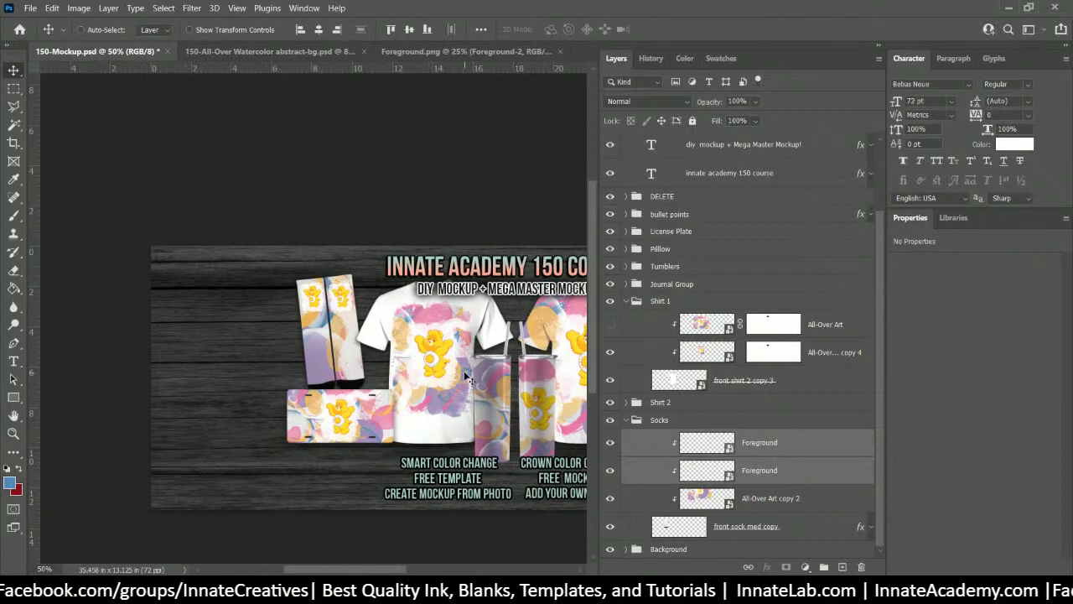
{"action": "scroll", "coordinate": [477, 369], "scroll_direction": "right", "scroll_amount": 3}
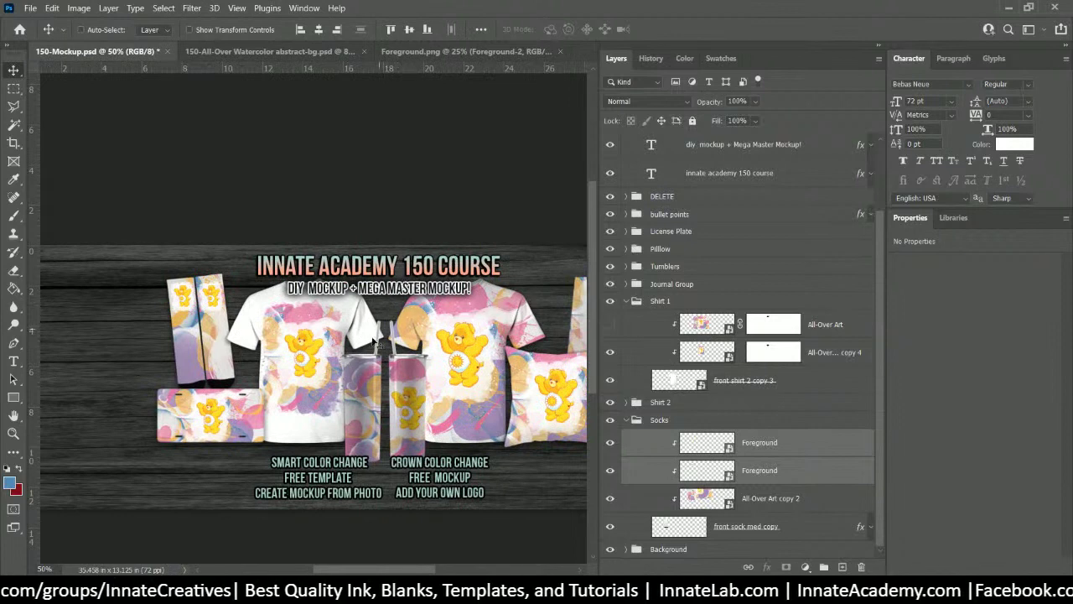
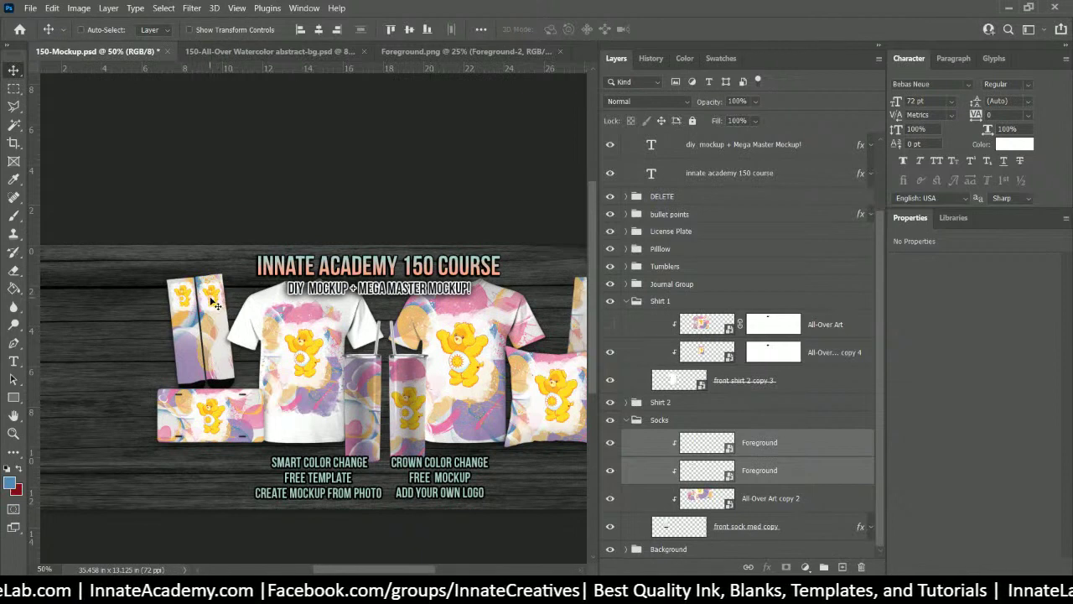
{"action": "key", "text": "ctrl+plus"}
{"action": "key", "text": "ctrl+plus"}
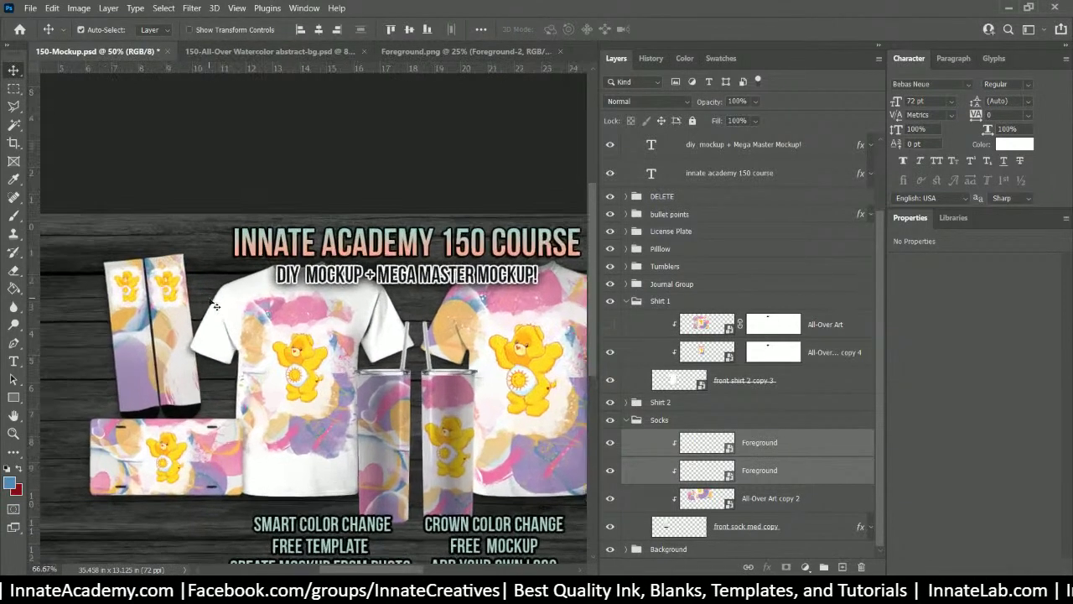
{"action": "left_click_drag", "start_coordinate": [170, 264], "coordinate": [365, 282]}
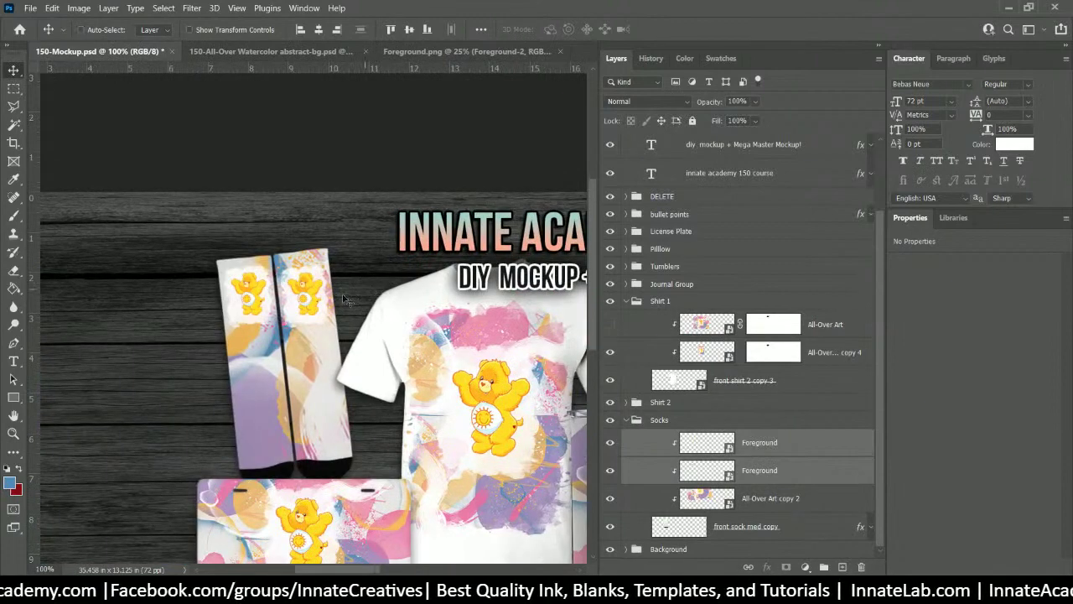
{"action": "right_click", "coordinate": [310, 307]}
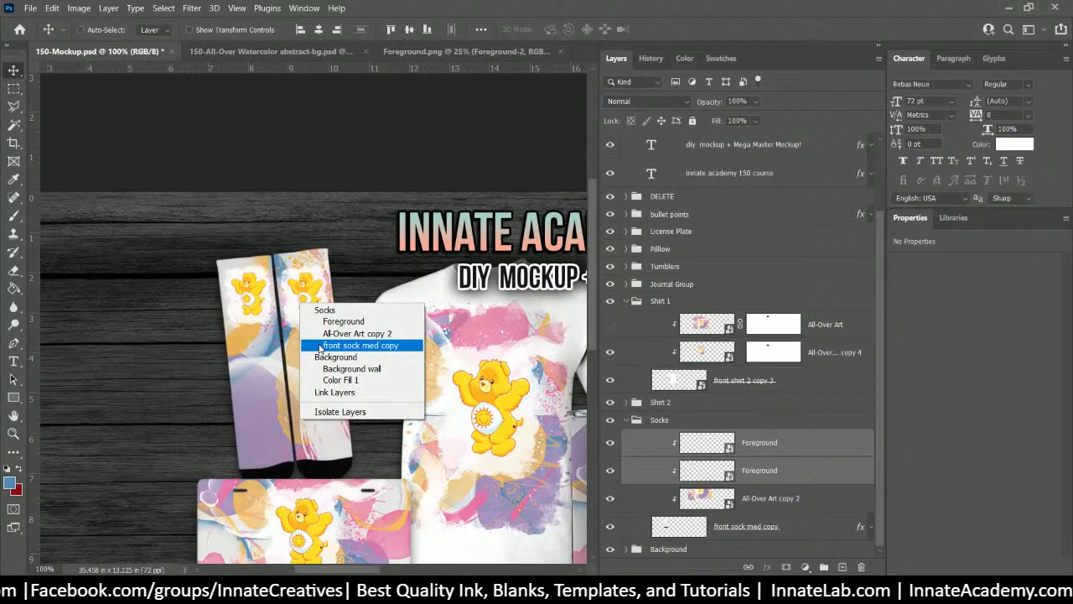
{"action": "left_click", "coordinate": [331, 322]}
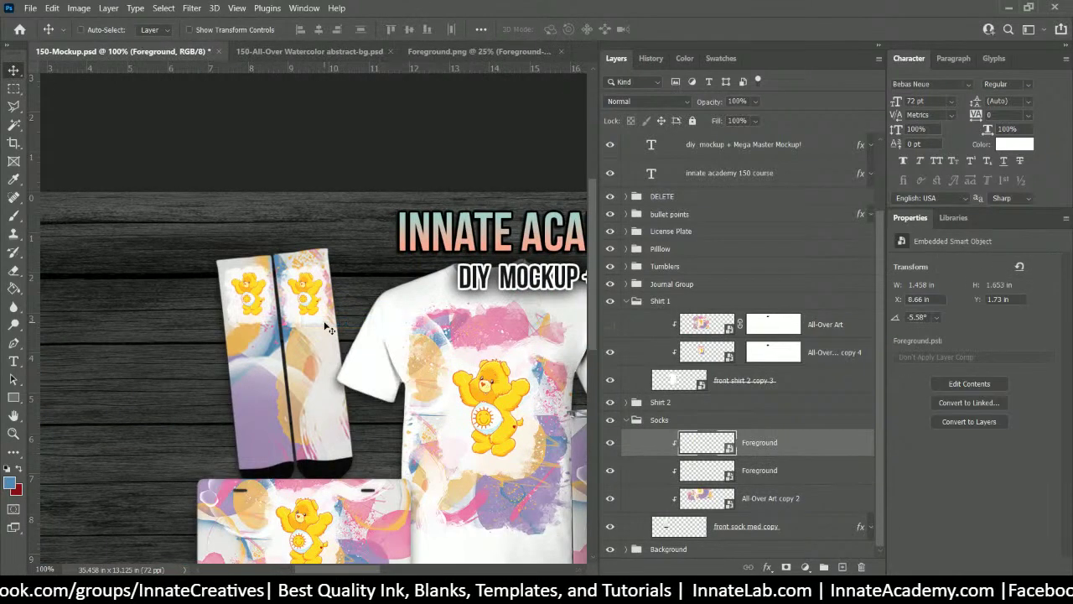
{"action": "key", "text": "Up"}
{"action": "key", "text": "Up"}
{"action": "key", "text": "Up"}
{"action": "key", "text": "Up"}
{"action": "key", "text": "Up"}
{"action": "key", "text": "Up"}
{"action": "key", "text": "Up"}
{"action": "key", "text": "Up"}
{"action": "key", "text": "Up"}
{"action": "key", "text": "Up"}
{"action": "key", "text": "Up"}
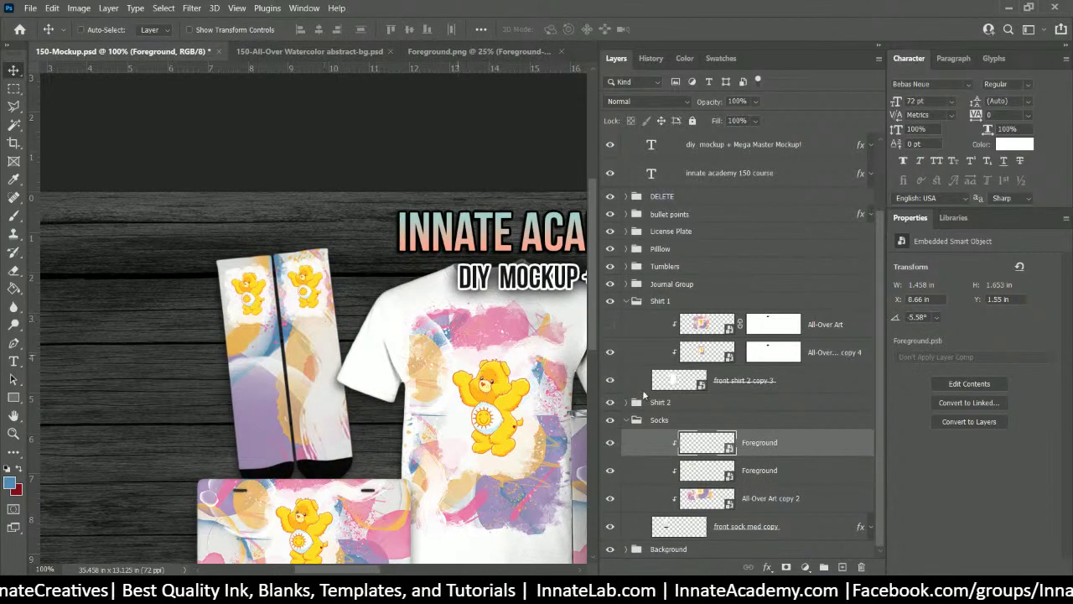
Step: Fit the whole mockup in view and save 150-Mockup.psd
{"action": "key", "text": "ctrl+minus"}
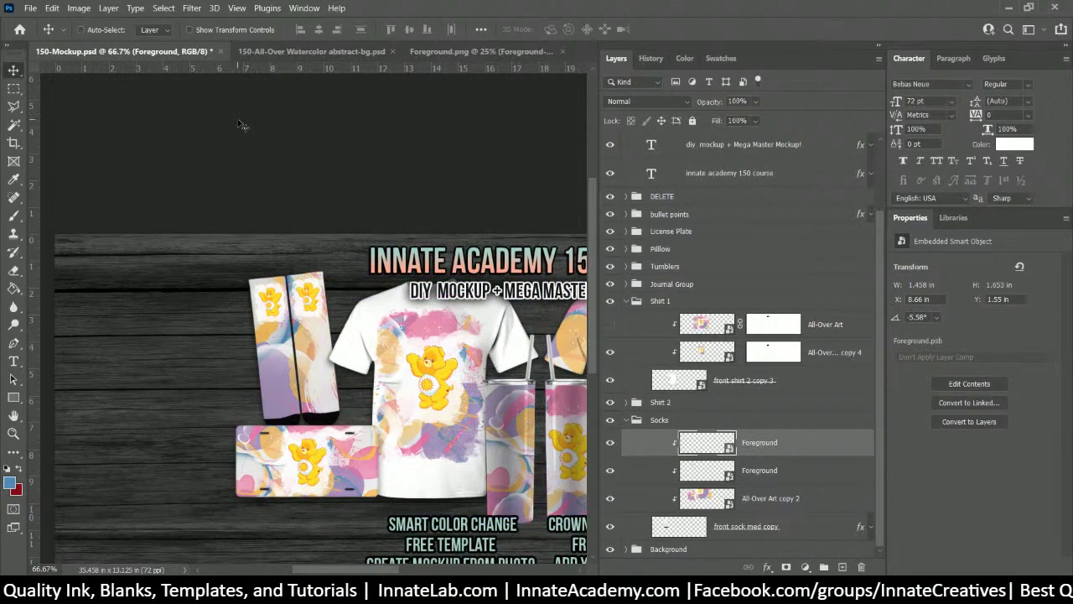
{"action": "key", "text": "ctrl+0"}
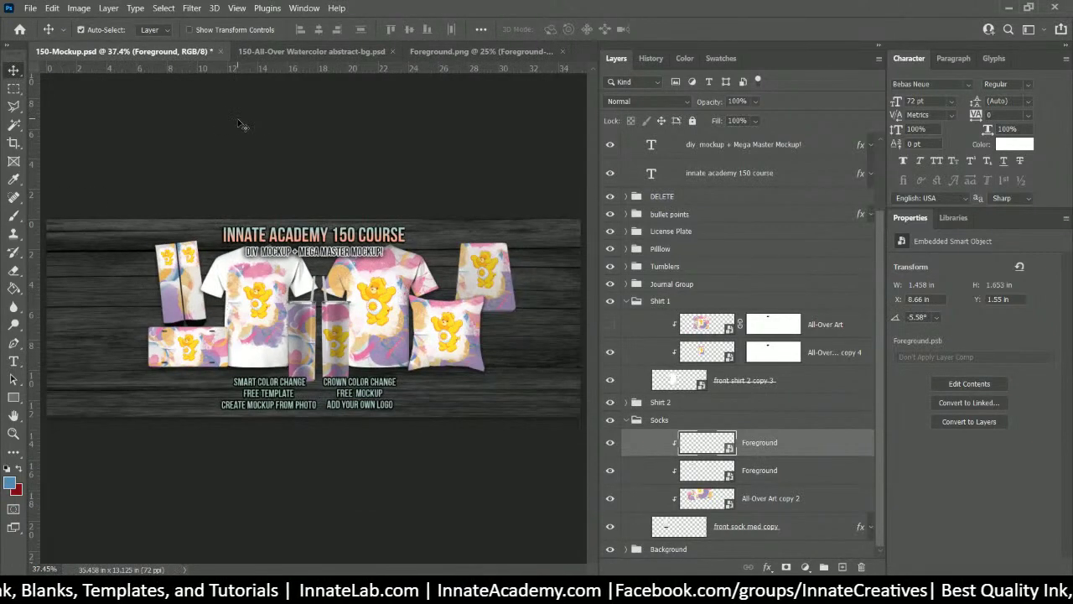
{"action": "key", "text": "ctrl+s"}
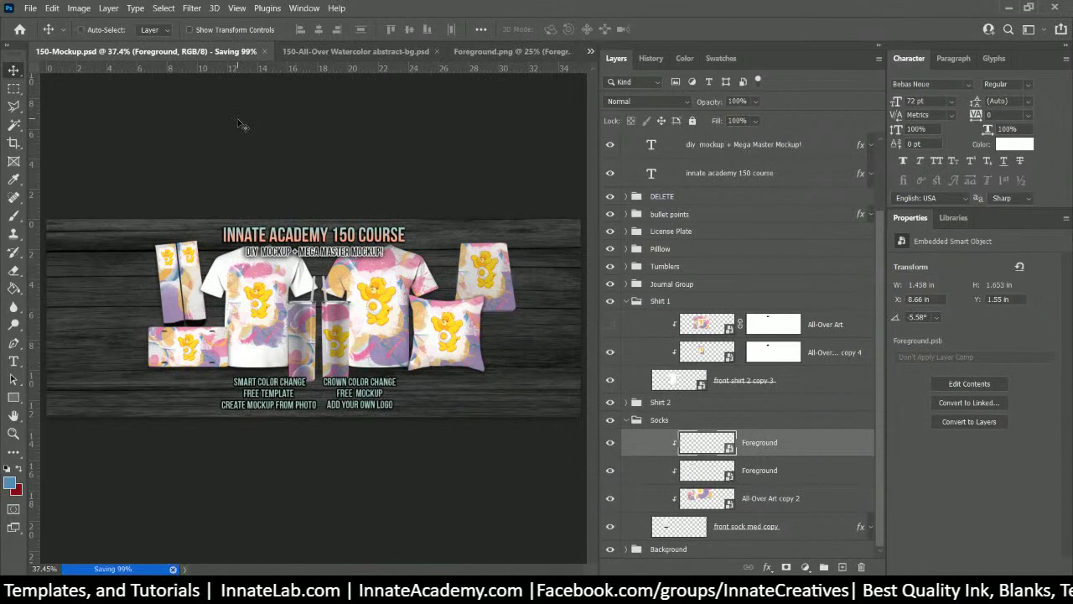
{"action": "scroll", "coordinate": [719, 182], "scroll_direction": "up", "scroll_amount": 2}
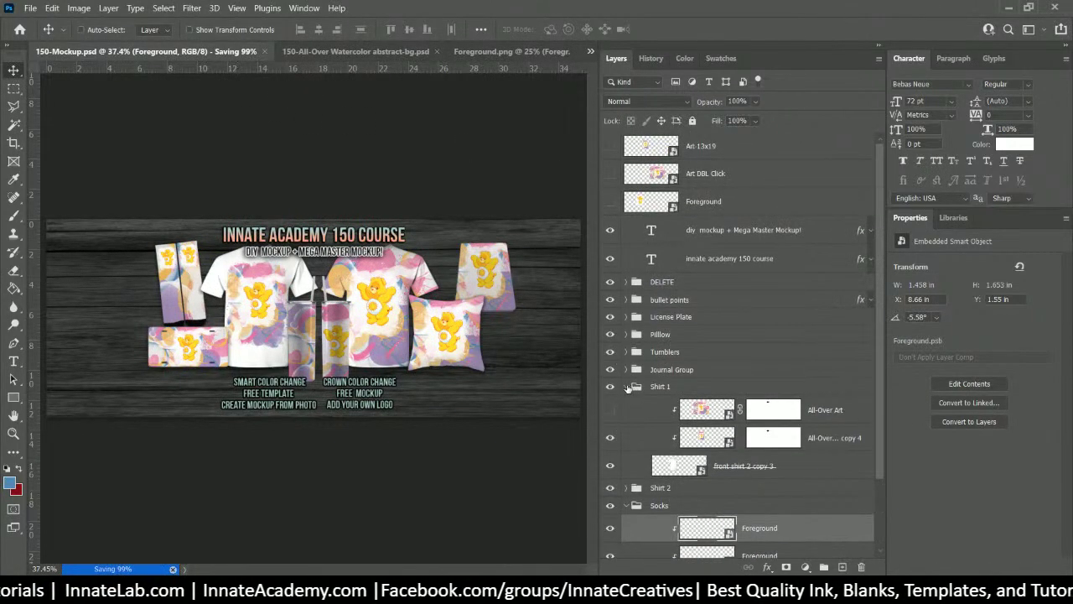
Step: Collapse the Shirt 1 and Socks layer groups and select the Art-13x19 master layer
{"action": "left_click", "coordinate": [627, 387]}
{"action": "left_click", "coordinate": [626, 421]}
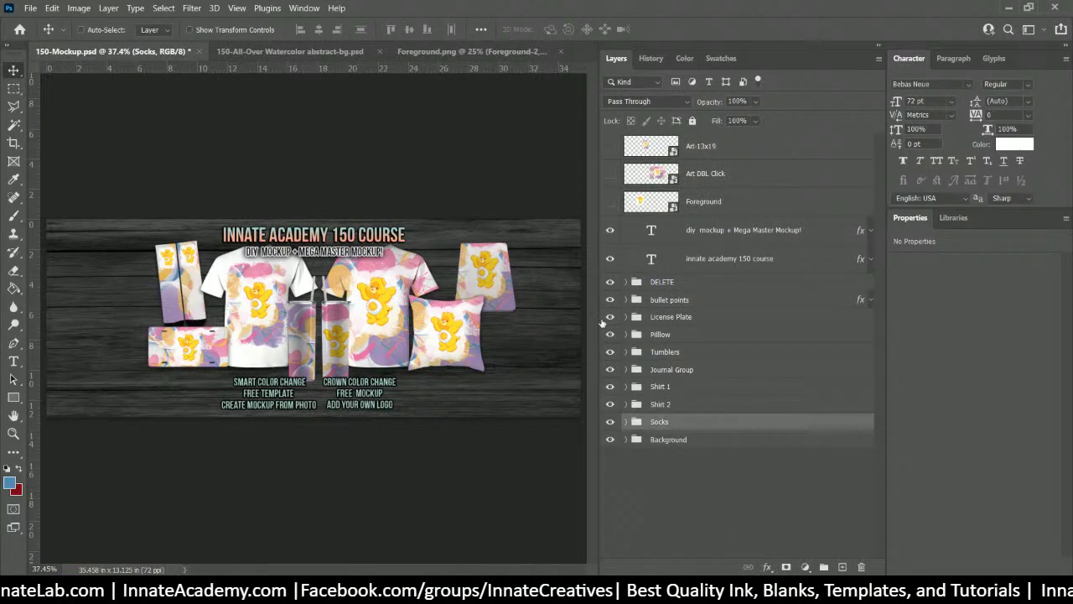
{"action": "left_click", "coordinate": [753, 151]}
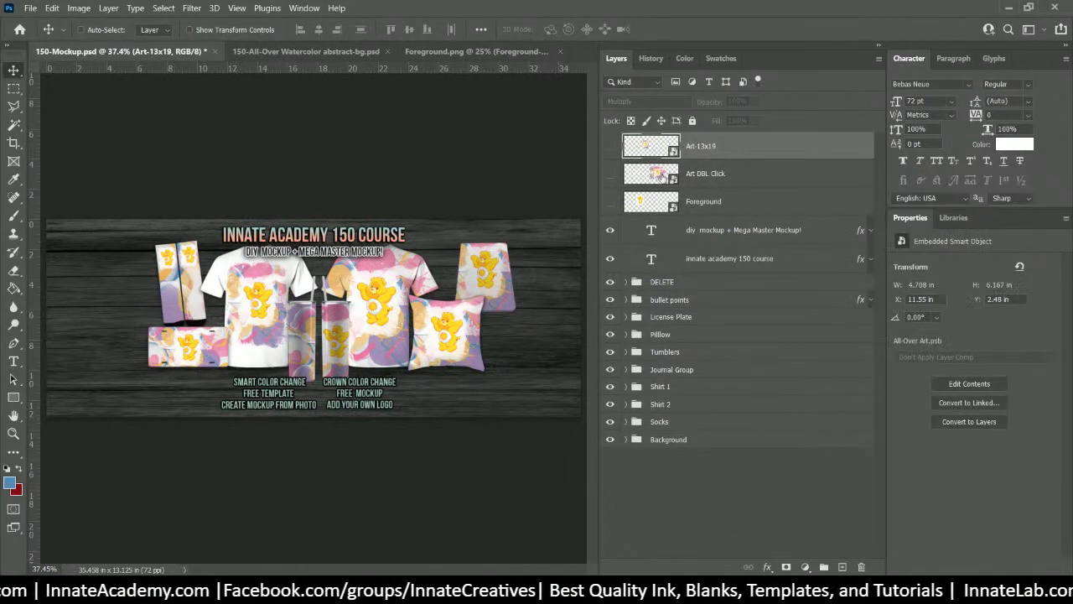
Step: Hide the Art-2 layer inside the Art DBL Click smart object, then save and close its contents
{"action": "left_click", "coordinate": [660, 176]}
{"action": "double_click", "coordinate": [661, 177]}
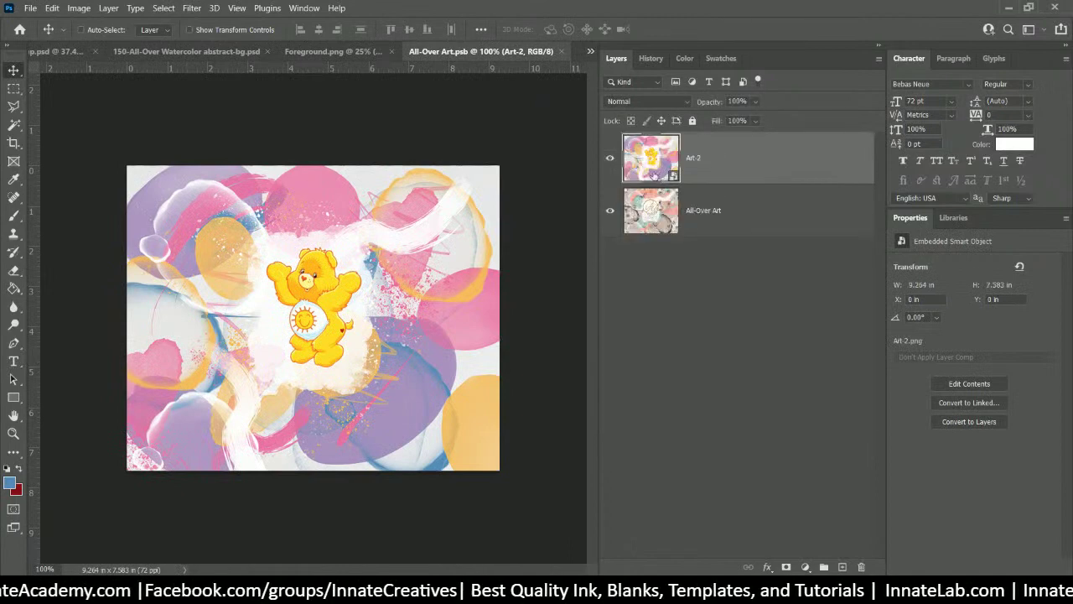
{"action": "left_click", "coordinate": [609, 161]}
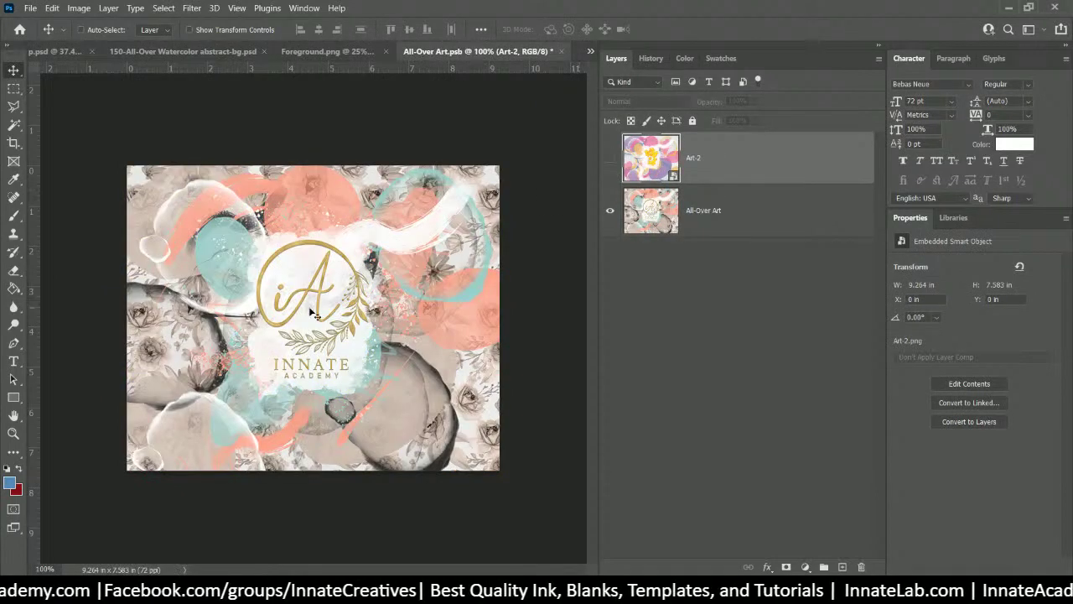
{"action": "left_click", "coordinate": [563, 51]}
{"action": "left_click", "coordinate": [501, 232]}
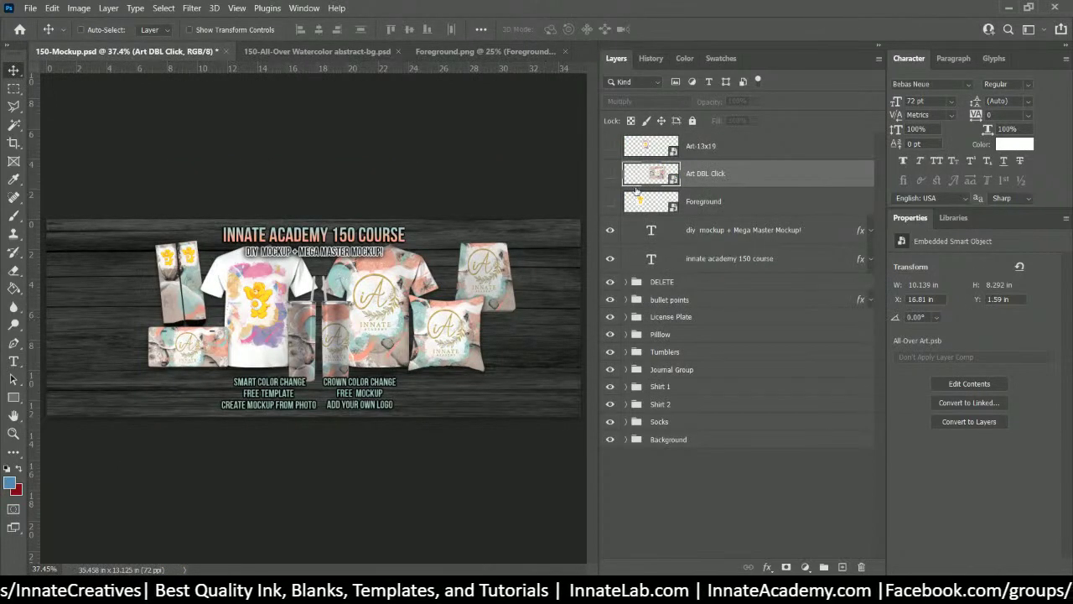
Step: Inside the Art-13x19 smart object, hide Art-2-13x19 and show the Art-13x19 layer, then save and close it
{"action": "double_click", "coordinate": [646, 149]}
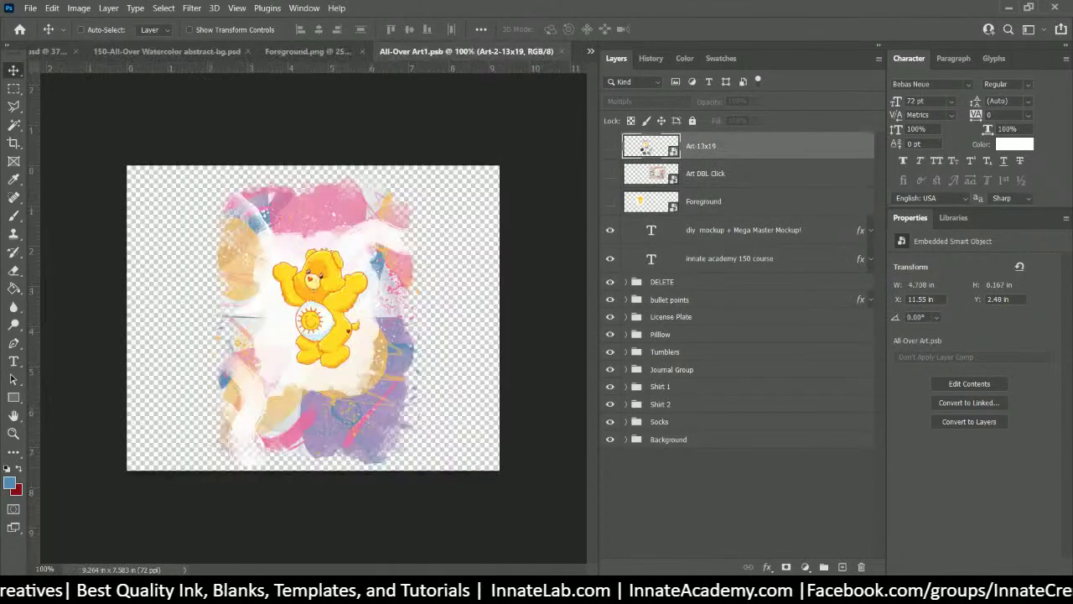
{"action": "left_click", "coordinate": [610, 158]}
{"action": "left_click", "coordinate": [611, 211]}
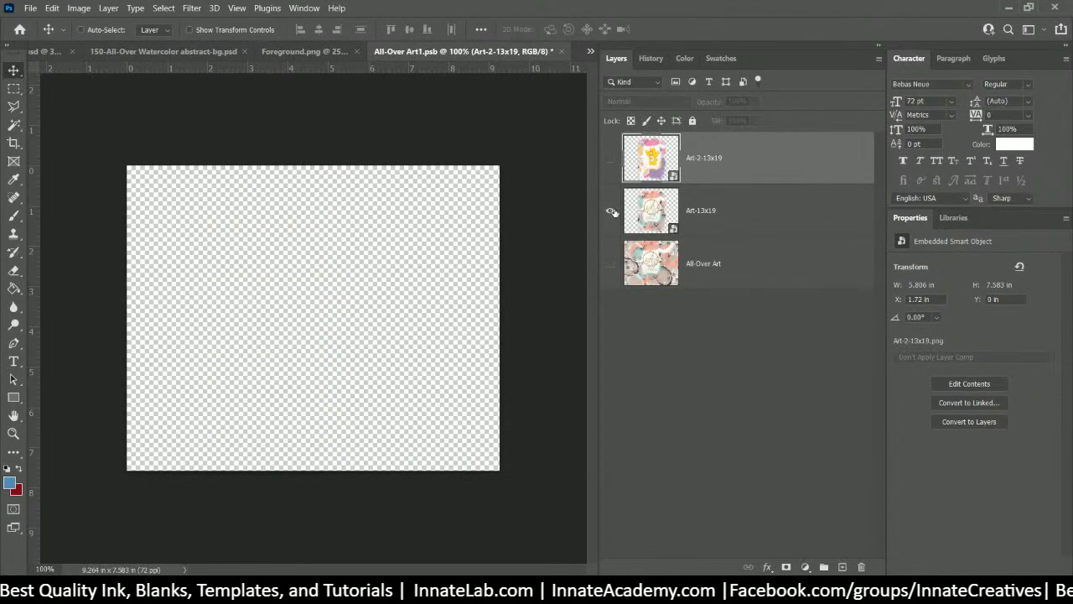
{"action": "left_click", "coordinate": [566, 51]}
{"action": "left_click", "coordinate": [506, 229]}
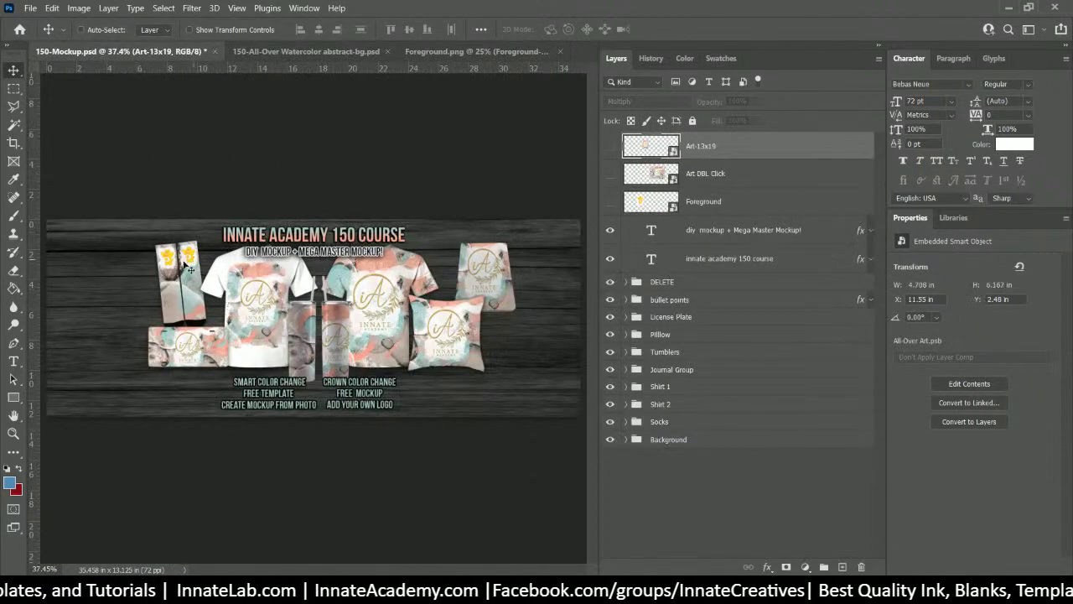
Step: Inside the Foreground master smart object, show the gold logo layer and hide the bear layer, then save and close it
{"action": "left_click", "coordinate": [637, 199]}
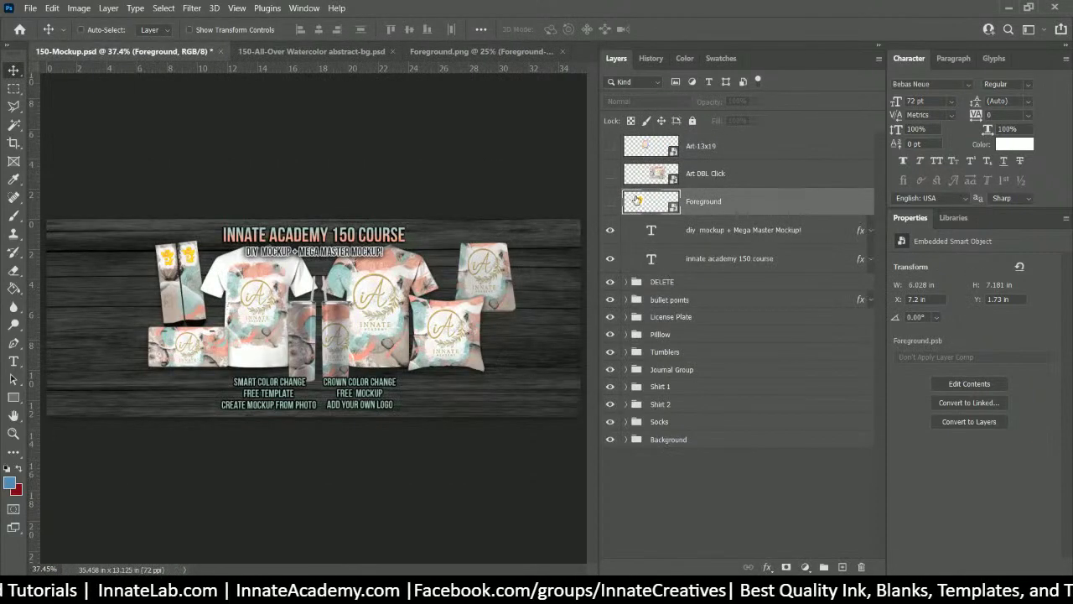
{"action": "double_click", "coordinate": [642, 201]}
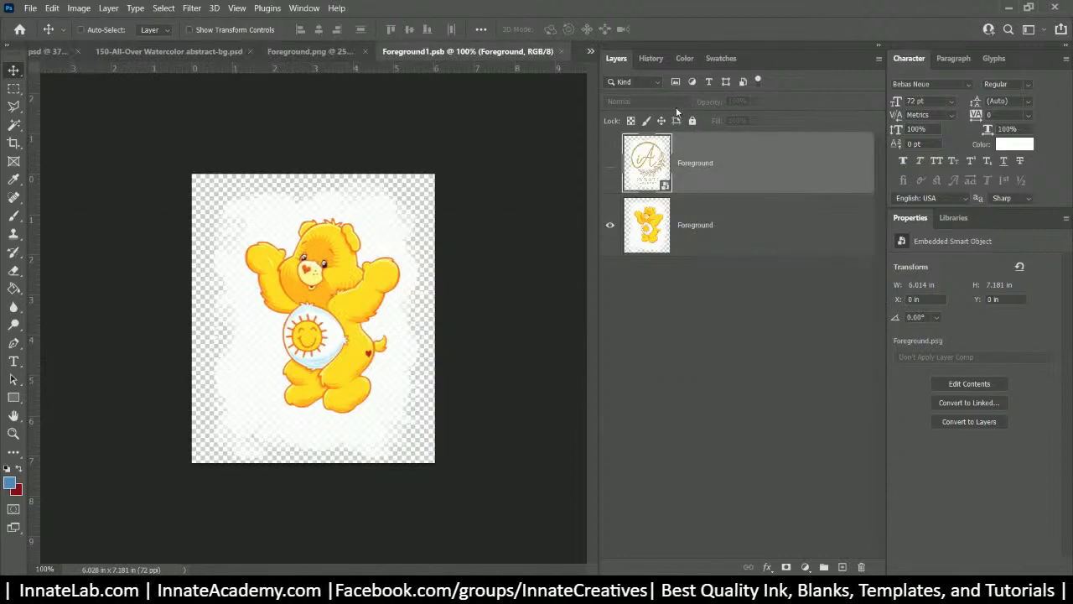
{"action": "left_click", "coordinate": [610, 162]}
{"action": "left_click", "coordinate": [610, 225]}
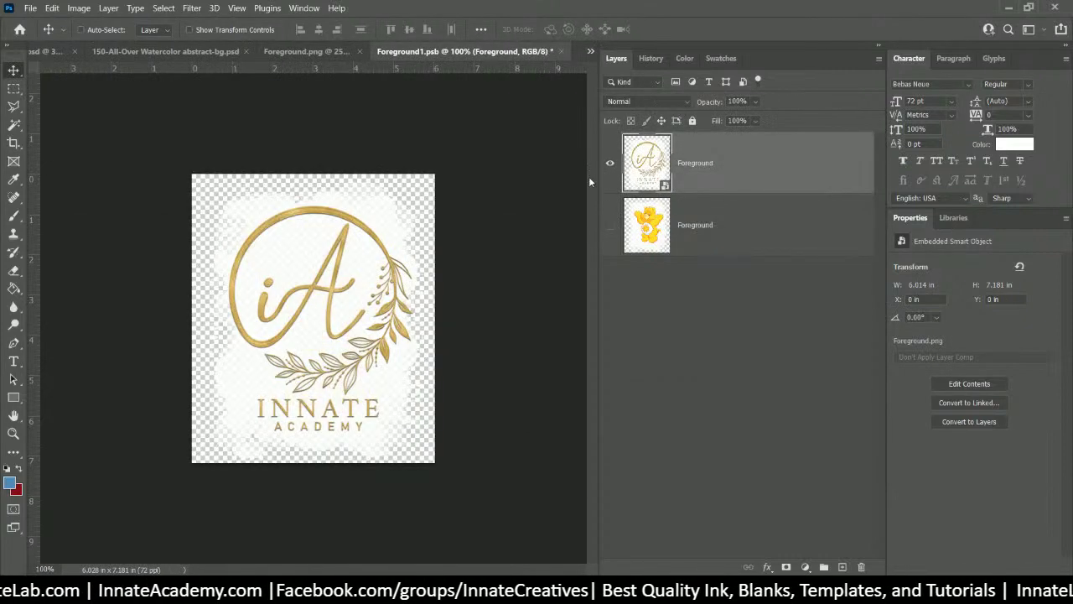
{"action": "left_click", "coordinate": [561, 51]}
{"action": "left_click", "coordinate": [503, 230]}
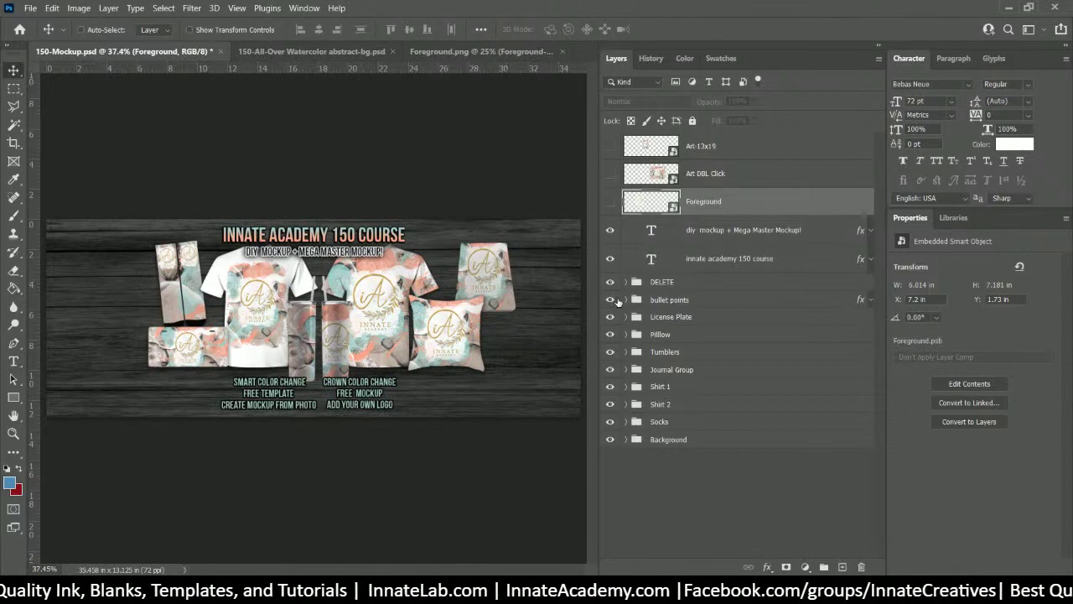
Step: Preview the 150-All-Over Watercolor abstract-bg.psd design with and without its Foreground group, then return to the mockup
{"action": "left_click", "coordinate": [687, 285]}
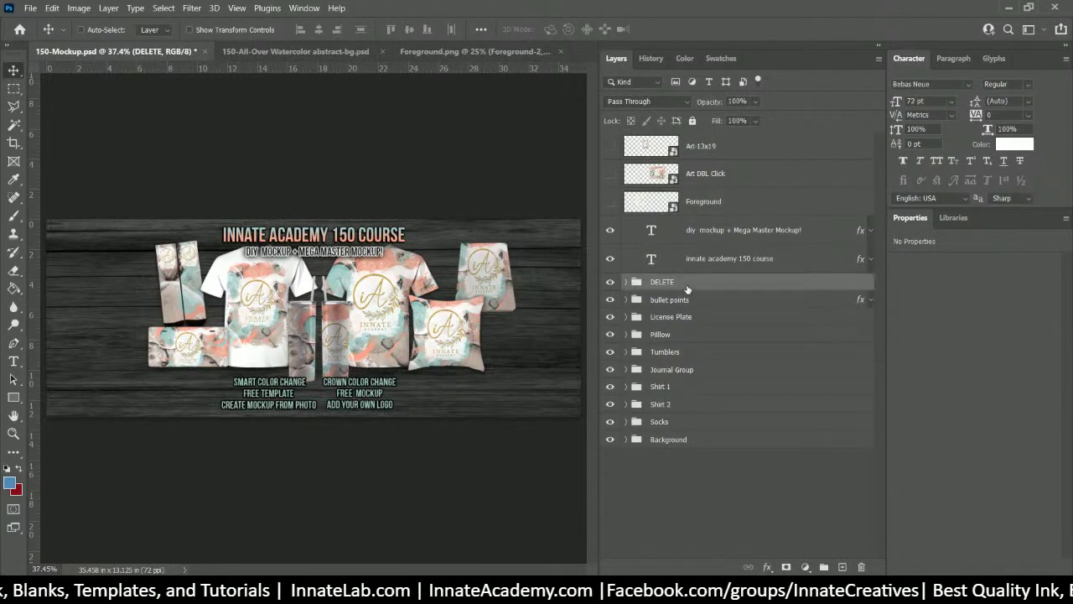
{"action": "left_click", "coordinate": [295, 51]}
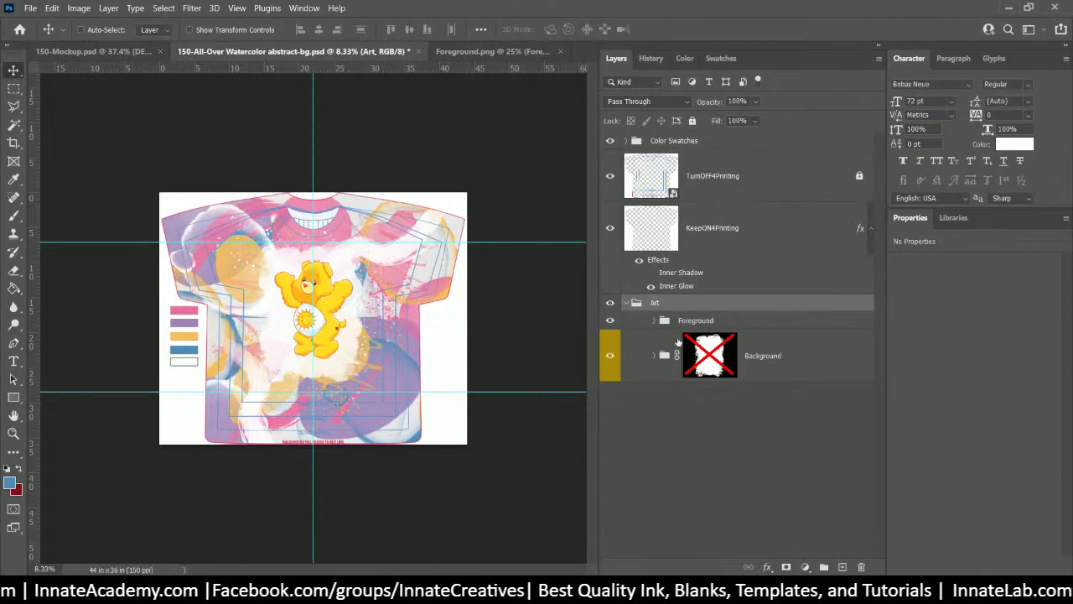
{"action": "left_click", "coordinate": [688, 327]}
{"action": "left_click", "coordinate": [611, 321]}
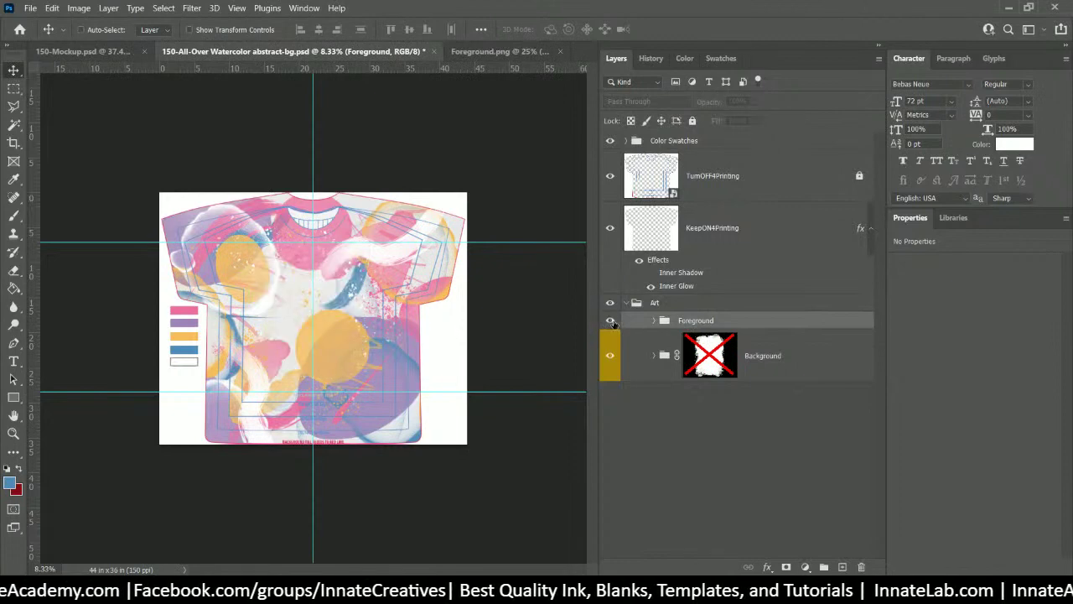
{"action": "left_click", "coordinate": [611, 322]}
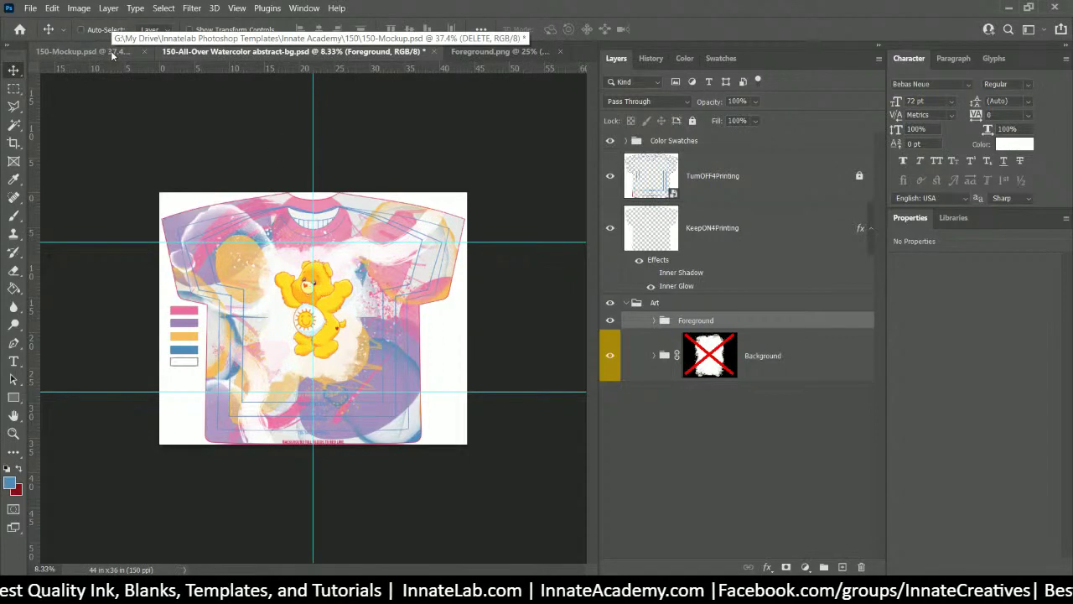
{"action": "left_click", "coordinate": [84, 51]}
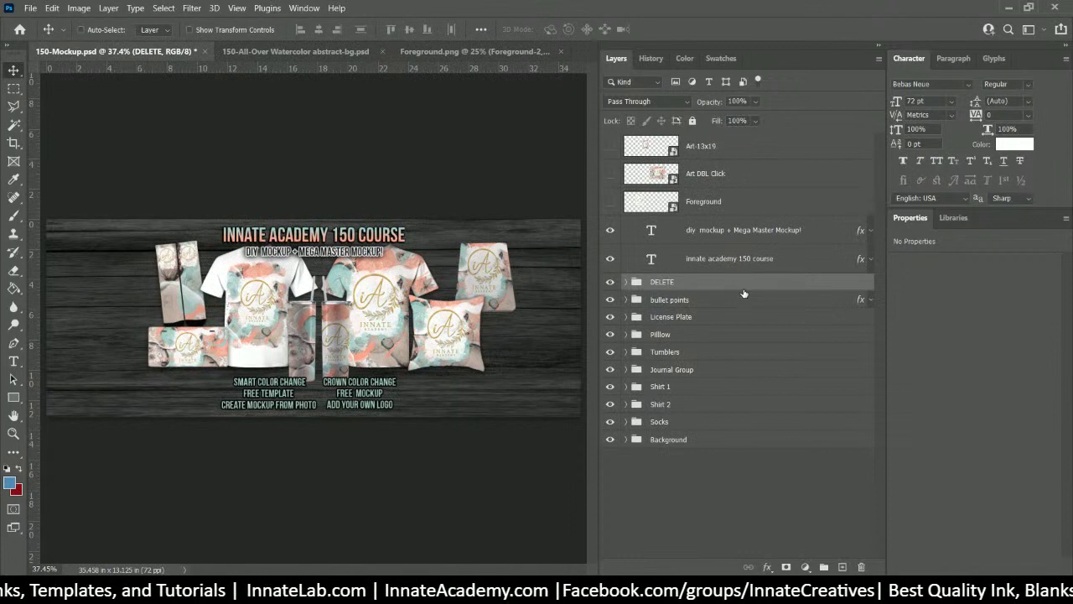
Step: Close Foreground.png without saving its changes
{"action": "left_click", "coordinate": [411, 52]}
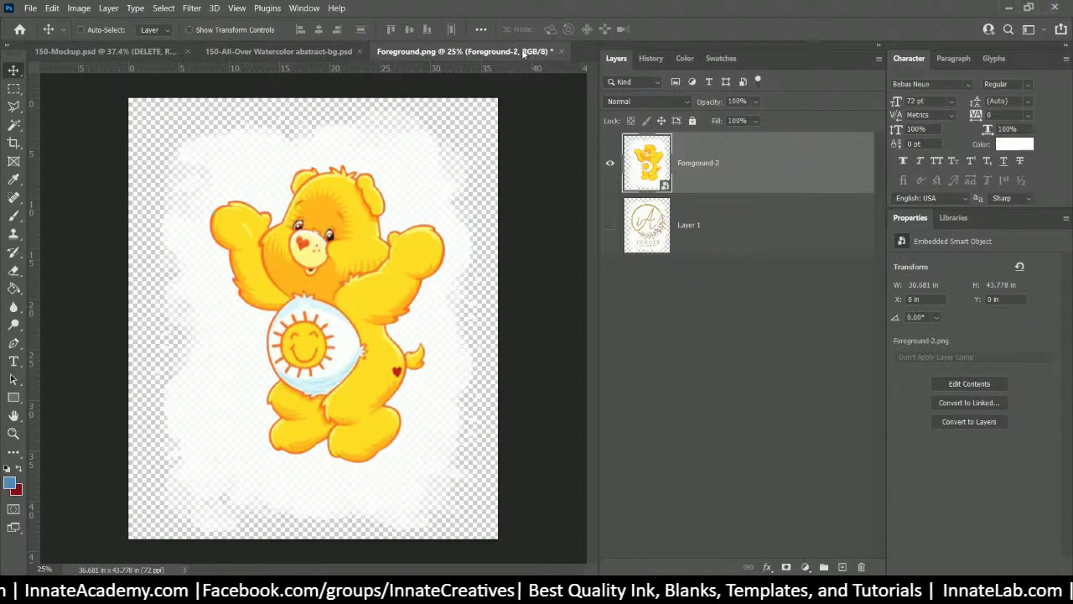
{"action": "left_click", "coordinate": [561, 52]}
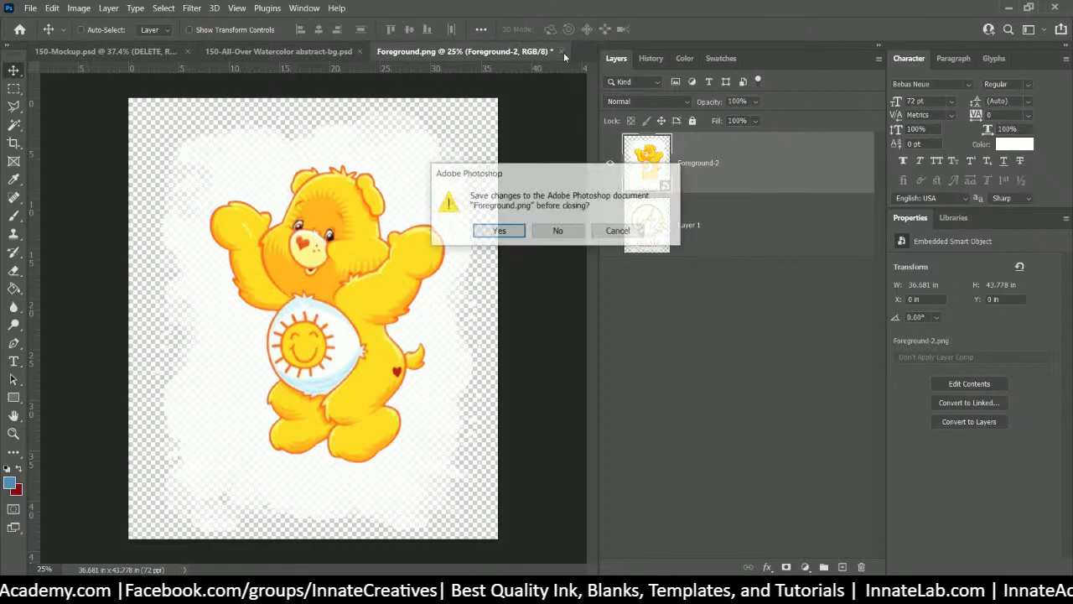
{"action": "left_click", "coordinate": [581, 238]}
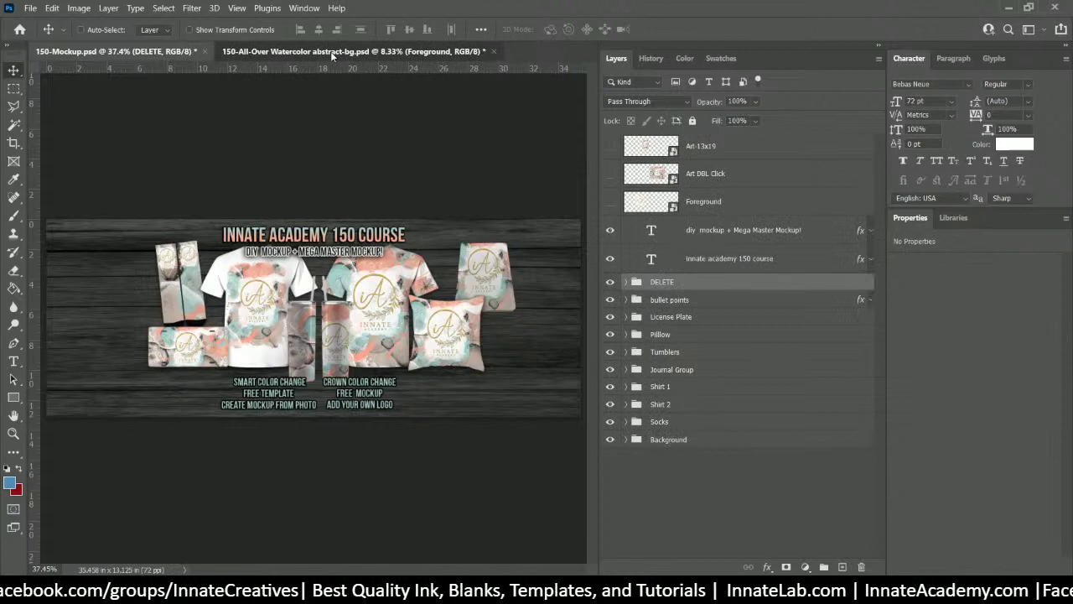
Step: In 150-All-Over Watercolor abstract-bg.psd, swap the bear for the gold glitter logo inside the Foreground group's Logo smart object and save it
{"action": "left_click", "coordinate": [331, 52]}
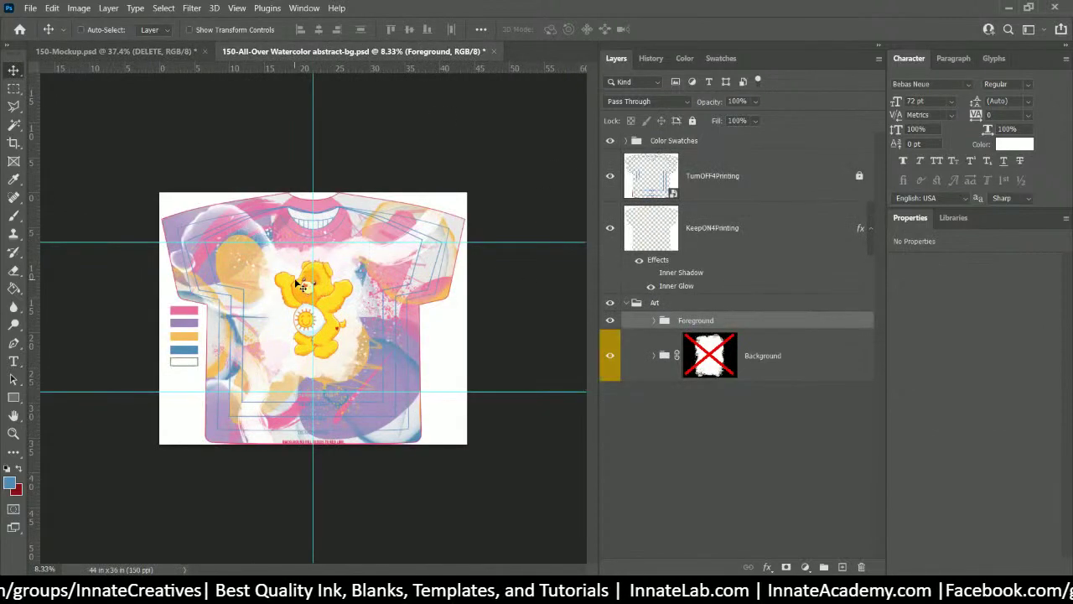
{"action": "scroll", "coordinate": [300, 285], "scroll_direction": "up", "scroll_amount": 2}
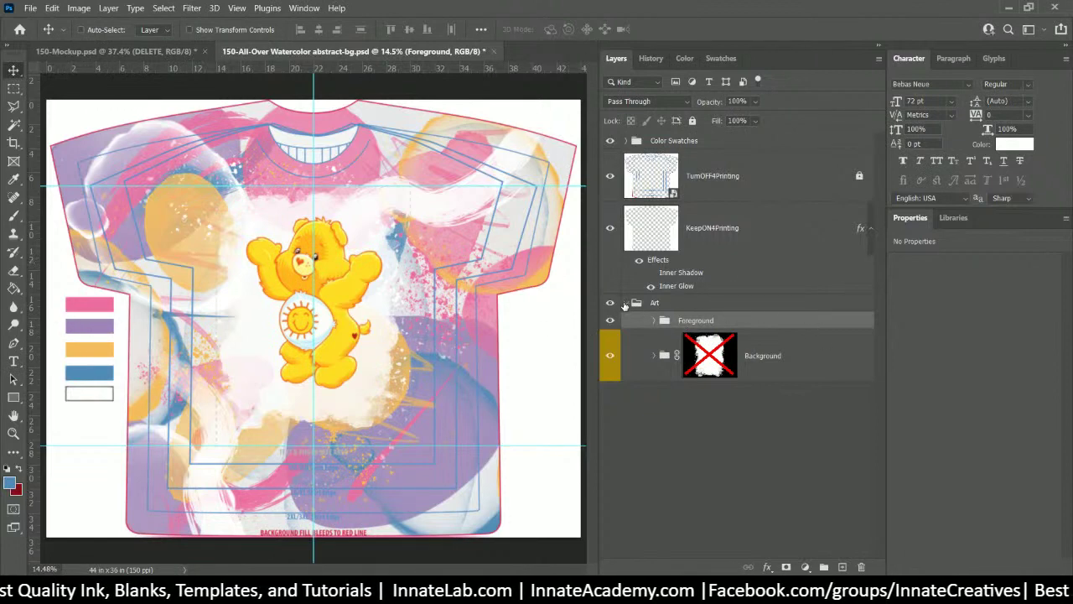
{"action": "left_click", "coordinate": [655, 321]}
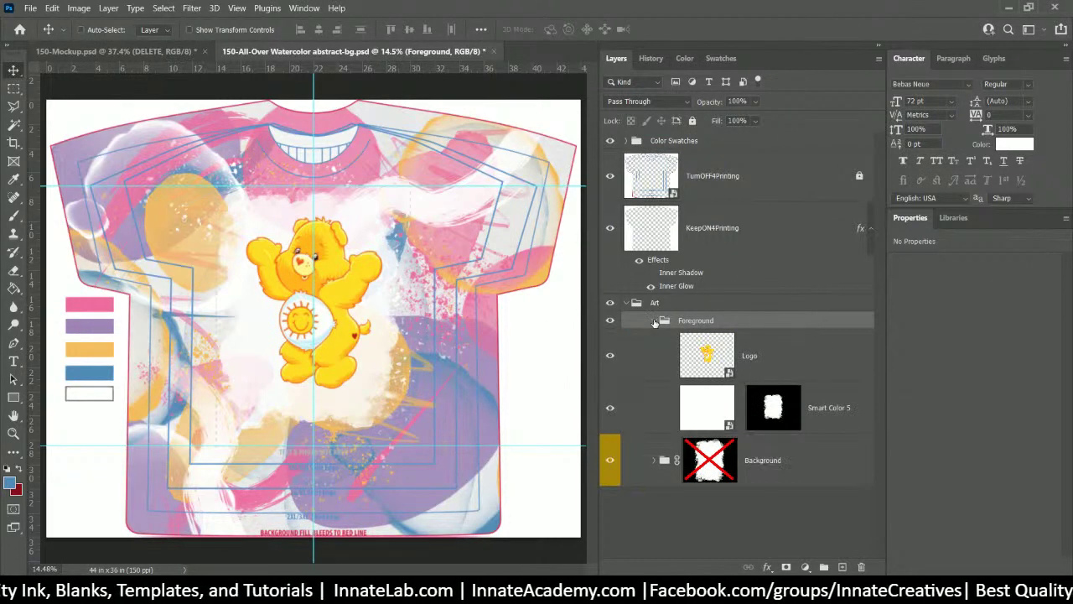
{"action": "left_click", "coordinate": [744, 367]}
{"action": "double_click", "coordinate": [705, 351]}
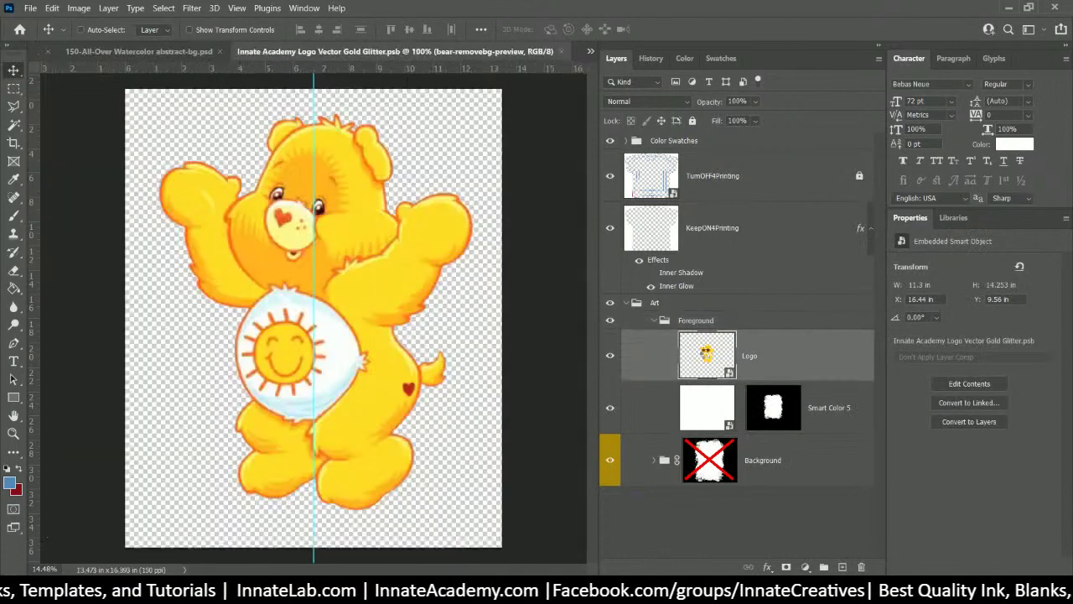
{"action": "left_click", "coordinate": [610, 163]}
{"action": "left_click", "coordinate": [611, 224]}
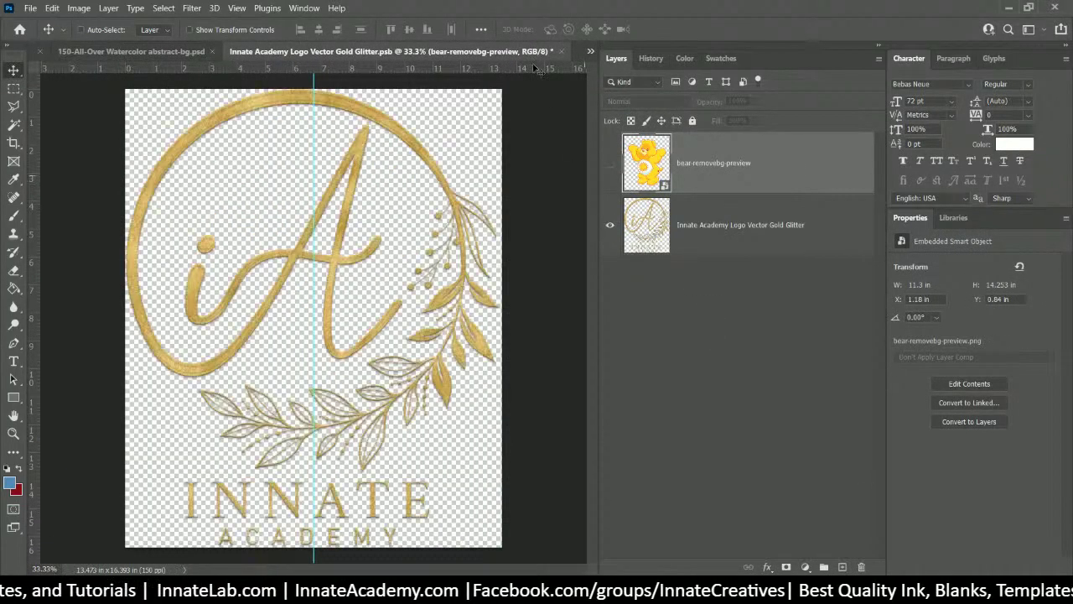
{"action": "left_click", "coordinate": [559, 52]}
{"action": "left_click", "coordinate": [505, 231]}
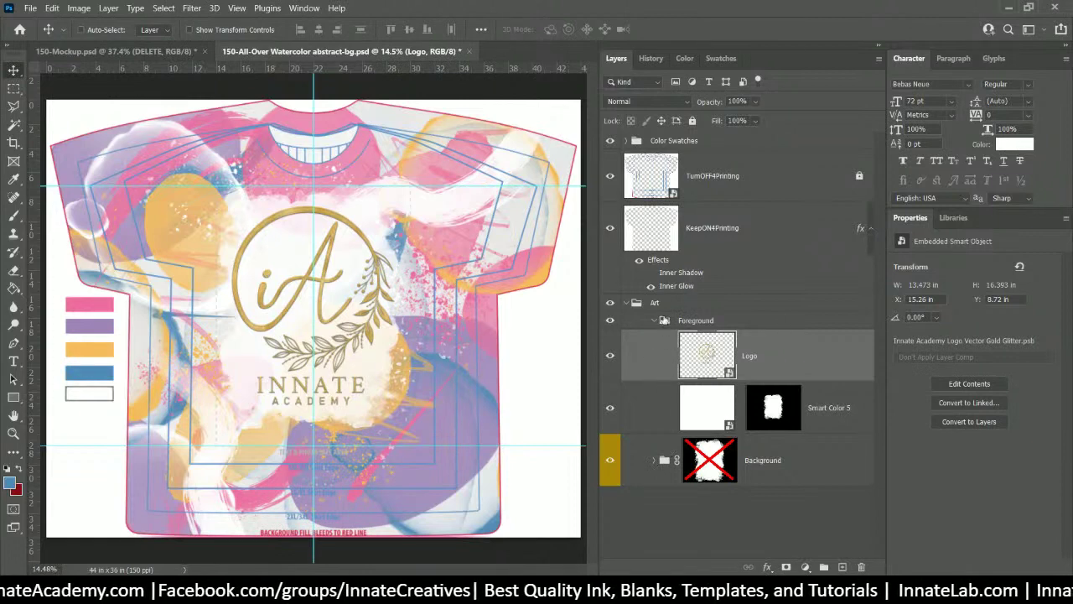
Step: Restore the coral swatch by hiding Smart Color 1 copy inside the Smart Color 1 smart object, and save it
{"action": "left_click", "coordinate": [626, 142]}
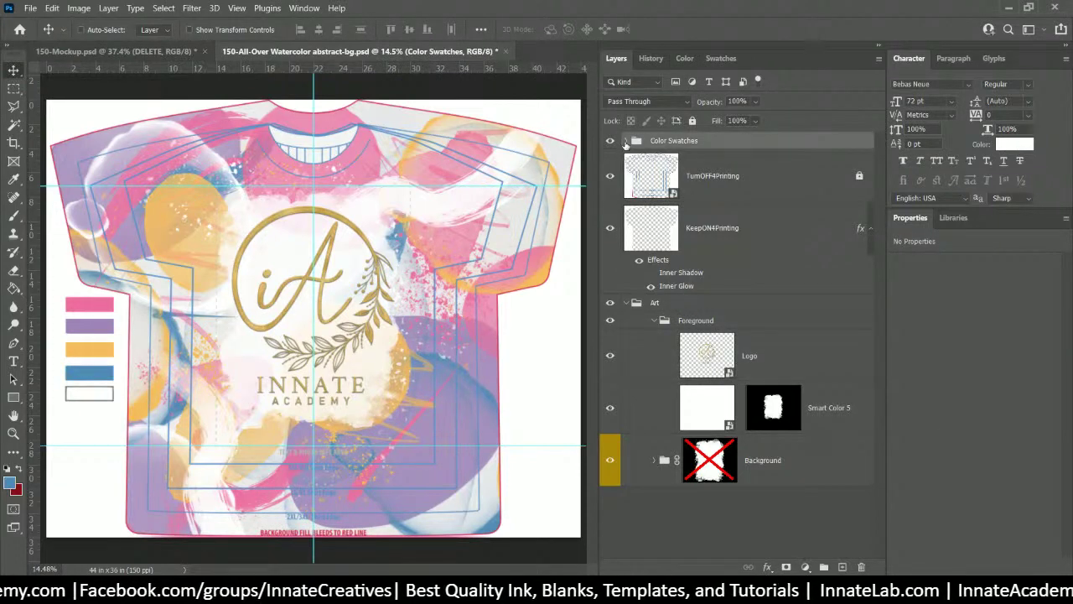
{"action": "left_click", "coordinate": [626, 142]}
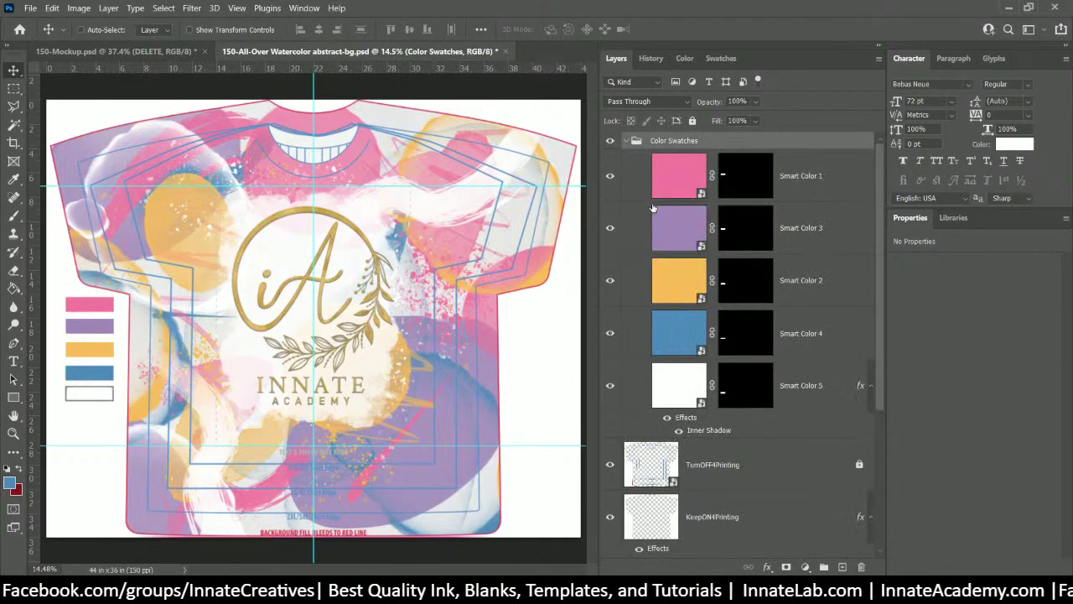
{"action": "double_click", "coordinate": [680, 177]}
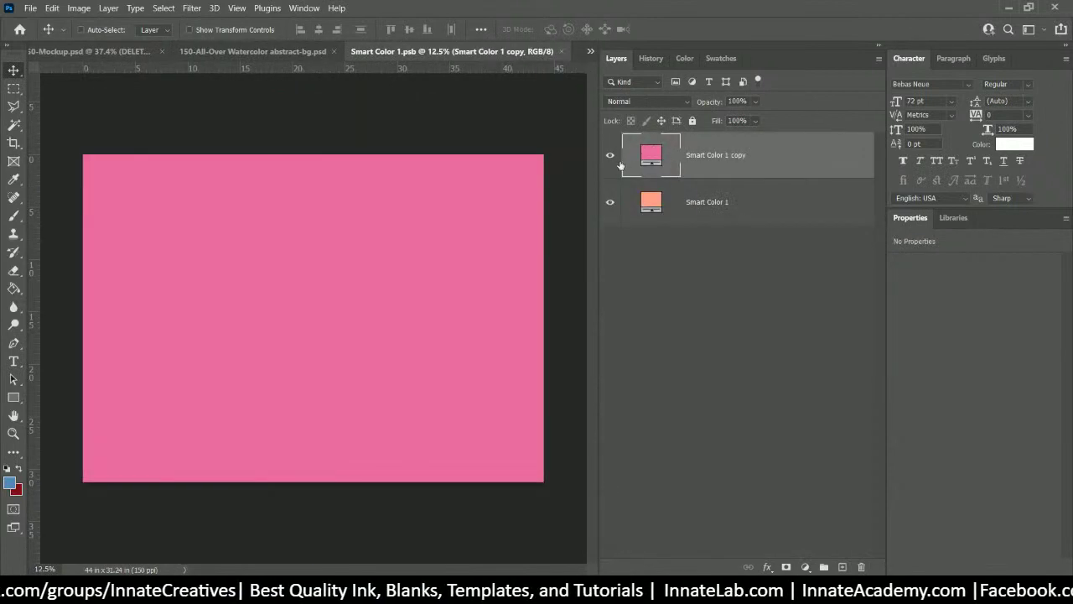
{"action": "left_click", "coordinate": [610, 154]}
{"action": "left_click", "coordinate": [564, 50]}
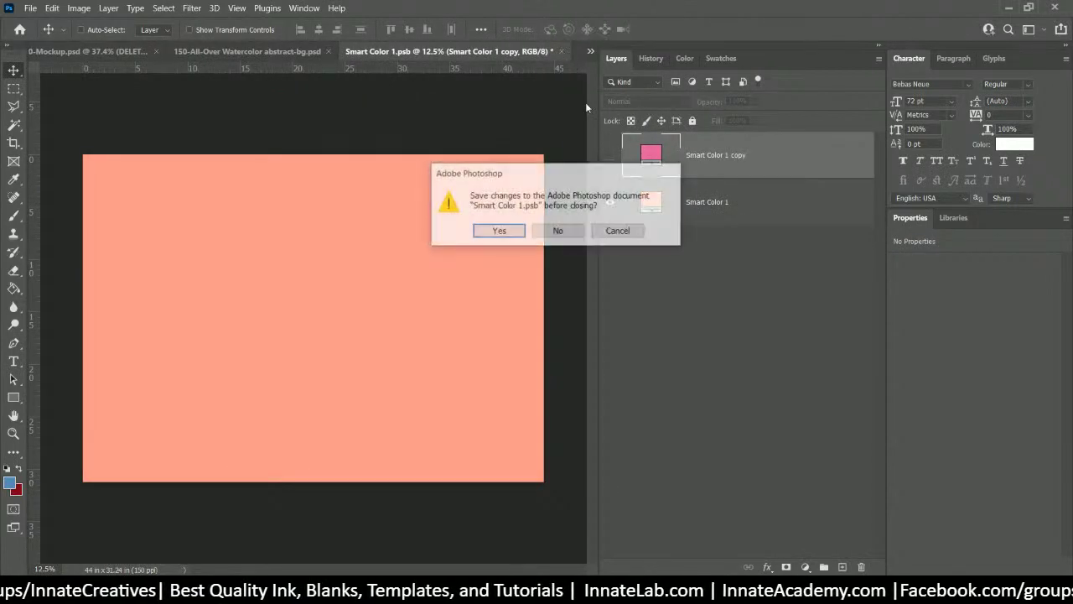
{"action": "left_click", "coordinate": [523, 231]}
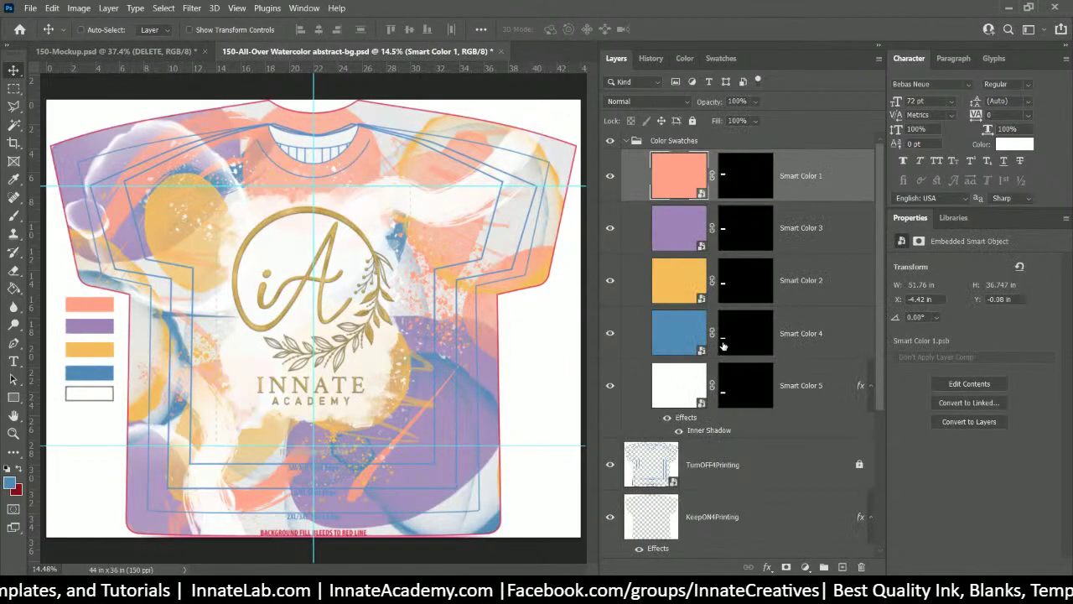
Step: Restore the beige swatch by hiding Smart Color 3 copy inside the Smart Color 3 smart object, and save it
{"action": "double_click", "coordinate": [680, 235]}
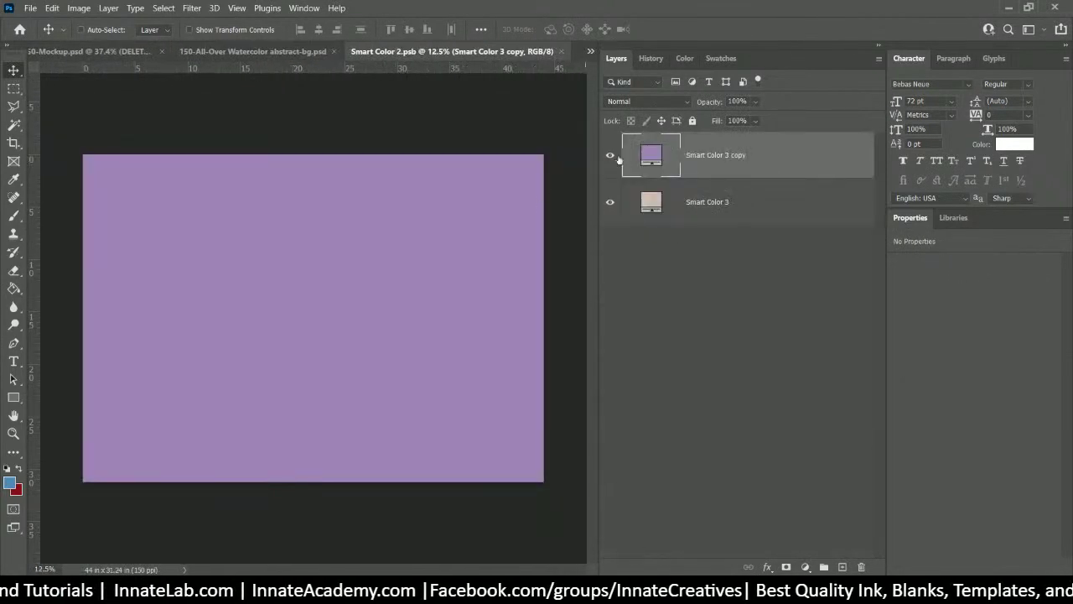
{"action": "left_click", "coordinate": [610, 155]}
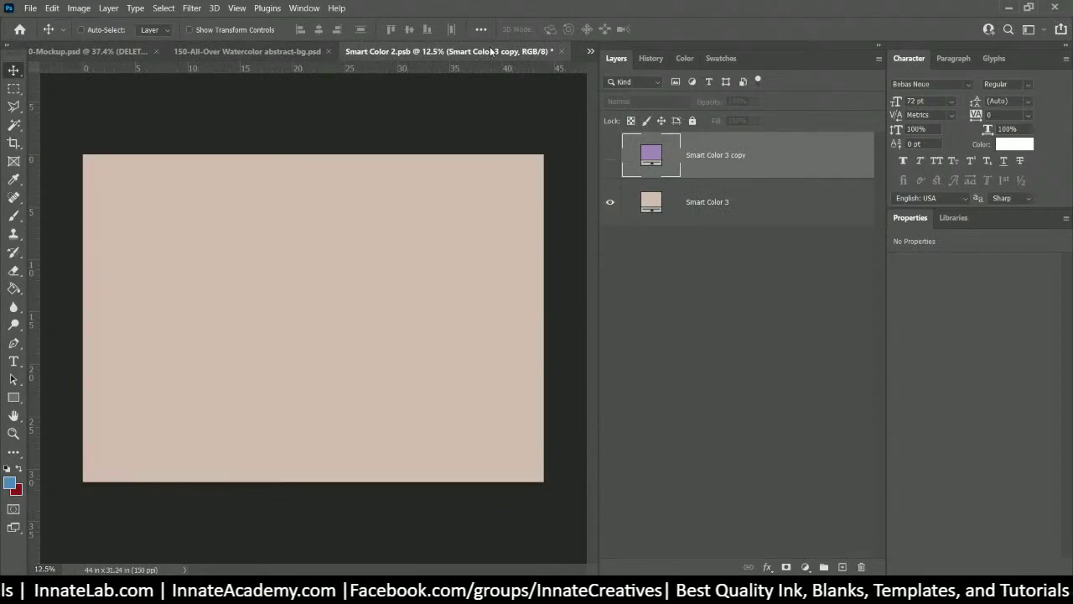
{"action": "left_click", "coordinate": [561, 52]}
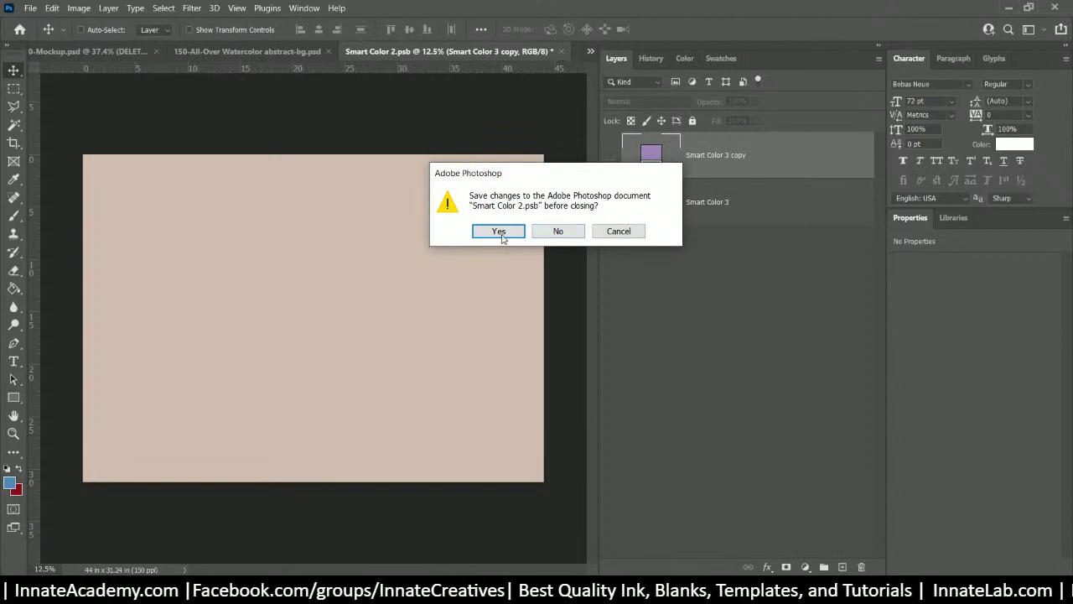
{"action": "left_click", "coordinate": [498, 231]}
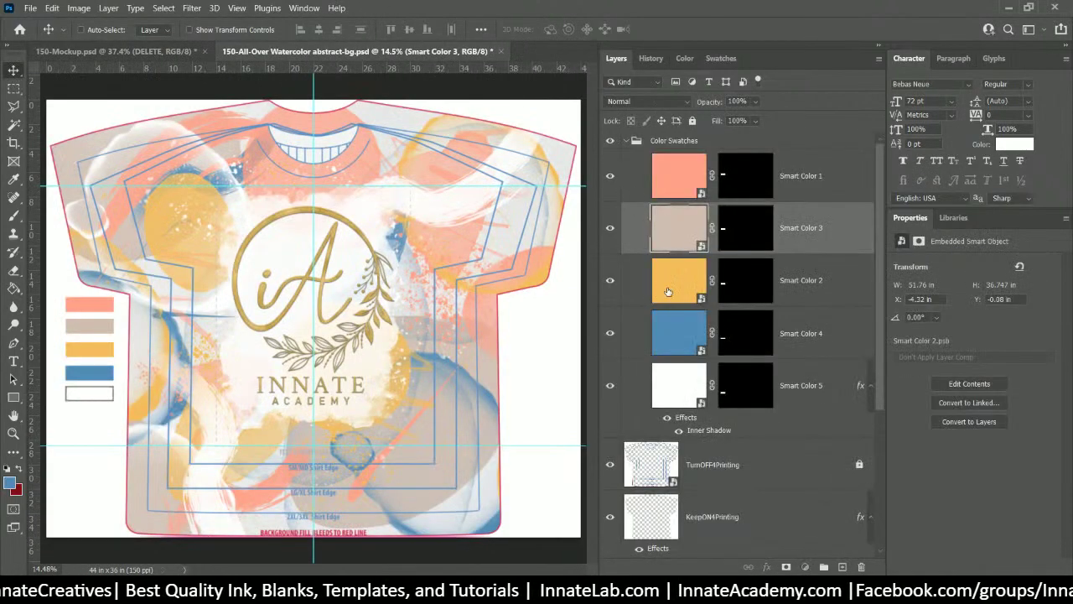
Step: Restore the teal swatch by hiding Smart Color 2 copy inside the Smart Color 2 smart object, and save it
{"action": "double_click", "coordinate": [667, 289]}
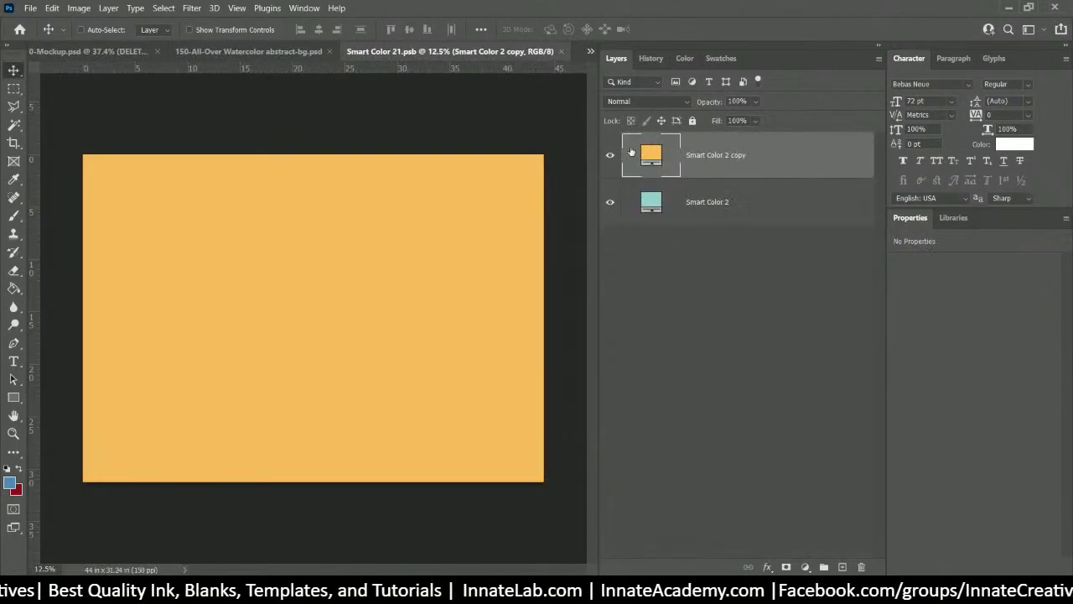
{"action": "left_click", "coordinate": [610, 155]}
{"action": "left_click", "coordinate": [561, 51]}
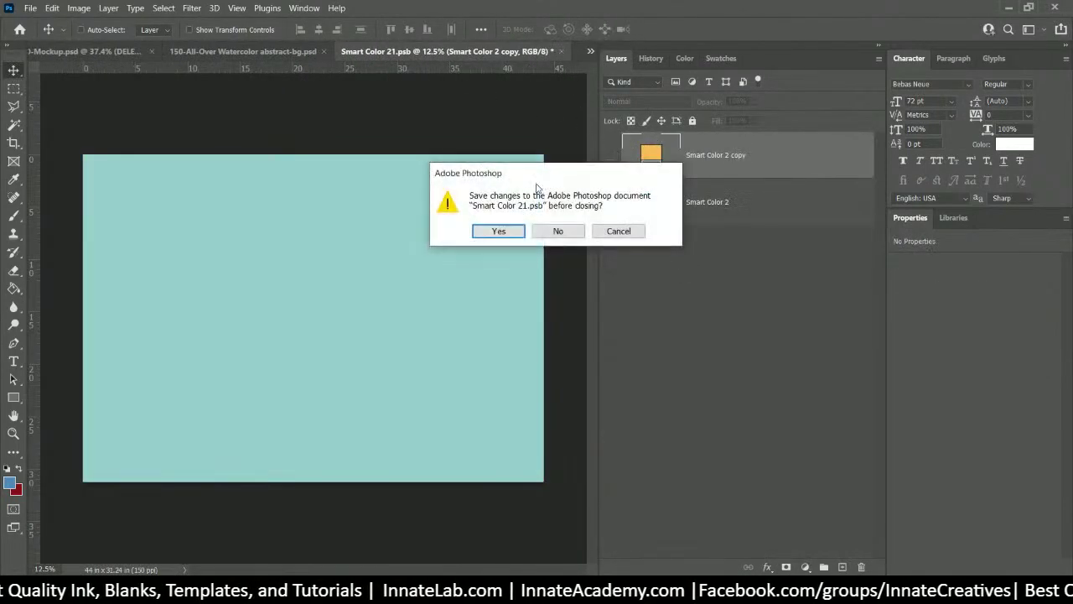
{"action": "left_click", "coordinate": [498, 231]}
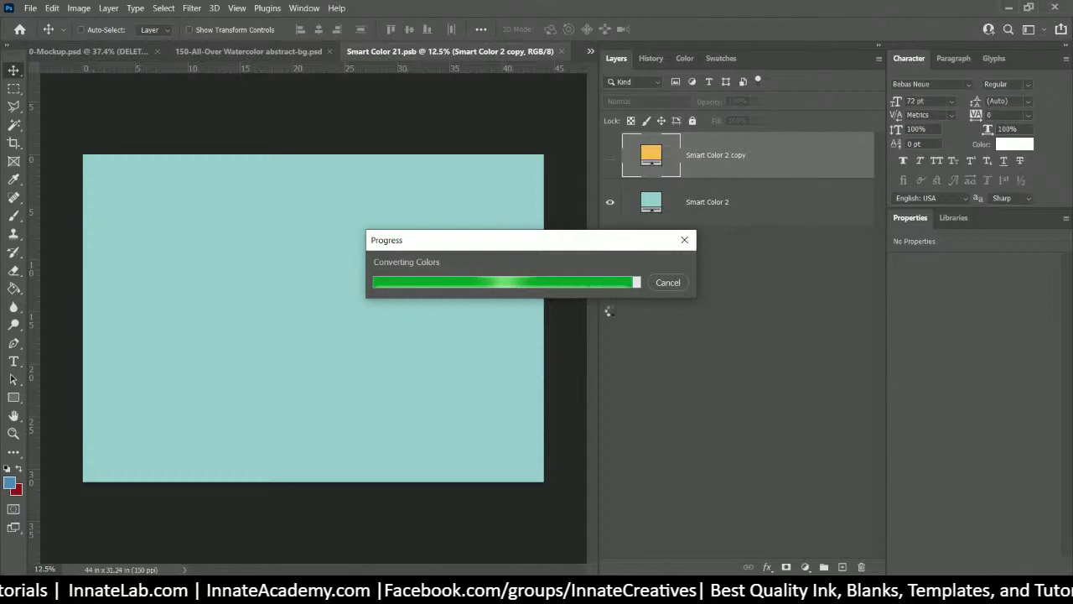
{"action": "key", "text": "ctrl+w"}
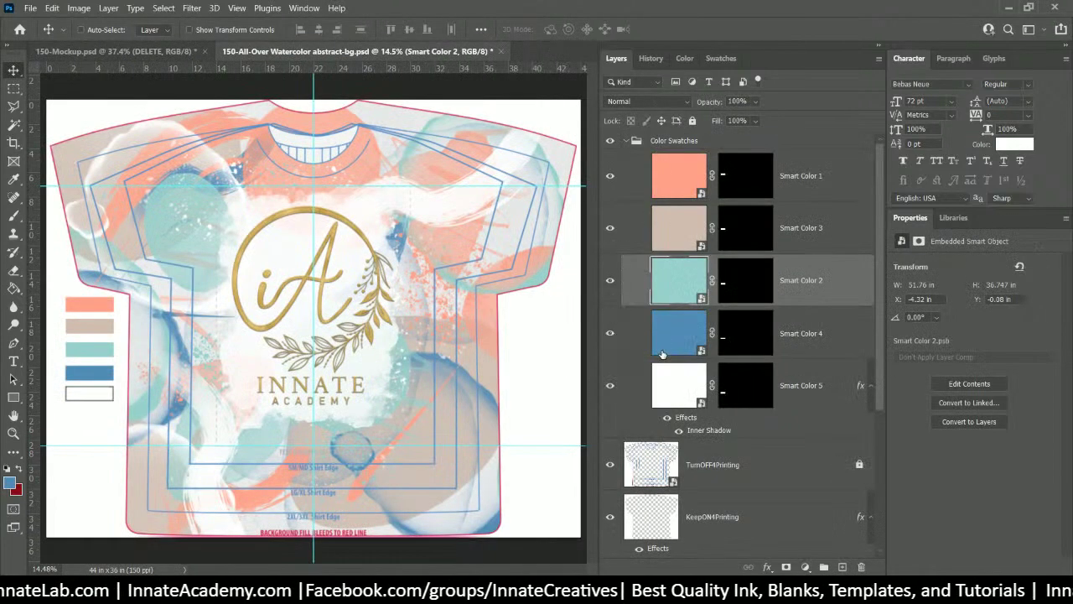
Step: Restore the charcoal swatch by hiding Smart Color 4 copy 2 inside the Smart Color 4 smart object, and save it
{"action": "double_click", "coordinate": [678, 332]}
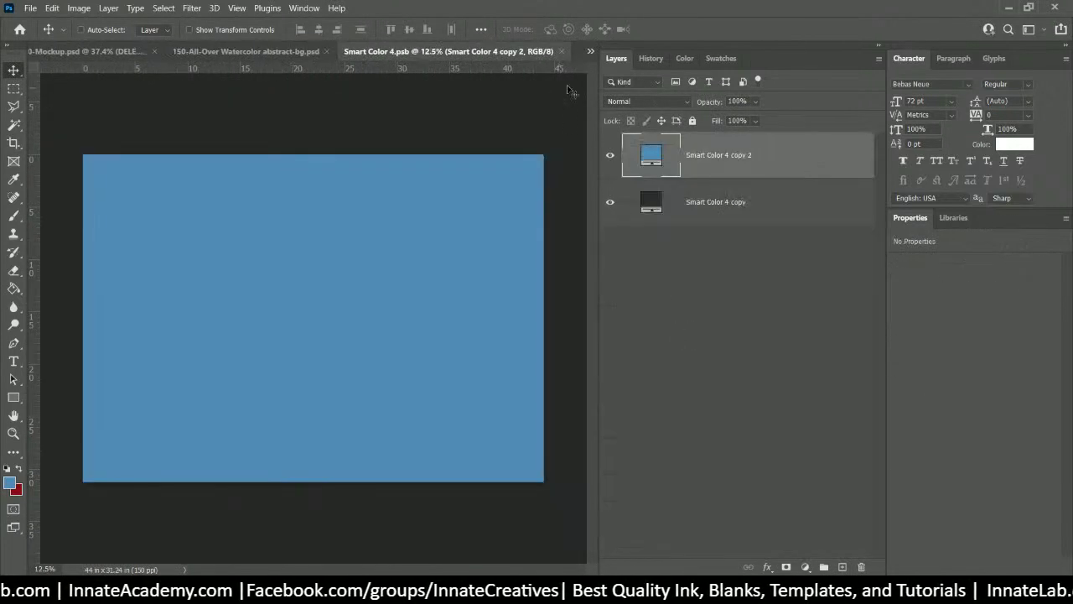
{"action": "left_click", "coordinate": [610, 155]}
{"action": "left_click", "coordinate": [565, 51]}
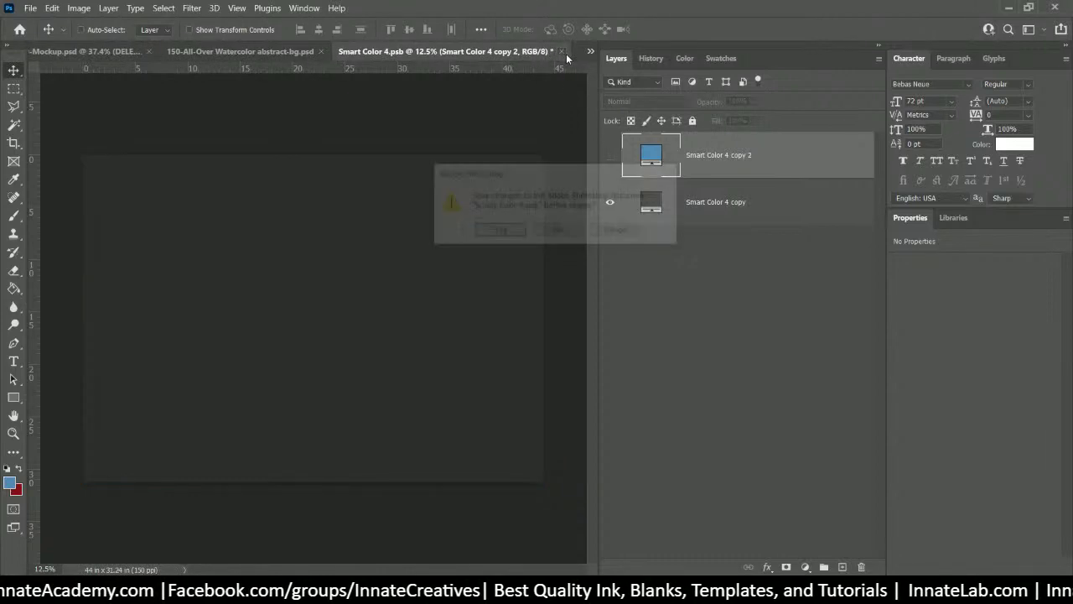
{"action": "left_click", "coordinate": [502, 230]}
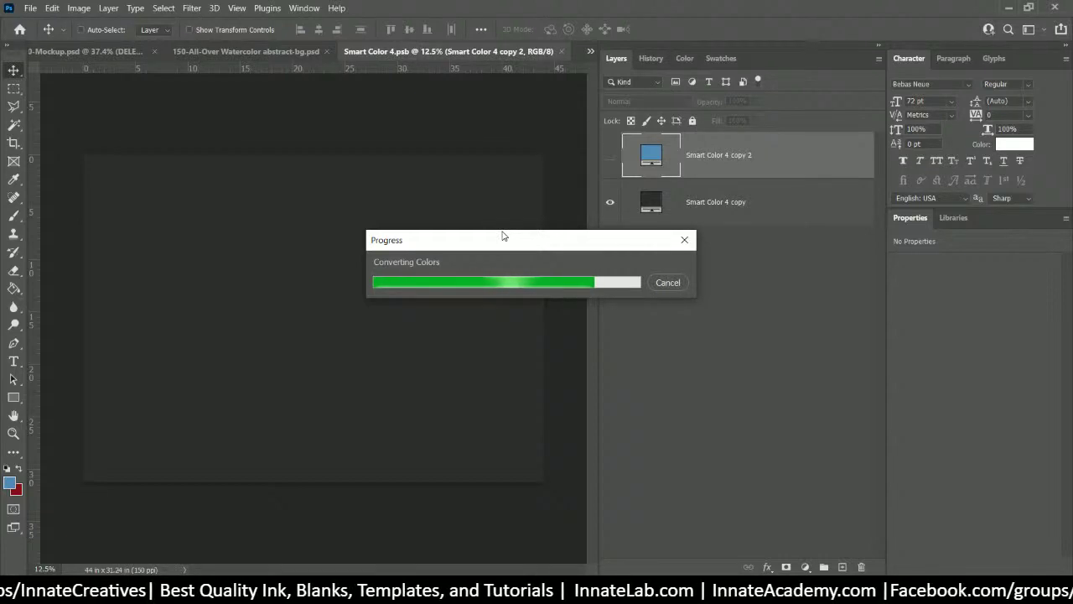
{"action": "key", "text": "ctrl+w"}
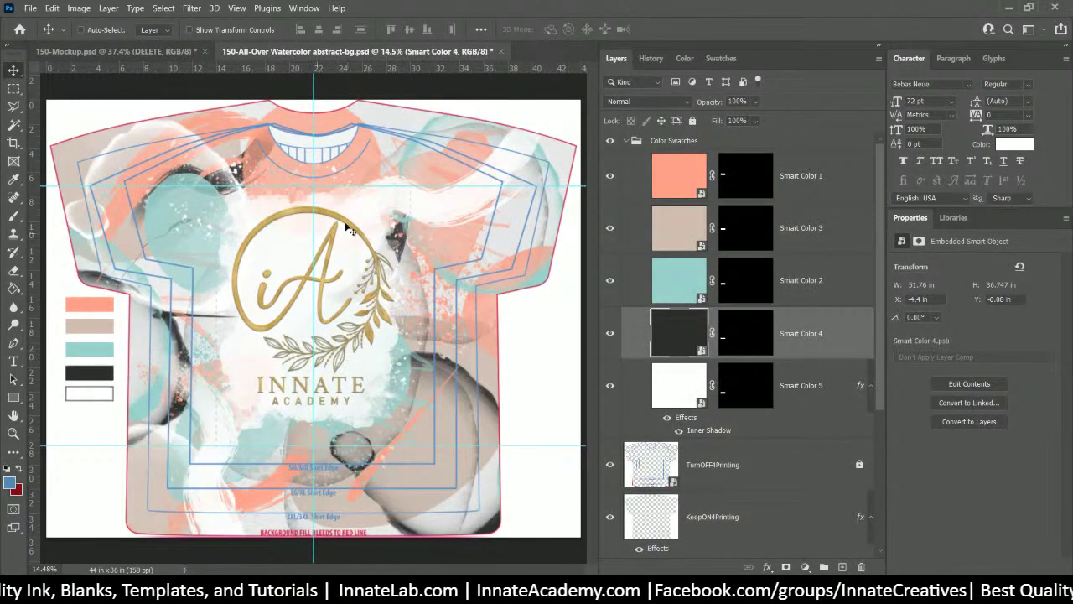
Step: Compare the design with and without the white Smart Color 5 layer behind the logo, leaving the layer visible
{"action": "right_click", "coordinate": [375, 216]}
{"action": "left_click", "coordinate": [427, 245]}
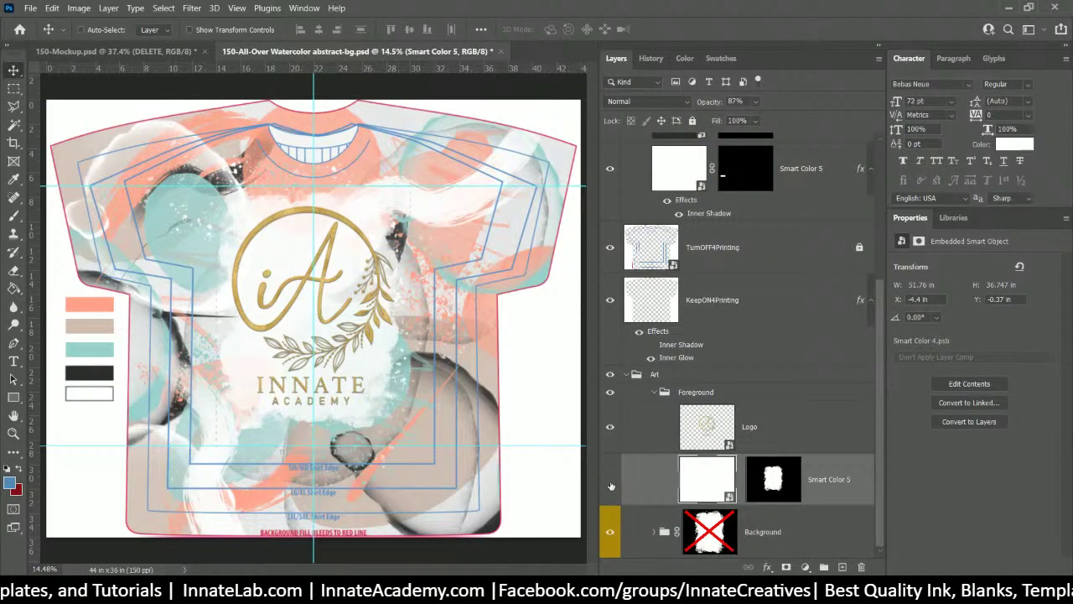
{"action": "left_click", "coordinate": [611, 482]}
{"action": "left_click", "coordinate": [610, 484]}
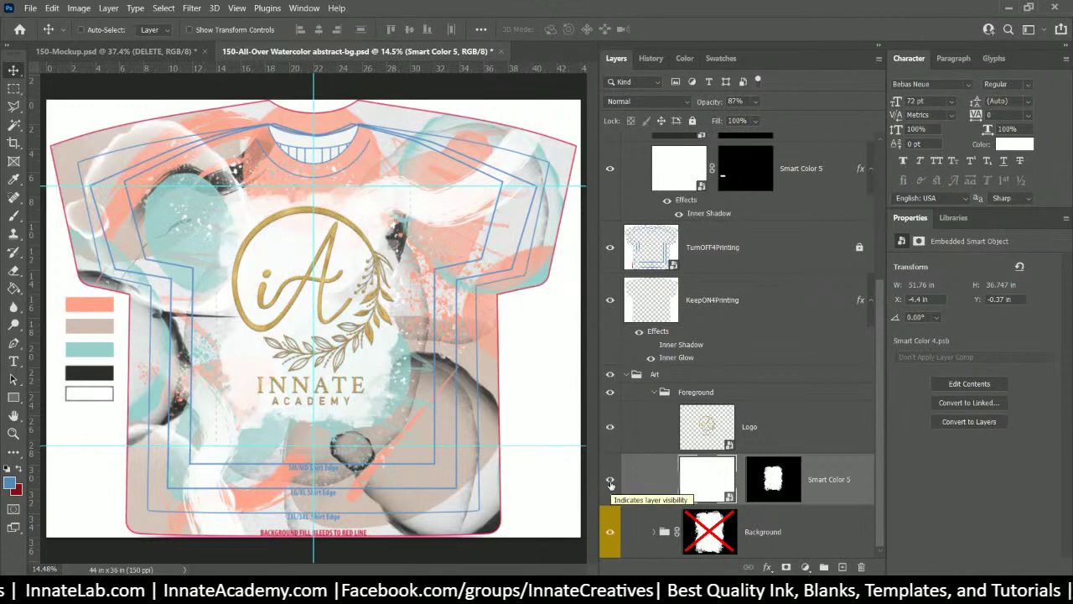
{"action": "left_click", "coordinate": [610, 484]}
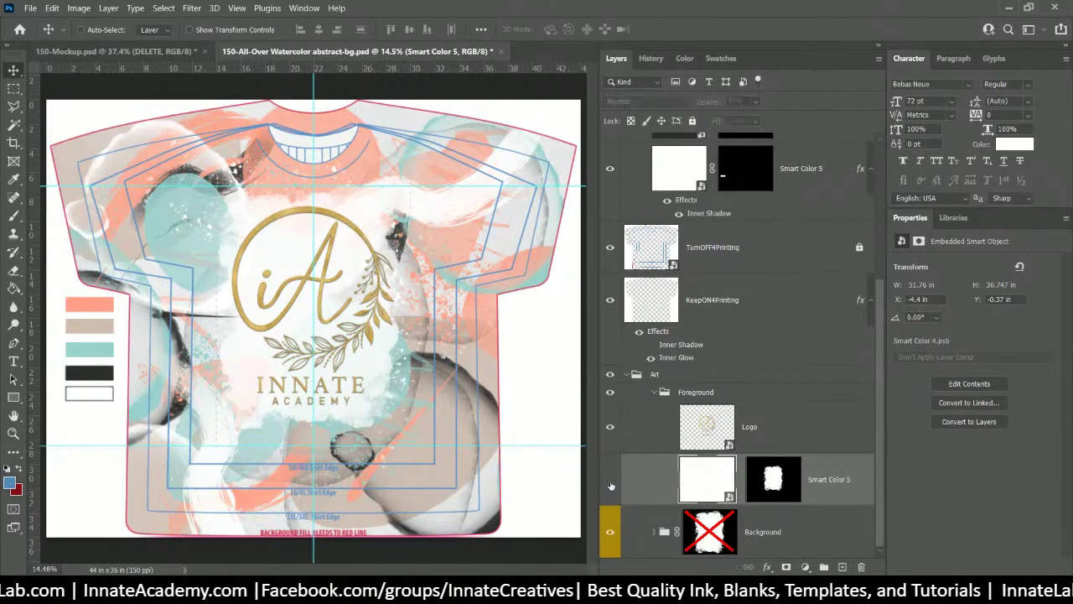
{"action": "left_click", "coordinate": [610, 484]}
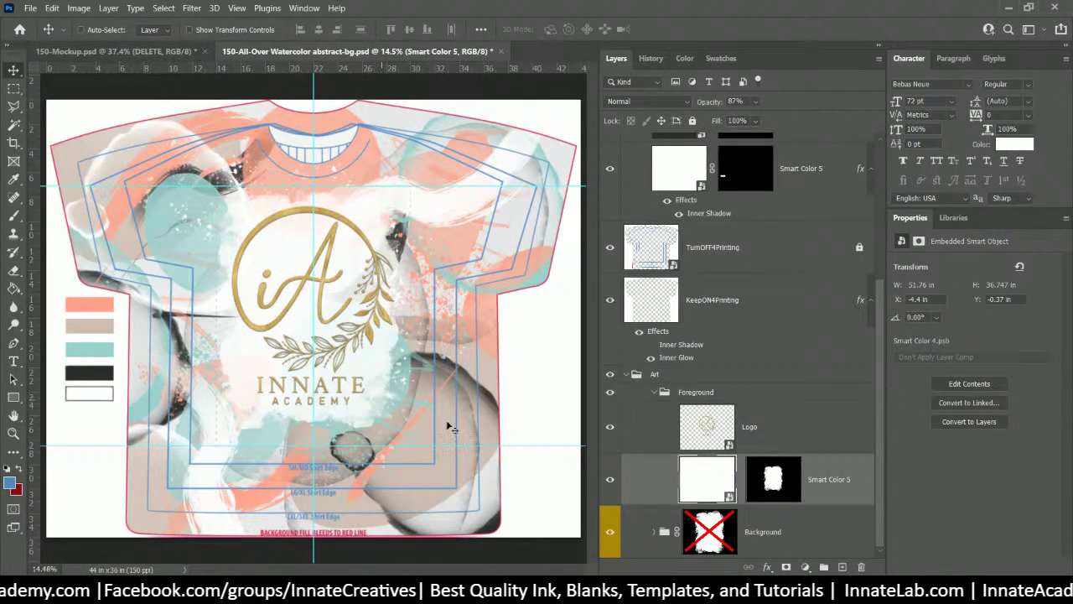
Step: Enable the Background group's layer mask and compare the design with and without Smart Color 5, leaving that layer hidden
{"action": "left_click", "coordinate": [781, 495]}
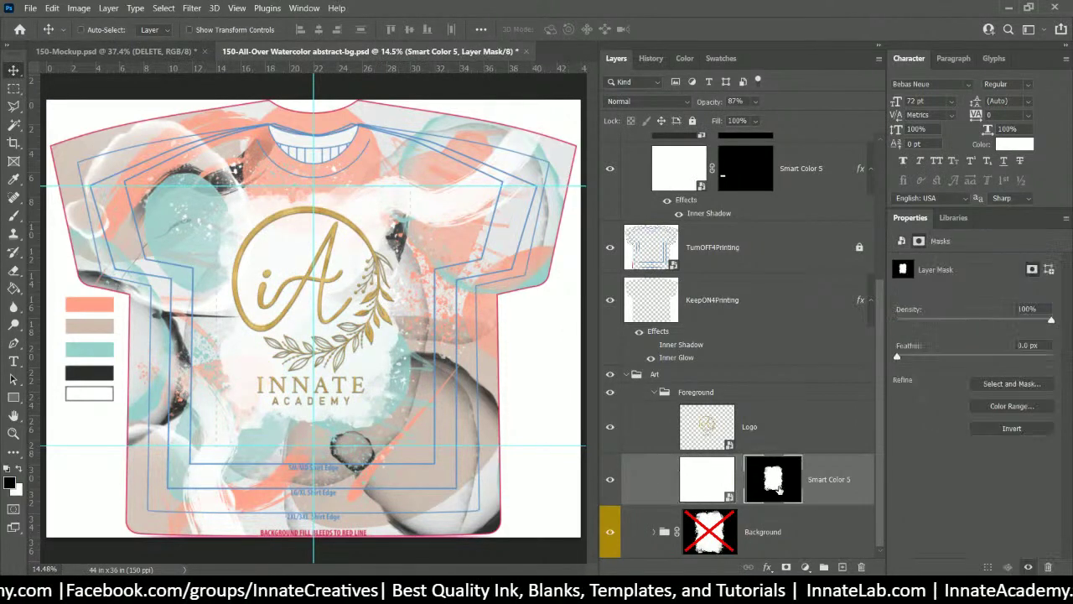
{"action": "left_click", "coordinate": [710, 532], "text": "shift"}
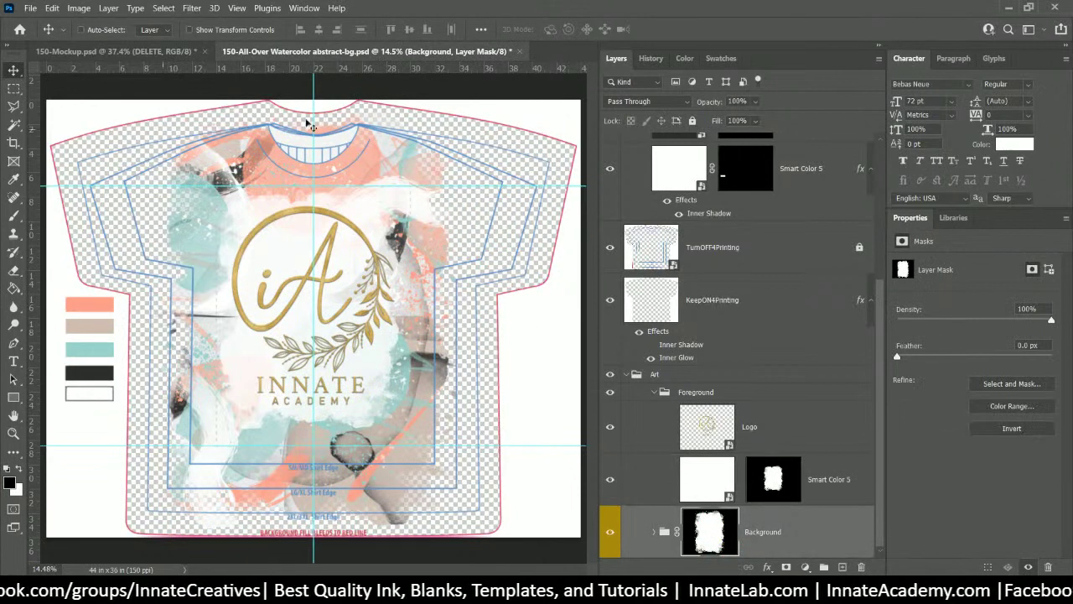
{"action": "left_click", "coordinate": [799, 491]}
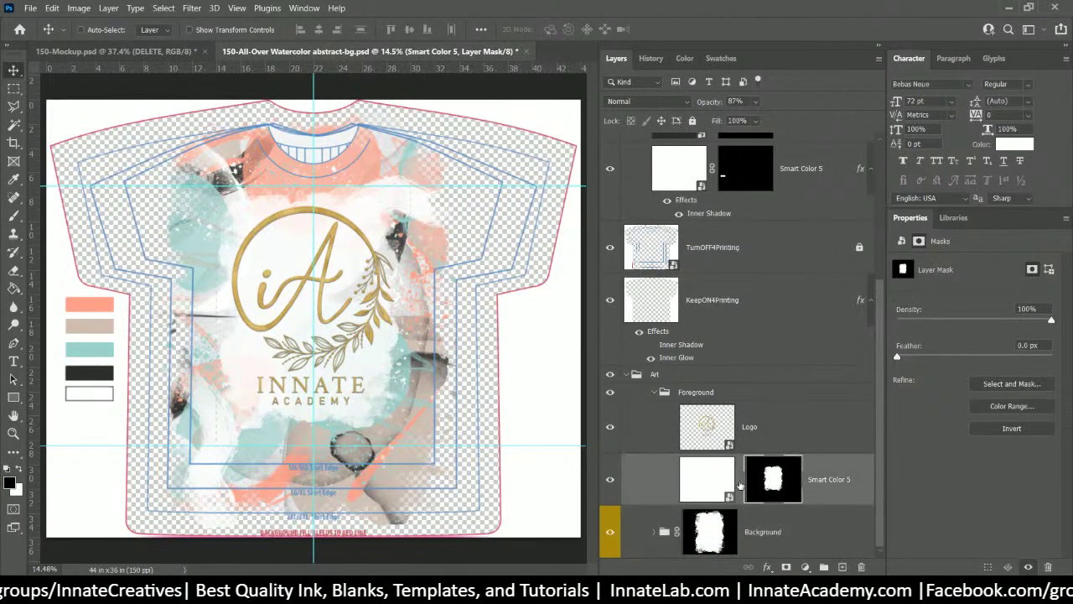
{"action": "left_click", "coordinate": [610, 479]}
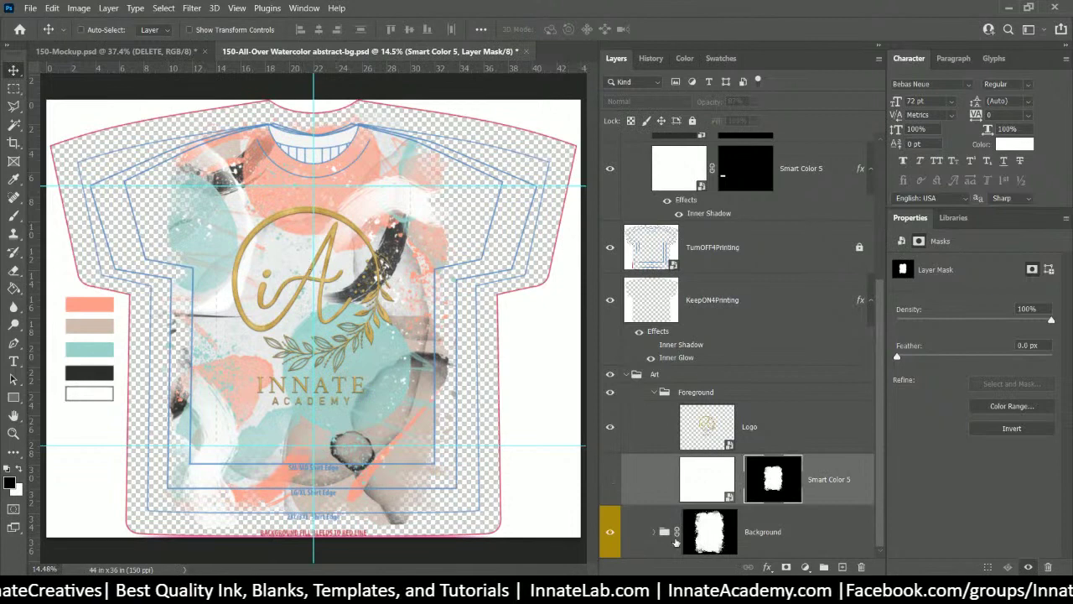
{"action": "left_click", "coordinate": [610, 479]}
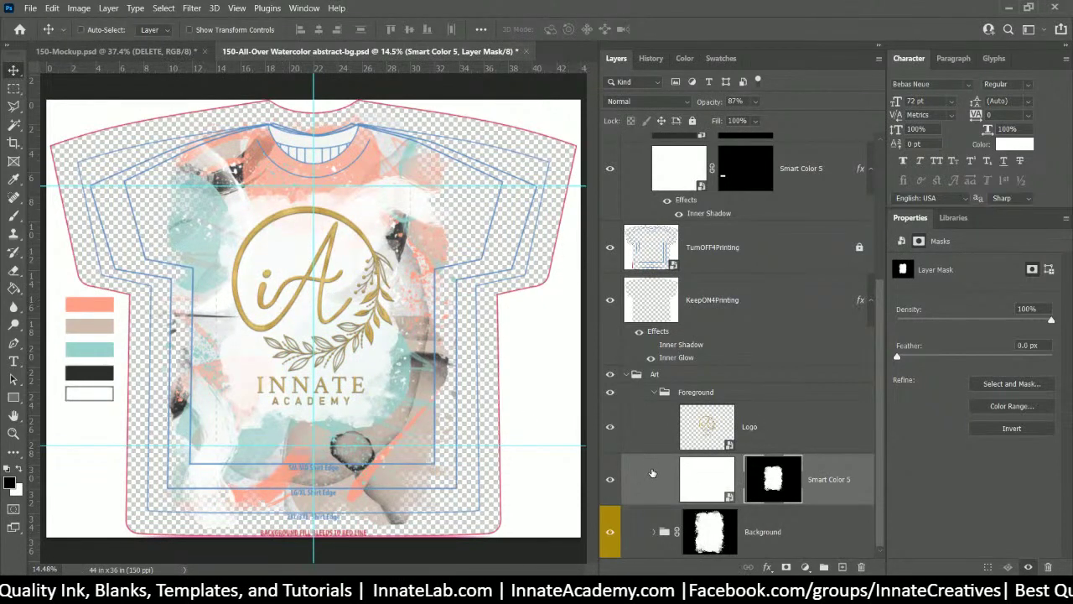
{"action": "left_click", "coordinate": [609, 480]}
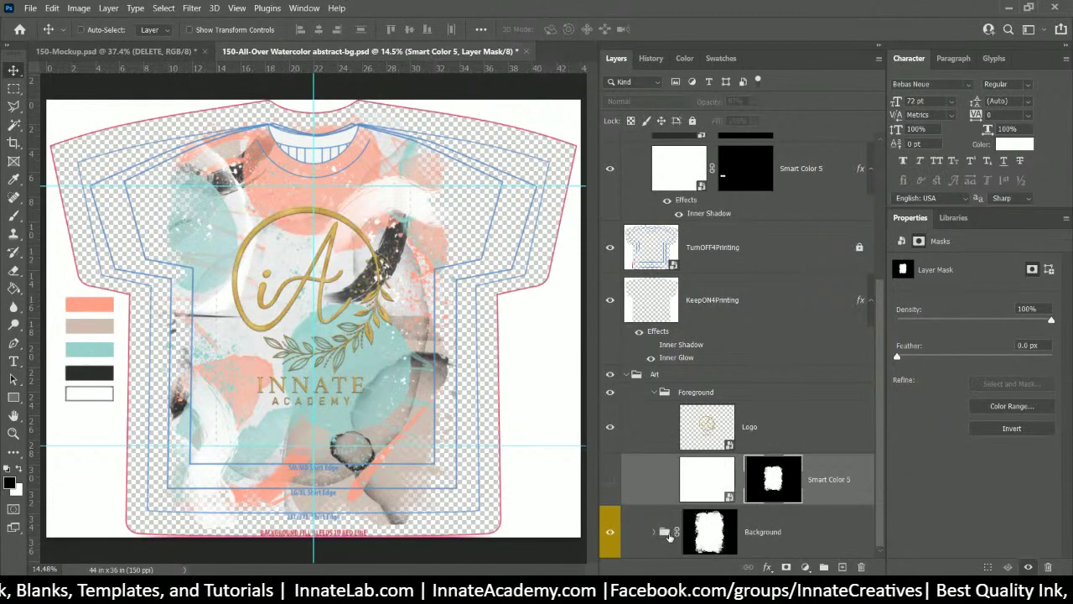
Step: Delete the Background group's layer mask and undo the deletion
{"action": "right_click", "coordinate": [714, 534]}
{"action": "left_click", "coordinate": [760, 428]}
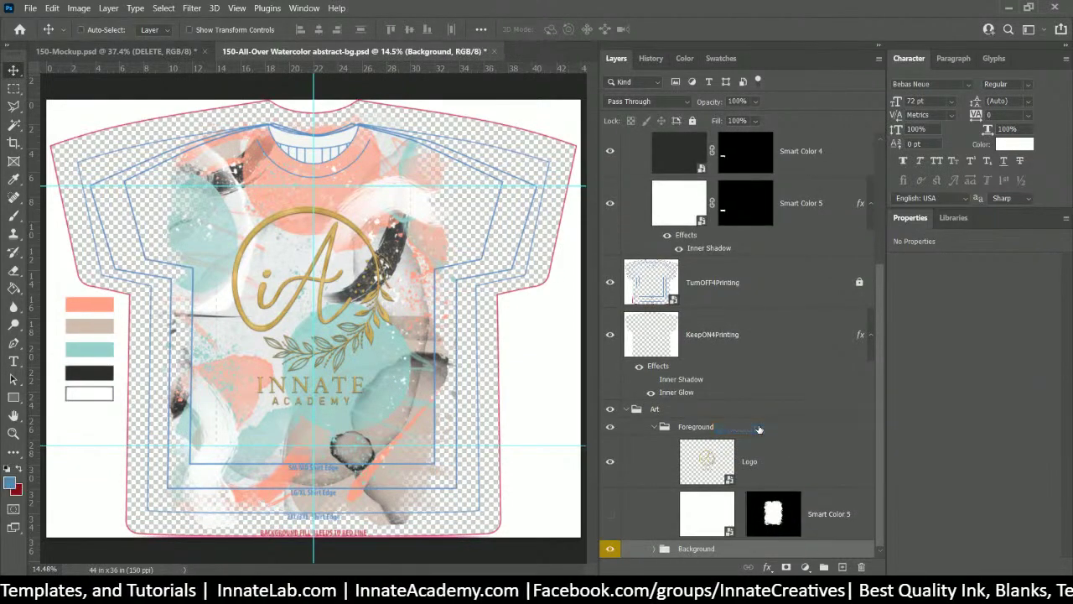
{"action": "left_click", "coordinate": [54, 8]}
{"action": "left_click", "coordinate": [57, 22]}
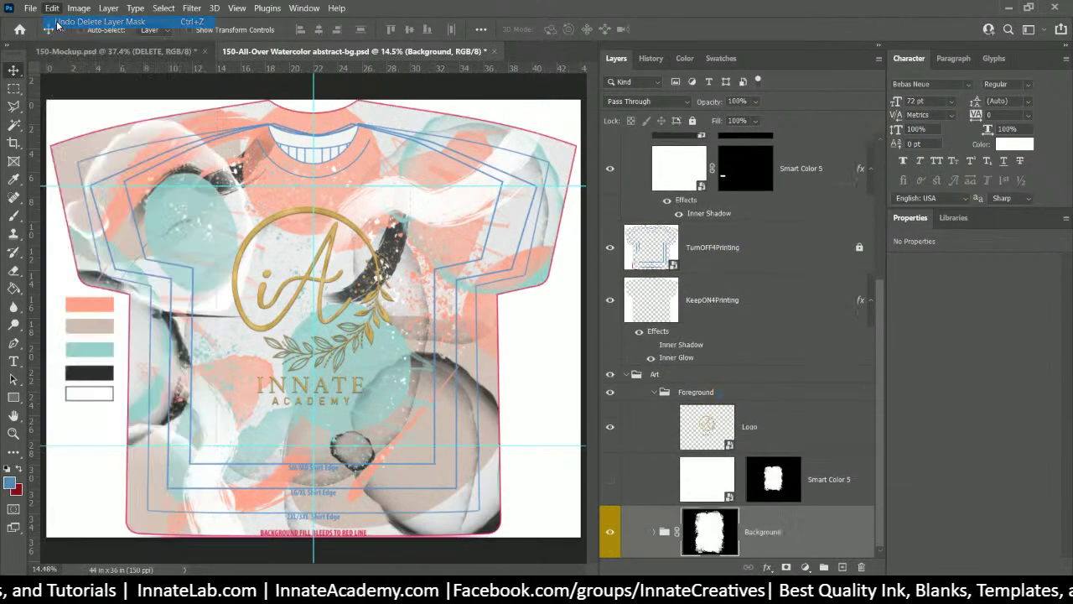
Step: Disable the Background group's layer mask and show the Foreground group's Smart Color 5 layer
{"action": "right_click", "coordinate": [732, 533]}
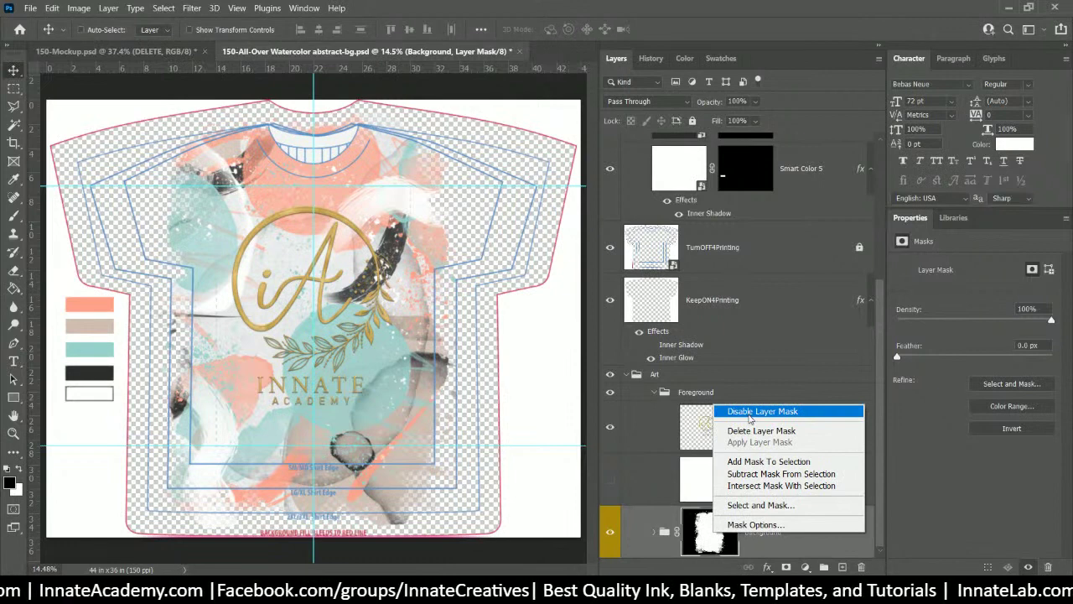
{"action": "left_click", "coordinate": [749, 414]}
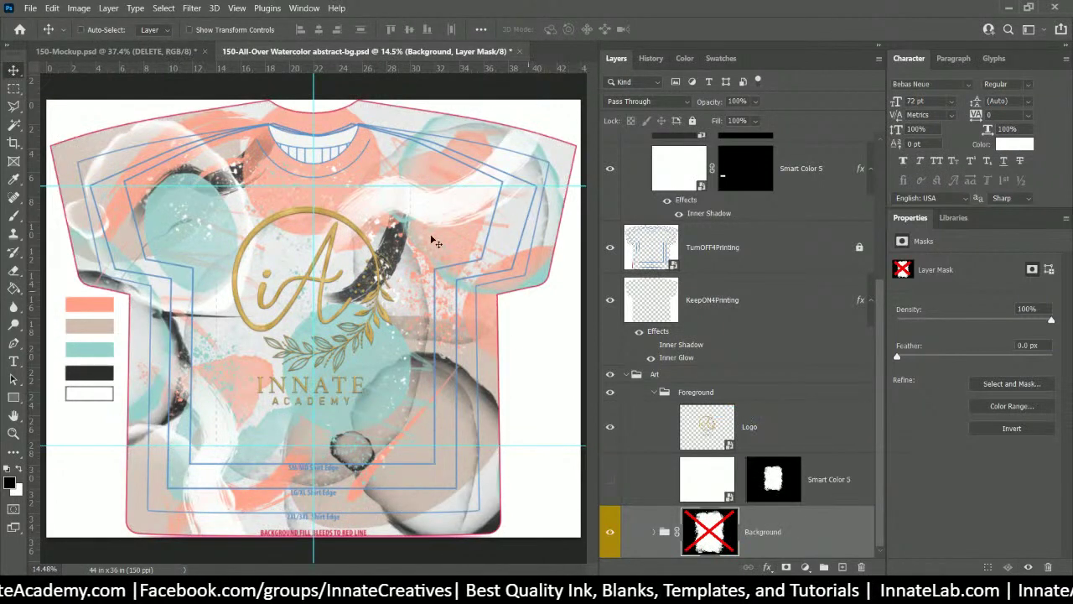
{"action": "left_click", "coordinate": [610, 480]}
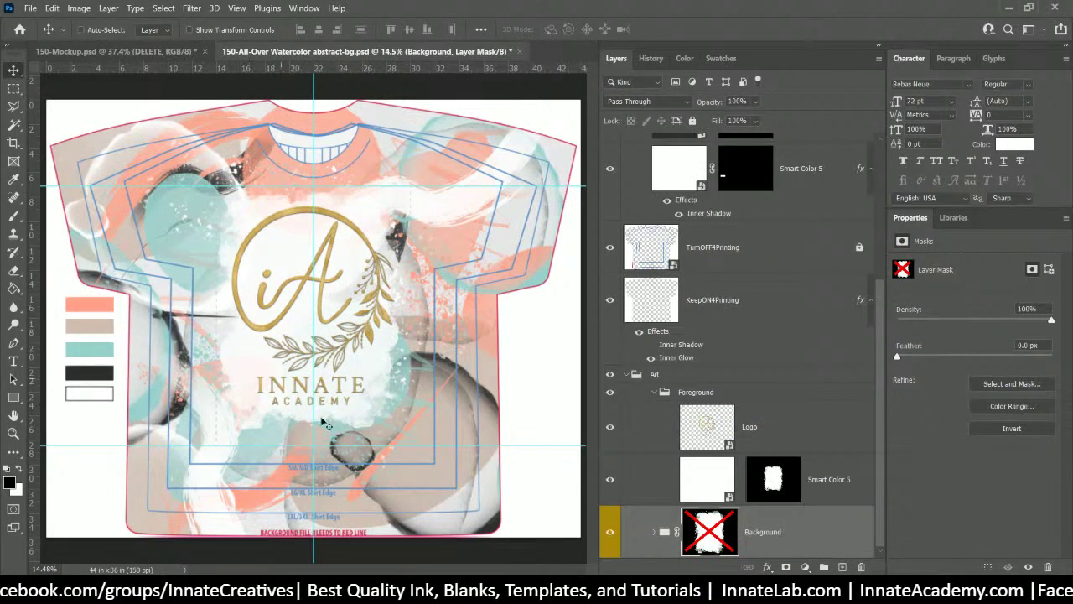
Step: Select the Foreground group's Smart Color 5 layer and switch to the 150-Mockup.psd document
{"action": "left_click", "coordinate": [811, 487]}
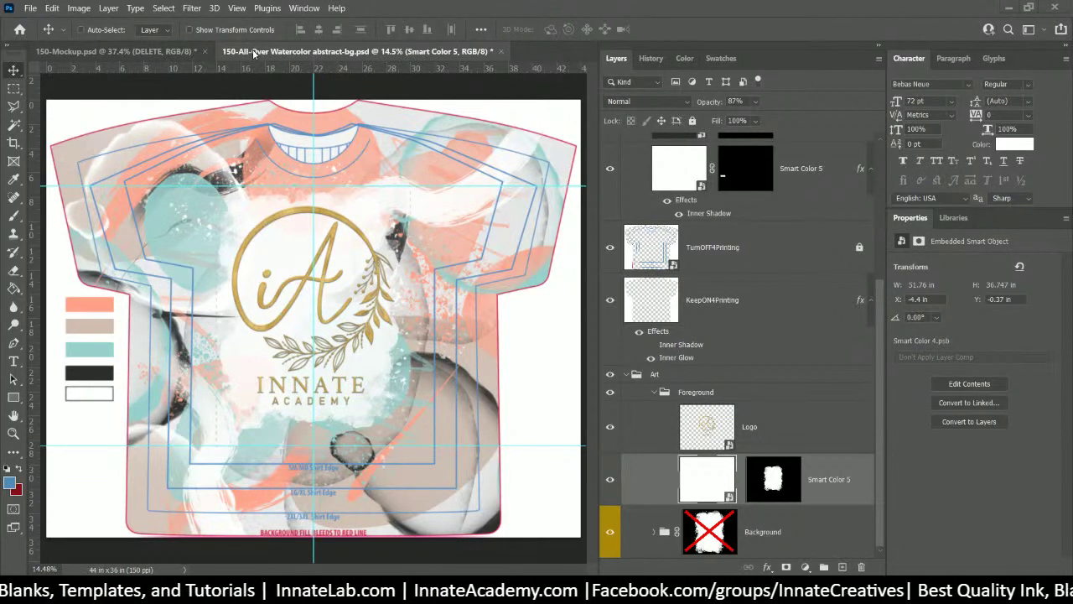
{"action": "left_click", "coordinate": [170, 49]}
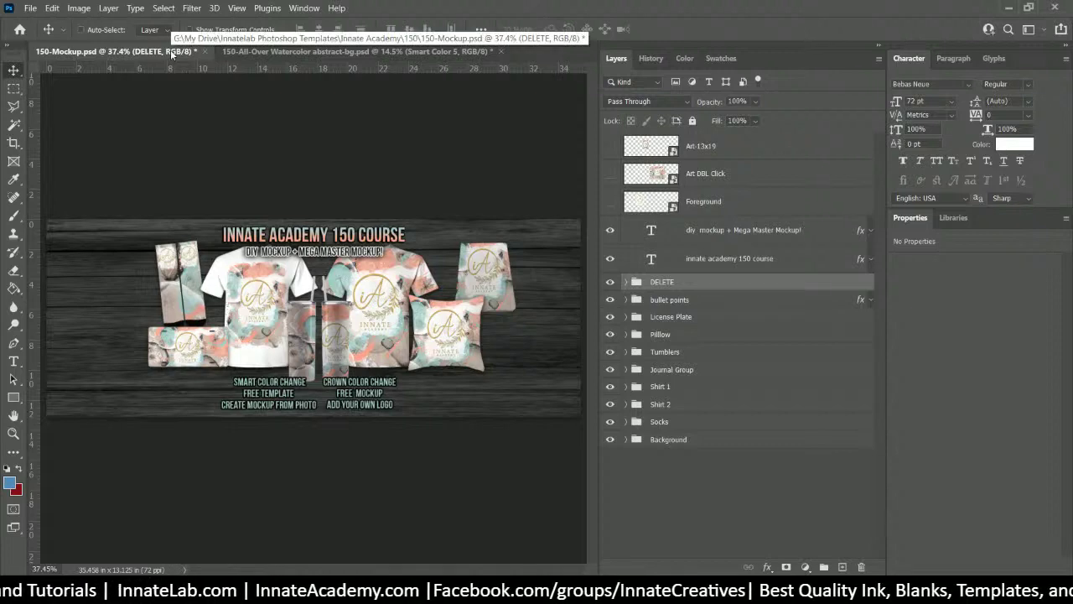